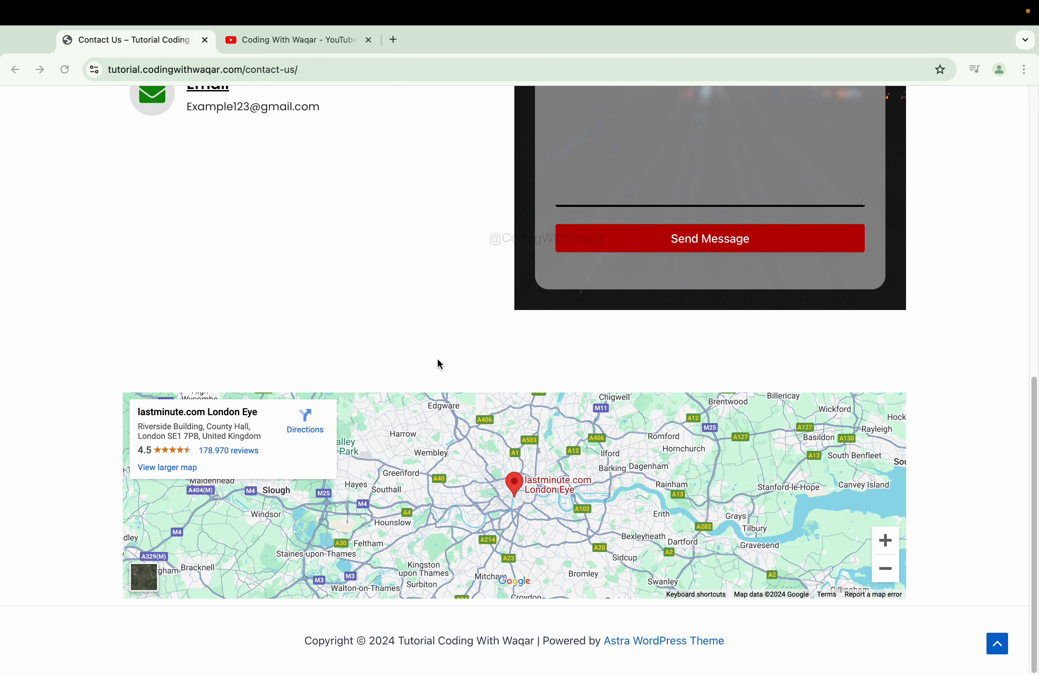
# - Turn on image choices for the services checkboxes, add a heading, and reset the phone icon's rotation
pyautogui.scroll(10, 440, 364)
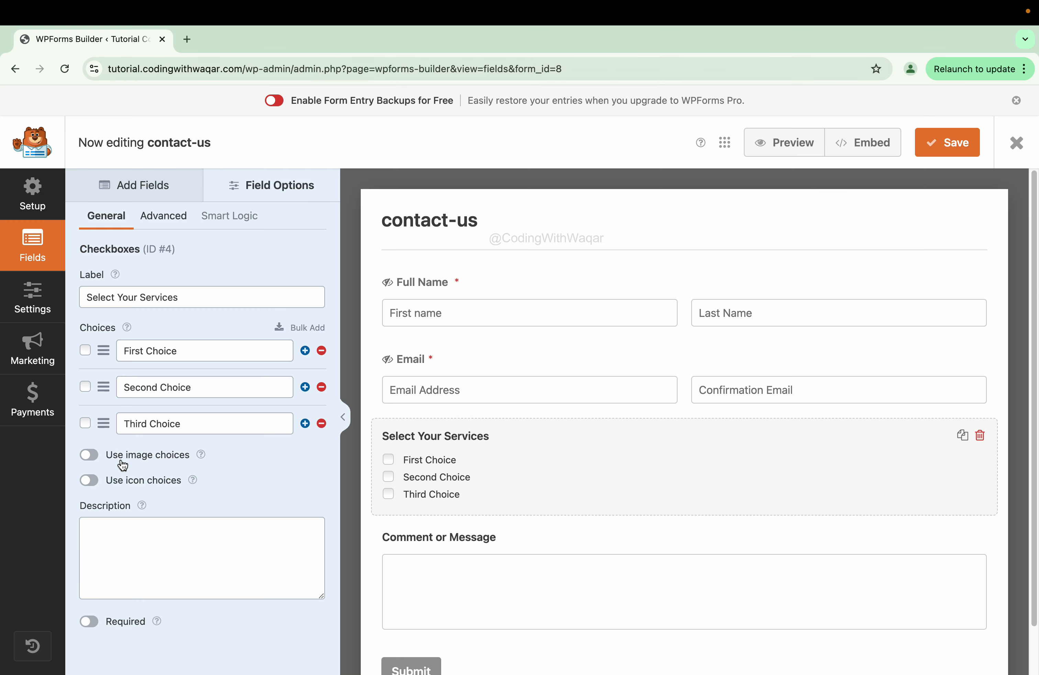
pyautogui.click(86, 455)
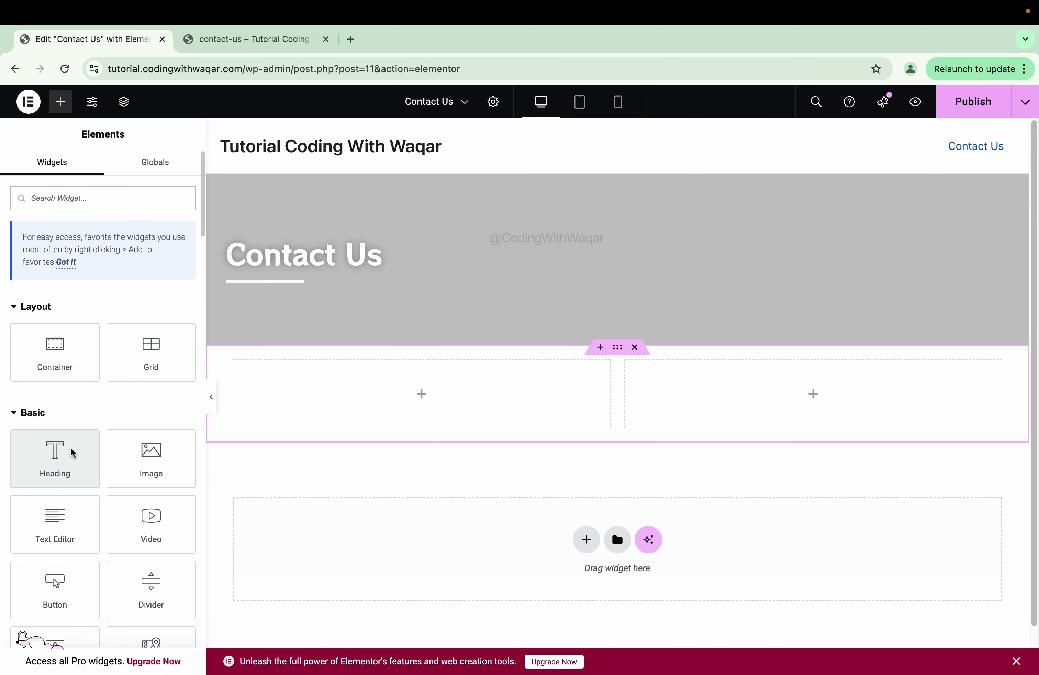
pyautogui.moveTo(70, 454); pyautogui.dragTo(341, 394)
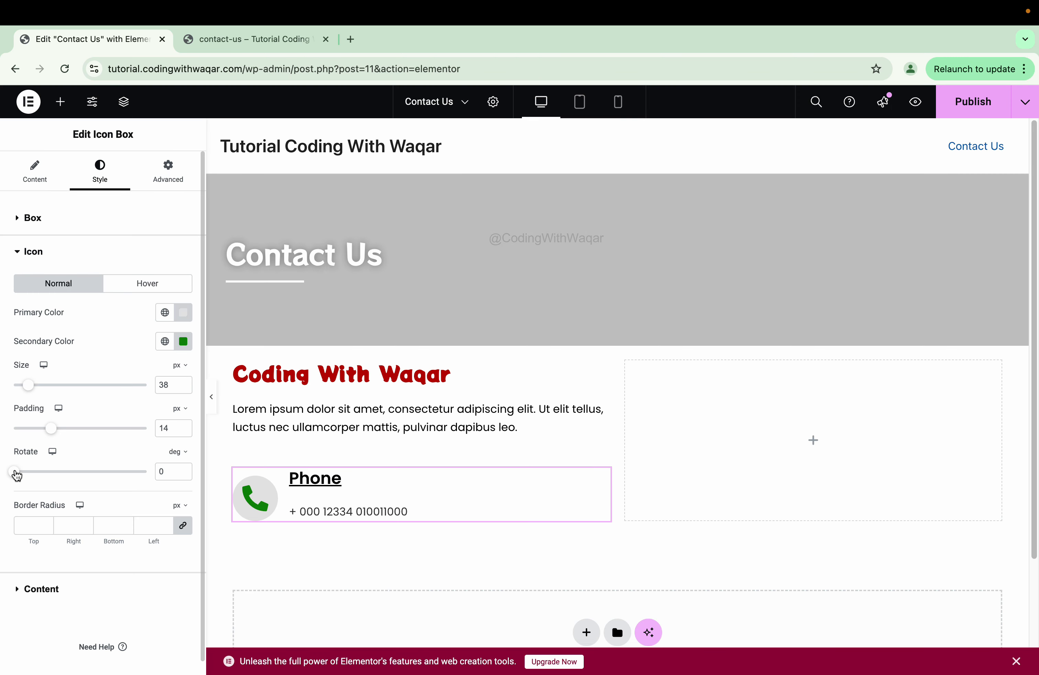
pyautogui.moveTo(16, 472)
pyautogui.mouseDown()
pyautogui.moveTo(67, 485)
pyautogui.moveTo(32, 473)
pyautogui.mouseUp()
pyautogui.moveTo(32, 473); pyautogui.dragTo(18, 473)
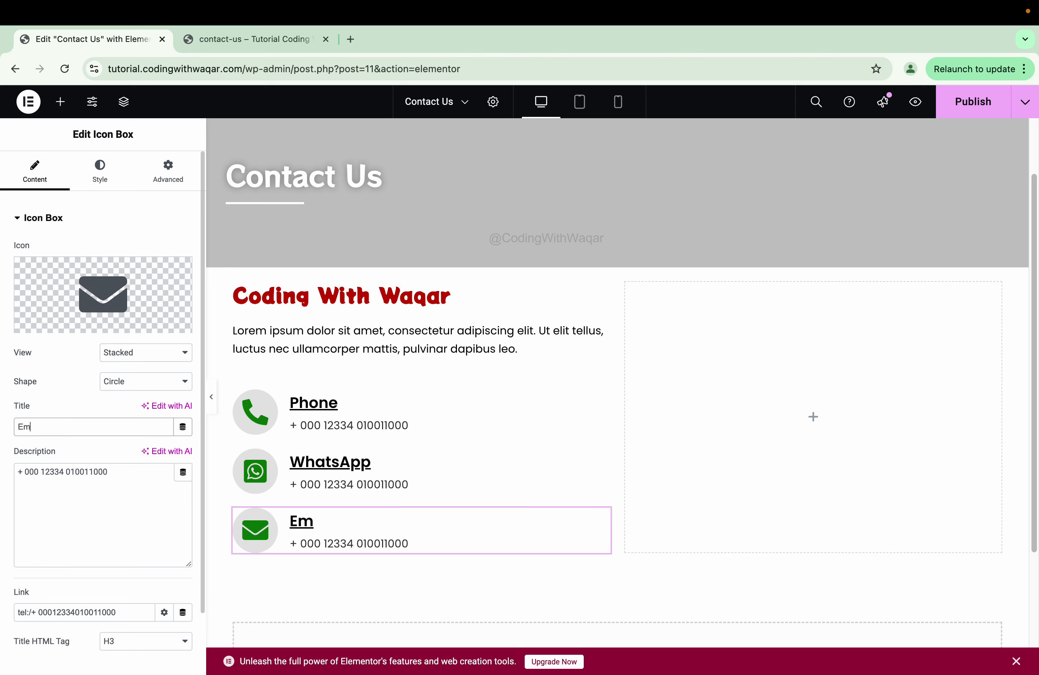
pyautogui.write('ail')
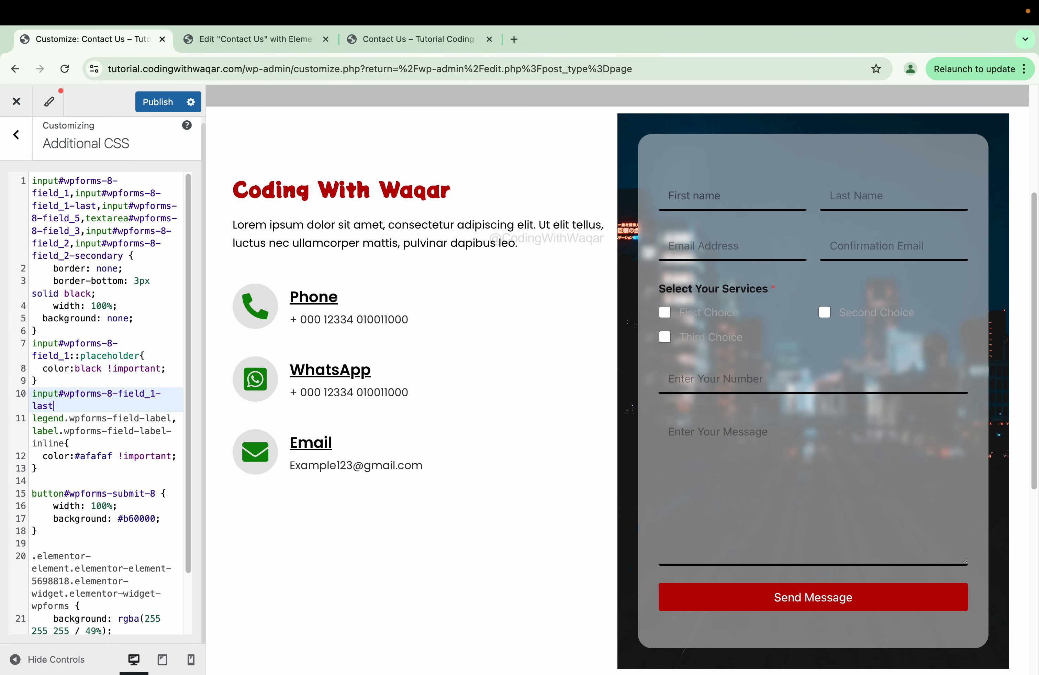
pyautogui.write('::pa')
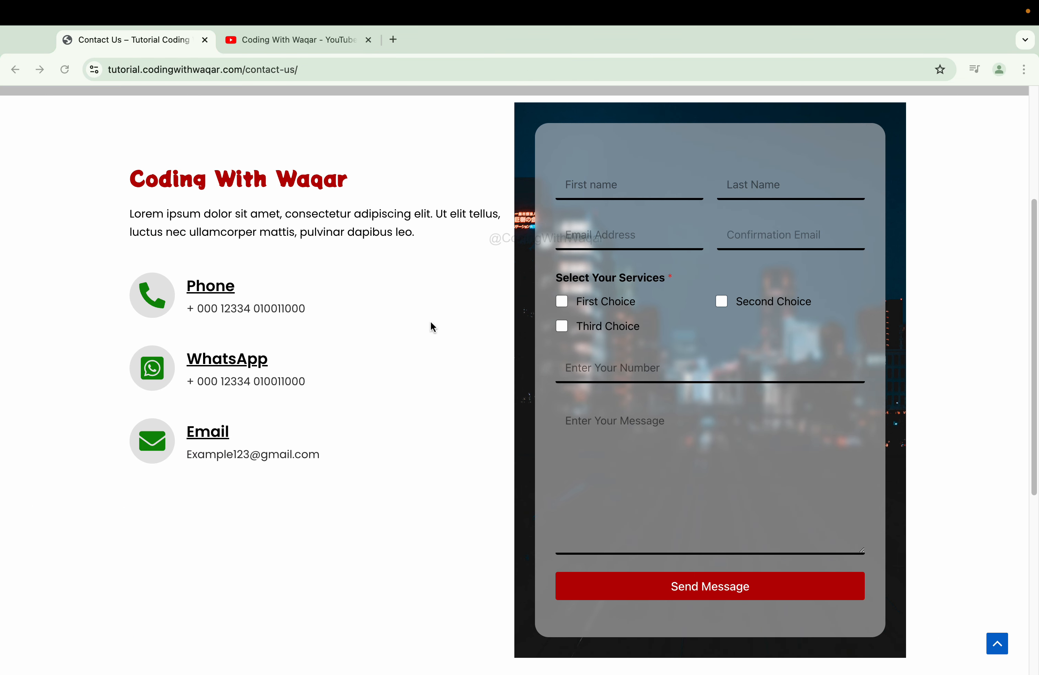
# - Scroll the live page to view the map and footer, then switch to the YouTube channel tab
pyautogui.scroll(-7, 431, 322)
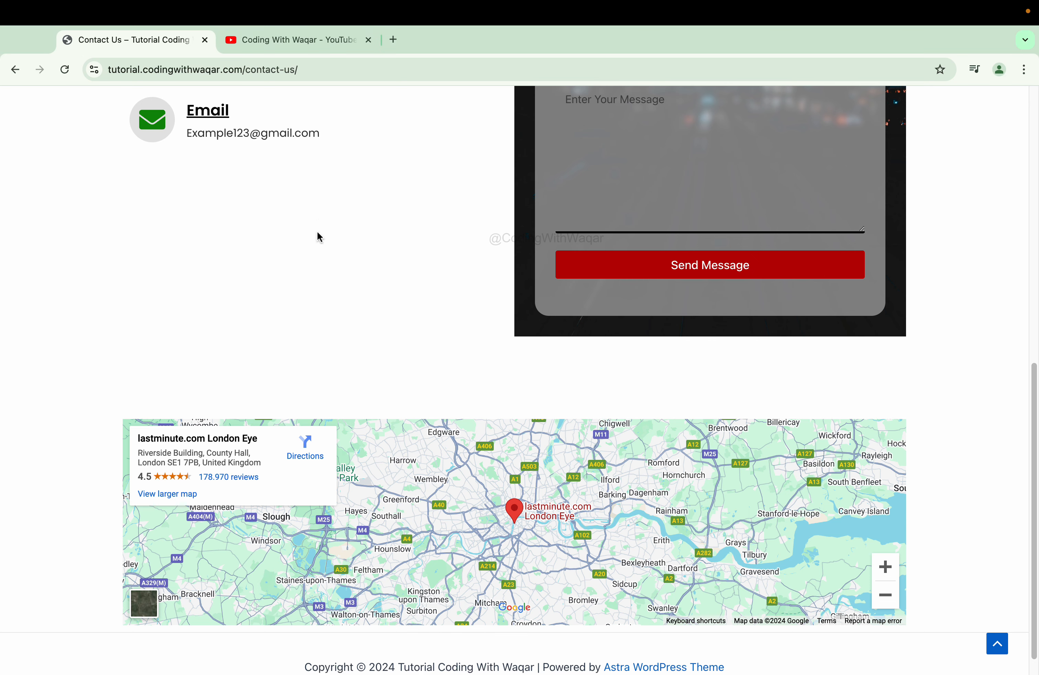
pyautogui.click(329, 39)
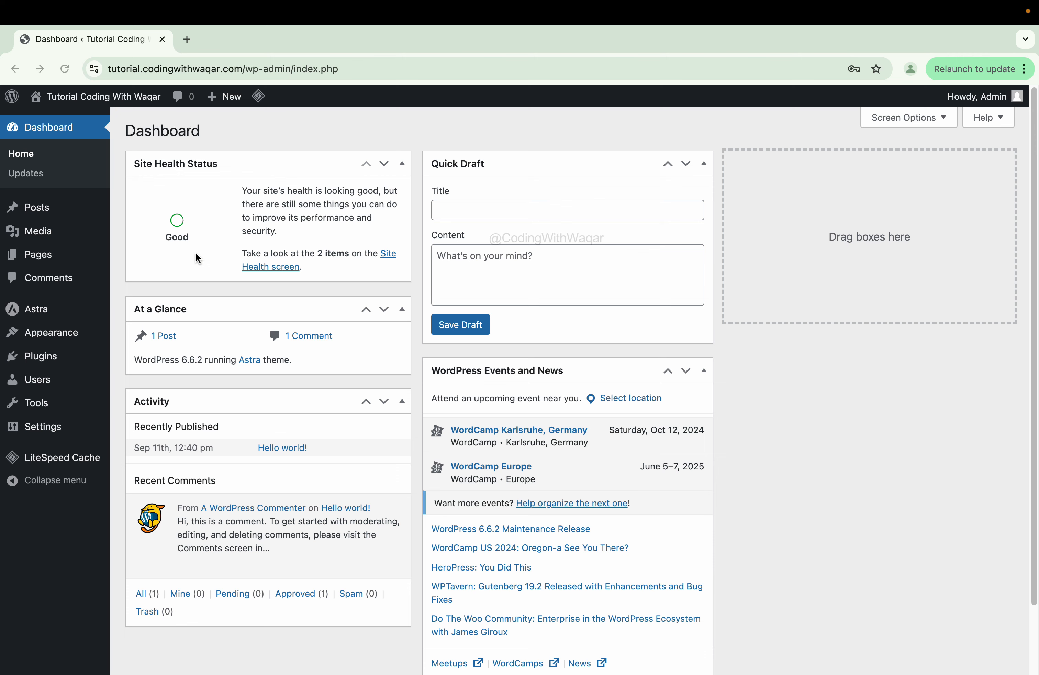
pyautogui.scroll(-1, 507, 369)
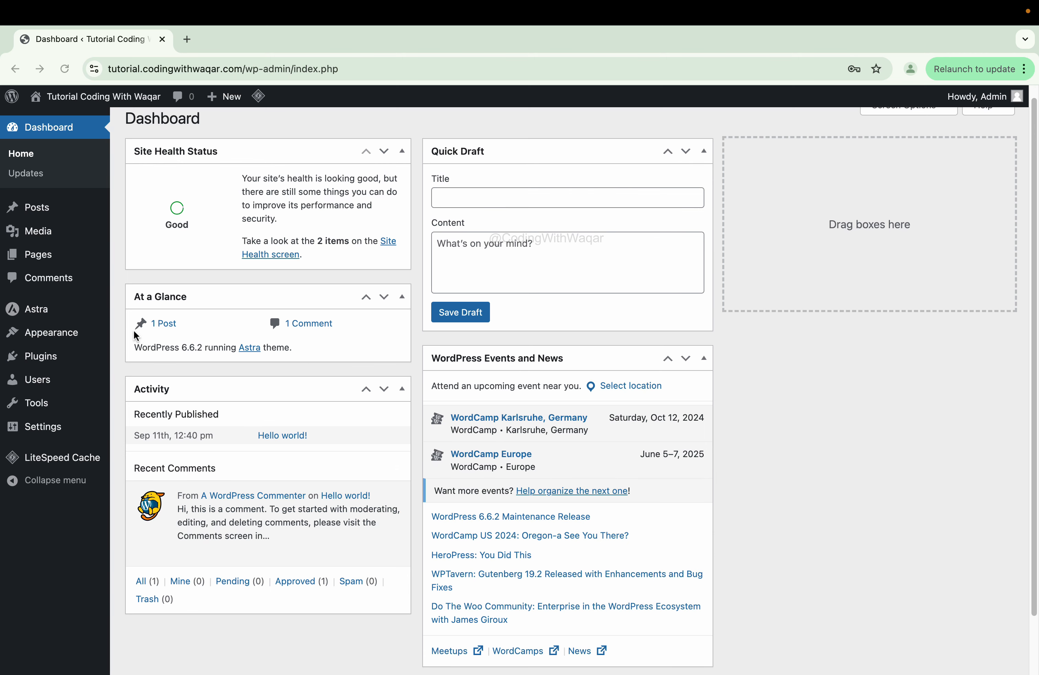
pyautogui.click(52, 311)
pyautogui.moveTo(39, 313)
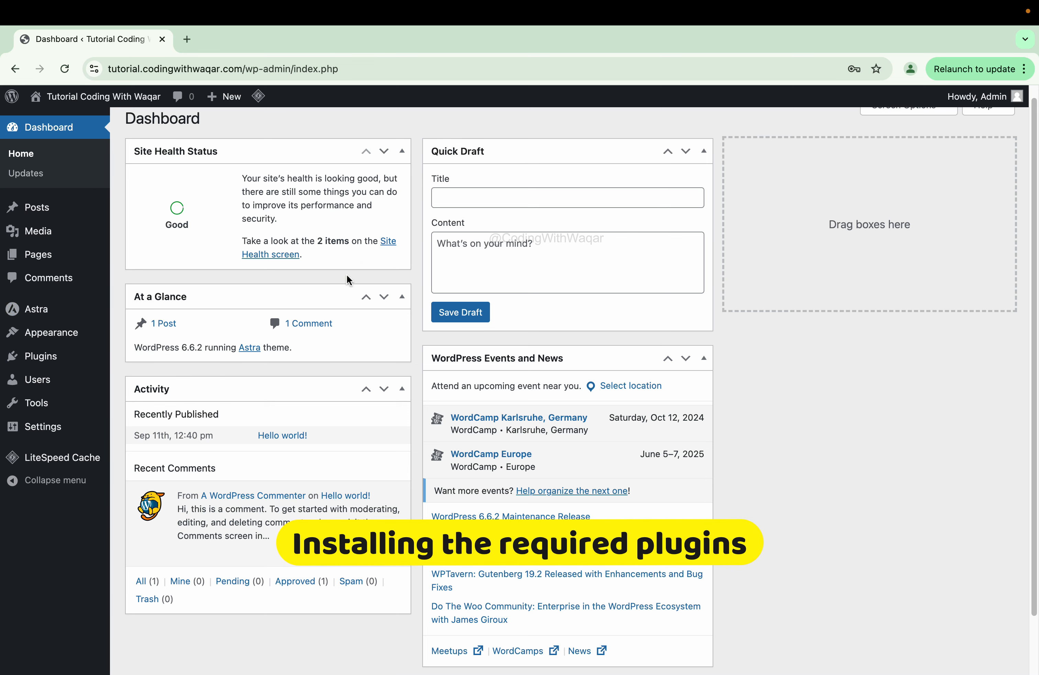
pyautogui.scroll(1, 340, 276)
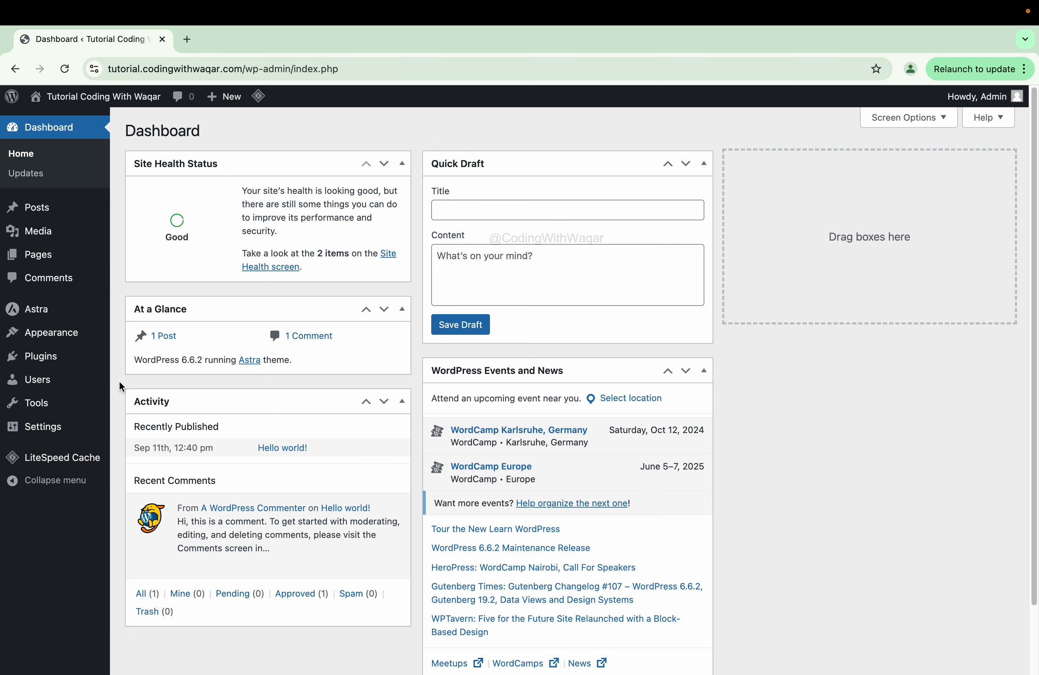
pyautogui.moveTo(79, 366)
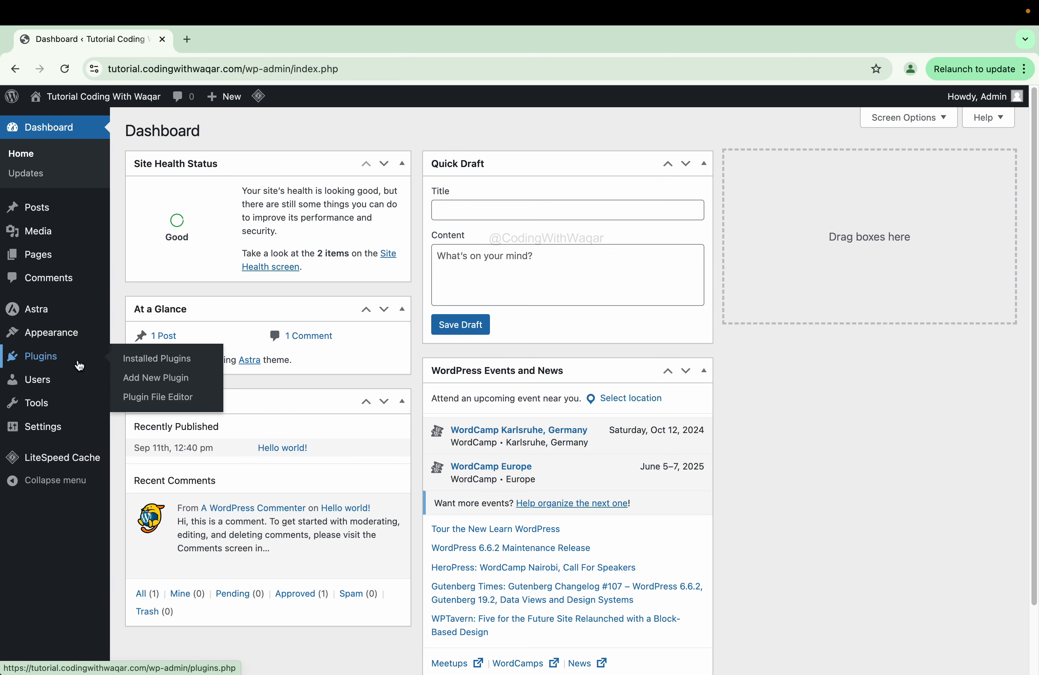
# - Search the plugin directory for 'wpform', install WPForms, and clear the search box
pyautogui.click(182, 382)
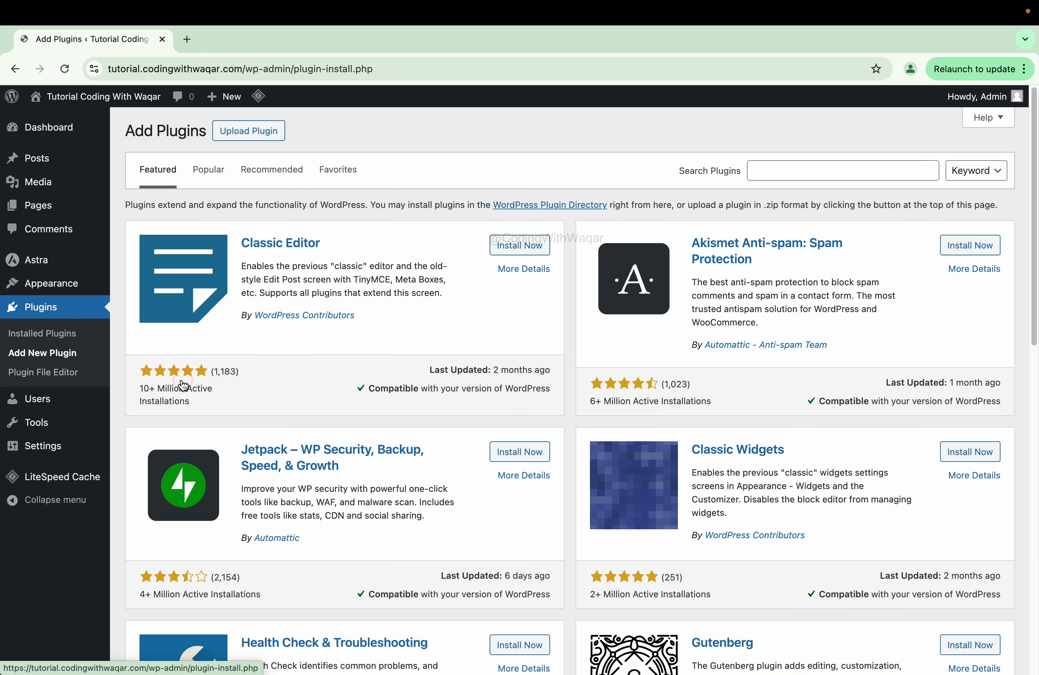
pyautogui.click(770, 176)
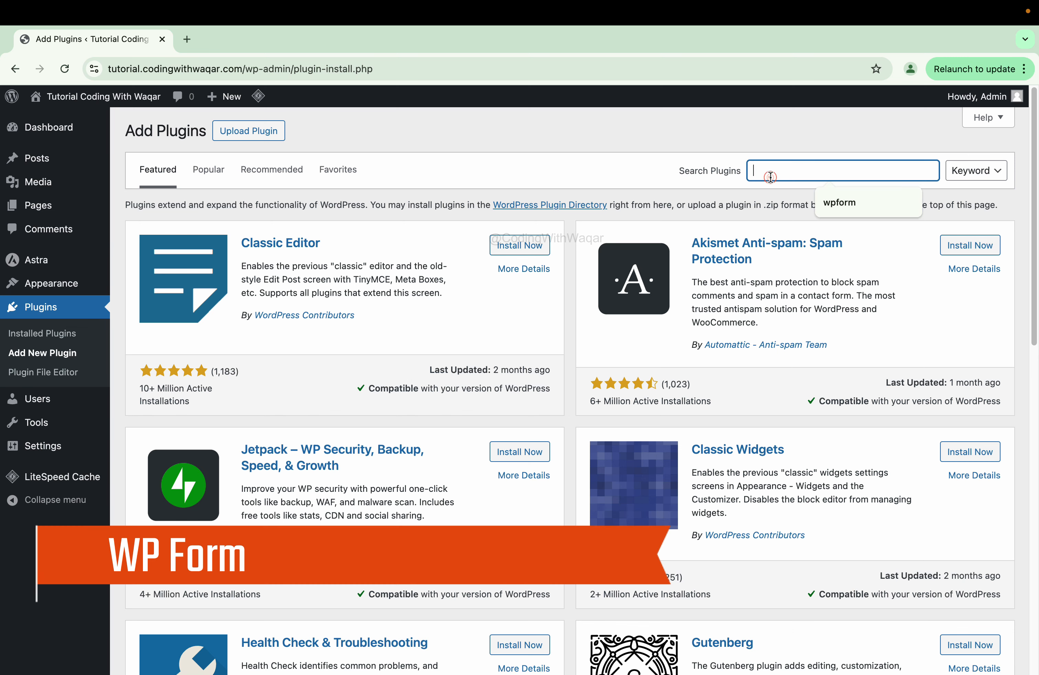
pyautogui.click(859, 201)
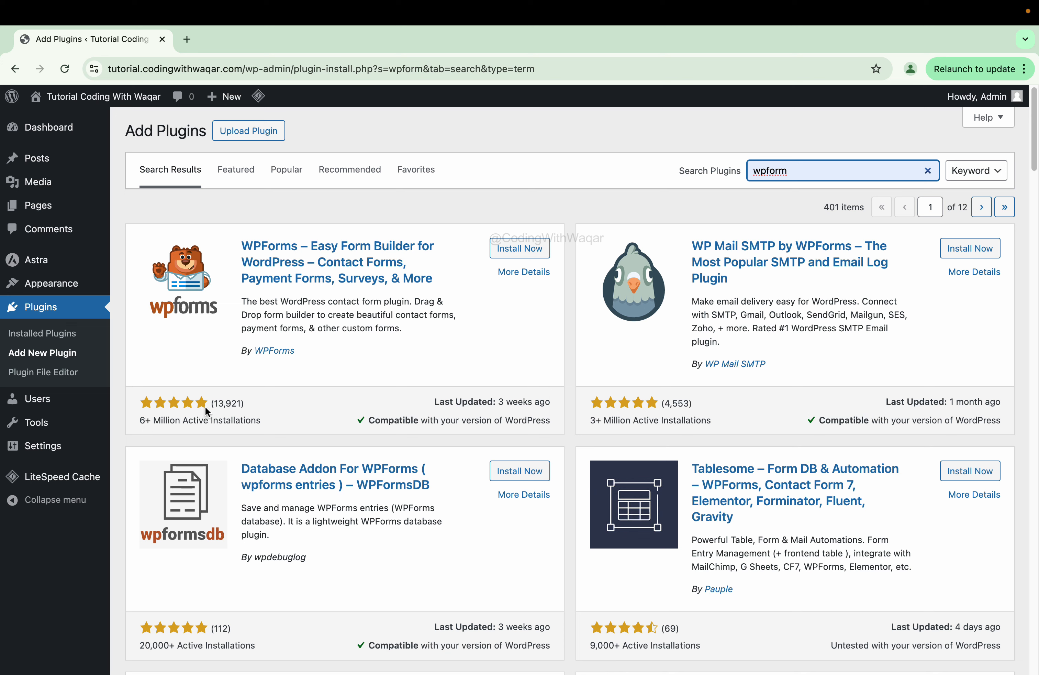
pyautogui.click(502, 256)
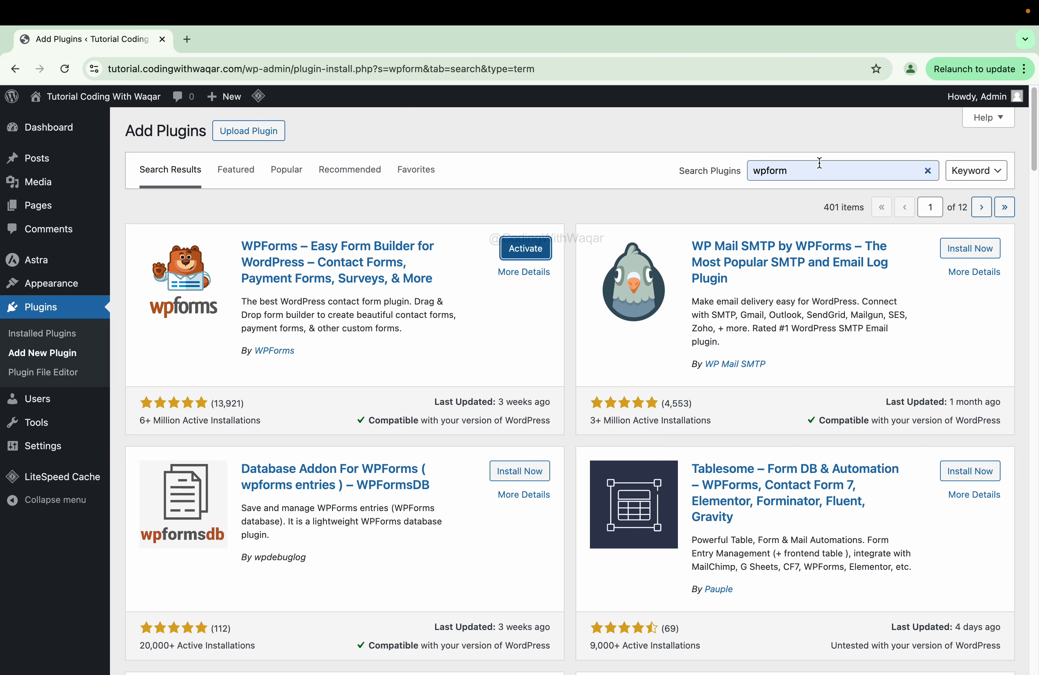
pyautogui.click(927, 170)
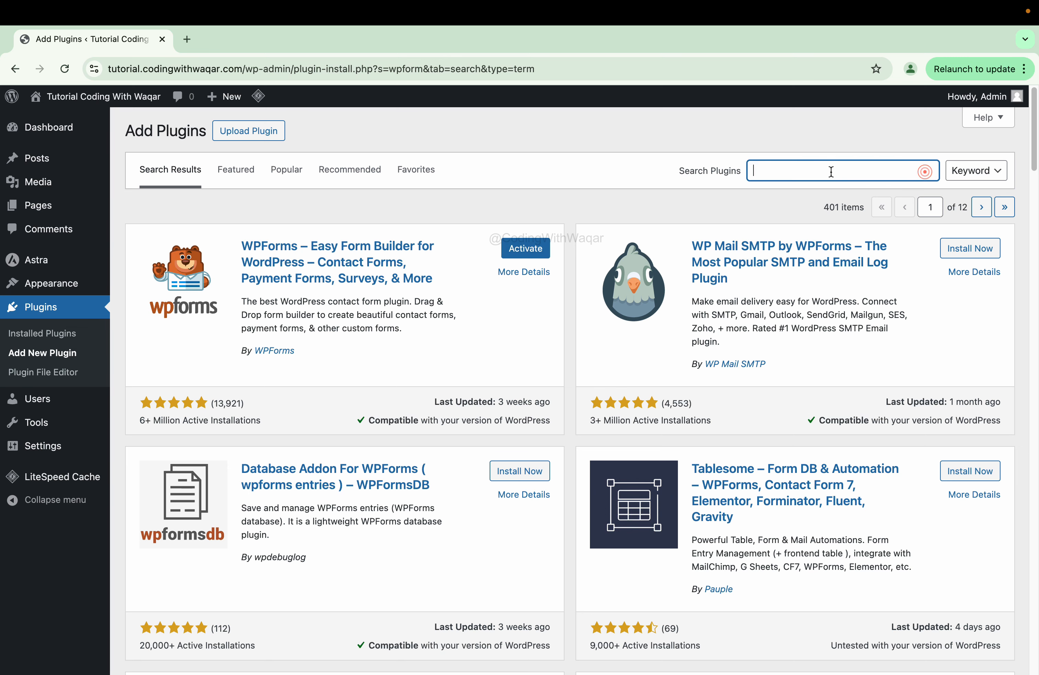
# - Search plugins for 'elementor' and install Elementor Website Builder
pyautogui.click(831, 172)
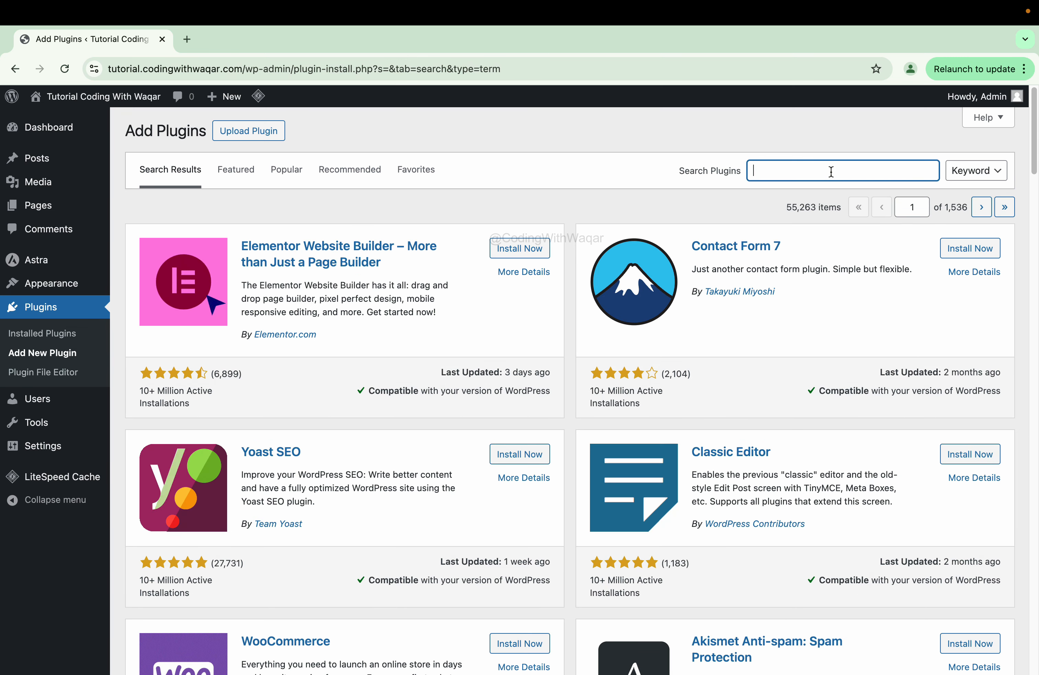
pyautogui.write('ele')
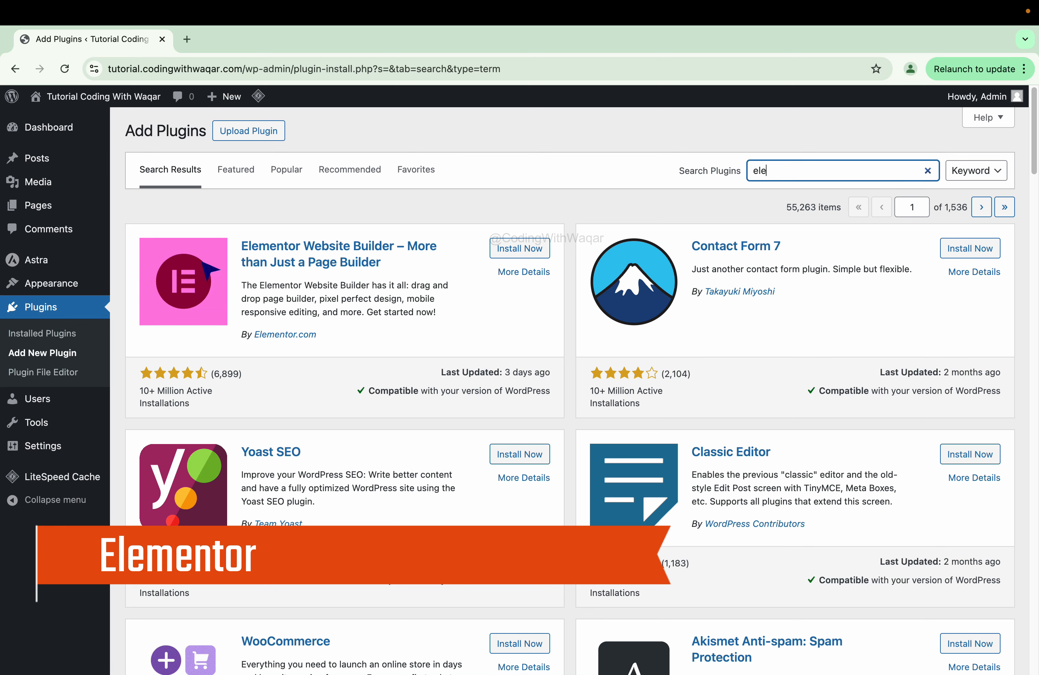
pyautogui.write('men')
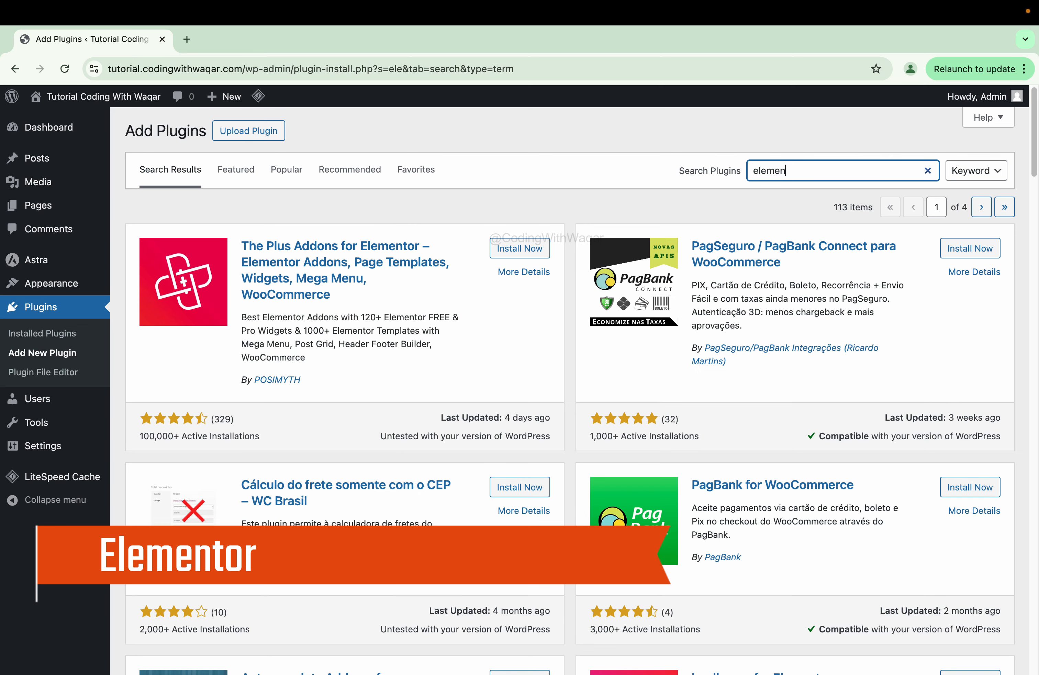
pyautogui.write('tor')
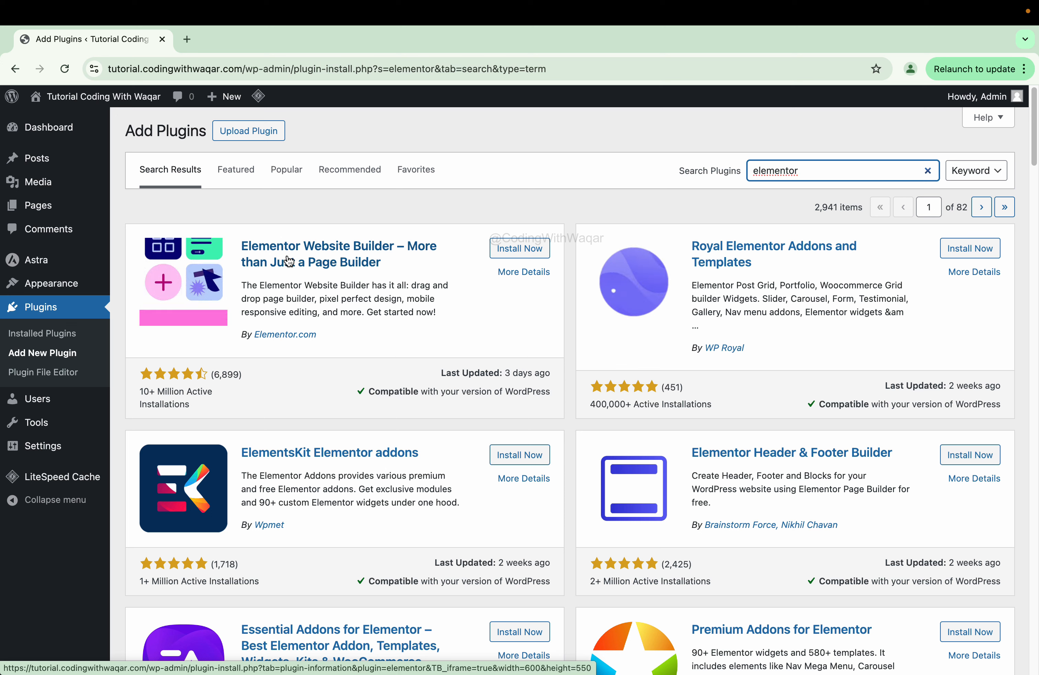
pyautogui.click(508, 258)
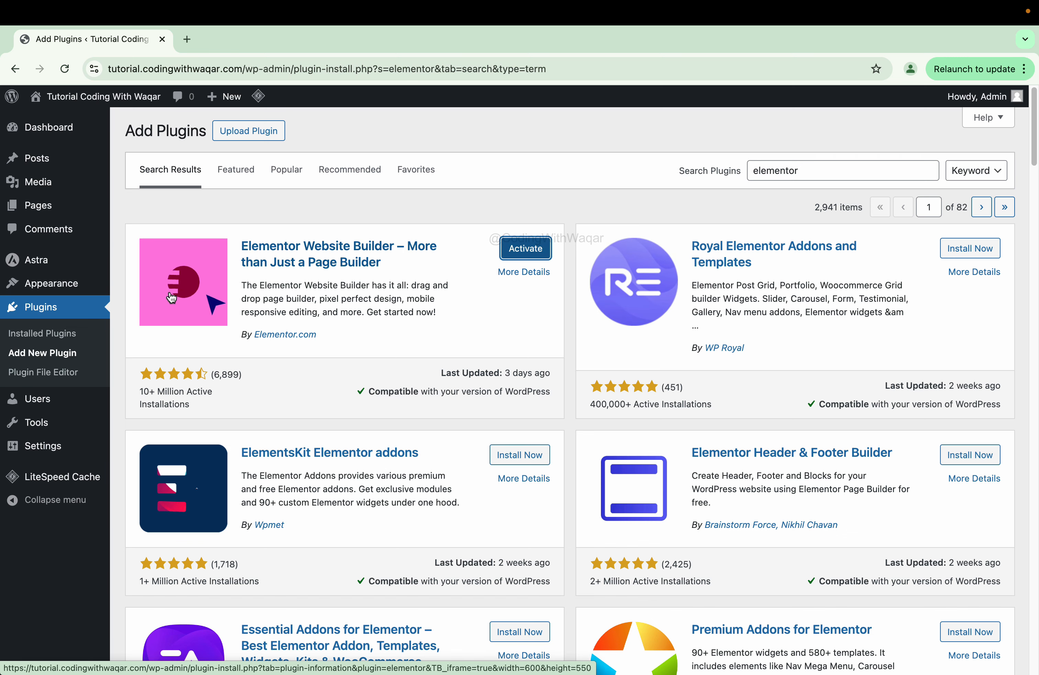
# - Select Elementor and WPForms Lite, leaving out LiteSpeed Cache, and bulk-activate them
pyautogui.click(46, 336)
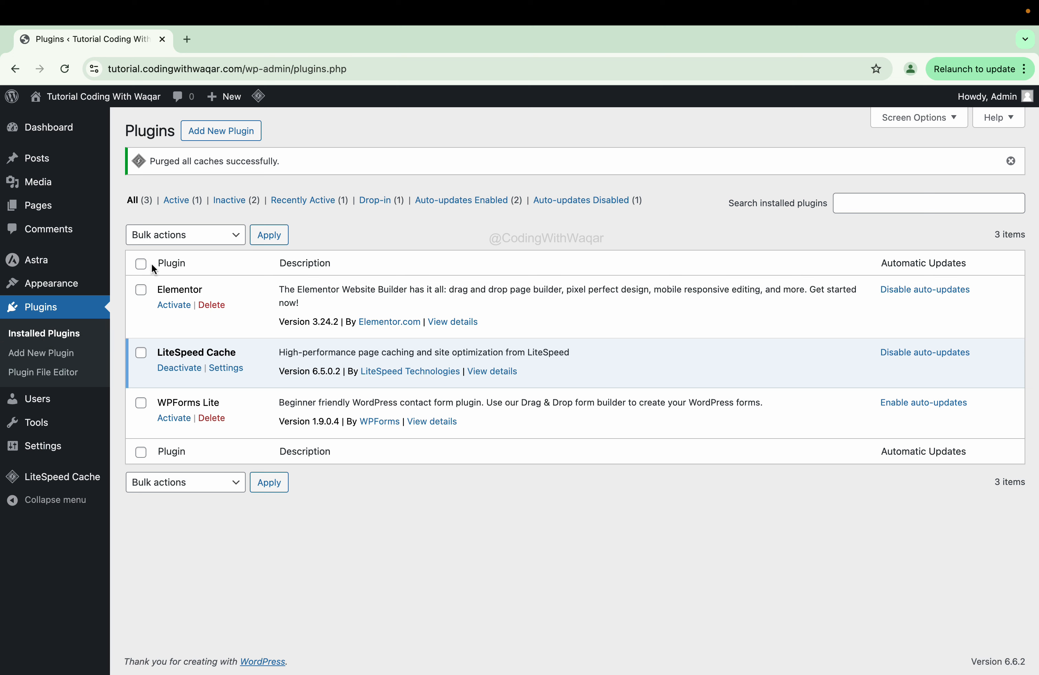
pyautogui.click(142, 265)
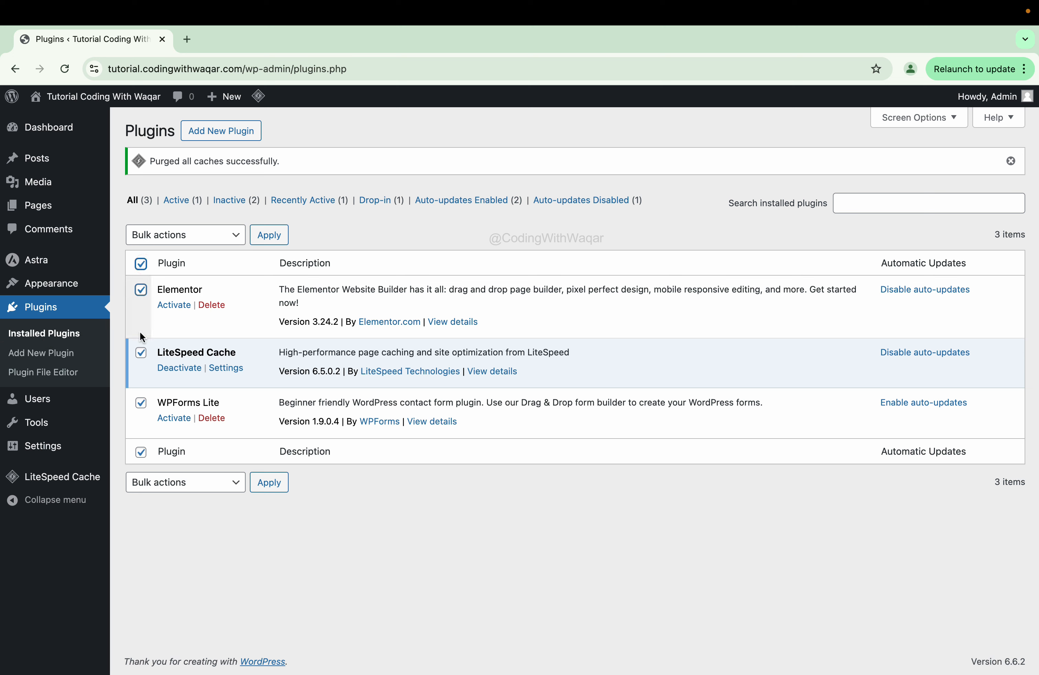
pyautogui.click(140, 353)
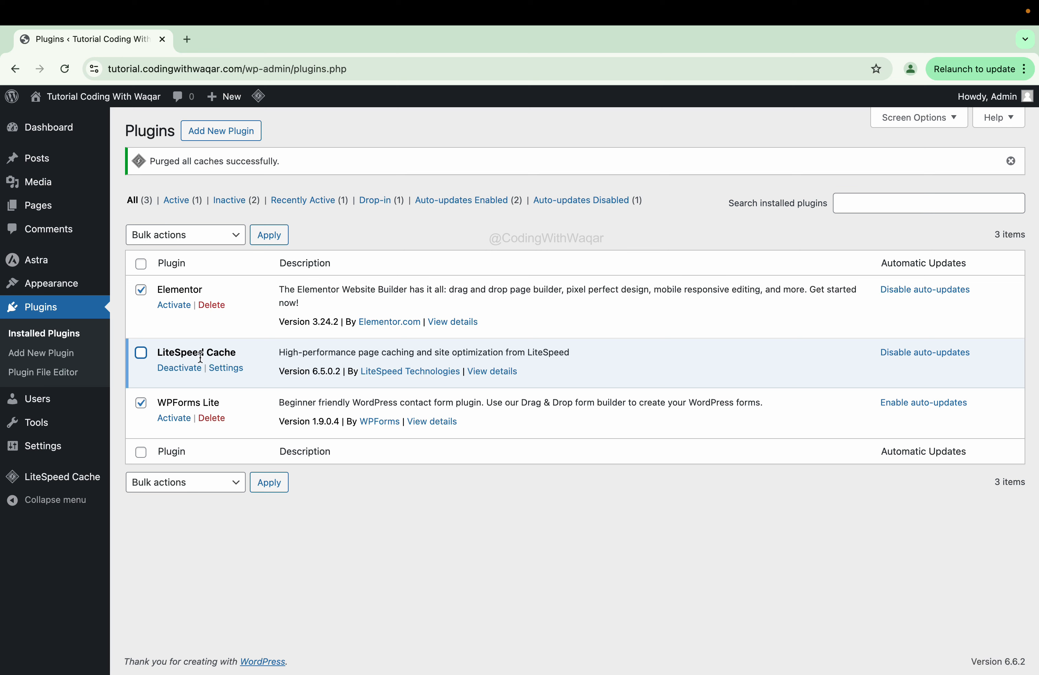
pyautogui.click(183, 235)
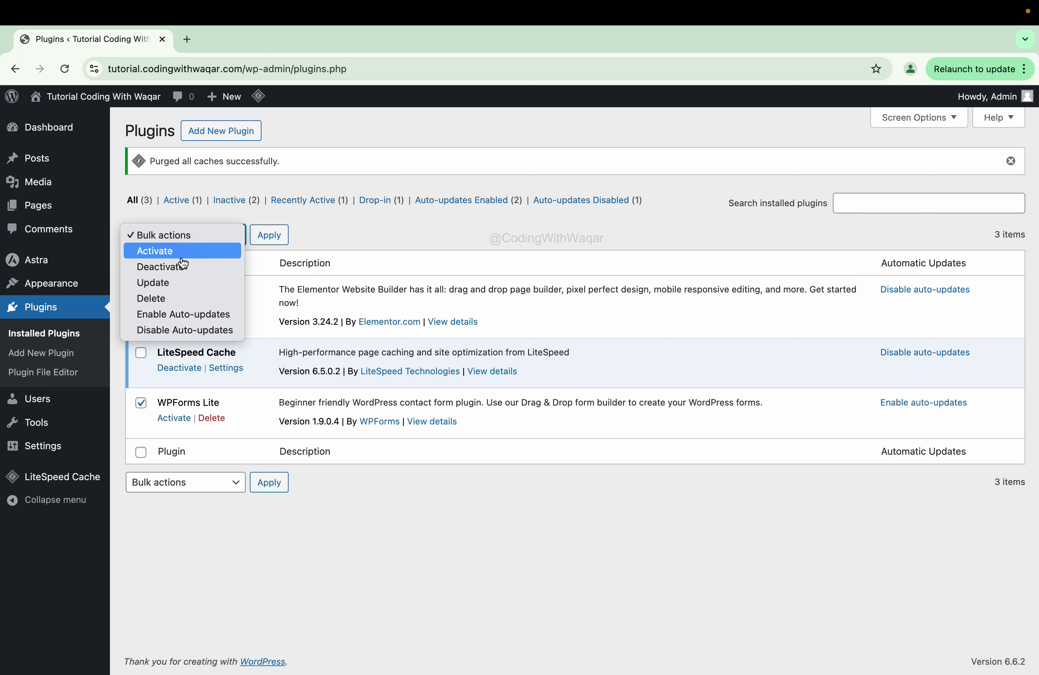
pyautogui.click(168, 251)
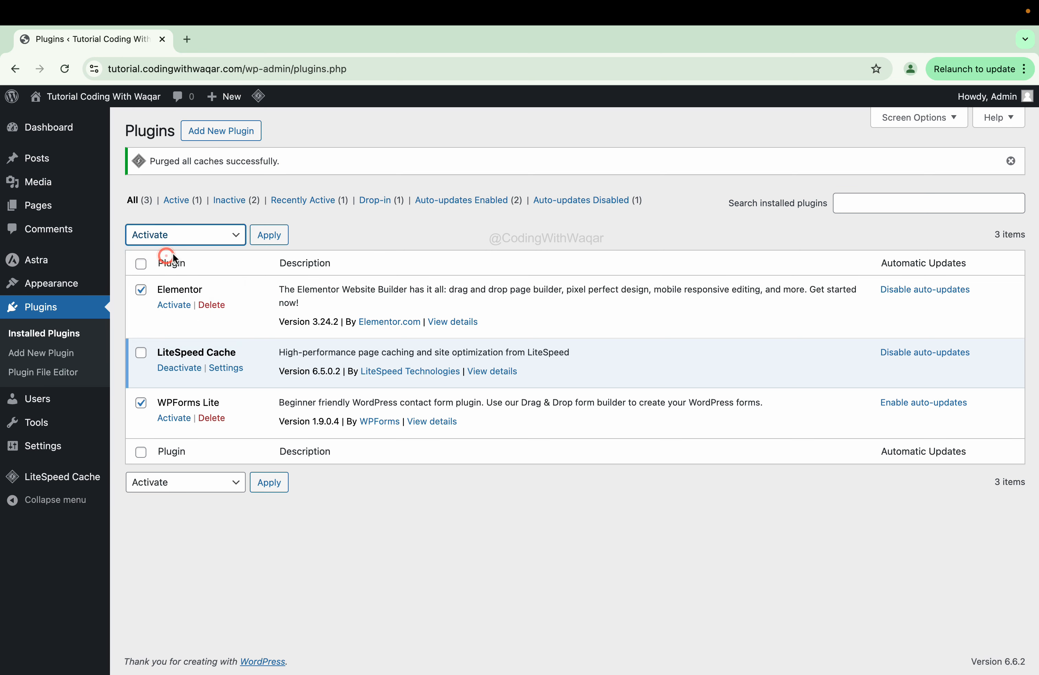
pyautogui.click(278, 235)
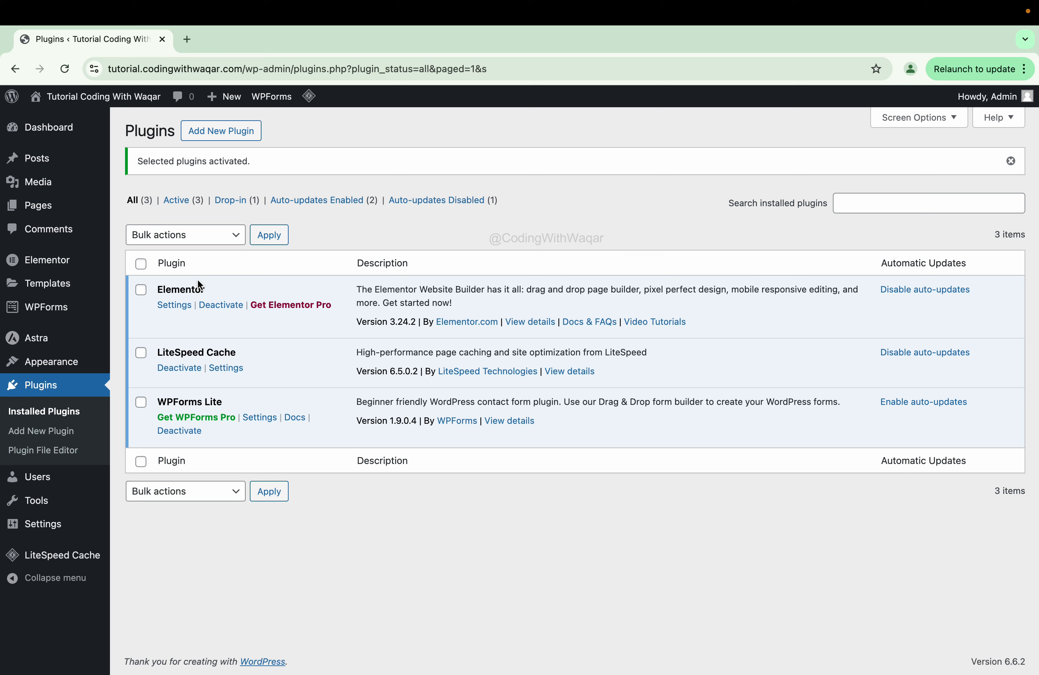
# - Start a new form from the WPForms All Forms overview with Add New
pyautogui.moveTo(48, 308)
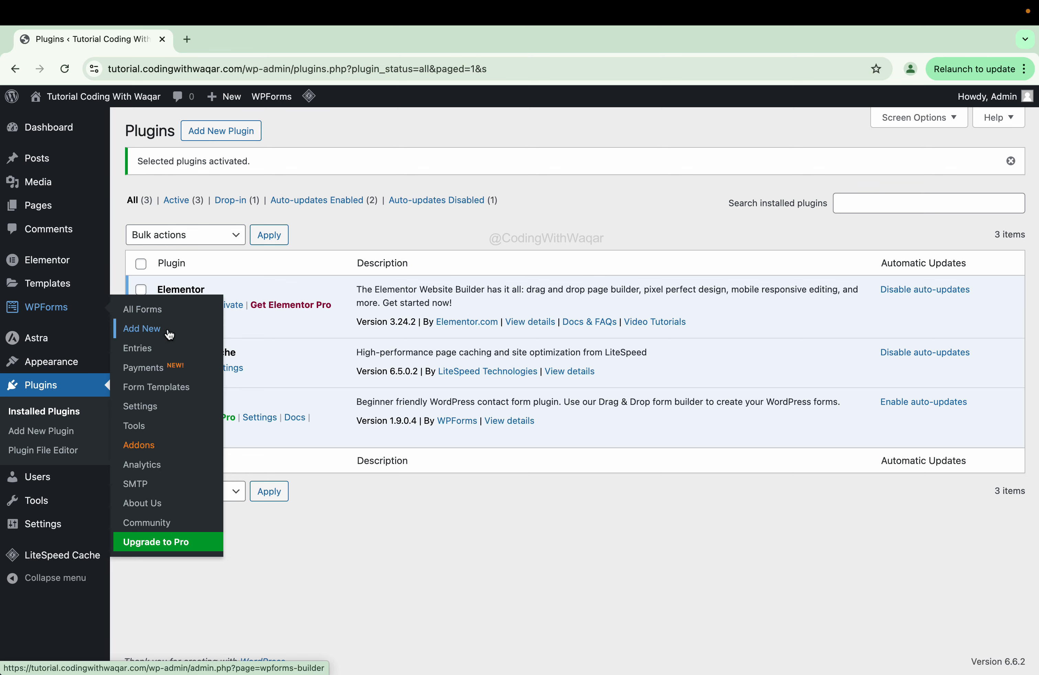
pyautogui.click(149, 317)
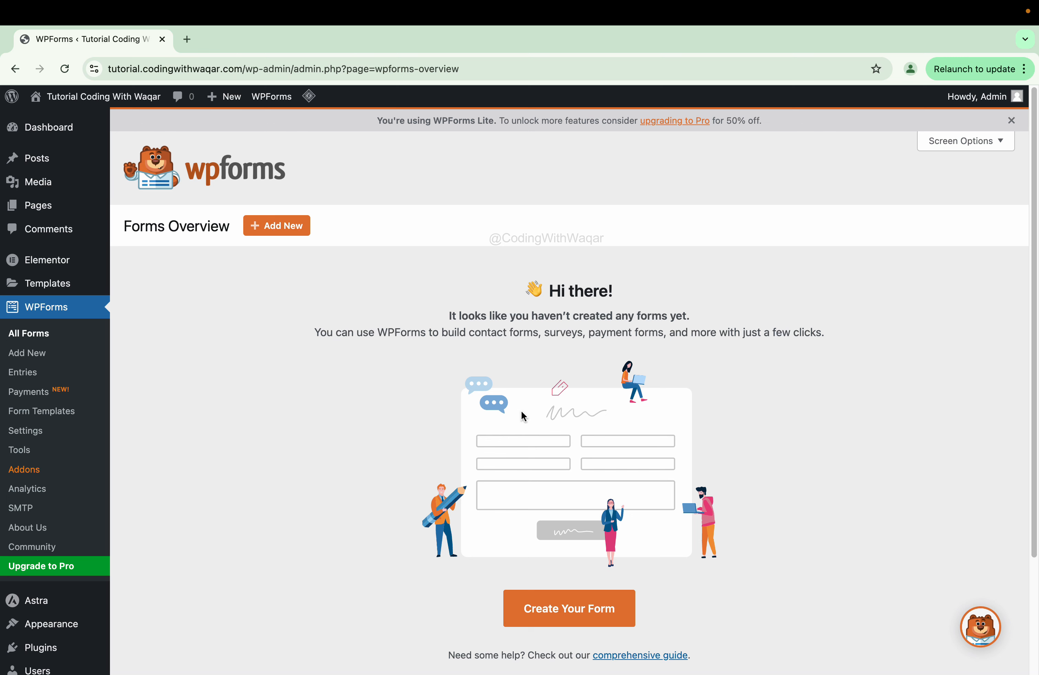
pyautogui.click(282, 237)
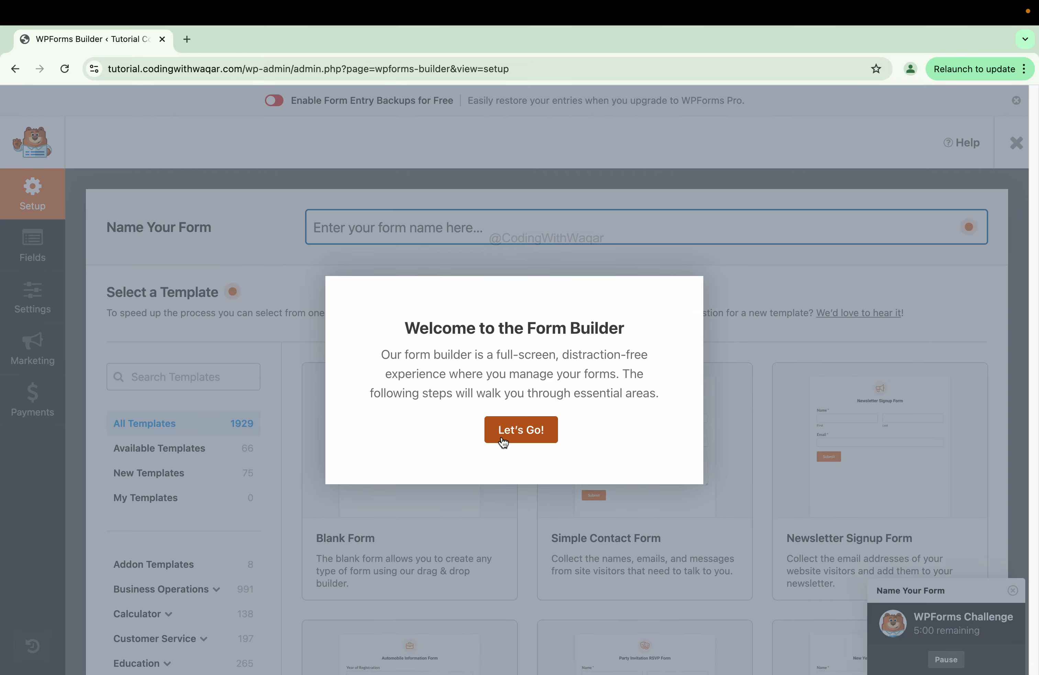
# - Name the new form 'contact-us' and build it from the Simple Contact Form template
pyautogui.click(503, 439)
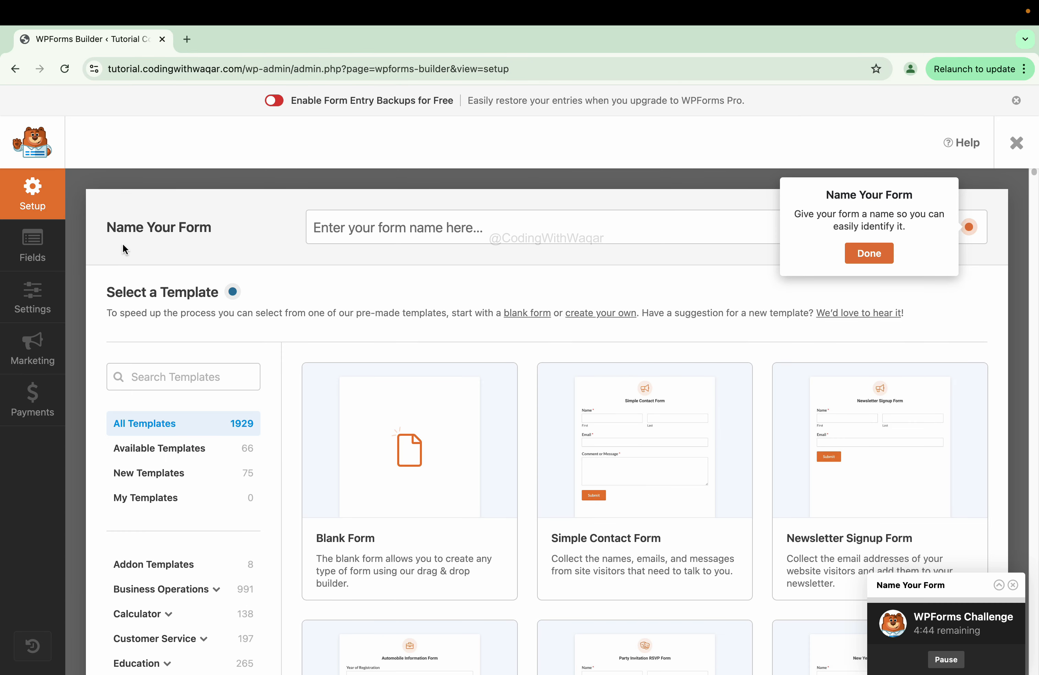
pyautogui.click(345, 233)
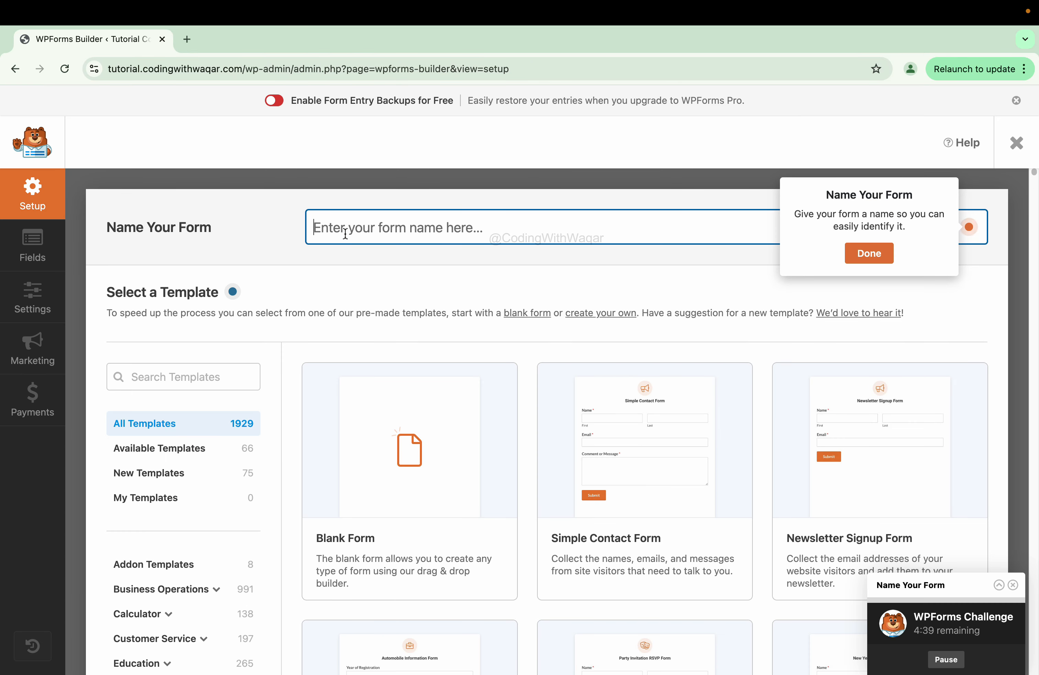
pyautogui.write('contact')
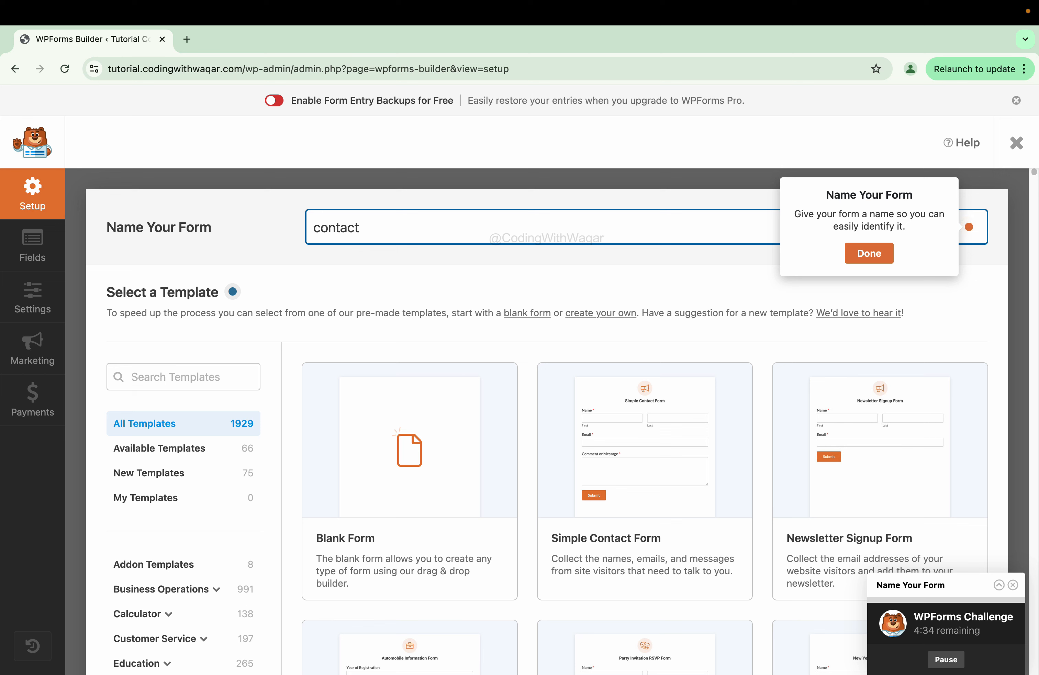
pyautogui.write('-us')
pyautogui.click(869, 253)
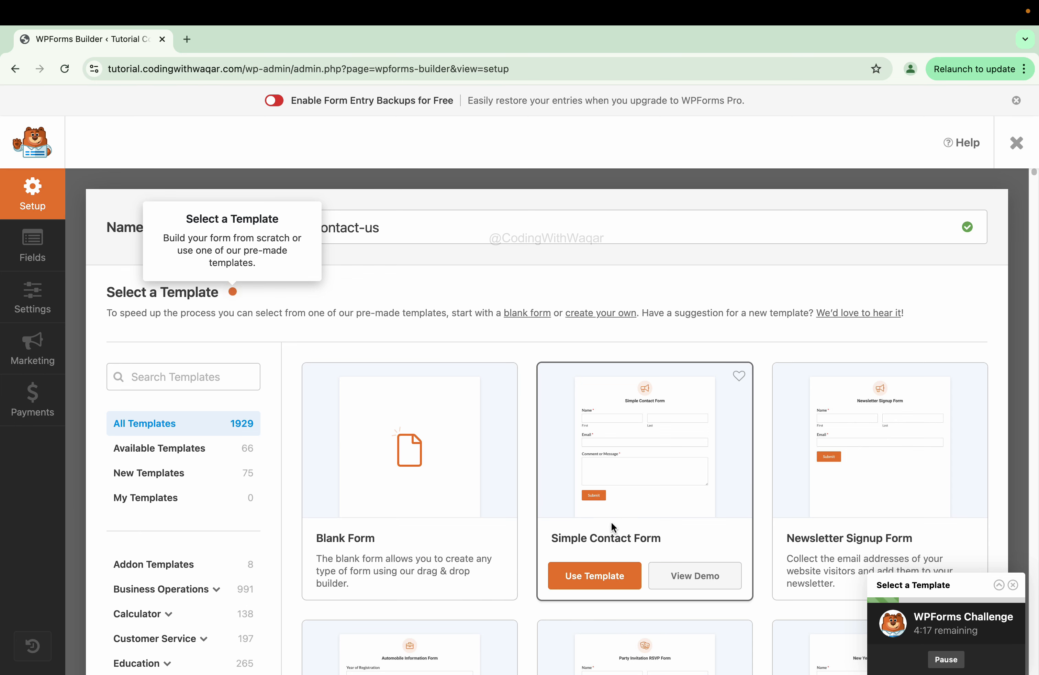
pyautogui.click(598, 577)
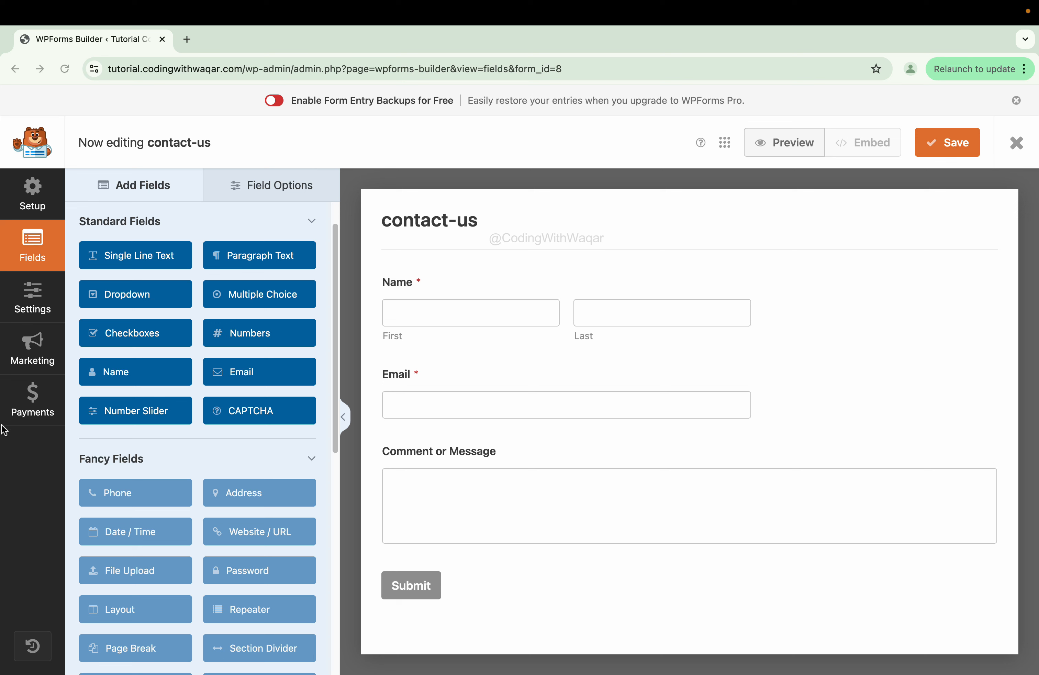
pyautogui.click(31, 474)
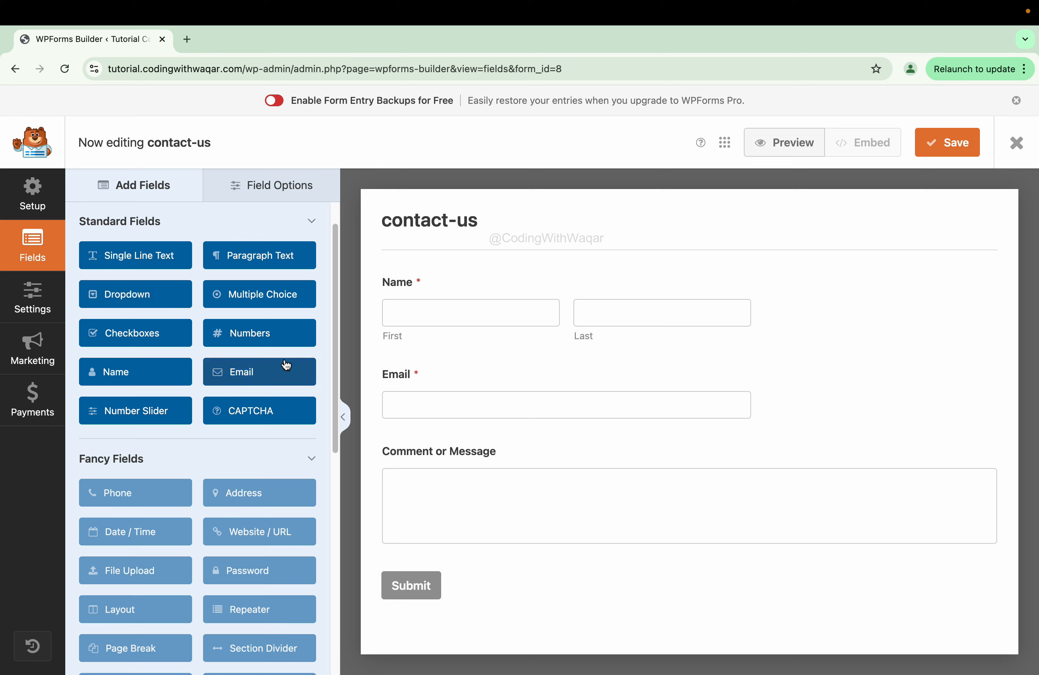
pyautogui.scroll(2, 145, 416)
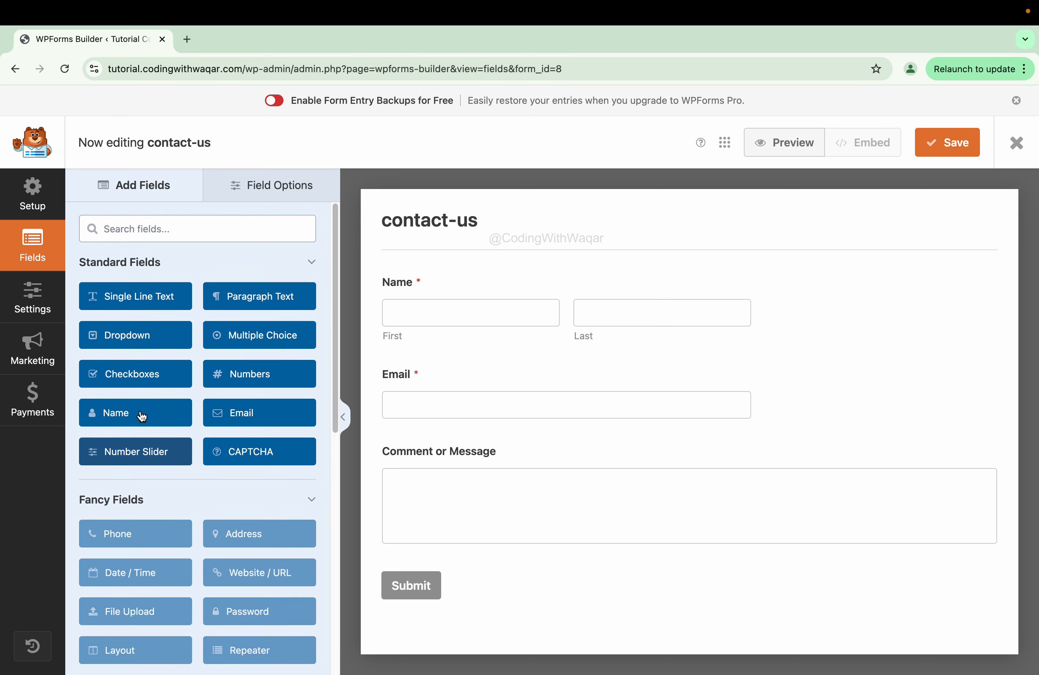
pyautogui.scroll(-3, 144, 418)
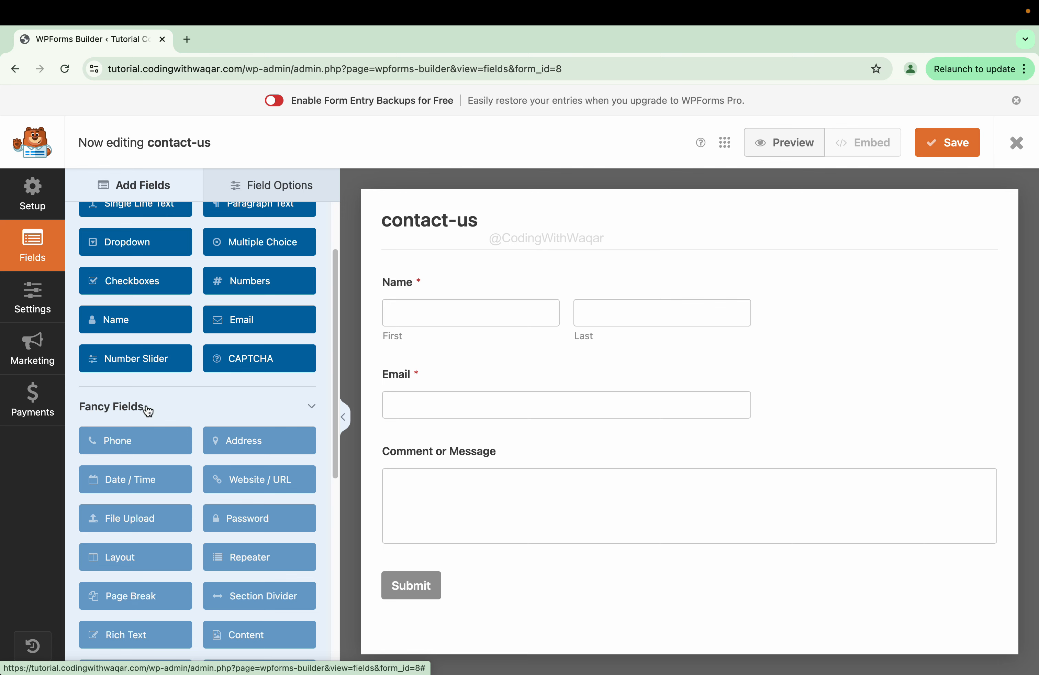
pyautogui.click(32, 195)
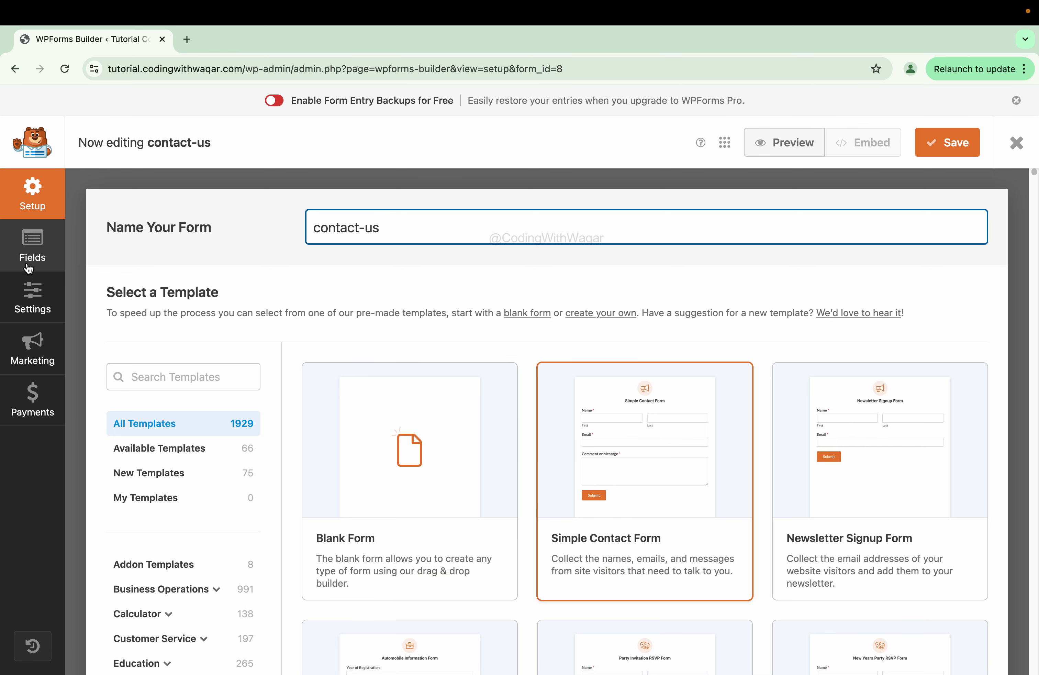
pyautogui.click(26, 247)
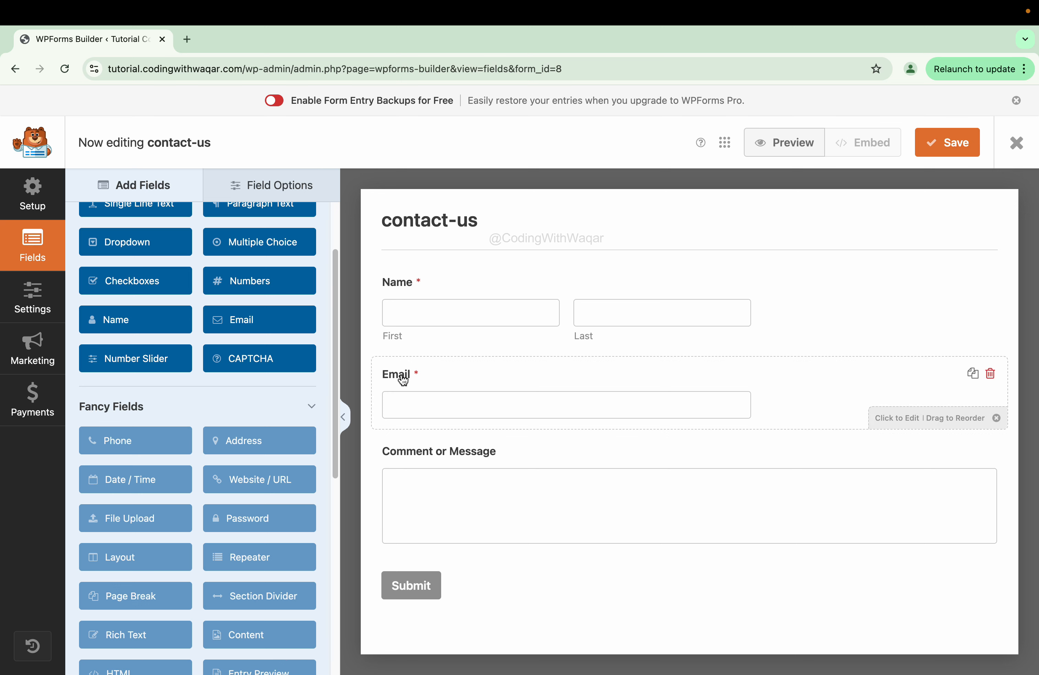
# - Relabel the Name field 'Full Name' and switch its format to Simple, a single input box
pyautogui.click(416, 281)
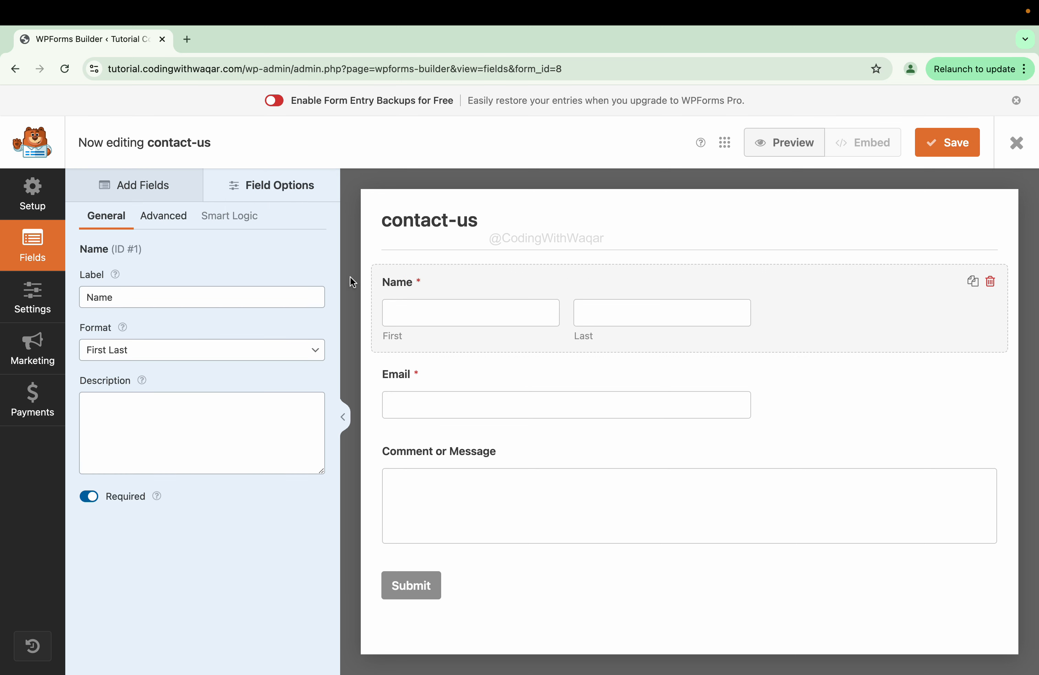
pyautogui.click(491, 281)
pyautogui.click(129, 301)
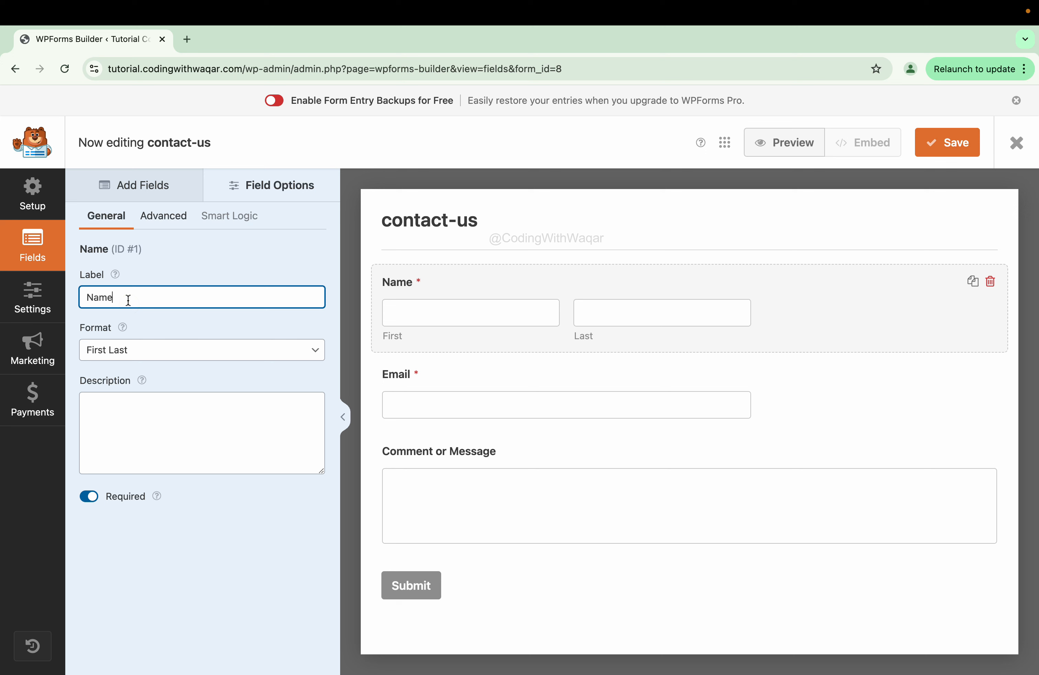
pyautogui.press('BackSpace')
pyautogui.press('BackSpace')
pyautogui.press('BackSpace')
pyautogui.press('BackSpace')
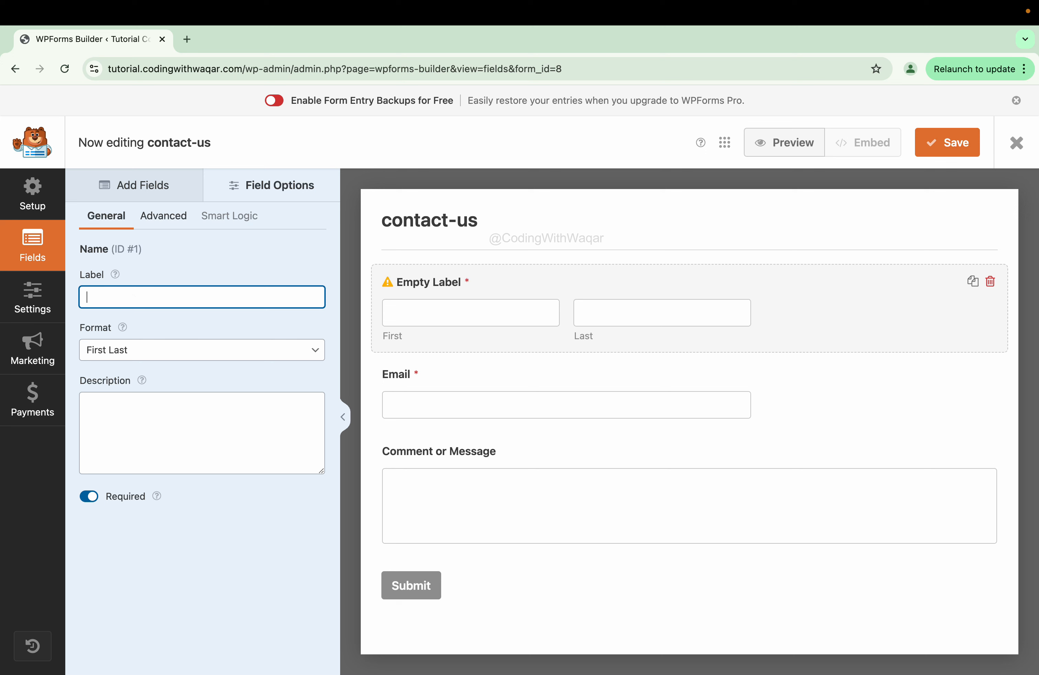
pyautogui.write('Full Nam')
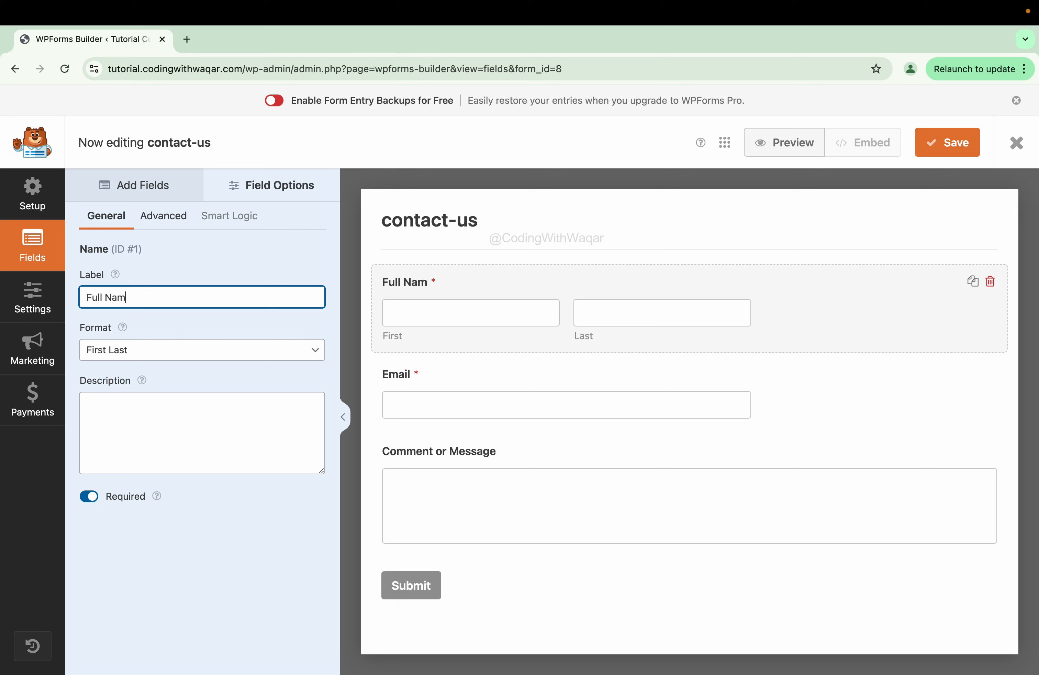
pyautogui.write('e')
pyautogui.press('super+a')
pyautogui.press('Tab')
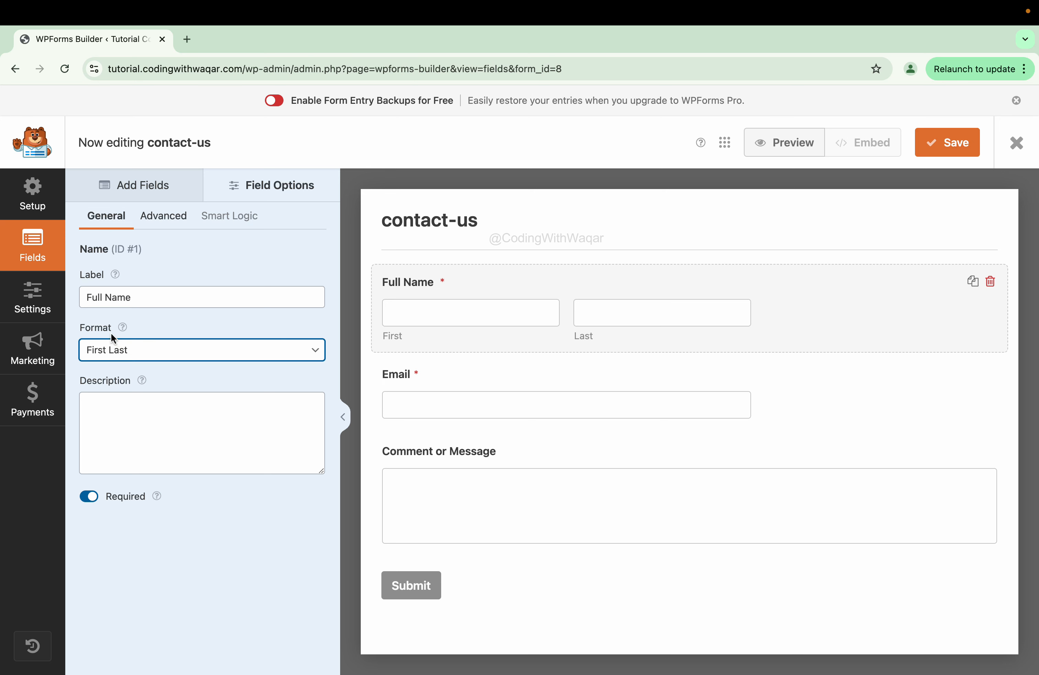
pyautogui.click(140, 359)
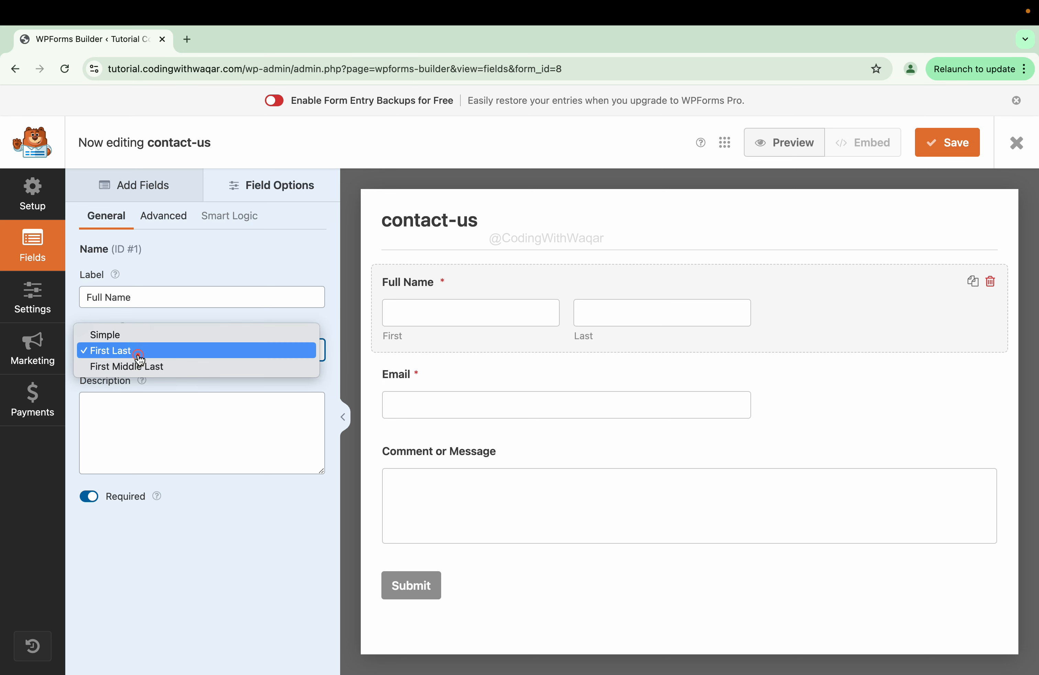
pyautogui.click(205, 344)
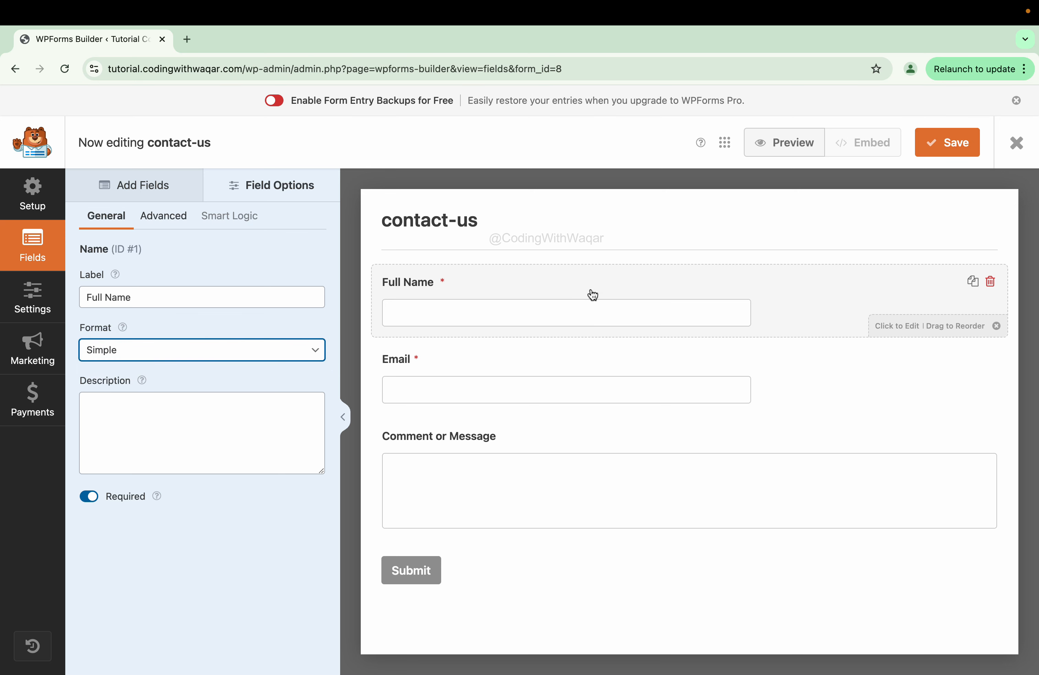
pyautogui.click(164, 349)
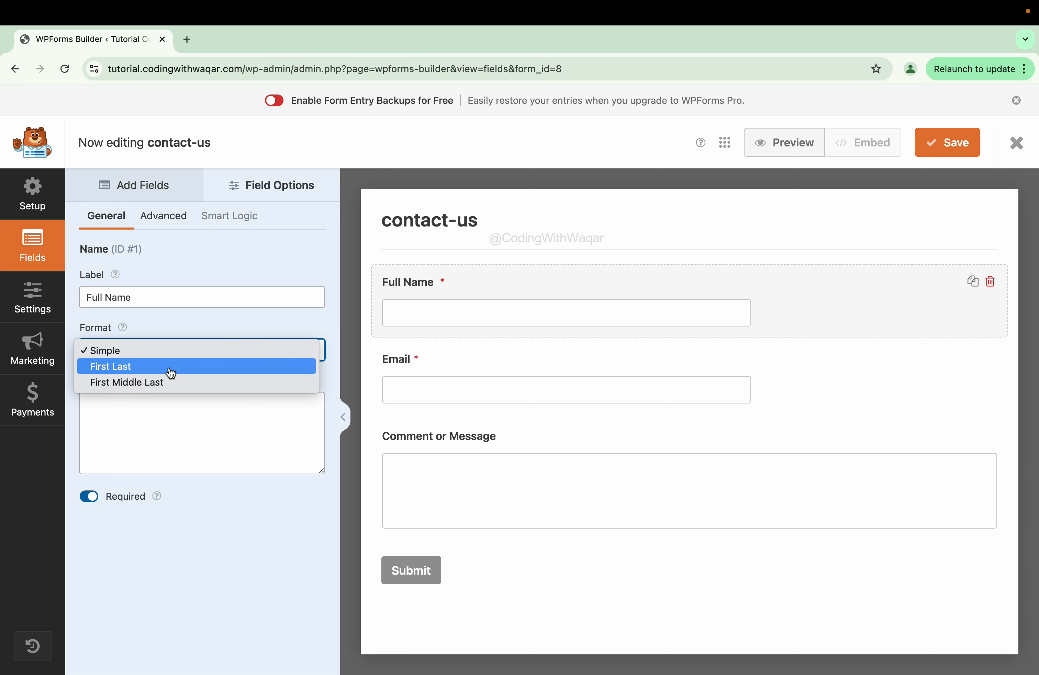
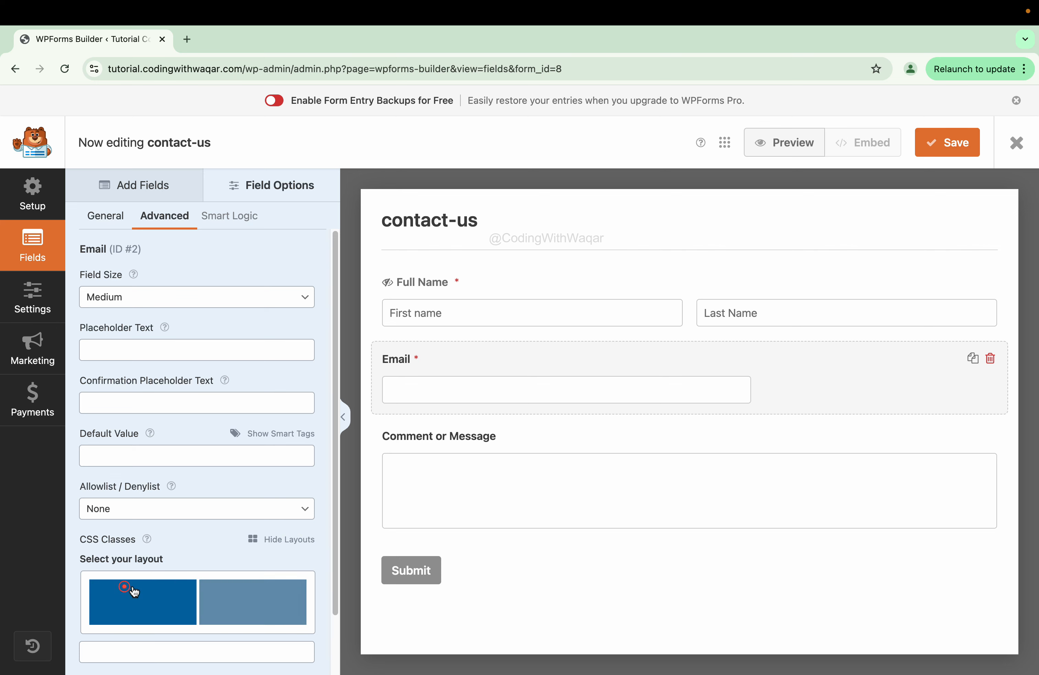
# - Give the Email field the one-half layout and delete the Full Name field's CSS classes
pyautogui.click(246, 591)
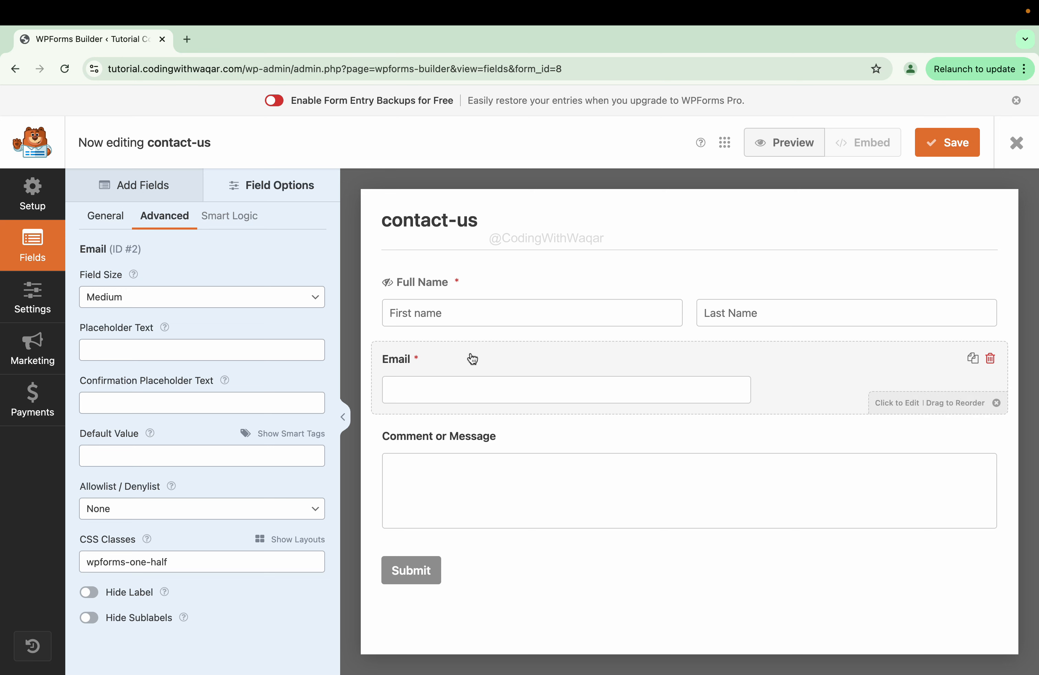
pyautogui.click(985, 303)
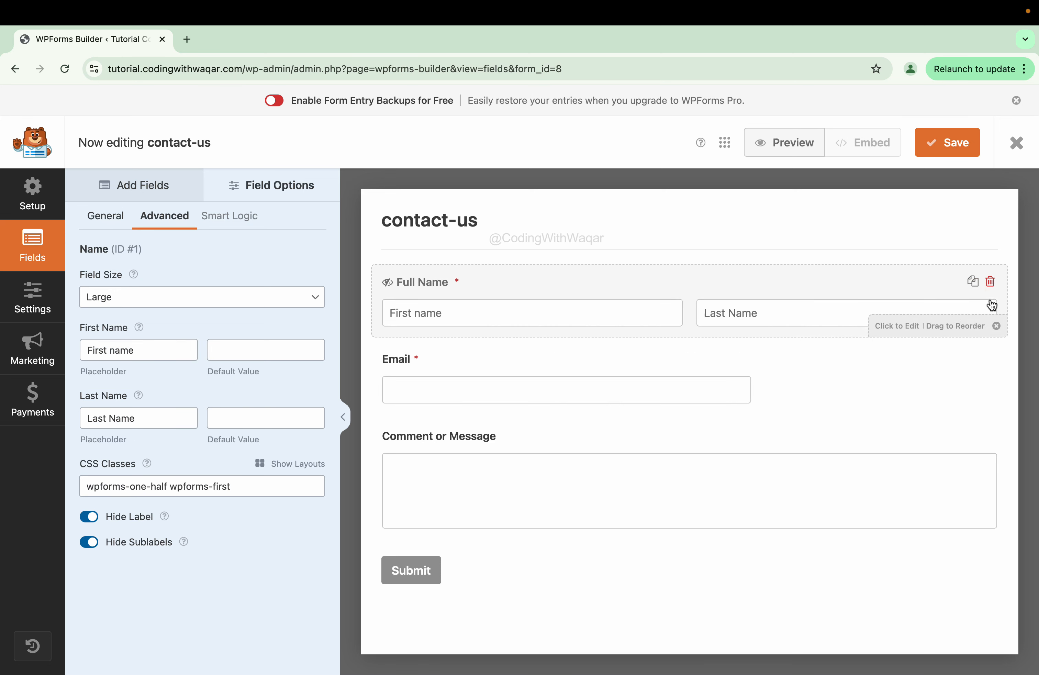
pyautogui.tripleClick(235, 484)
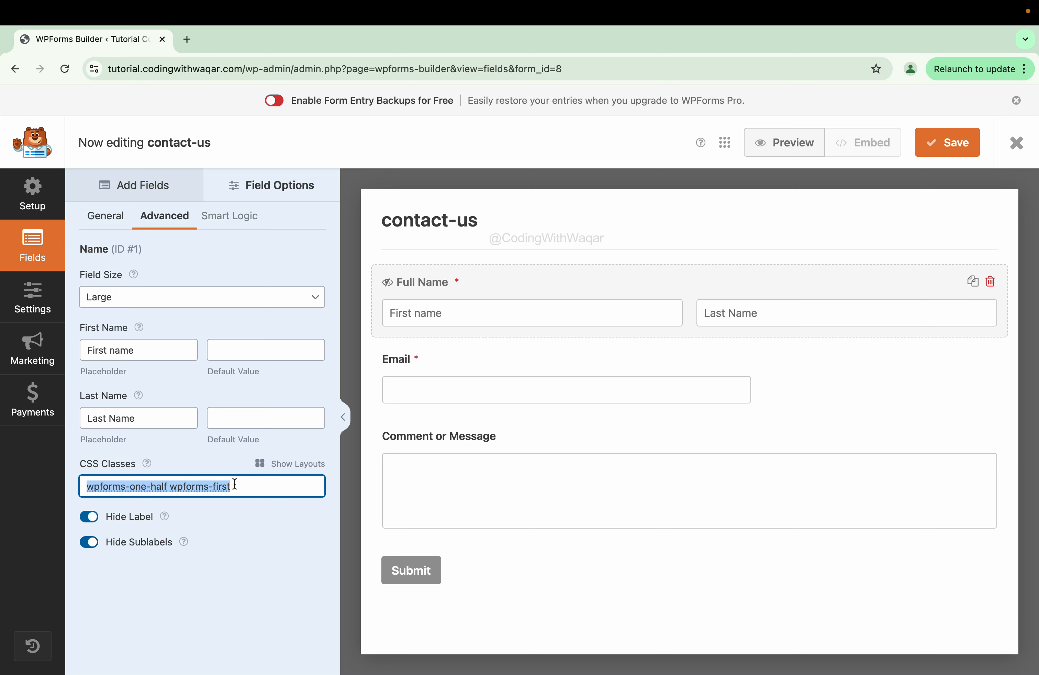
pyautogui.press('BackSpace')
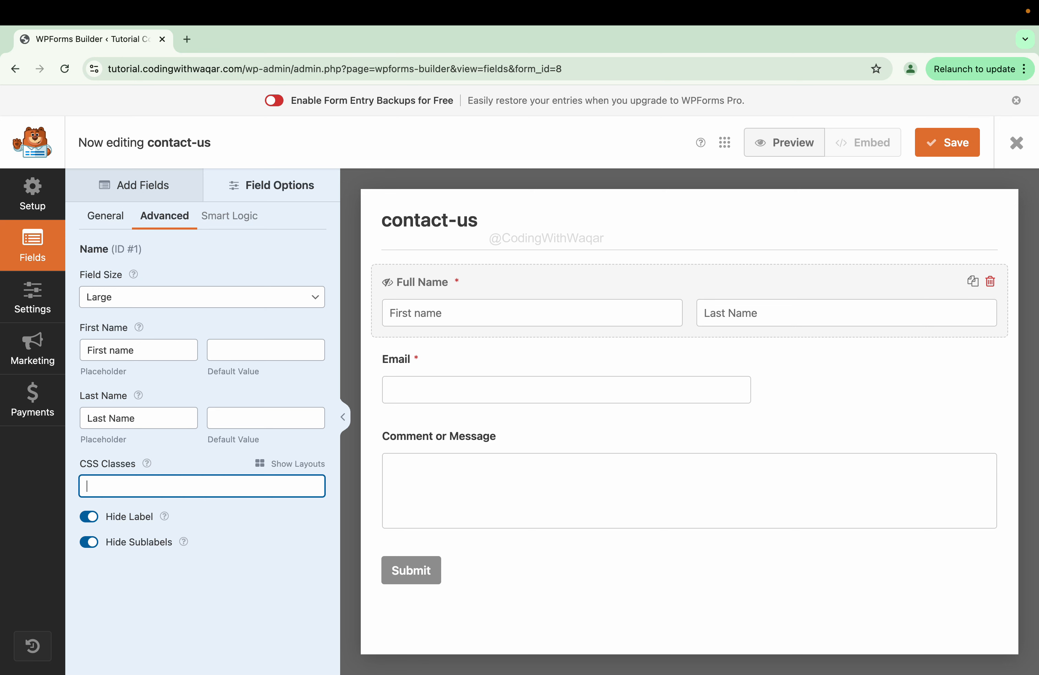
pyautogui.click(525, 360)
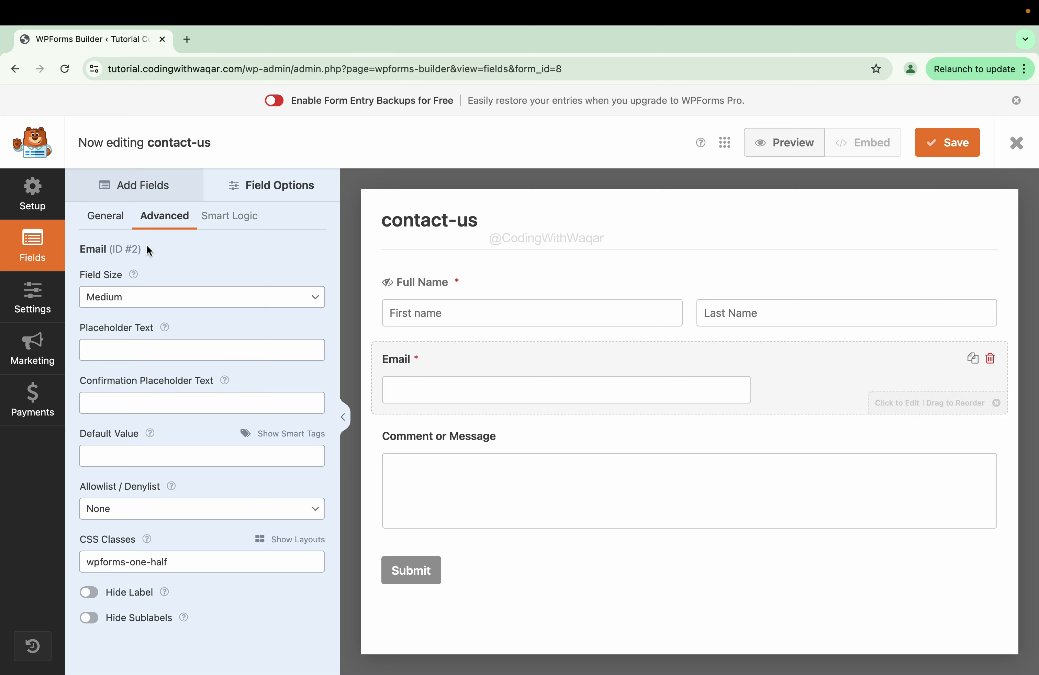
# - Enable Email Confirmation on the Email field
pyautogui.click(106, 224)
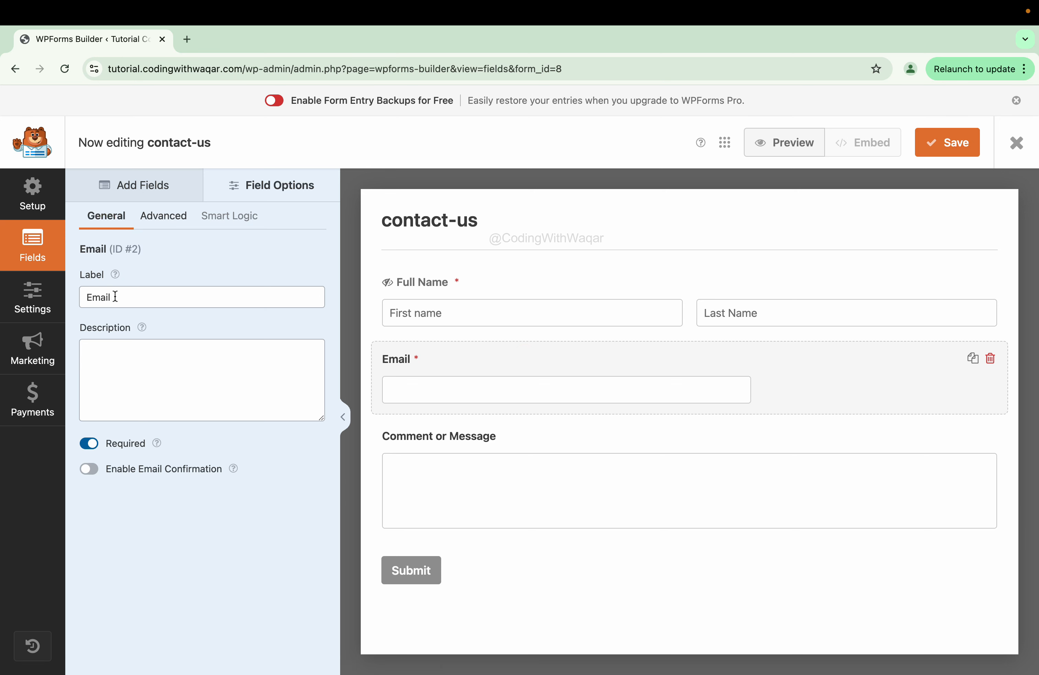
pyautogui.click(141, 380)
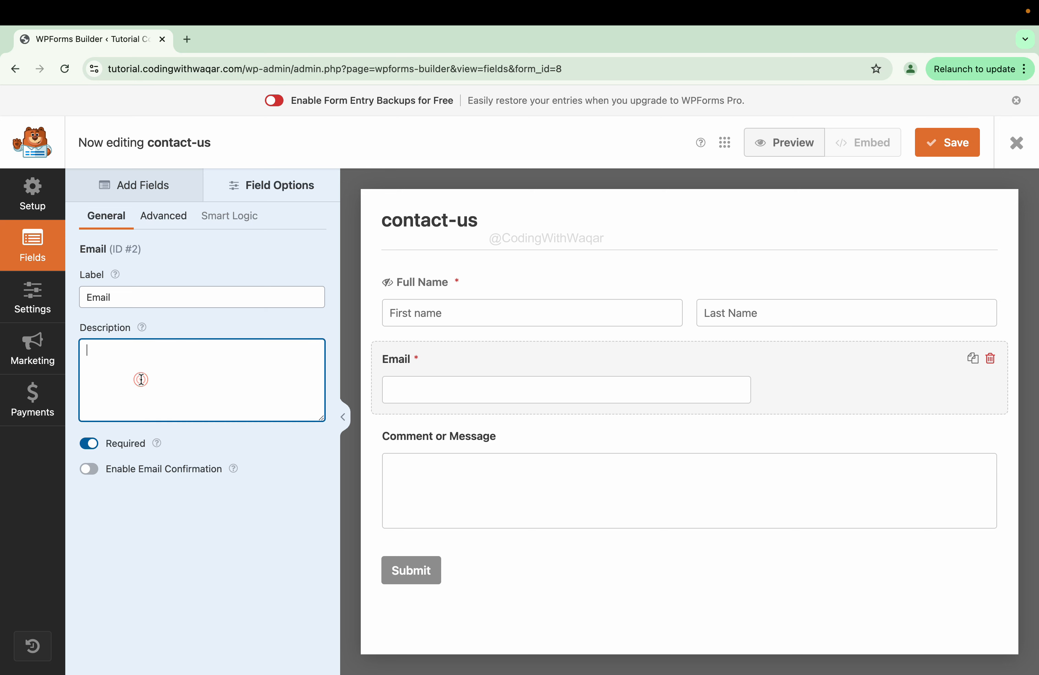
pyautogui.click(93, 471)
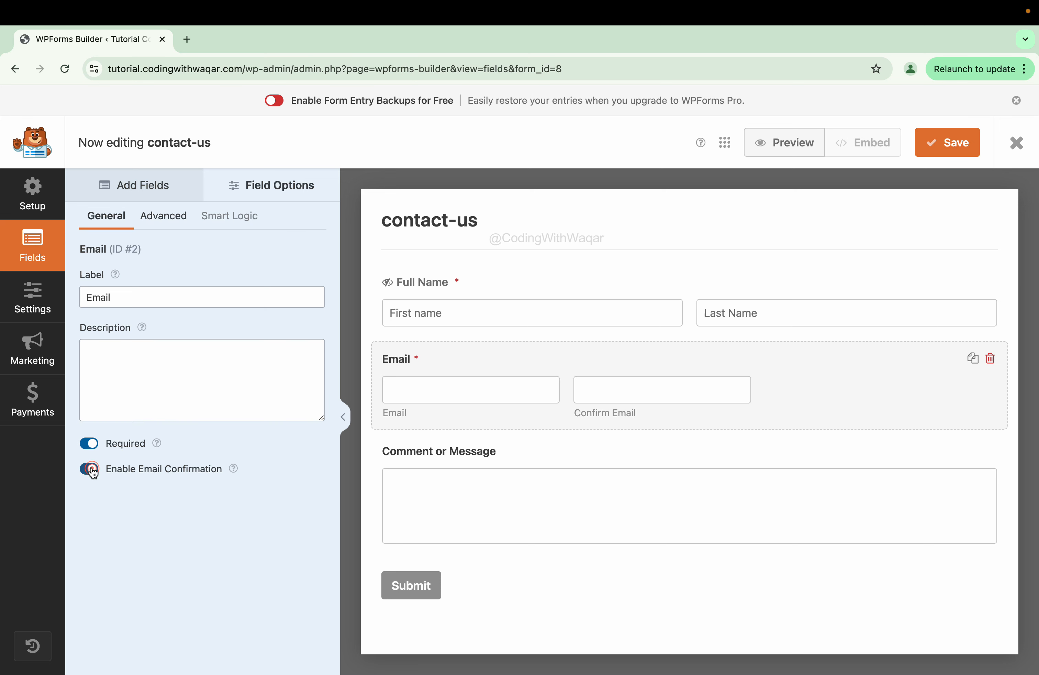
# - Make the Email field Large with placeholders 'Email Address' and 'Confirmation Email'
pyautogui.click(148, 223)
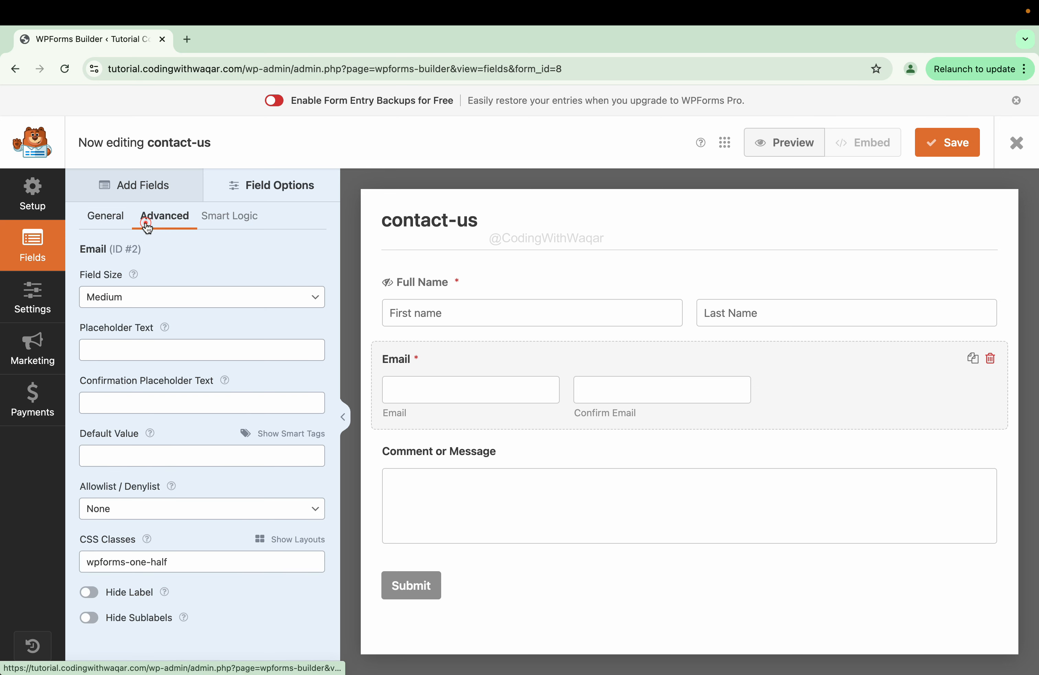
pyautogui.click(126, 299)
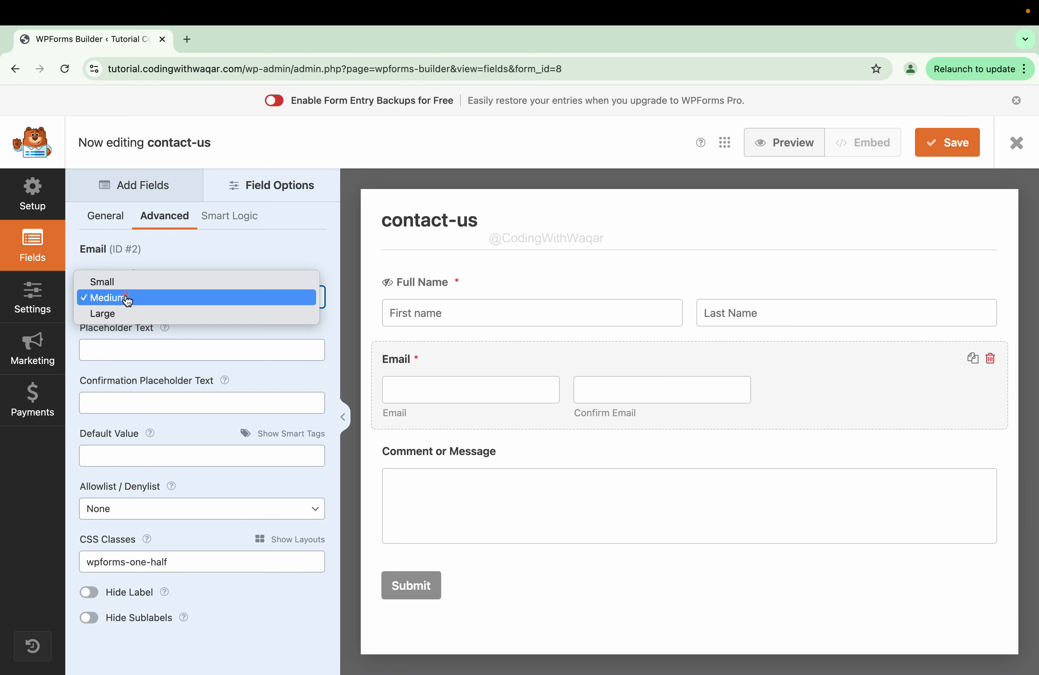
pyautogui.click(141, 313)
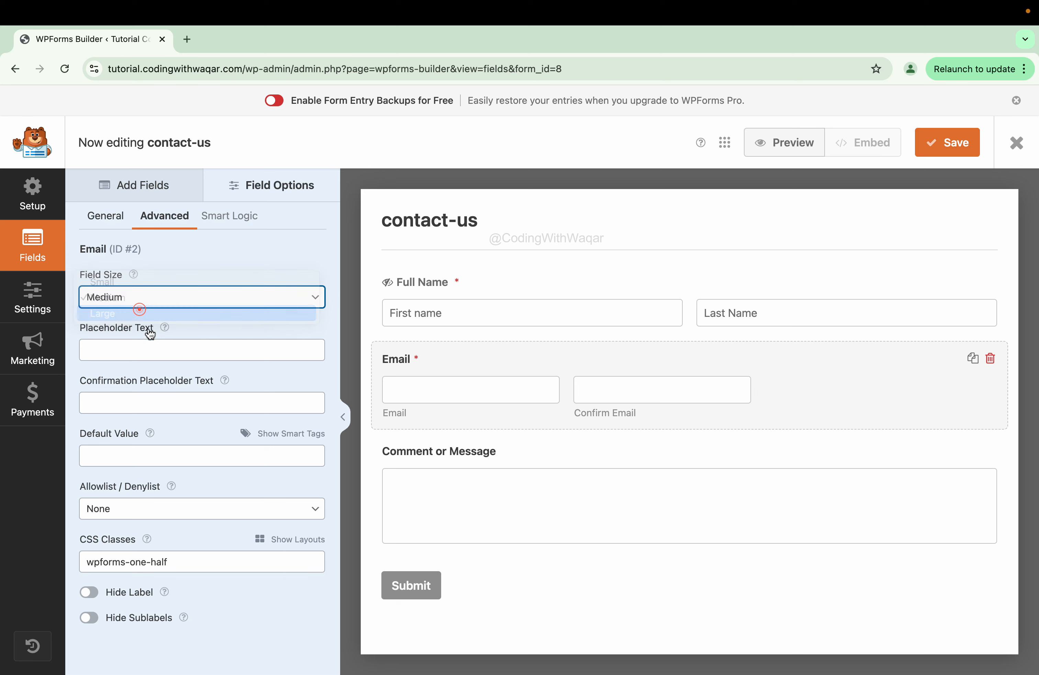
pyautogui.click(174, 353)
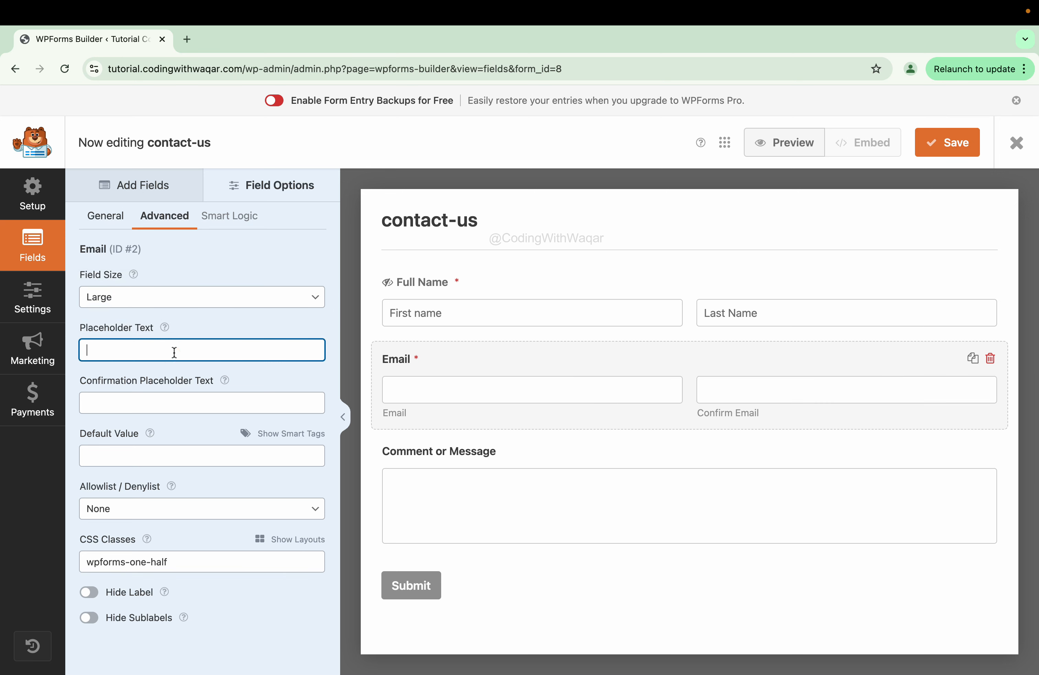
pyautogui.write('Email Addre')
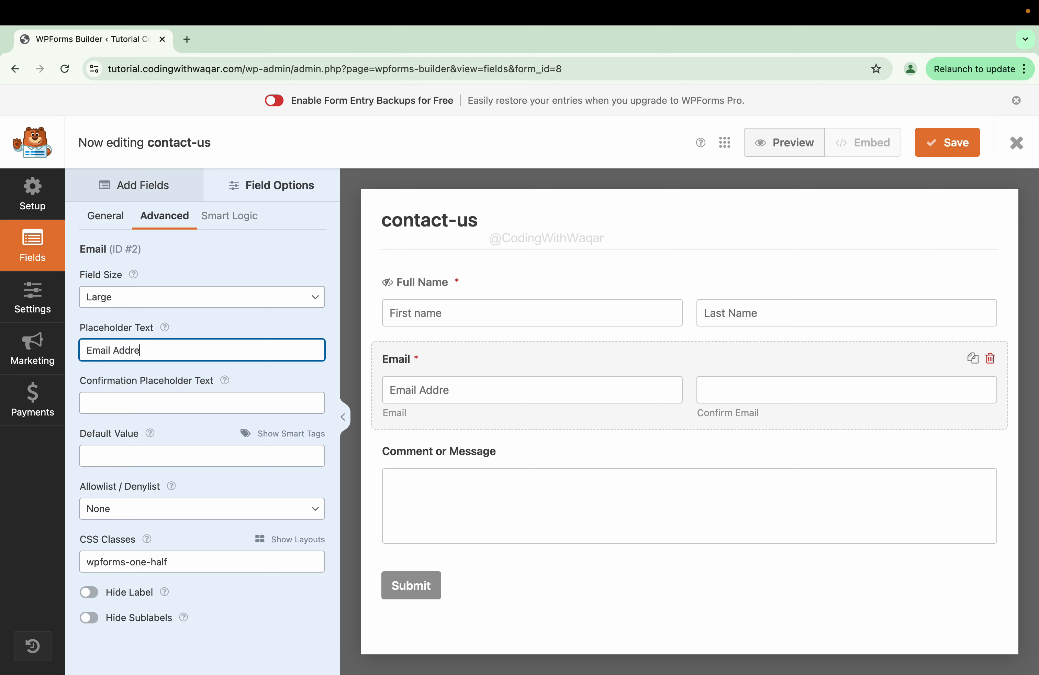
pyautogui.write('ss')
pyautogui.click(96, 405)
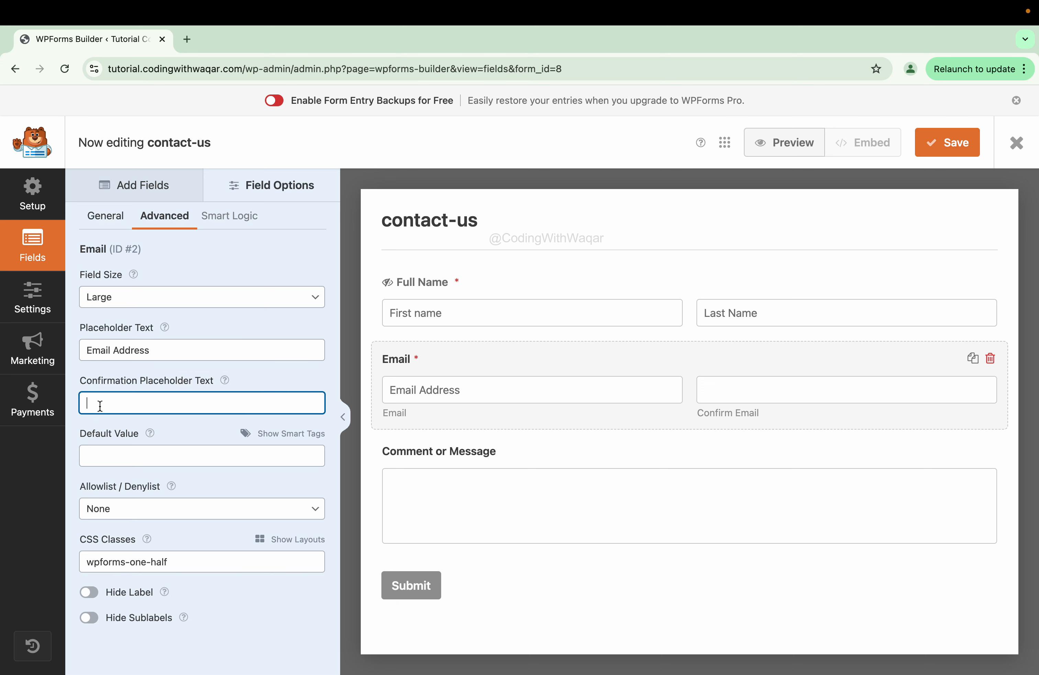
pyautogui.write('Confirmation Email')
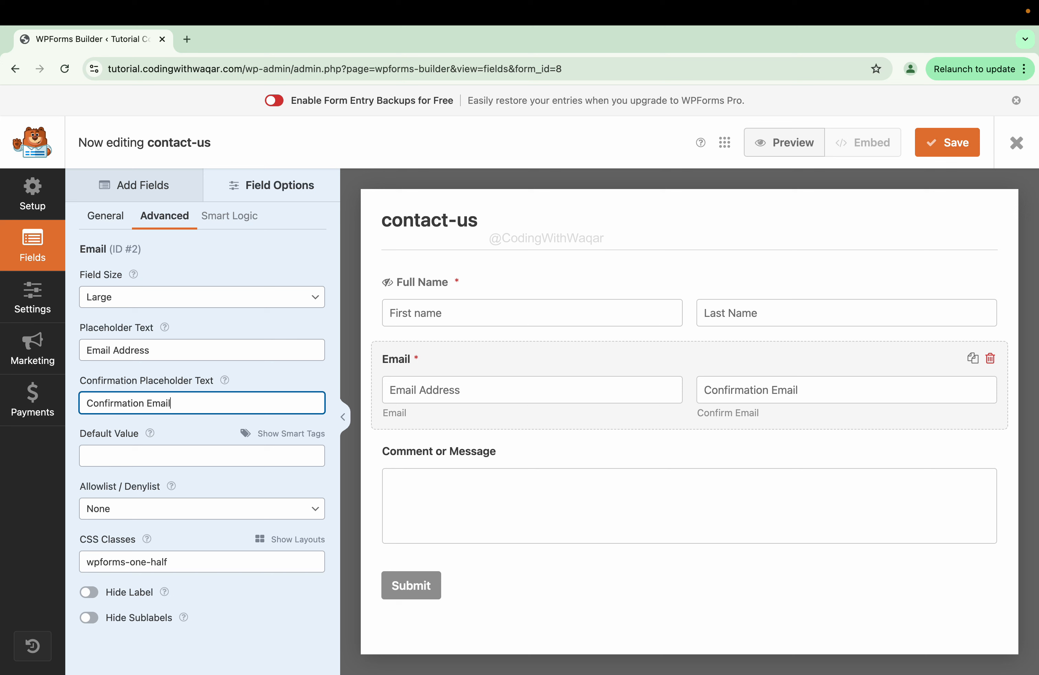
pyautogui.click(105, 449)
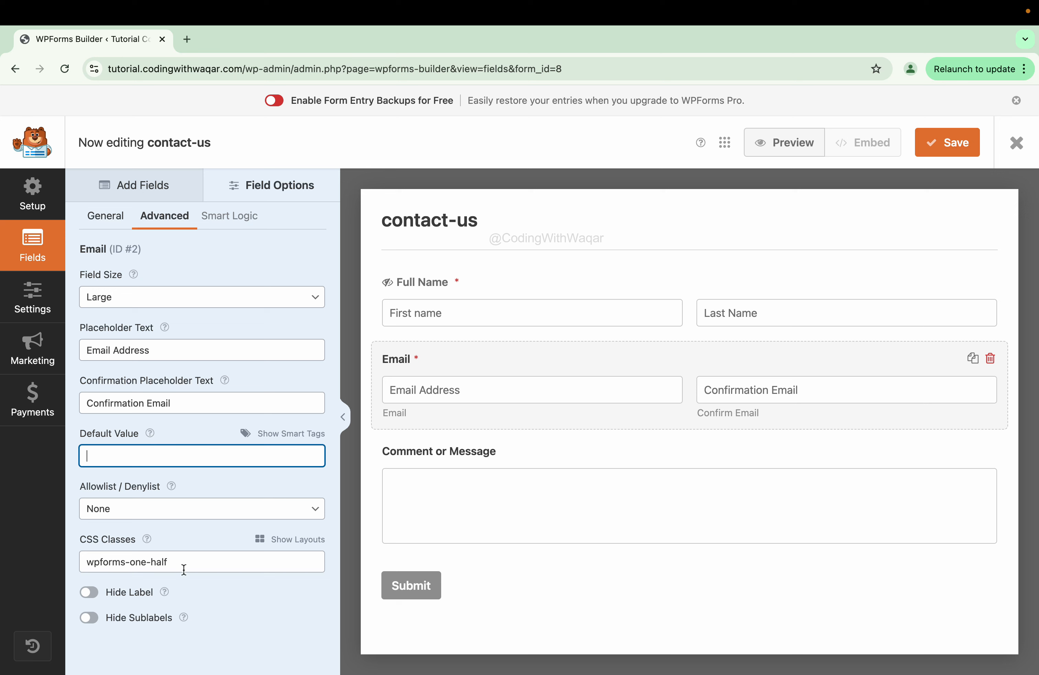
# - Clear the Email field's CSS classes and hide its label and sublabels
pyautogui.tripleClick(210, 559)
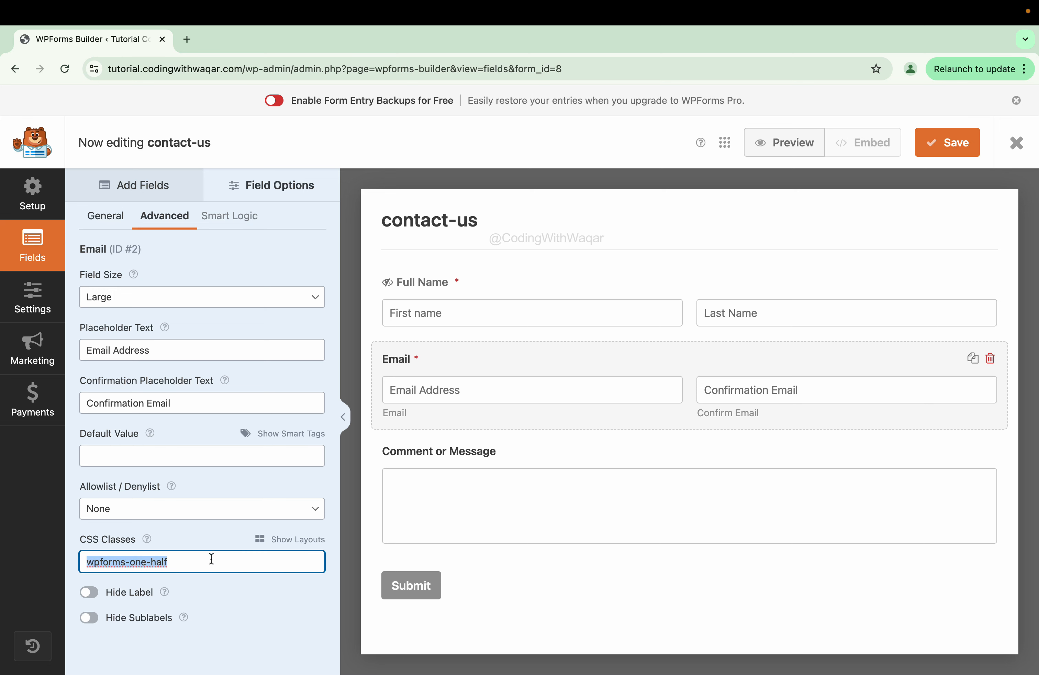
pyautogui.press('BackSpace')
pyautogui.click(88, 592)
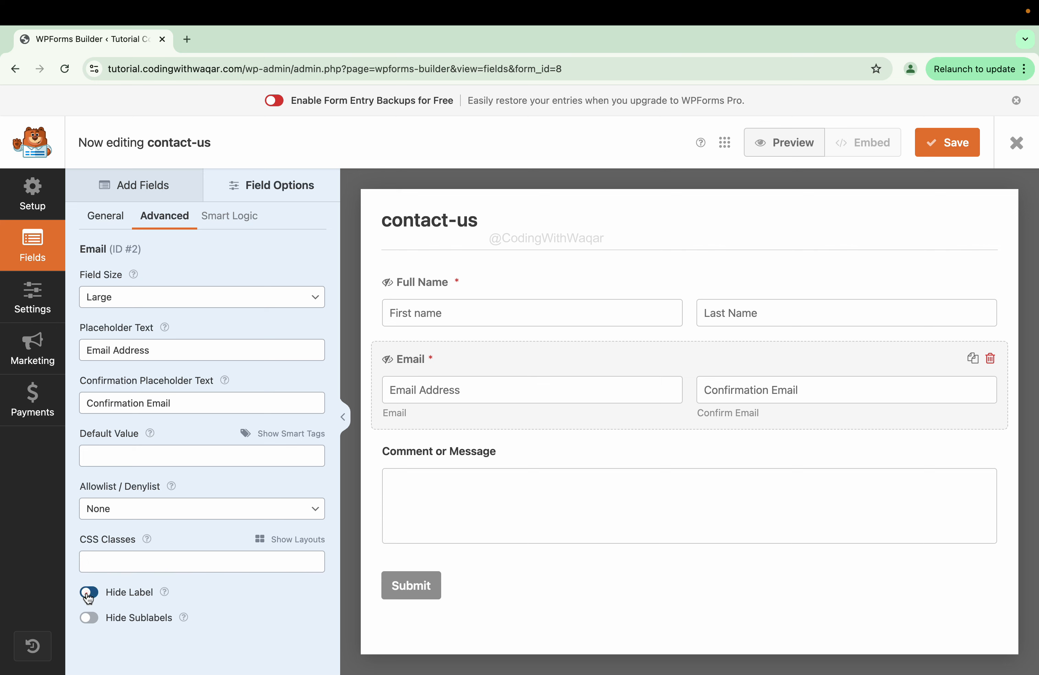
pyautogui.click(87, 615)
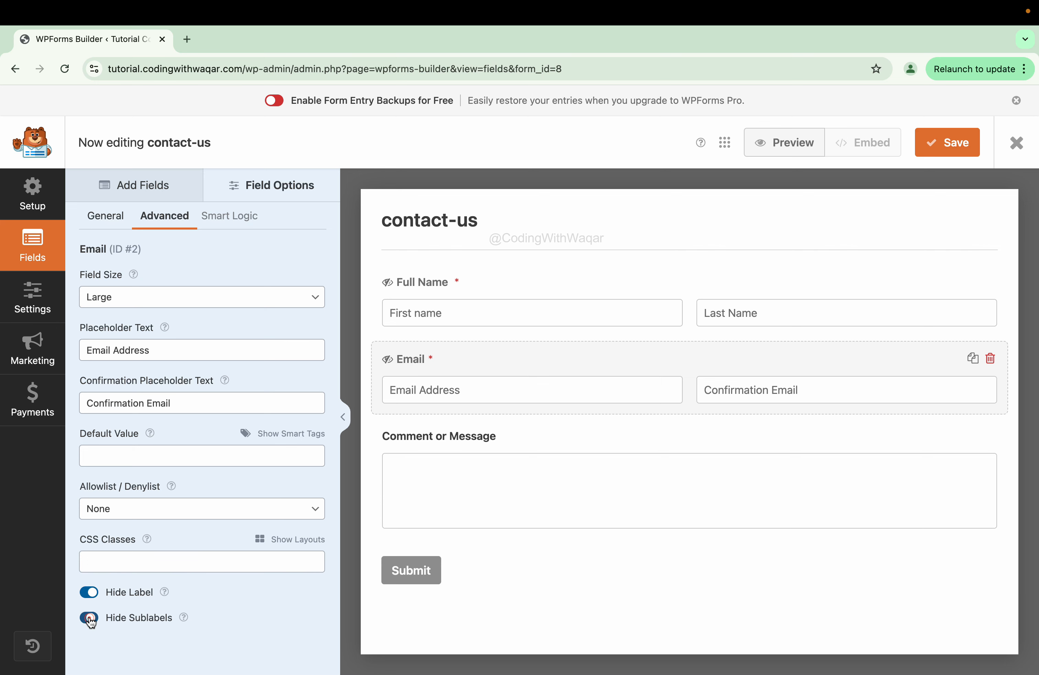
# - Add a Checkboxes field below Email labelled 'Select Your Services', keeping its three default choices
pyautogui.click(153, 185)
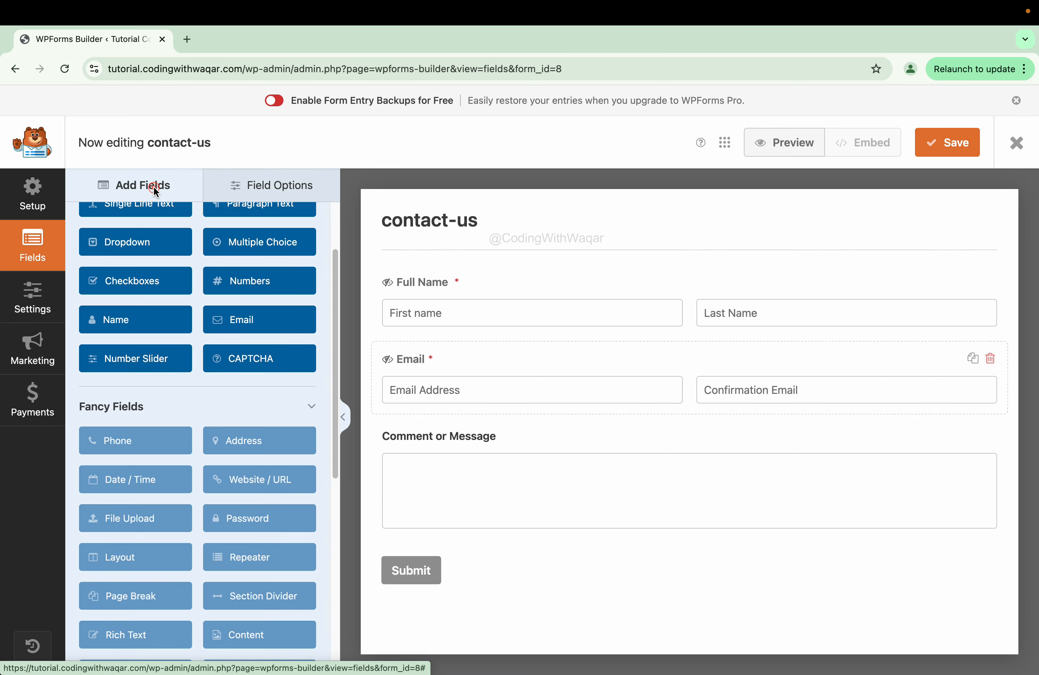
pyautogui.scroll(2, 172, 374)
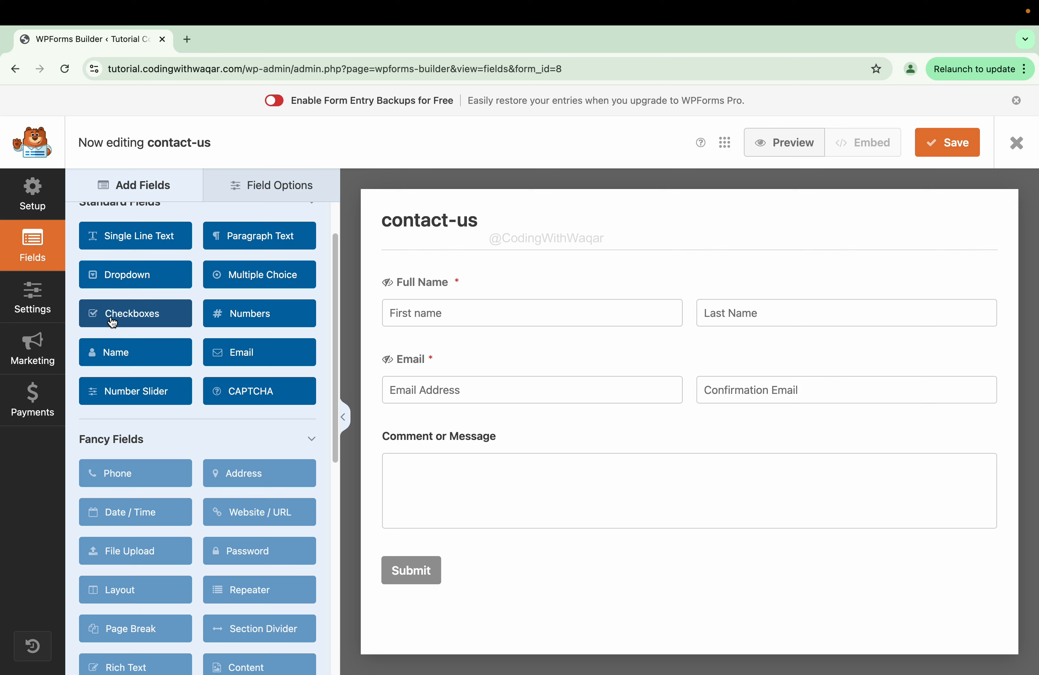
pyautogui.moveTo(105, 315); pyautogui.dragTo(443, 436)
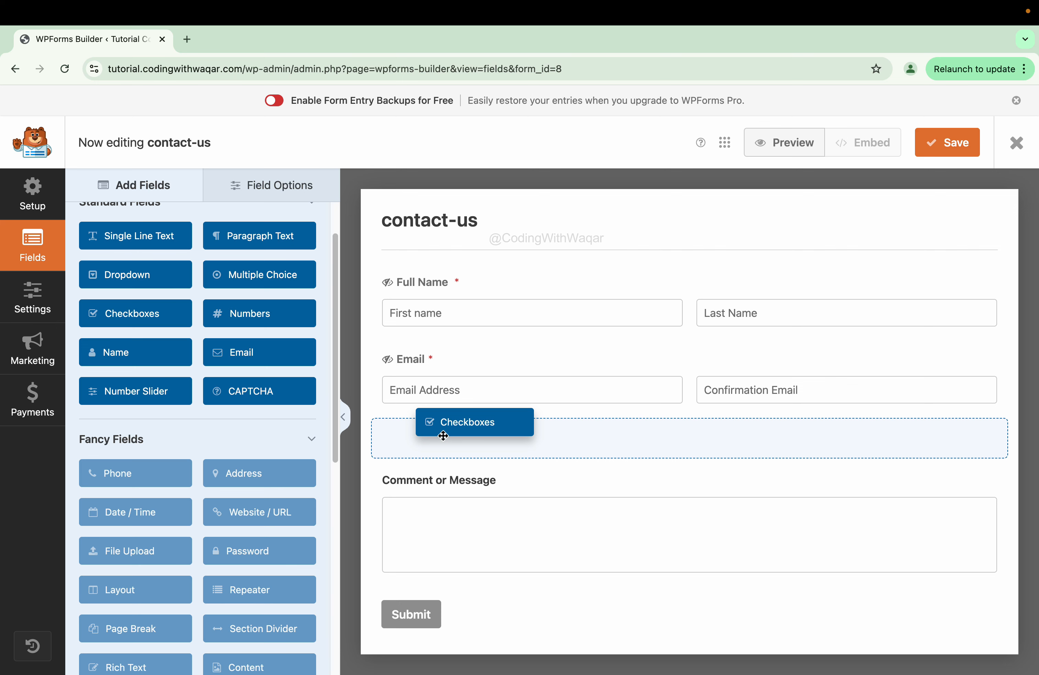
pyautogui.moveTo(444, 435); pyautogui.dragTo(442, 434)
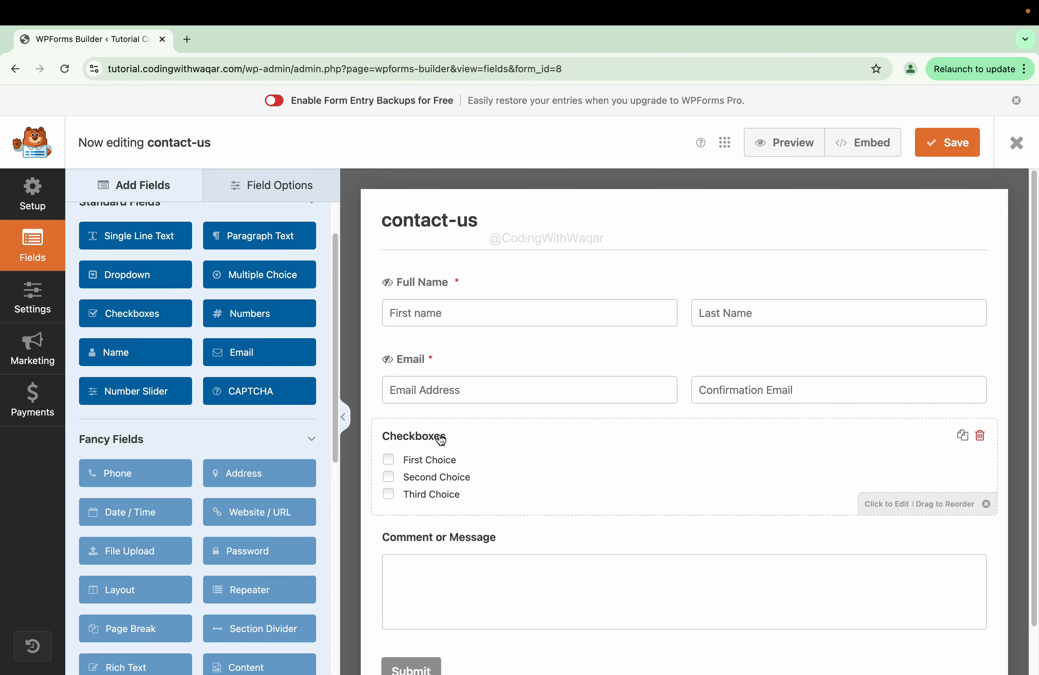
pyautogui.click(639, 440)
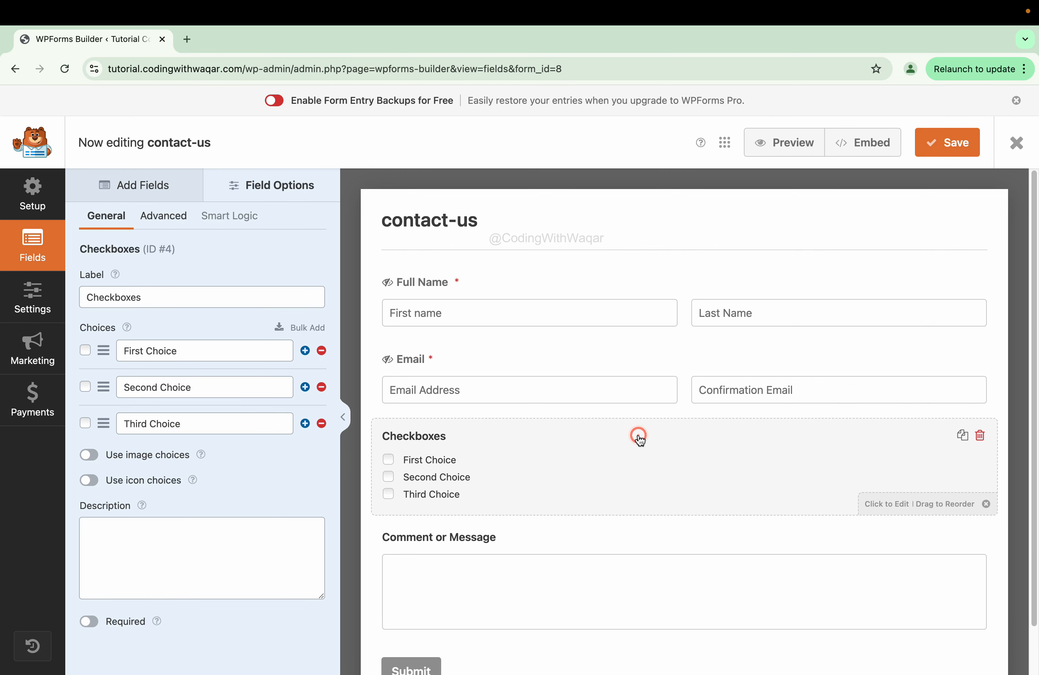
pyautogui.tripleClick(248, 298)
pyautogui.write('Selec')
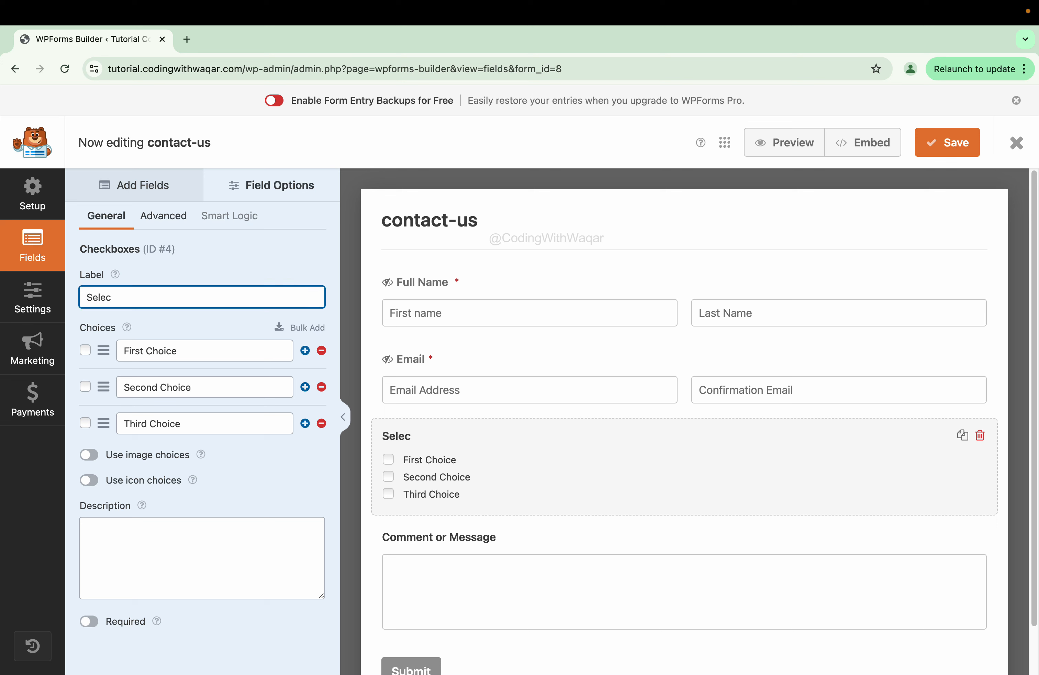
pyautogui.write('t Your Services')
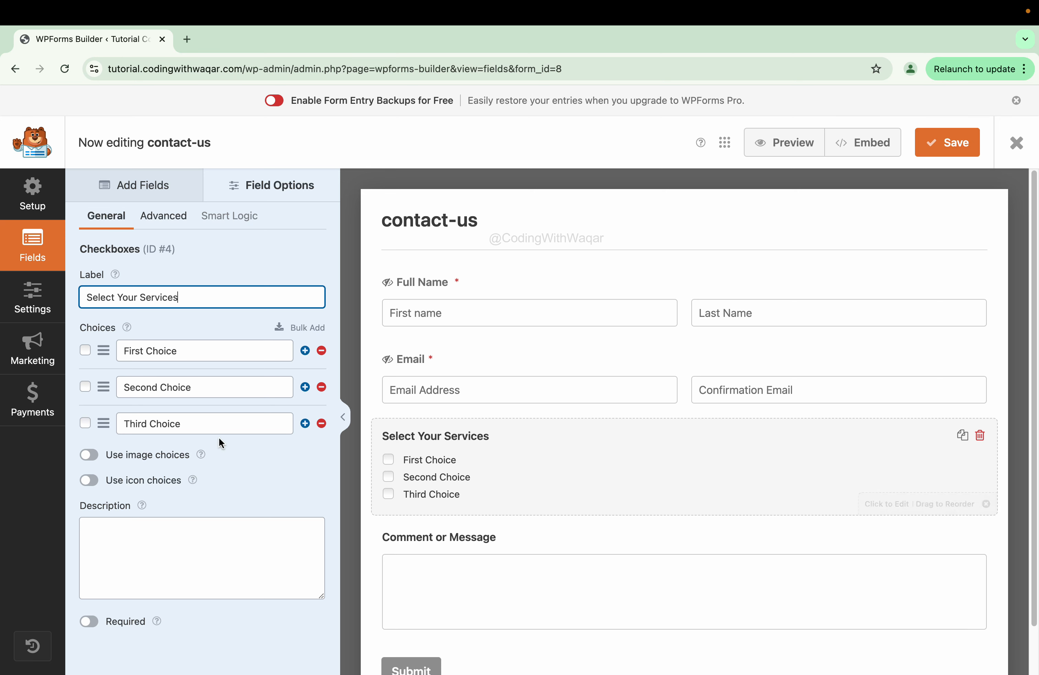
pyautogui.click(305, 423)
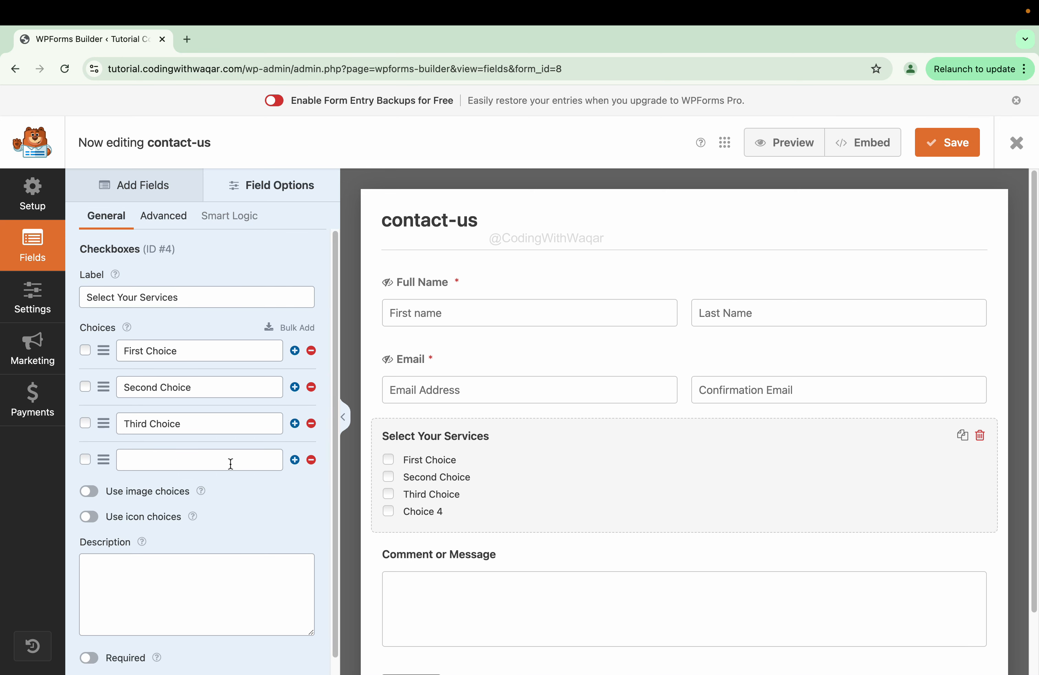
pyautogui.click(311, 461)
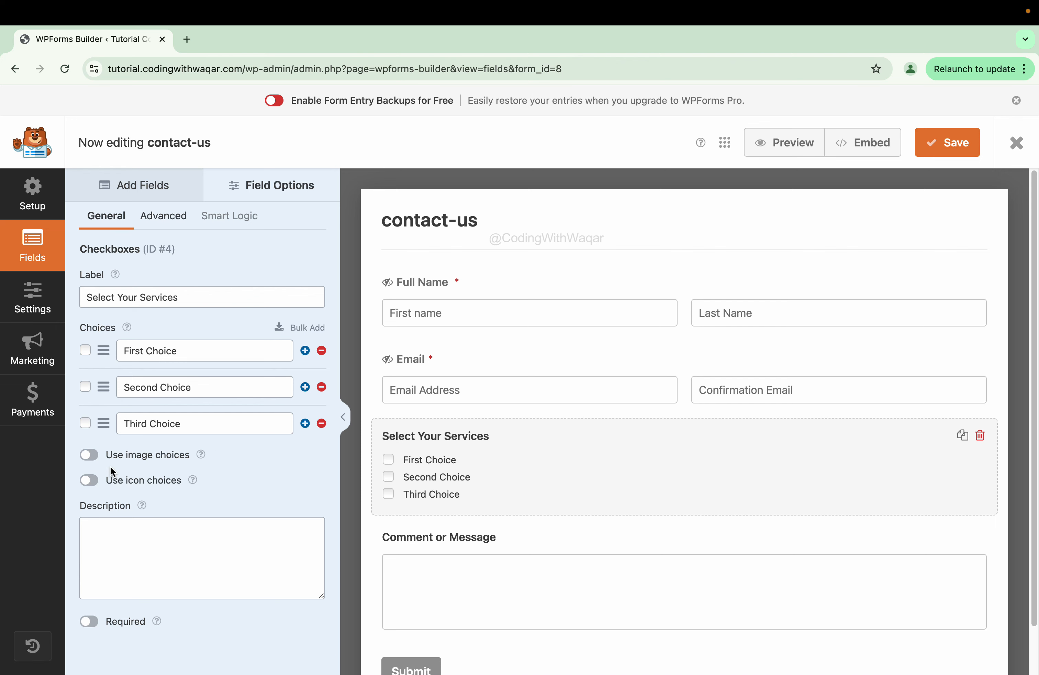
# - Leave image and icon choices off and mark the Select Your Services field required
pyautogui.click(88, 455)
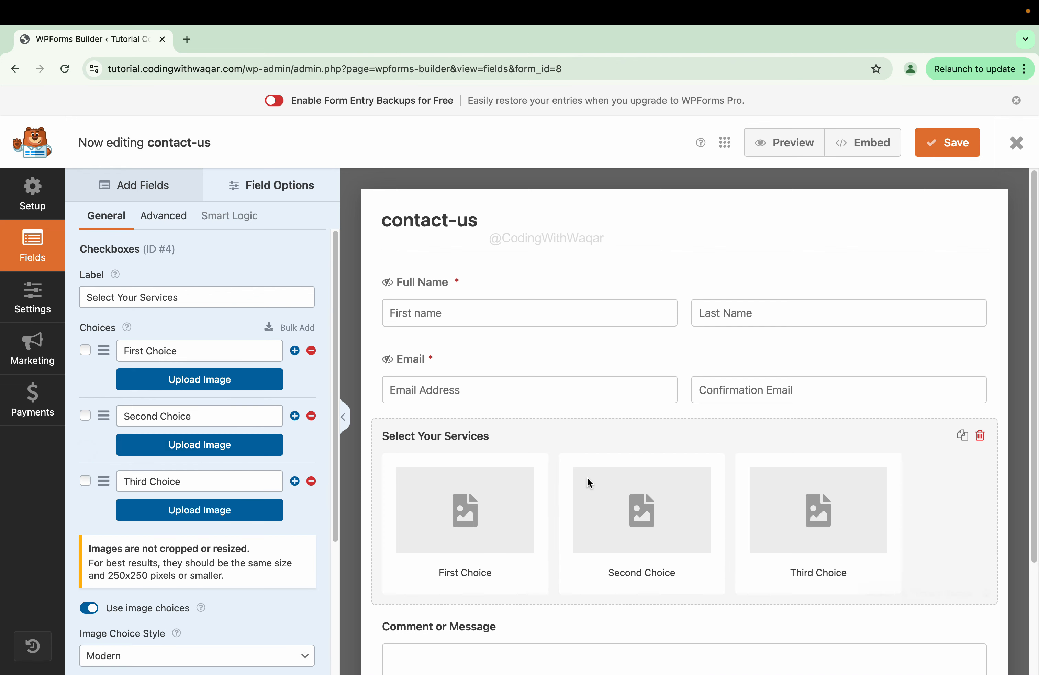
pyautogui.click(458, 501)
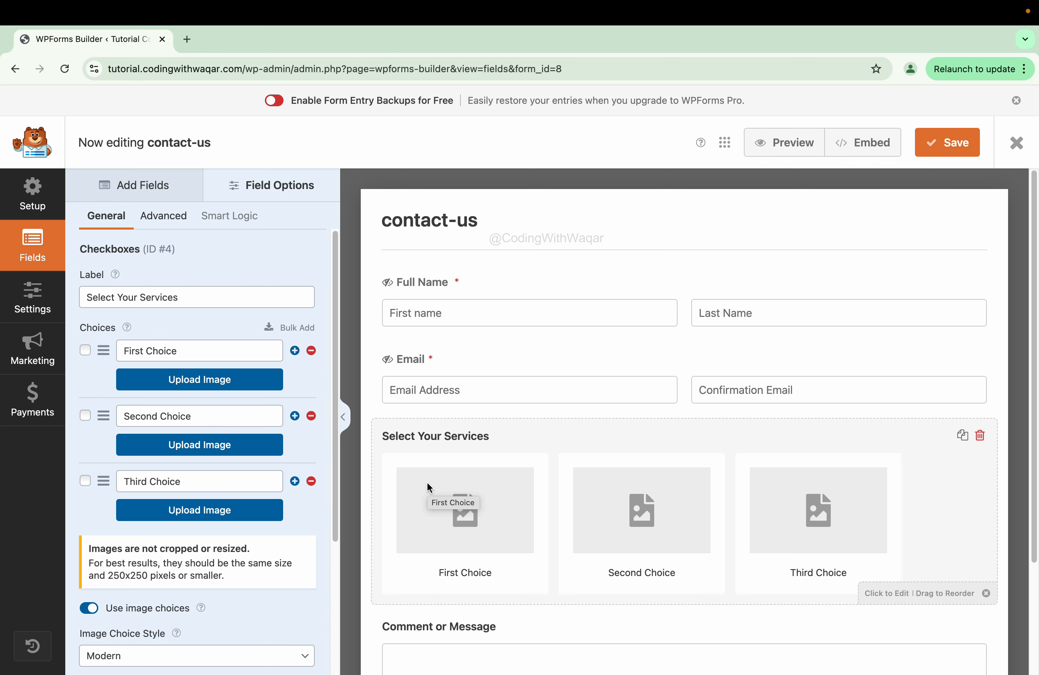
pyautogui.click(92, 608)
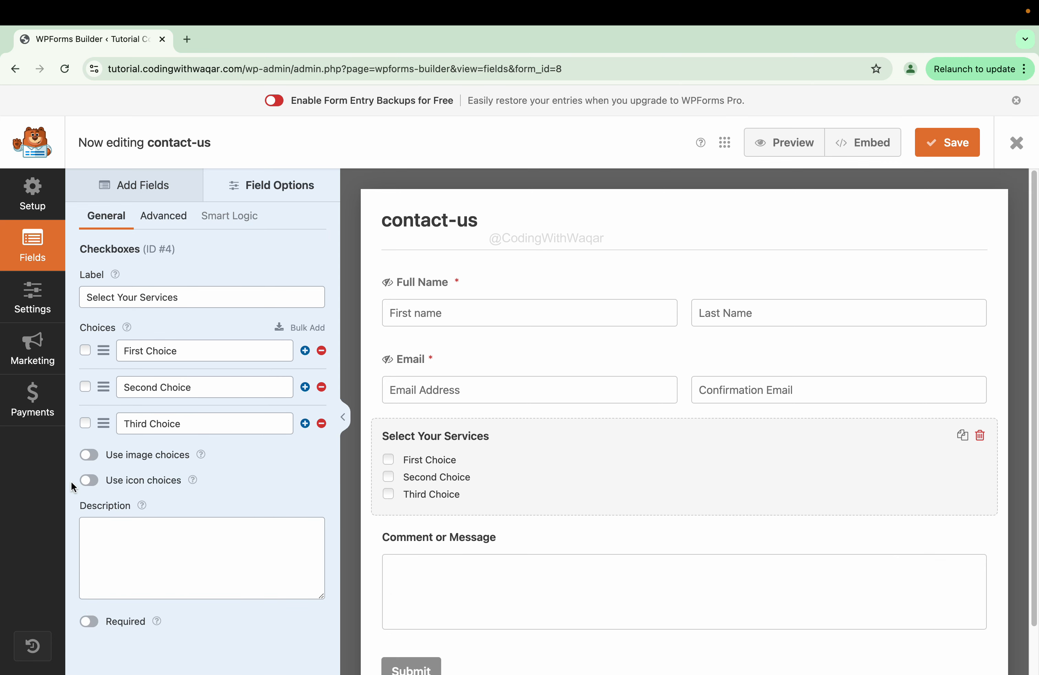
pyautogui.click(87, 480)
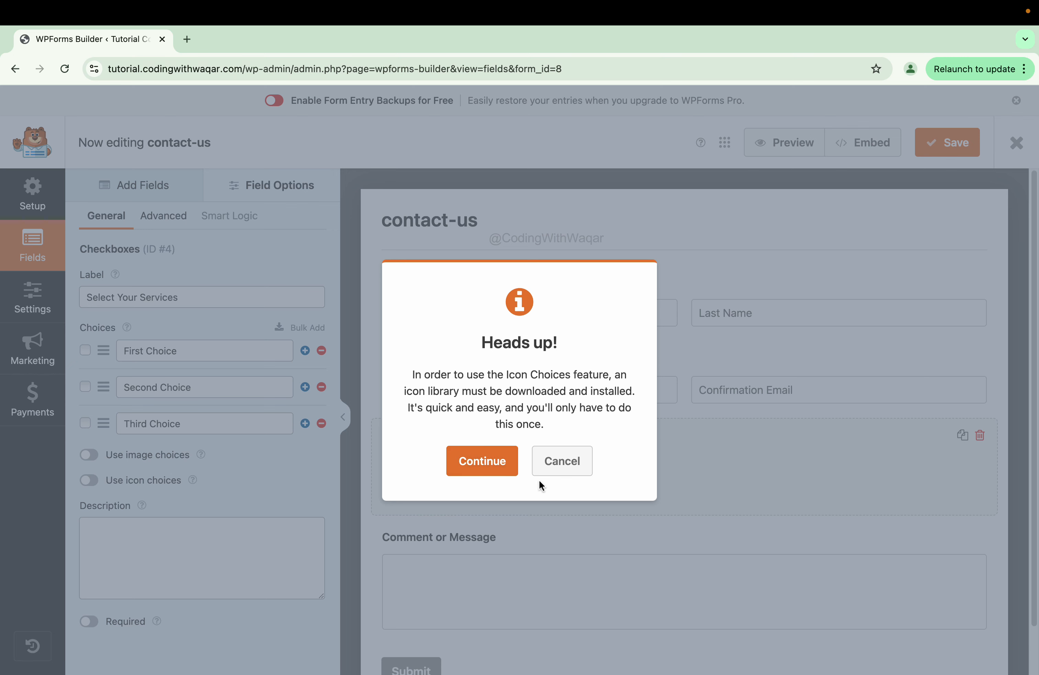
pyautogui.click(579, 460)
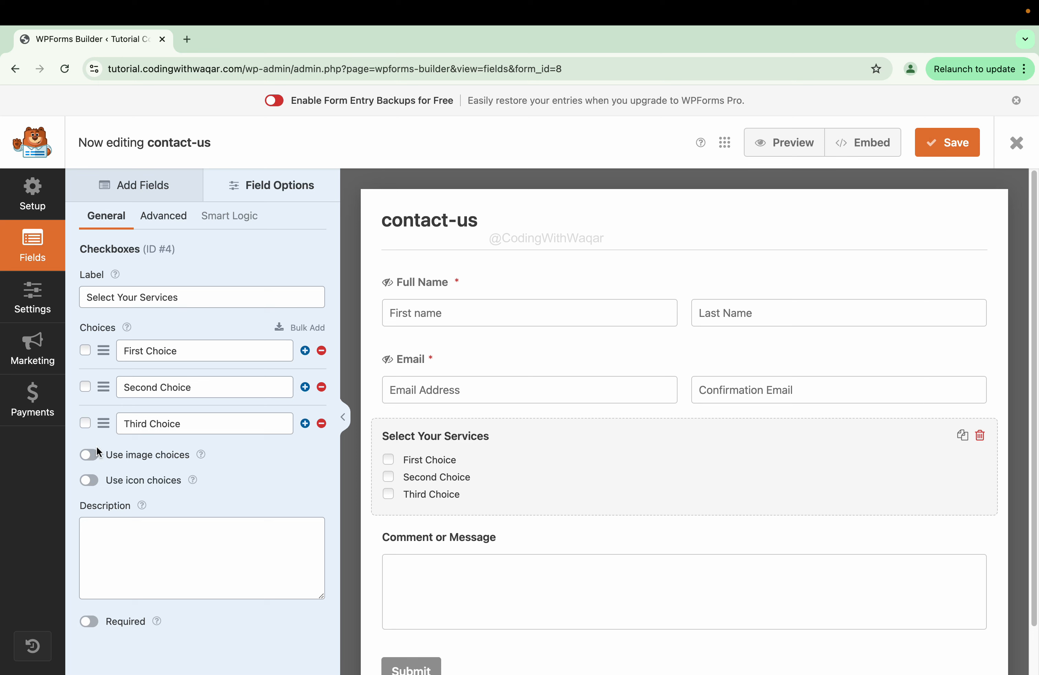
pyautogui.click(90, 624)
pyautogui.click(177, 221)
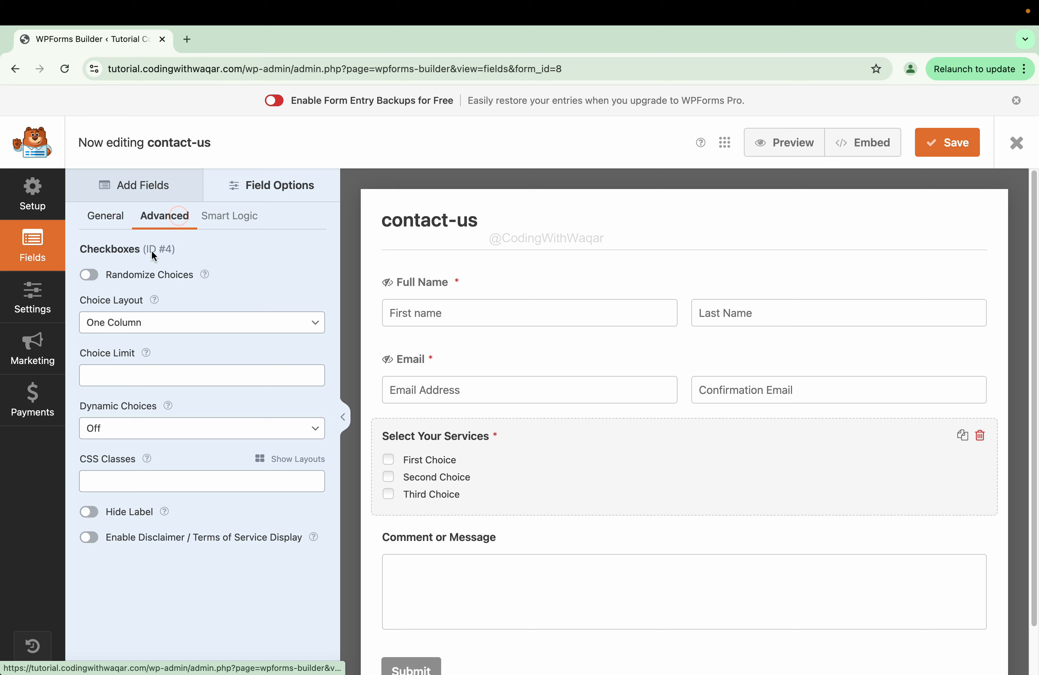
# - Set the Select Your Services choice layout to Three Columns
pyautogui.click(114, 323)
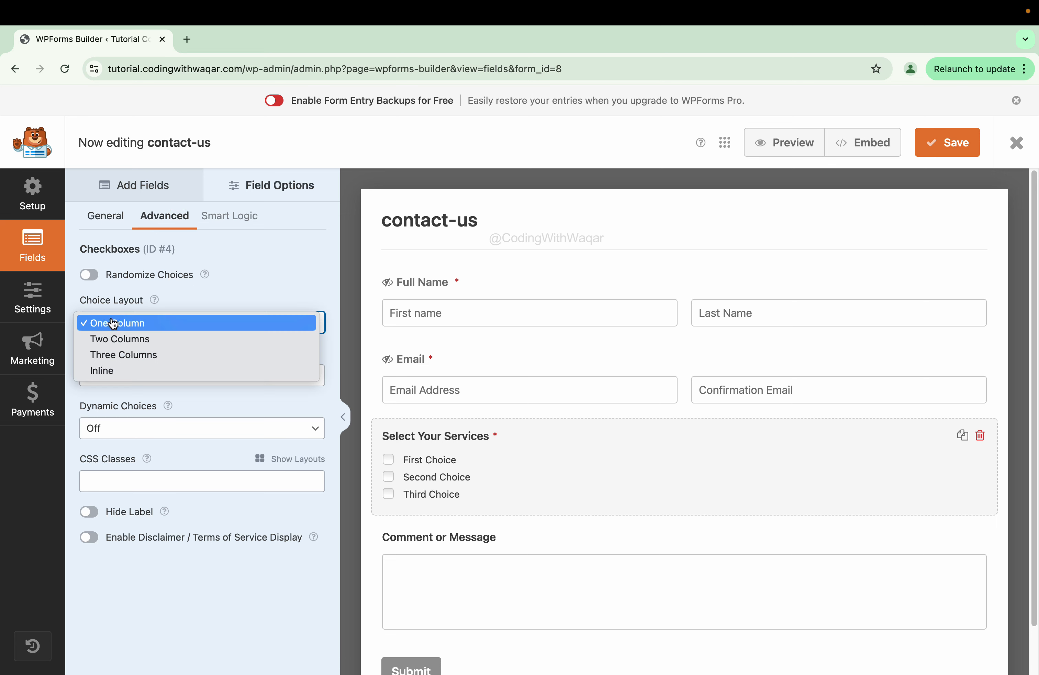
pyautogui.click(126, 334)
pyautogui.click(140, 328)
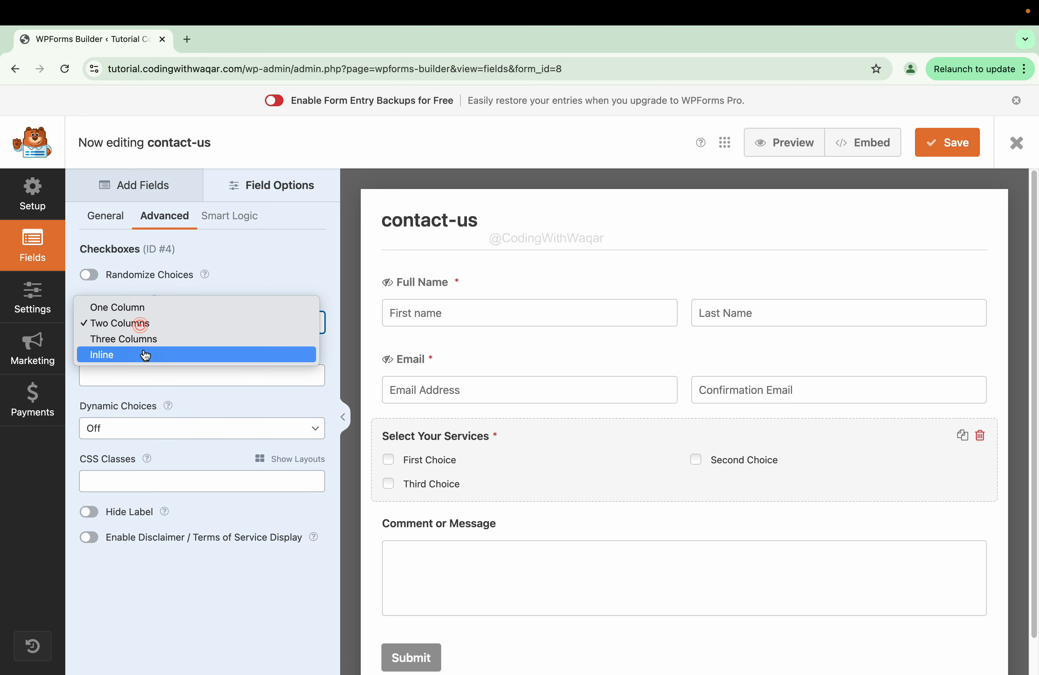
pyautogui.click(143, 346)
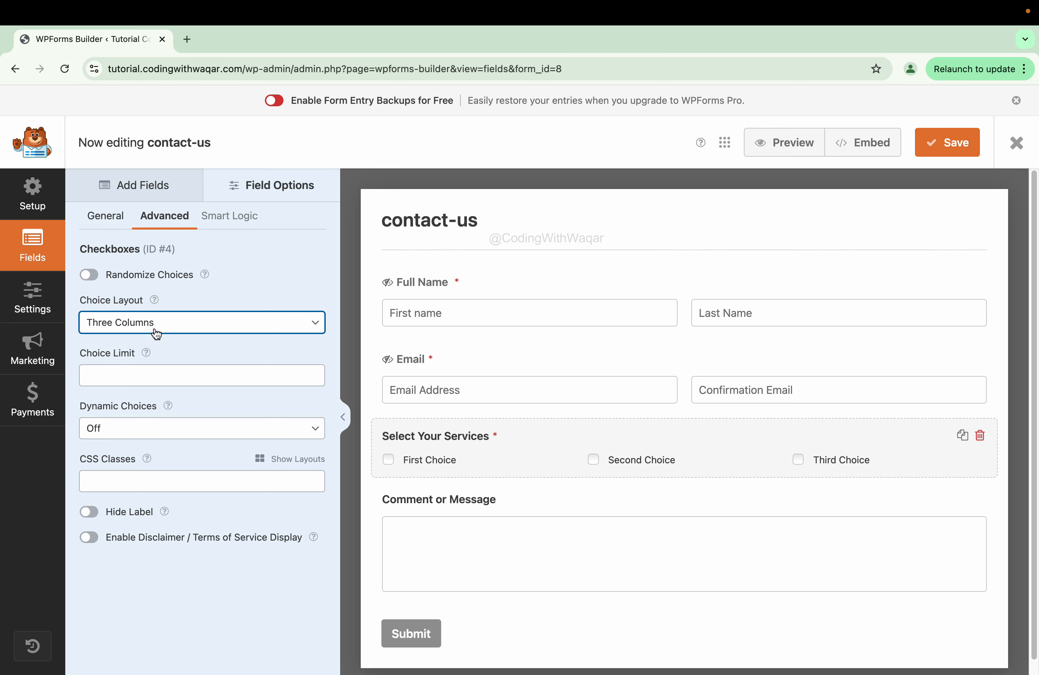
pyautogui.click(157, 334)
pyautogui.click(154, 339)
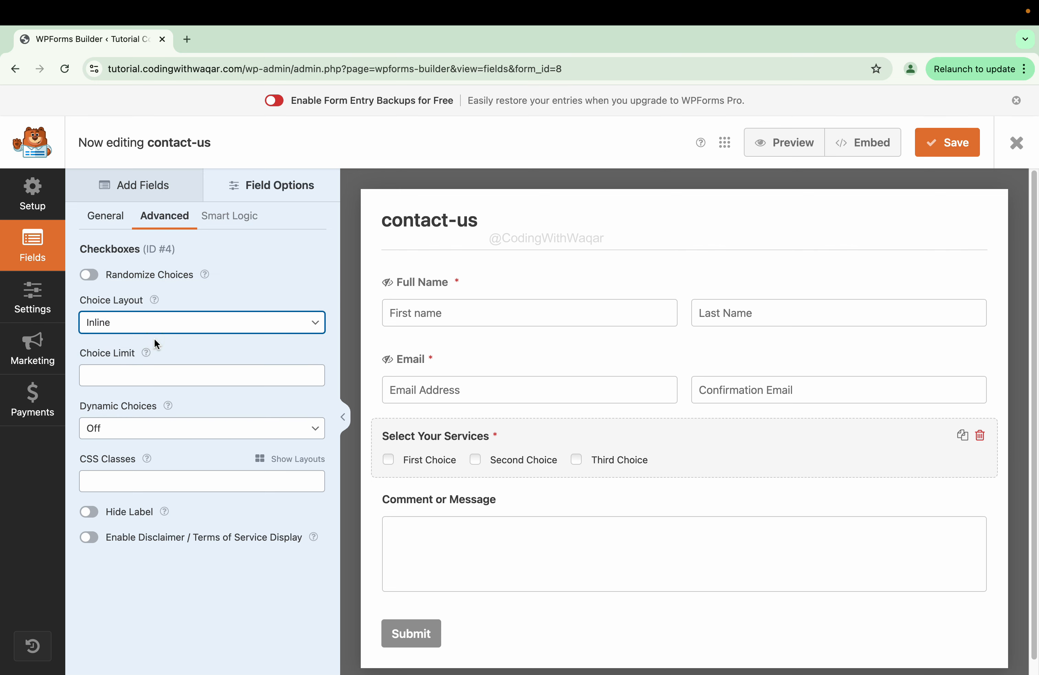
pyautogui.click(156, 325)
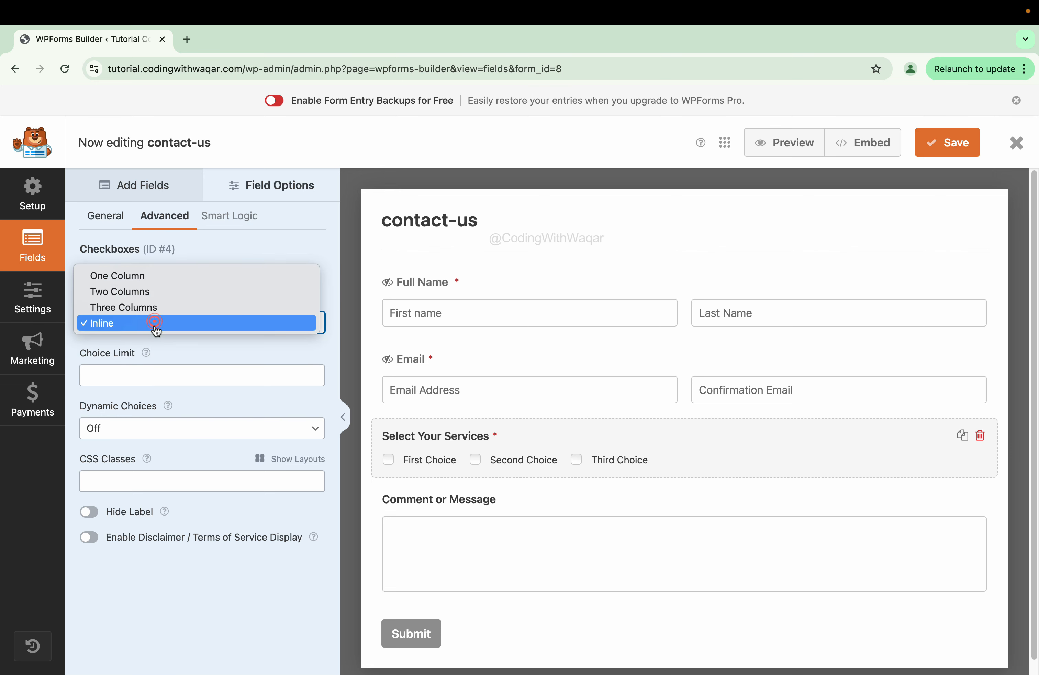
pyautogui.click(156, 313)
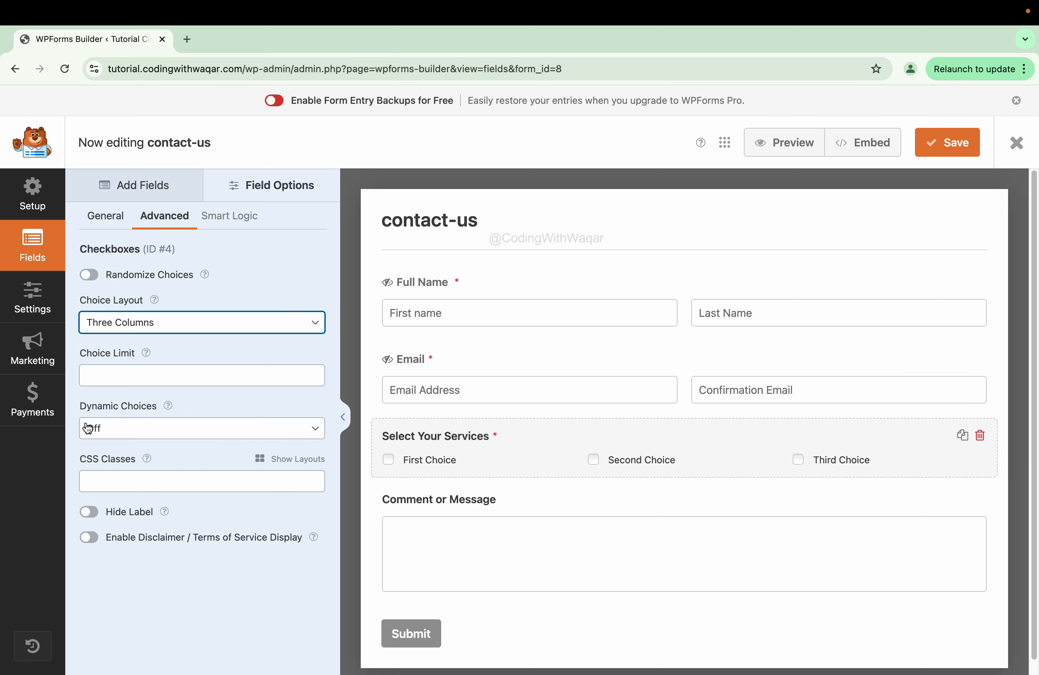
pyautogui.click(134, 371)
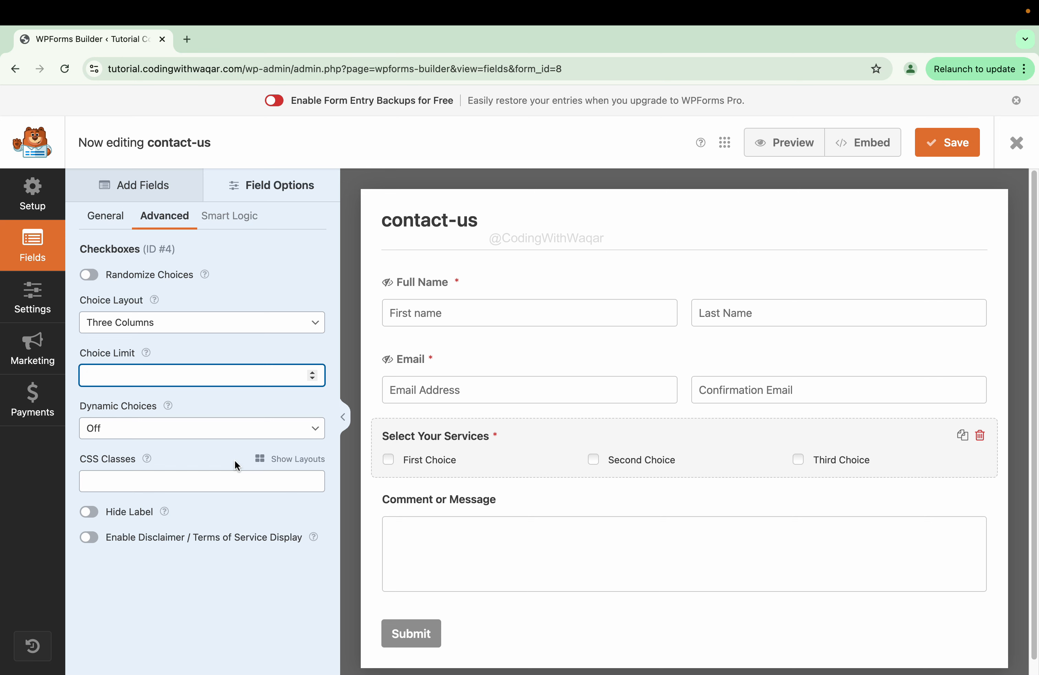
# - Try the Hide Label and disclaimer toggles, then switch both back off
pyautogui.click(88, 514)
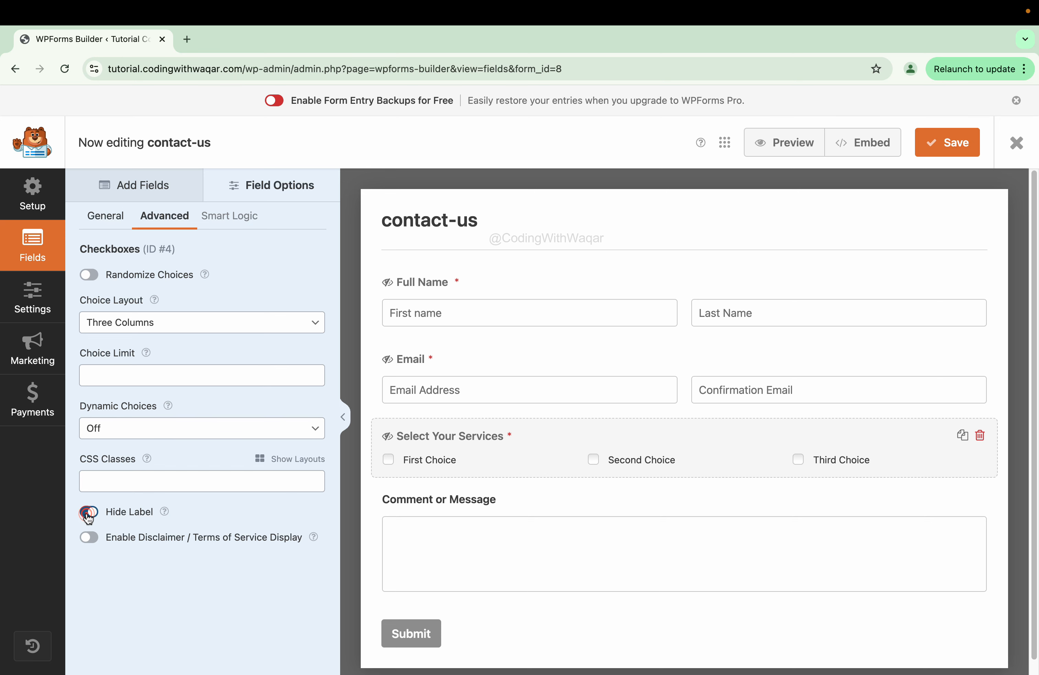
pyautogui.click(89, 543)
pyautogui.click(89, 543)
pyautogui.click(91, 512)
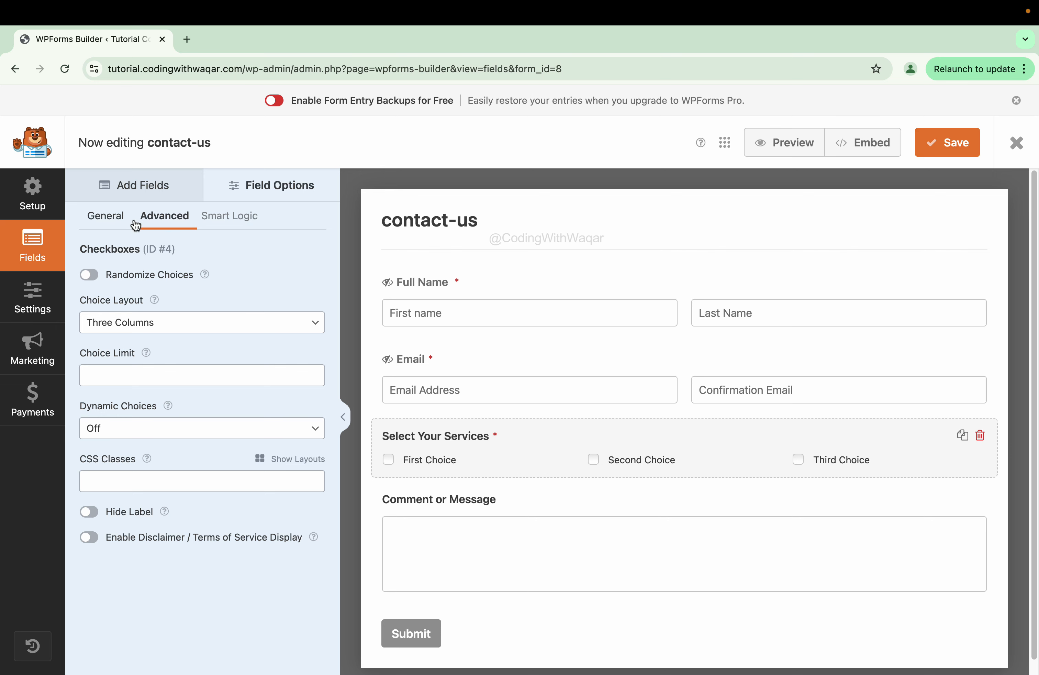
pyautogui.click(133, 198)
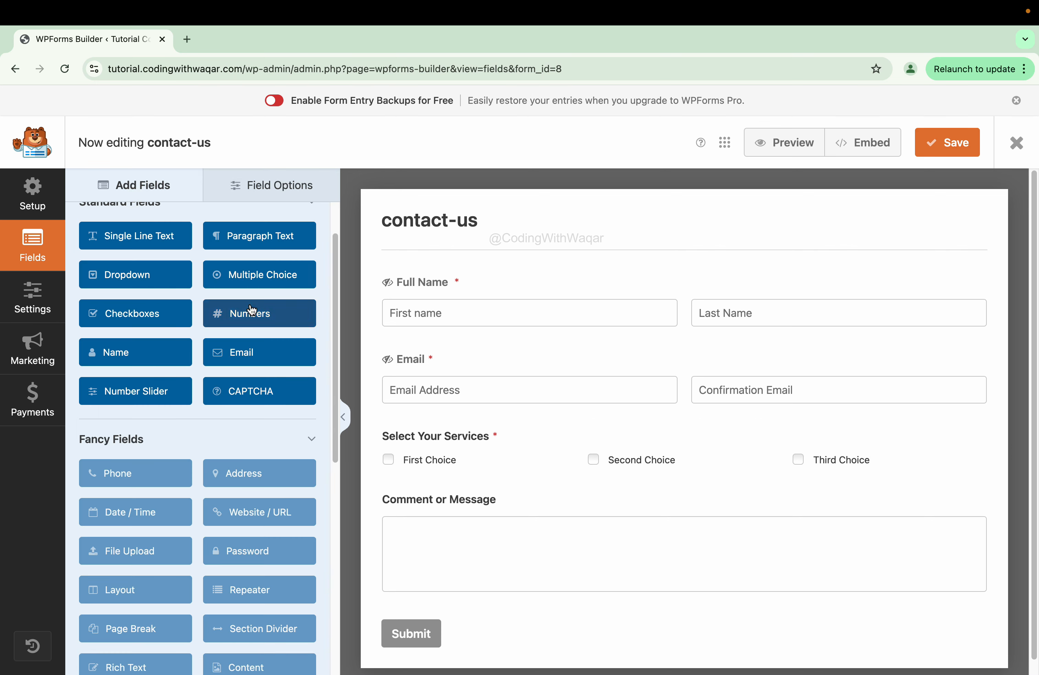
# - Add a Large Numbers field below Select Your Services with placeholder 'Enter Your Number' and hidden label
pyautogui.moveTo(254, 323); pyautogui.dragTo(462, 520)
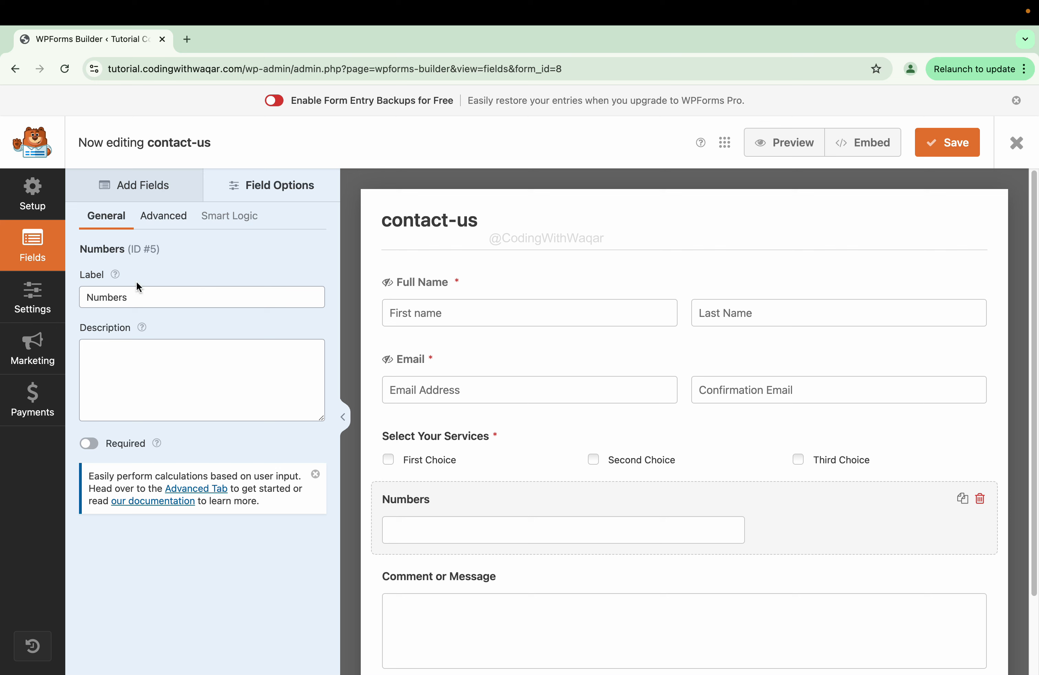
pyautogui.click(153, 221)
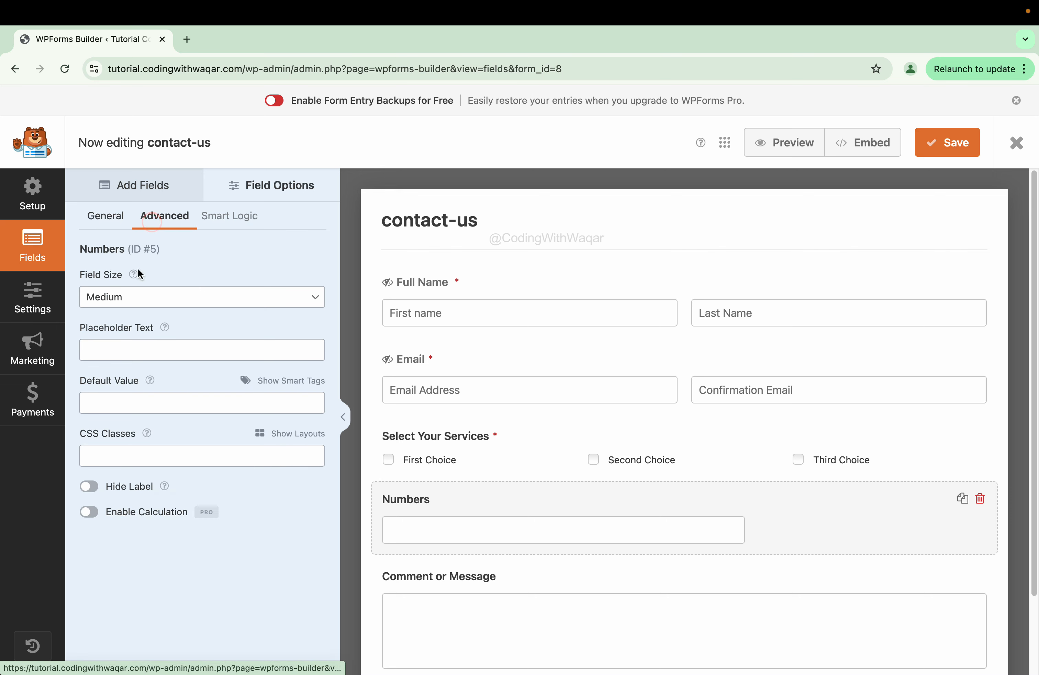
pyautogui.click(133, 302)
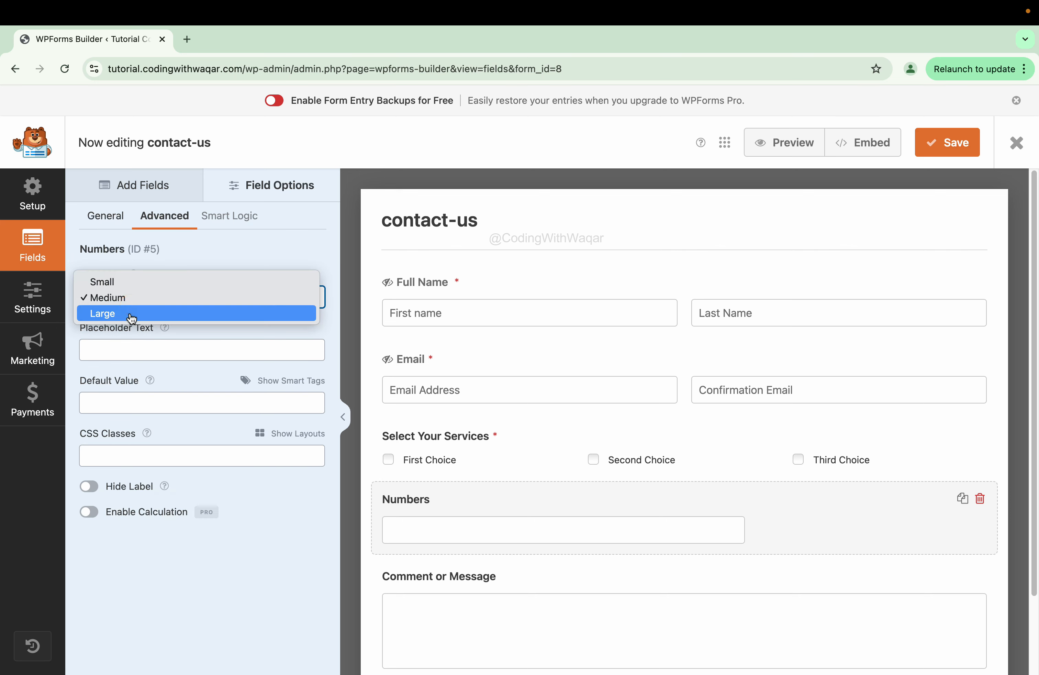
pyautogui.click(131, 314)
pyautogui.click(153, 344)
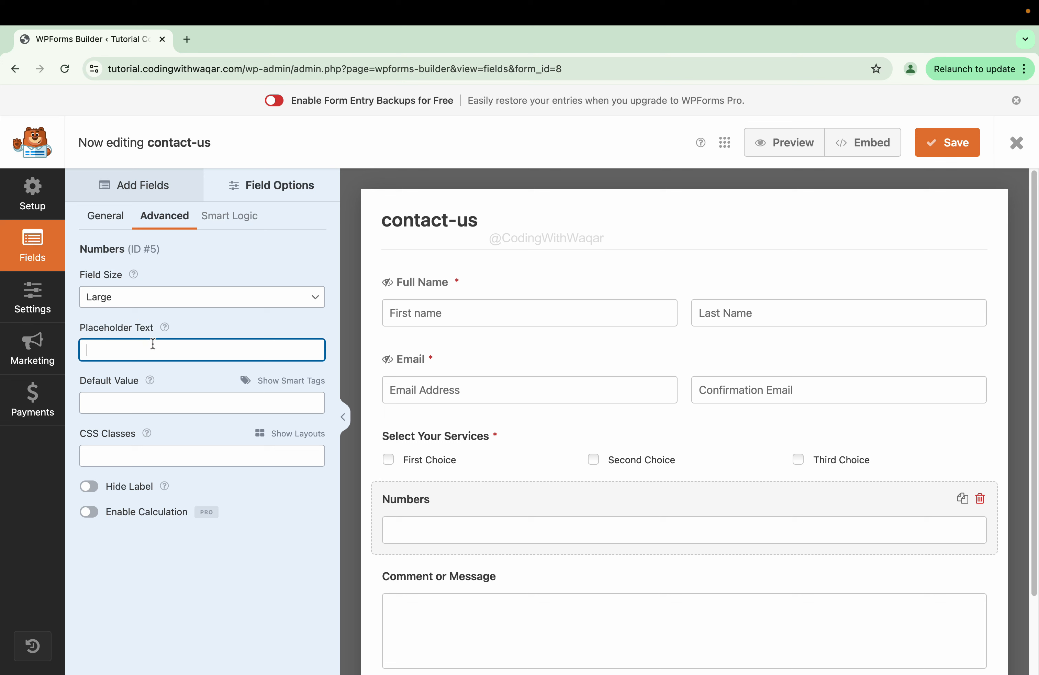
pyautogui.write('Enter Your Number')
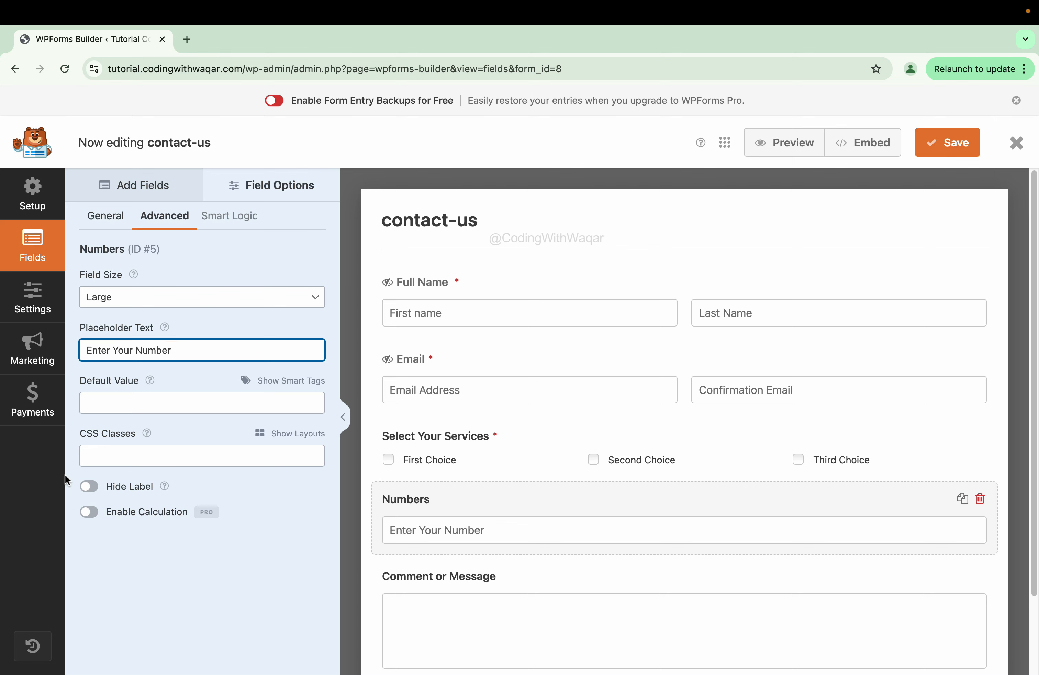
pyautogui.click(89, 487)
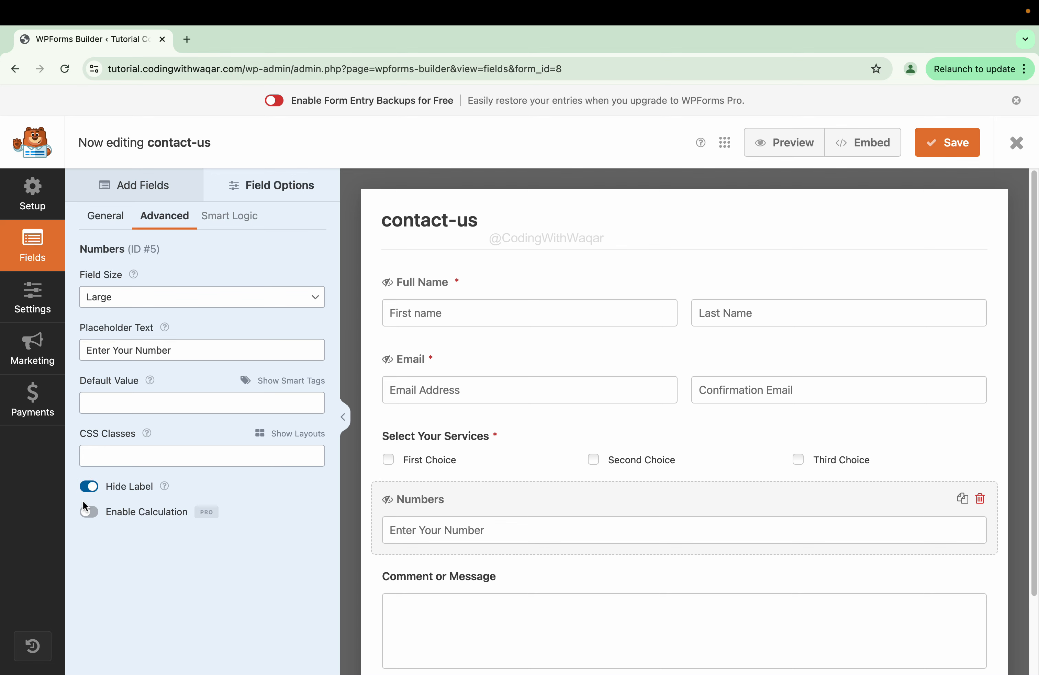
pyautogui.click(209, 219)
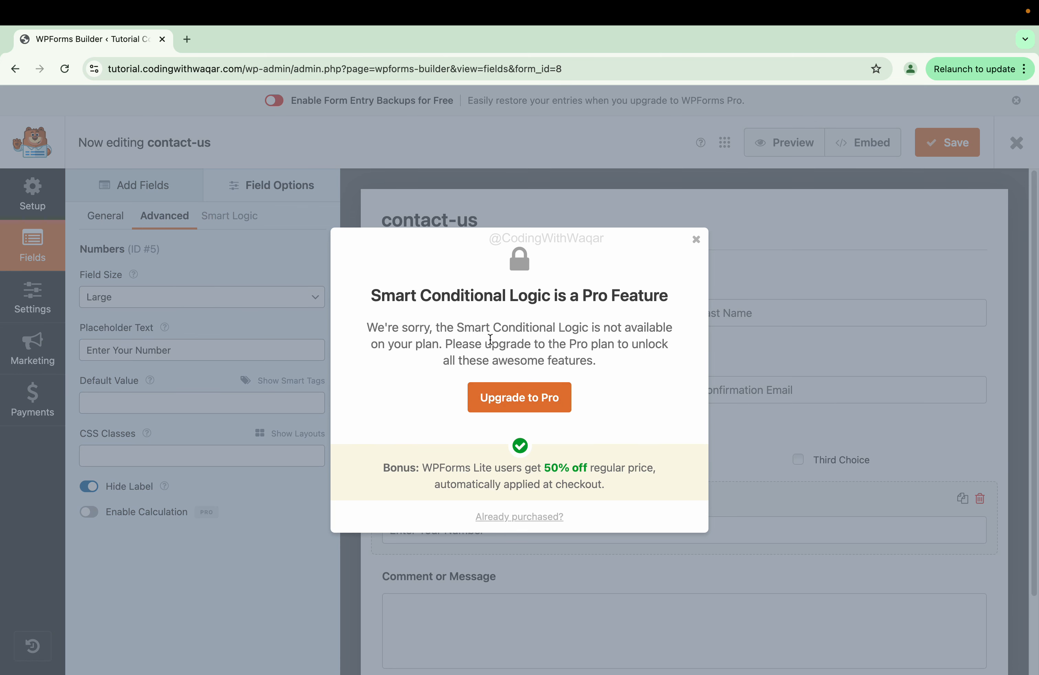
pyautogui.click(696, 239)
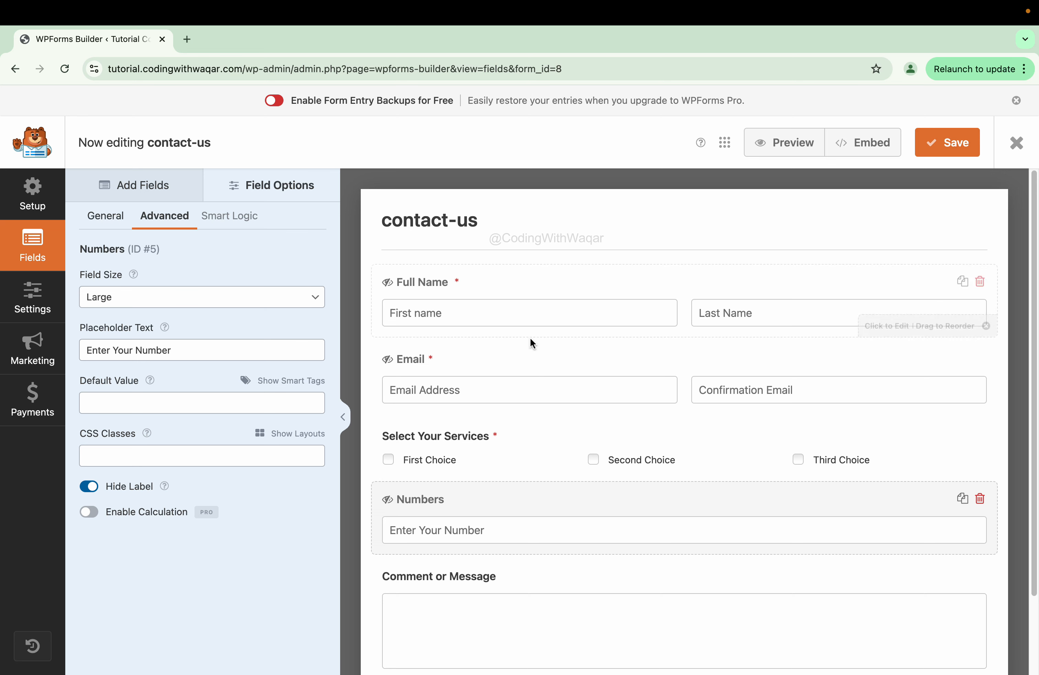
# - Relabel the Comment or Message field 'Message' and make it required
pyautogui.scroll(-1, 541, 341)
pyautogui.scroll(-4, 540, 341)
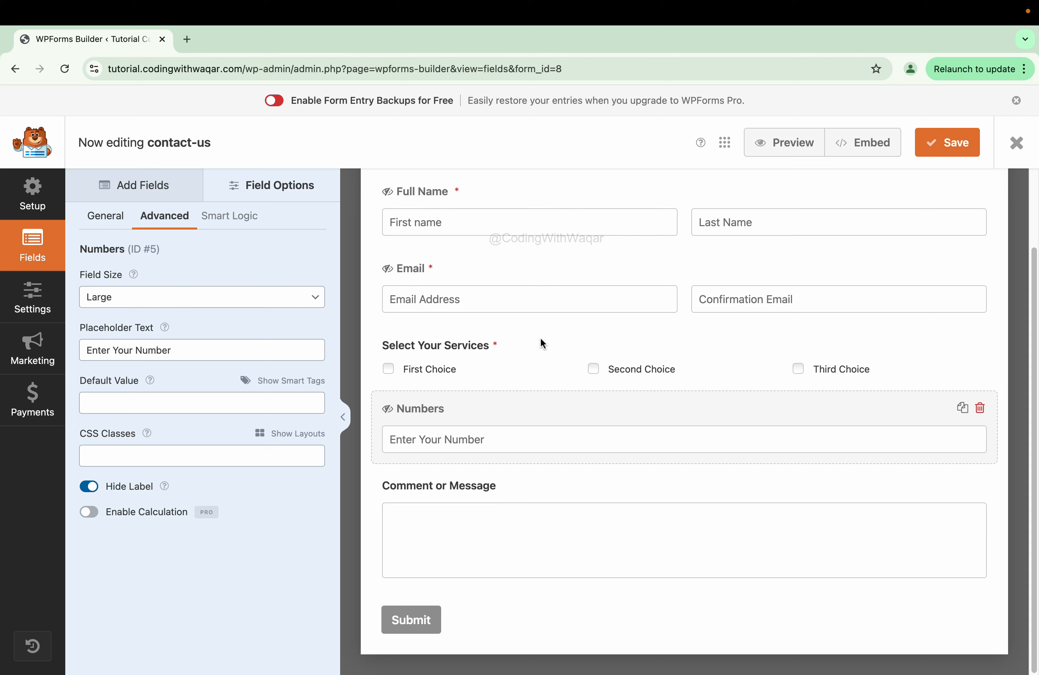
pyautogui.click(551, 487)
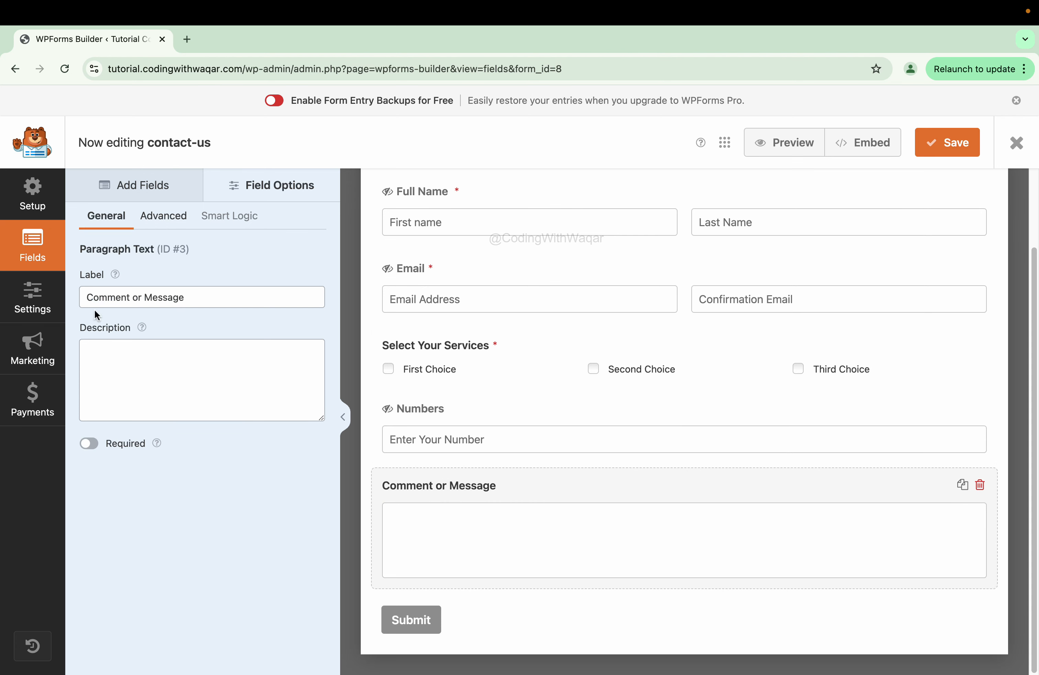
pyautogui.click(230, 295)
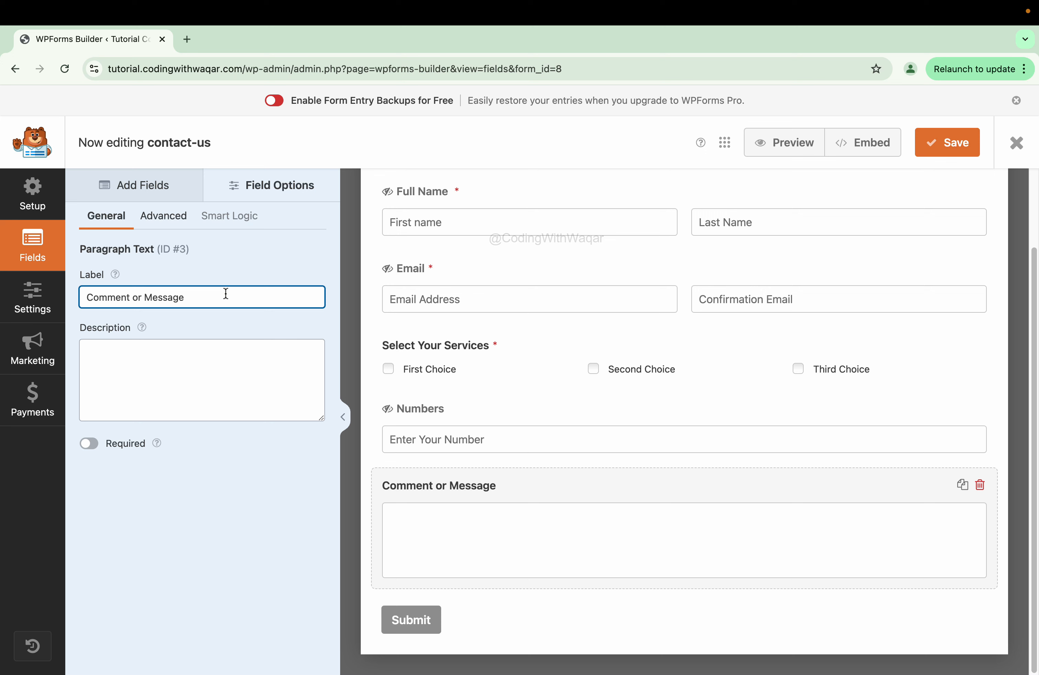
pyautogui.tripleClick(226, 293)
pyautogui.write('Enter Y')
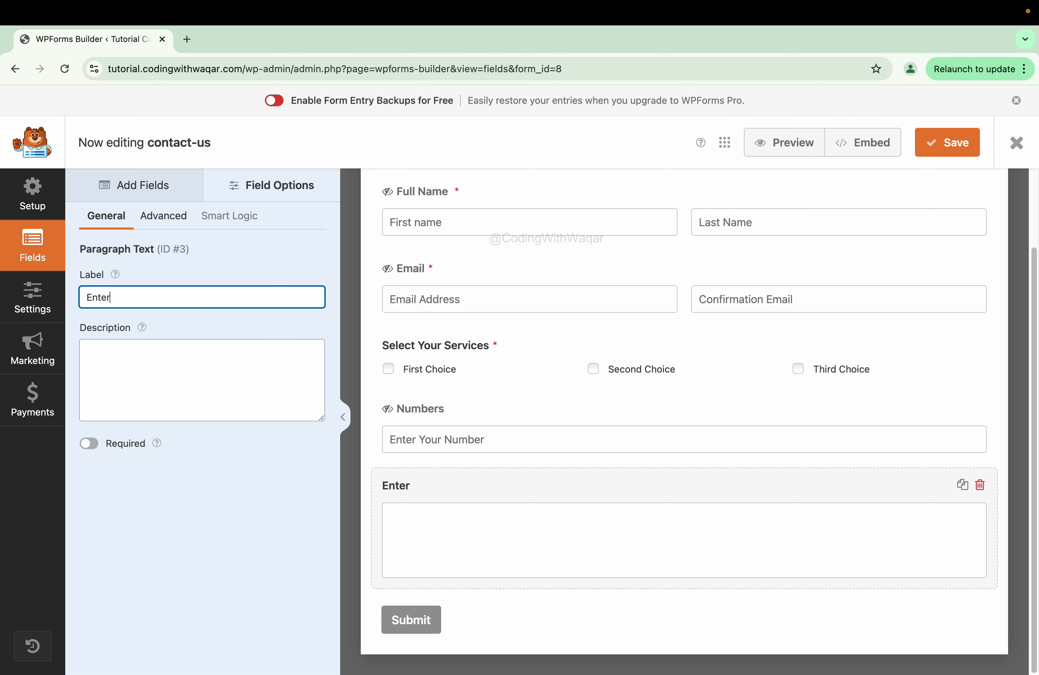
pyautogui.press('BackSpace')
pyautogui.press('BackSpace')
pyautogui.press('BackSpace')
pyautogui.press('BackSpace')
pyautogui.press('BackSpace')
pyautogui.press('BackSpace')
pyautogui.press('BackSpace')
pyautogui.write('Message')
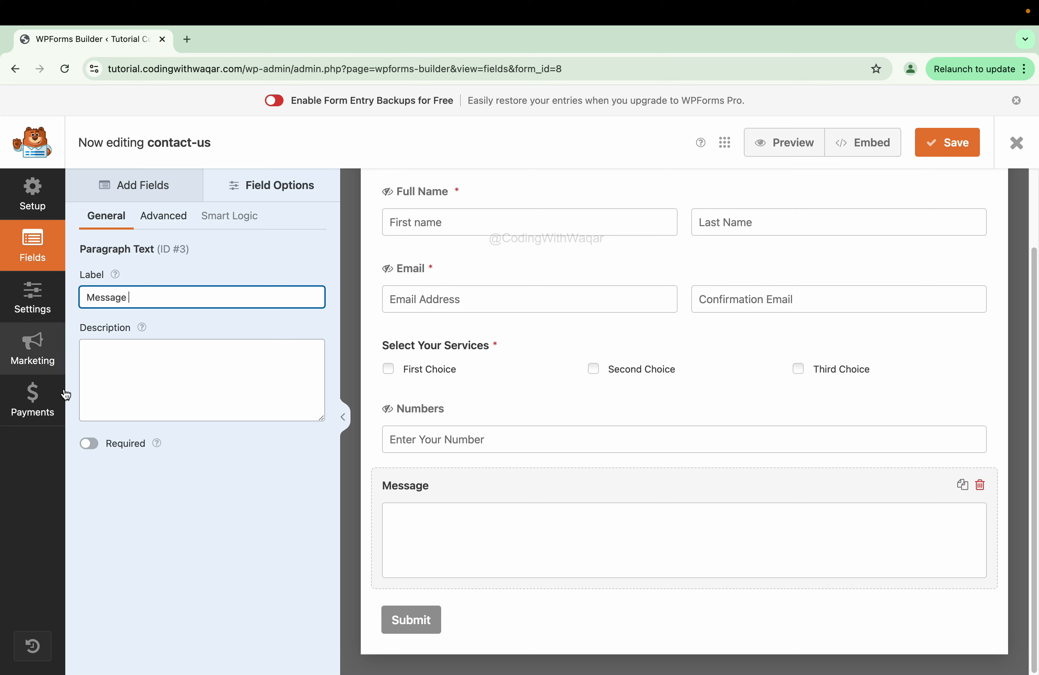
pyautogui.click(96, 441)
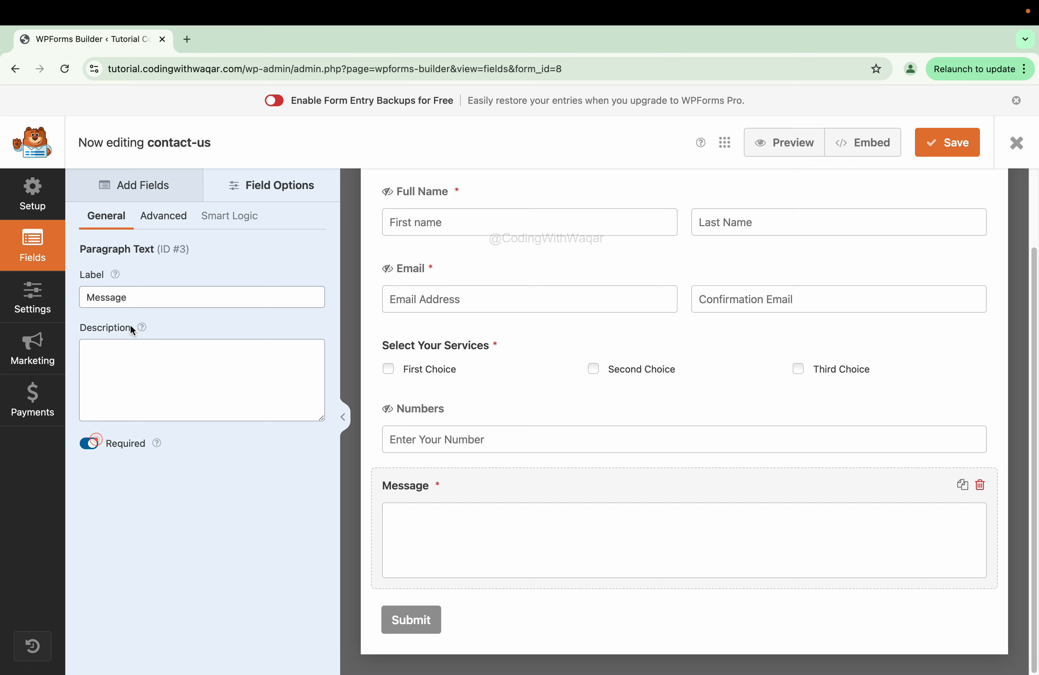
# - Make the Message field Large with placeholder 'Enter Your Message' and a hidden label
pyautogui.click(164, 221)
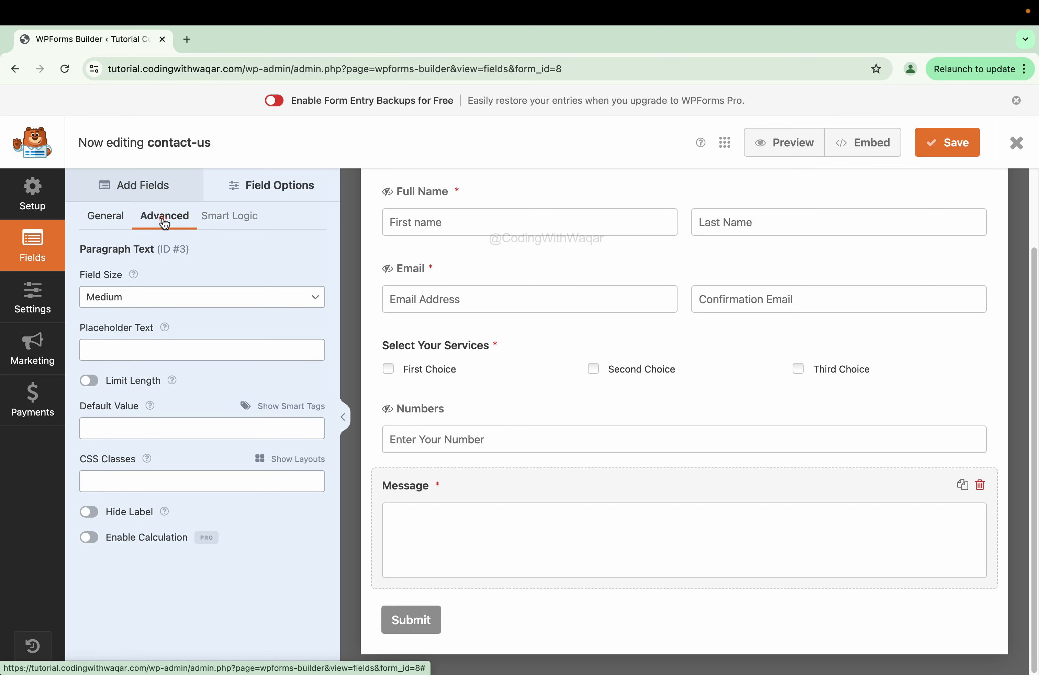
pyautogui.click(107, 299)
pyautogui.click(108, 313)
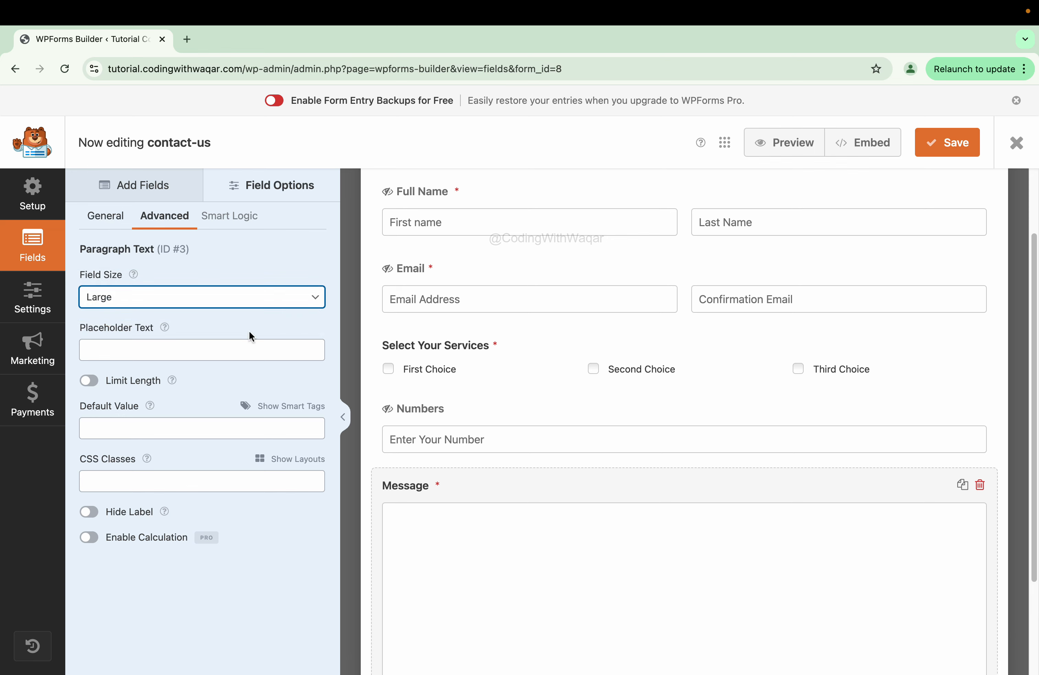
pyautogui.scroll(-3, 602, 417)
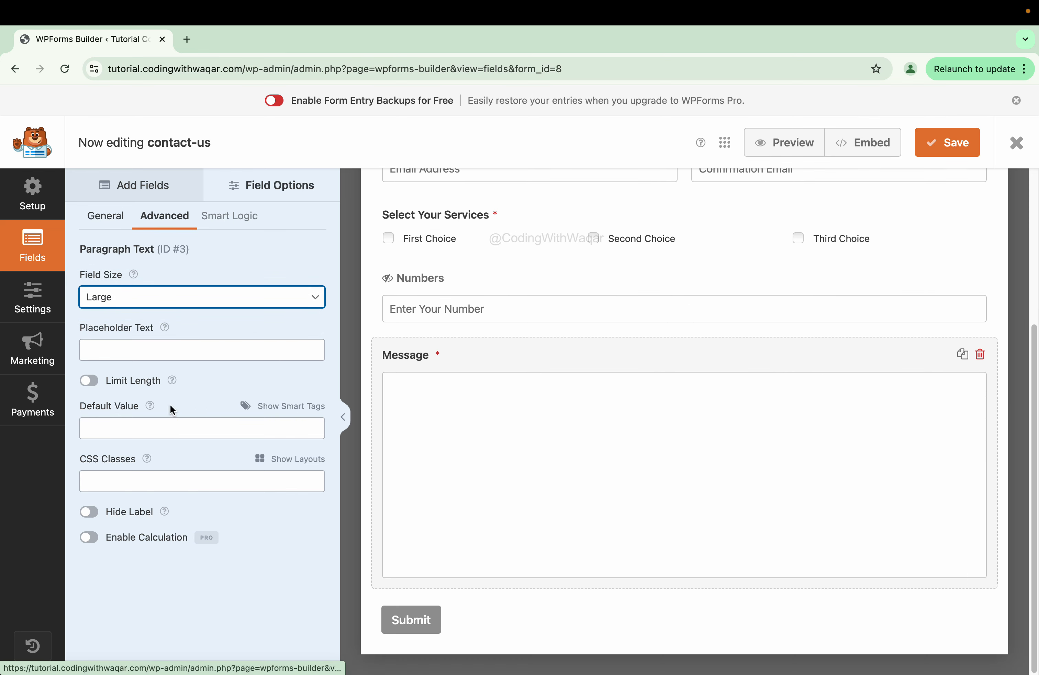
pyautogui.click(113, 355)
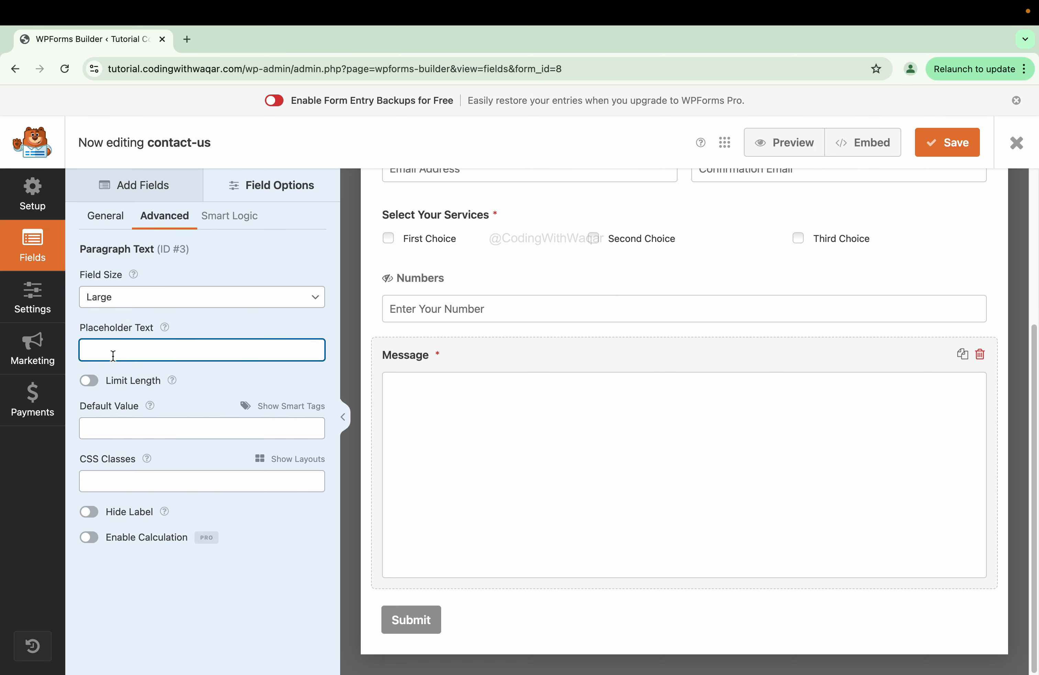
pyautogui.write('Enter Your Mei')
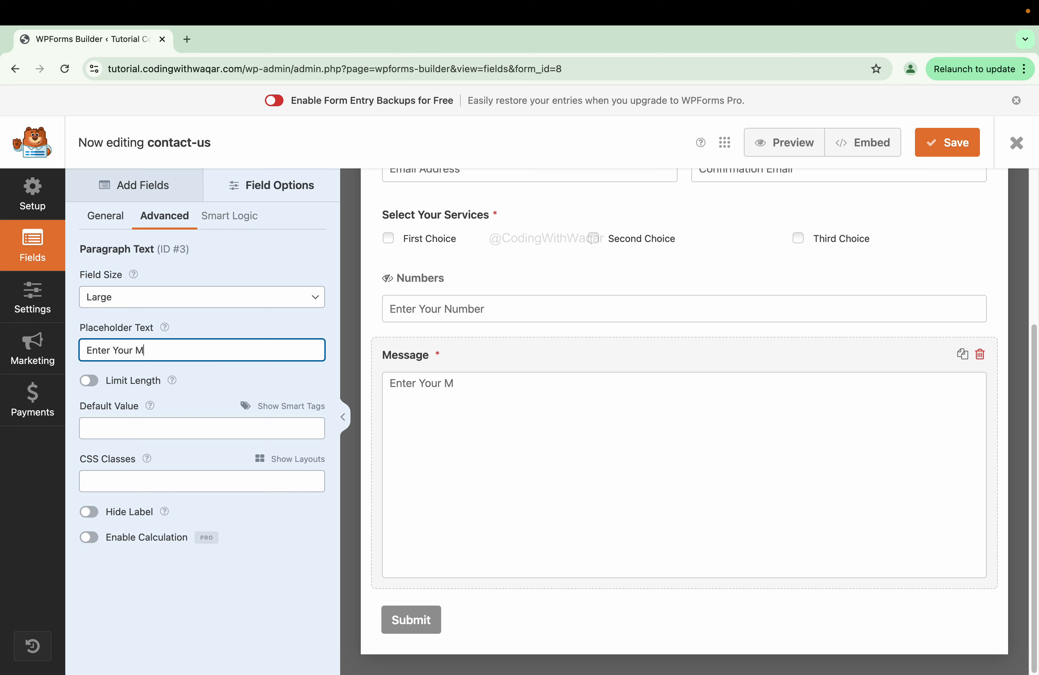
pyautogui.press('BackSpace')
pyautogui.write('ssage')
pyautogui.click(89, 381)
pyautogui.click(89, 381)
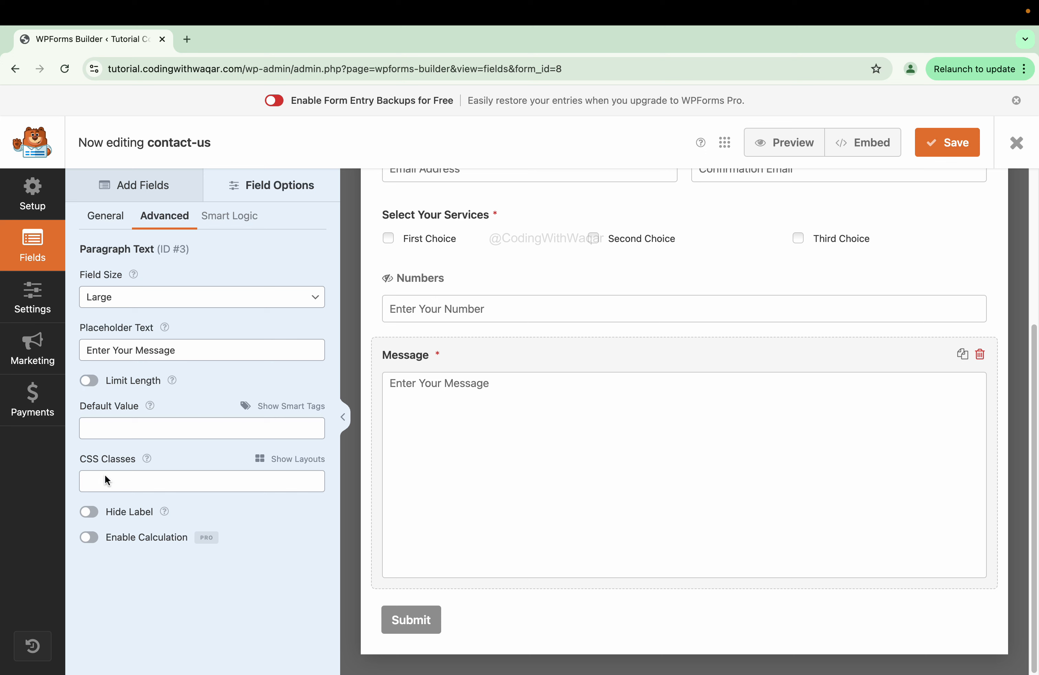
pyautogui.click(89, 512)
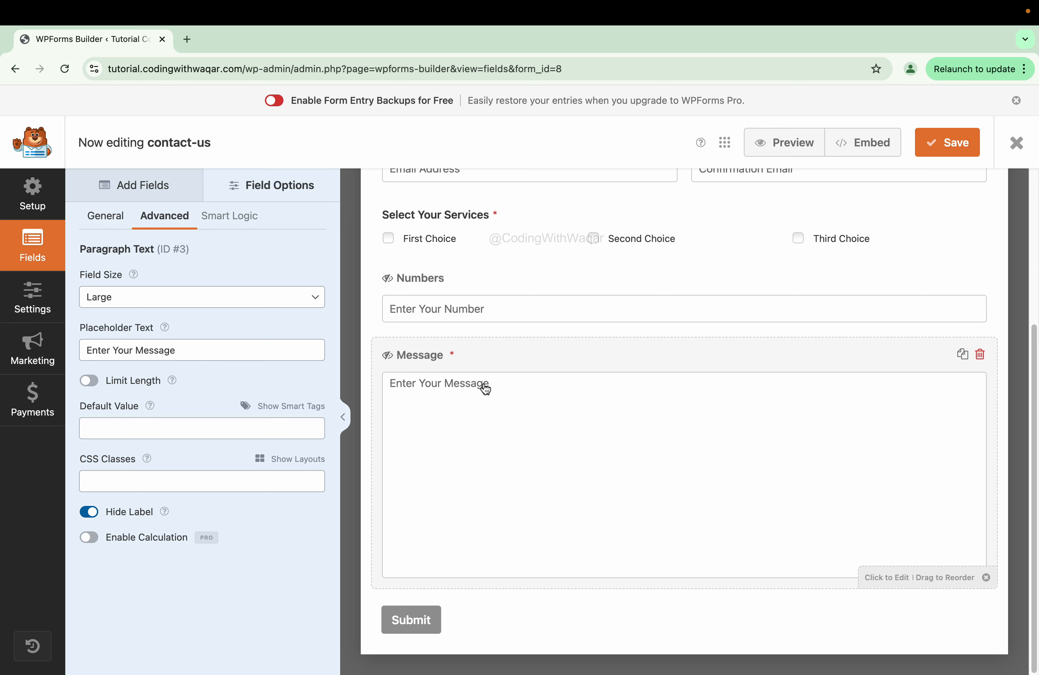
pyautogui.scroll(5, 493, 388)
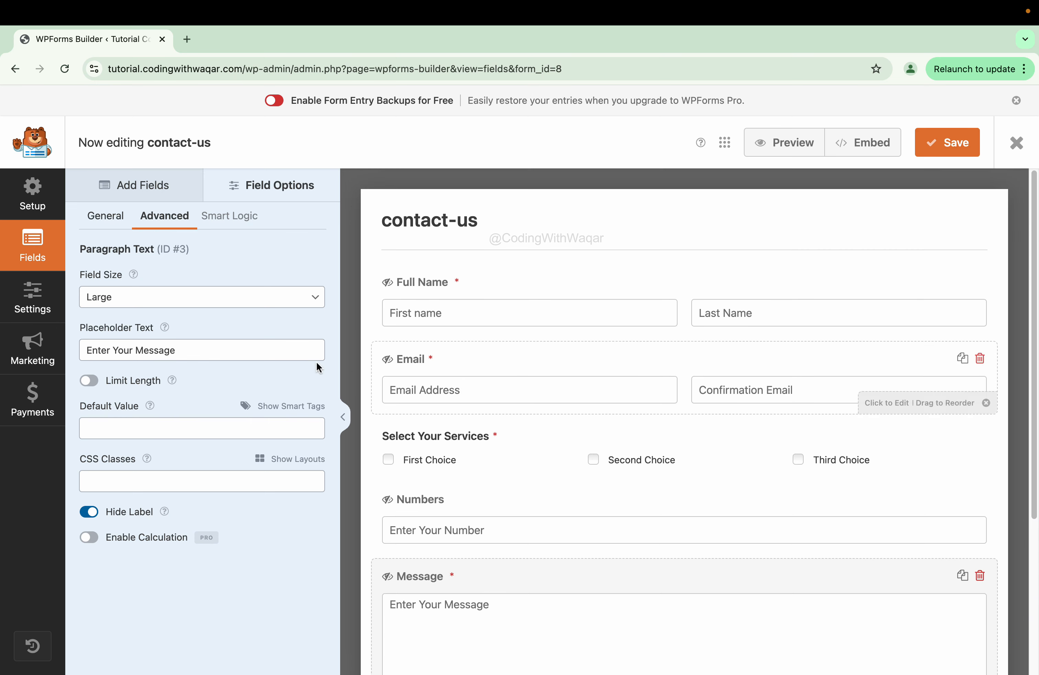
# - Try adding a CAPTCHA, accept the Heads up warning, and go to Settings > General
pyautogui.click(120, 191)
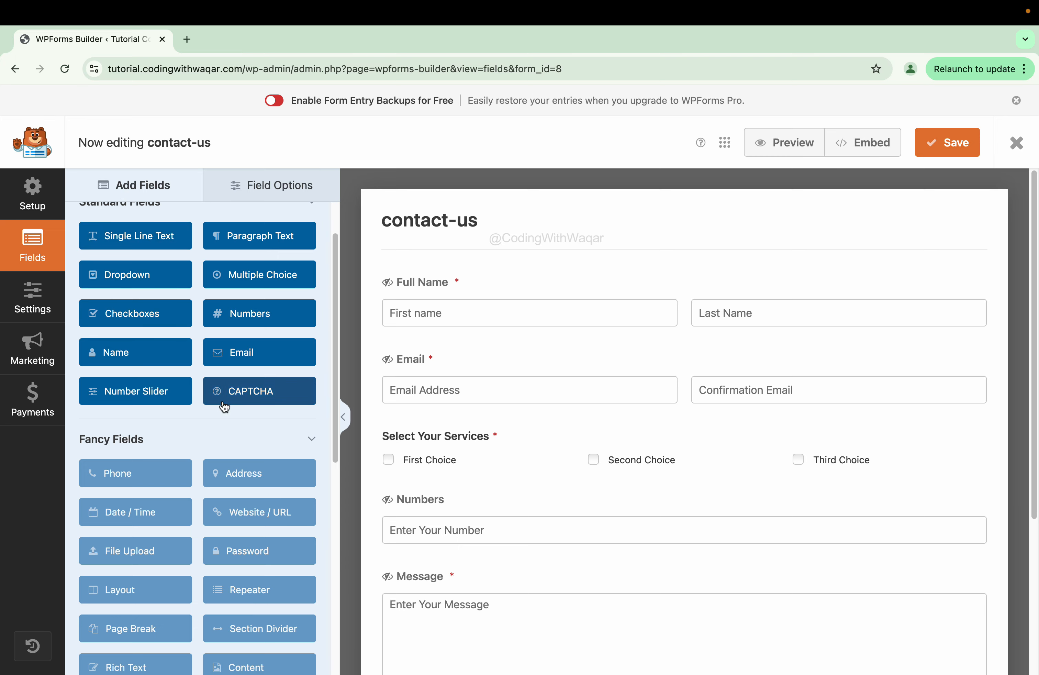
pyautogui.click(242, 392)
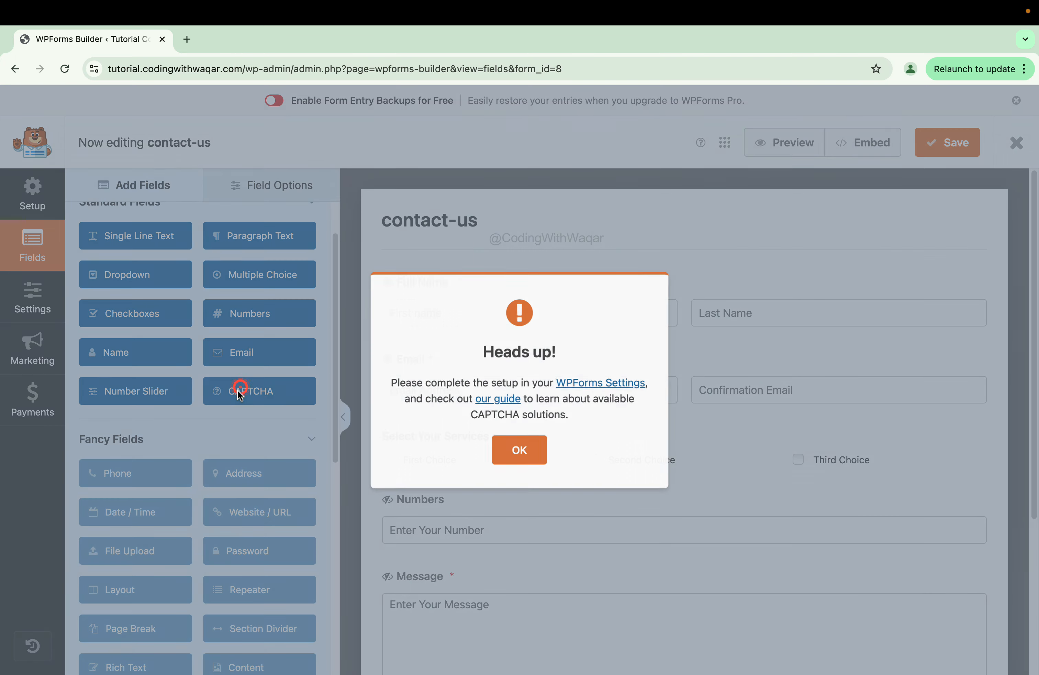
pyautogui.click(521, 453)
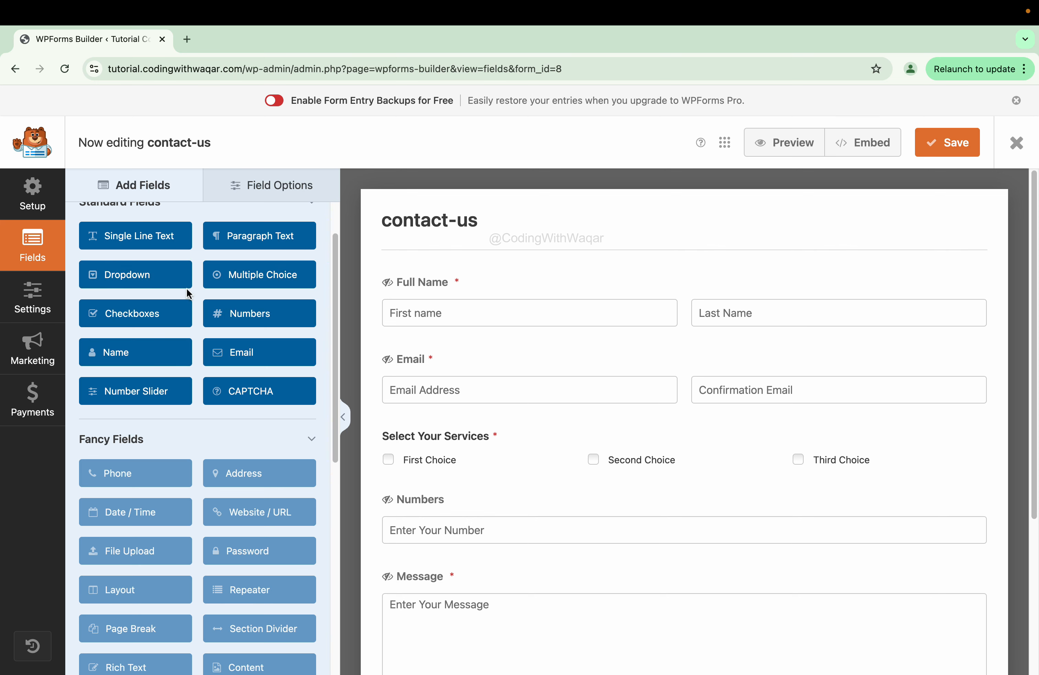
pyautogui.click(39, 298)
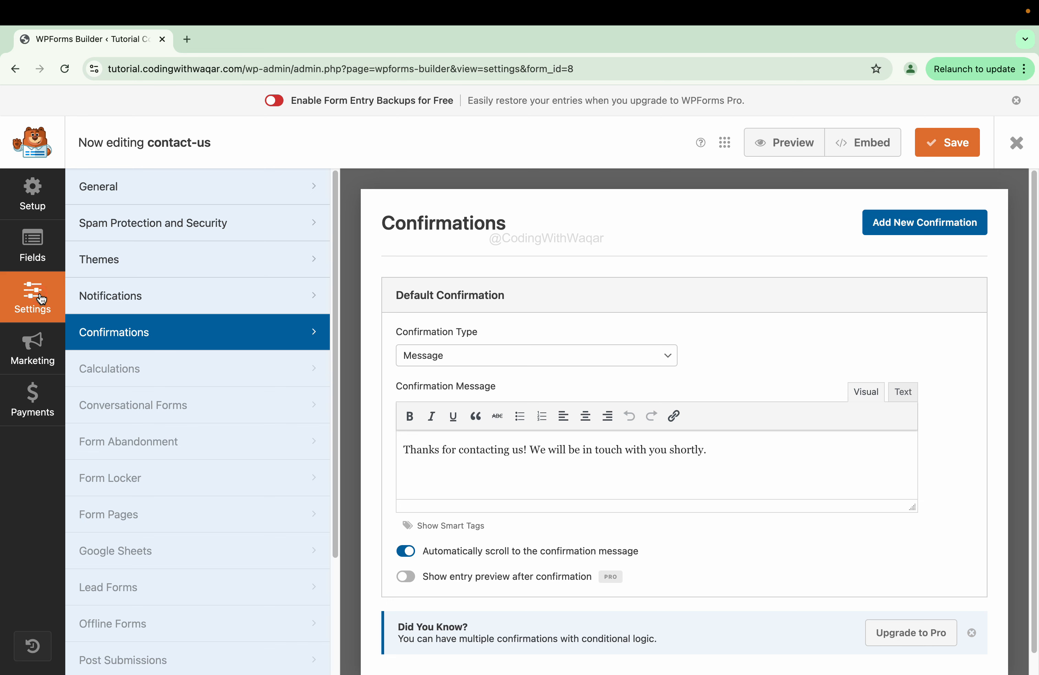
pyautogui.click(121, 199)
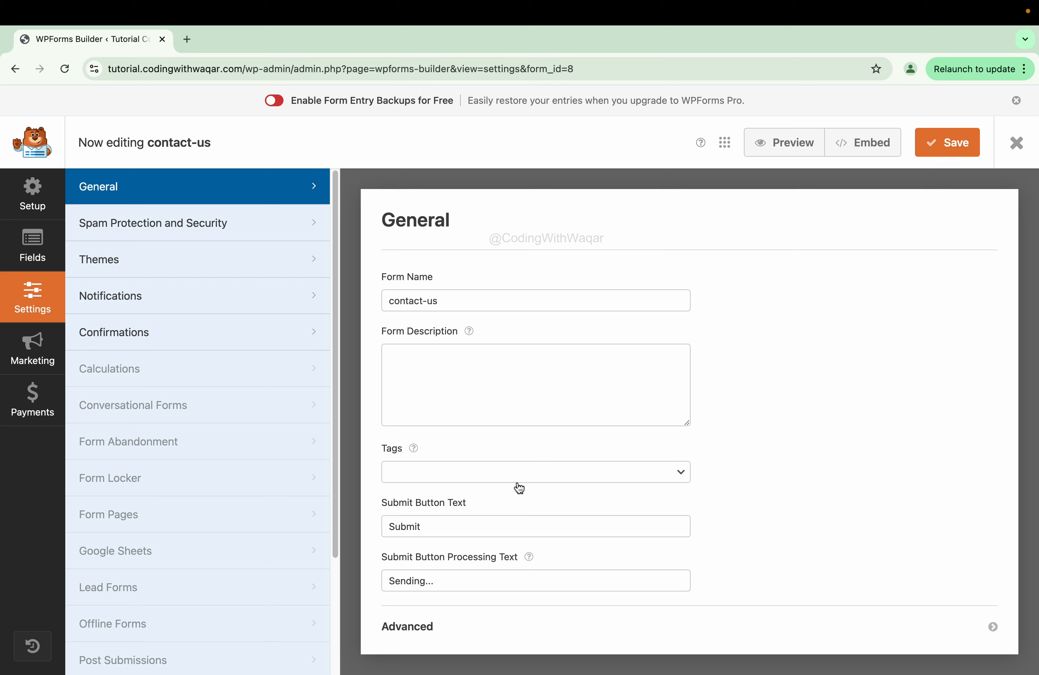
# - Change the Submit Button Text to 'Send Message'
pyautogui.click(455, 527)
pyautogui.doubleClick(456, 527)
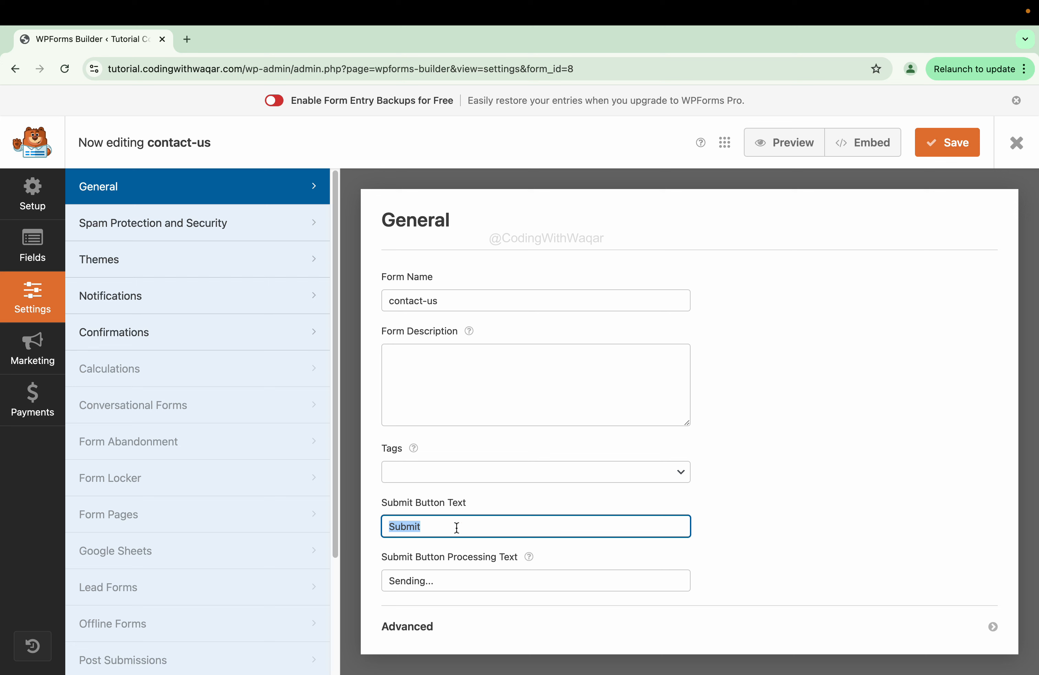
pyautogui.write('Send')
pyautogui.write(' Mess')
pyautogui.press('BackSpace')
pyautogui.write('sage')
# - Expand the Advanced settings and view Spam Protection and Security
pyautogui.click(405, 624)
pyautogui.scroll(-4, 546, 471)
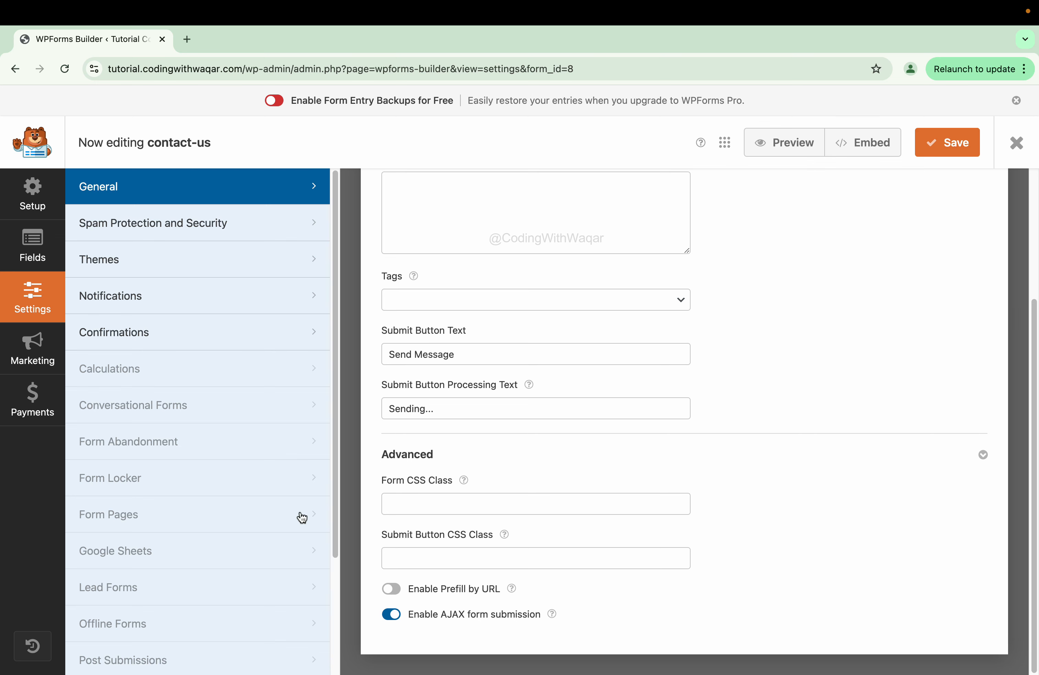
pyautogui.click(133, 232)
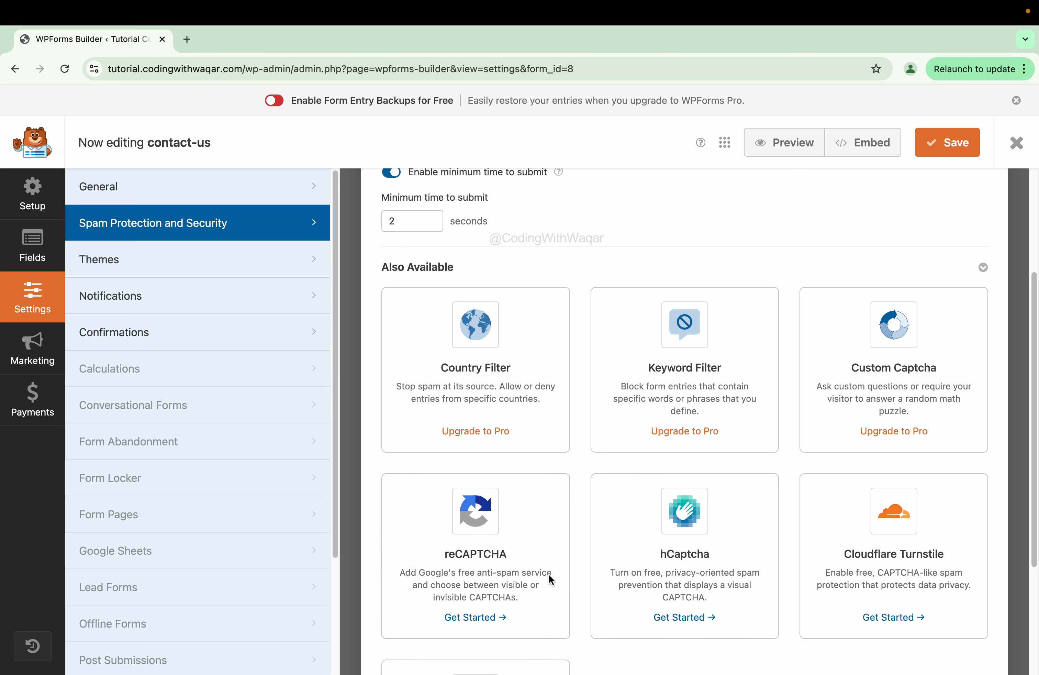
# - Review the Themes, Notifications and Confirmations settings, then save the contact-us form
pyautogui.click(255, 266)
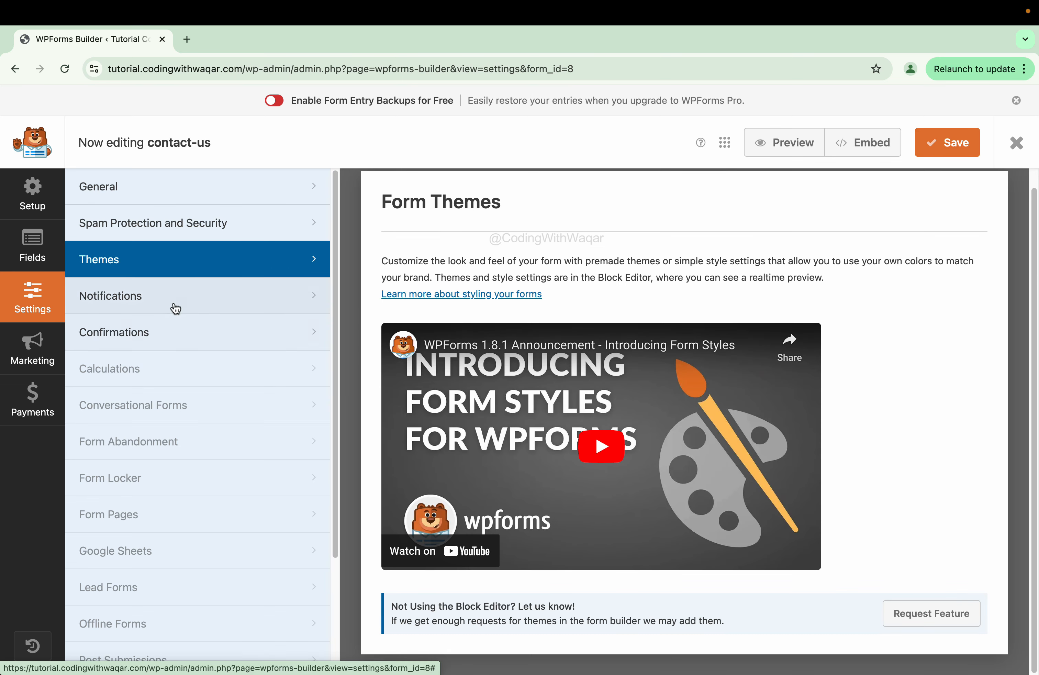
pyautogui.click(175, 309)
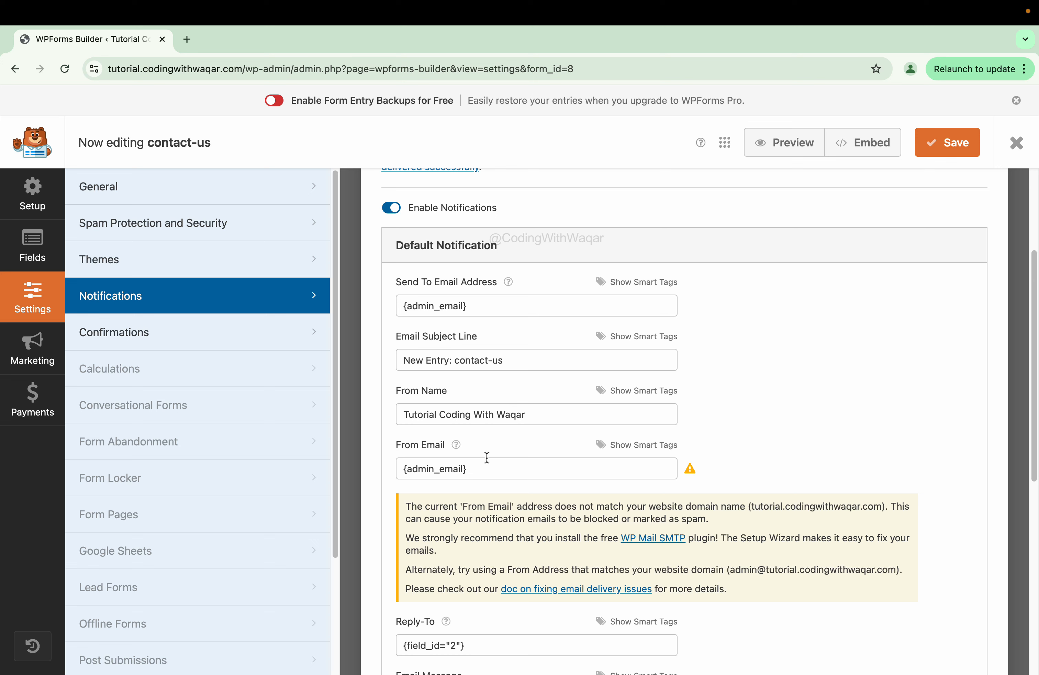
pyautogui.click(249, 326)
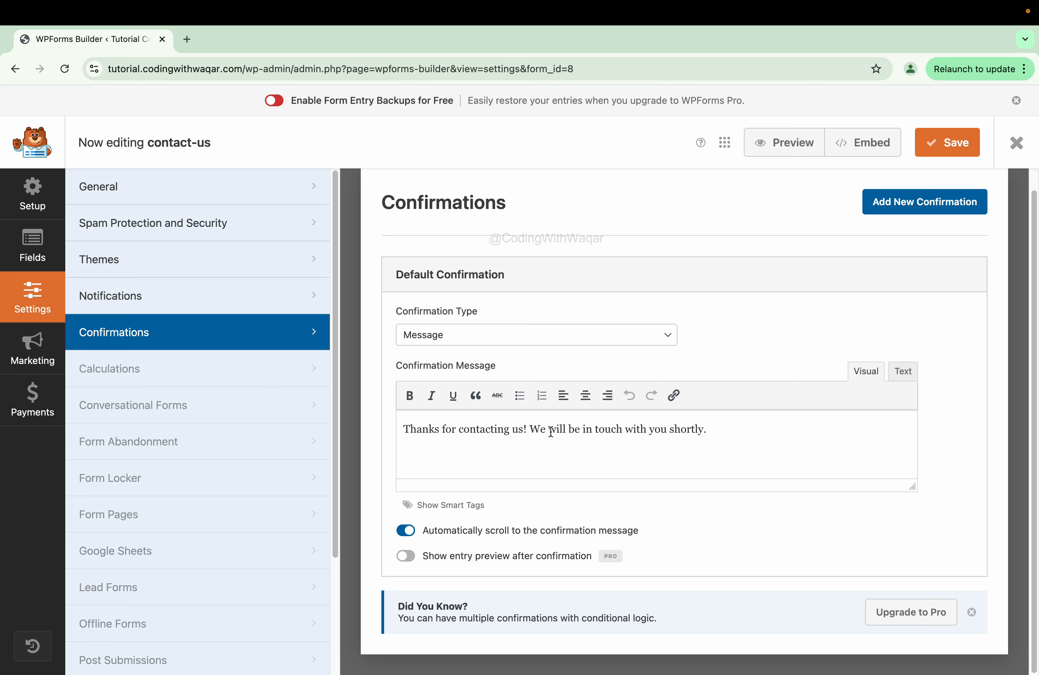
pyautogui.scroll(1, 587, 323)
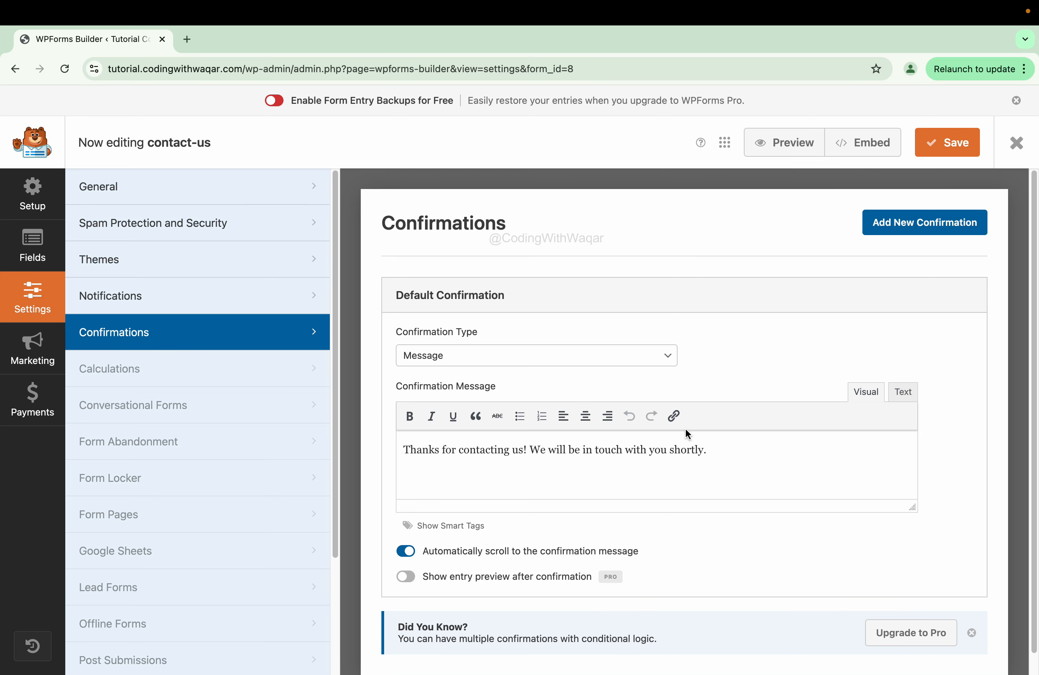
pyautogui.click(953, 158)
# - Preview the contact-us form in a new tab, checking its fields down to the Send Message button
pyautogui.click(768, 149)
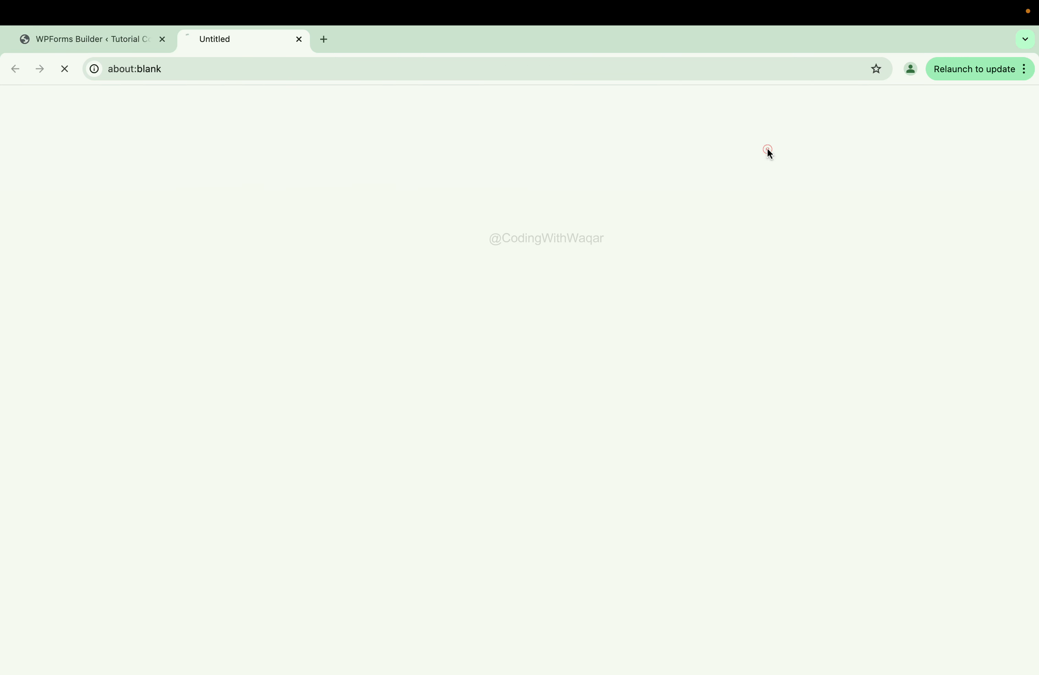
pyautogui.scroll(-1, 277, 280)
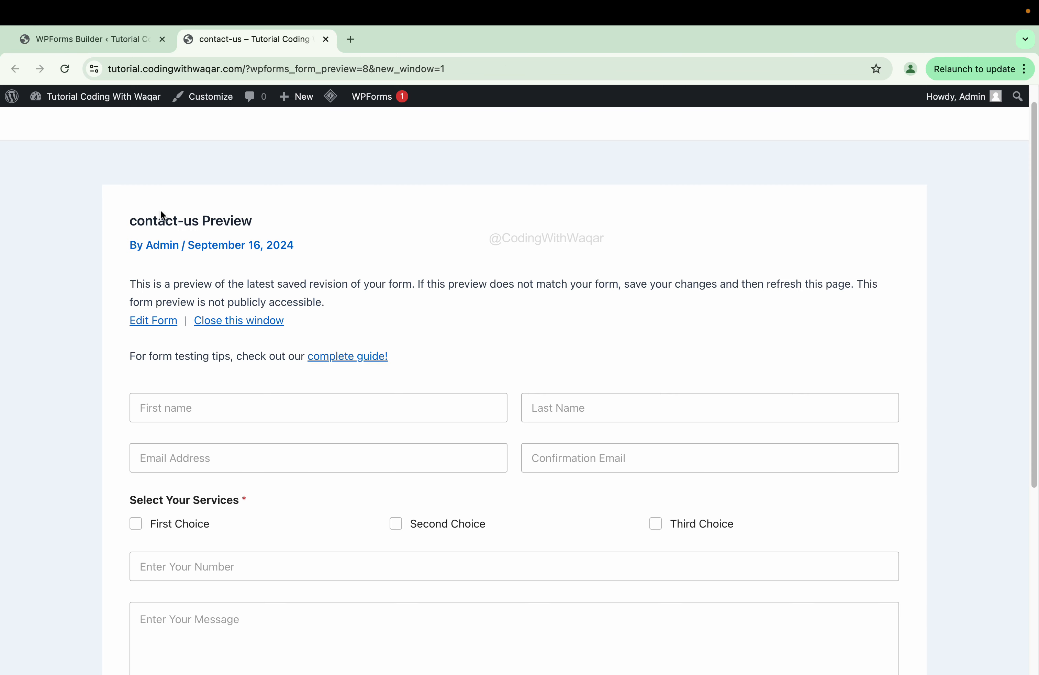
pyautogui.scroll(-1, 188, 363)
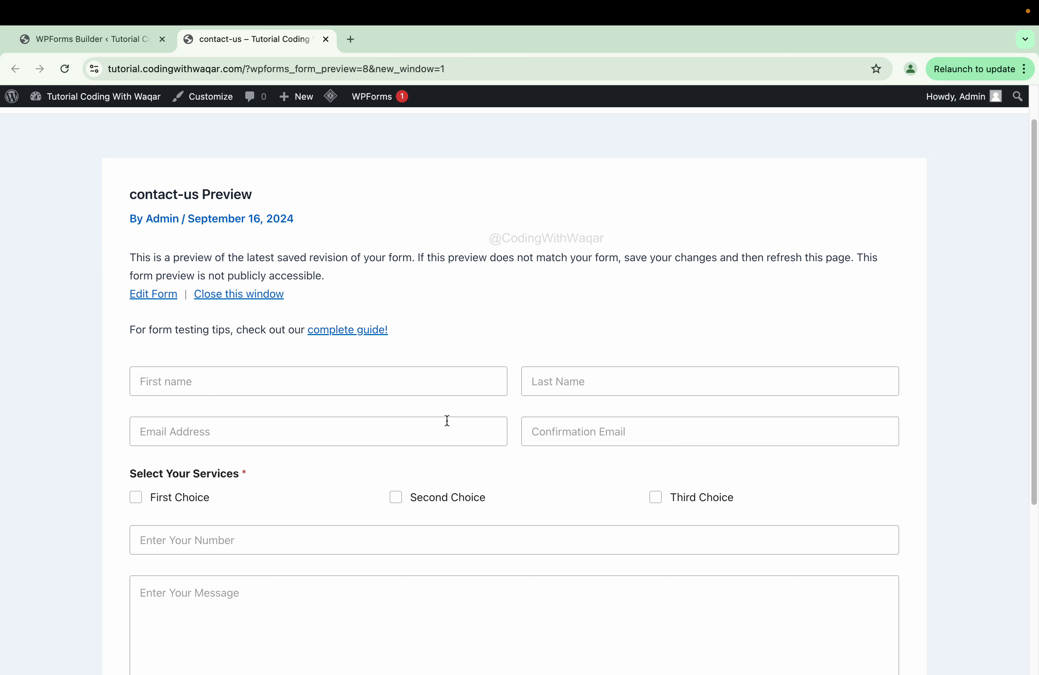
pyautogui.scroll(-3, 210, 390)
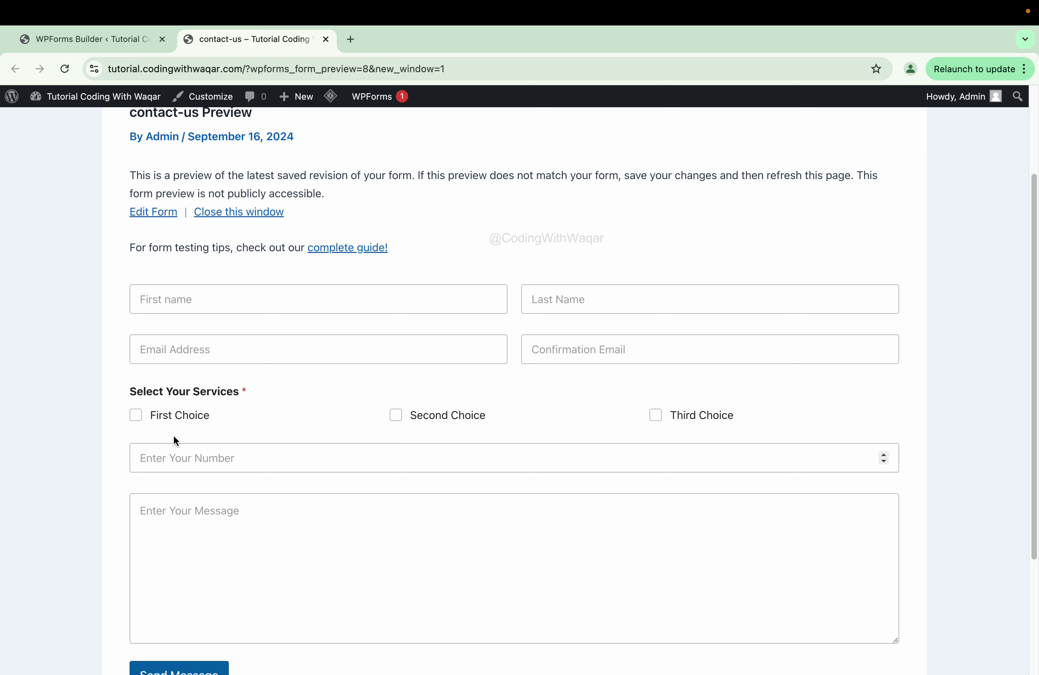
pyautogui.scroll(-3, 257, 577)
pyautogui.scroll(8, 494, 424)
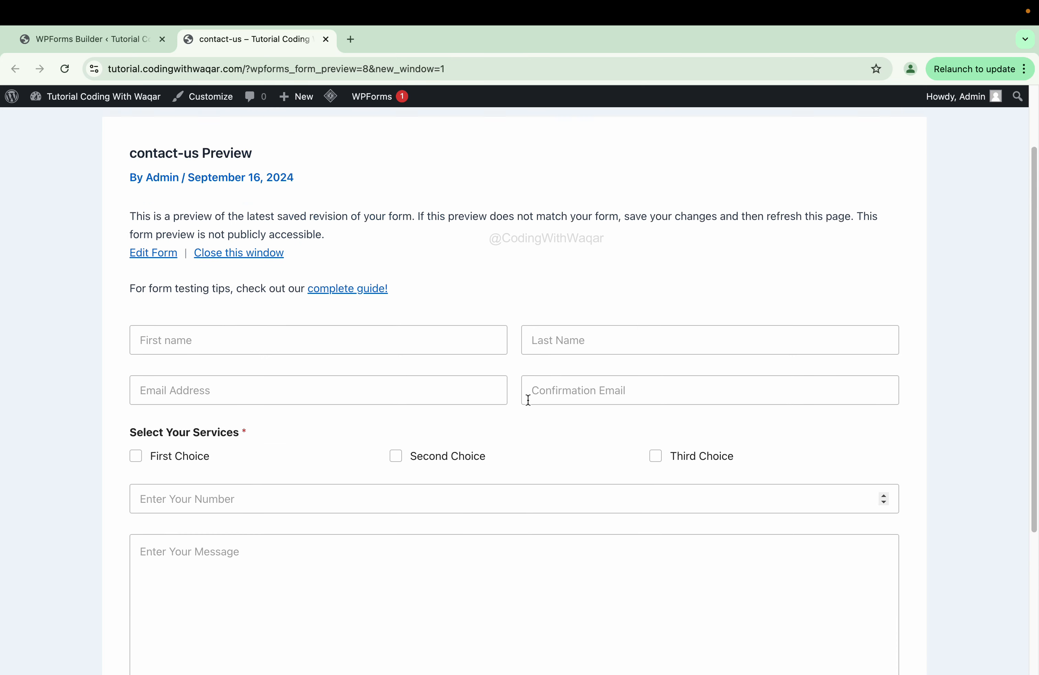
# - Leave the WPForms Builder and return to the Forms Overview showing the contact-us form
pyautogui.click(105, 40)
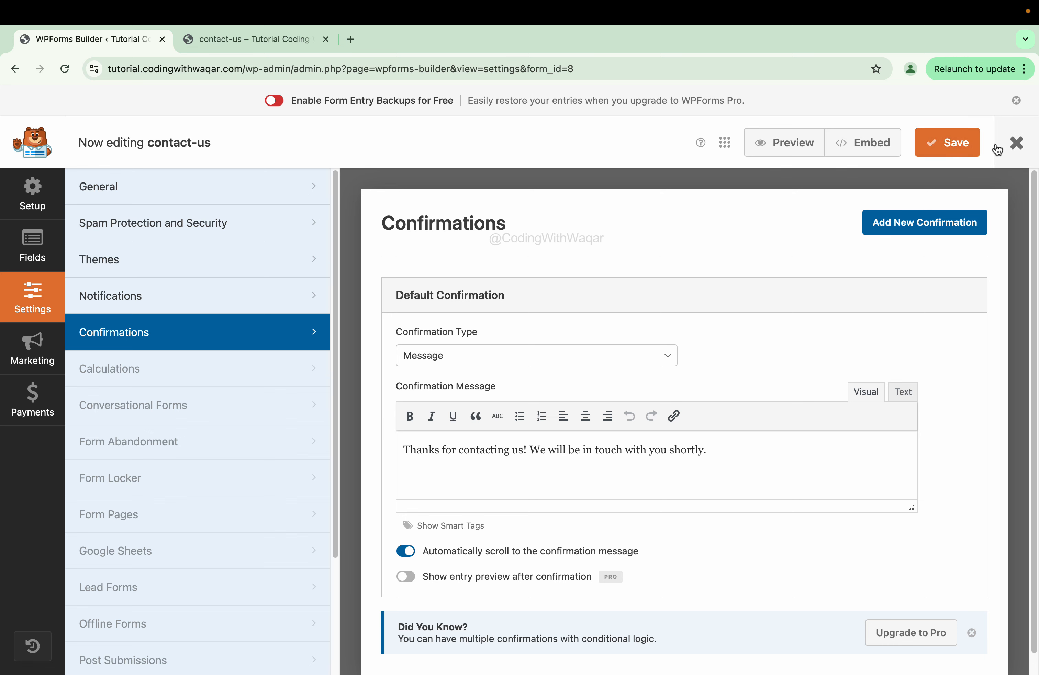
pyautogui.click(1016, 143)
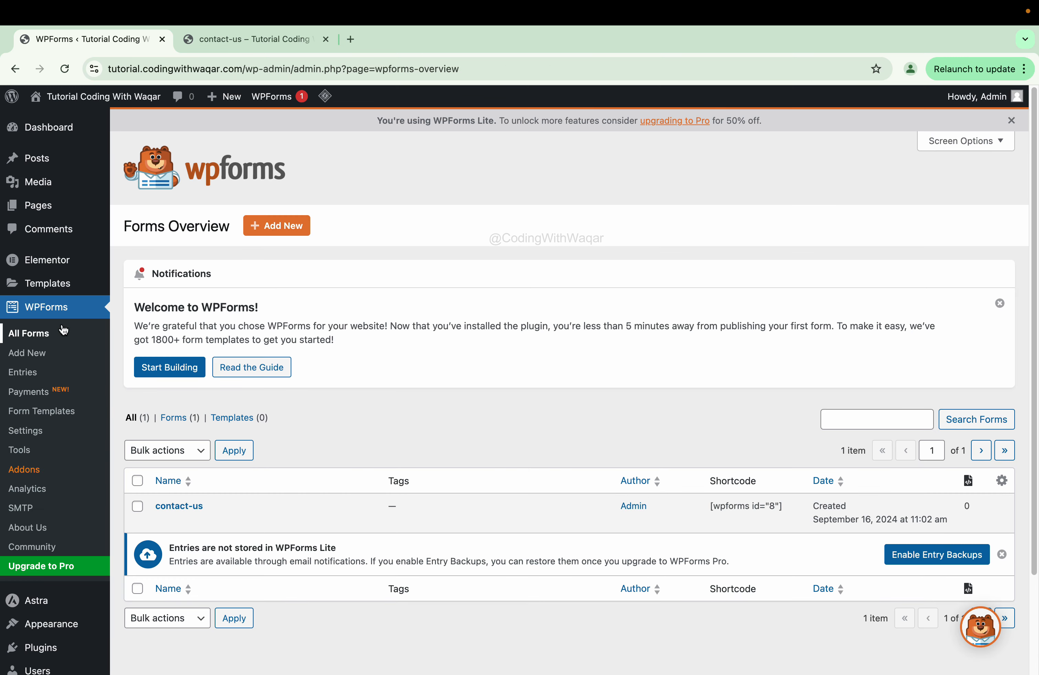
pyautogui.moveTo(196, 518)
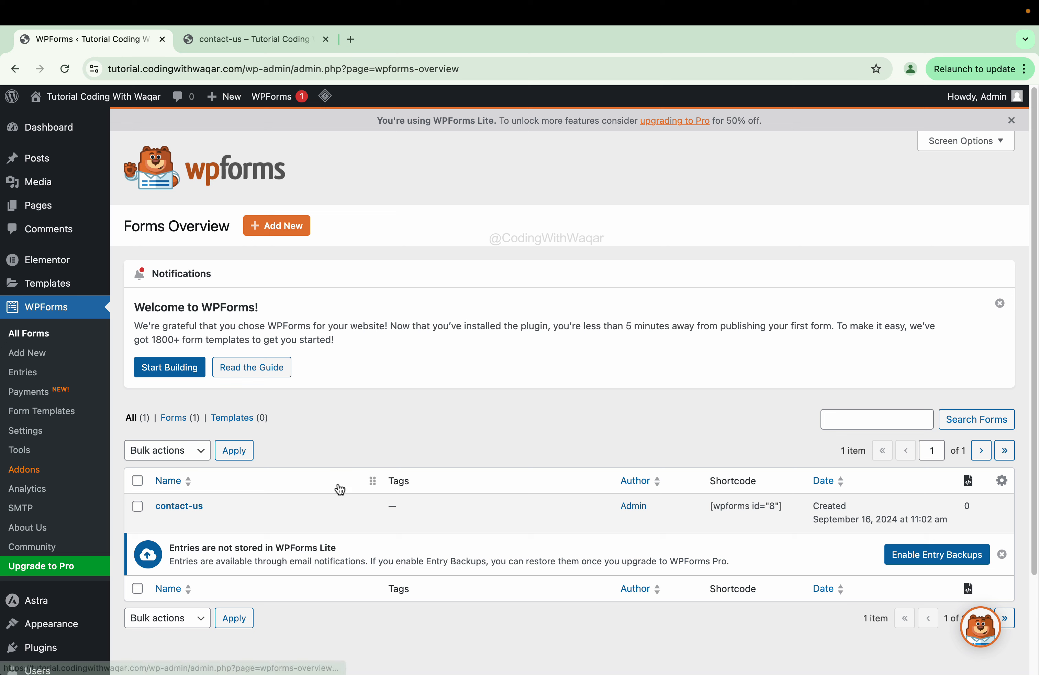
pyautogui.moveTo(710, 501)
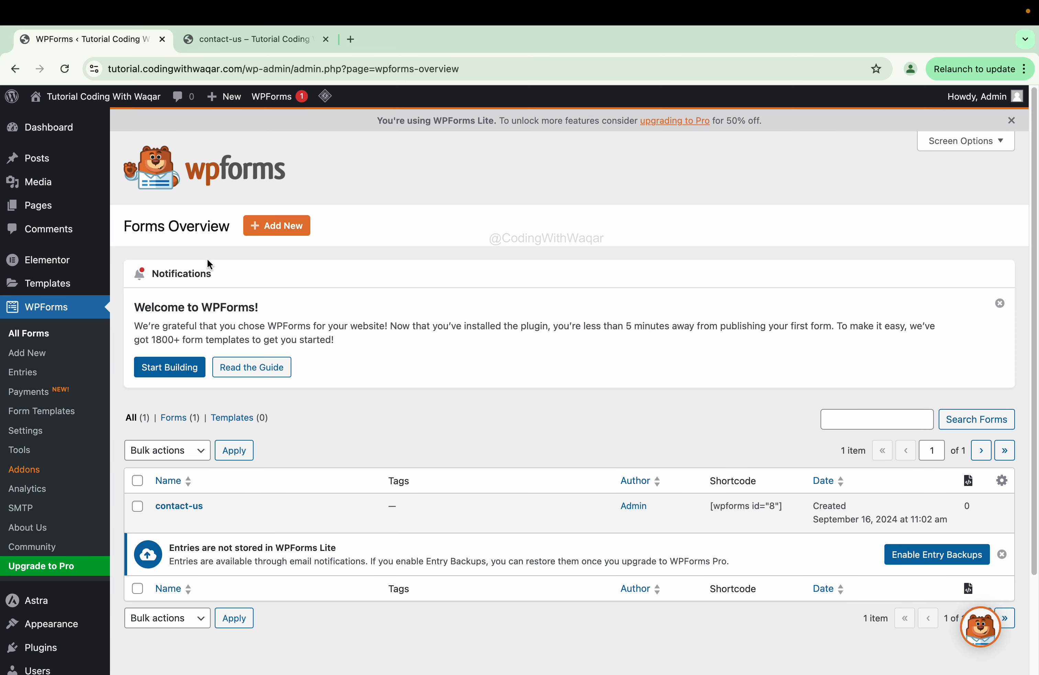
# - Add a new page titled 'Contact Us' and publish it
pyautogui.click(46, 208)
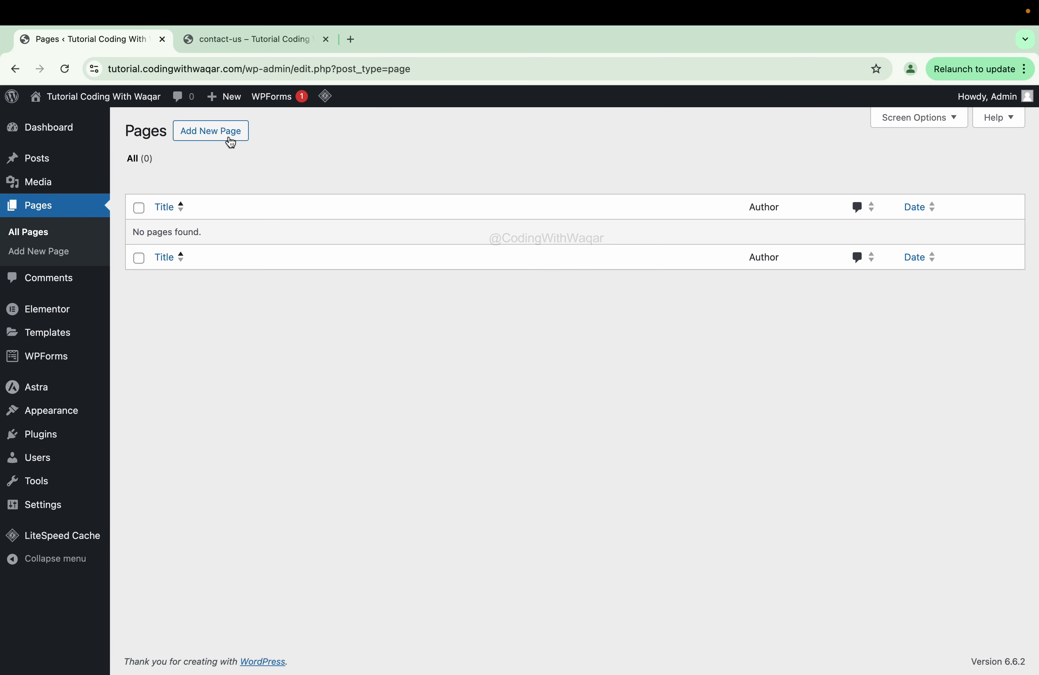
pyautogui.click(231, 138)
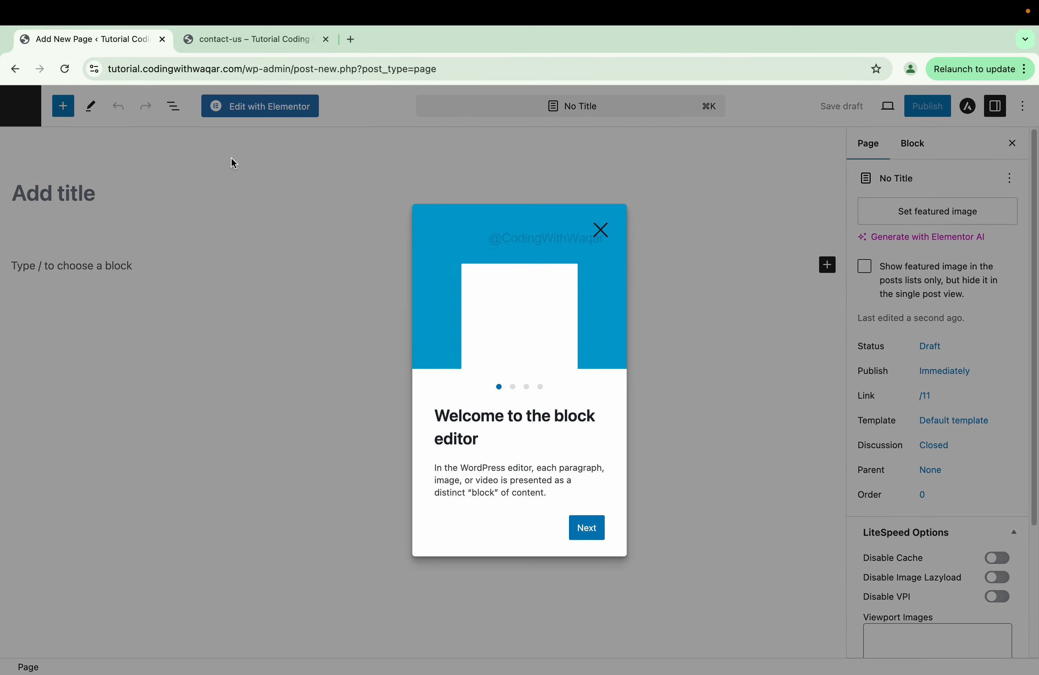
pyautogui.click(600, 229)
pyautogui.click(169, 203)
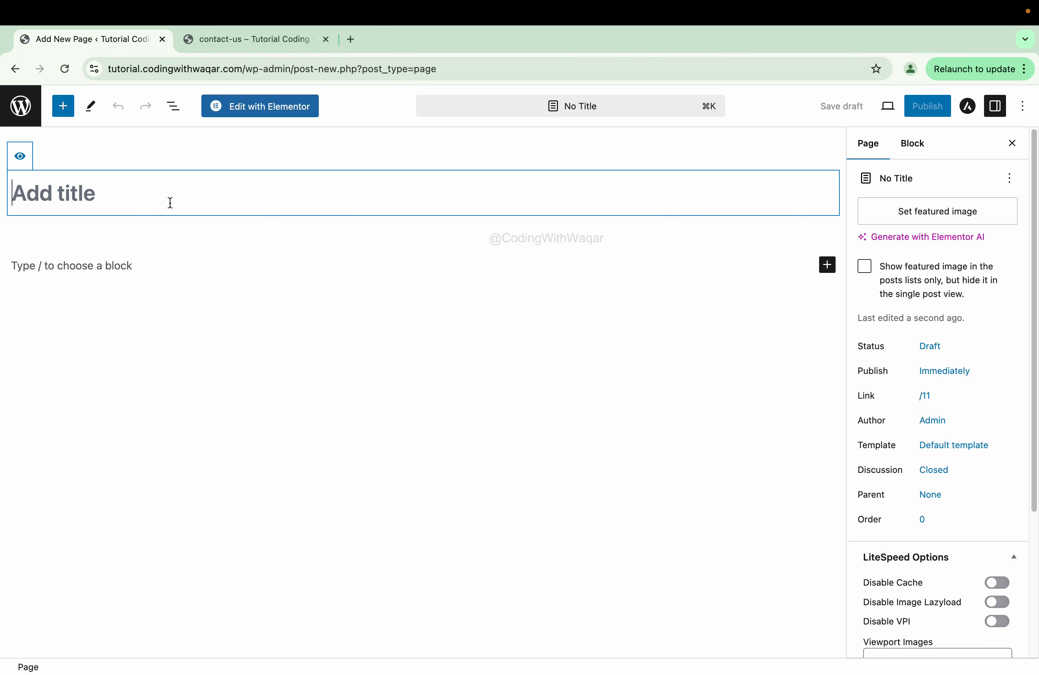
pyautogui.write('Conta')
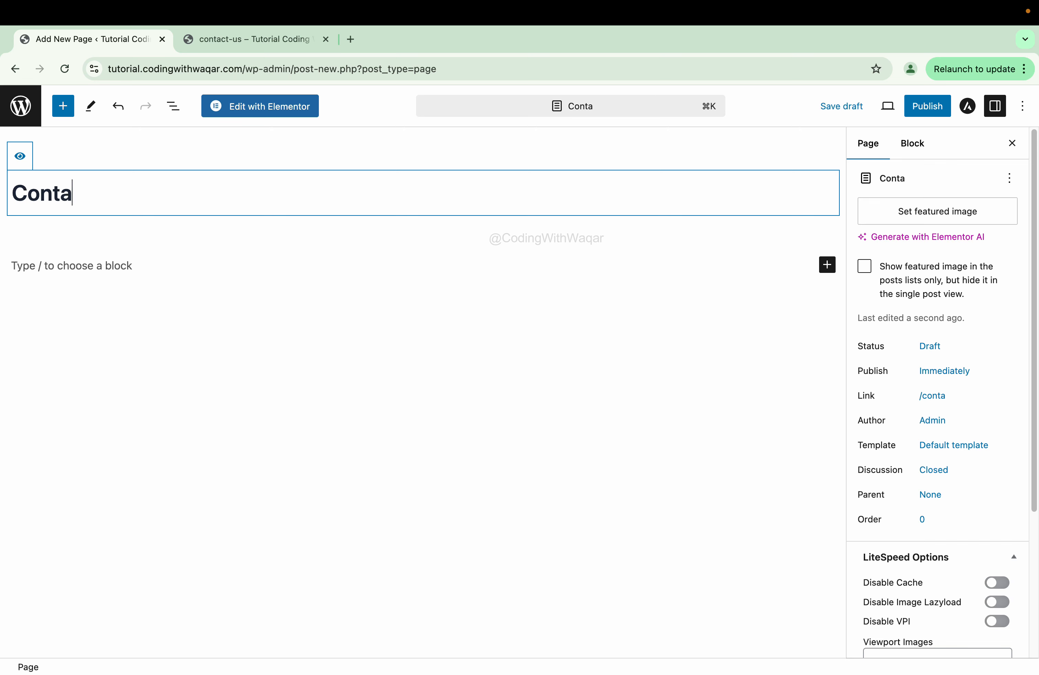
pyautogui.write('ct U')
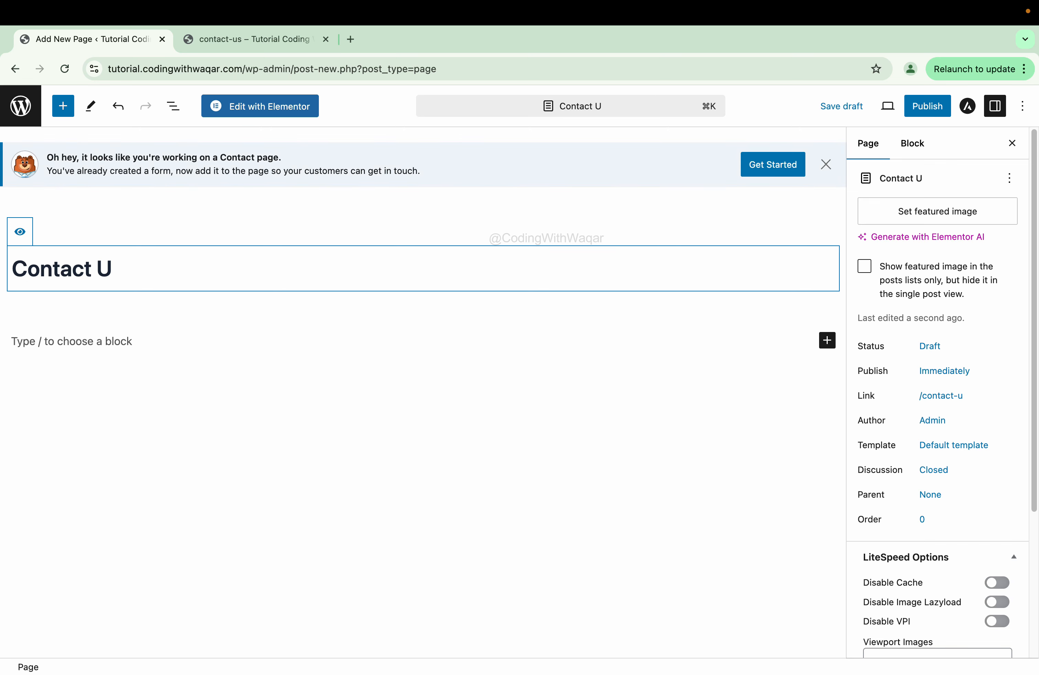
pyautogui.write('s')
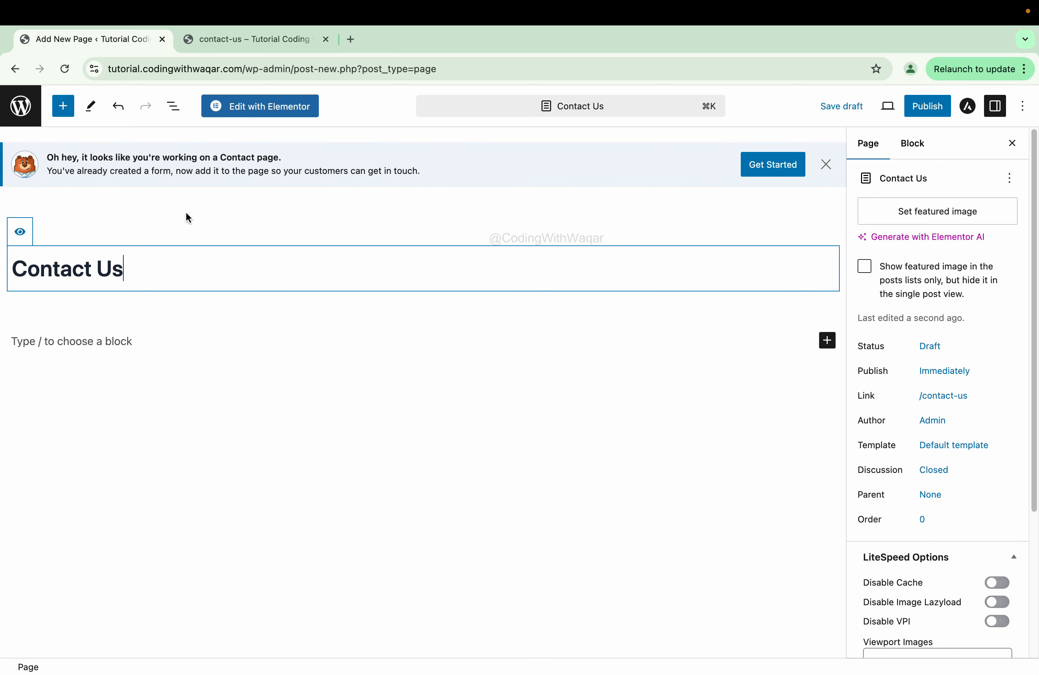
pyautogui.click(920, 108)
pyautogui.click(916, 113)
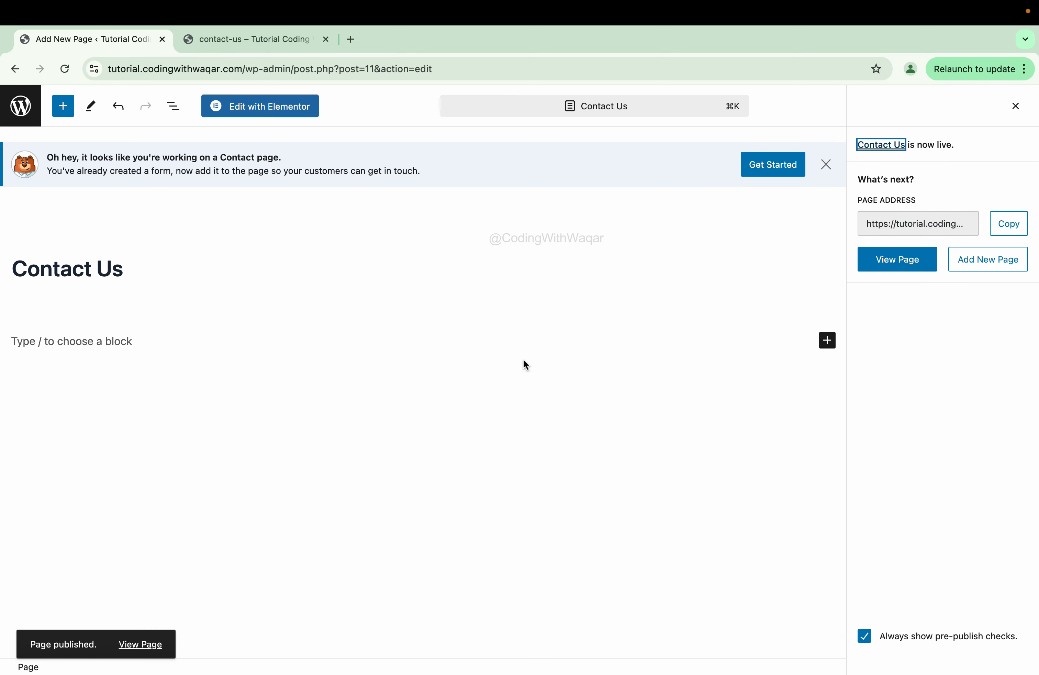
# - Open the Contact Us page in Elementor and drop an empty Flexbox container at the top
pyautogui.click(258, 109)
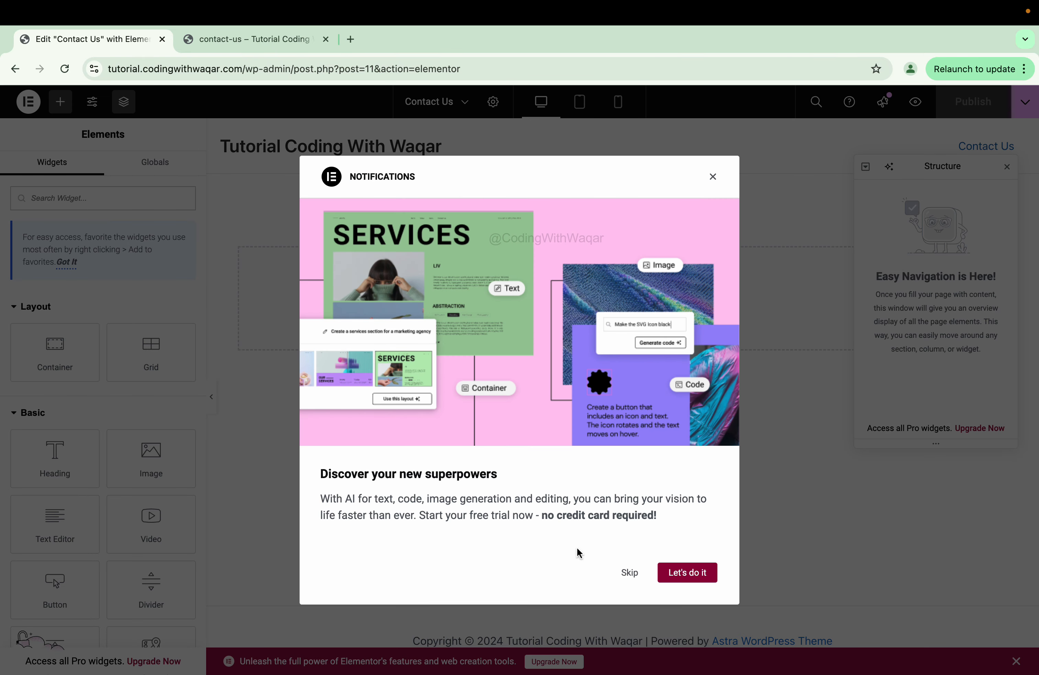
pyautogui.click(634, 573)
pyautogui.click(1006, 168)
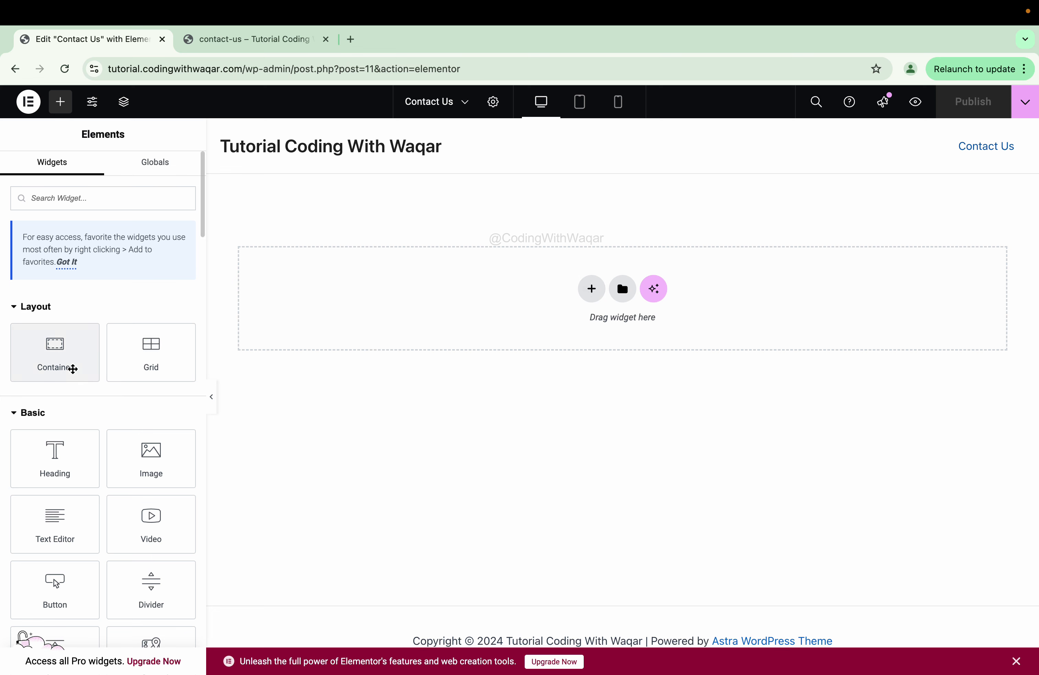
pyautogui.moveTo(40, 361); pyautogui.dragTo(451, 331)
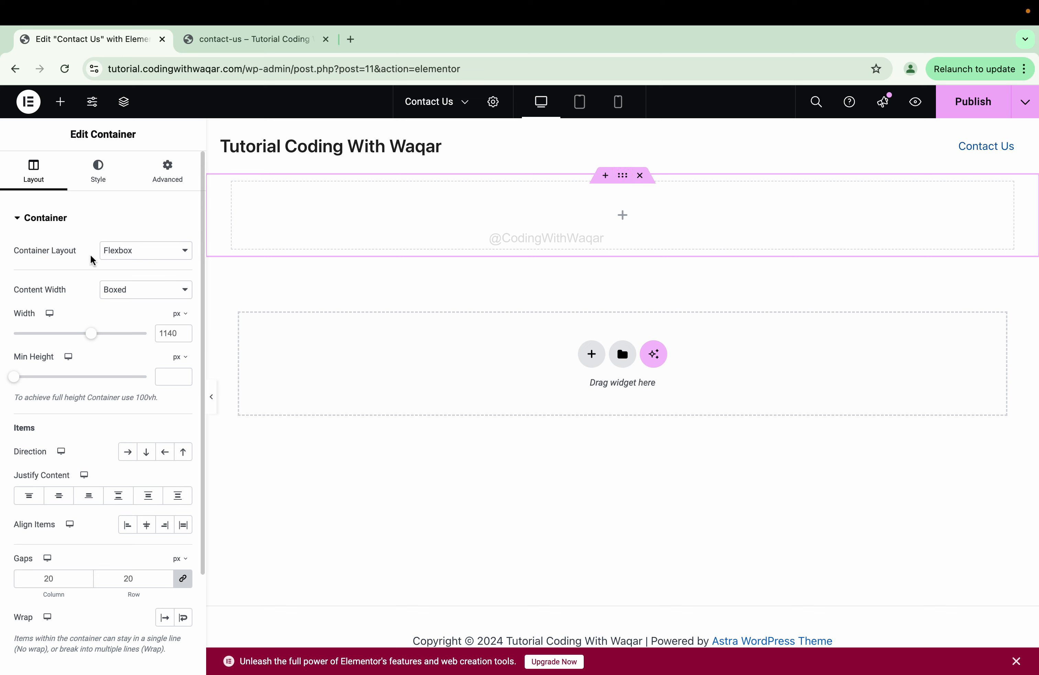
# - Keep the container as Flexbox and set its Content Width to Full Width
pyautogui.click(165, 252)
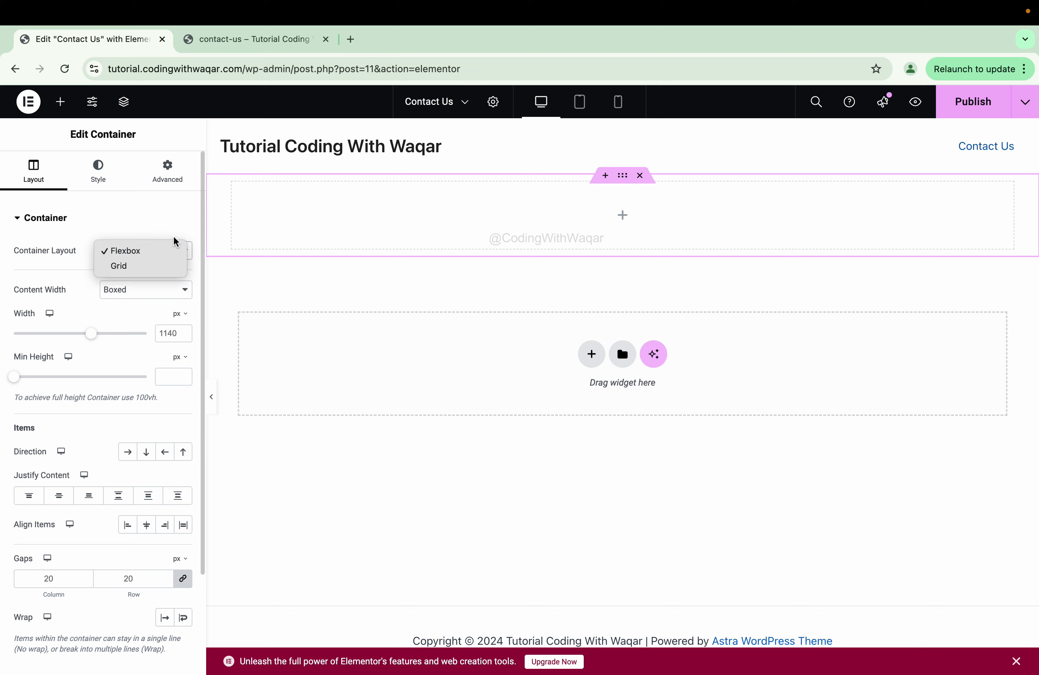
pyautogui.click(144, 212)
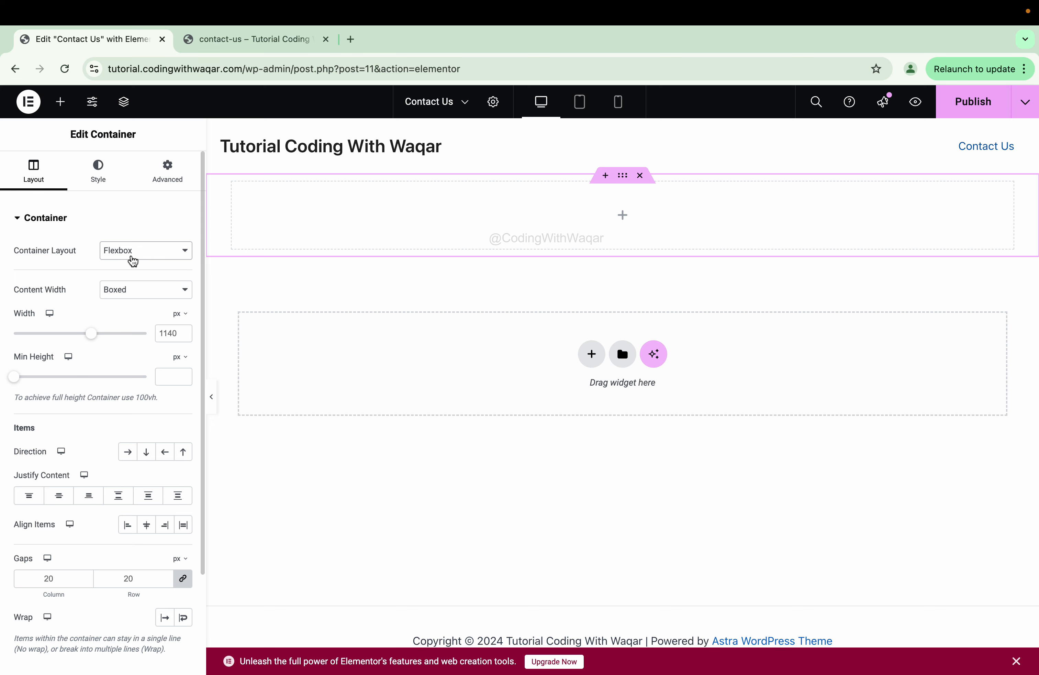
pyautogui.click(128, 290)
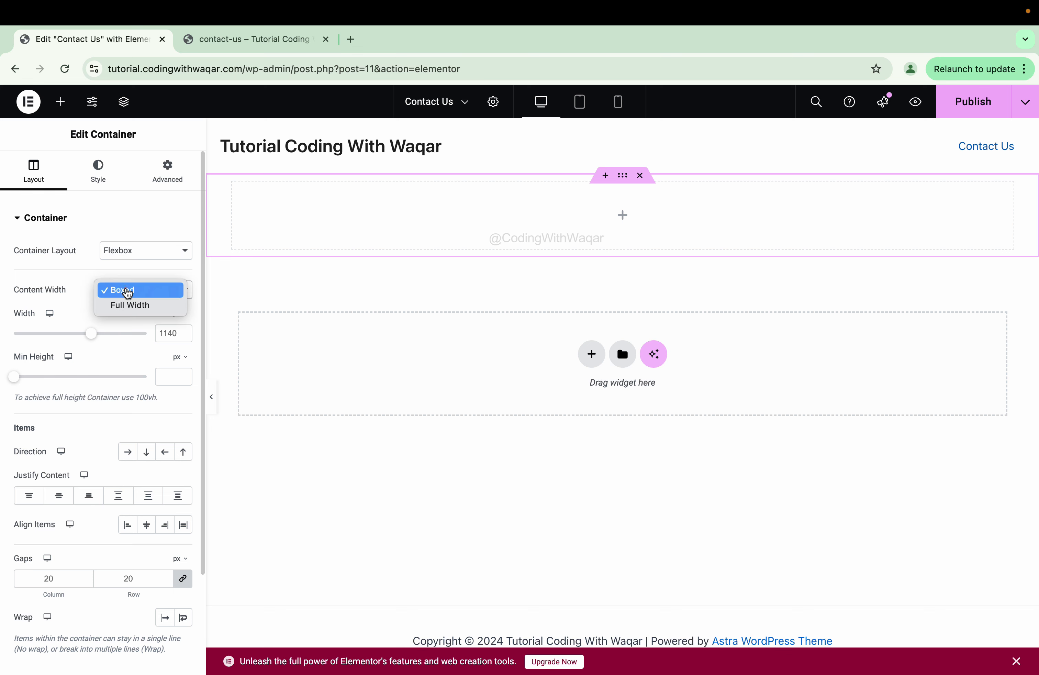
pyautogui.click(148, 305)
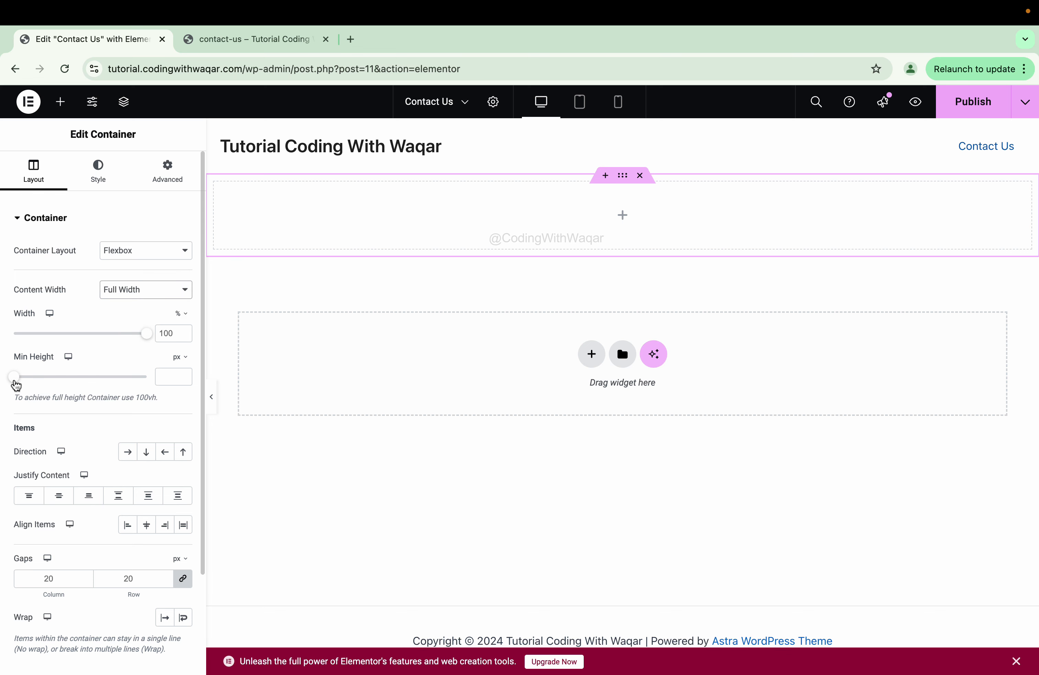
# - Set the container's minimum height to 250 px
pyautogui.moveTo(13, 383); pyautogui.dragTo(54, 378)
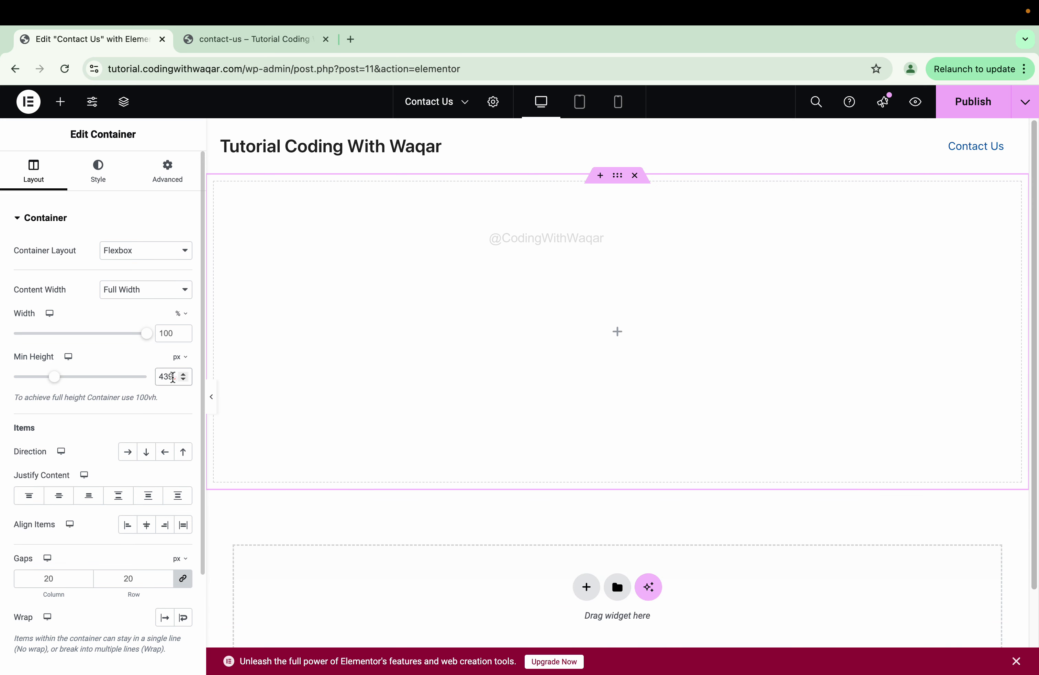
pyautogui.click(168, 375)
pyautogui.moveTo(167, 376); pyautogui.dragTo(159, 378)
pyautogui.write('00')
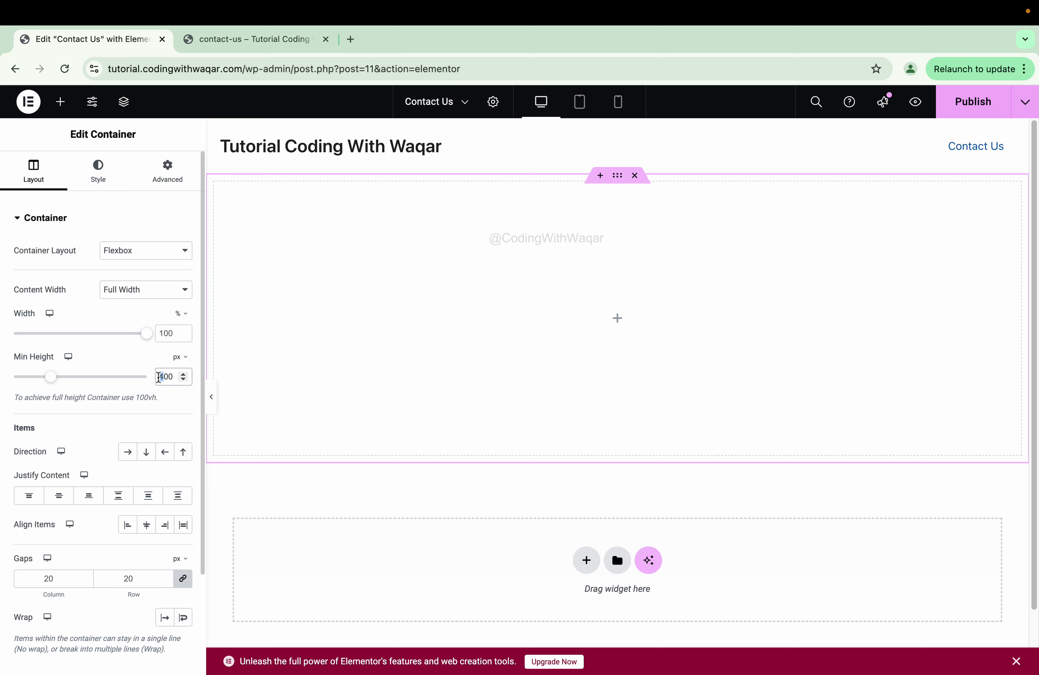
pyautogui.write('3')
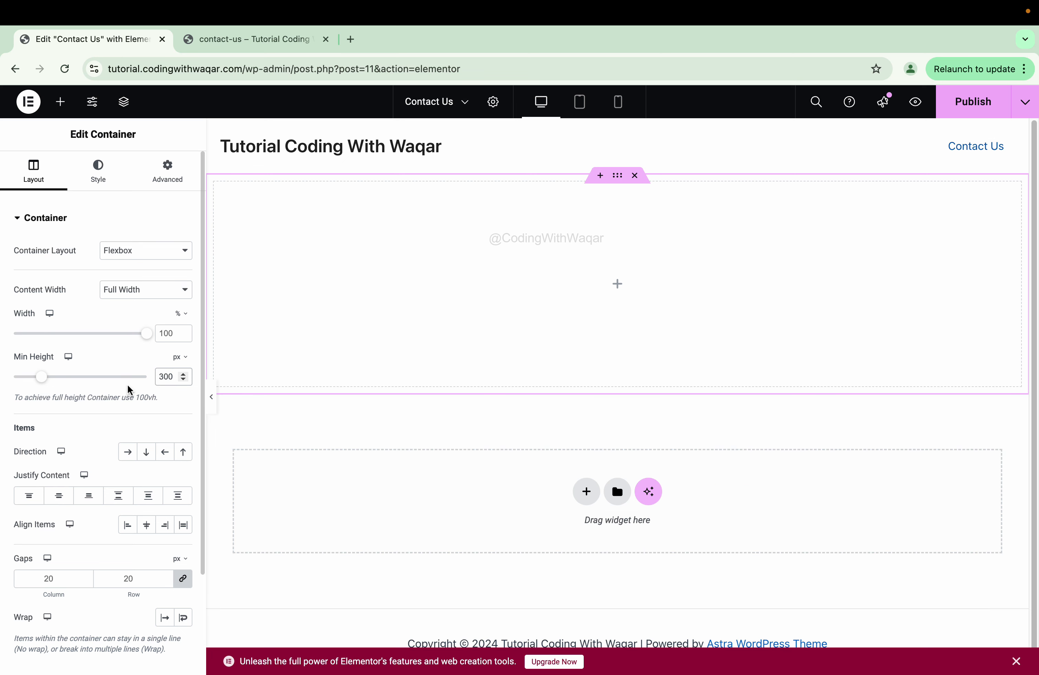
pyautogui.moveTo(164, 377); pyautogui.dragTo(159, 377)
pyautogui.write('2')
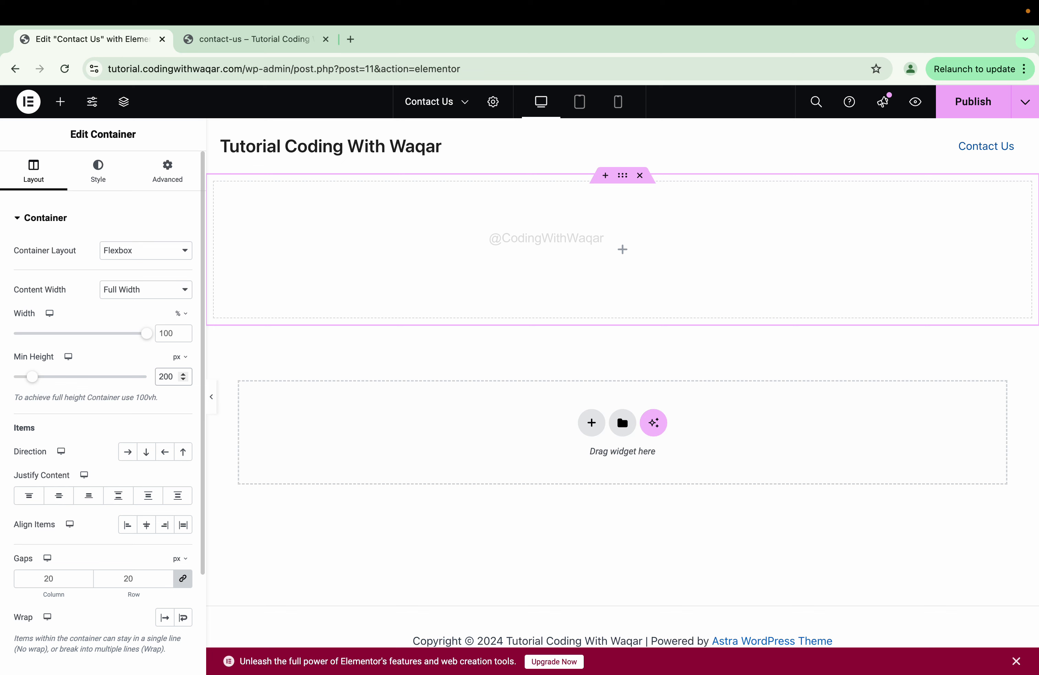
pyautogui.hotkey('shift', 'Right')
pyautogui.write('5')
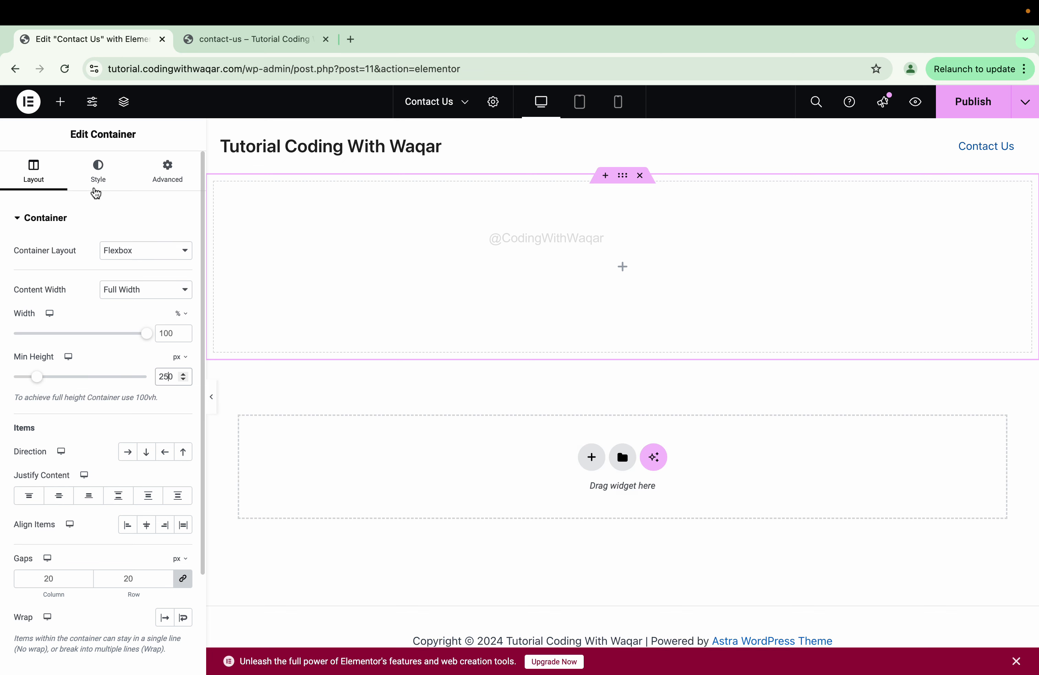
pyautogui.click(96, 189)
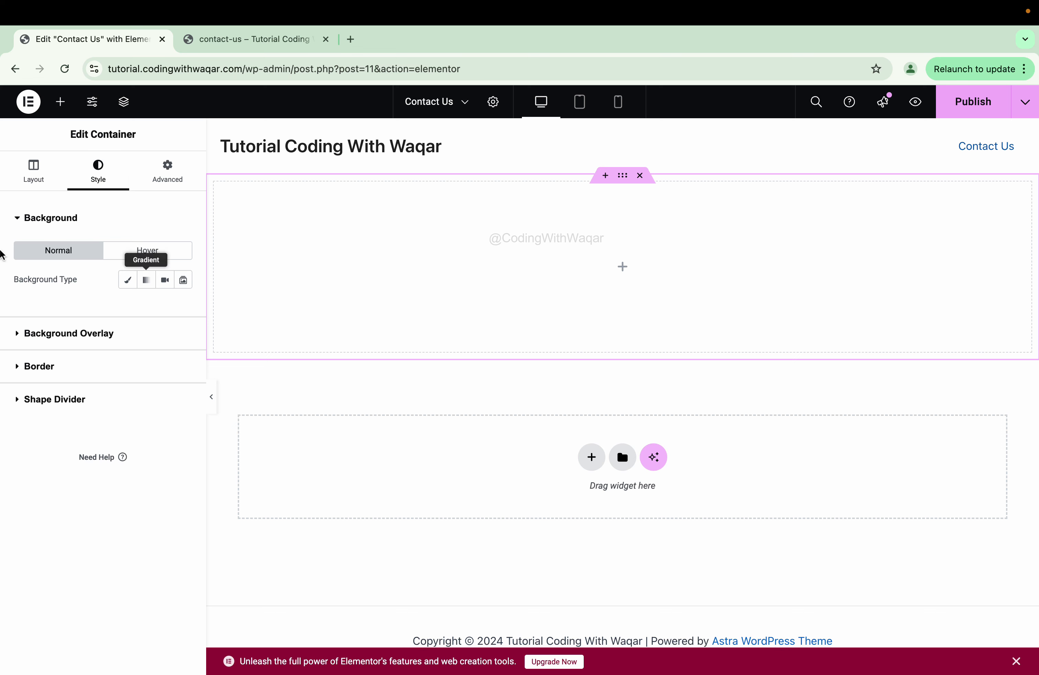
# - Give the container a Classic light grey background of rgba(196, 196, 196, 1)
pyautogui.click(123, 282)
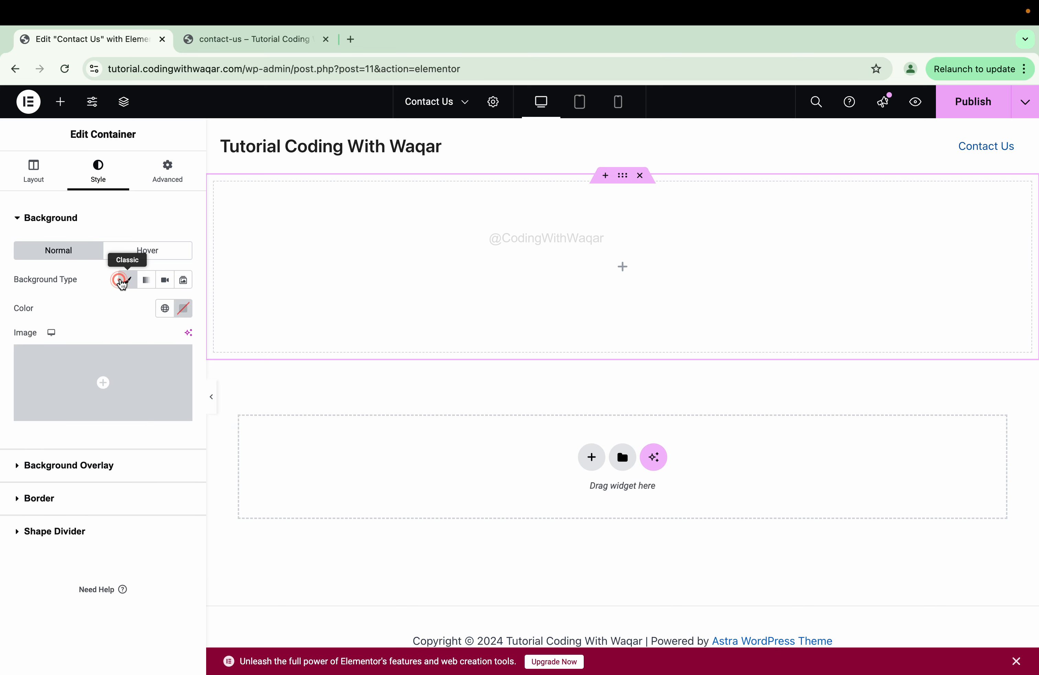
pyautogui.click(180, 307)
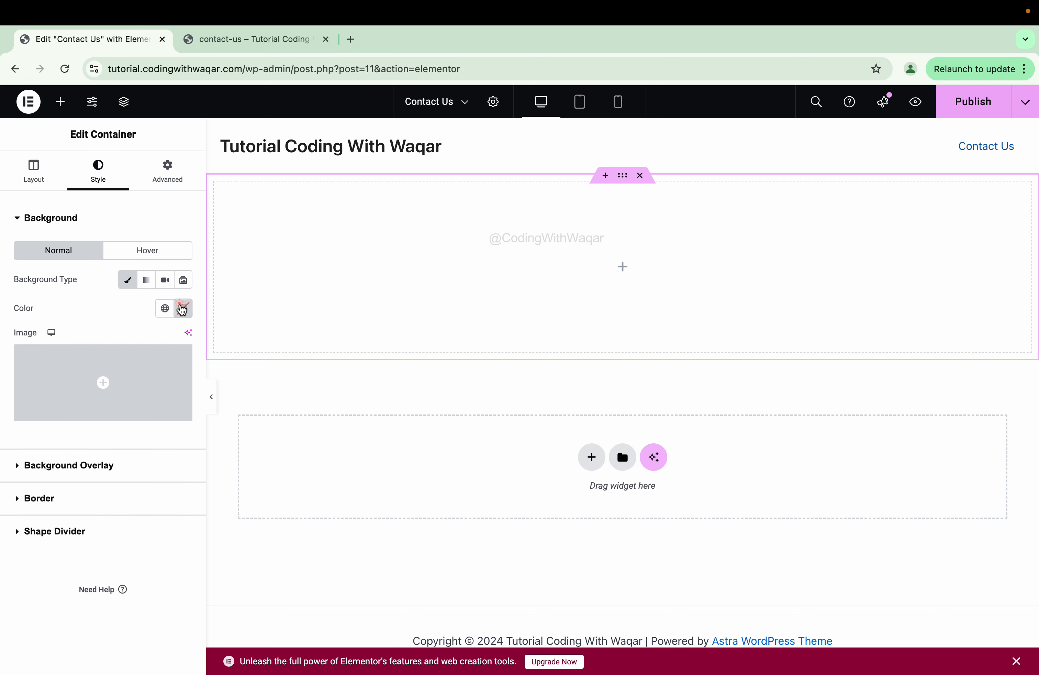
pyautogui.moveTo(131, 438); pyautogui.dragTo(140, 414)
pyautogui.moveTo(142, 475); pyautogui.dragTo(223, 476)
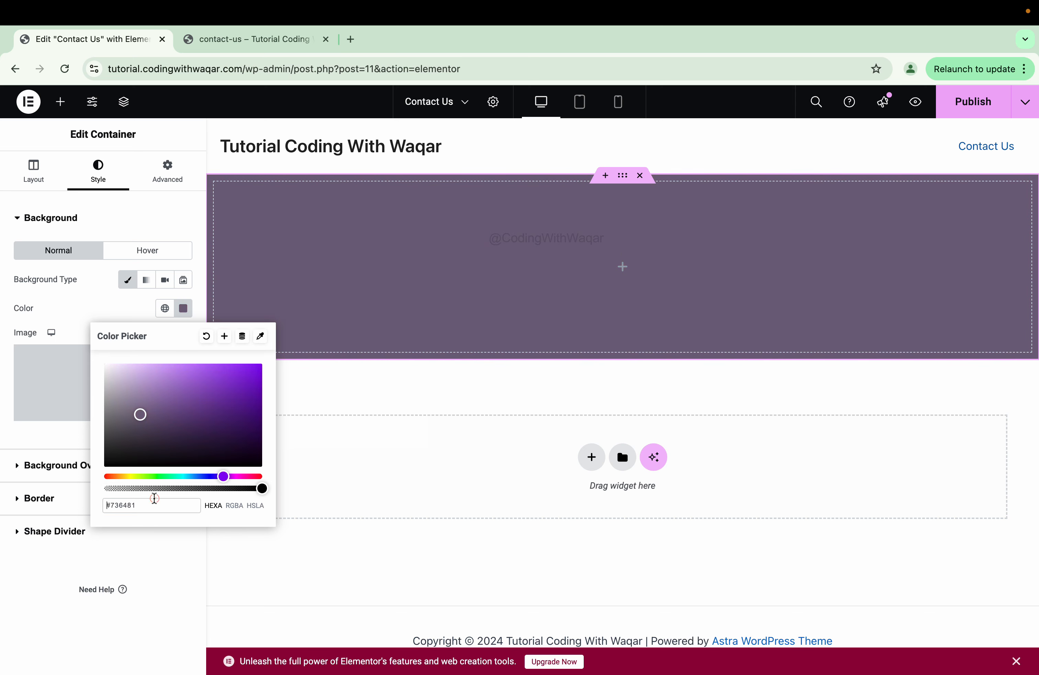
pyautogui.click(151, 499)
pyautogui.click(234, 506)
pyautogui.moveTo(127, 434); pyautogui.dragTo(26, 393)
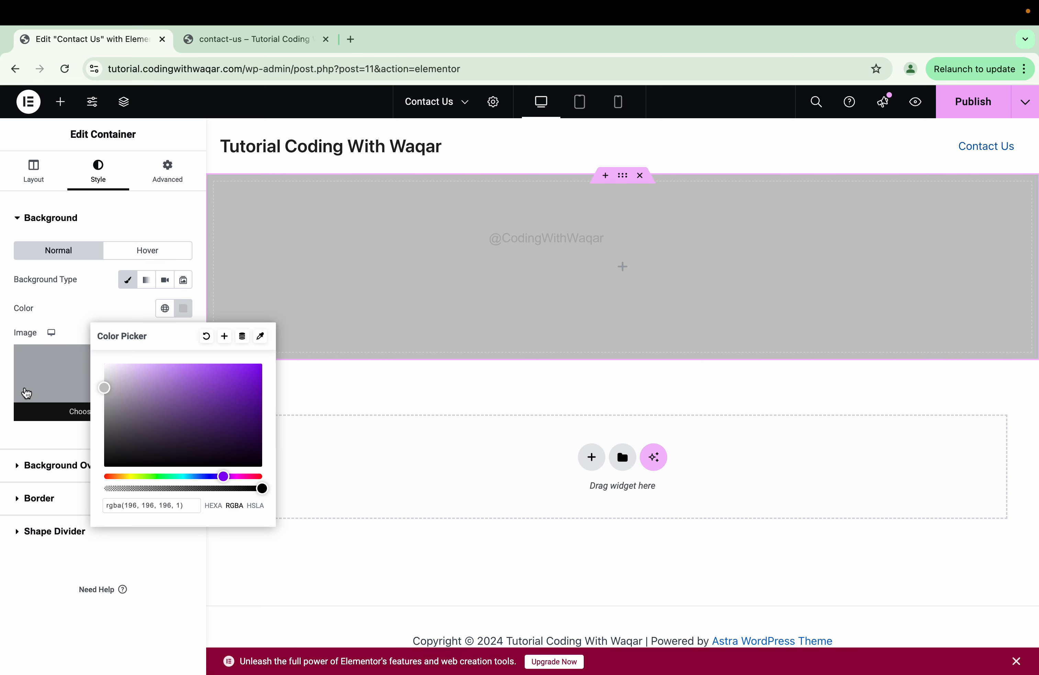
pyautogui.click(5, 324)
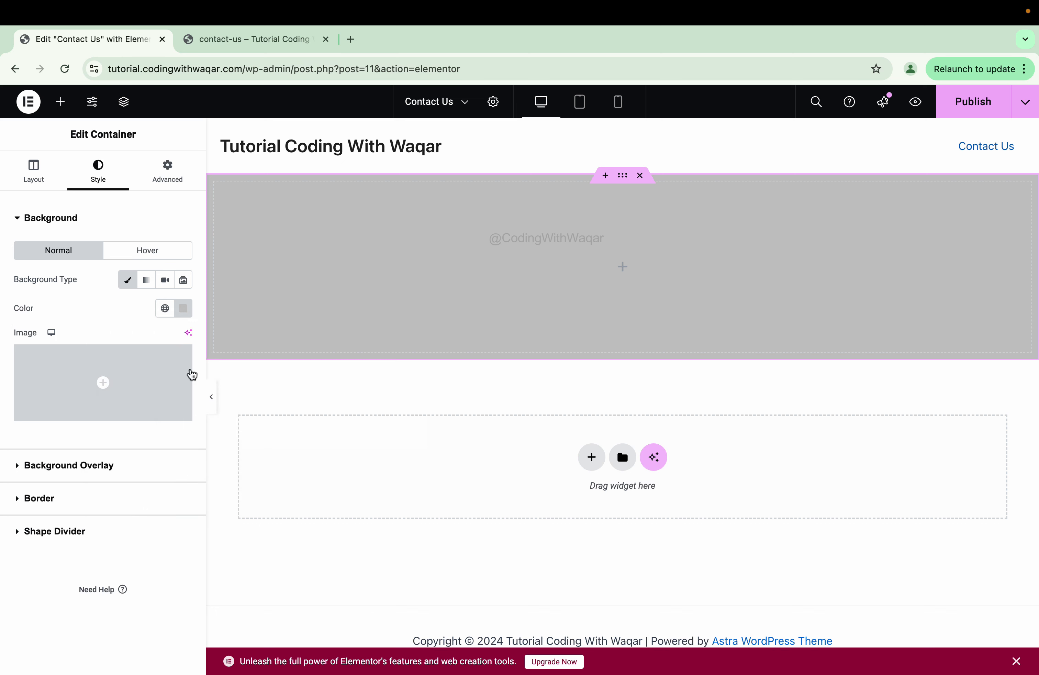
pyautogui.click(206, 397)
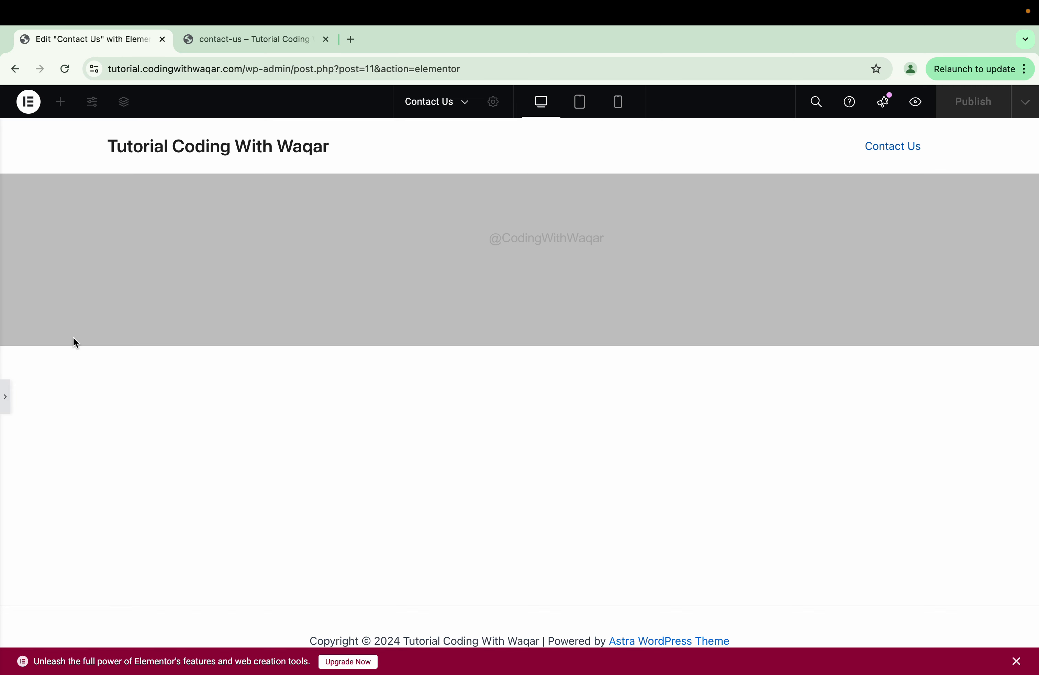
pyautogui.click(5, 397)
pyautogui.click(60, 102)
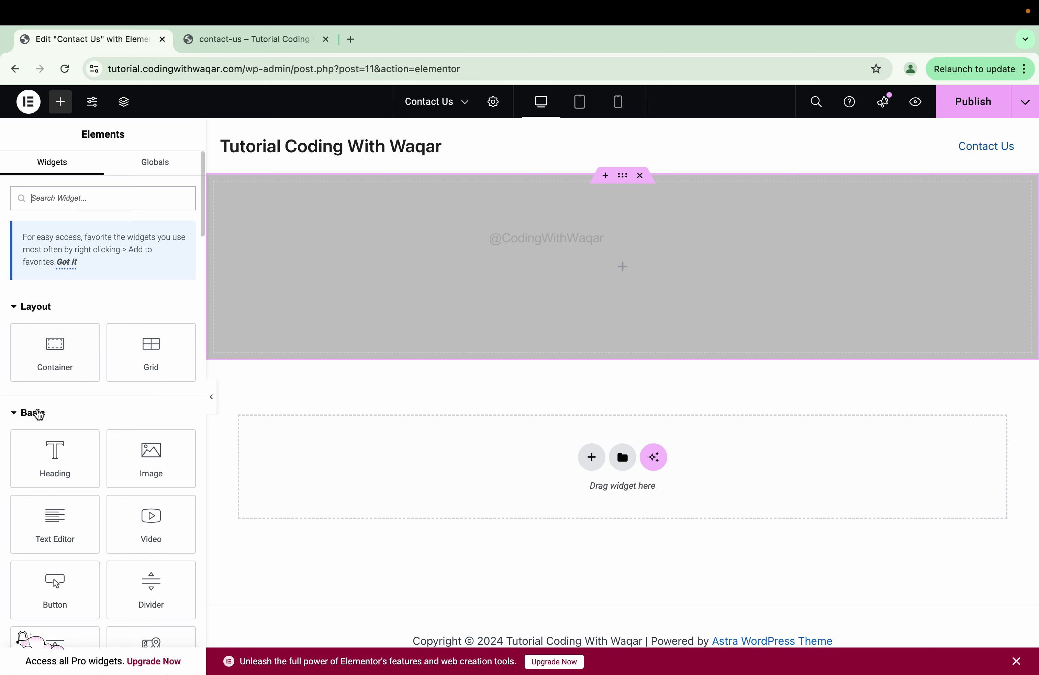
# - Drop a Heading widget into the grey container and a Divider widget below it
pyautogui.moveTo(54, 454); pyautogui.dragTo(575, 283)
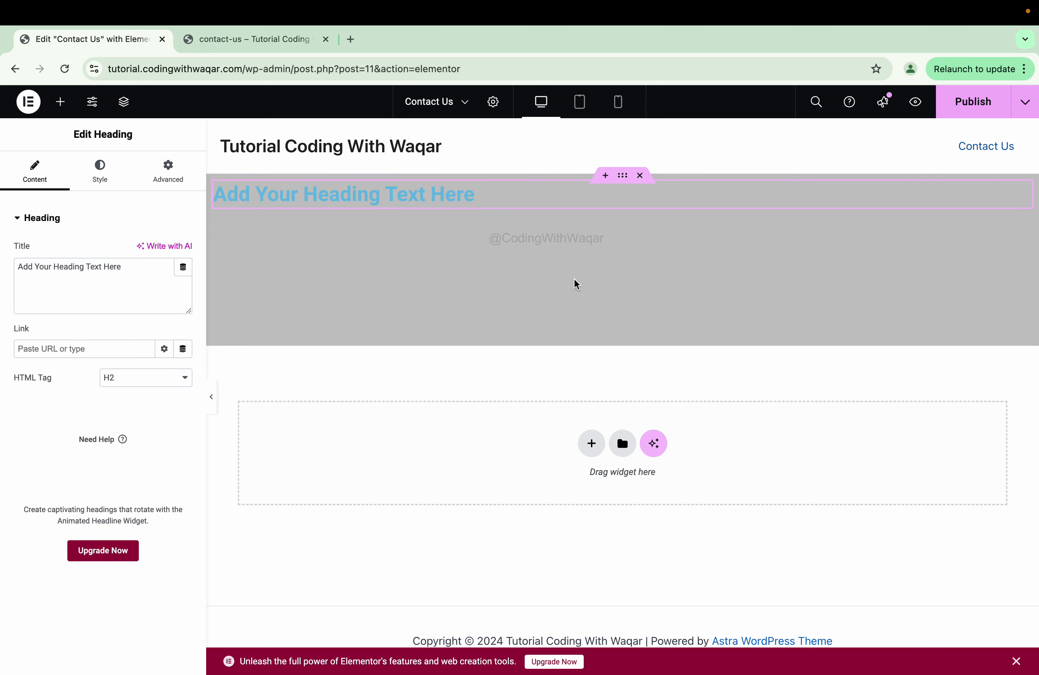
pyautogui.click(60, 105)
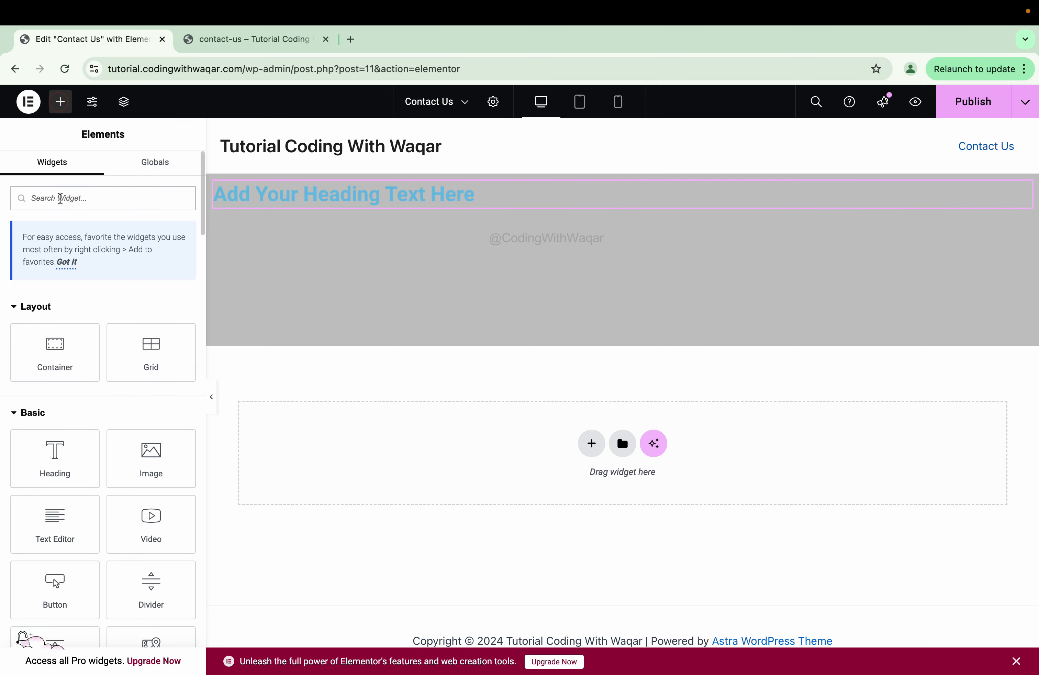
pyautogui.click(87, 206)
pyautogui.write('di')
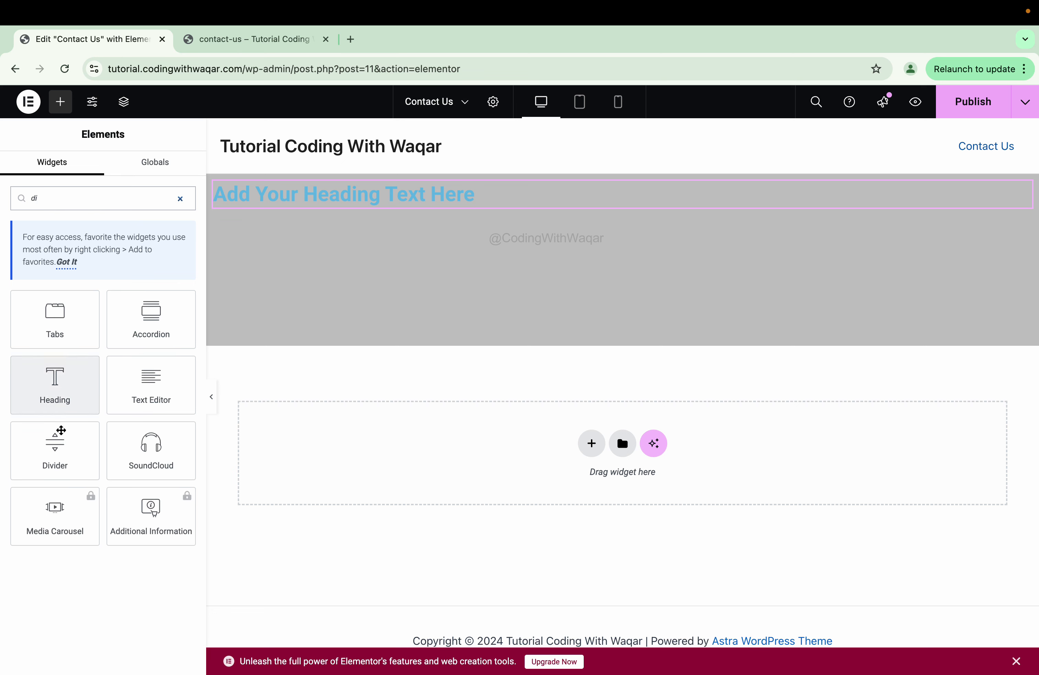
pyautogui.moveTo(55, 444); pyautogui.dragTo(348, 223)
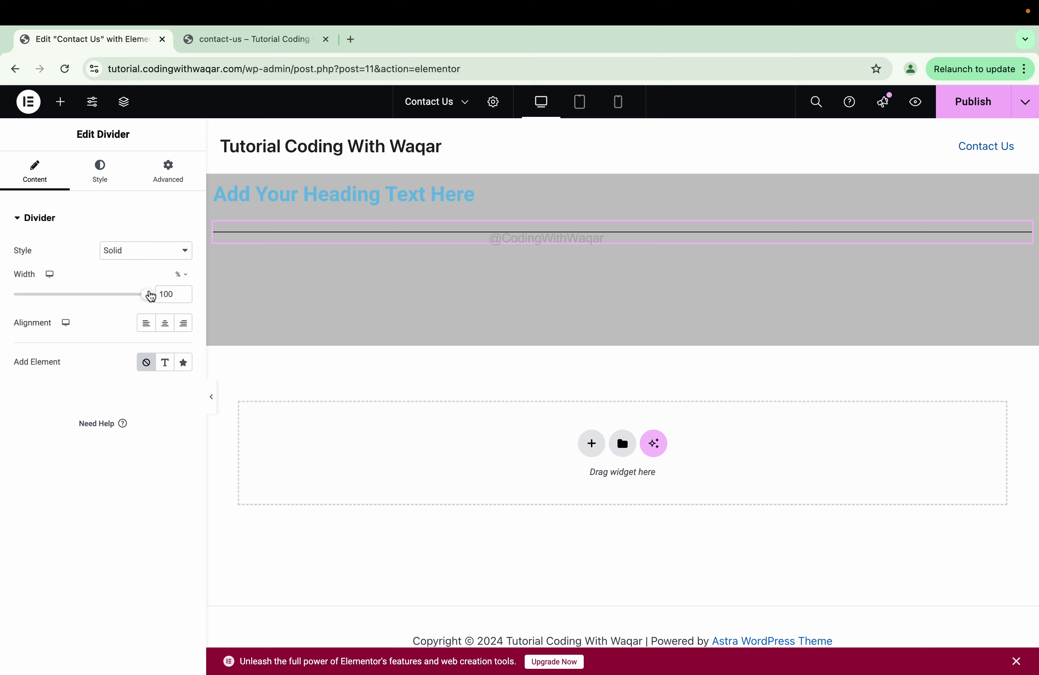
# - Make the divider 10% wide, left-aligned, with a 2 px gap
pyautogui.moveTo(149, 294); pyautogui.dragTo(28, 280)
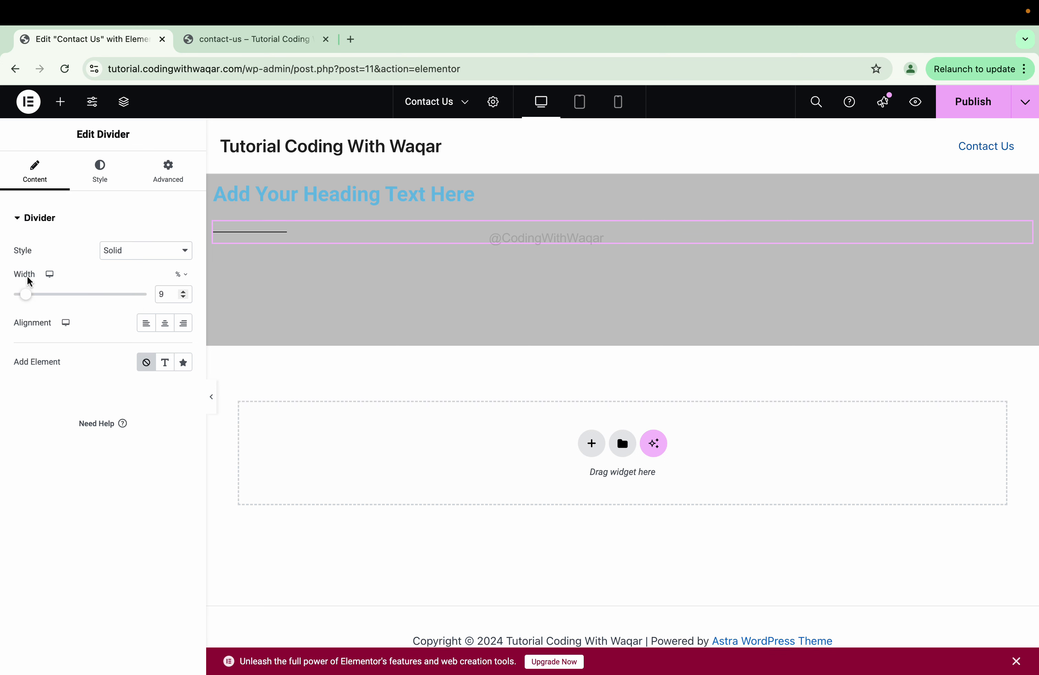
pyautogui.click(183, 291)
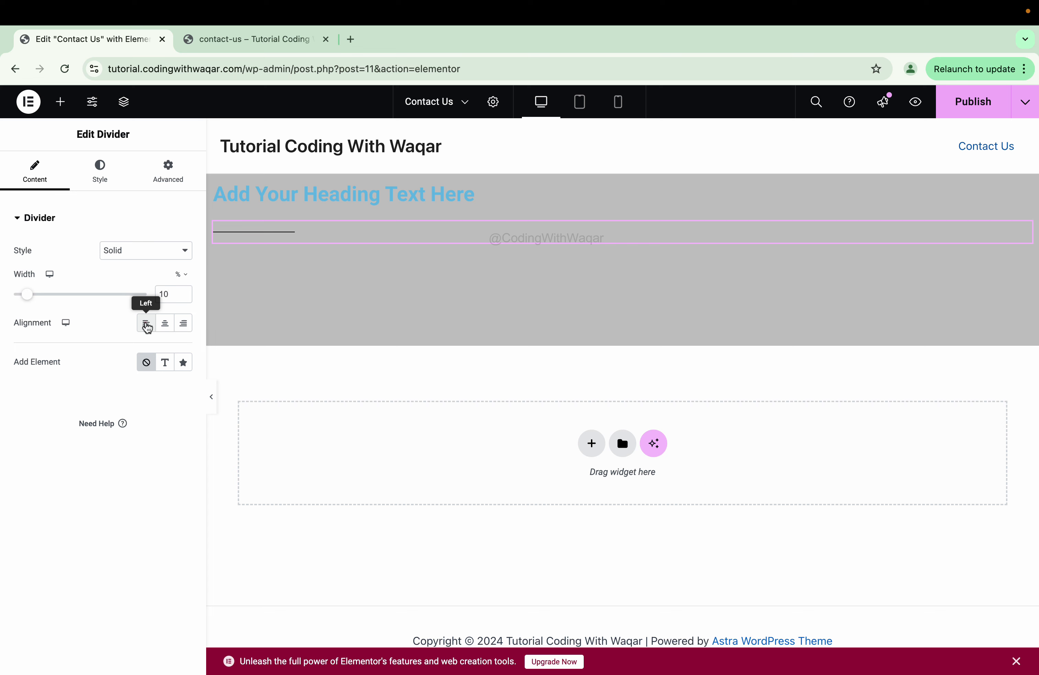
pyautogui.click(147, 324)
pyautogui.click(102, 175)
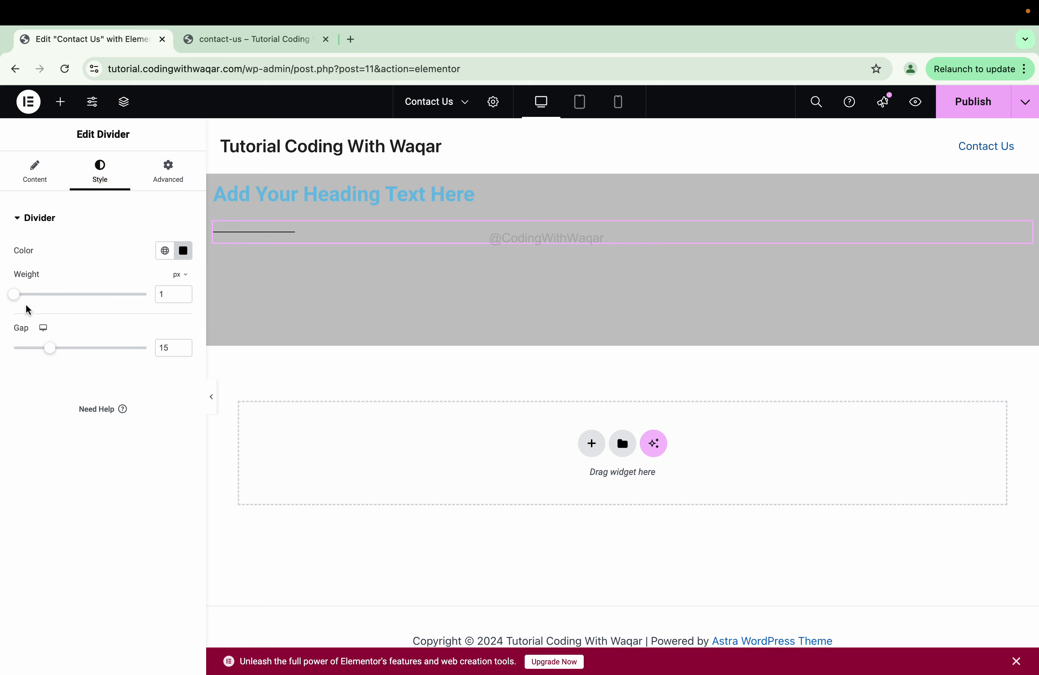
pyautogui.moveTo(47, 348); pyautogui.dragTo(5, 344)
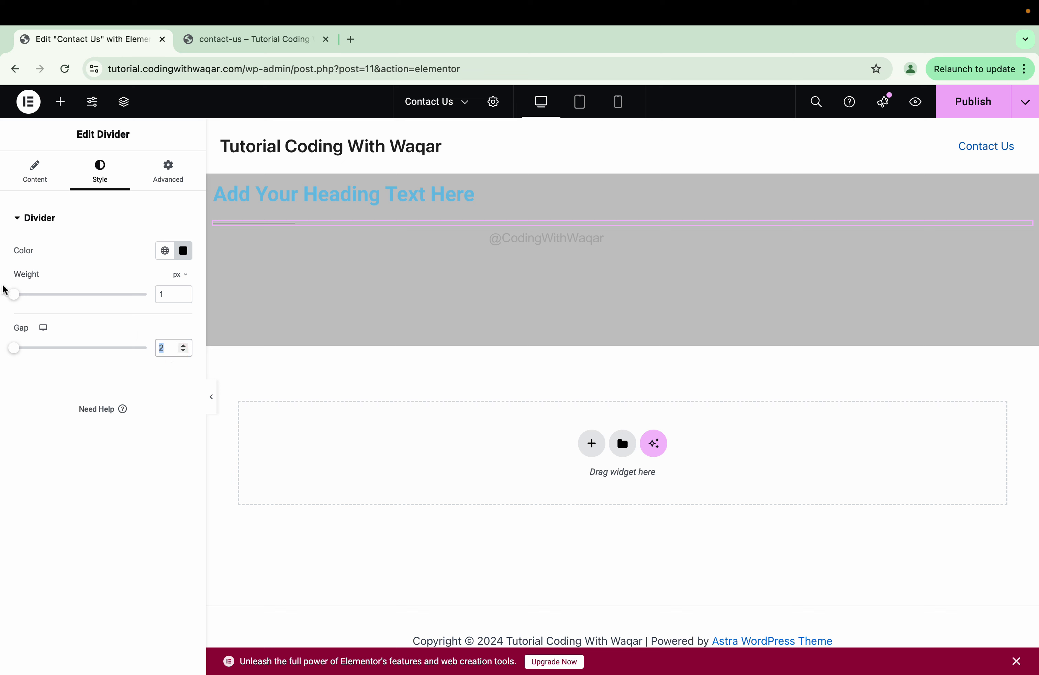
# - Give the divider a 3 px weight and a white colour
pyautogui.click(184, 291)
pyautogui.click(184, 291)
pyautogui.doubleClick(167, 293)
pyautogui.write('3')
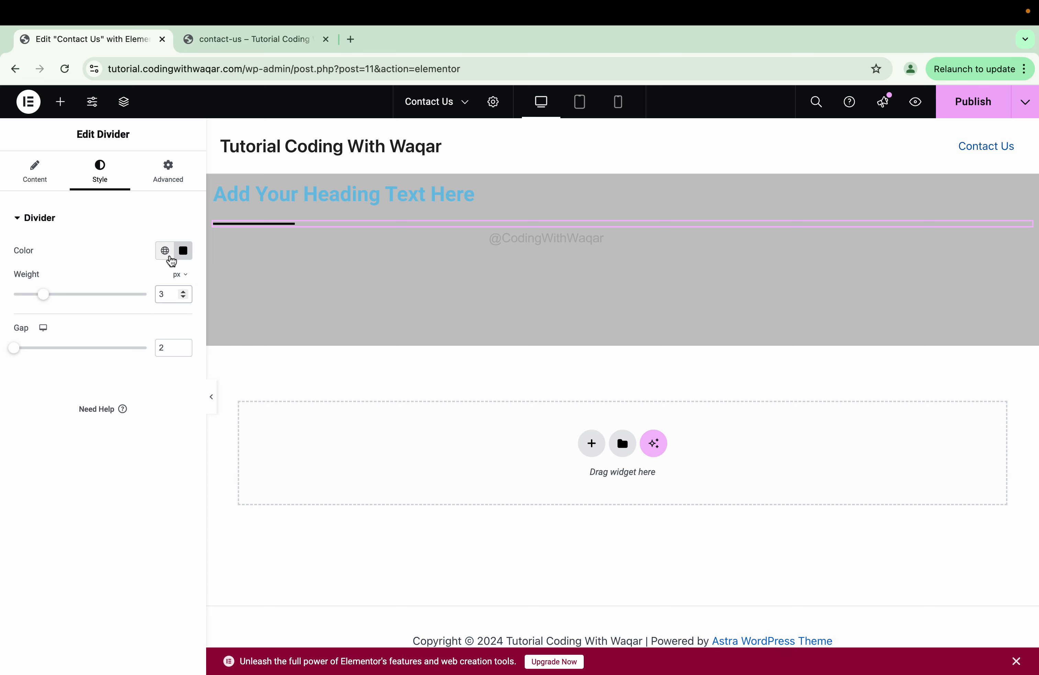
pyautogui.click(183, 250)
pyautogui.moveTo(130, 337); pyautogui.dragTo(88, 304)
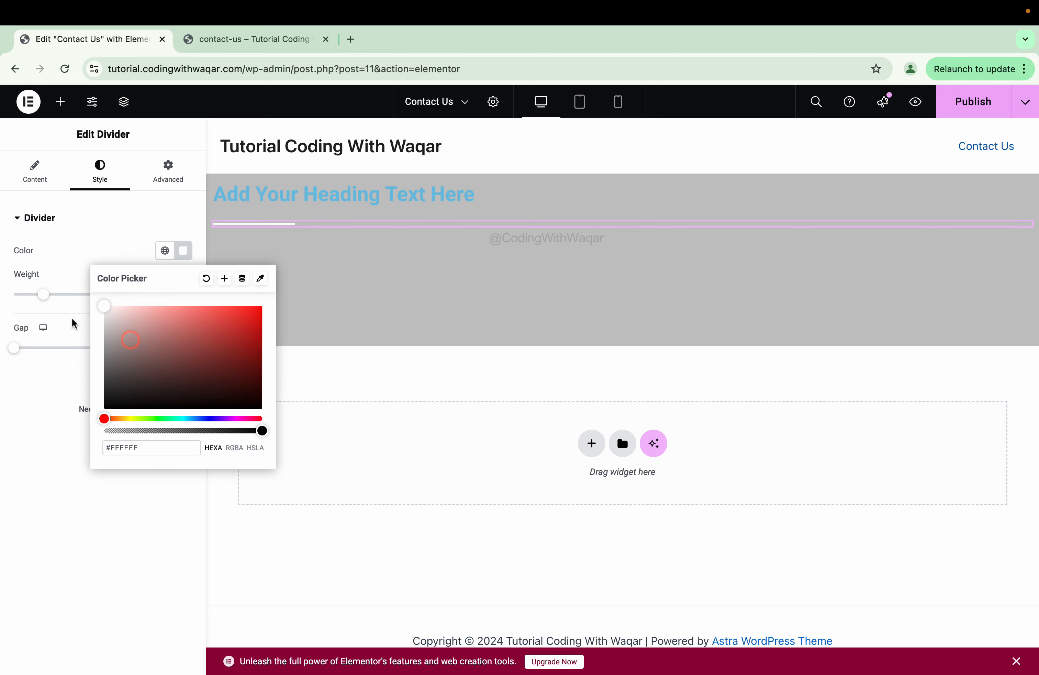
pyautogui.moveTo(257, 318); pyautogui.dragTo(260, 304)
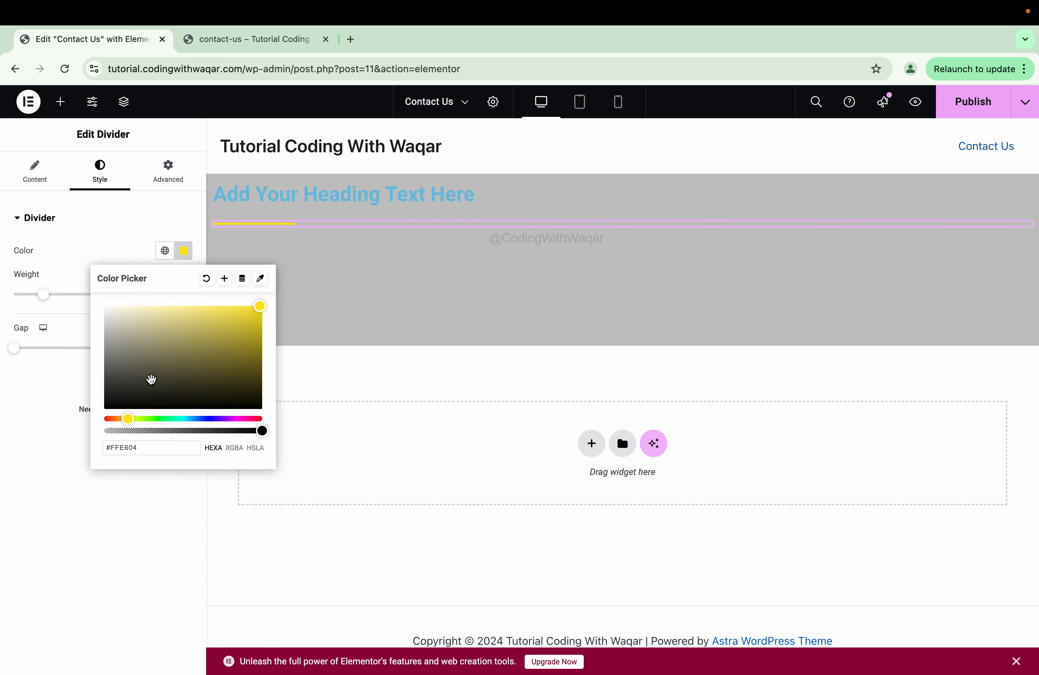
pyautogui.moveTo(151, 379); pyautogui.dragTo(98, 302)
pyautogui.click(183, 250)
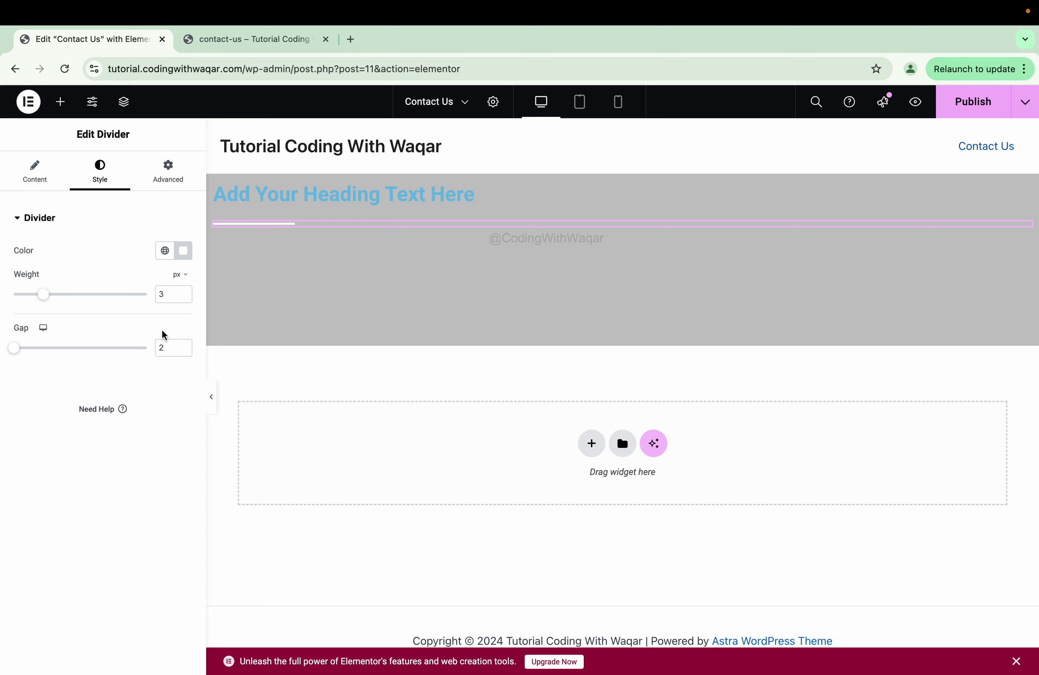
# - Replace the placeholder heading with 'Contat Us' and set its HTML tag to H1
pyautogui.click(260, 190)
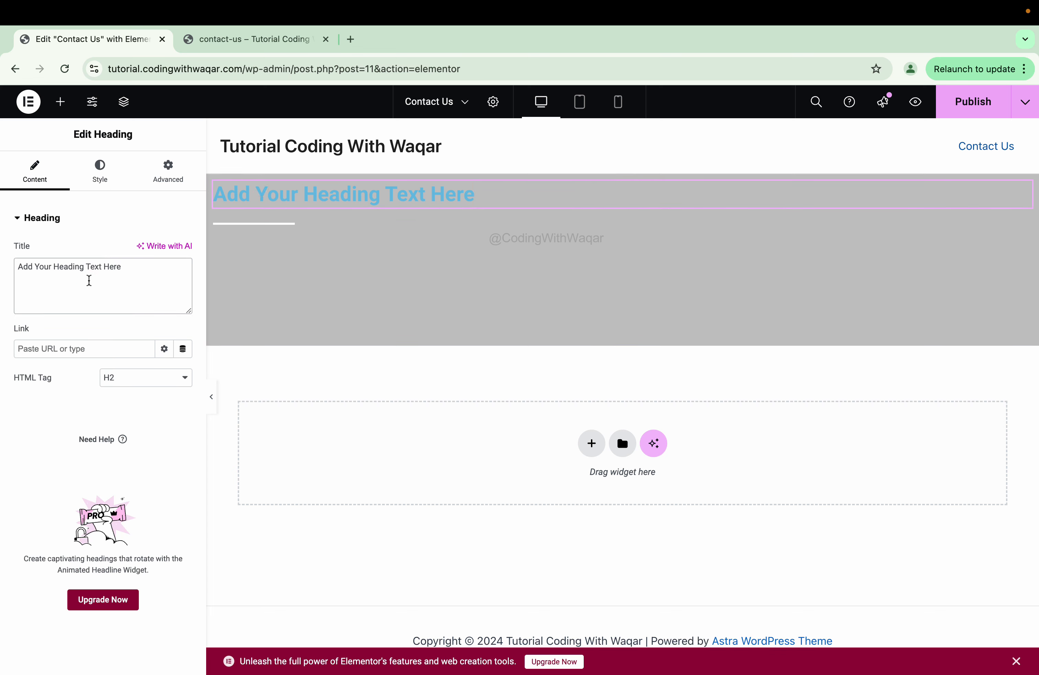
pyautogui.press('super+a')
pyautogui.press('BackSpace')
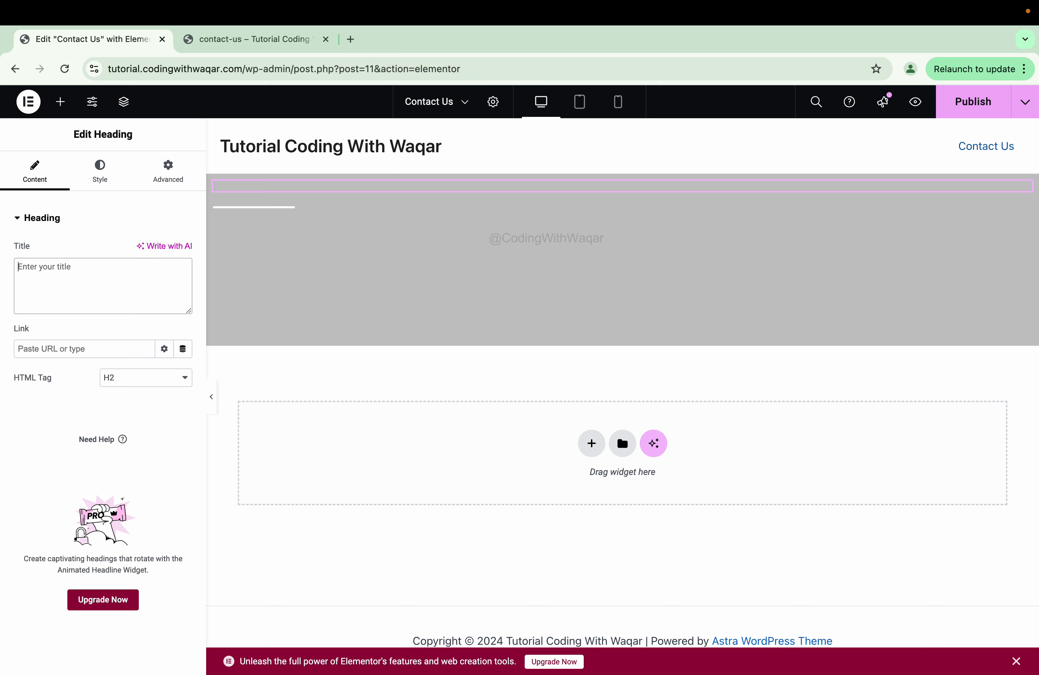
pyautogui.write('Con')
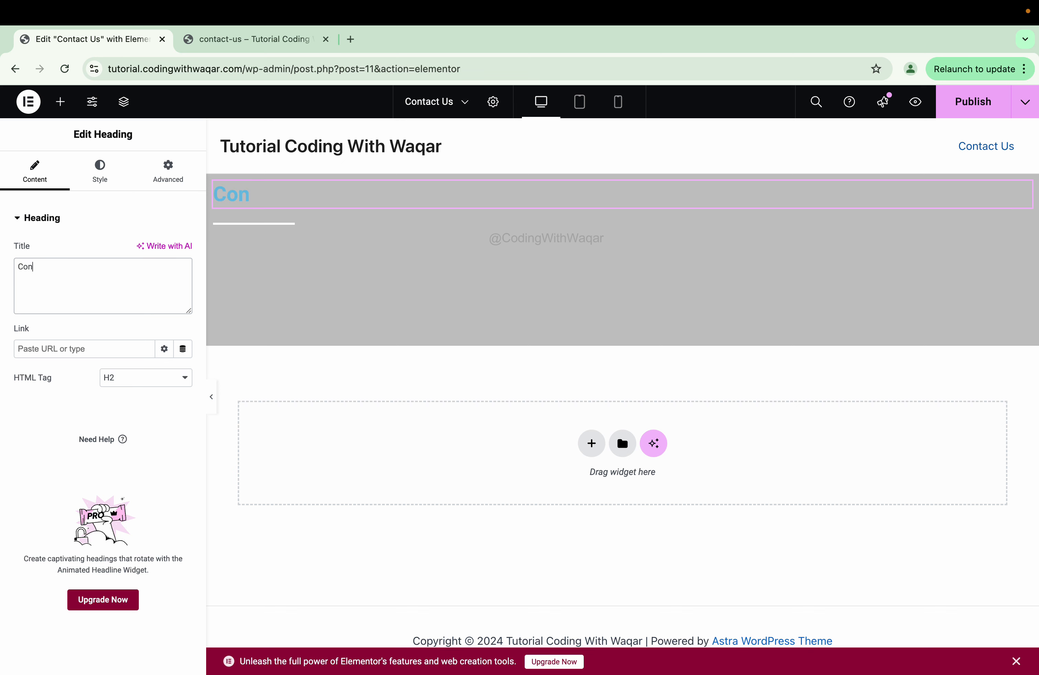
pyautogui.write('tat Us')
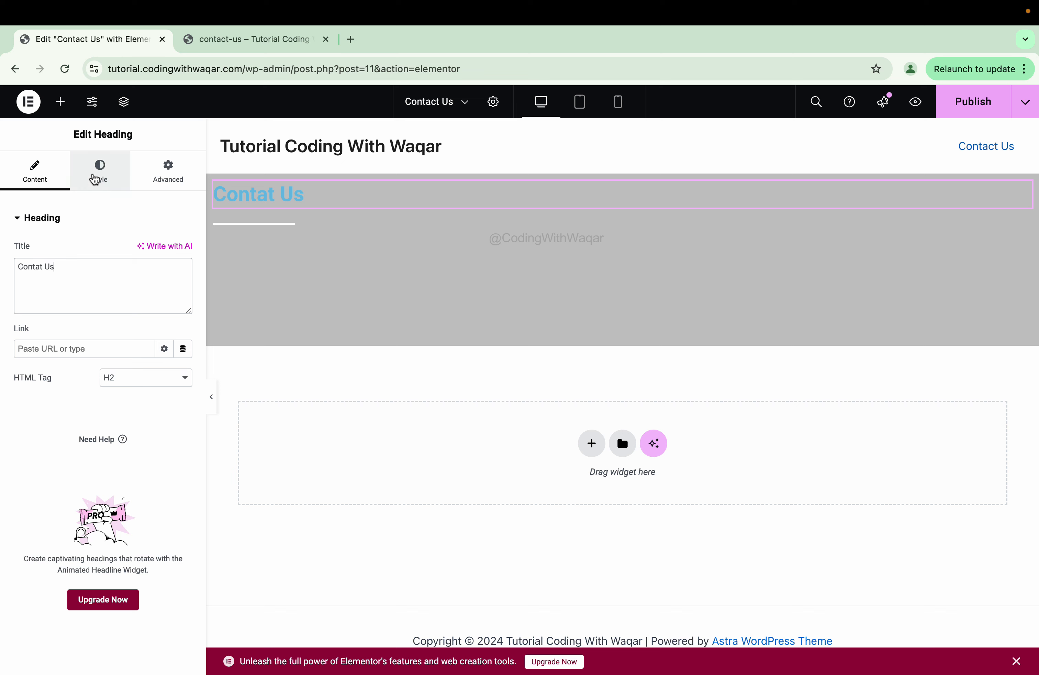
pyautogui.click(142, 386)
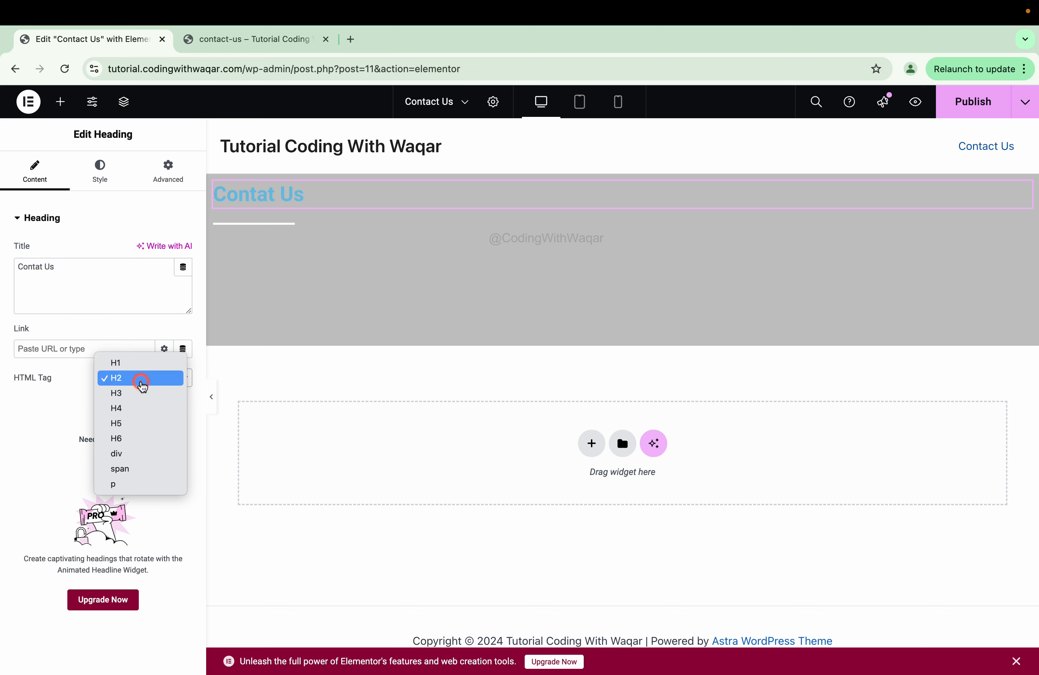
pyautogui.click(133, 363)
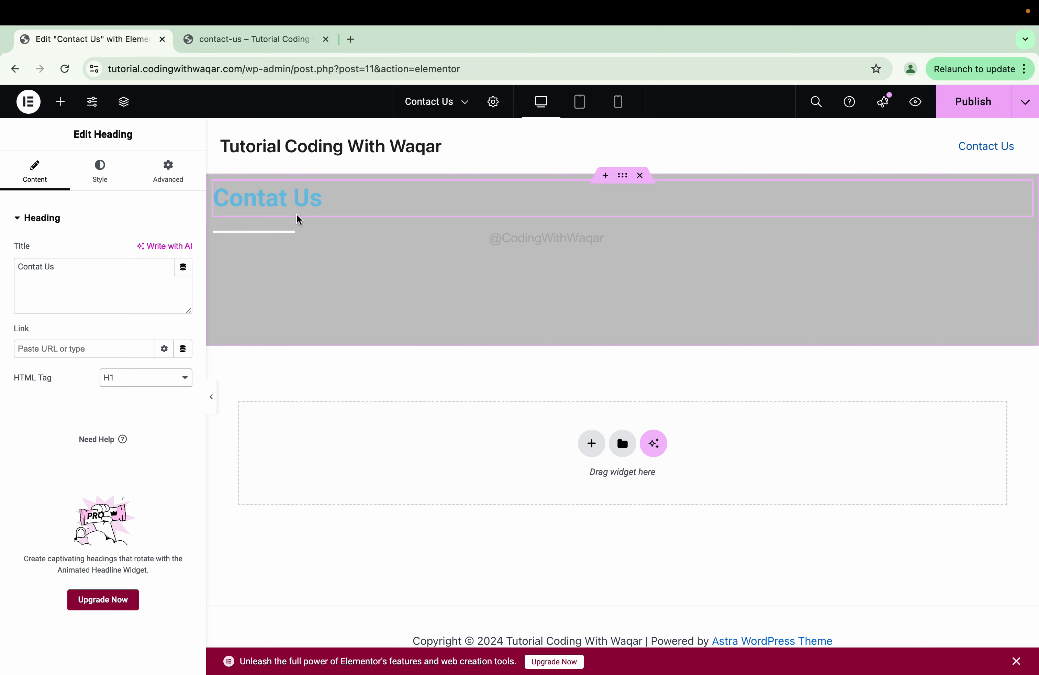
# - Set the heading colour to #FFFFFF and add a text shadow with blur 10
pyautogui.click(100, 173)
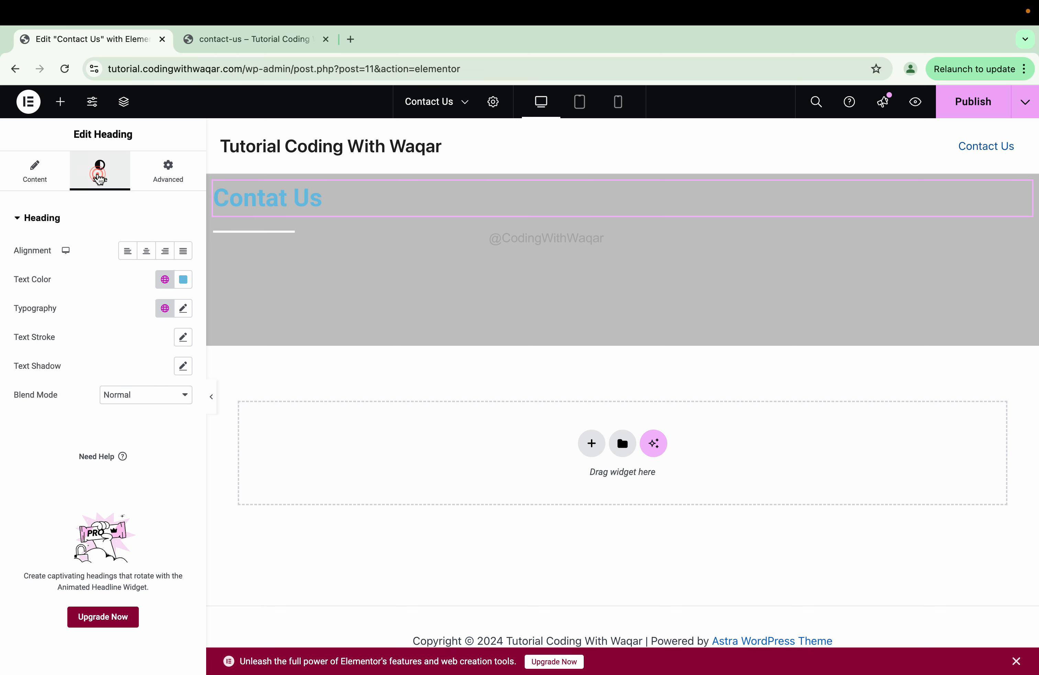
pyautogui.click(183, 279)
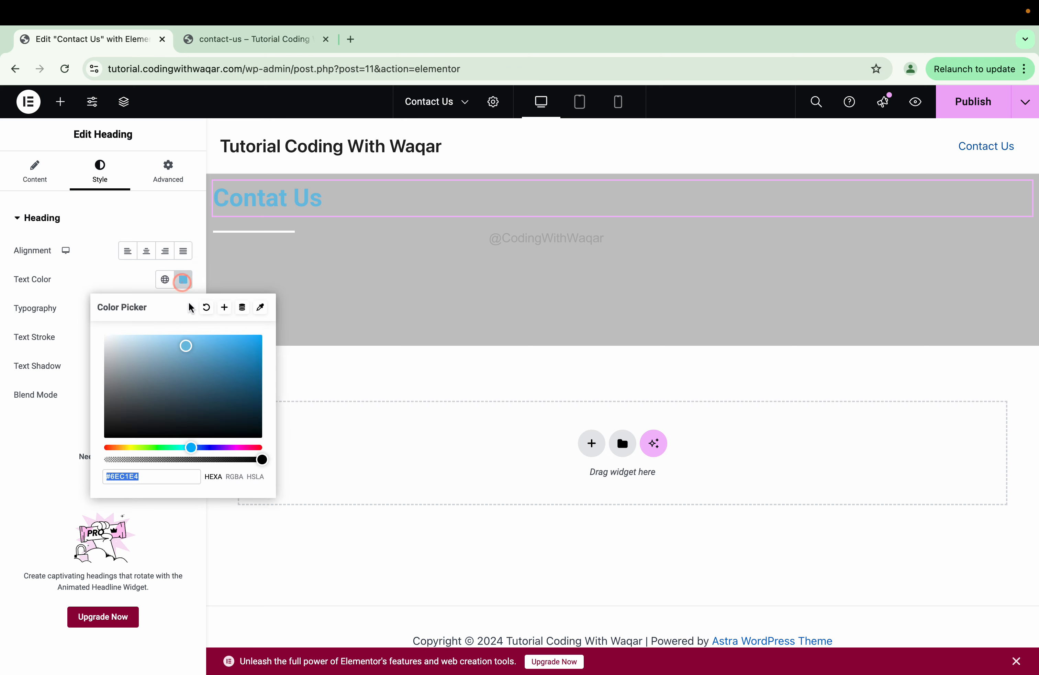
pyautogui.write('#FFFFFF')
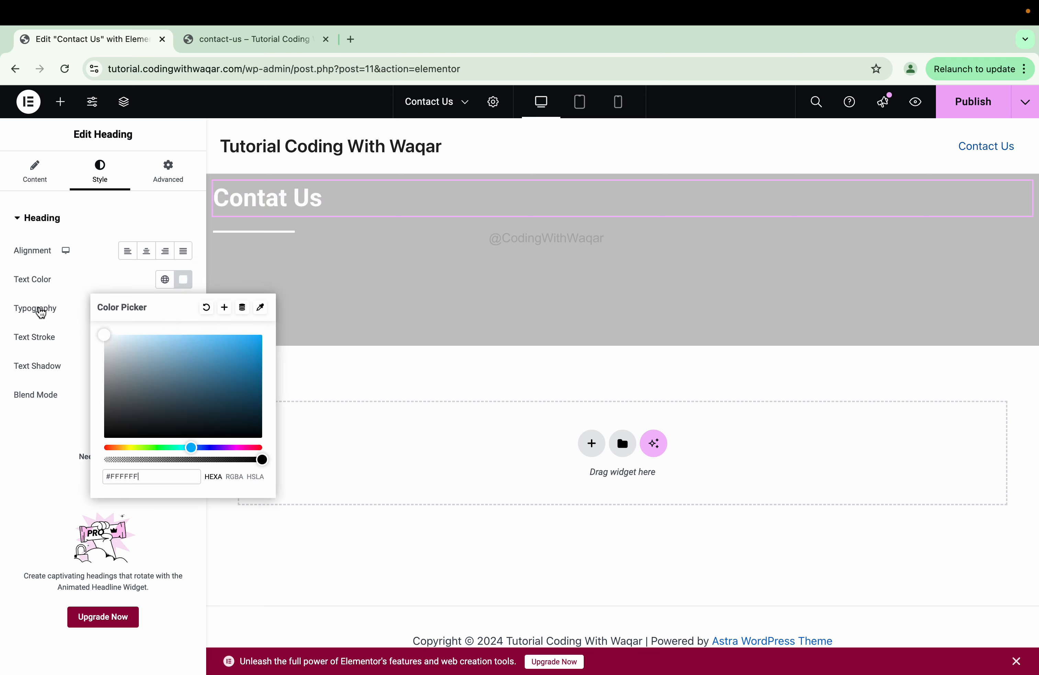
pyautogui.click(64, 289)
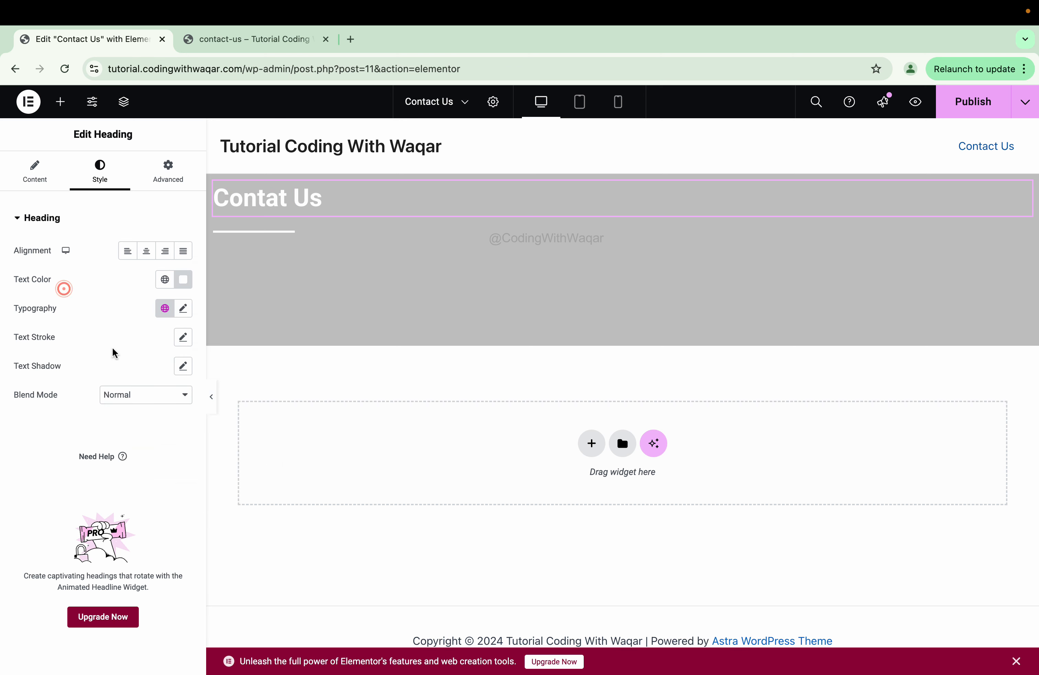
pyautogui.click(183, 367)
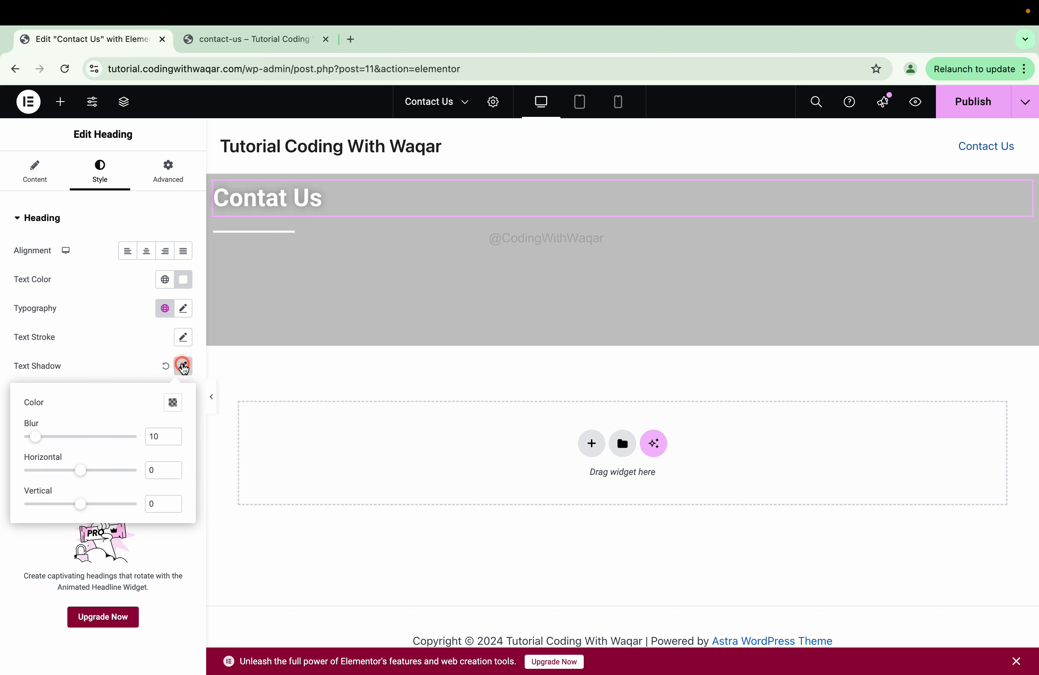
pyautogui.click(234, 232)
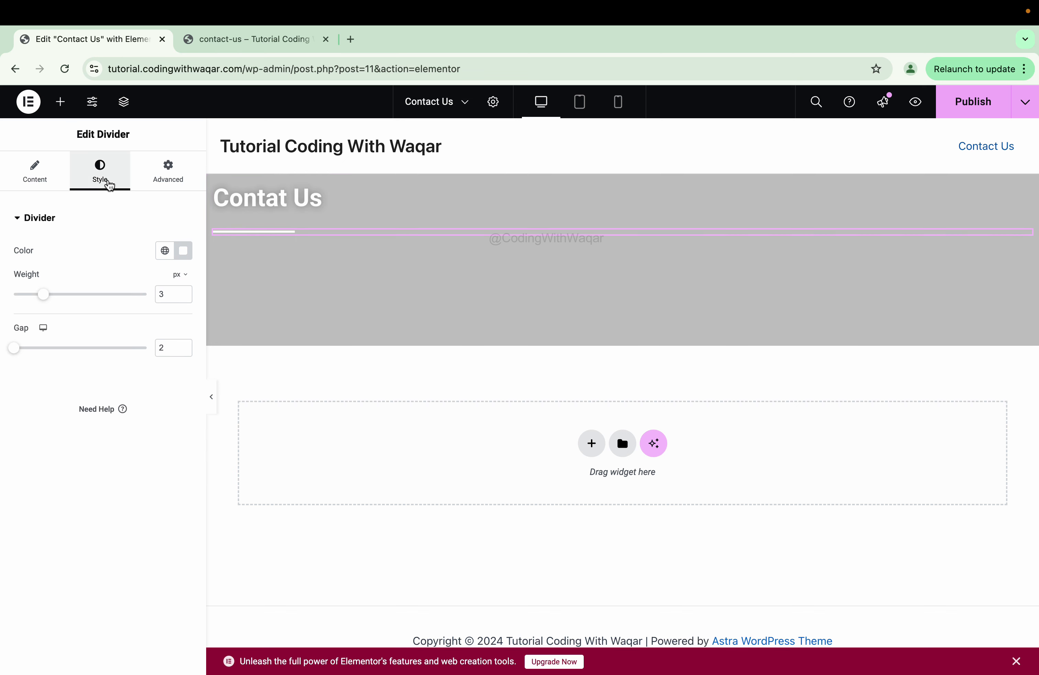
pyautogui.click(163, 182)
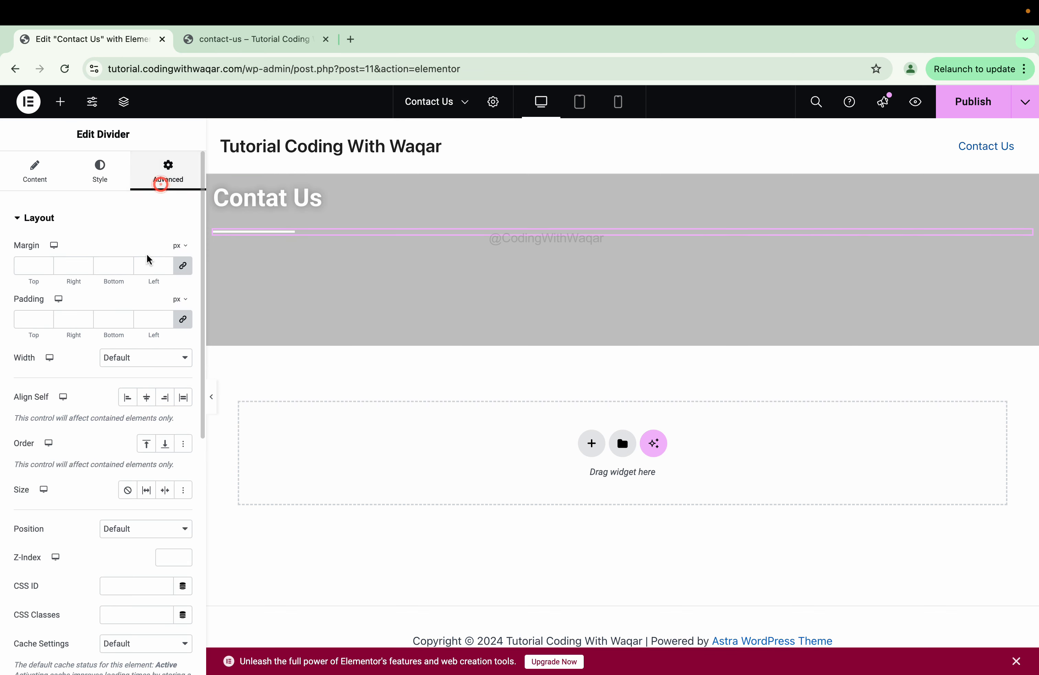
pyautogui.scroll(-10, 91, 369)
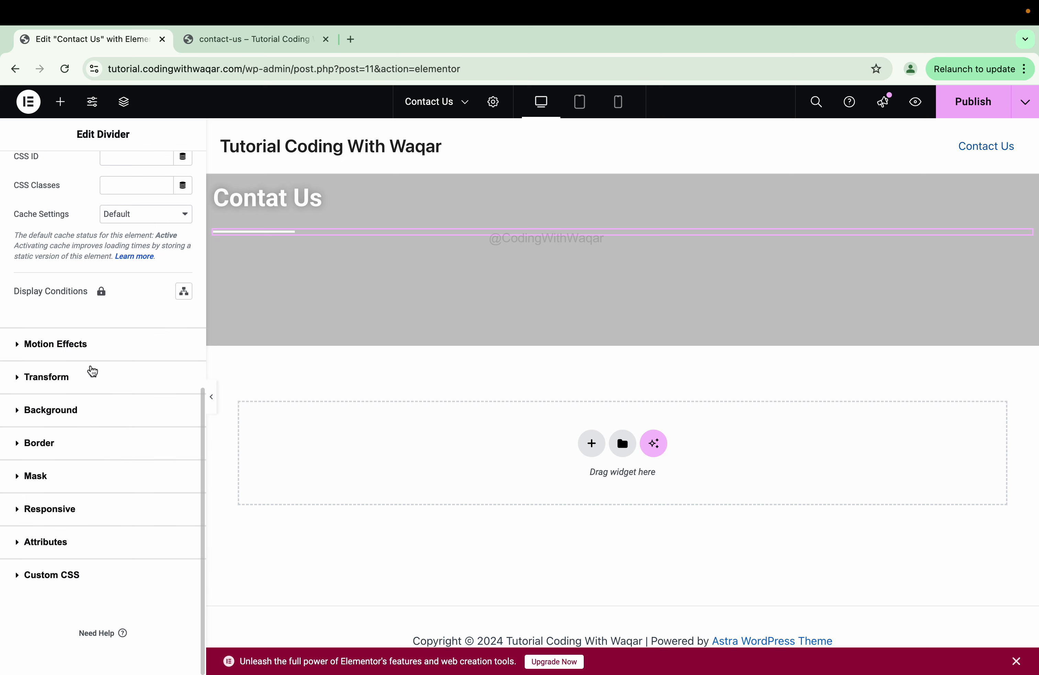
pyautogui.click(31, 447)
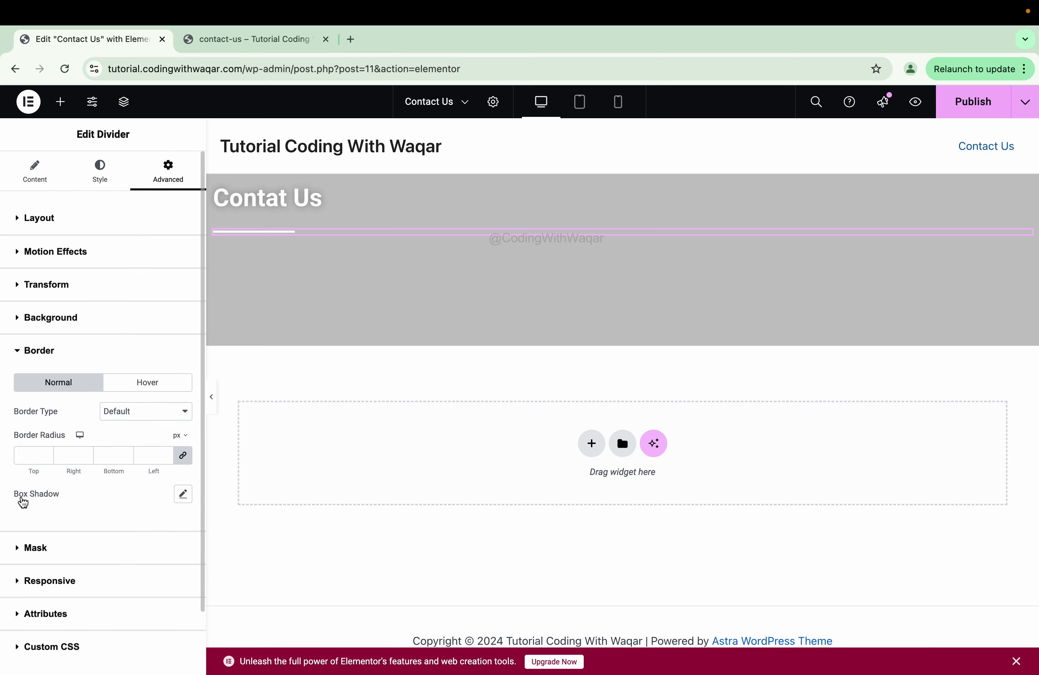
pyautogui.click(183, 495)
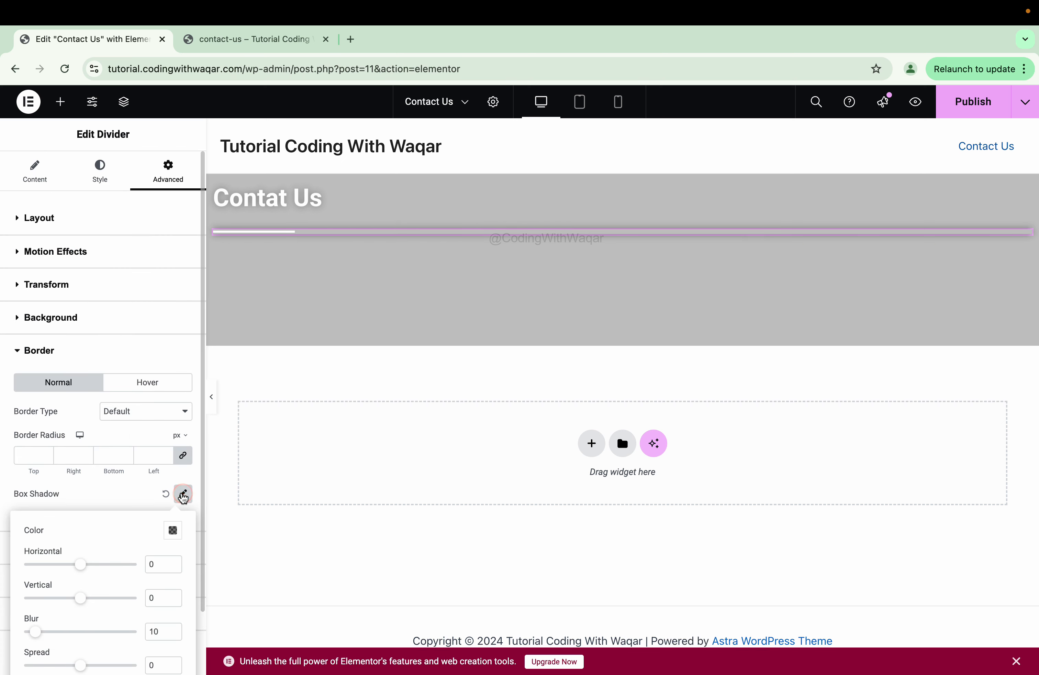
pyautogui.click(209, 398)
pyautogui.click(209, 399)
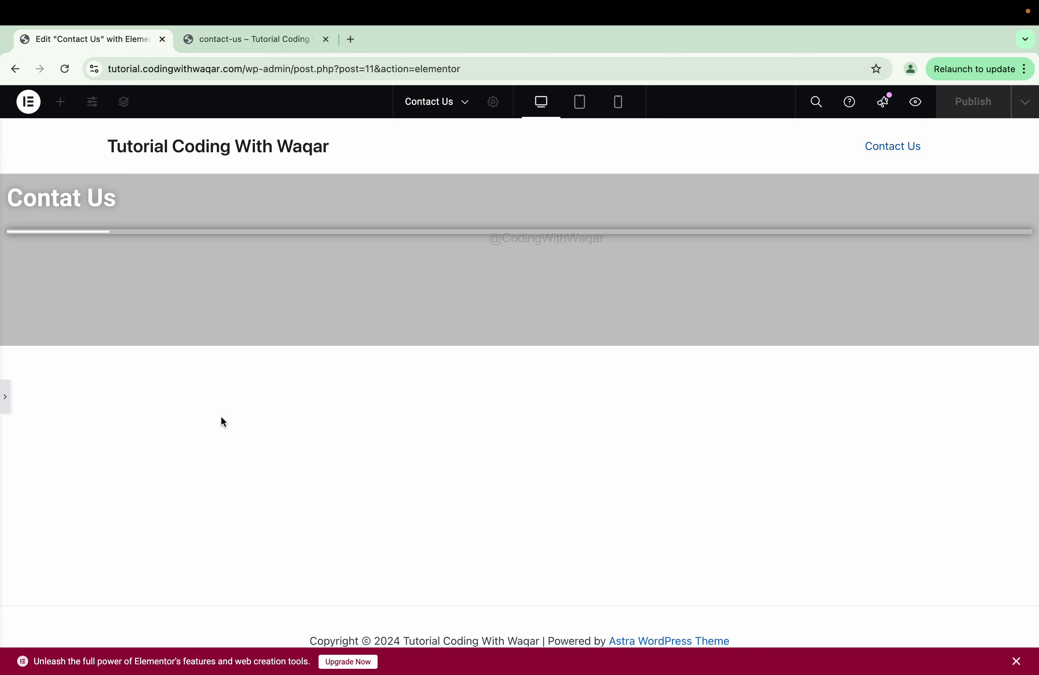
pyautogui.click(8, 407)
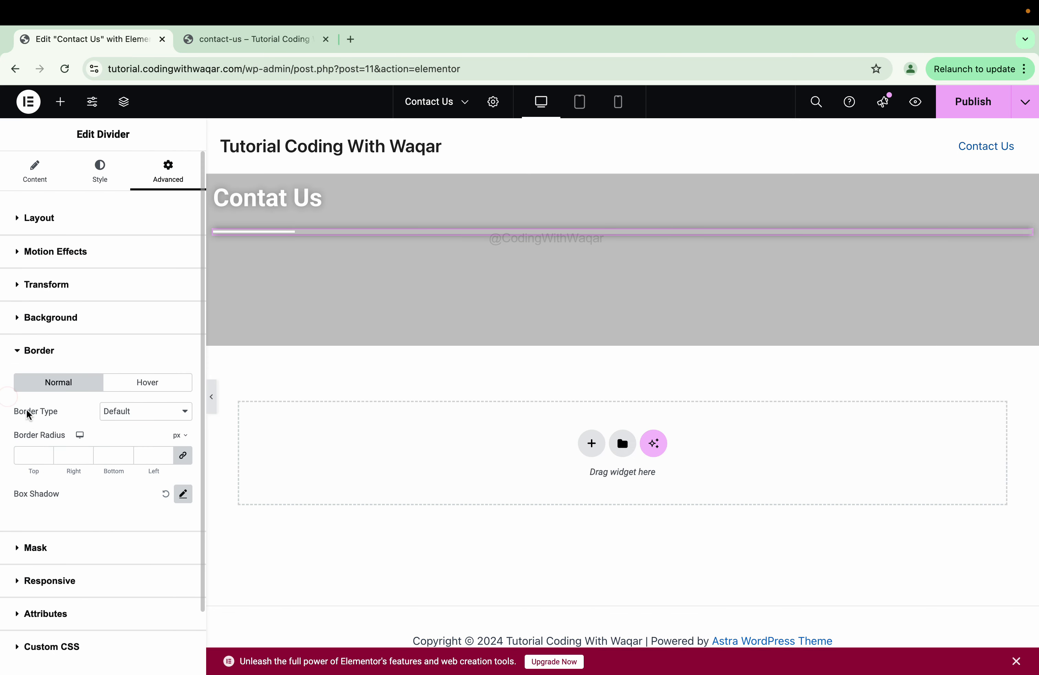
pyautogui.click(164, 495)
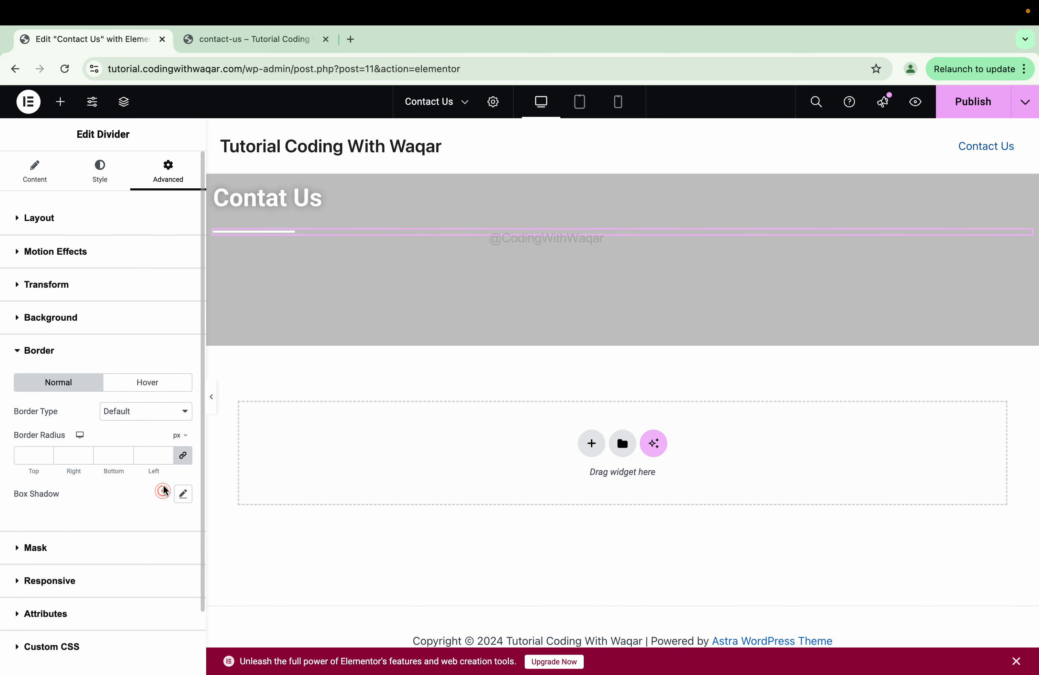
pyautogui.click(40, 177)
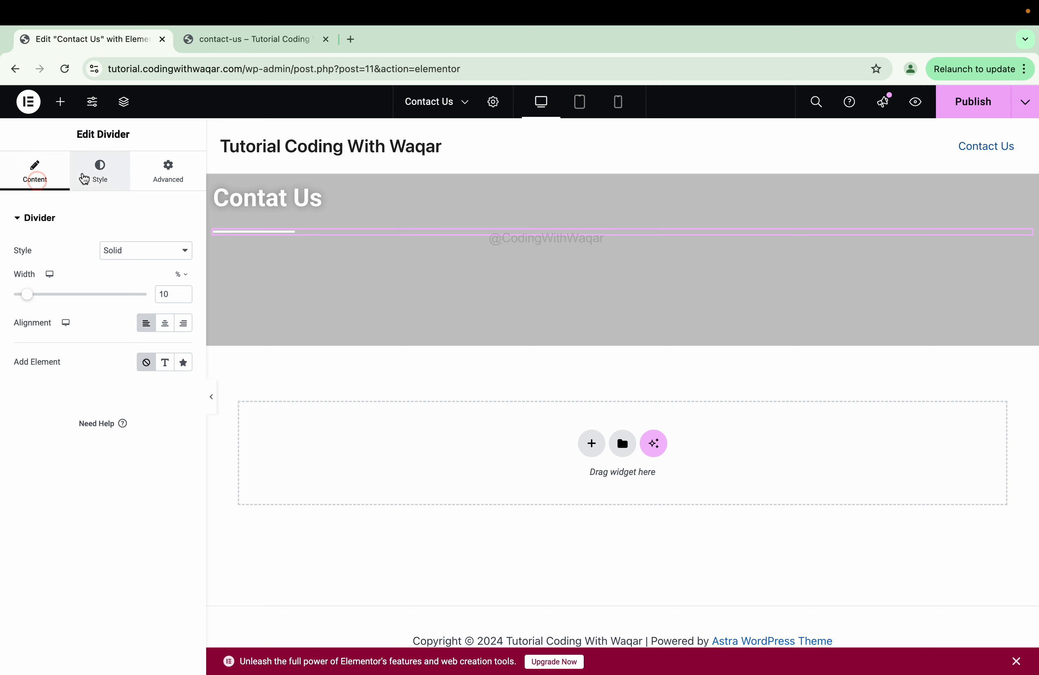
pyautogui.click(92, 170)
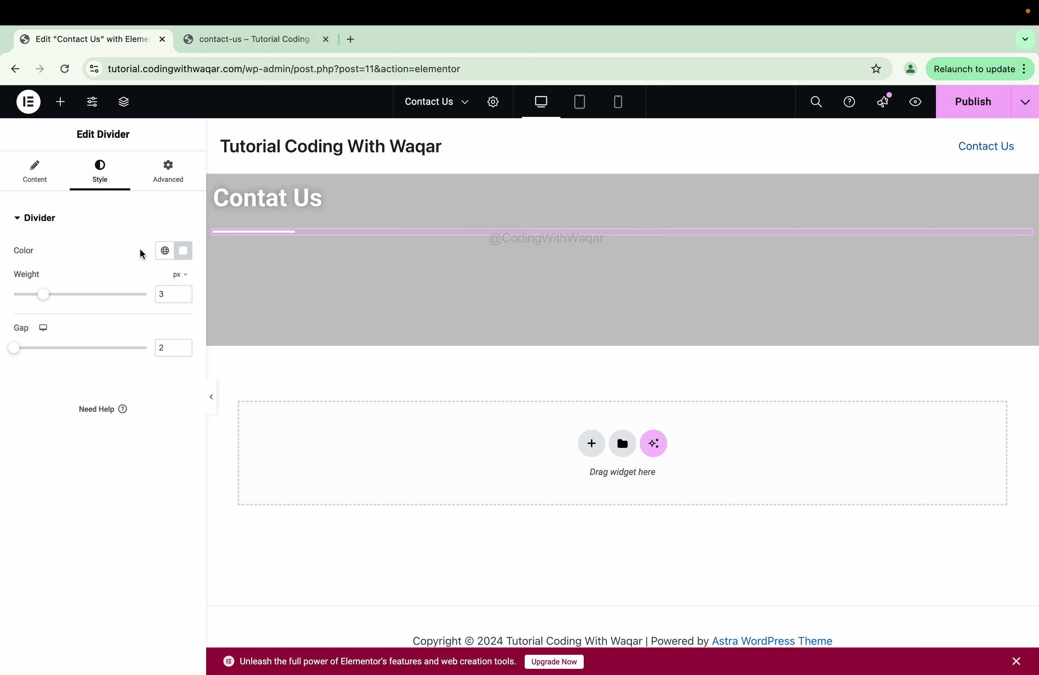
pyautogui.click(181, 254)
pyautogui.moveTo(133, 357); pyautogui.dragTo(55, 286)
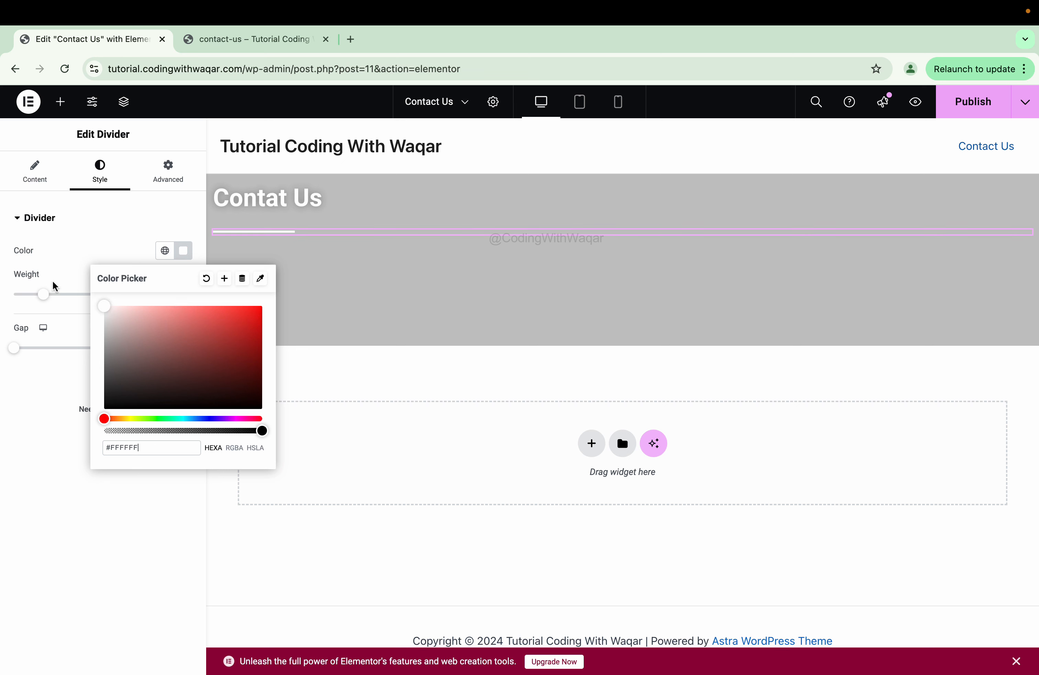
pyautogui.click(23, 412)
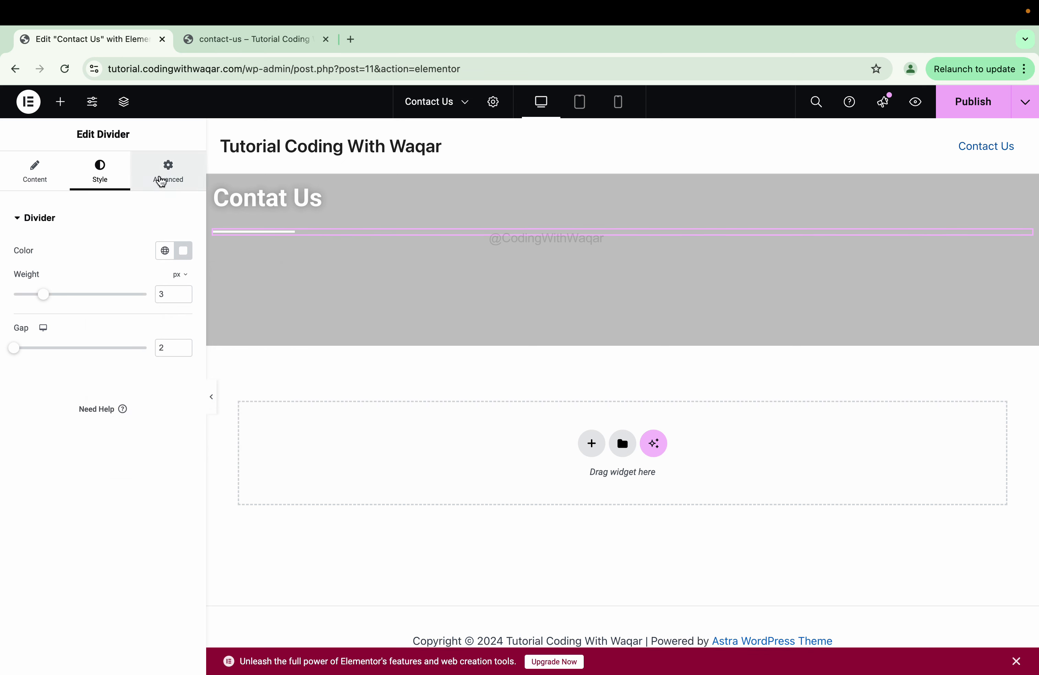
# - Unlink the divider's margins and set its top margin to -10 px
pyautogui.click(165, 184)
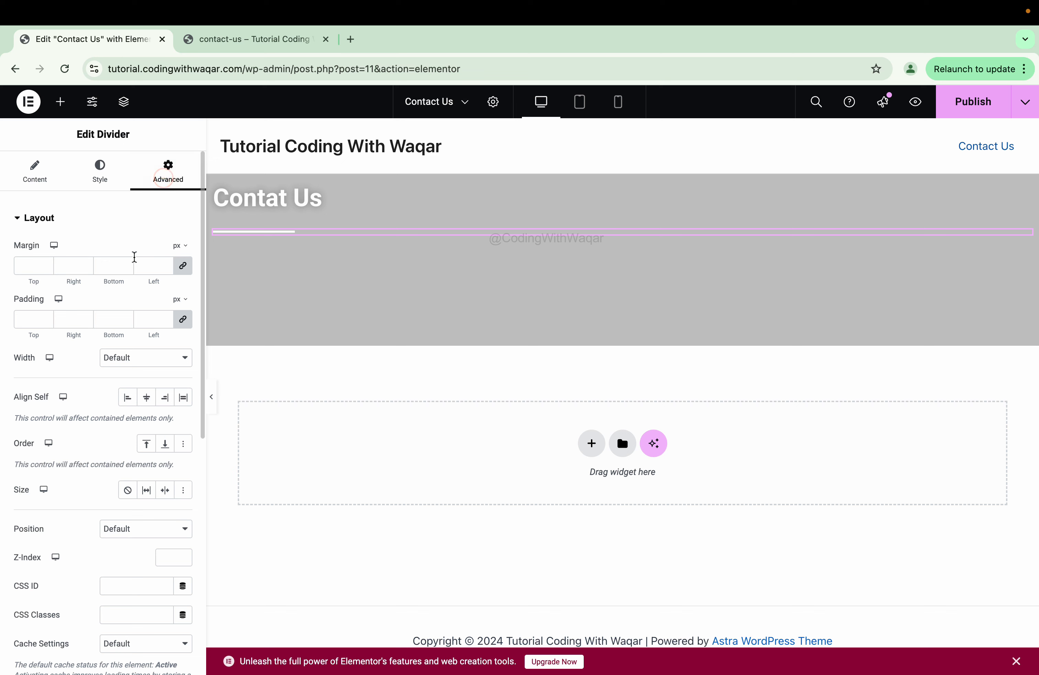
pyautogui.click(183, 268)
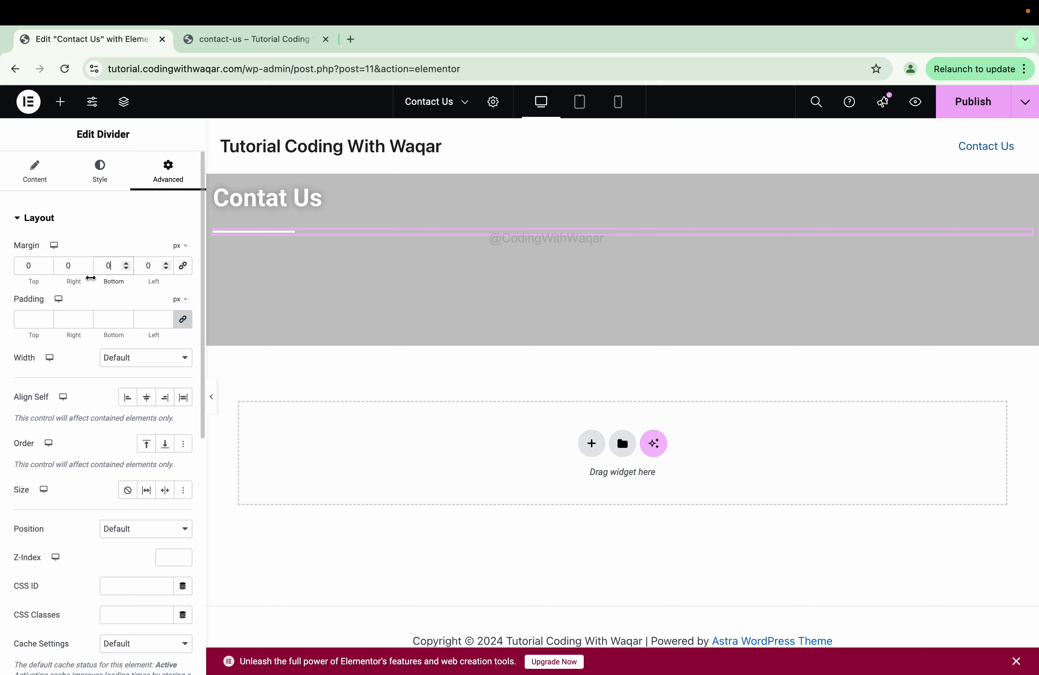
pyautogui.moveTo(46, 270); pyautogui.dragTo(46, 270)
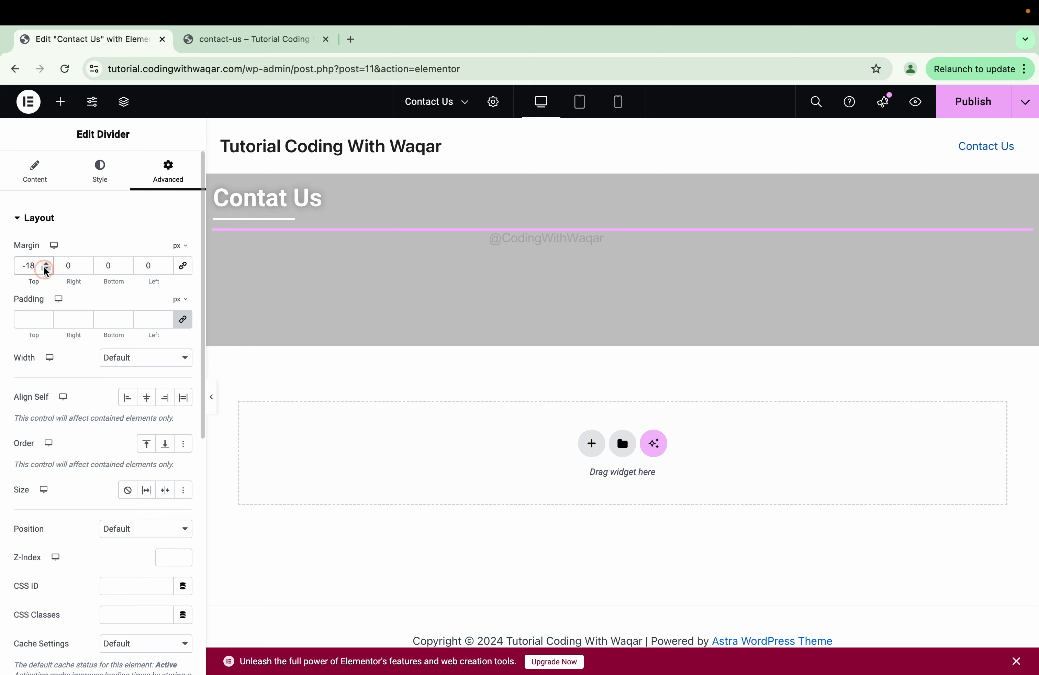
pyautogui.click(45, 266)
pyautogui.click(46, 266)
pyautogui.click(46, 265)
pyautogui.click(46, 265)
pyautogui.click(45, 263)
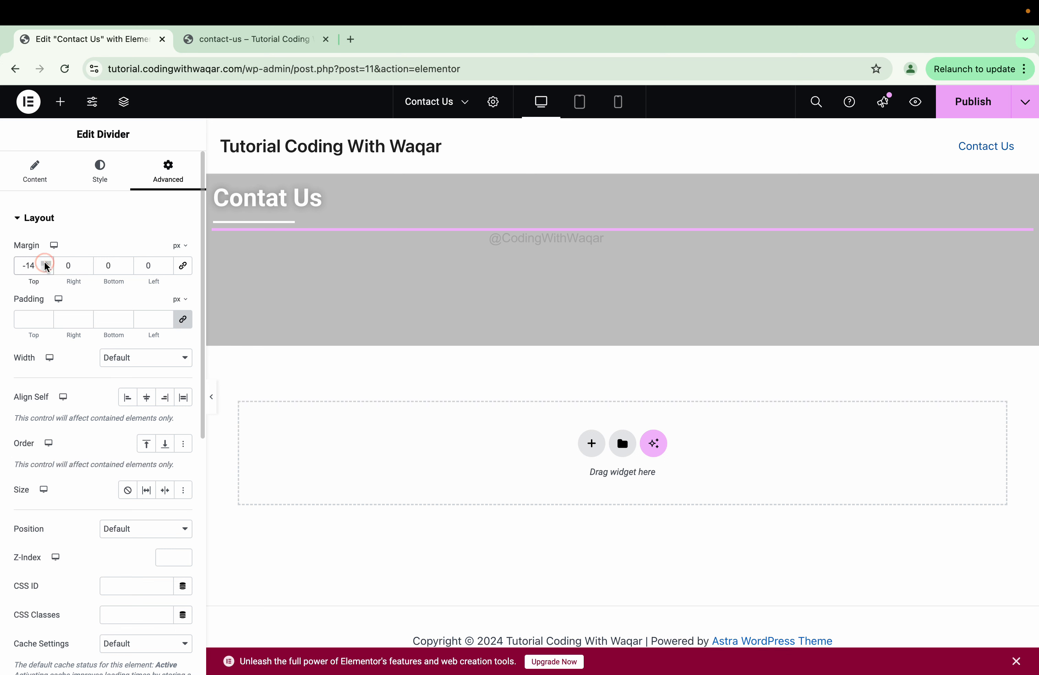
pyautogui.click(45, 263)
pyautogui.click(45, 263)
pyautogui.click(45, 262)
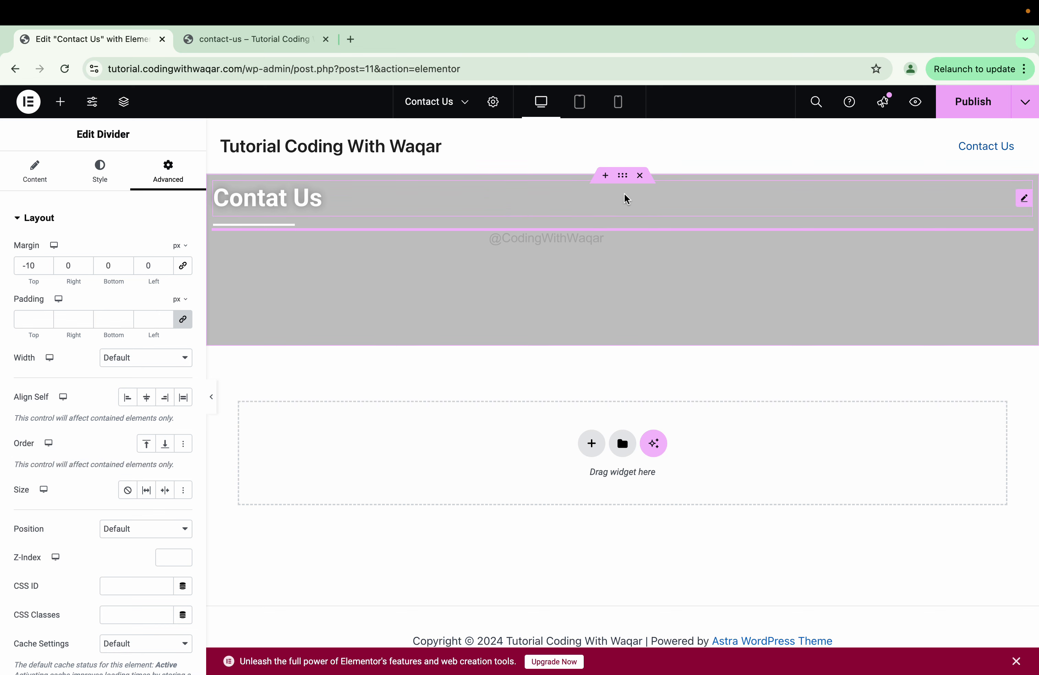
# - Switch the banner container's content width to Boxed (1140 px) and preview the inset heading
pyautogui.click(622, 180)
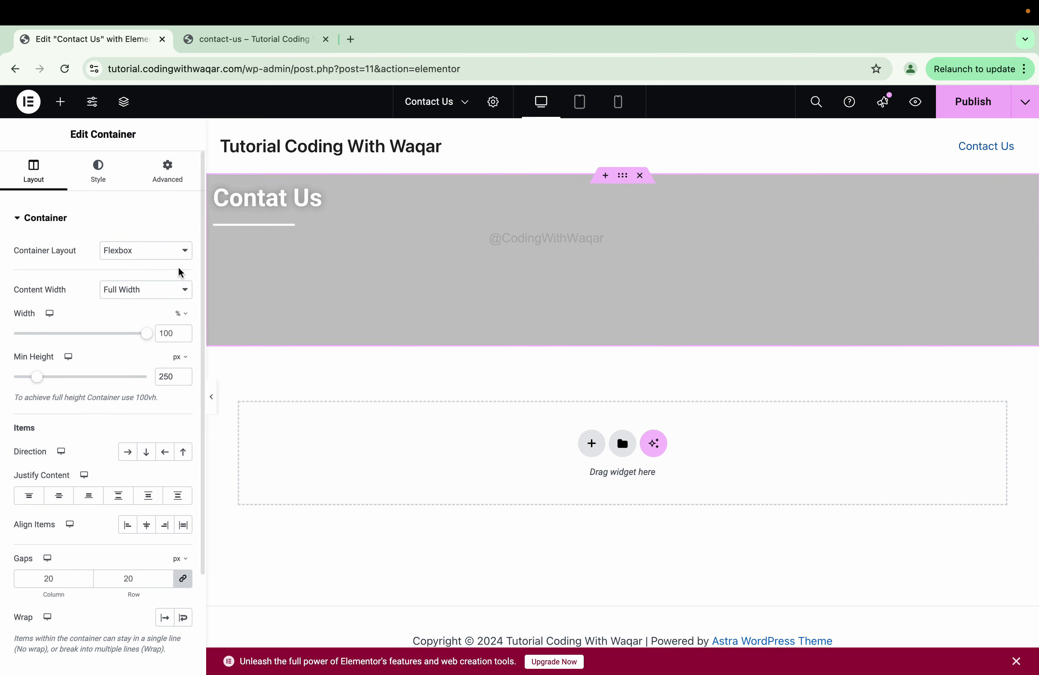
pyautogui.click(154, 290)
pyautogui.click(145, 275)
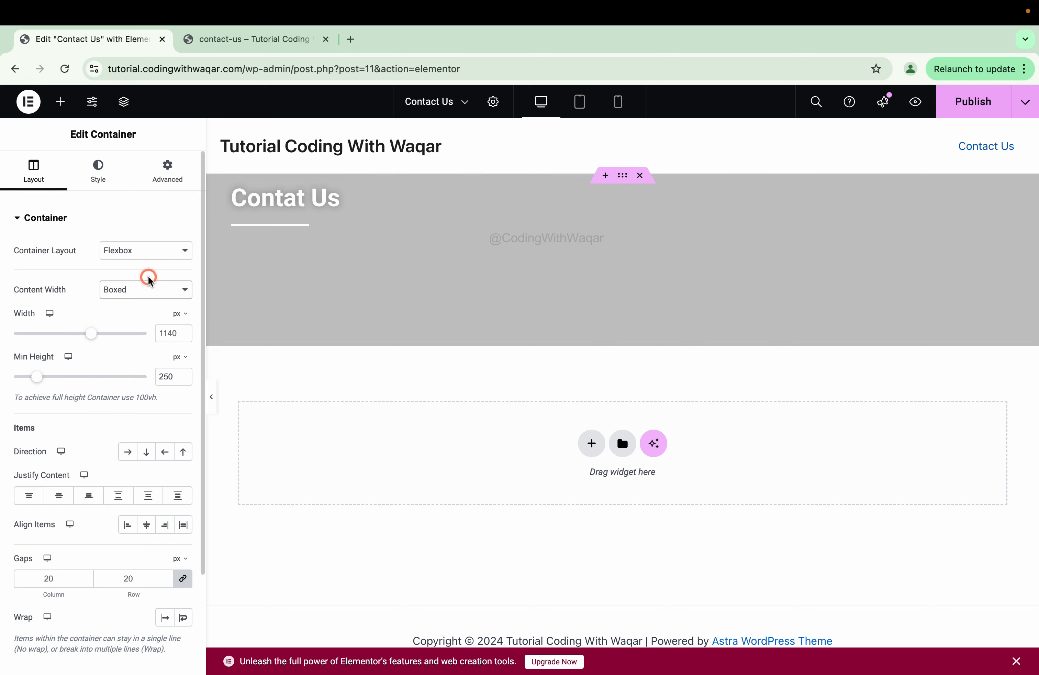
pyautogui.click(212, 395)
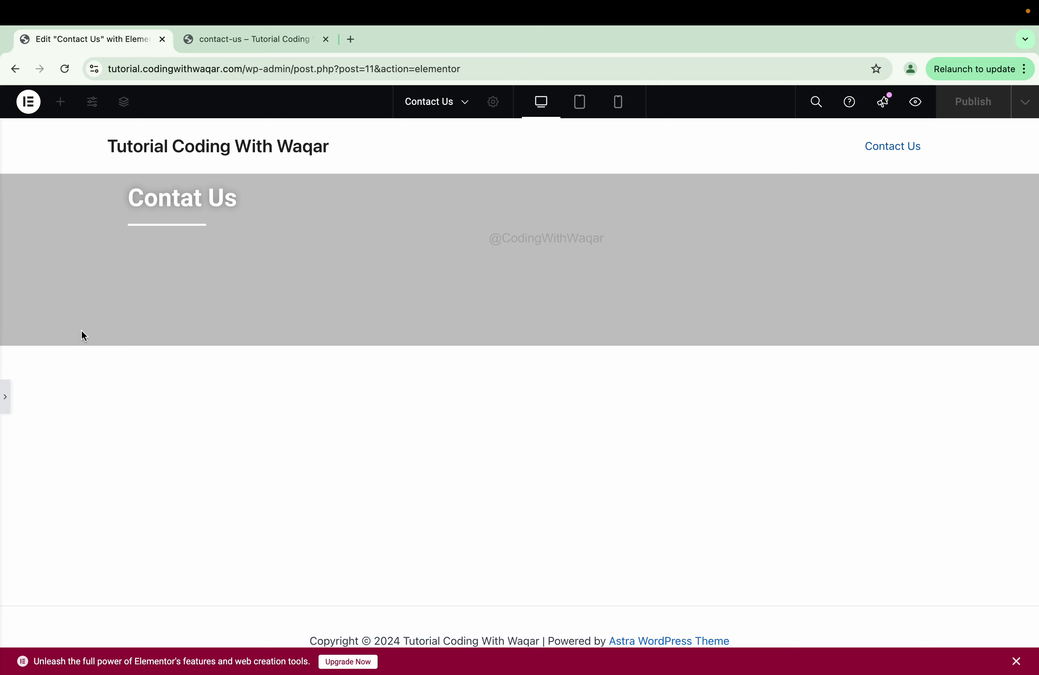
pyautogui.click(7, 398)
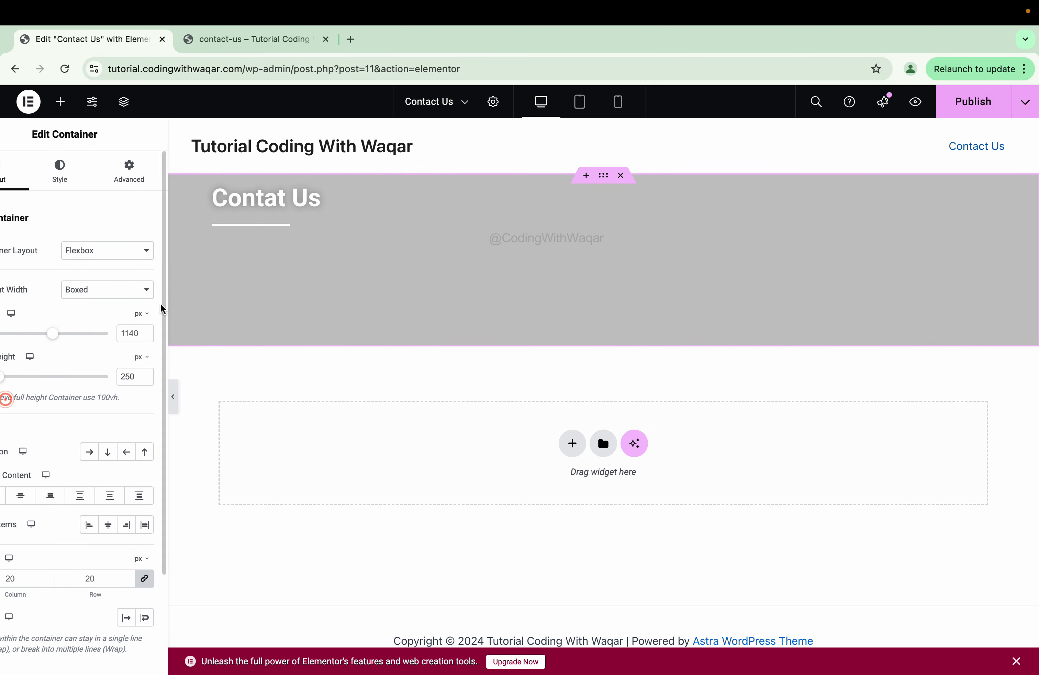
pyautogui.click(306, 208)
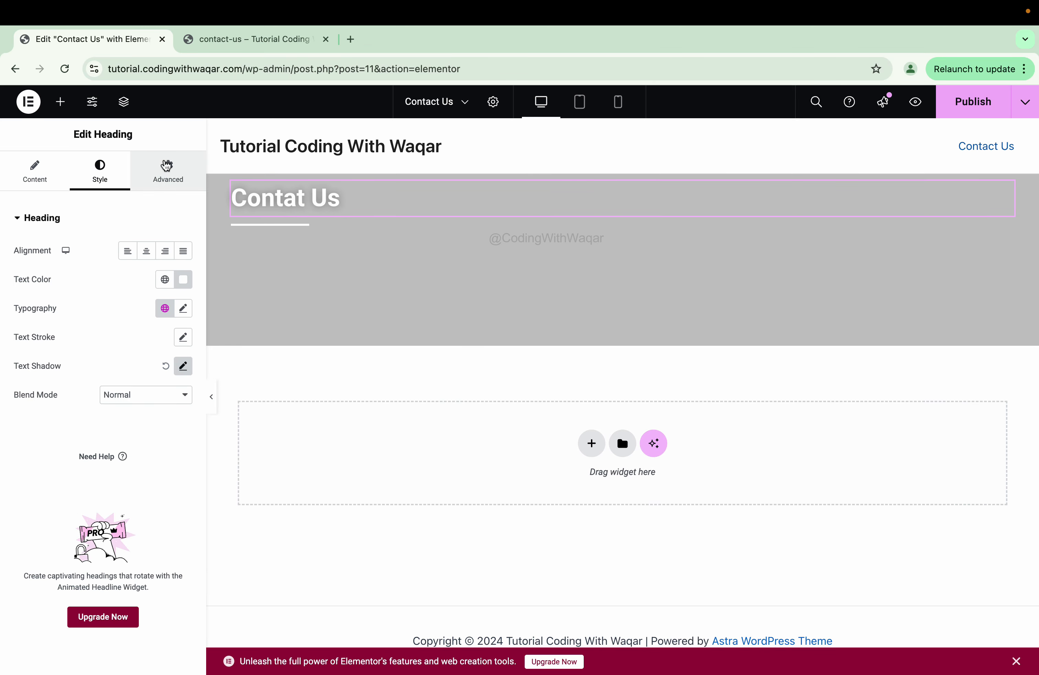
# - Give the Contat Us heading a 32 px top margin in its Advanced layout settings
pyautogui.click(167, 166)
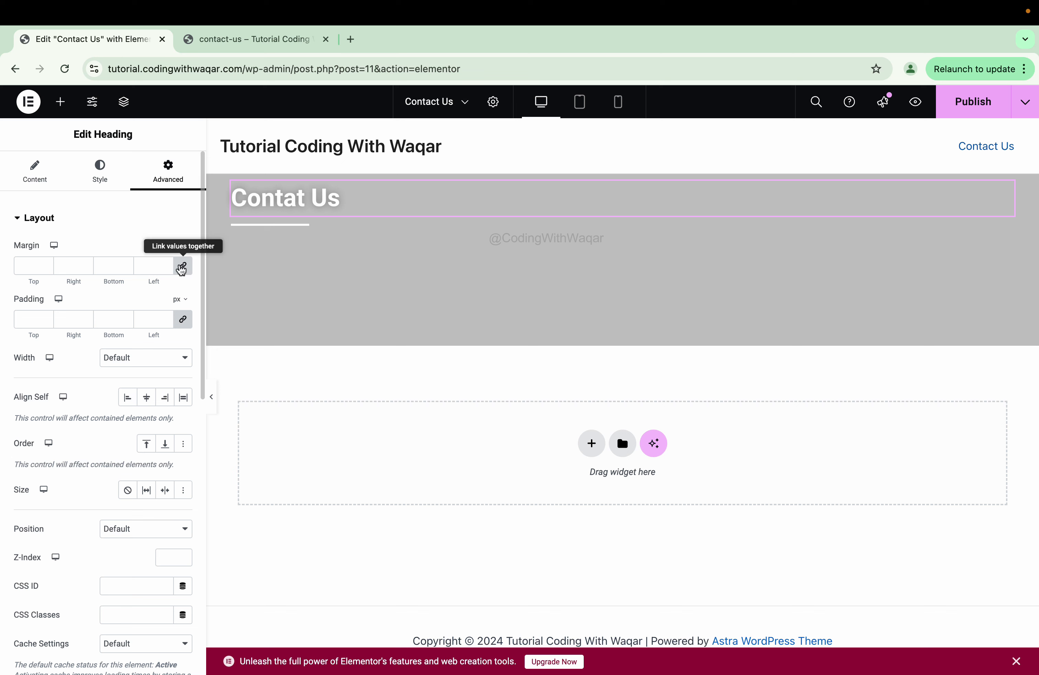
pyautogui.click(182, 268)
pyautogui.click(46, 263)
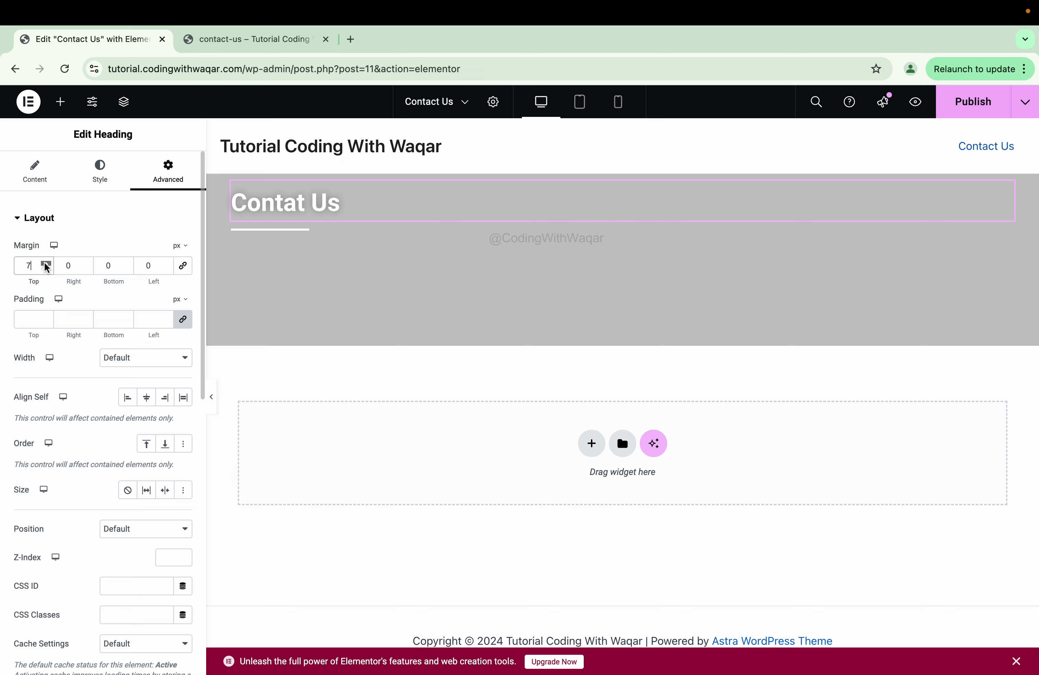
pyautogui.click(45, 264)
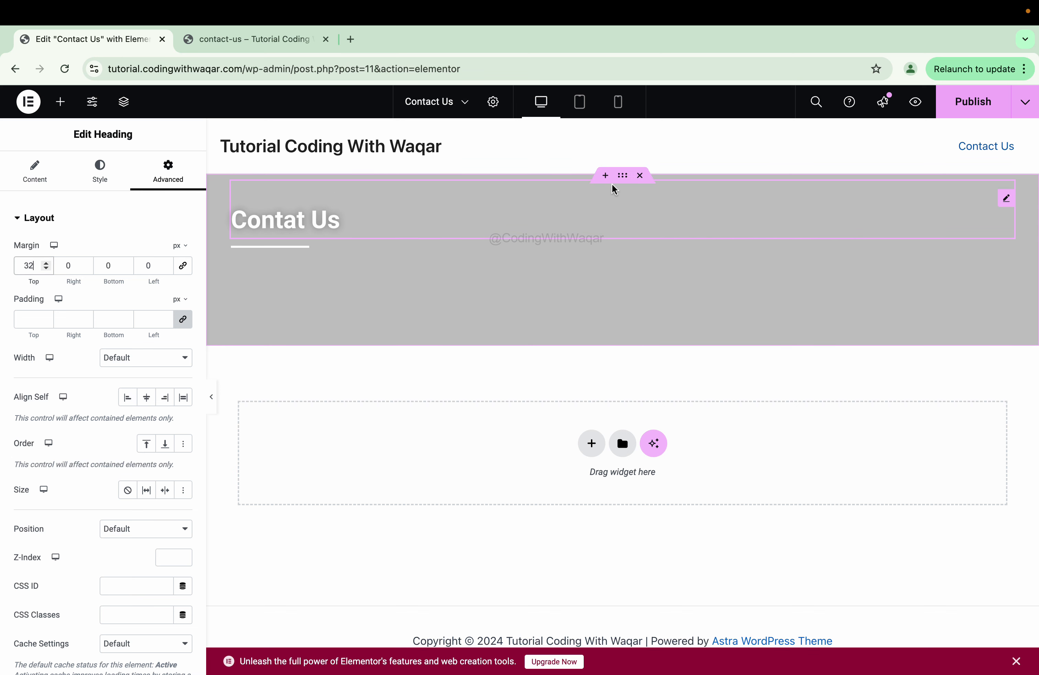
pyautogui.click(621, 176)
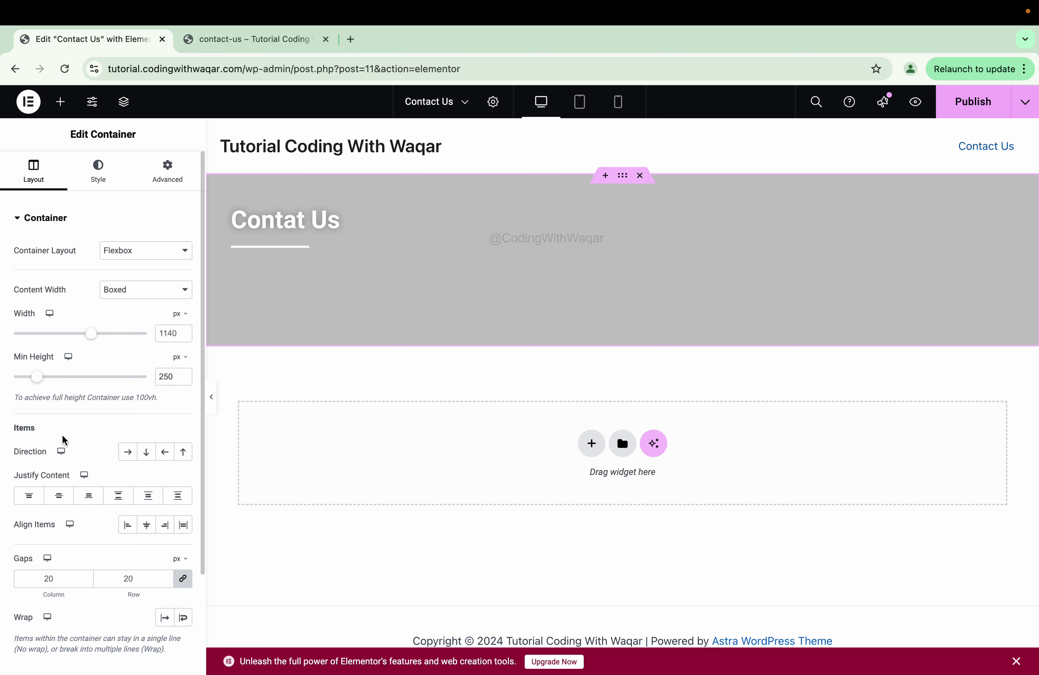
# - Center the banner content vertically and reset all the heading's linked margins to 0
pyautogui.click(59, 495)
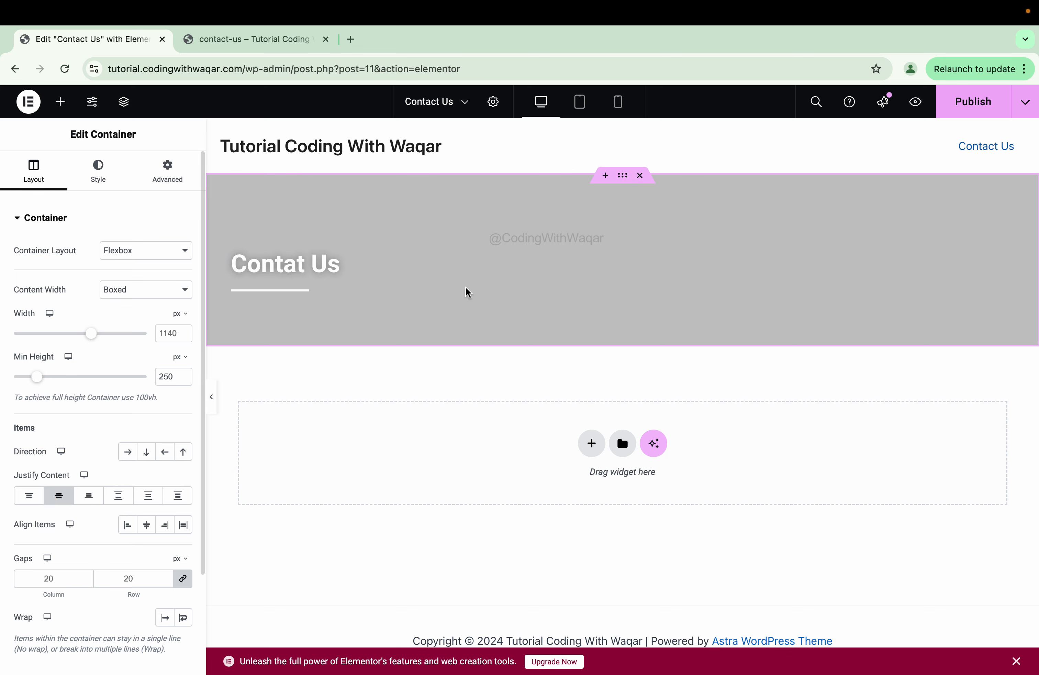
pyautogui.click(277, 271)
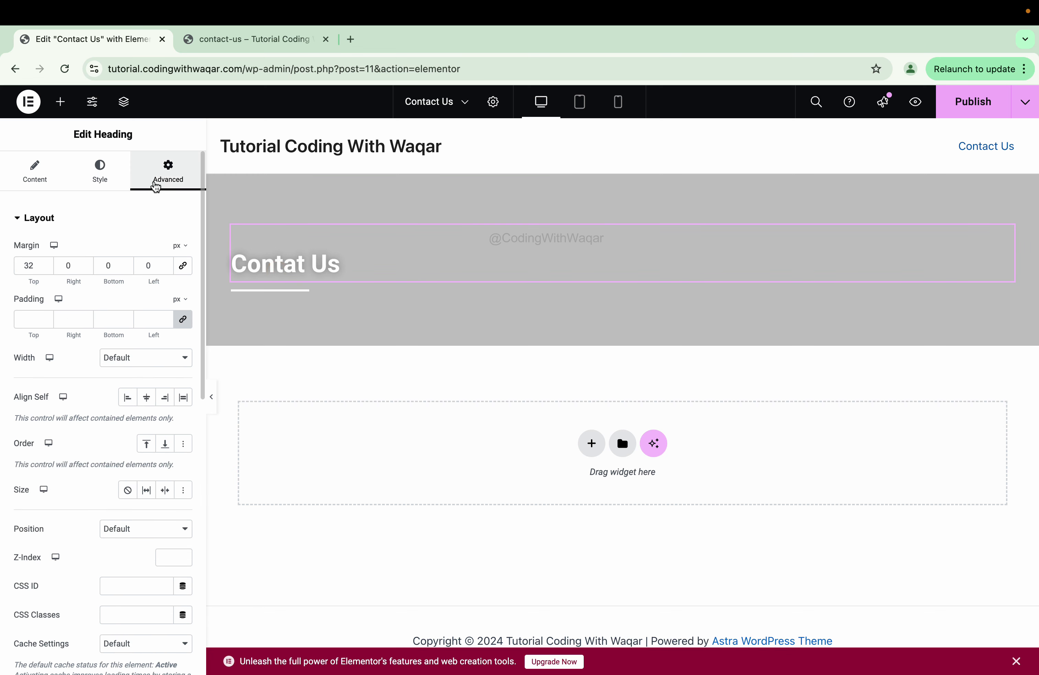
pyautogui.click(183, 266)
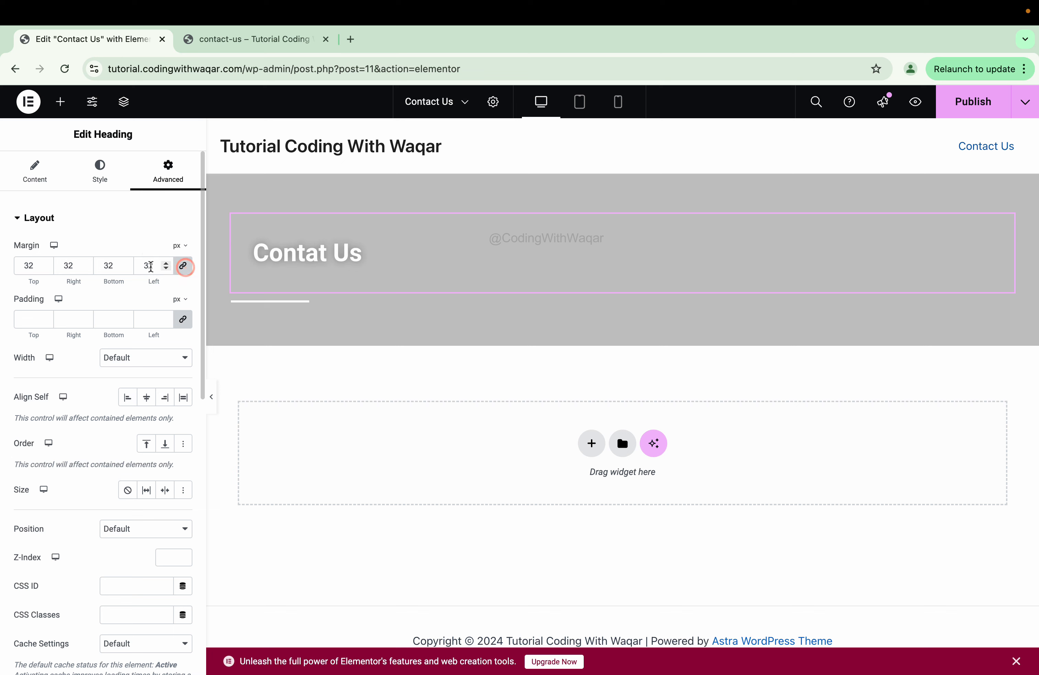
pyautogui.doubleClick(154, 267)
pyautogui.write('0')
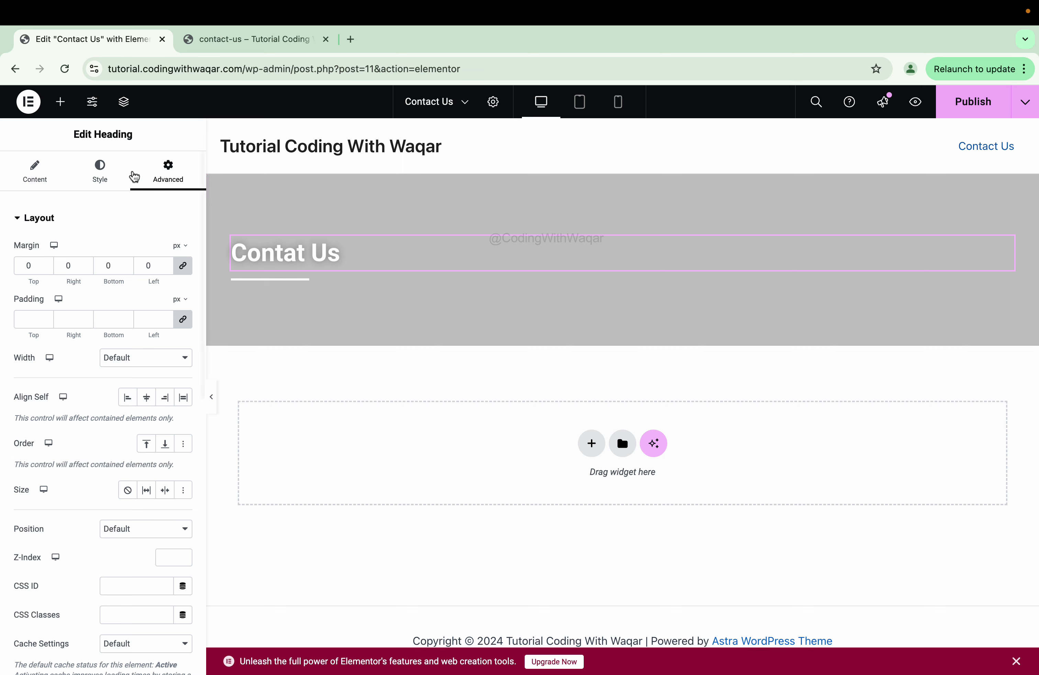
pyautogui.click(101, 169)
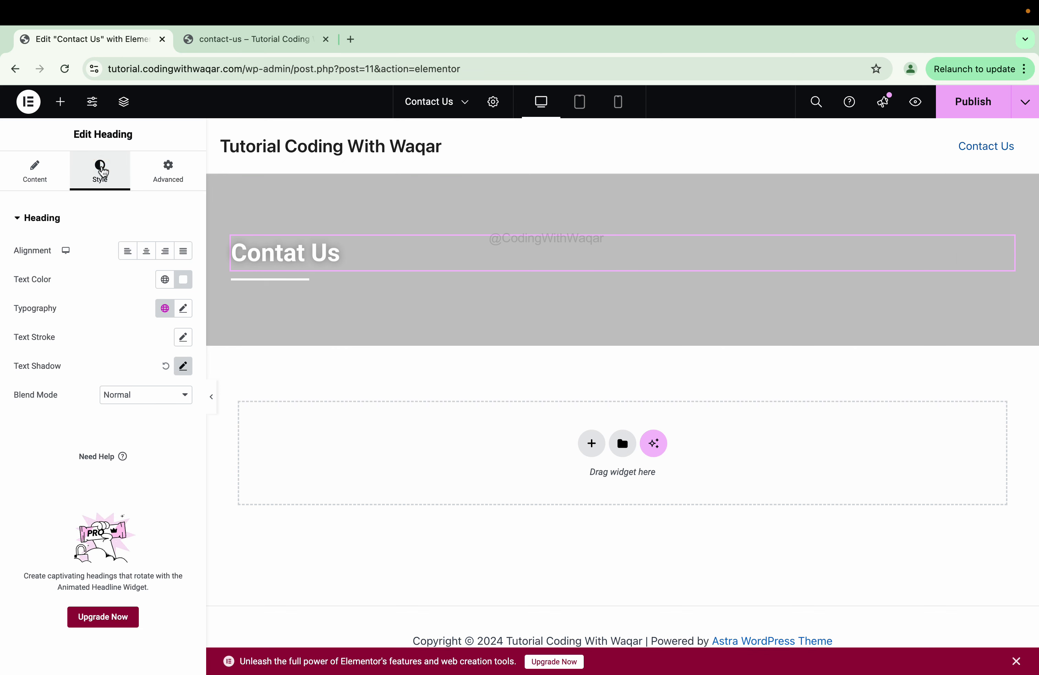
# - Set the banner heading's font to RocknRoll One at size 40 px
pyautogui.click(183, 308)
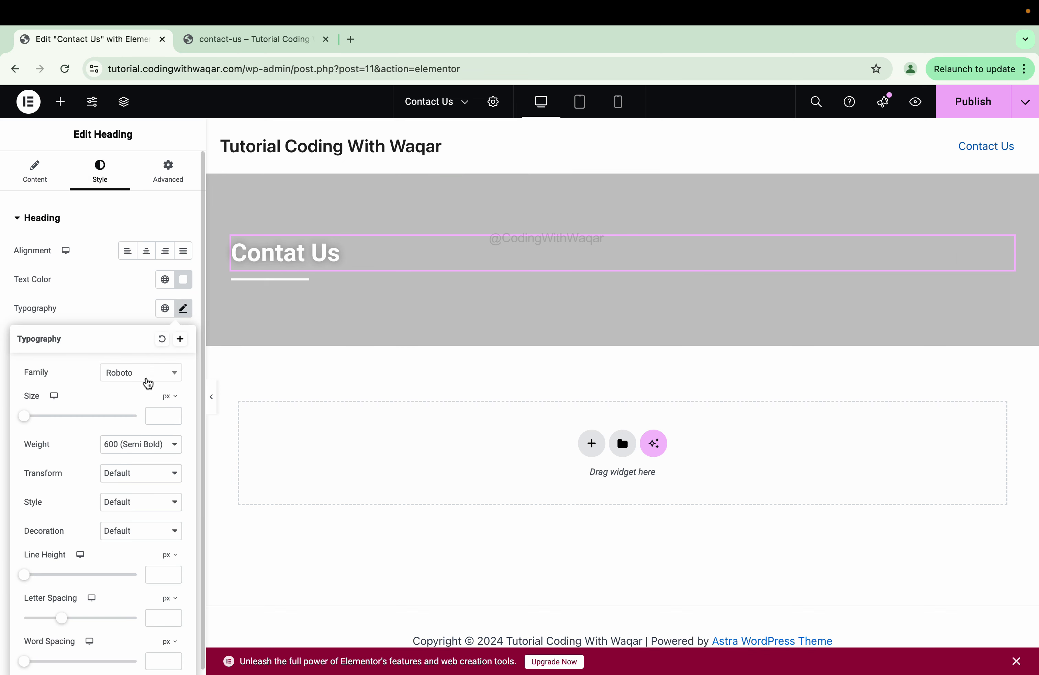
pyautogui.click(147, 380)
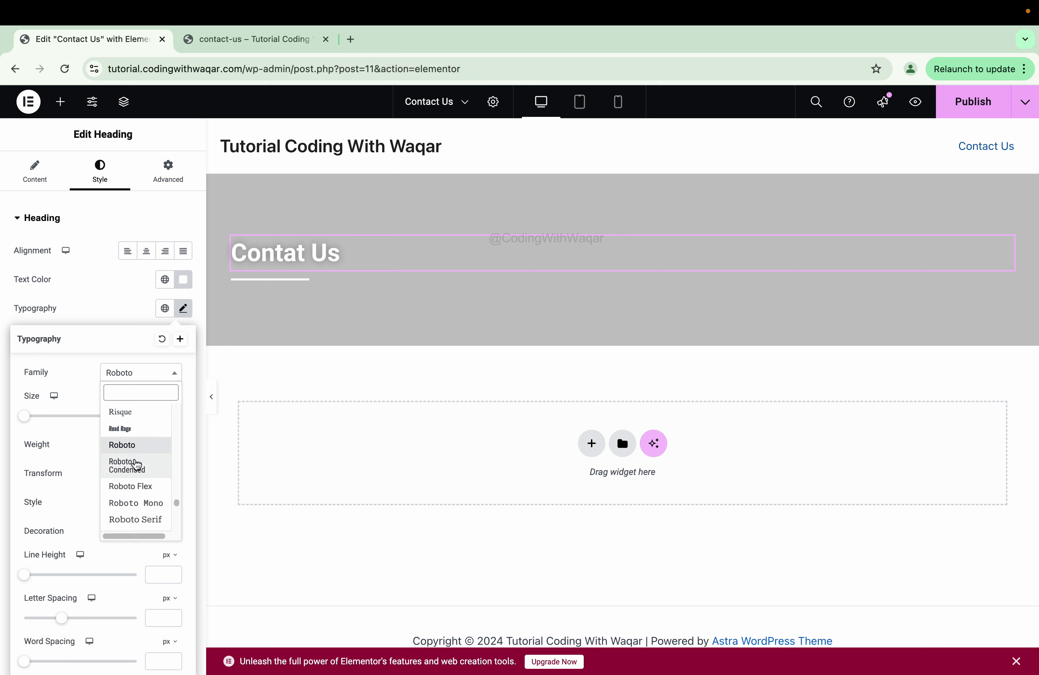
pyautogui.click(138, 467)
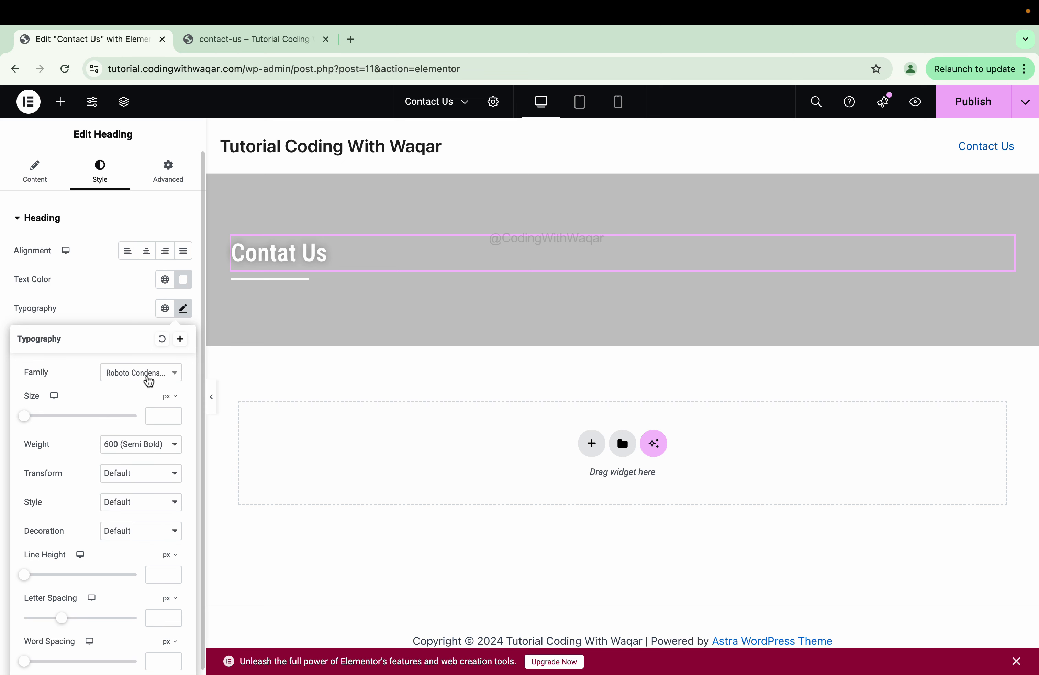
pyautogui.click(147, 378)
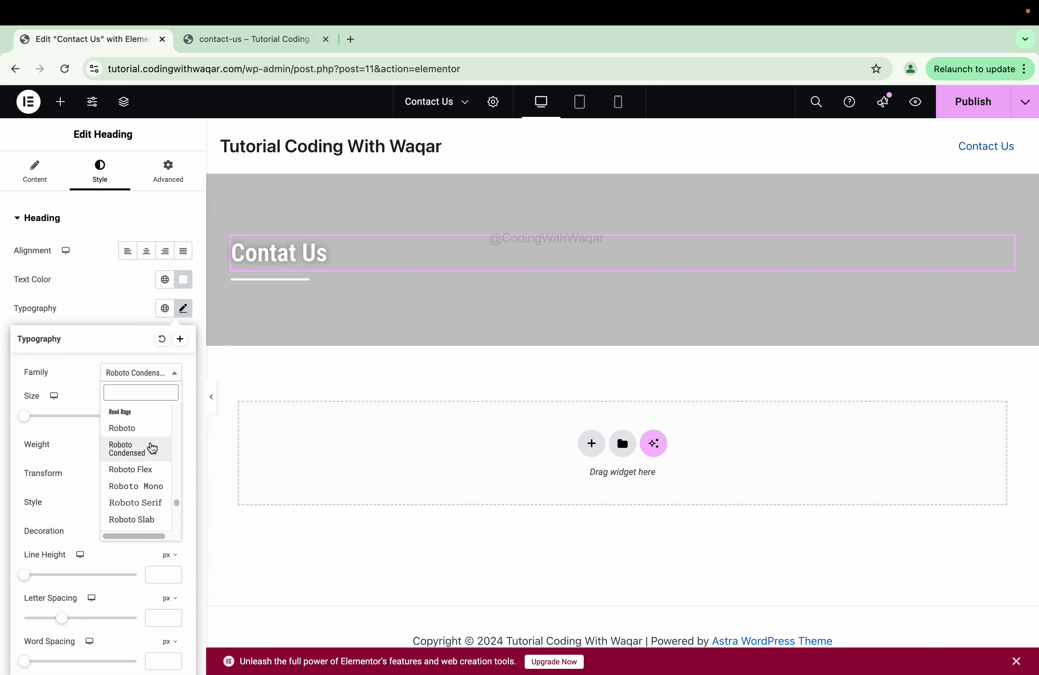
pyautogui.scroll(-3, 146, 468)
pyautogui.click(142, 419)
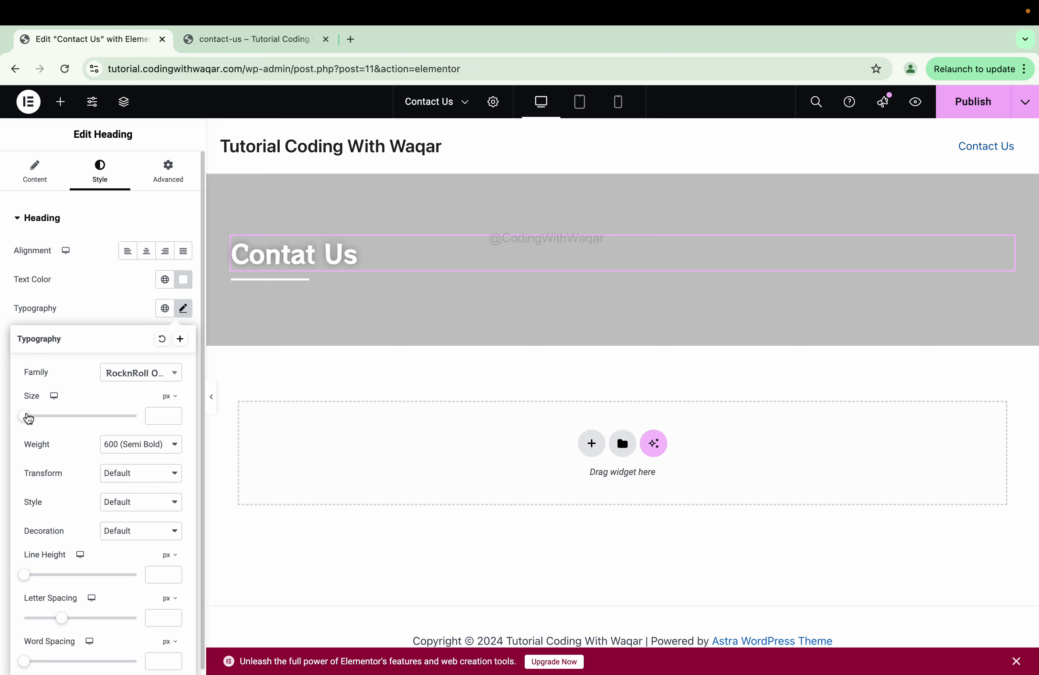
pyautogui.moveTo(26, 419); pyautogui.dragTo(48, 421)
pyautogui.click(173, 419)
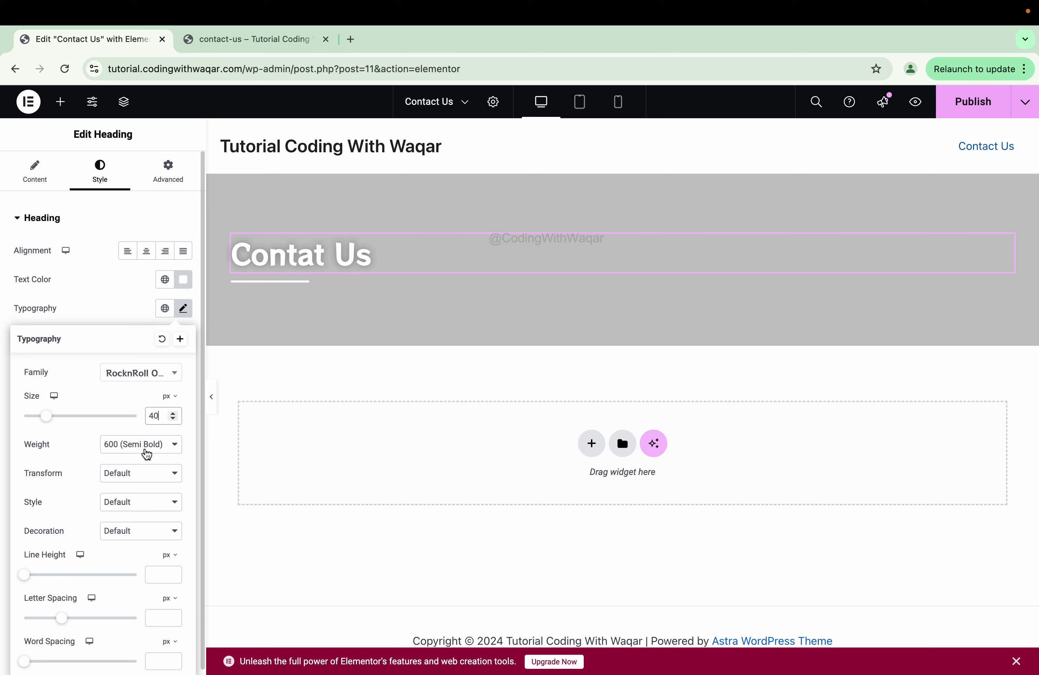
# - Keep the heading at Semi Bold (600) weight with Default text transform
pyautogui.click(146, 455)
pyautogui.click(74, 450)
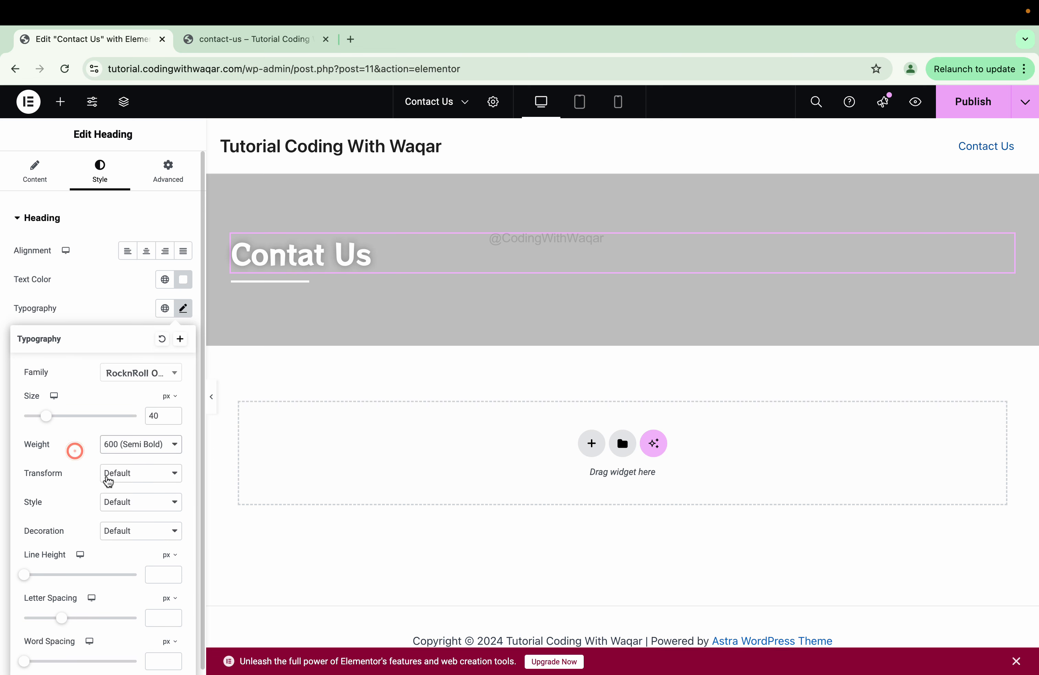
pyautogui.click(109, 482)
pyautogui.click(144, 489)
pyautogui.click(139, 481)
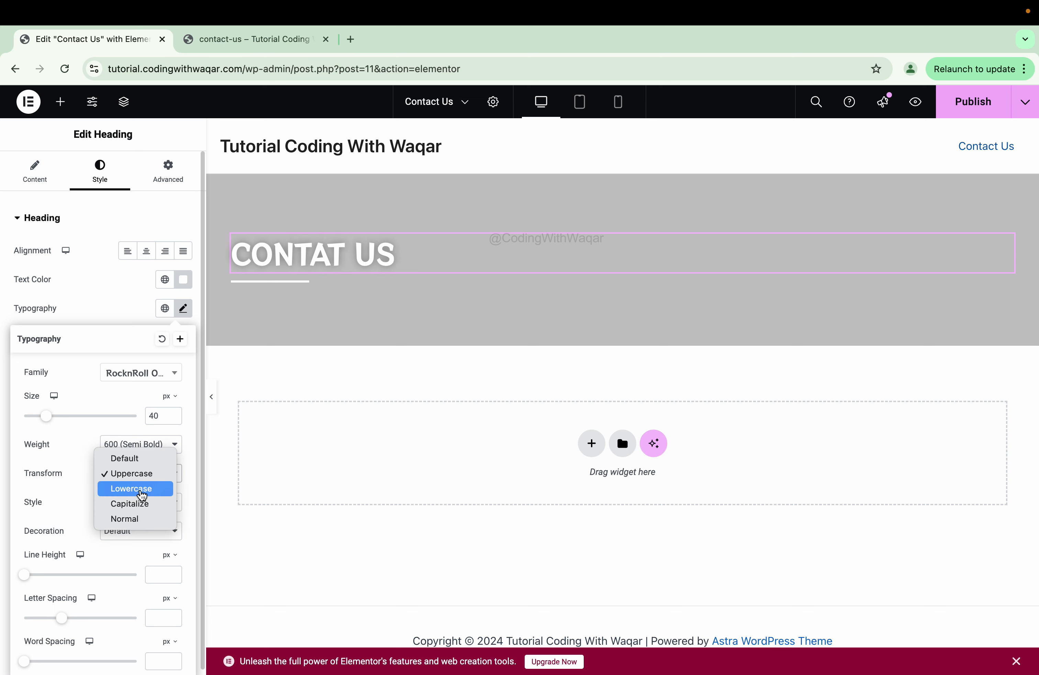
pyautogui.click(141, 495)
pyautogui.click(131, 473)
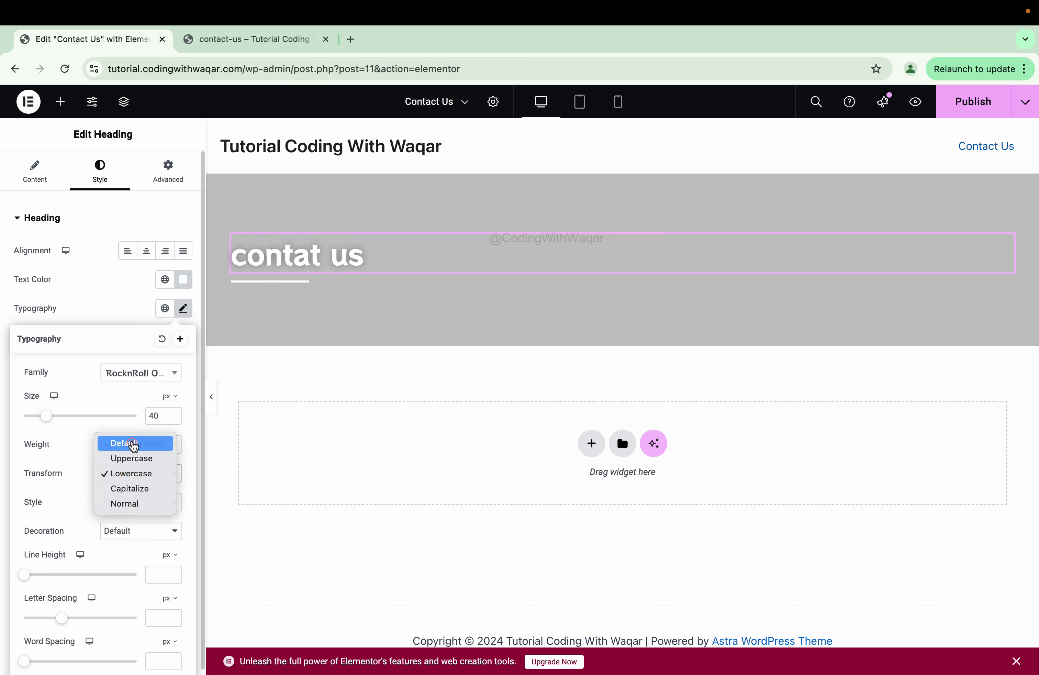
pyautogui.click(133, 446)
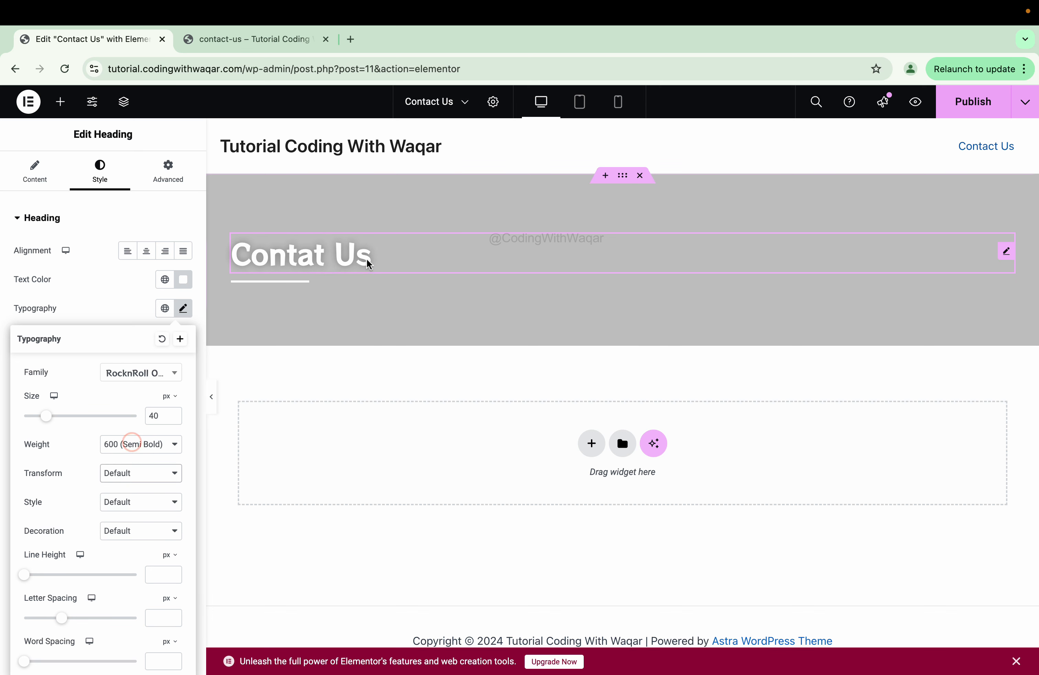
pyautogui.click(319, 255)
# - Correct the heading text to 'Contact Us', keeping the RocknRoll One font
pyautogui.click(293, 259)
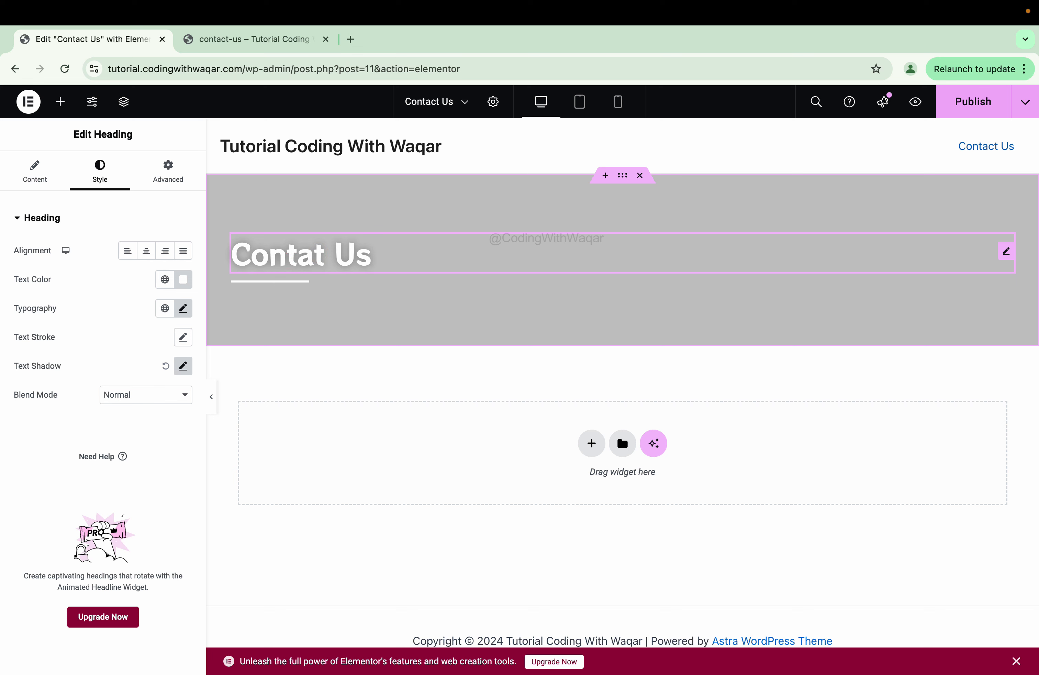
pyautogui.write('c')
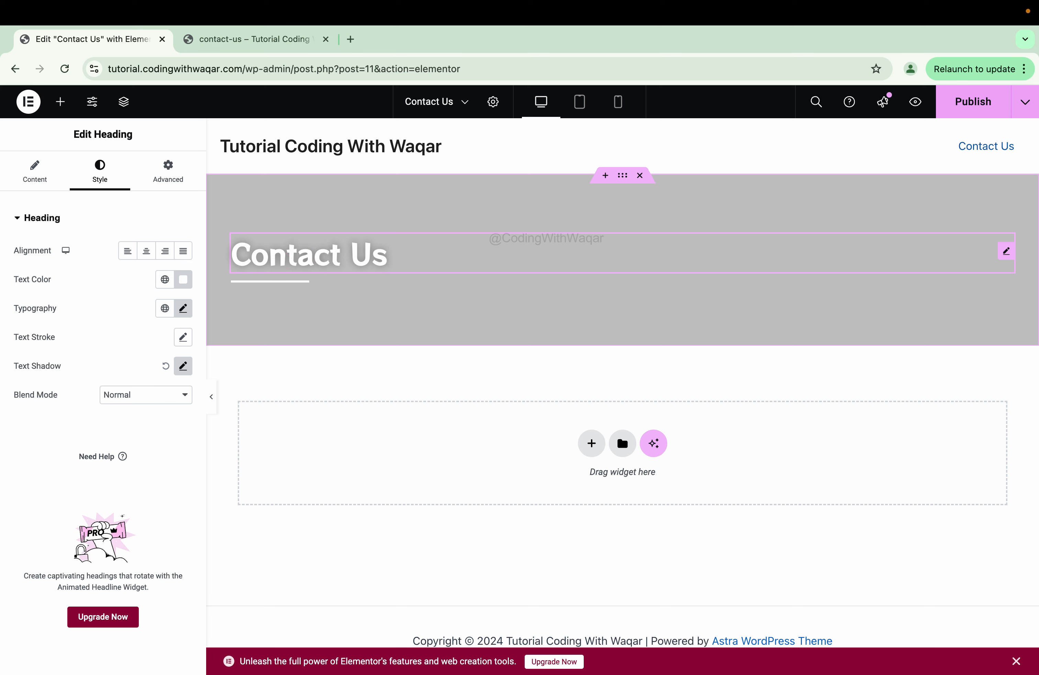
pyautogui.click(183, 308)
pyautogui.click(144, 371)
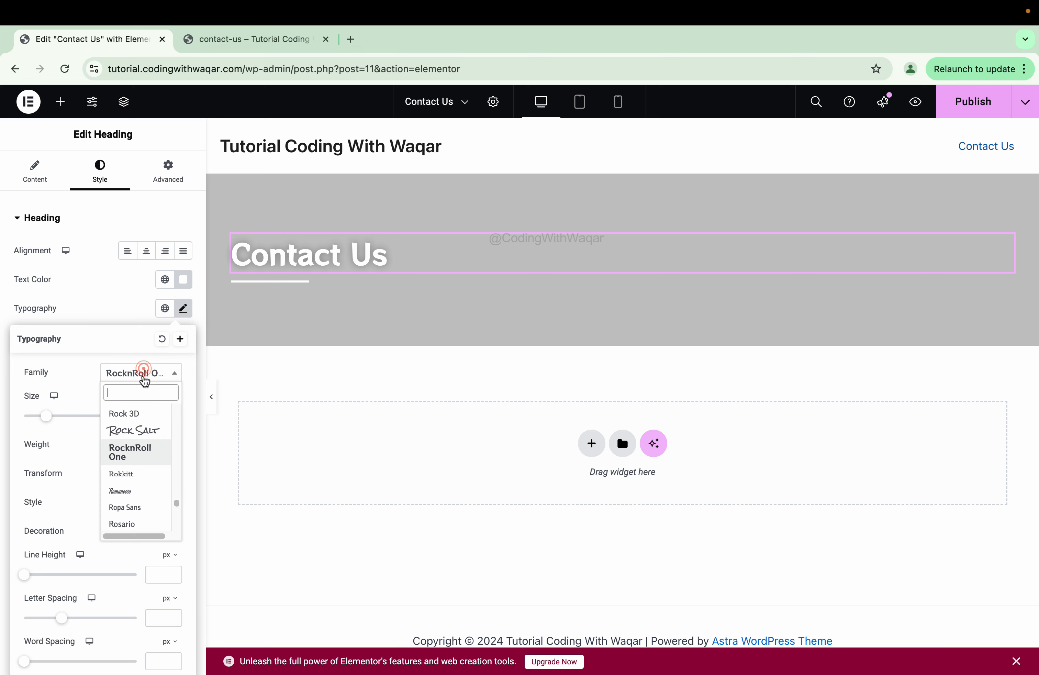
pyautogui.scroll(-1, 132, 466)
pyautogui.click(135, 497)
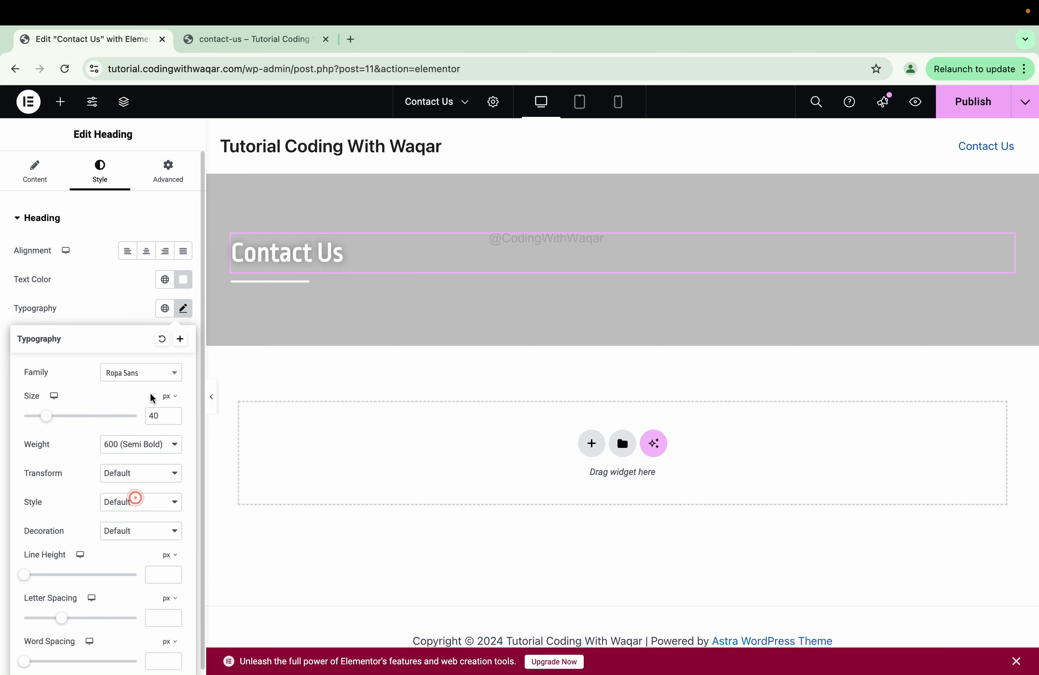
pyautogui.click(144, 372)
pyautogui.click(140, 498)
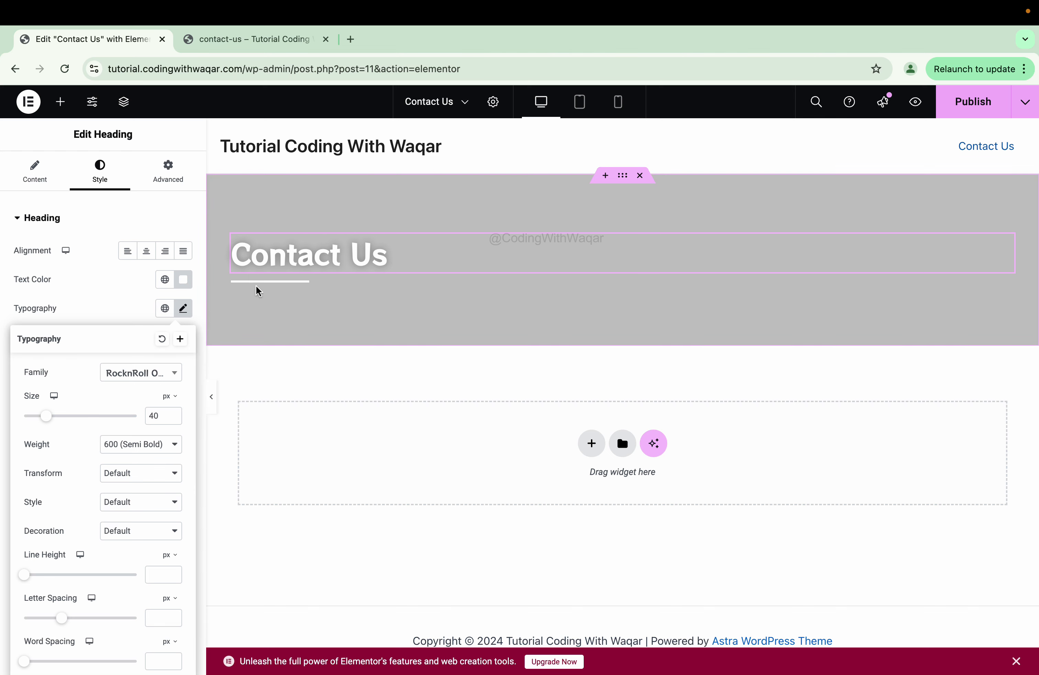
pyautogui.click(212, 405)
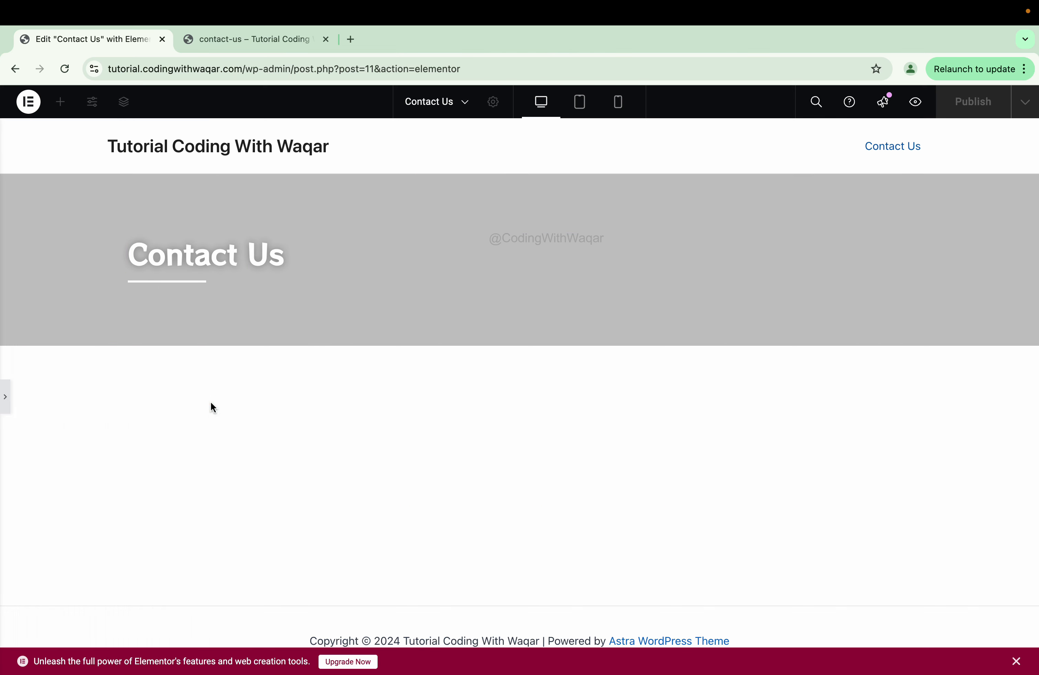
# - Add a two-column Flexbox container below the banner and drop a Heading widget into its left column
pyautogui.click(5, 396)
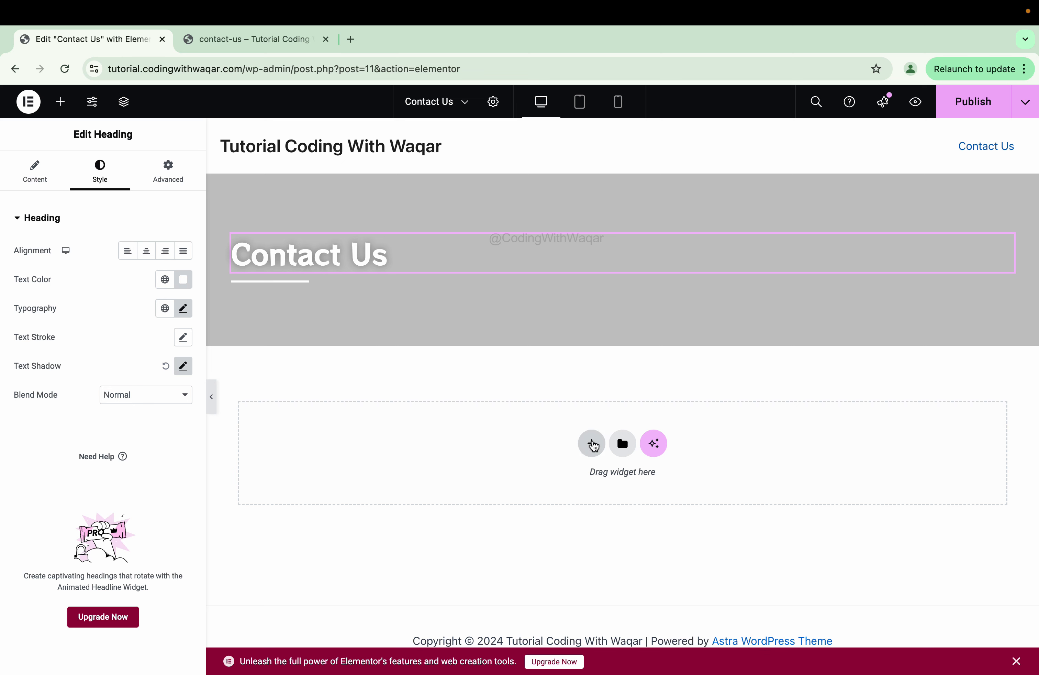
pyautogui.click(593, 444)
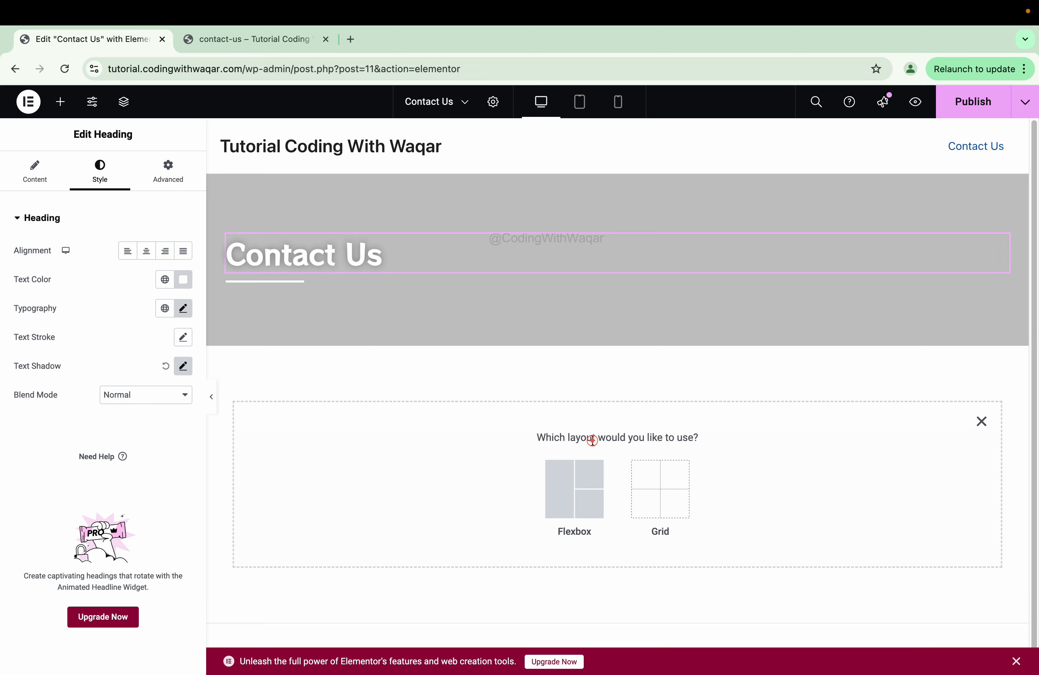
pyautogui.click(575, 470)
pyautogui.click(602, 475)
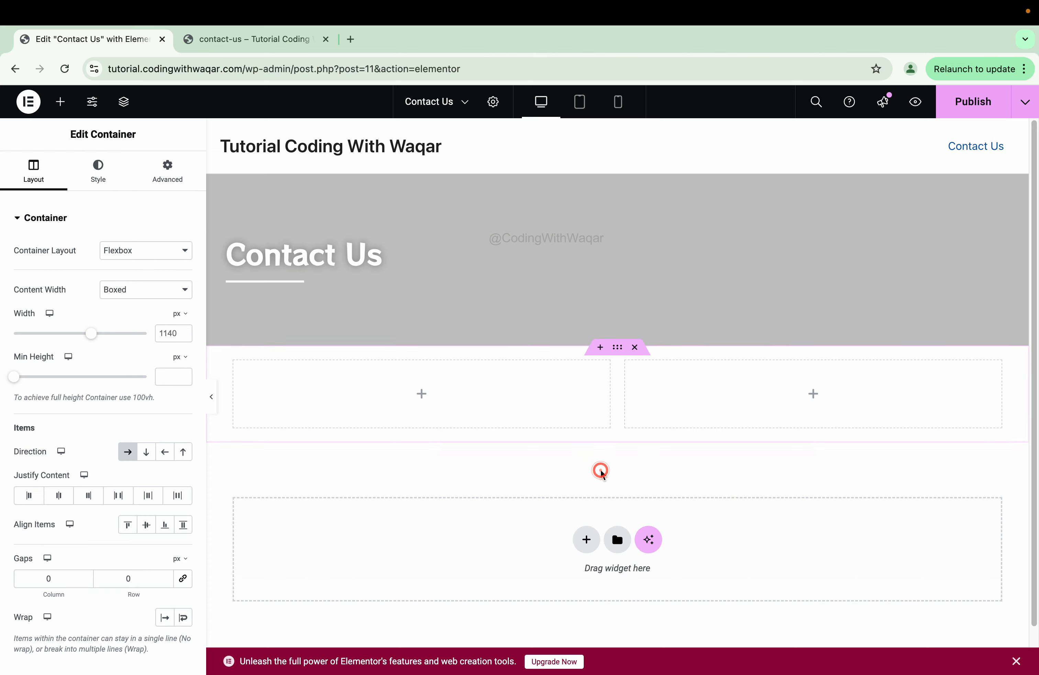
pyautogui.click(169, 166)
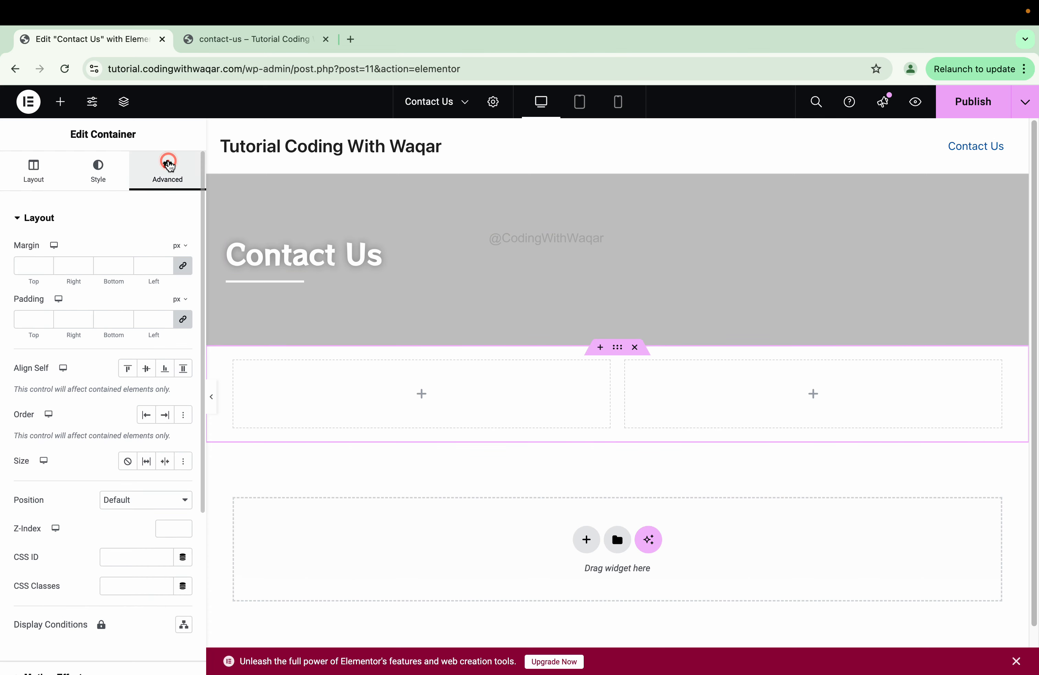
pyautogui.click(61, 102)
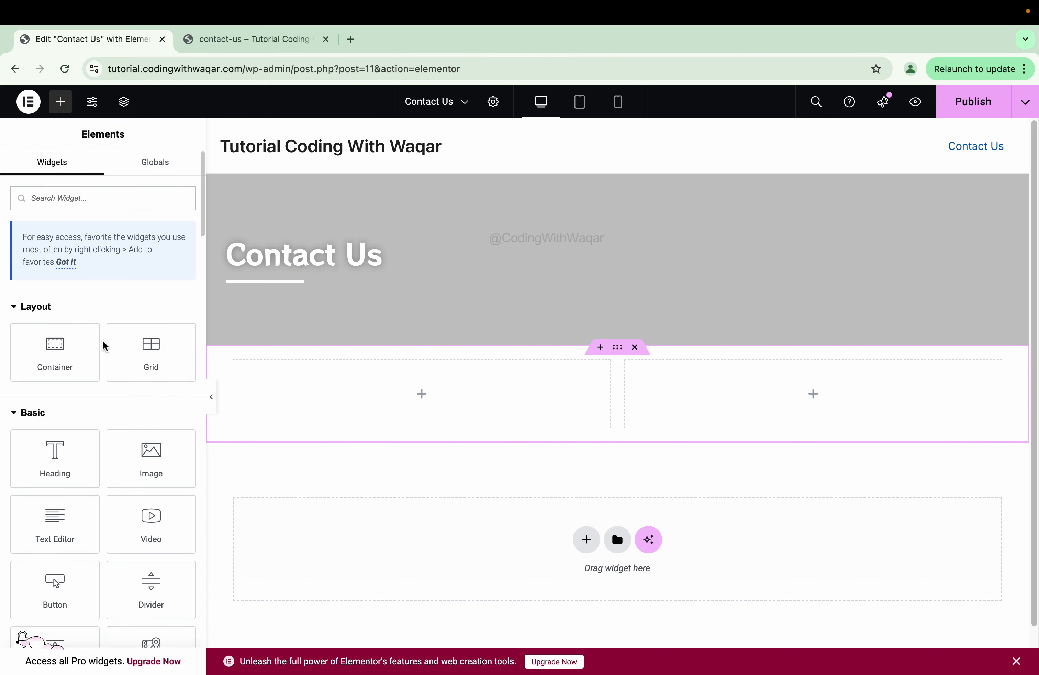
pyautogui.moveTo(72, 481); pyautogui.dragTo(340, 401)
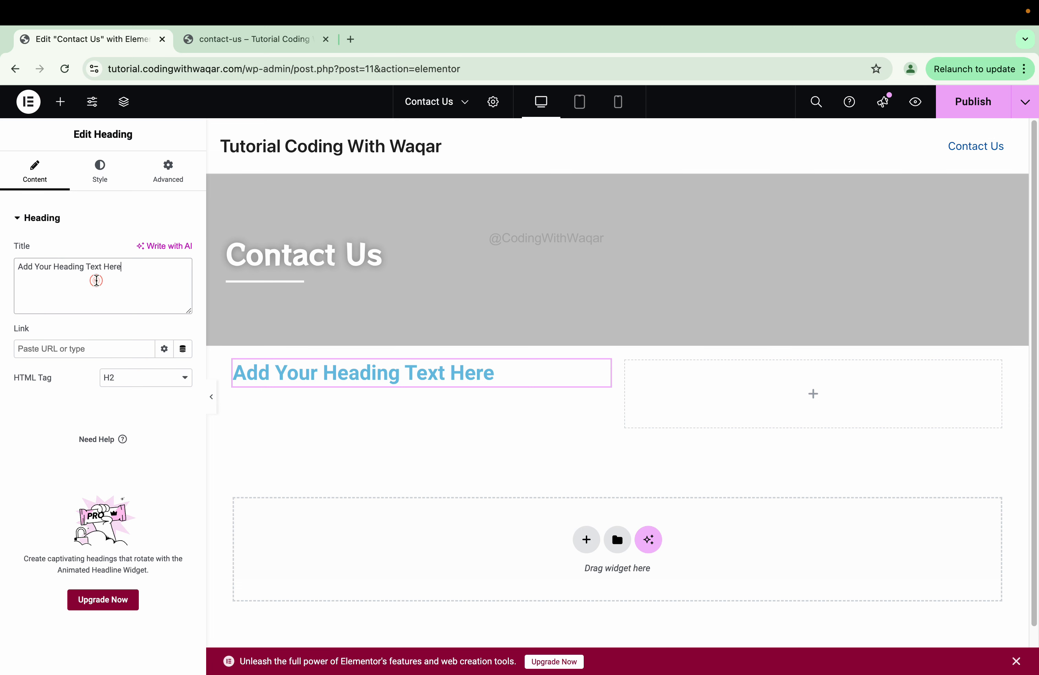
# - Replace the heading placeholder with the site's brand name and color it dark red
pyautogui.tripleClick(97, 280)
pyautogui.write('Co')
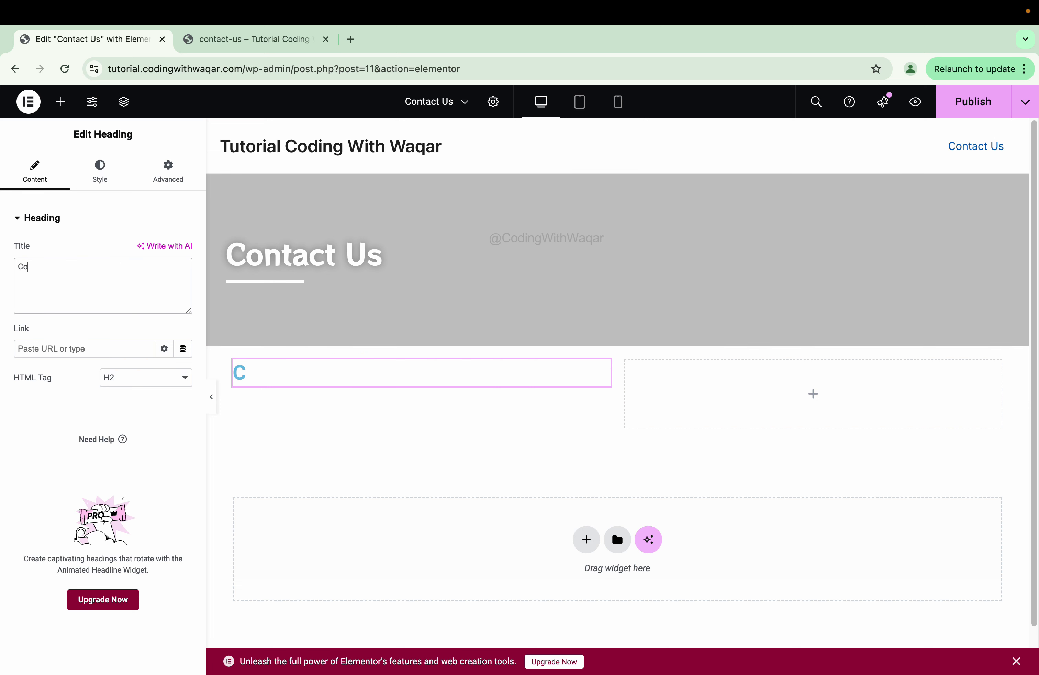
pyautogui.write('ding With')
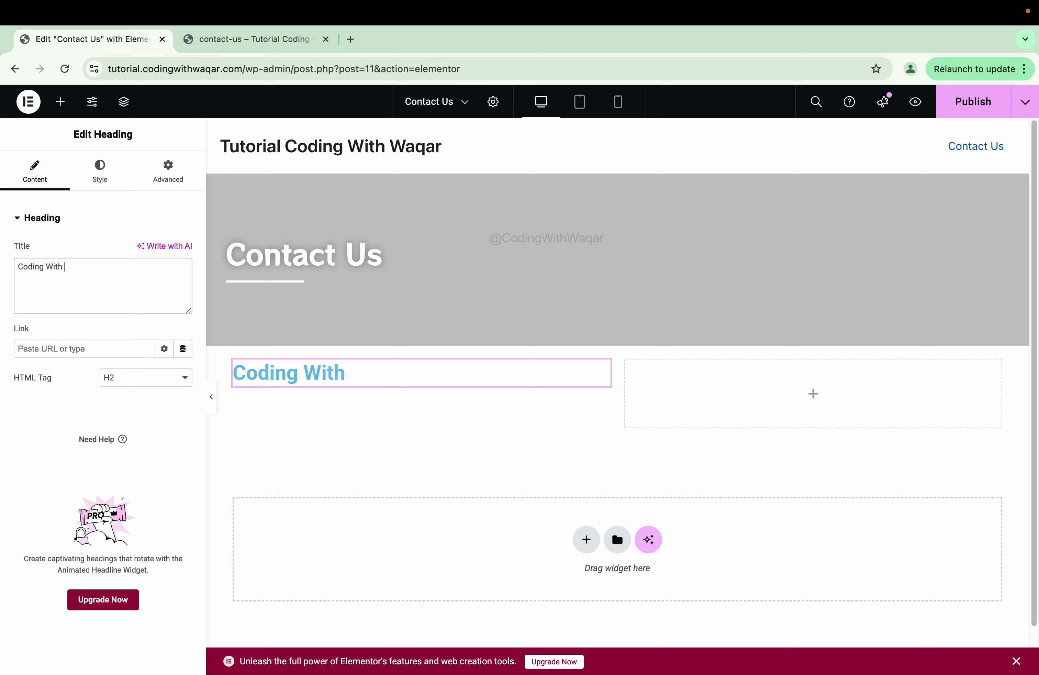
pyautogui.write(' Waqar')
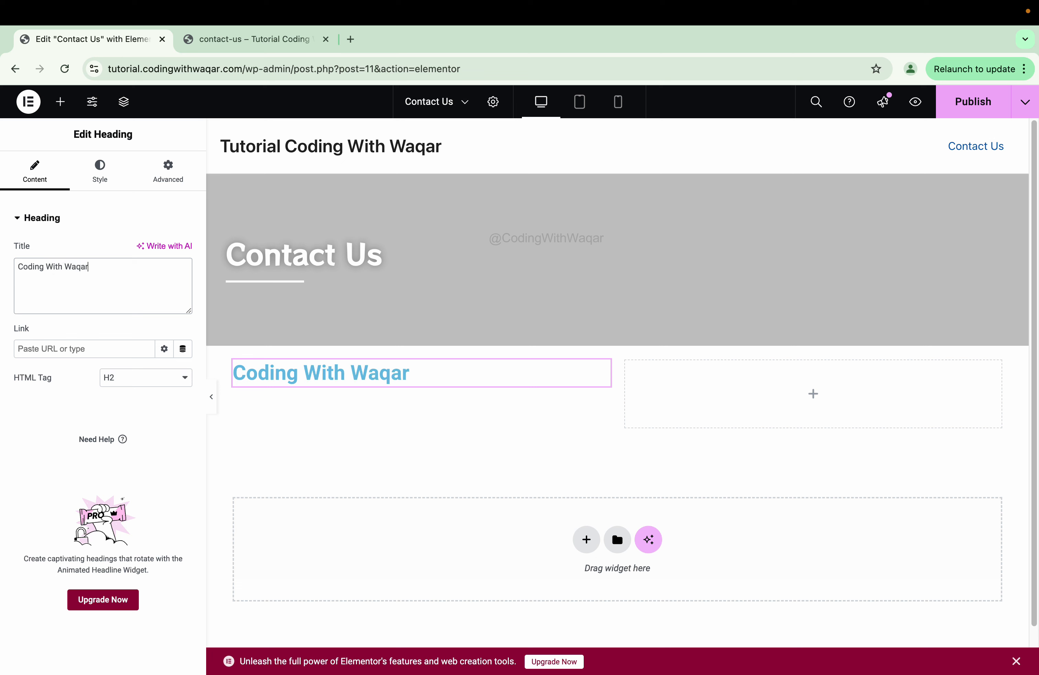
pyautogui.click(100, 174)
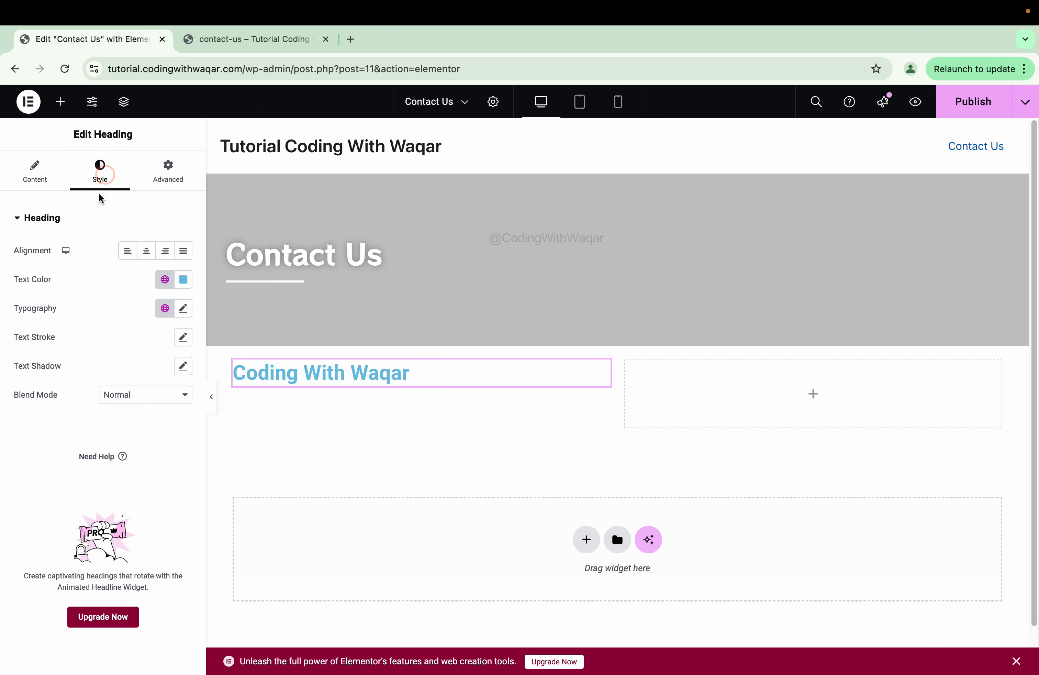
pyautogui.click(181, 276)
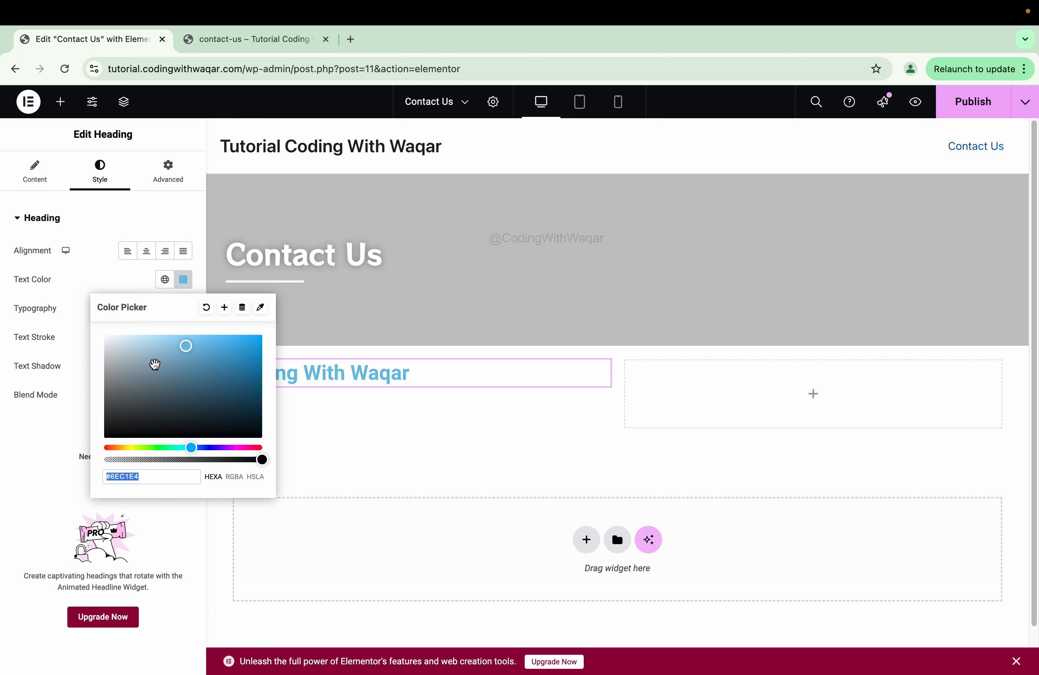
pyautogui.moveTo(143, 376); pyautogui.dragTo(77, 469)
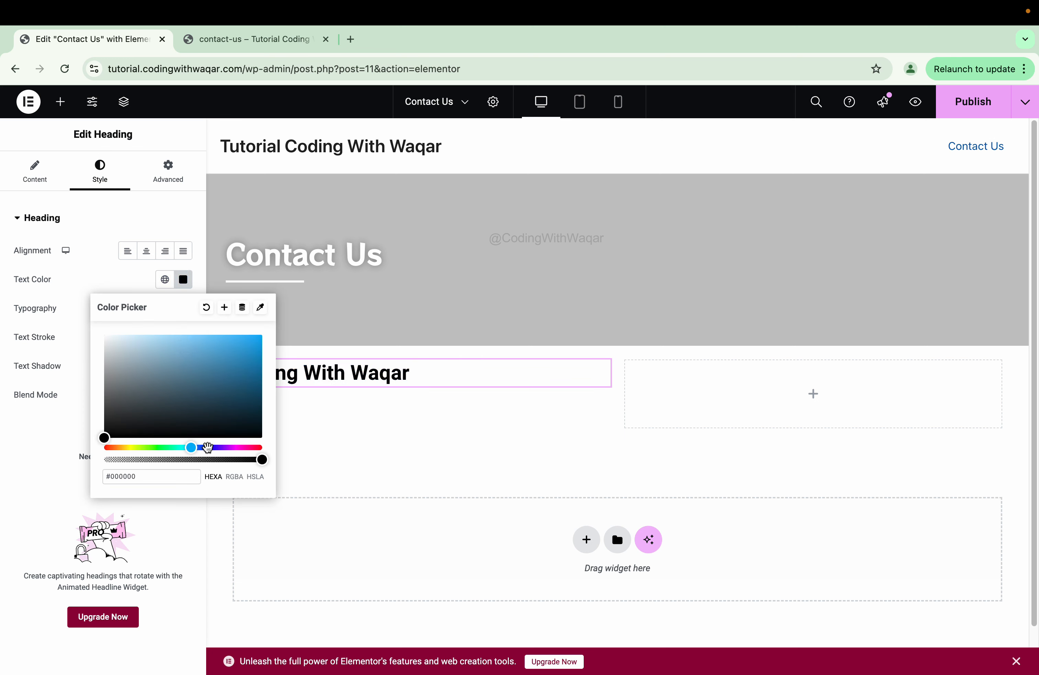
pyautogui.moveTo(193, 447); pyautogui.dragTo(262, 447)
pyautogui.moveTo(253, 374); pyautogui.dragTo(263, 363)
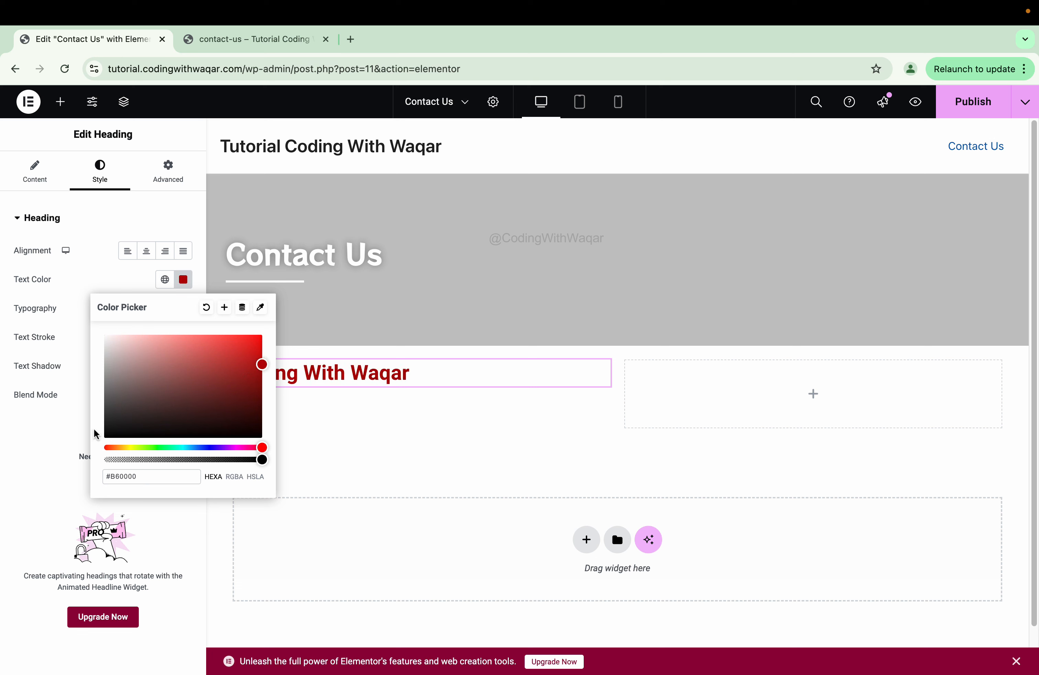
pyautogui.click(54, 438)
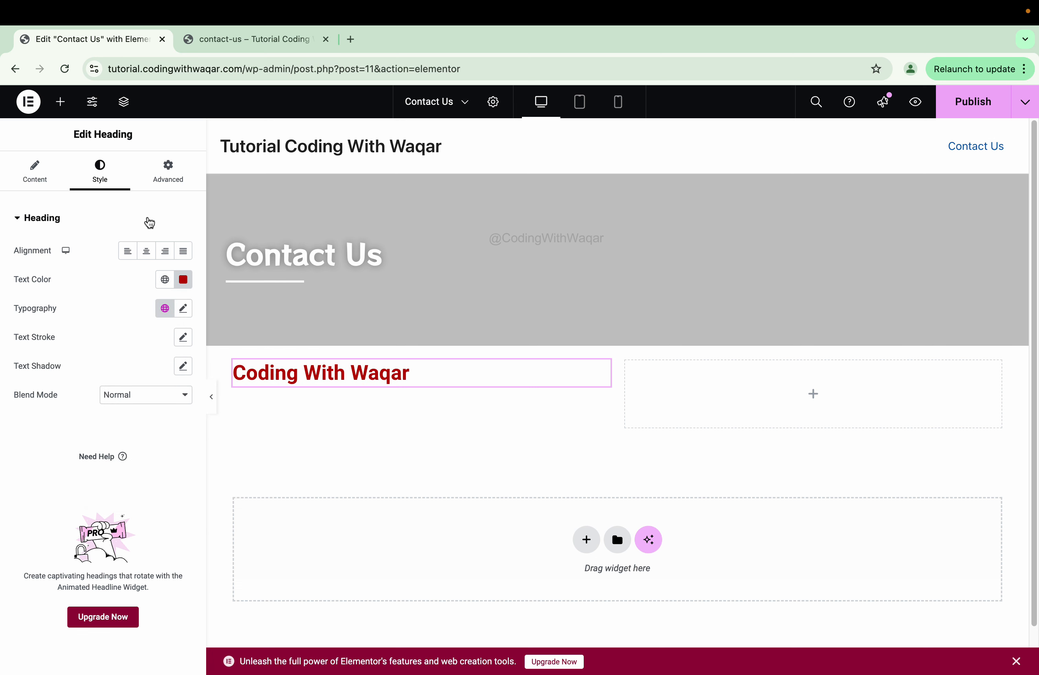
# - Set the column heading's font family to Potta One
pyautogui.click(183, 309)
pyautogui.click(150, 372)
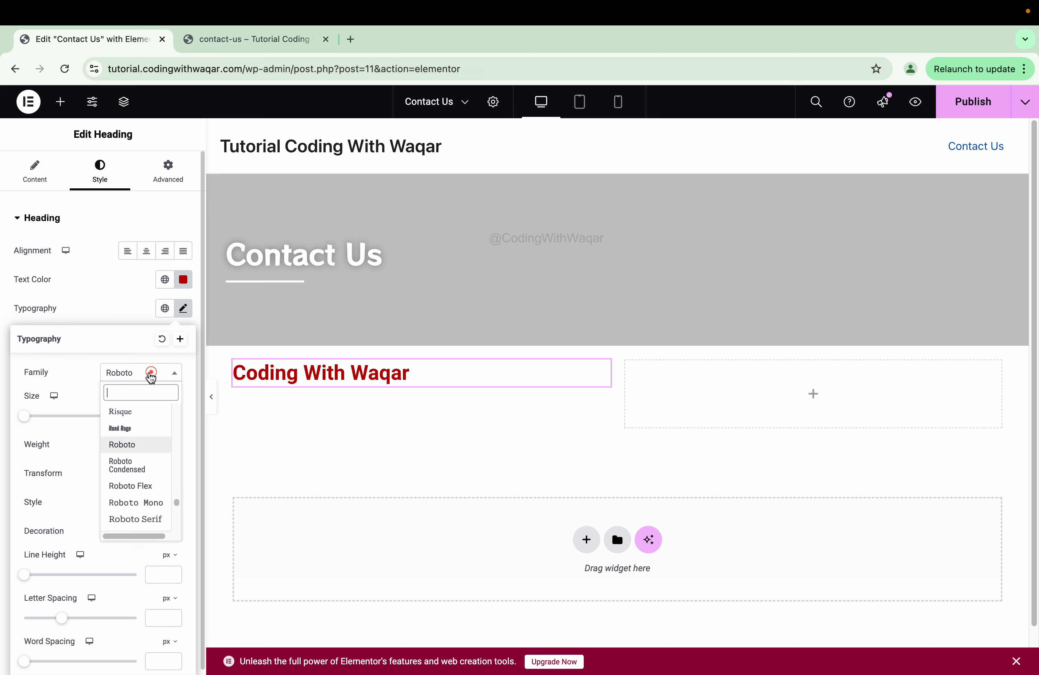
pyautogui.write('poppins')
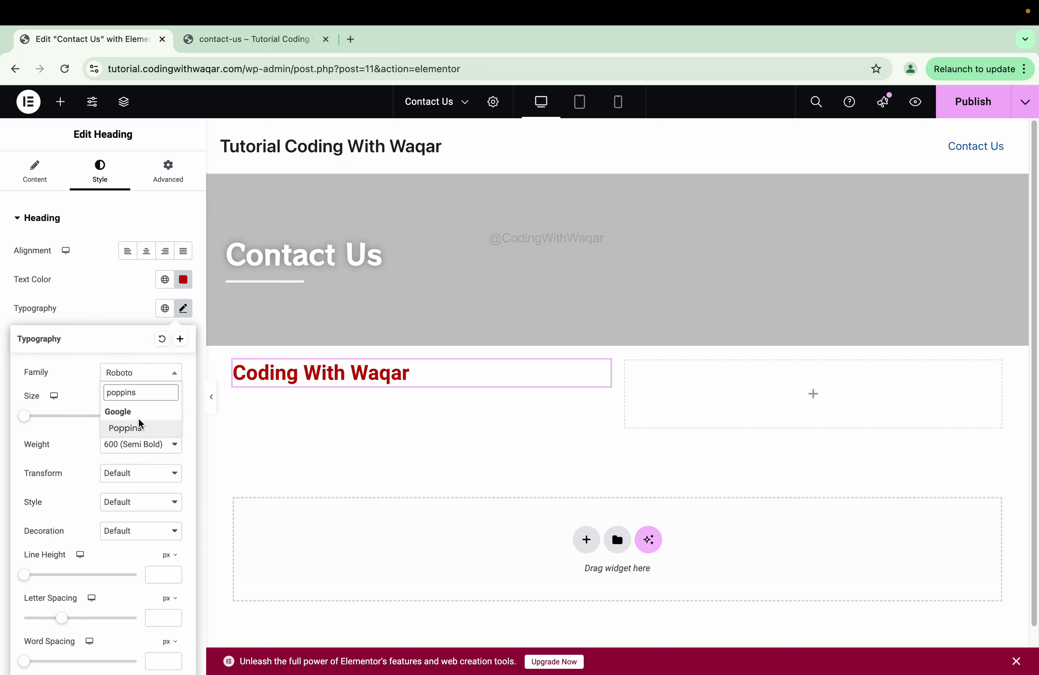
pyautogui.click(140, 424)
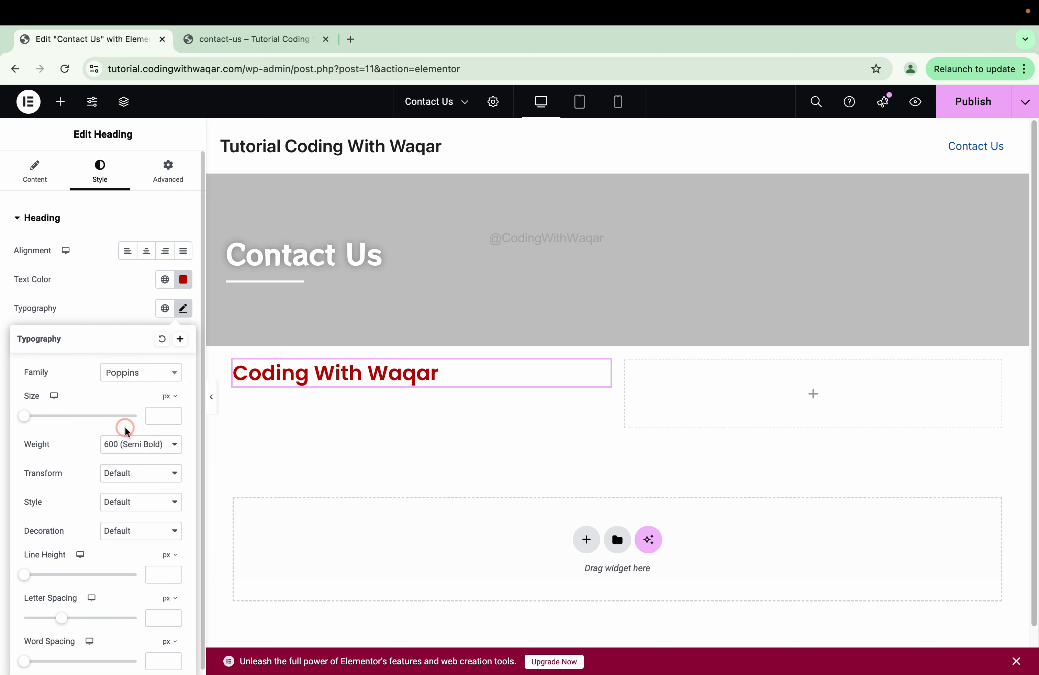
pyautogui.click(127, 380)
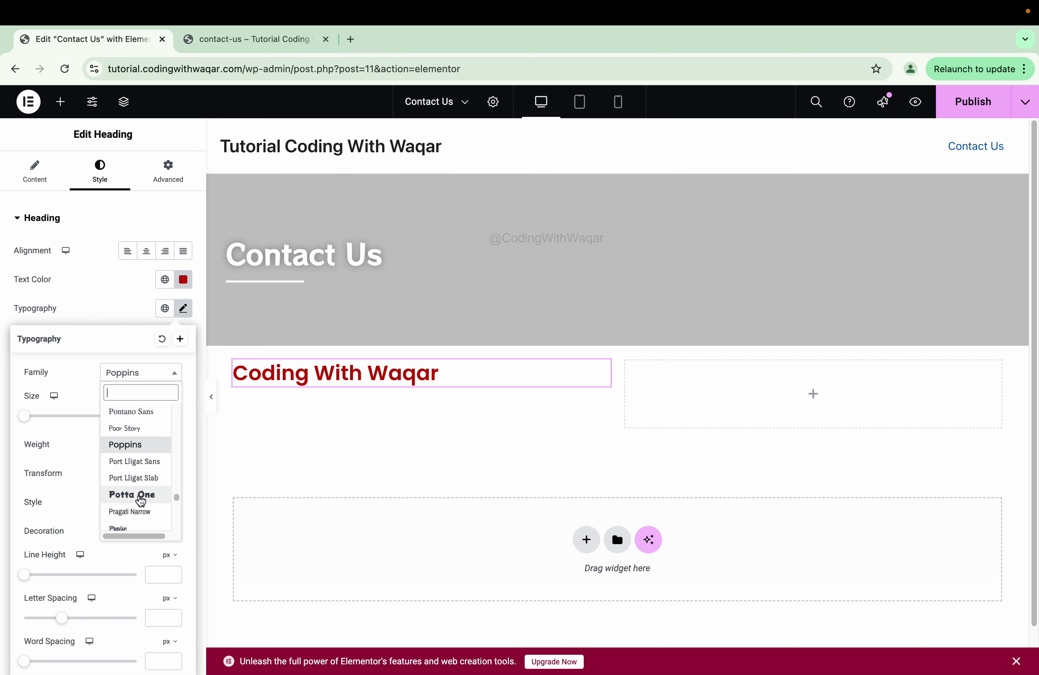
pyautogui.click(139, 495)
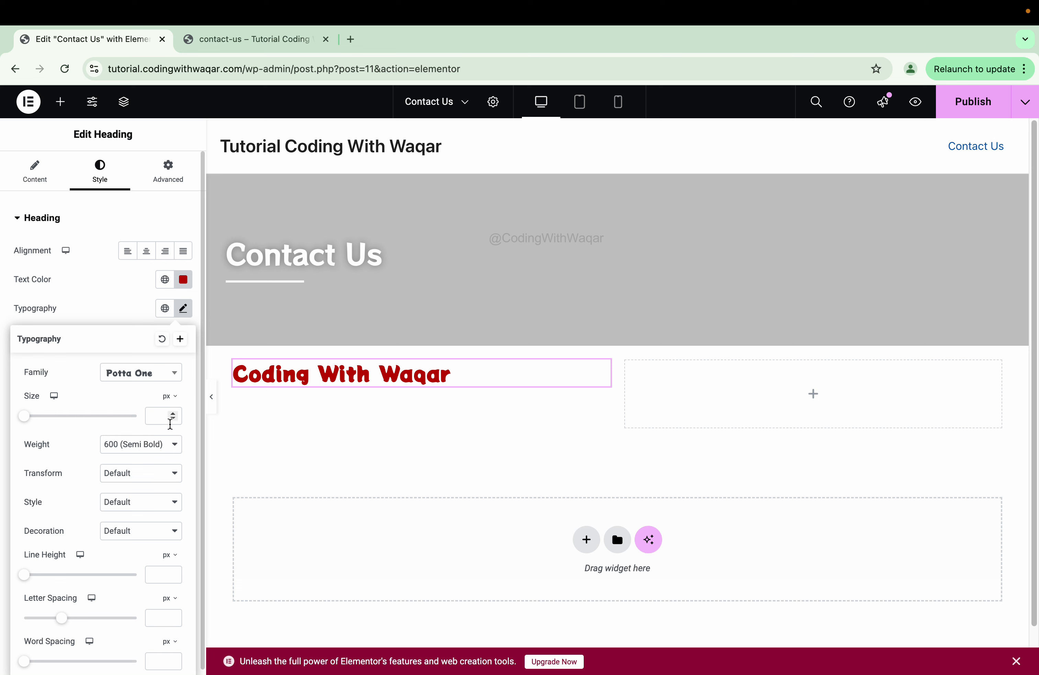
pyautogui.click(60, 102)
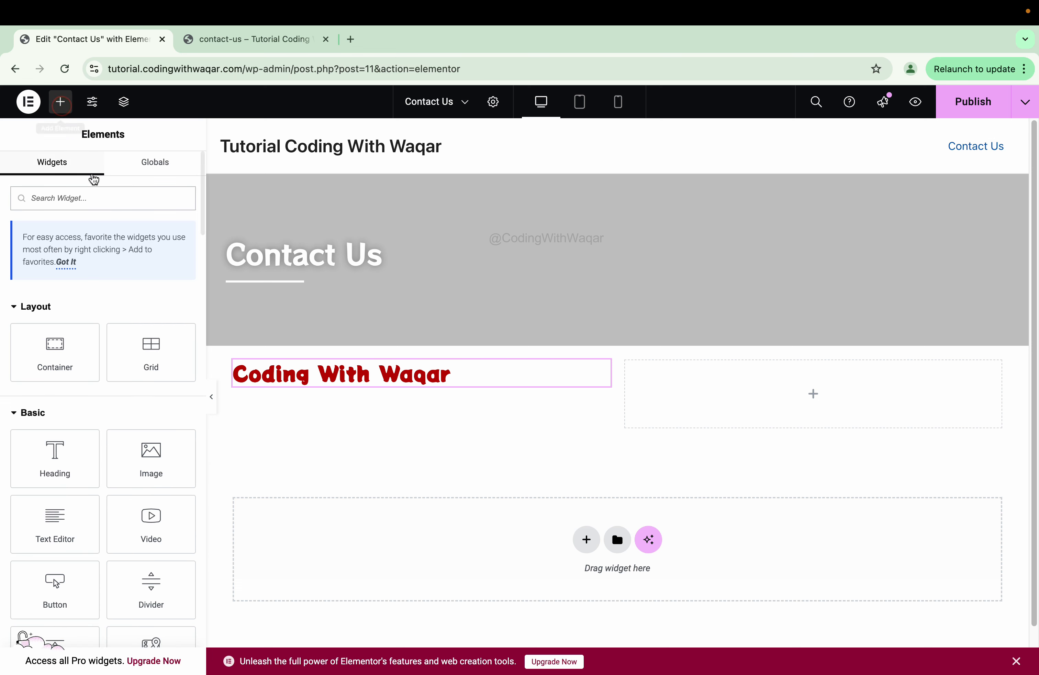
# - Drop a Text Editor widget beneath the red heading
pyautogui.click(104, 197)
pyautogui.write('f')
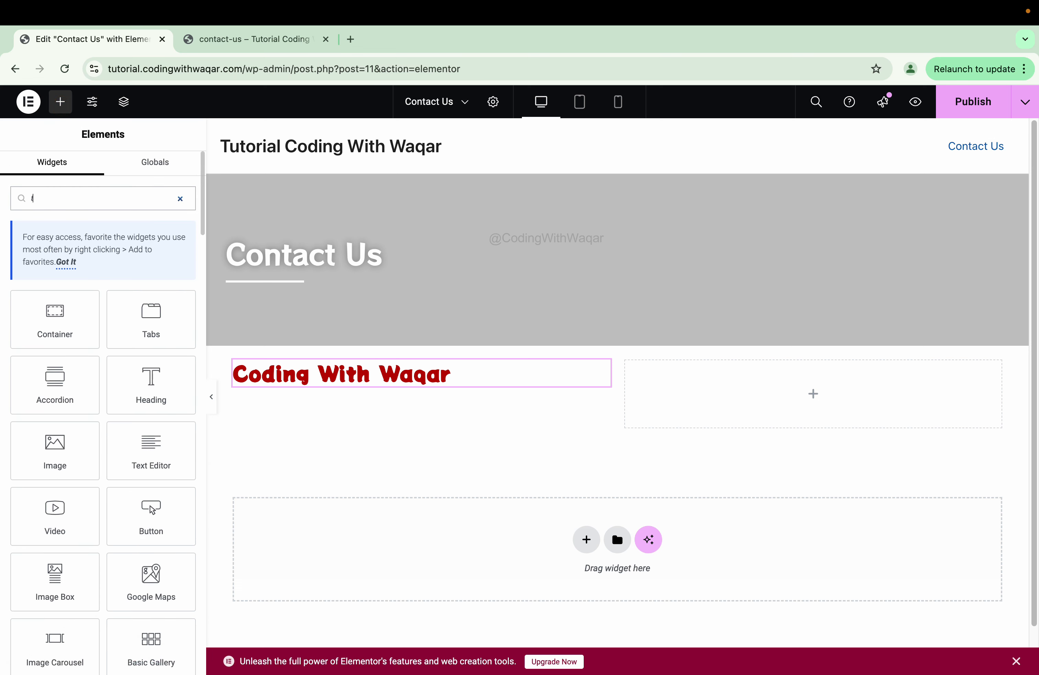
pyautogui.write('e')
pyautogui.moveTo(41, 460); pyautogui.dragTo(396, 387)
# - Paste several extra copies of the Lorem ipsum paragraph into the text editor
pyautogui.tripleClick(106, 426)
pyautogui.press('super+c')
pyautogui.click(104, 425)
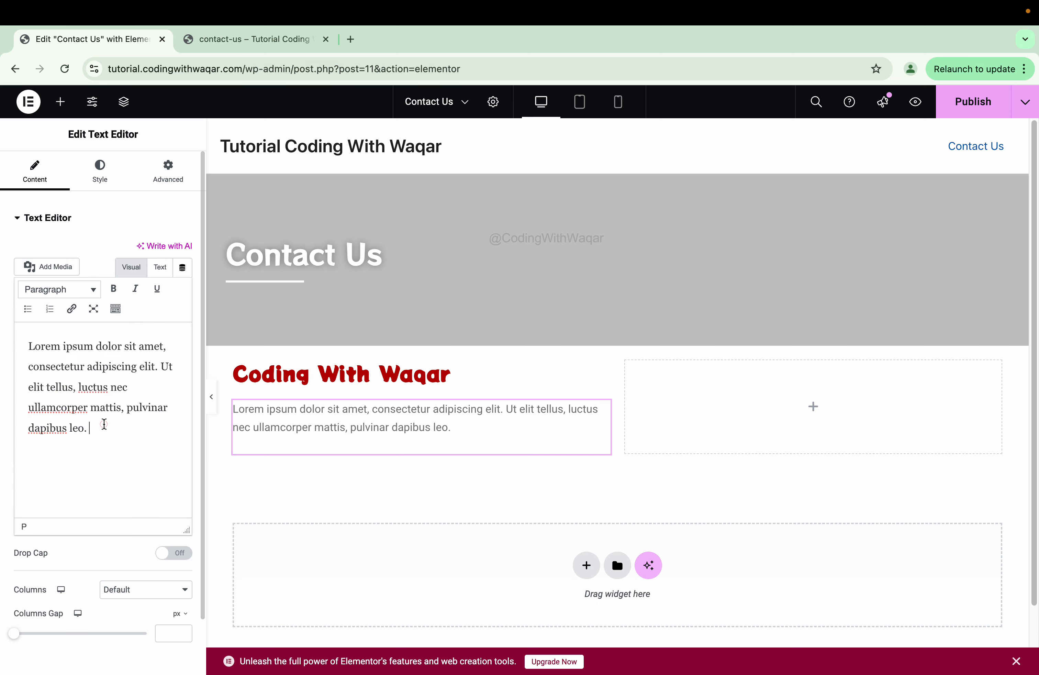
pyautogui.press('super+v')
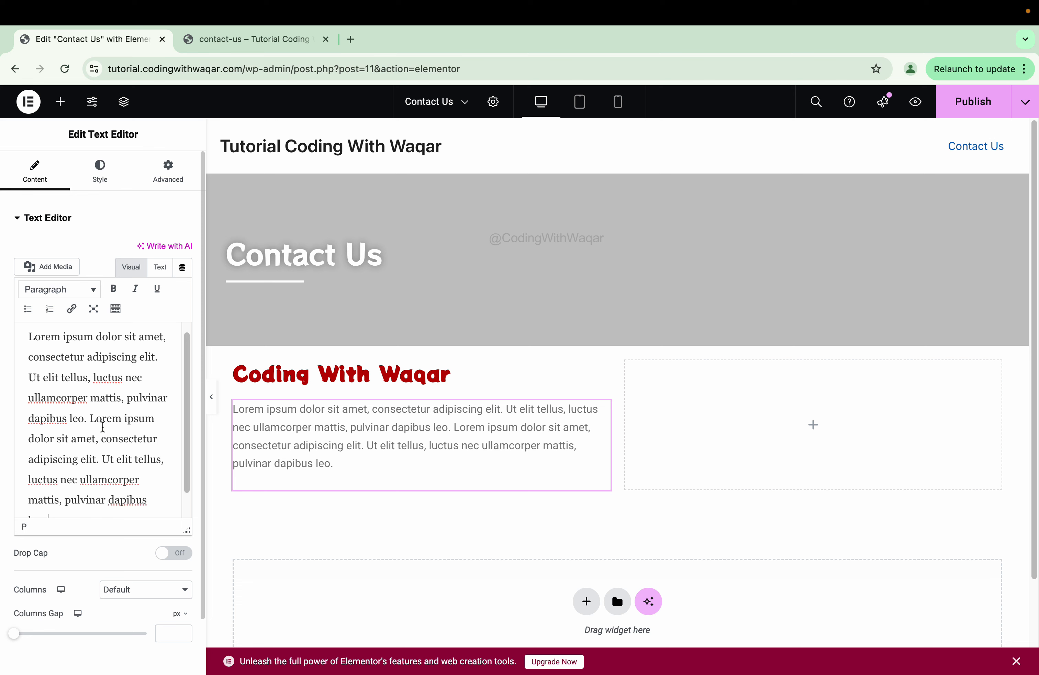
pyautogui.scroll(-1, 103, 427)
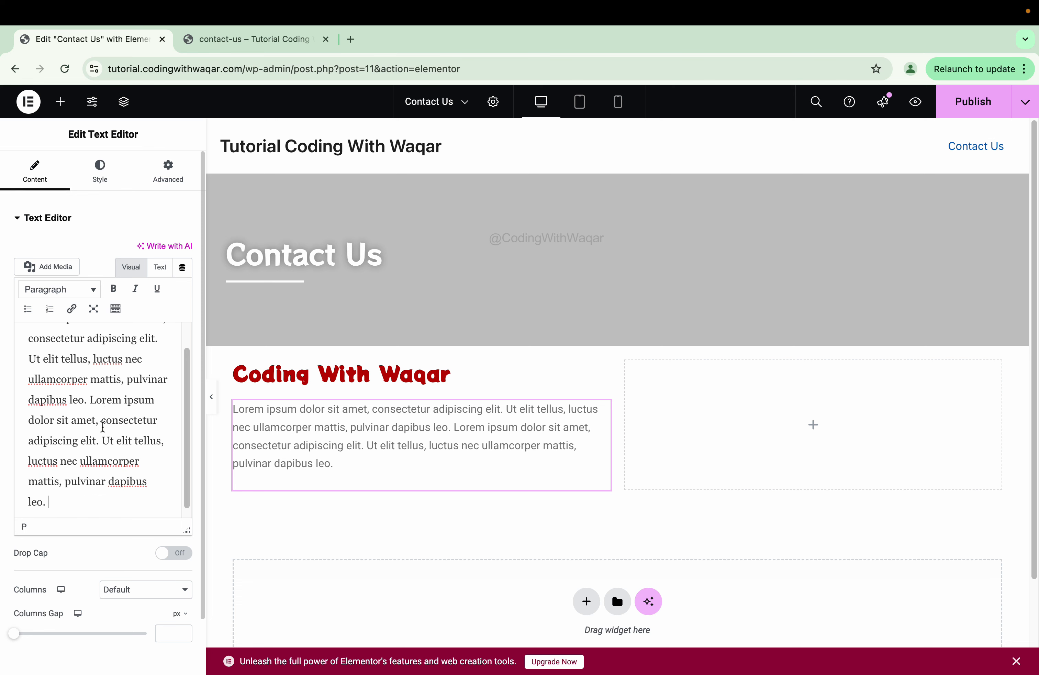
pyautogui.press('super+a')
pyautogui.click(74, 503)
pyautogui.press('super+v')
pyautogui.scroll(-1, 95, 442)
pyautogui.click(123, 492)
pyautogui.press('Return')
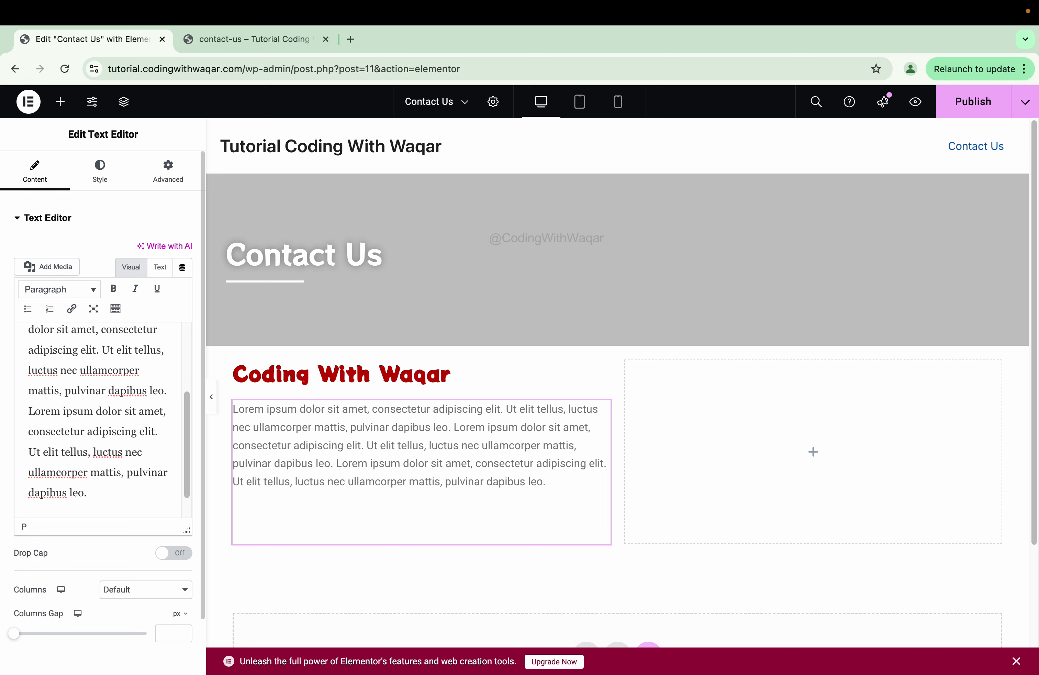
pyautogui.press('Return')
pyautogui.press('super+v')
# - Delete the surplus text so a single Lorem ipsum paragraph remains
pyautogui.click(40, 416)
pyautogui.press('BackSpace')
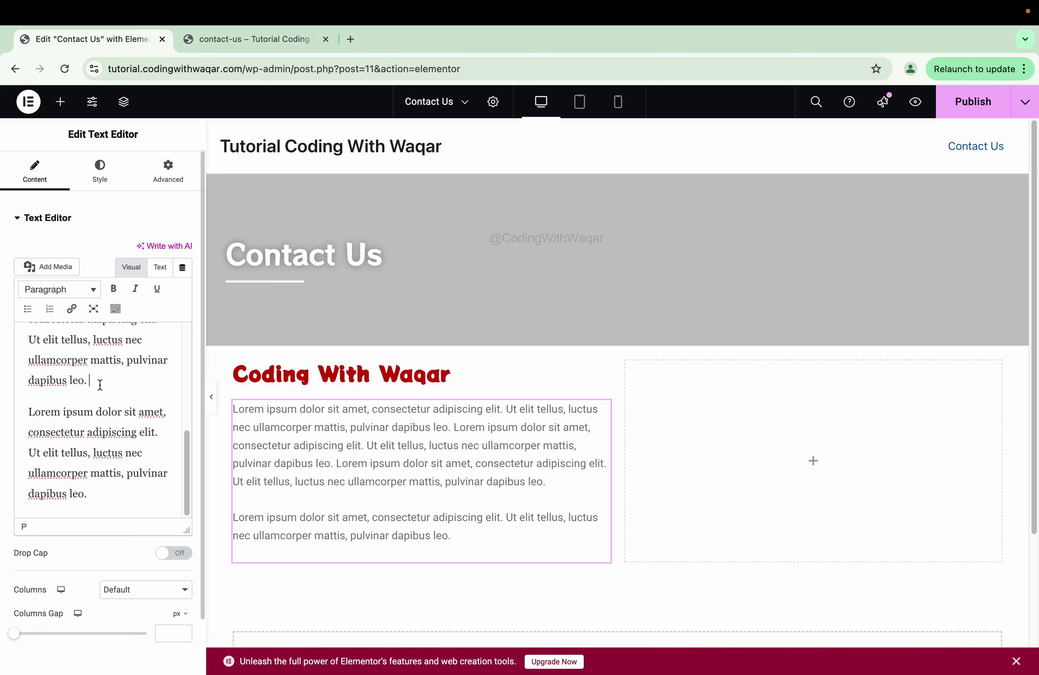
pyautogui.press('super+a')
pyautogui.press('BackSpace')
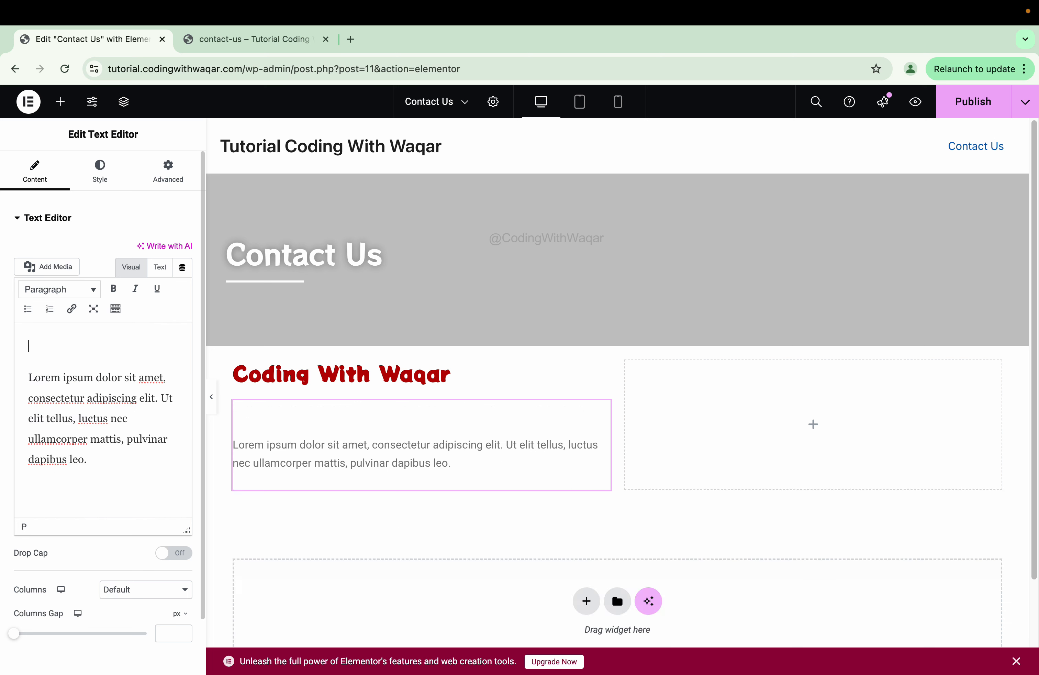
pyautogui.press('Delete')
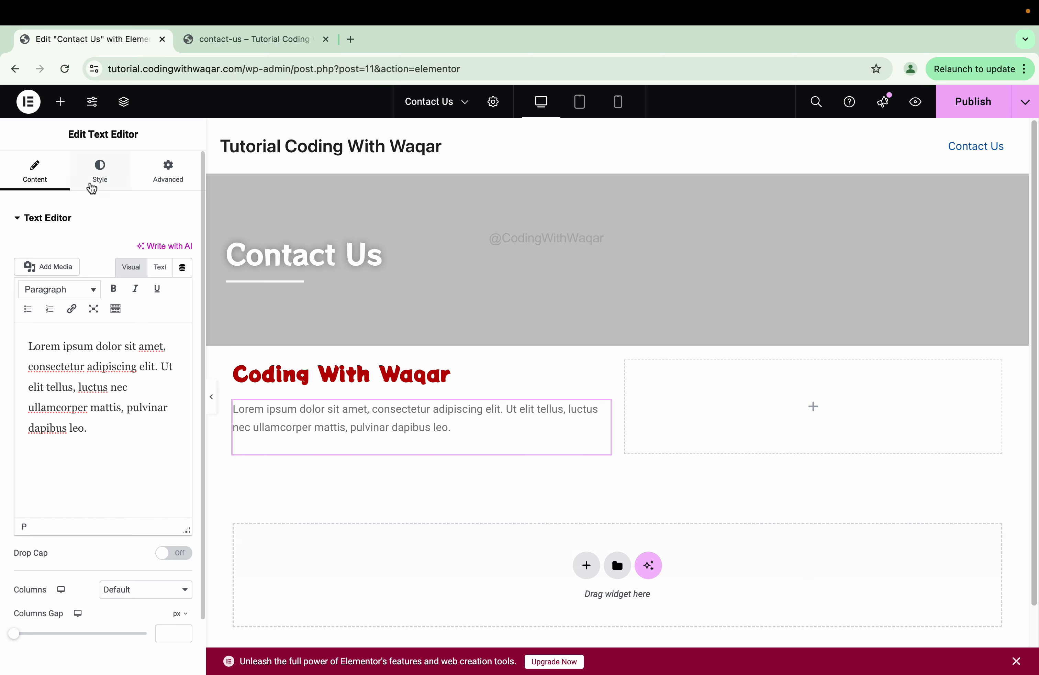
# - Set the paragraph's font to Poppins and its text color to black #000000
pyautogui.click(108, 178)
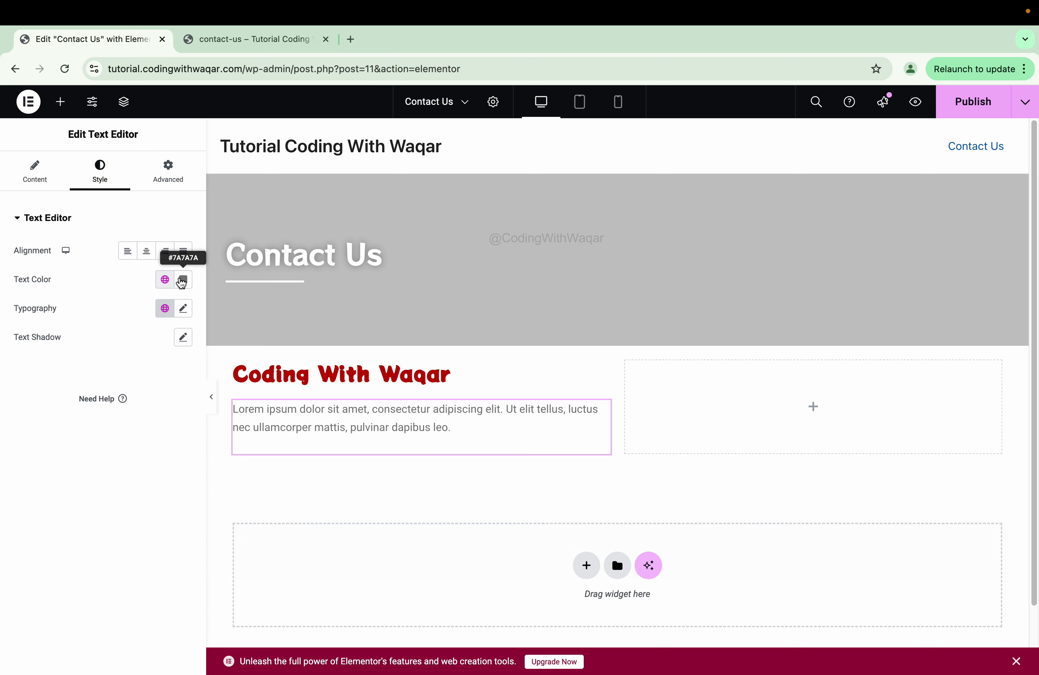
pyautogui.click(182, 307)
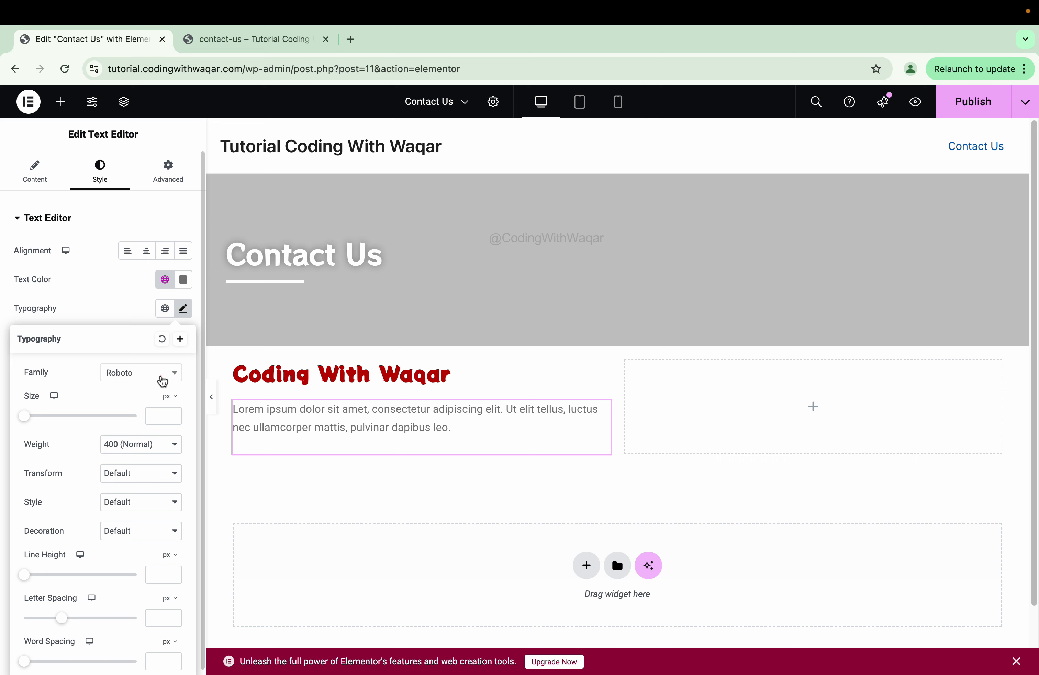
pyautogui.click(160, 373)
pyautogui.write('pop')
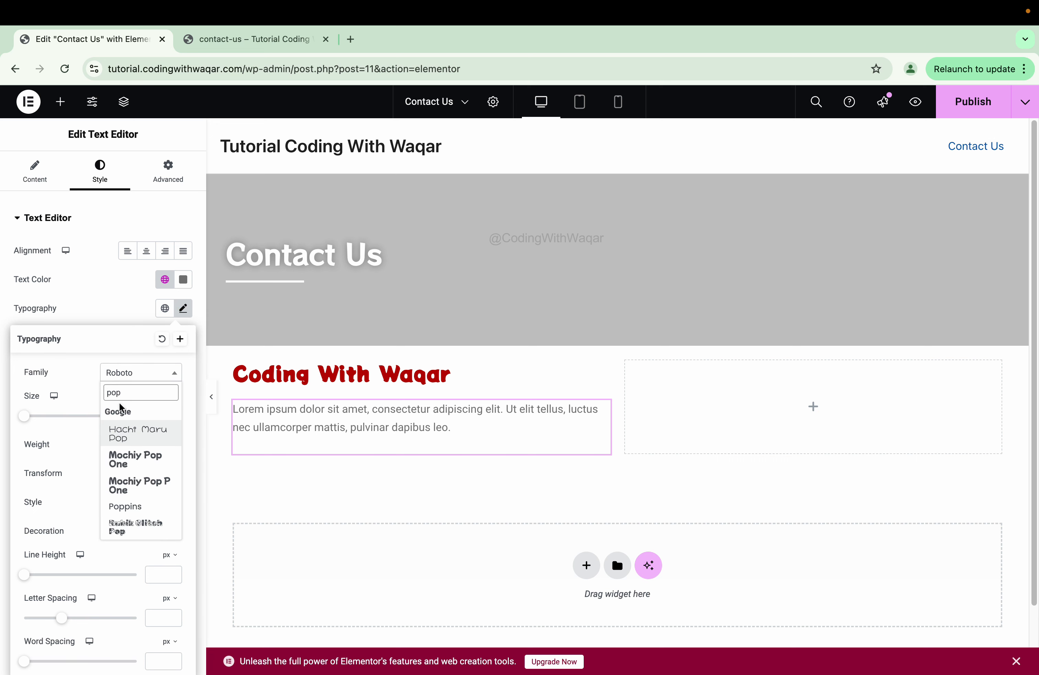
pyautogui.write('pins')
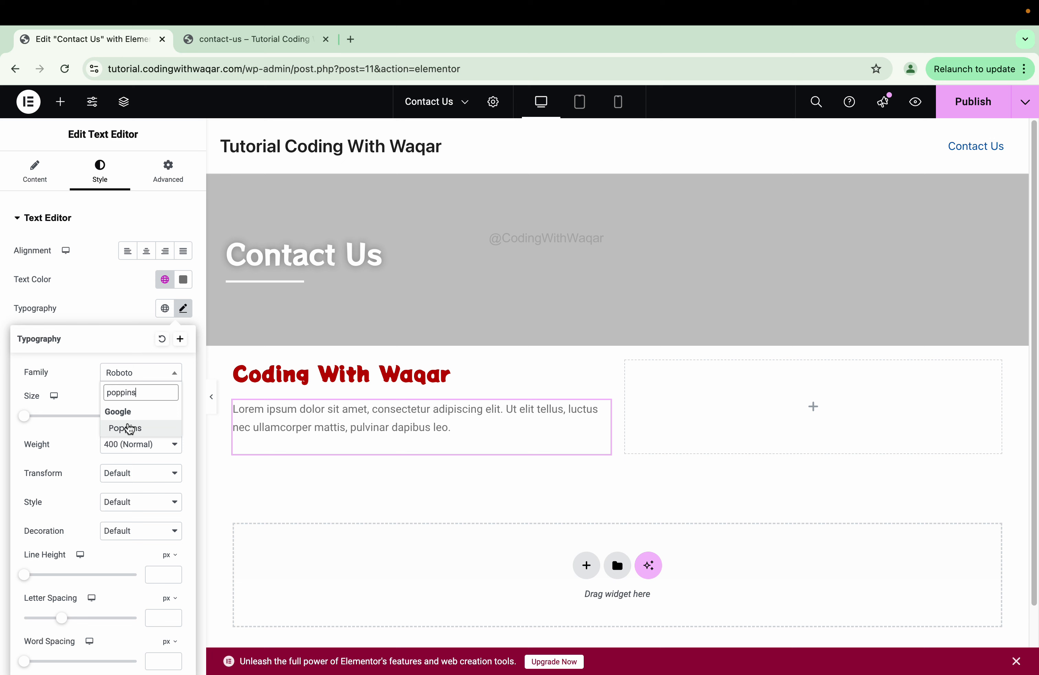
pyautogui.click(129, 428)
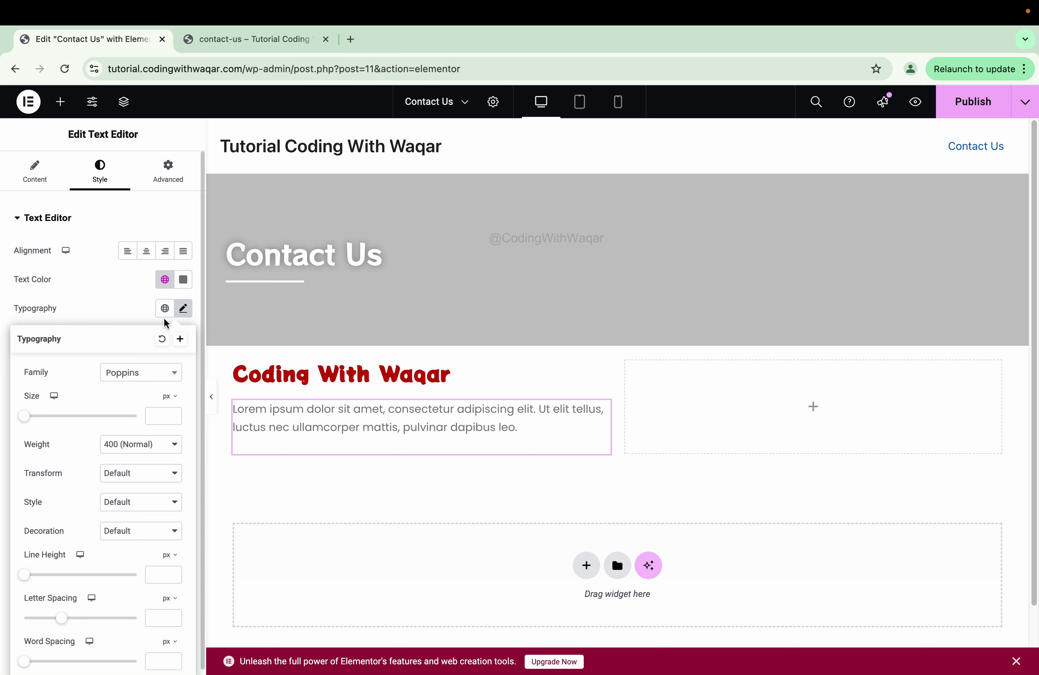
pyautogui.click(187, 276)
pyautogui.moveTo(162, 389); pyautogui.dragTo(2, 504)
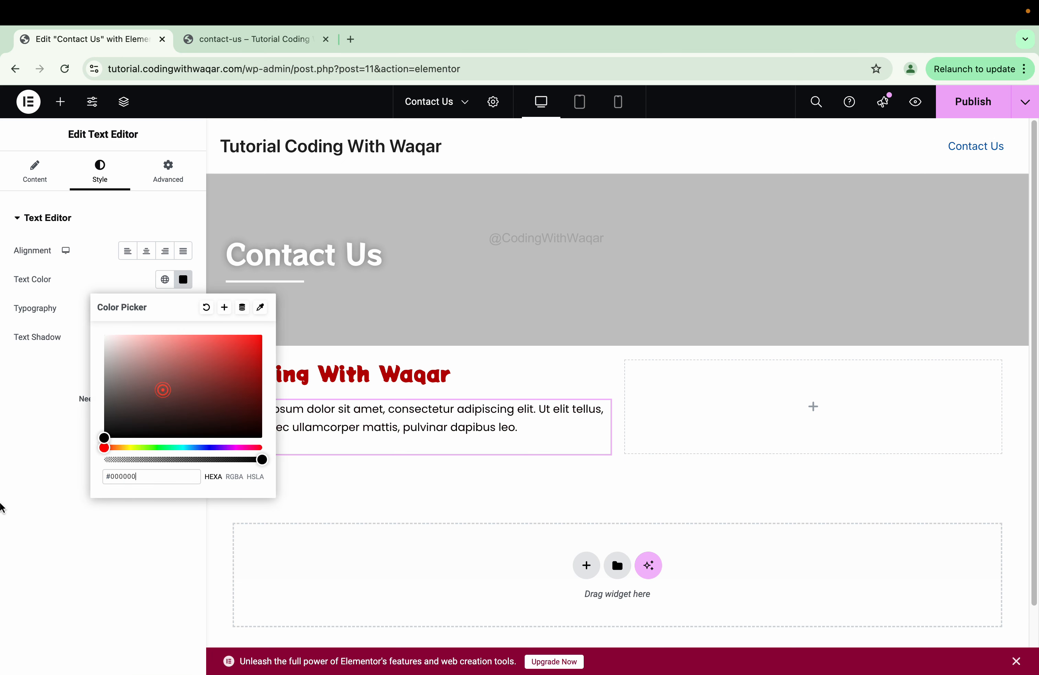
pyautogui.click(19, 470)
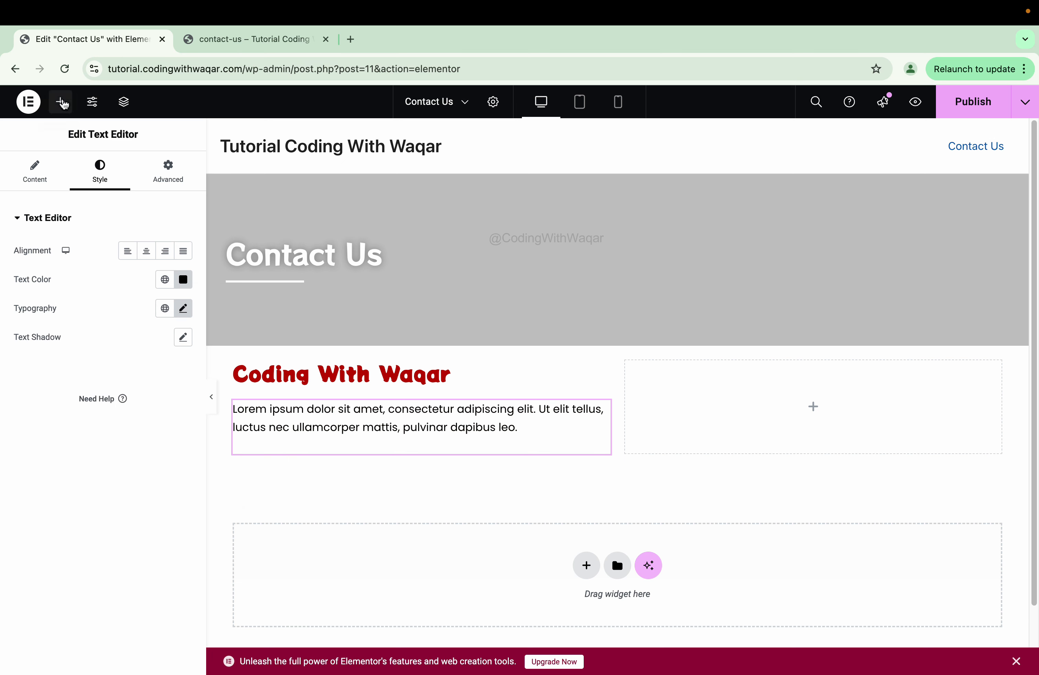
pyautogui.click(60, 101)
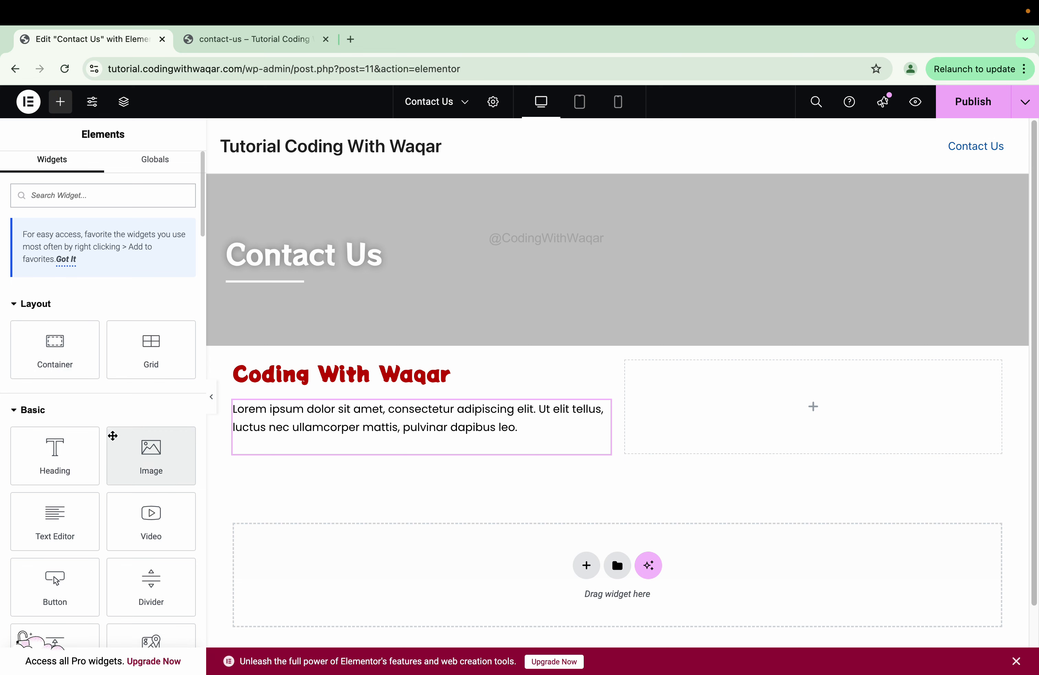
# - Search the widgets for Icon Box and place it under the paragraph in the left column
pyautogui.scroll(-10, 112, 436)
pyautogui.scroll(10, 112, 436)
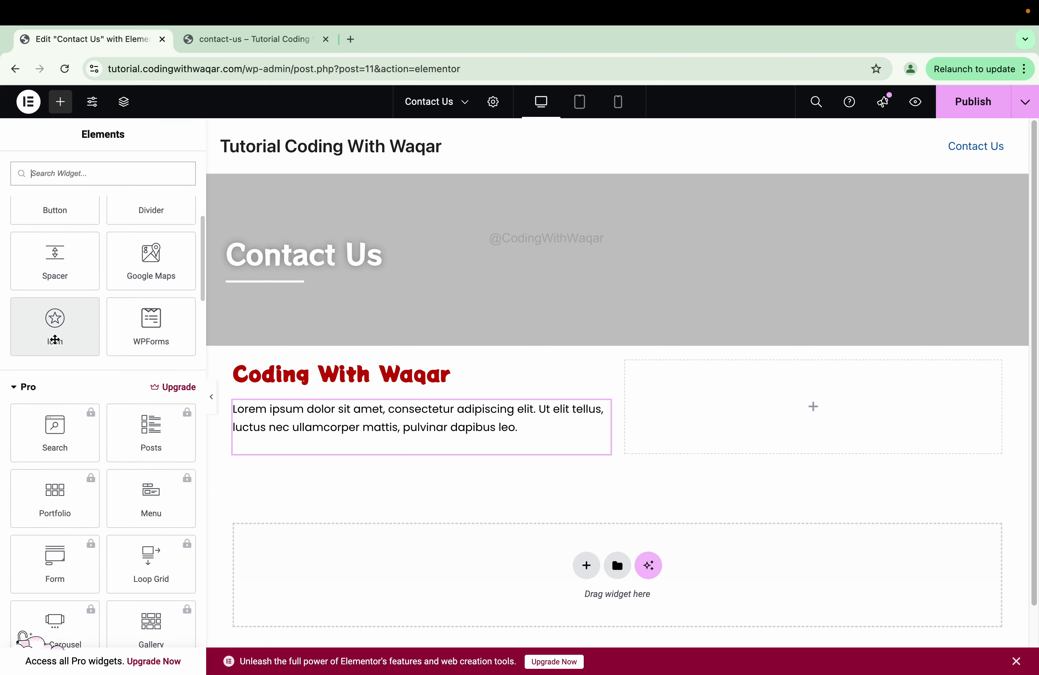
pyautogui.click(107, 199)
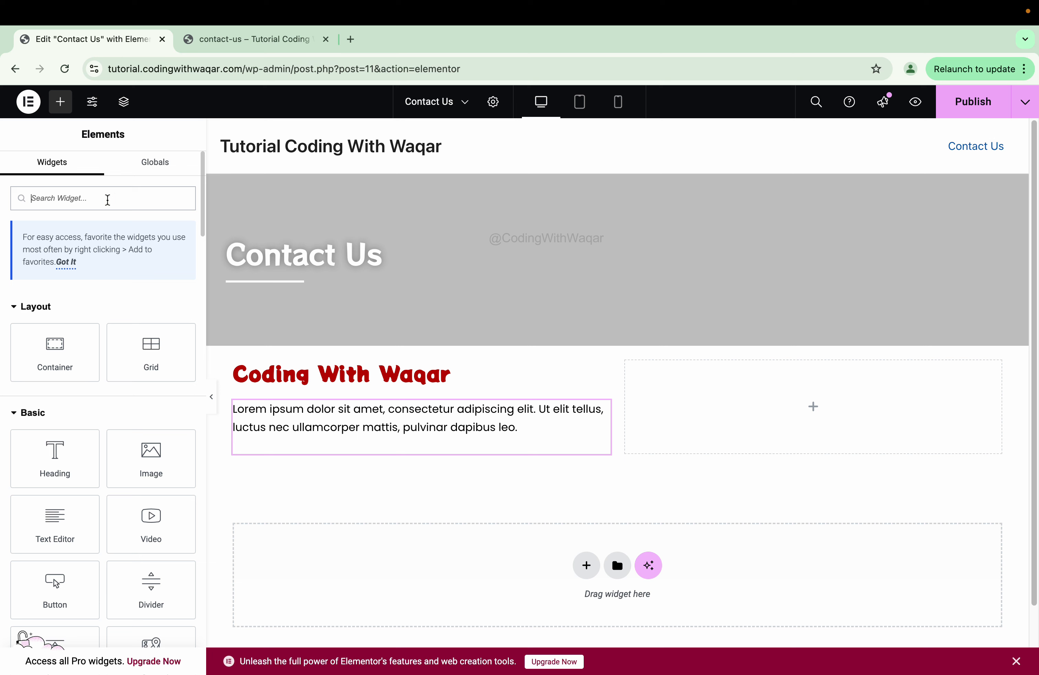
pyautogui.write('id')
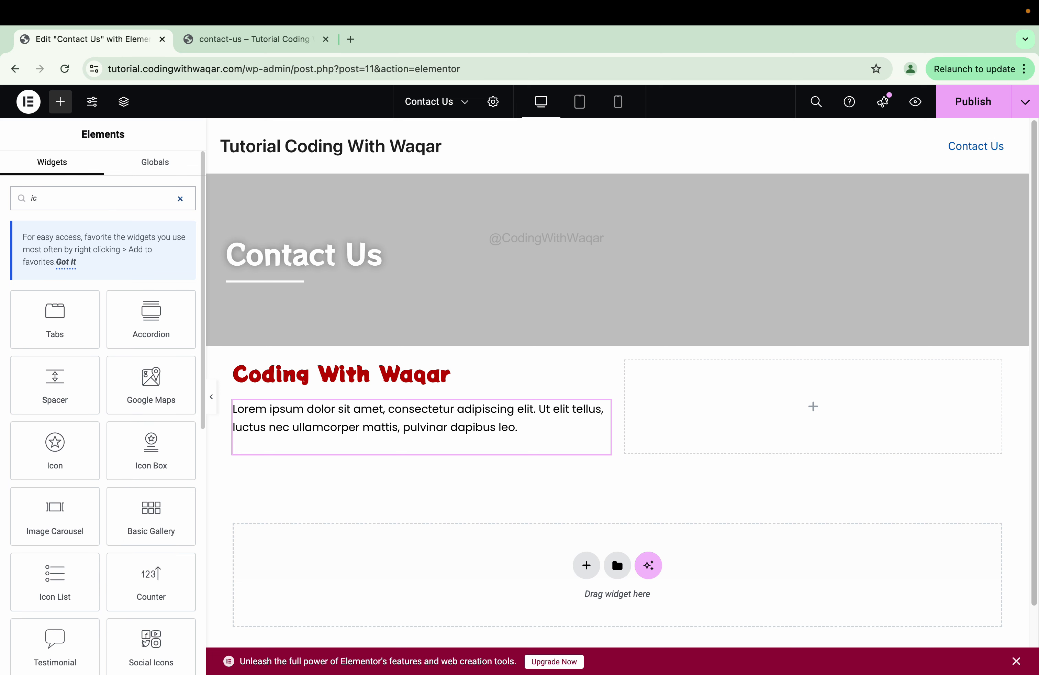
pyautogui.write('on')
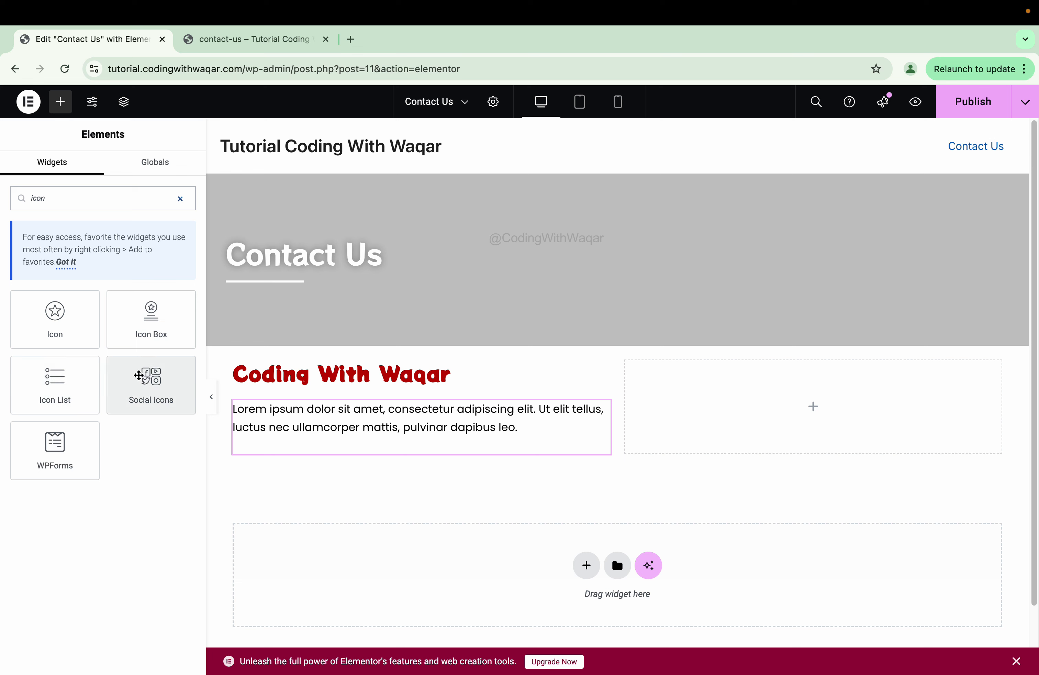
pyautogui.moveTo(146, 328); pyautogui.dragTo(461, 446)
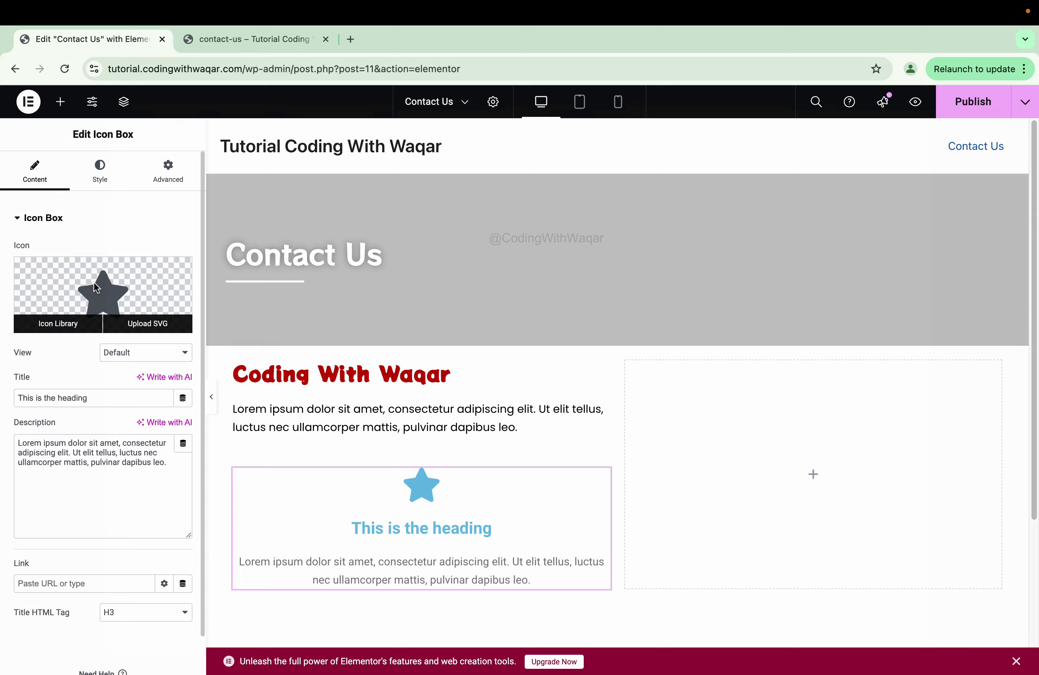
# - Swap the Icon Box's star for the solid Phone icon found by searching 'phone' in the Icon Library
pyautogui.click(56, 323)
pyautogui.click(388, 176)
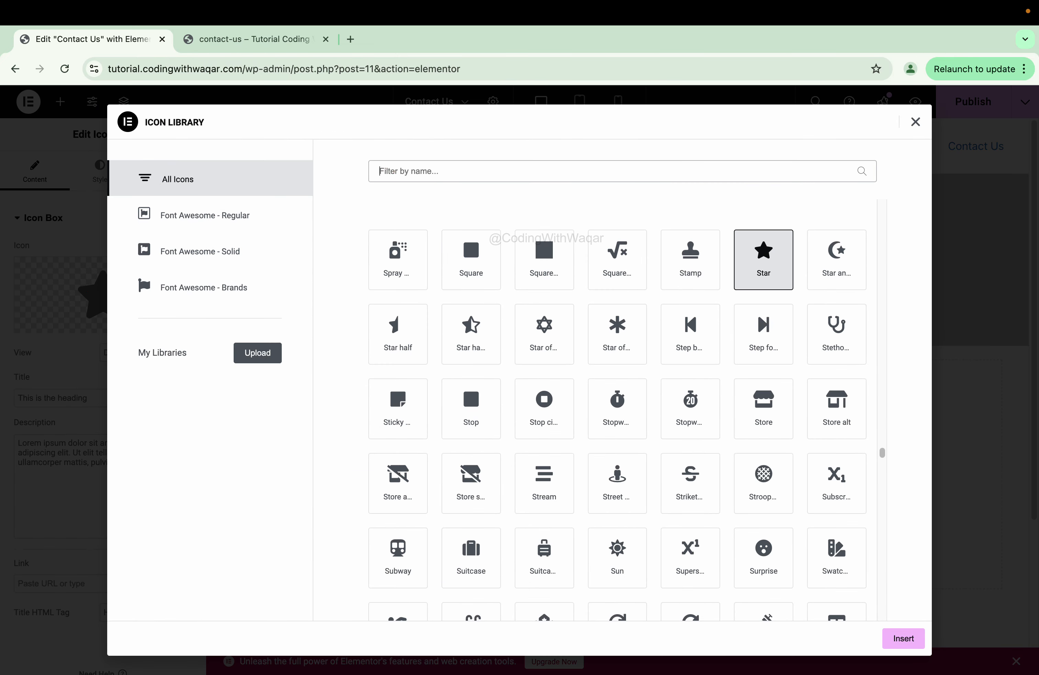
pyautogui.write('phone')
pyautogui.click(488, 331)
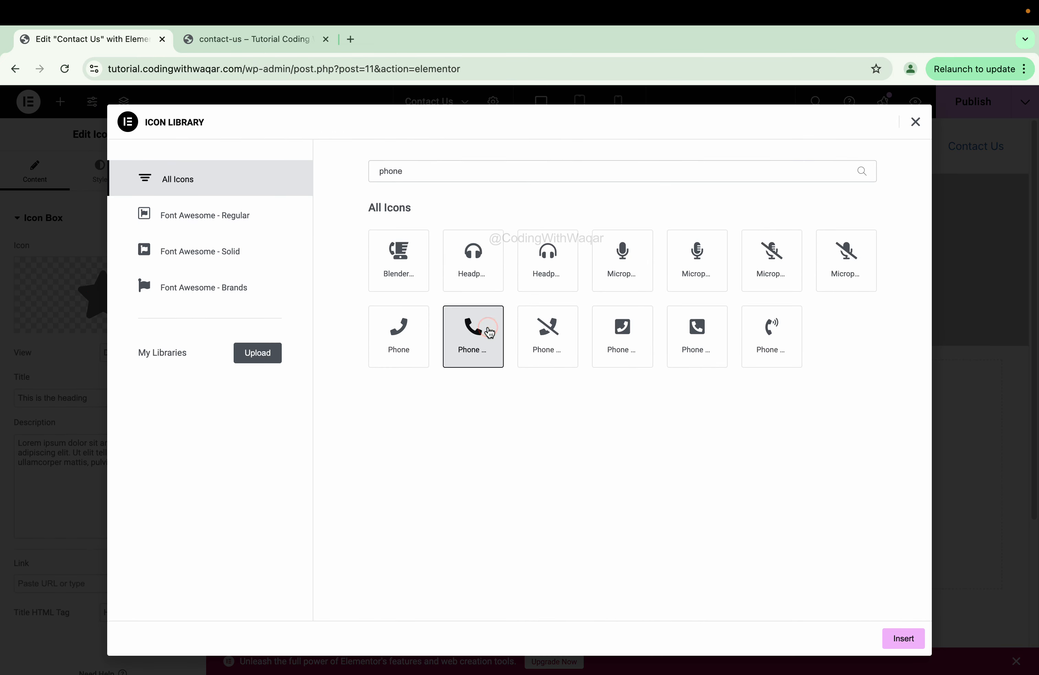
pyautogui.click(915, 639)
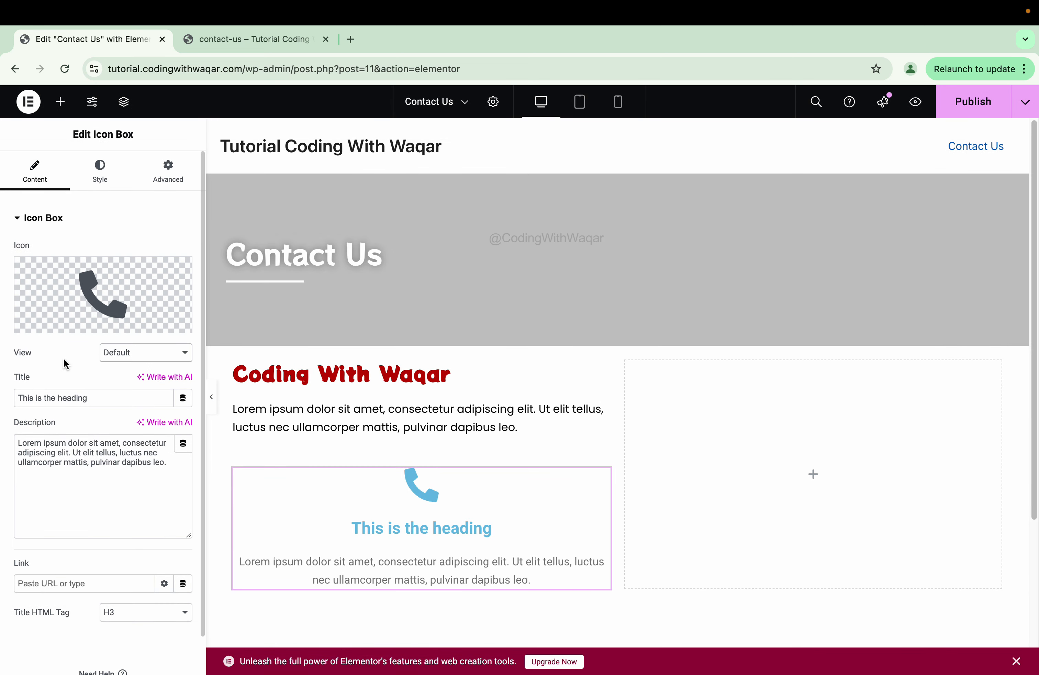
# - Try the Stacked and Framed icon views and the Rounded and Square frame shapes
pyautogui.click(124, 353)
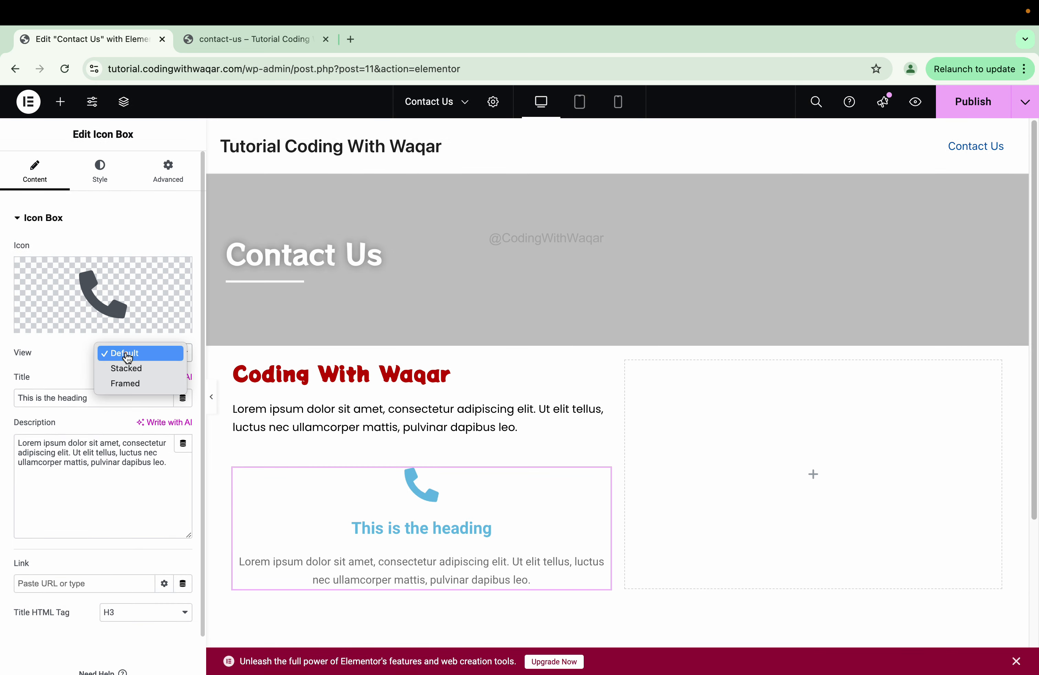
pyautogui.click(152, 371)
pyautogui.click(146, 357)
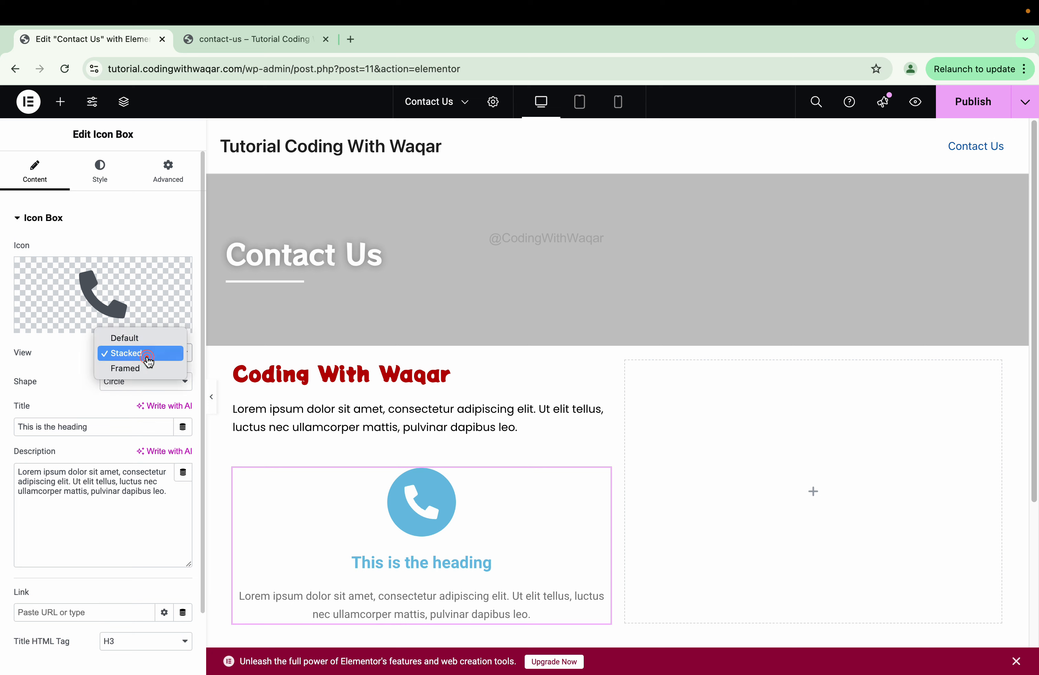
pyautogui.click(150, 367)
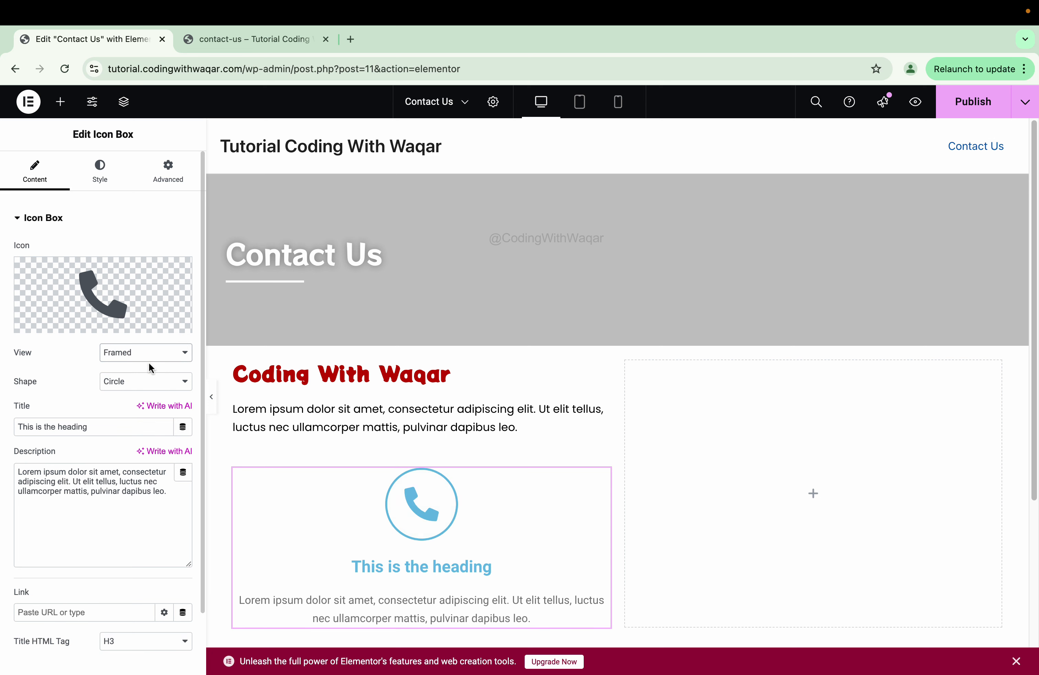
pyautogui.click(148, 360)
pyautogui.click(65, 379)
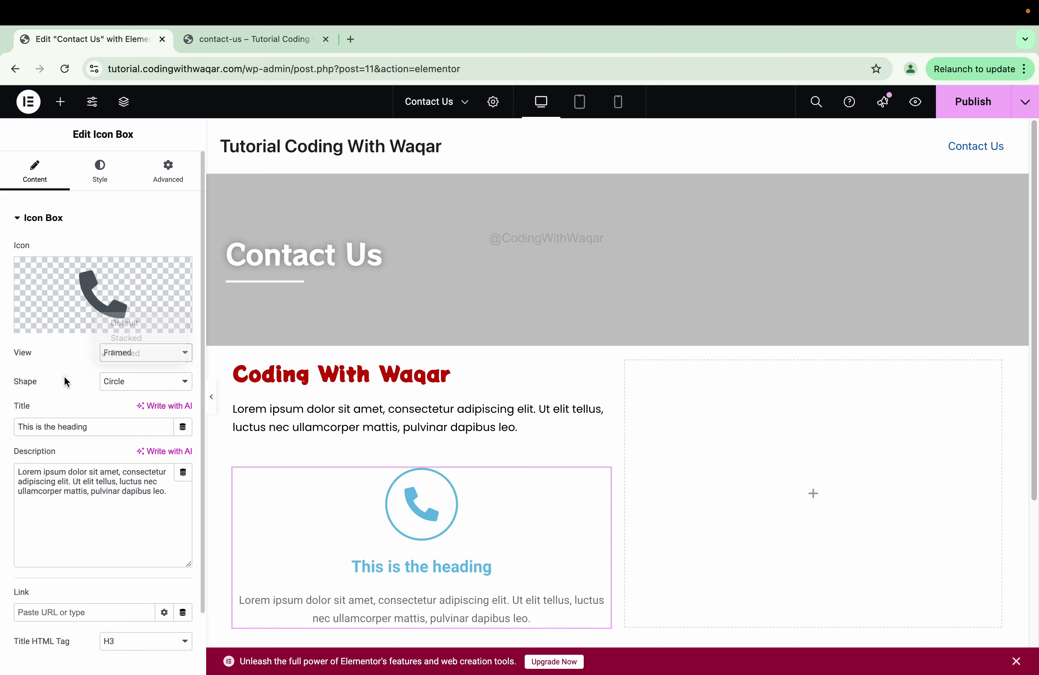
pyautogui.click(116, 381)
pyautogui.click(120, 367)
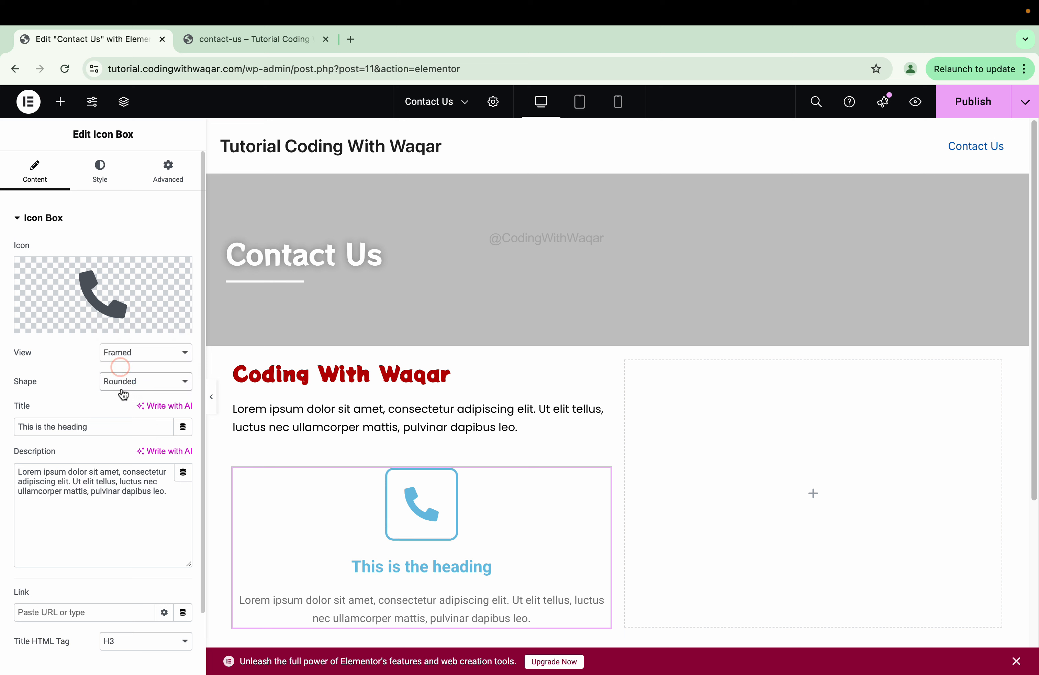
pyautogui.click(121, 390)
pyautogui.click(121, 371)
# - Settle on the Stacked view with a Circle shape for the phone icon
pyautogui.click(123, 353)
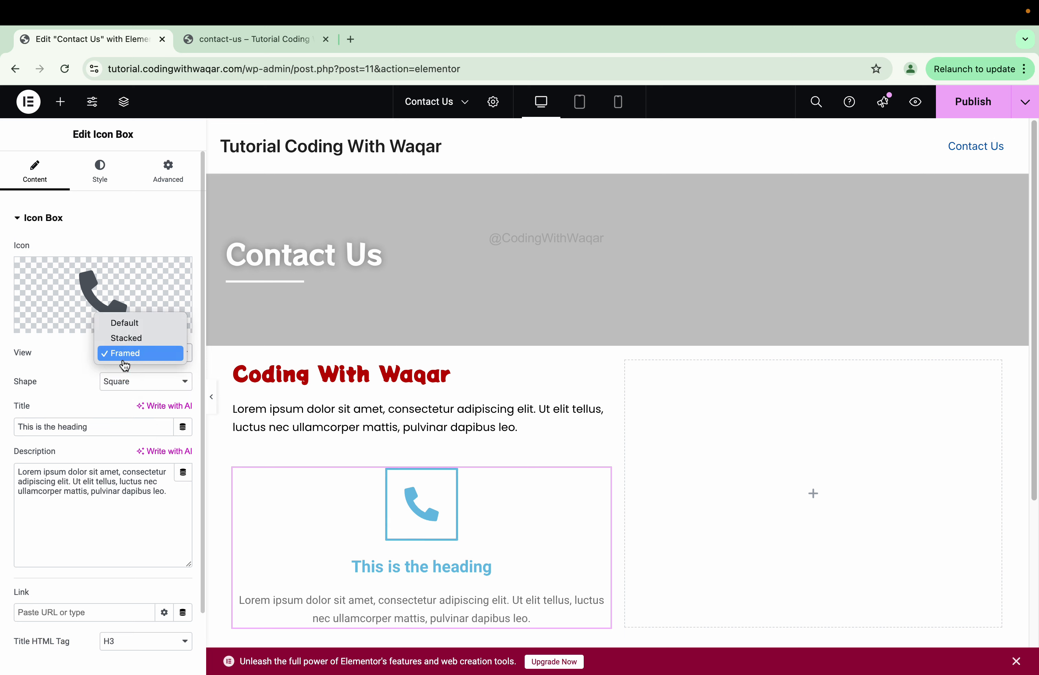
pyautogui.click(124, 338)
pyautogui.click(126, 388)
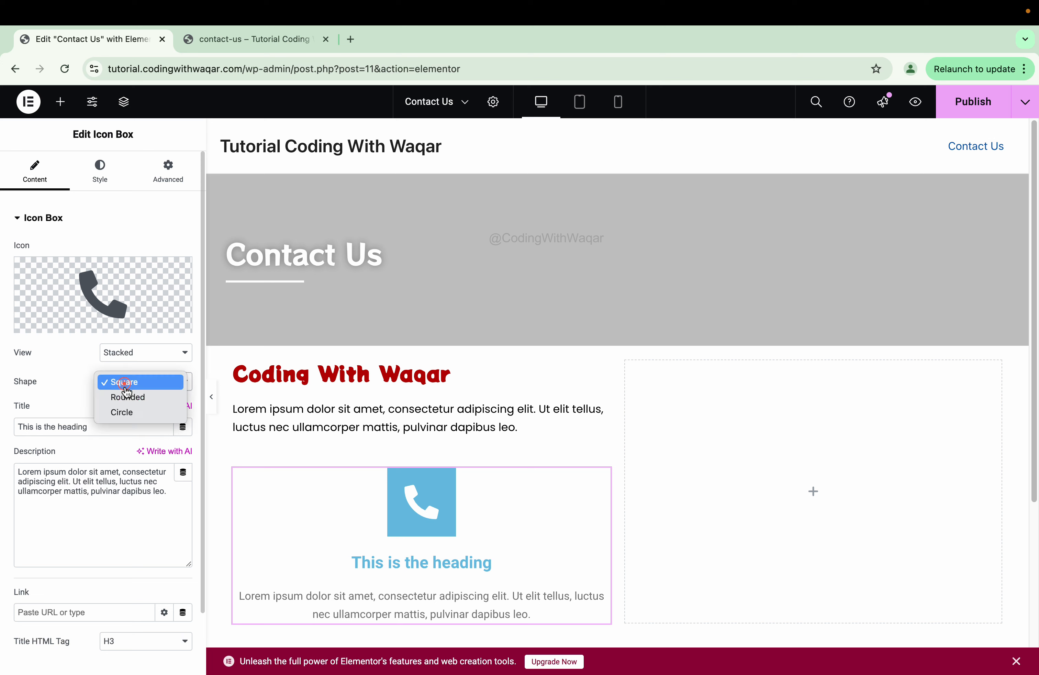
pyautogui.click(130, 412)
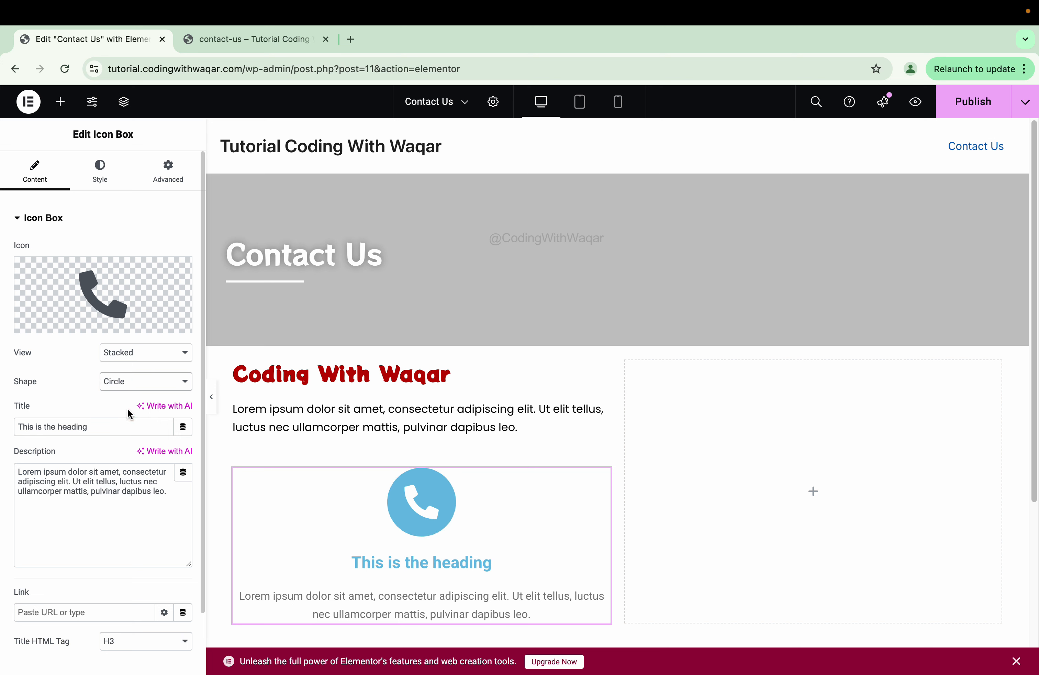
pyautogui.click(97, 429)
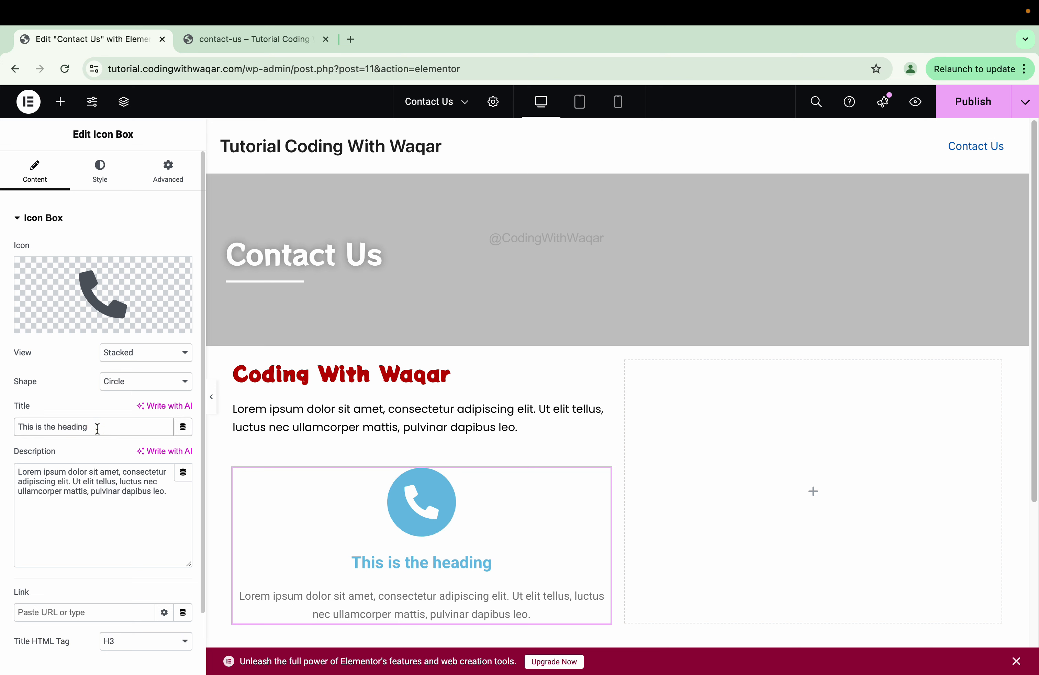
# - Replace the icon box's placeholder heading with the title 'Phone'
pyautogui.press('super+a')
pyautogui.press('BackSpace')
pyautogui.write('O')
pyautogui.press('BackSpace')
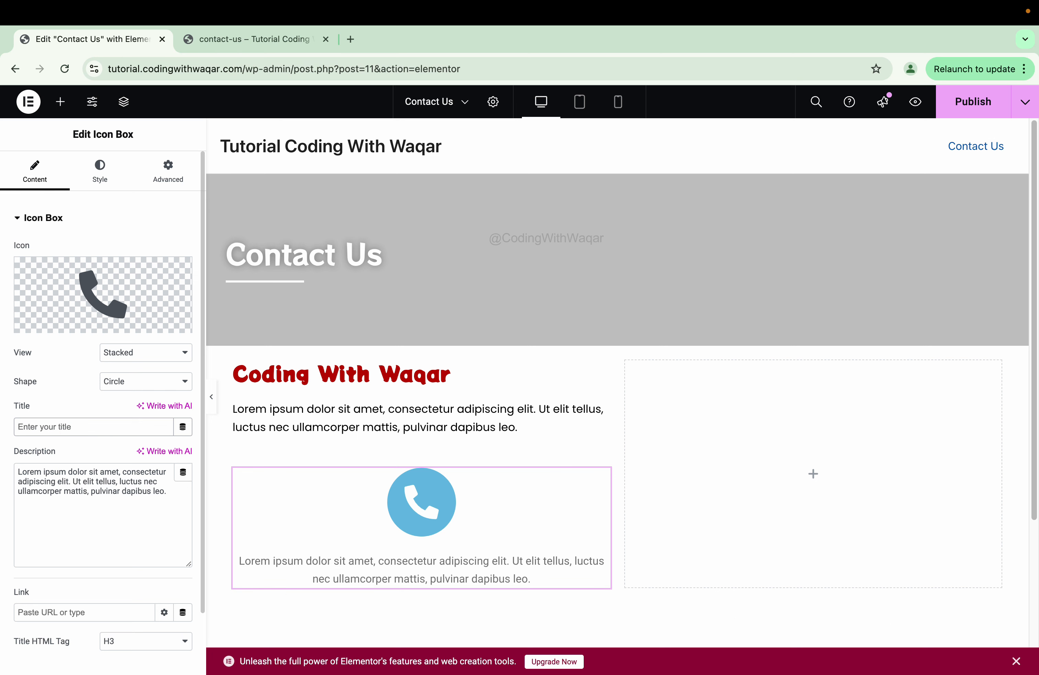
pyautogui.write('Phone')
pyautogui.press('super+a')
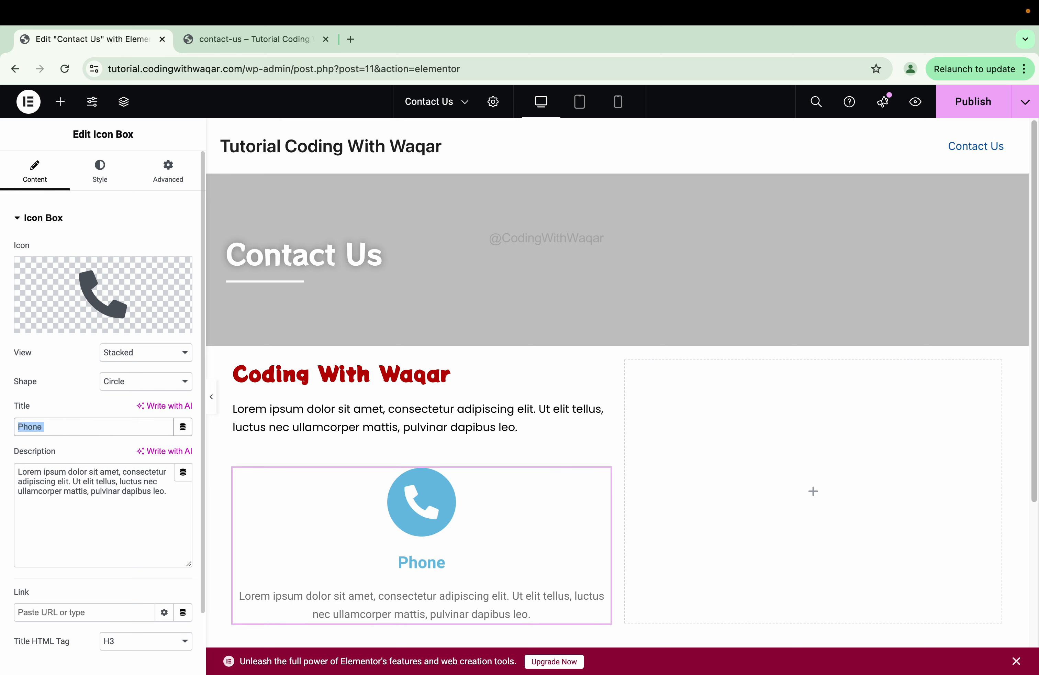
pyautogui.write('Call')
pyautogui.press('BackSpace')
pyautogui.press('BackSpace')
pyautogui.press('BackSpace')
pyautogui.press('BackSpace')
pyautogui.write('Phone')
# - Overwrite the placeholder description with the phone number
pyautogui.tripleClick(89, 472)
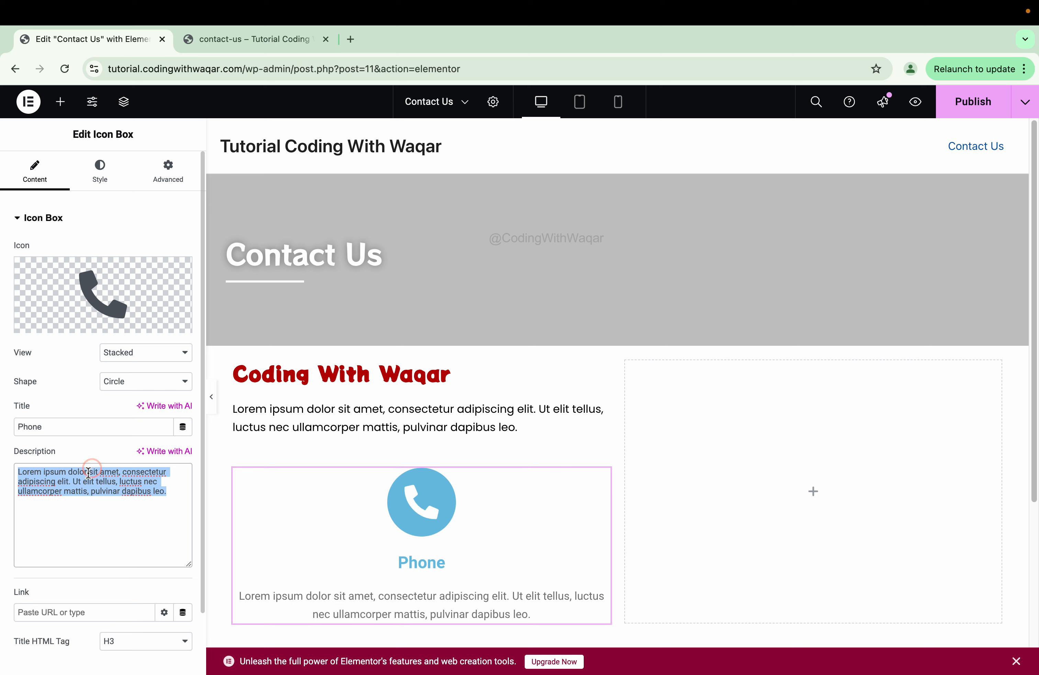
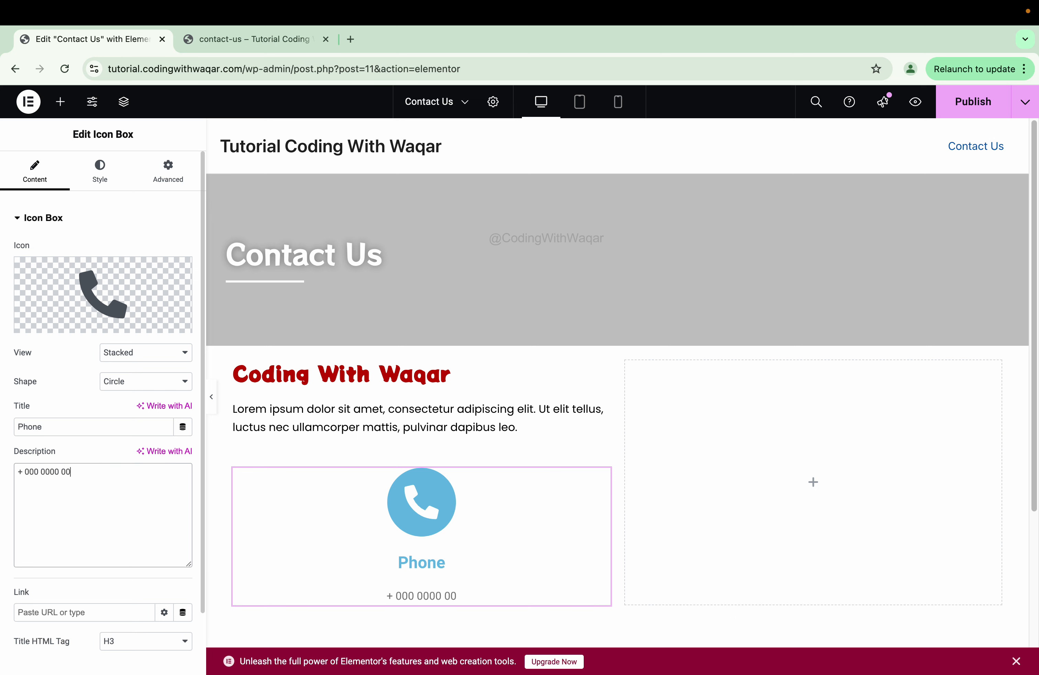
pyautogui.press('BackSpace')
pyautogui.press('BackSpace')
pyautogui.press('BackSpace')
pyautogui.press('BackSpace')
pyautogui.click(70, 472)
pyautogui.write('1')
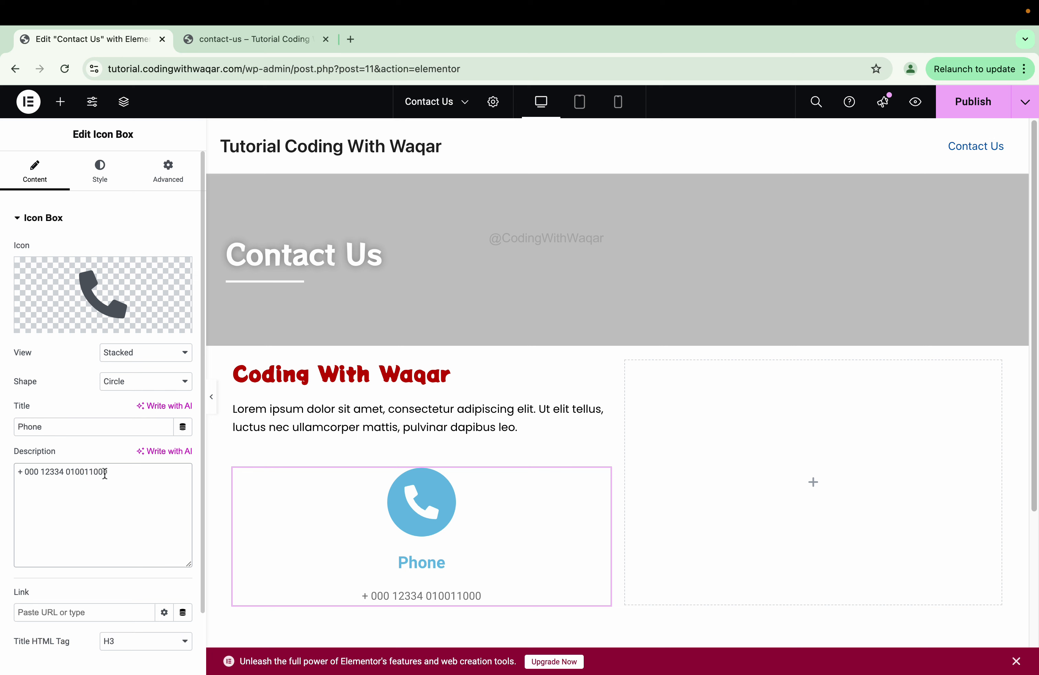
pyautogui.scroll(-2, 105, 474)
pyautogui.scroll(2, 79, 473)
# - Link the heading to 'tel:' plus the copied phone number without spaces, then hide the editor panel
pyautogui.click(65, 615)
pyautogui.write('te')
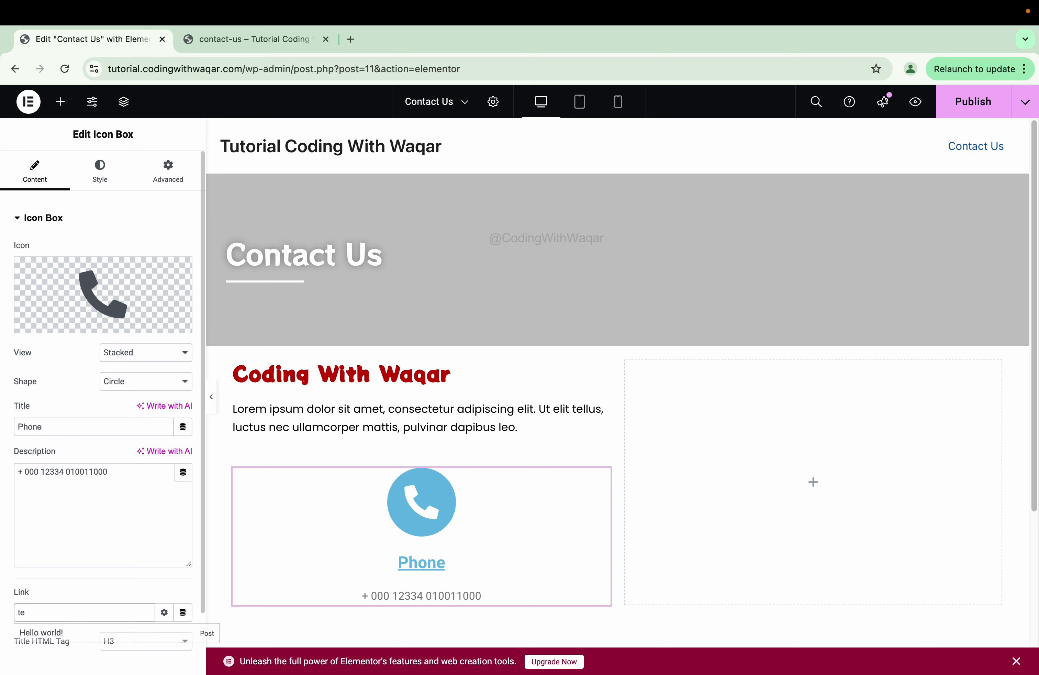
pyautogui.write('l')
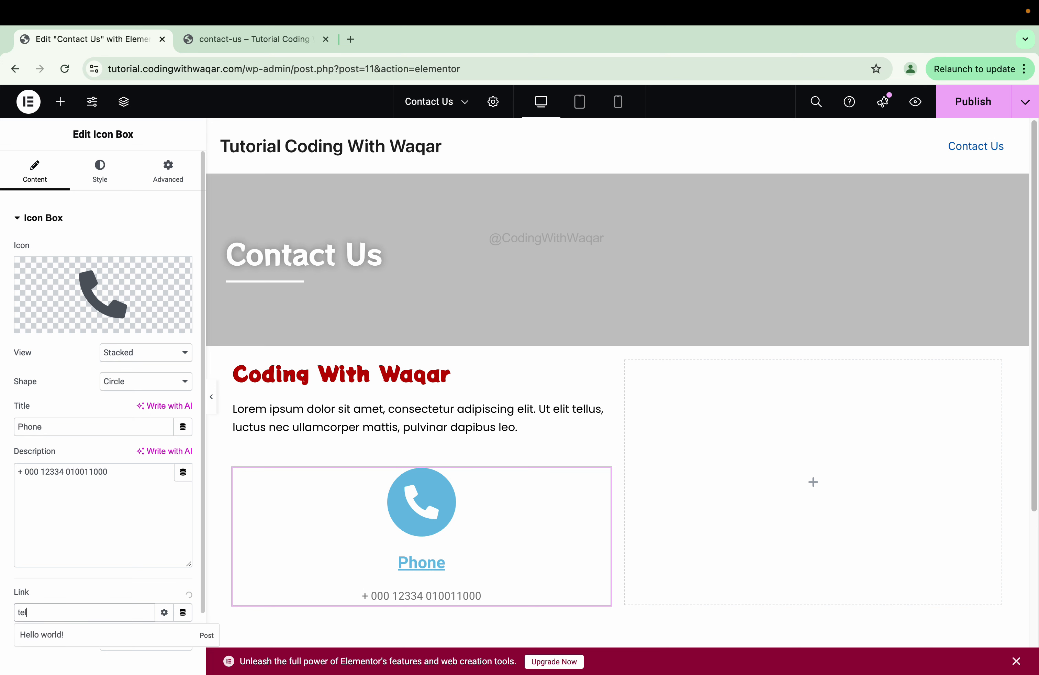
pyautogui.write(':/')
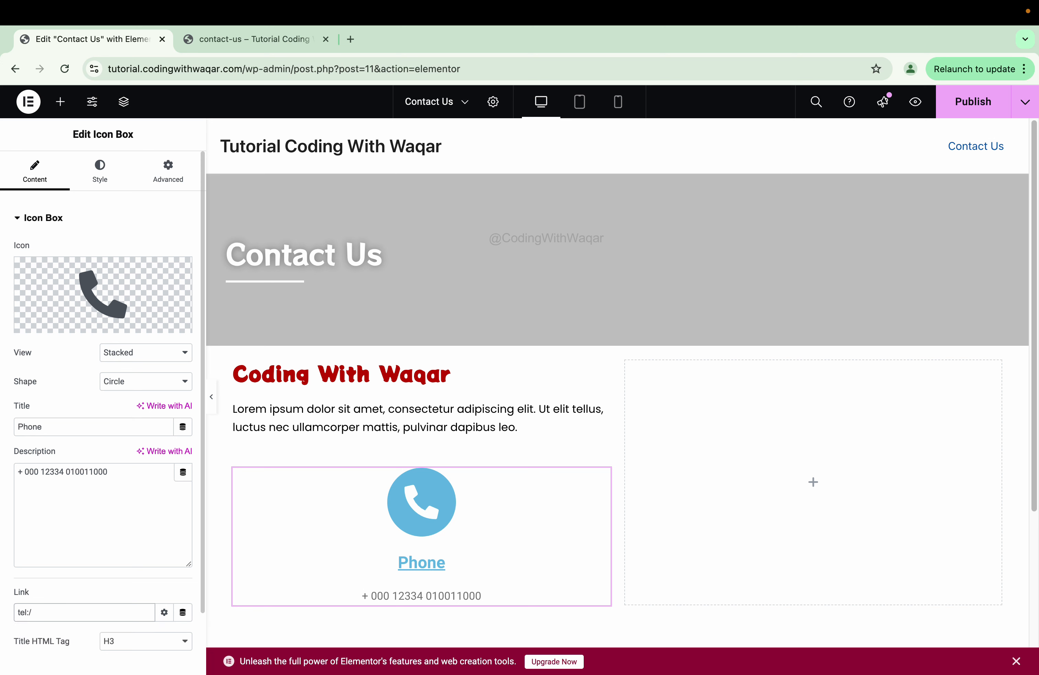
pyautogui.tripleClick(112, 474)
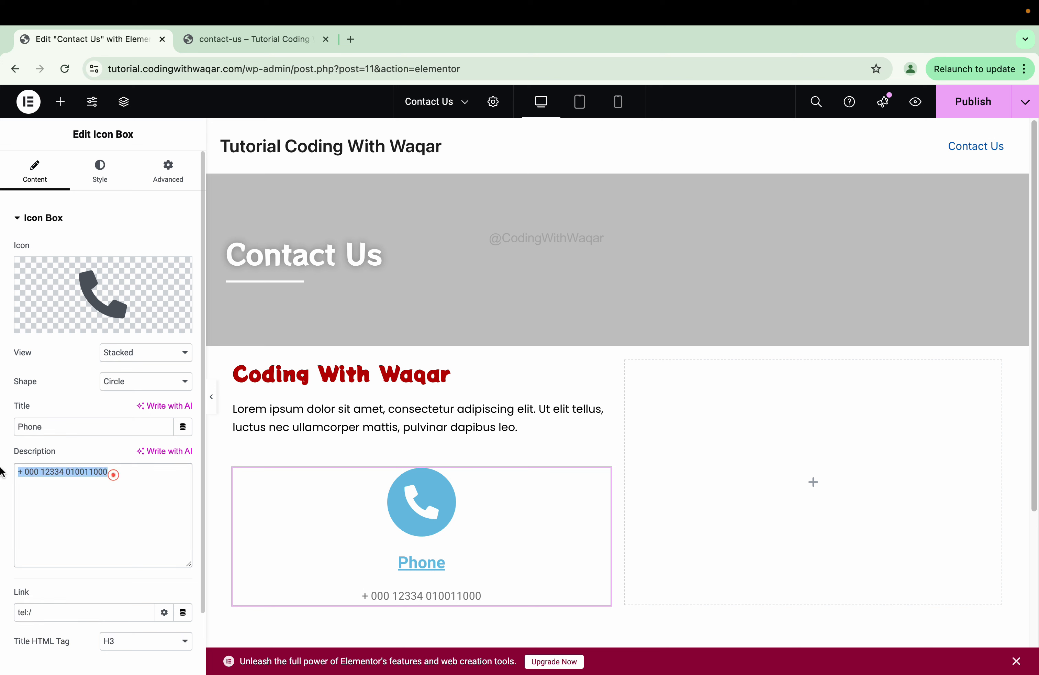
pyautogui.hotkey('ctrl', 'c')
pyautogui.click(92, 611)
pyautogui.hotkey('ctrl', 'v')
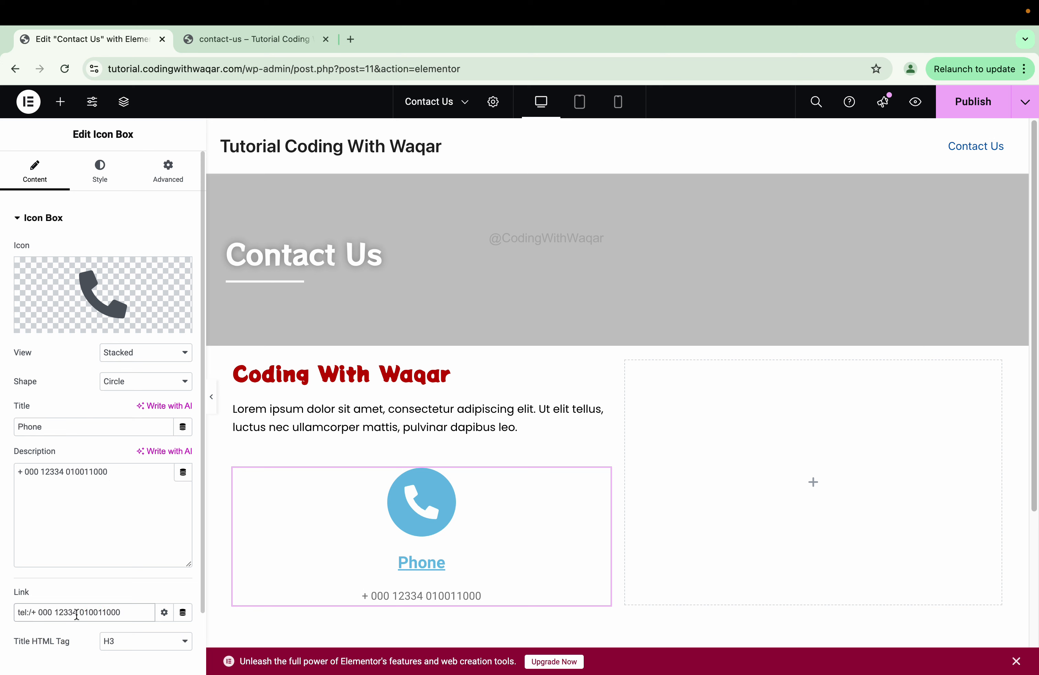
pyautogui.click(78, 612)
pyautogui.press('BackSpace')
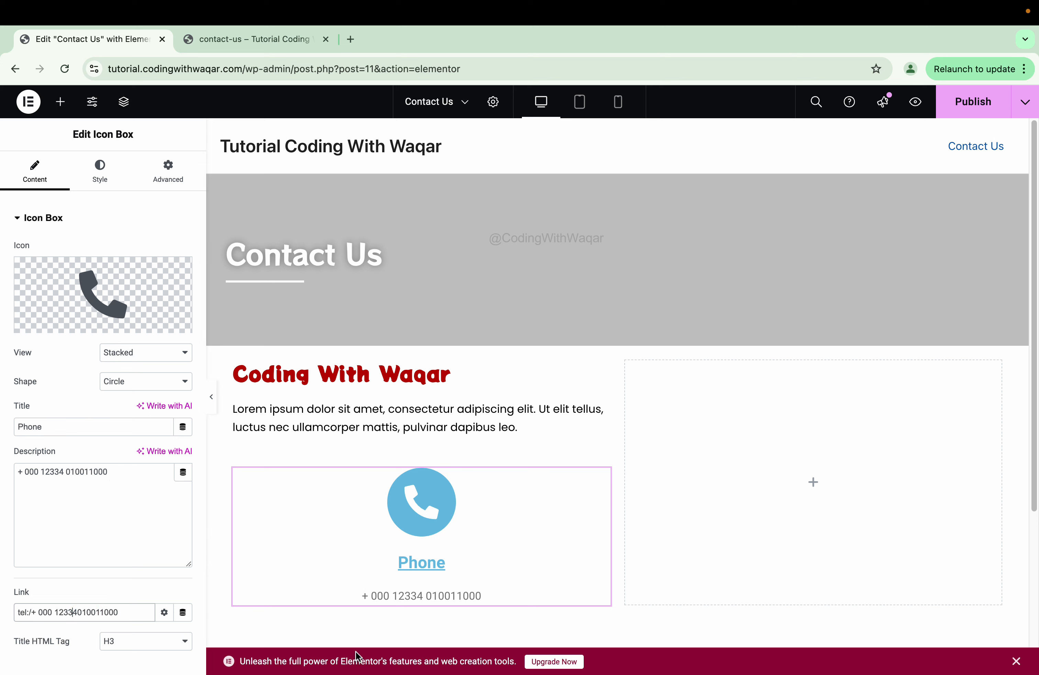
pyautogui.click(211, 397)
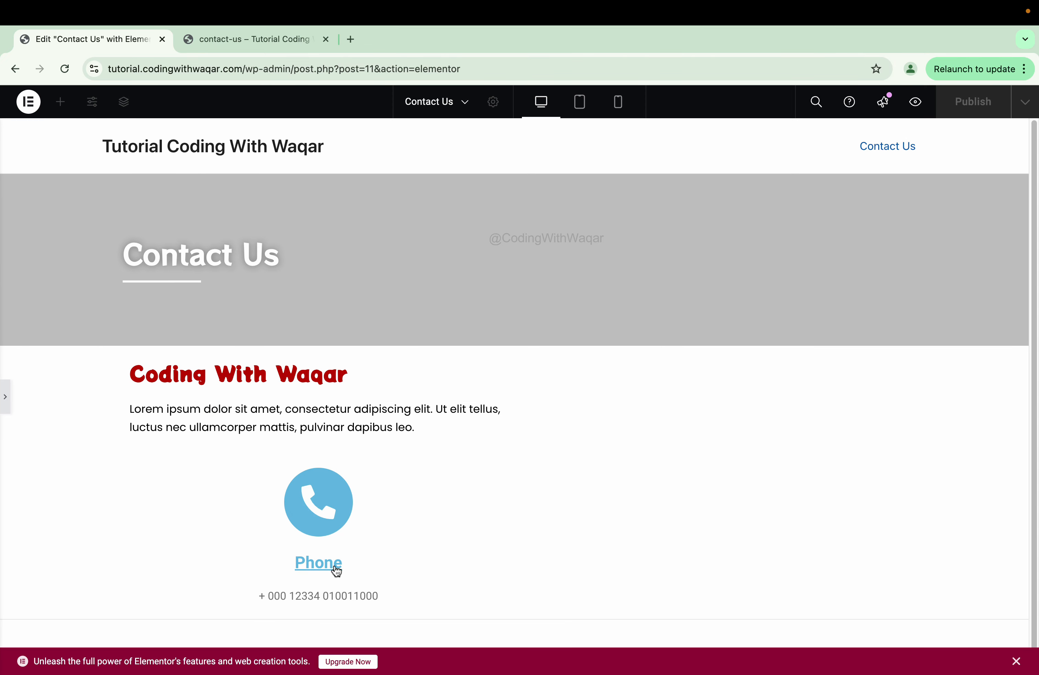
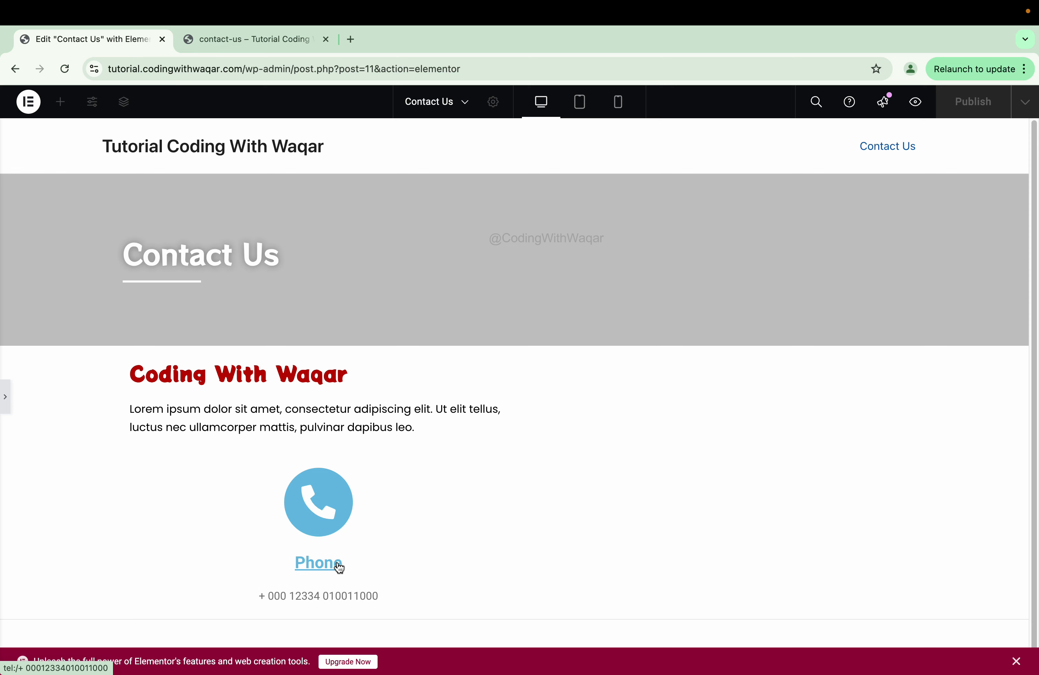
# - Place the Phone box's icon on the left, bottom-aligned with the text
pyautogui.click(224, 475)
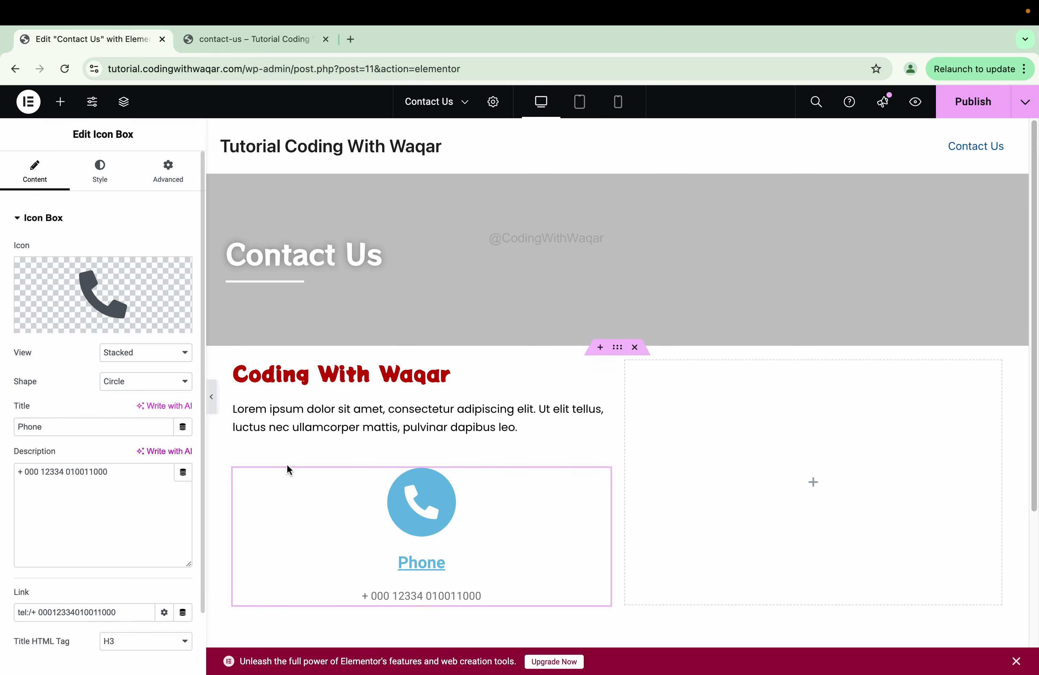
pyautogui.click(99, 180)
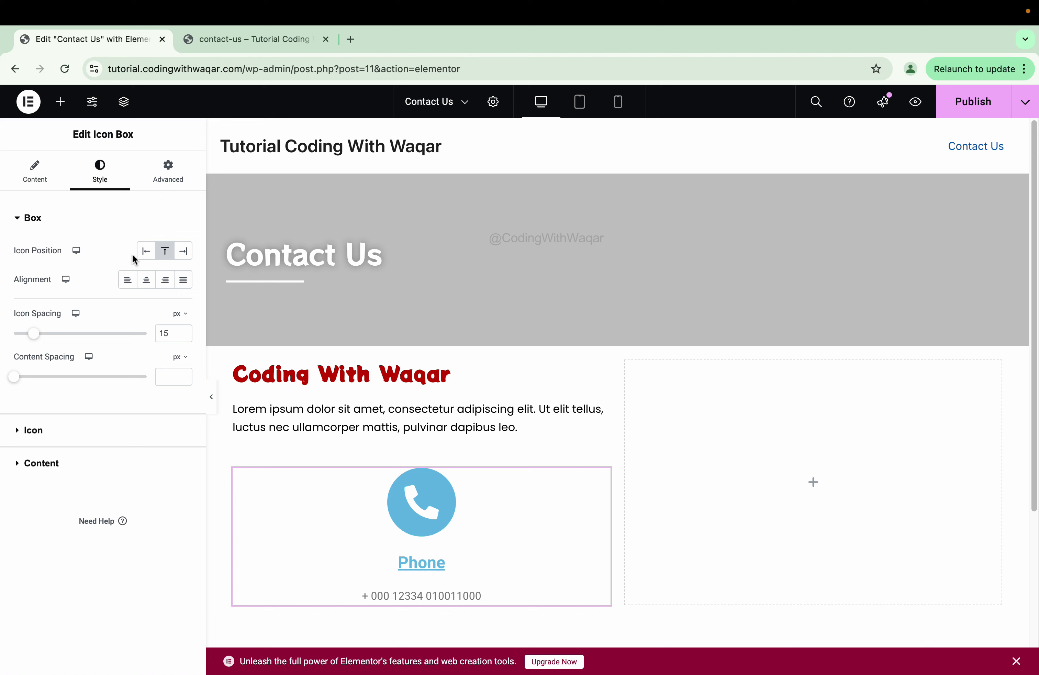
pyautogui.click(146, 255)
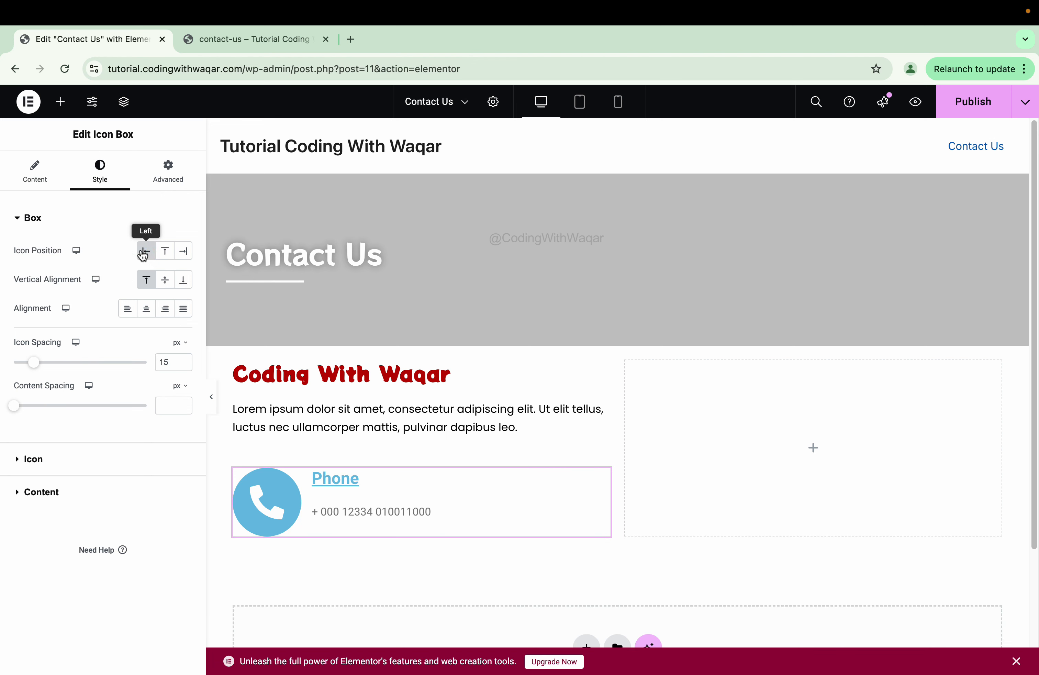
pyautogui.click(162, 283)
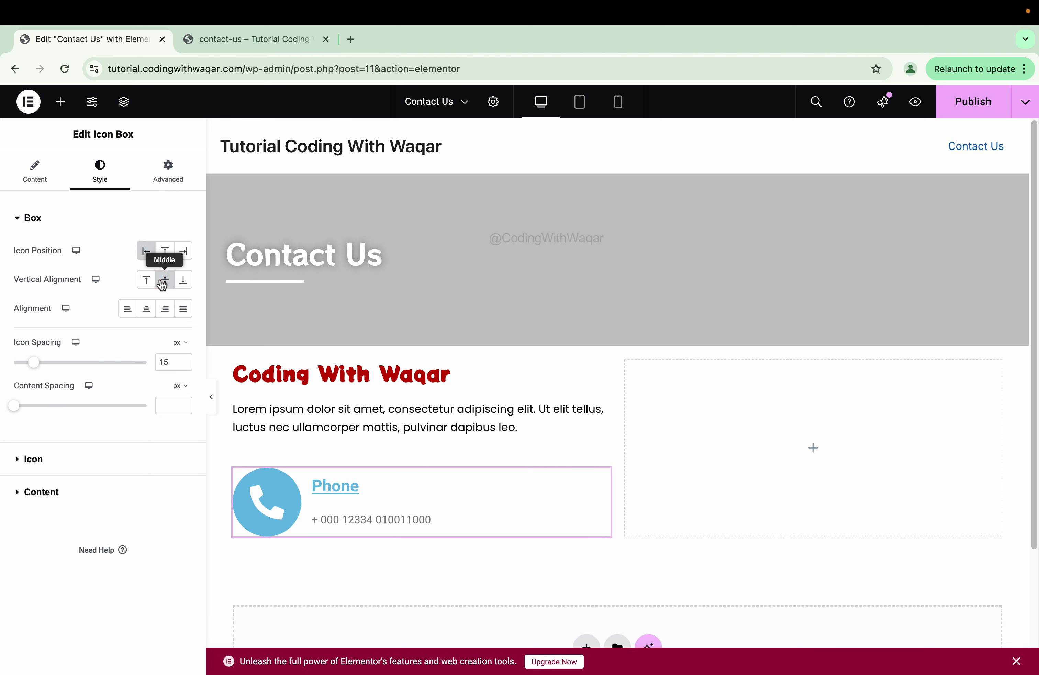
pyautogui.click(181, 283)
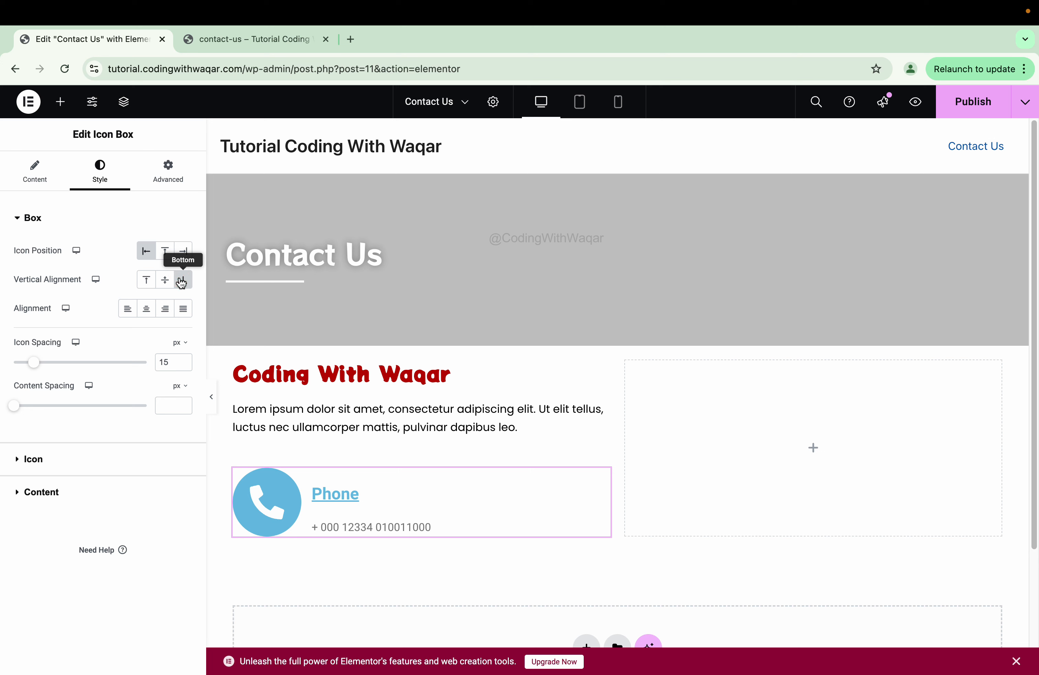
# - Left-align the Phone title and number and set the icon spacing to 16 px
pyautogui.click(148, 309)
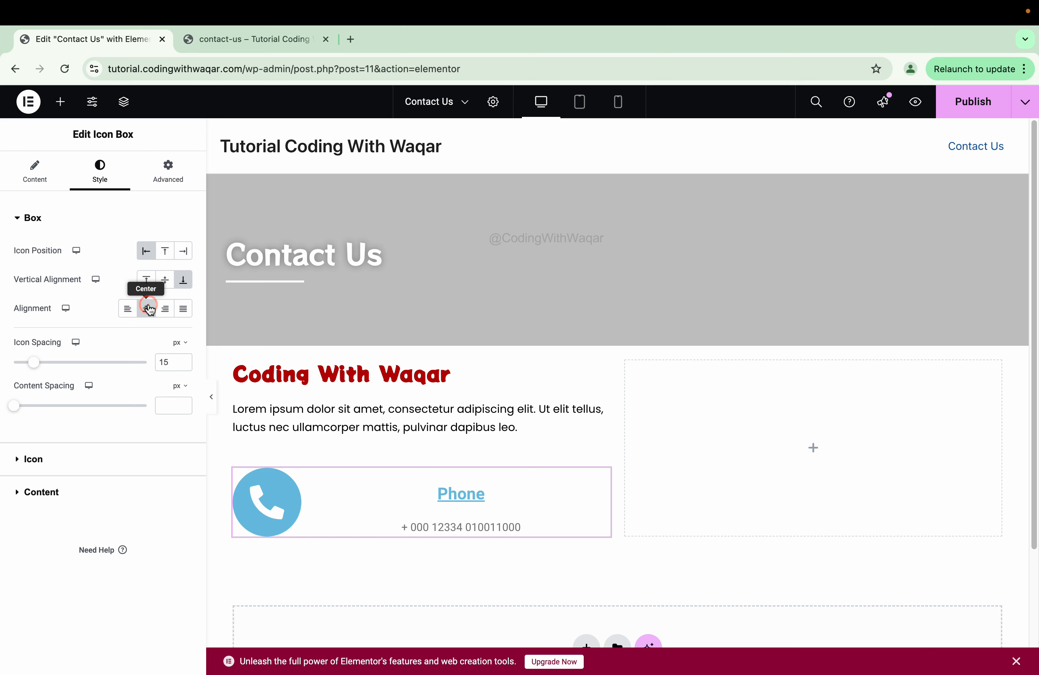
pyautogui.click(164, 309)
pyautogui.click(127, 309)
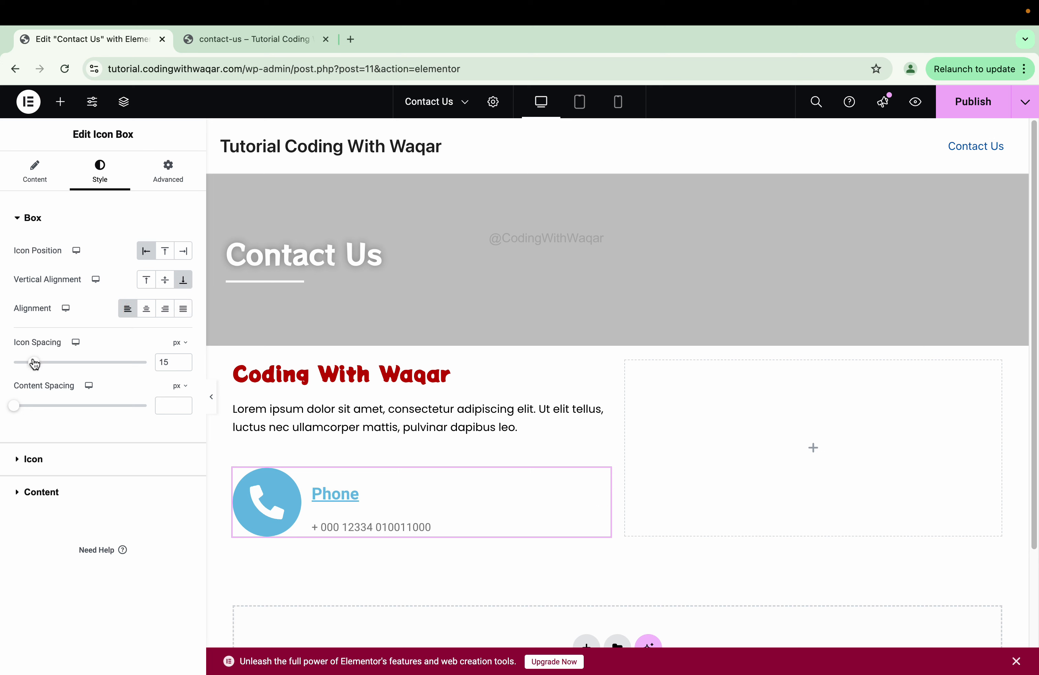
pyautogui.moveTo(34, 362); pyautogui.dragTo(24, 407)
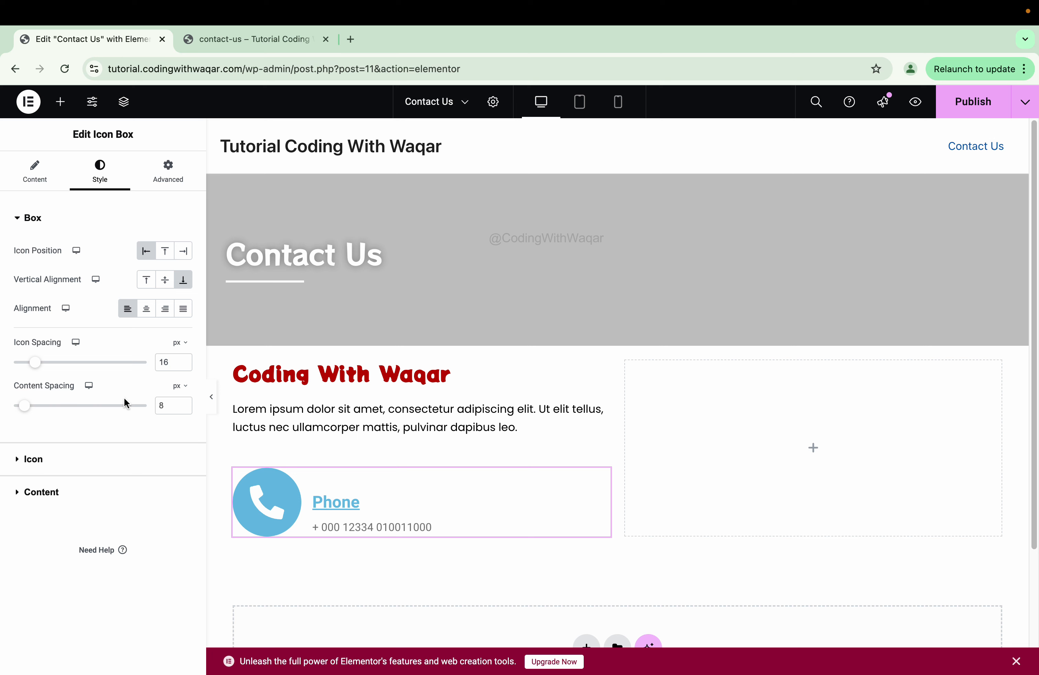
pyautogui.click(155, 458)
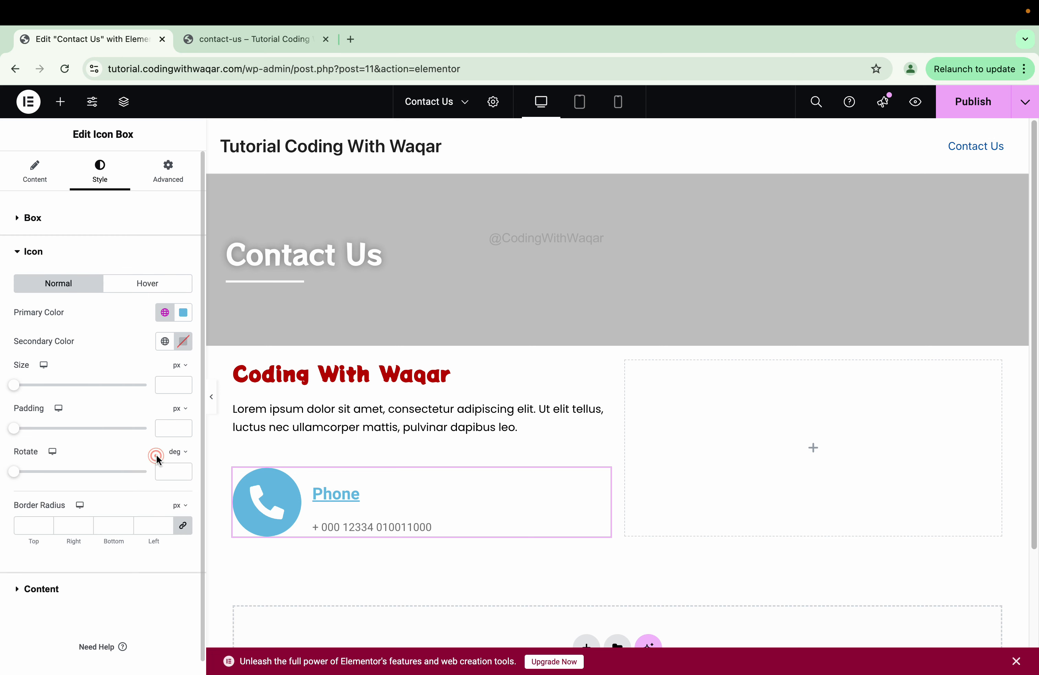
# - Colour the icon circle light grey #D8D8D8 and the phone glyph dark green #118F06
pyautogui.click(184, 312)
pyautogui.moveTo(123, 378)
pyautogui.mouseDown()
pyautogui.moveTo(89, 389)
pyautogui.moveTo(104, 377)
pyautogui.mouseUp()
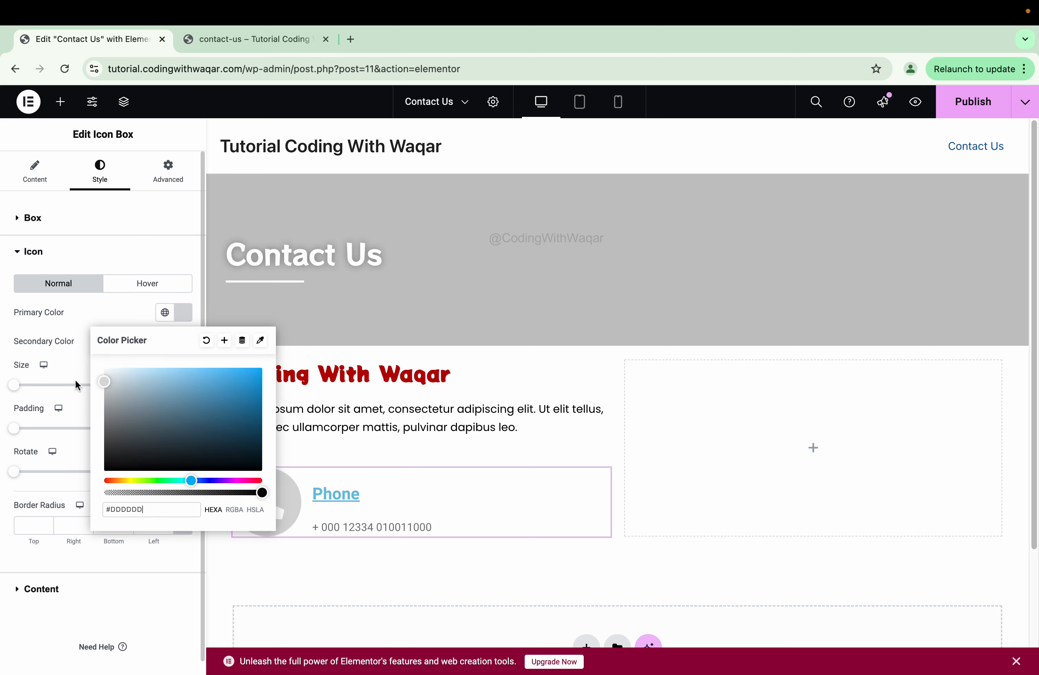
pyautogui.click(13, 407)
pyautogui.click(183, 344)
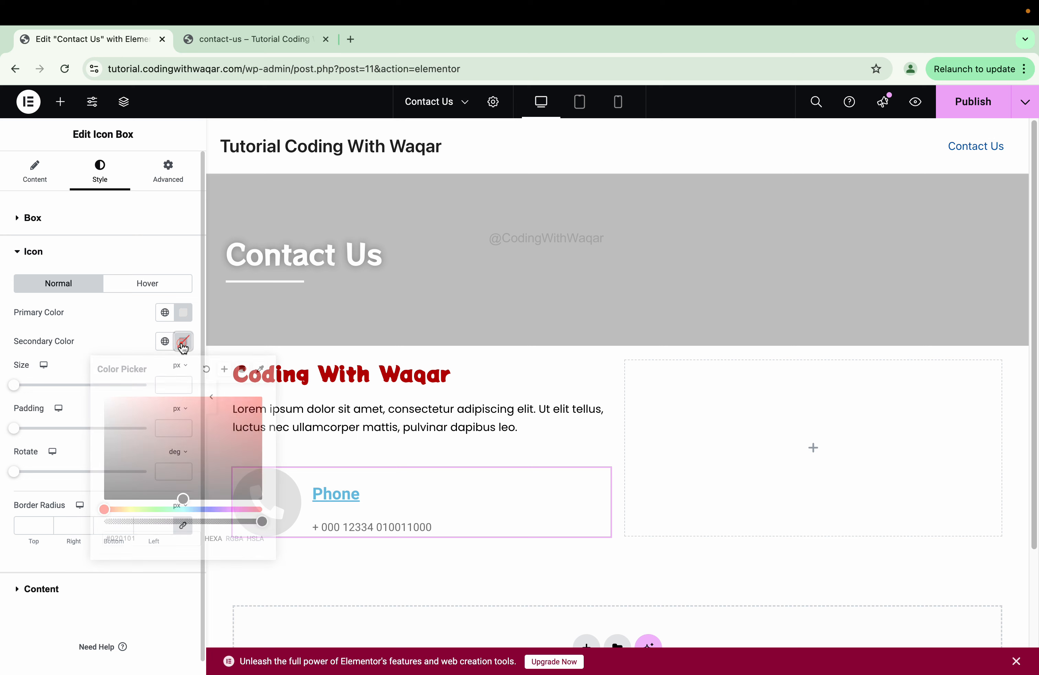
pyautogui.moveTo(174, 419); pyautogui.dragTo(129, 475)
pyautogui.click(154, 509)
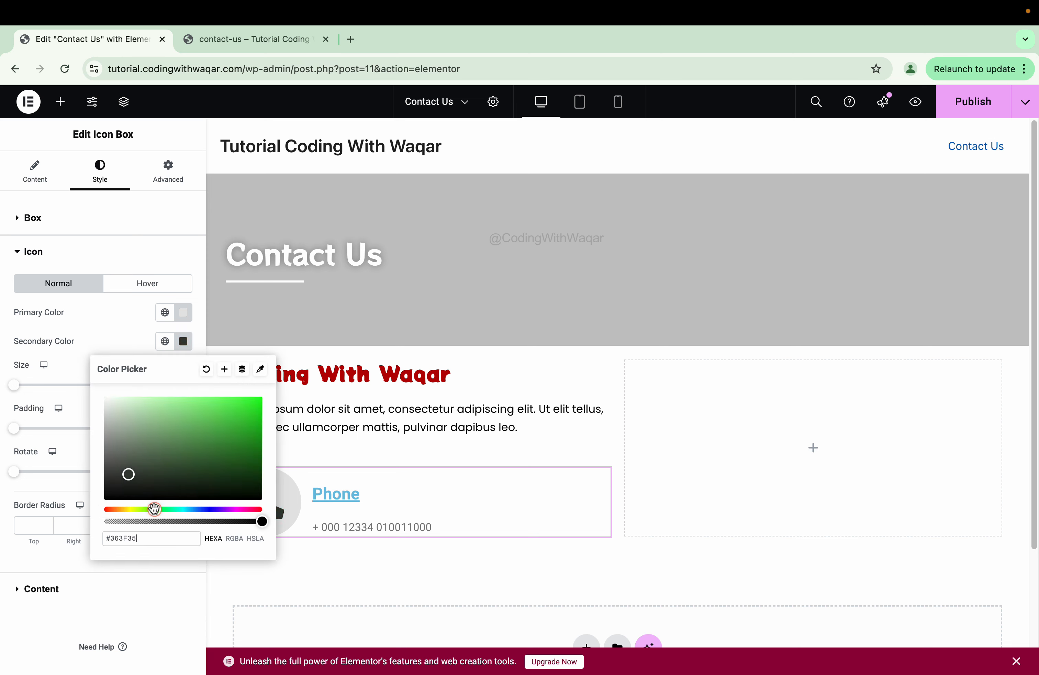
pyautogui.click(227, 406)
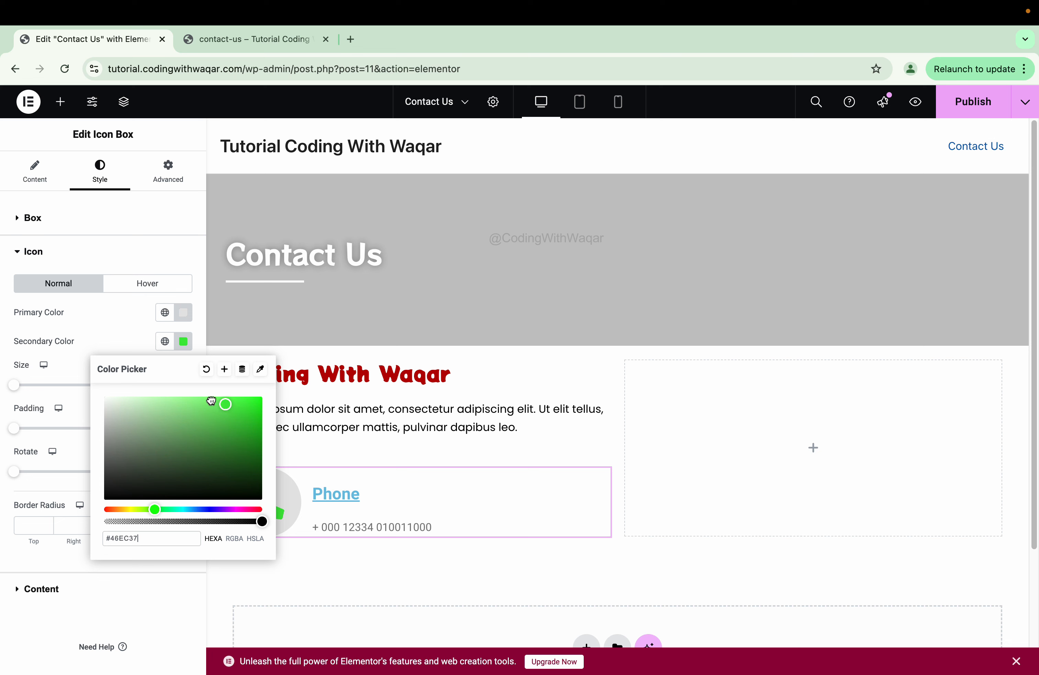
pyautogui.moveTo(211, 400); pyautogui.dragTo(256, 442)
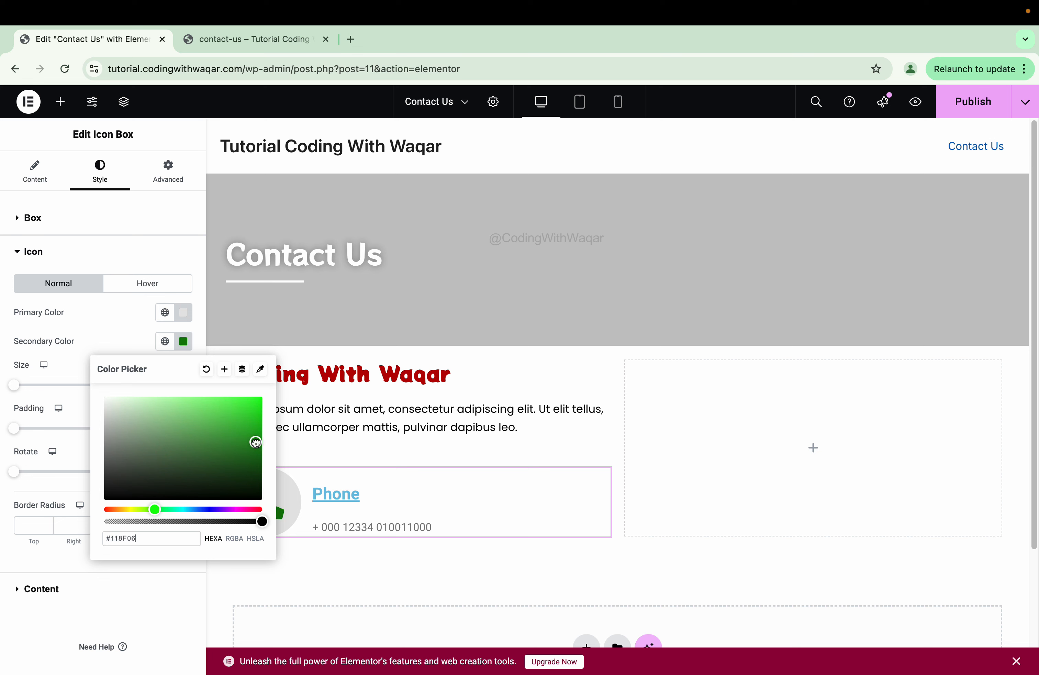
# - Make the Phone title black in the Poppins font
pyautogui.click(119, 594)
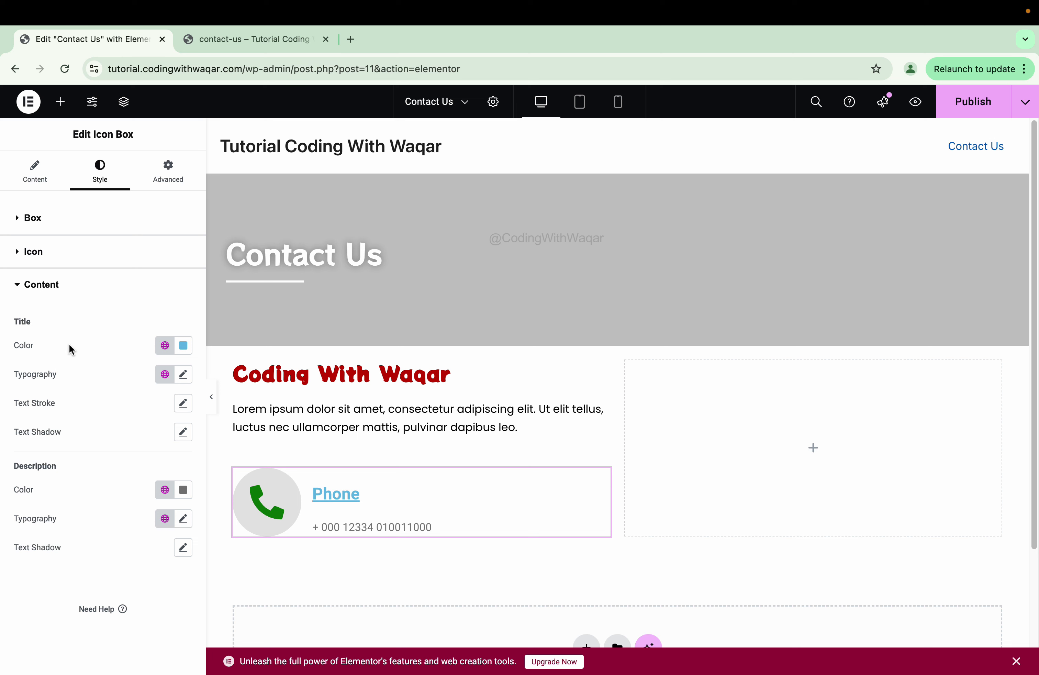
pyautogui.click(183, 345)
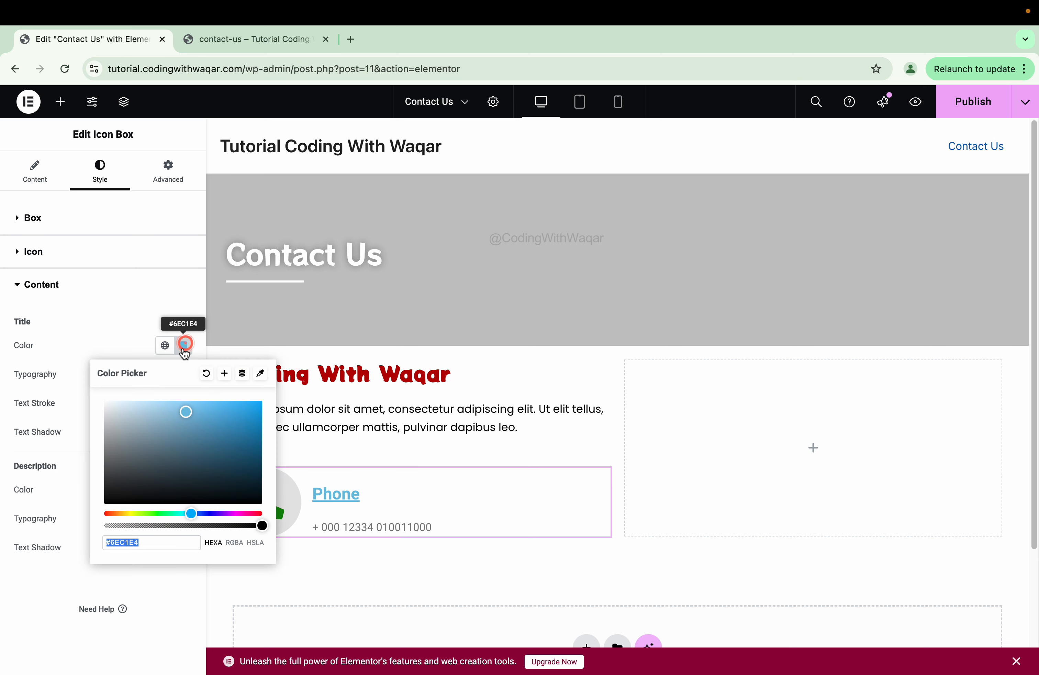
pyautogui.click(143, 426)
pyautogui.click(49, 558)
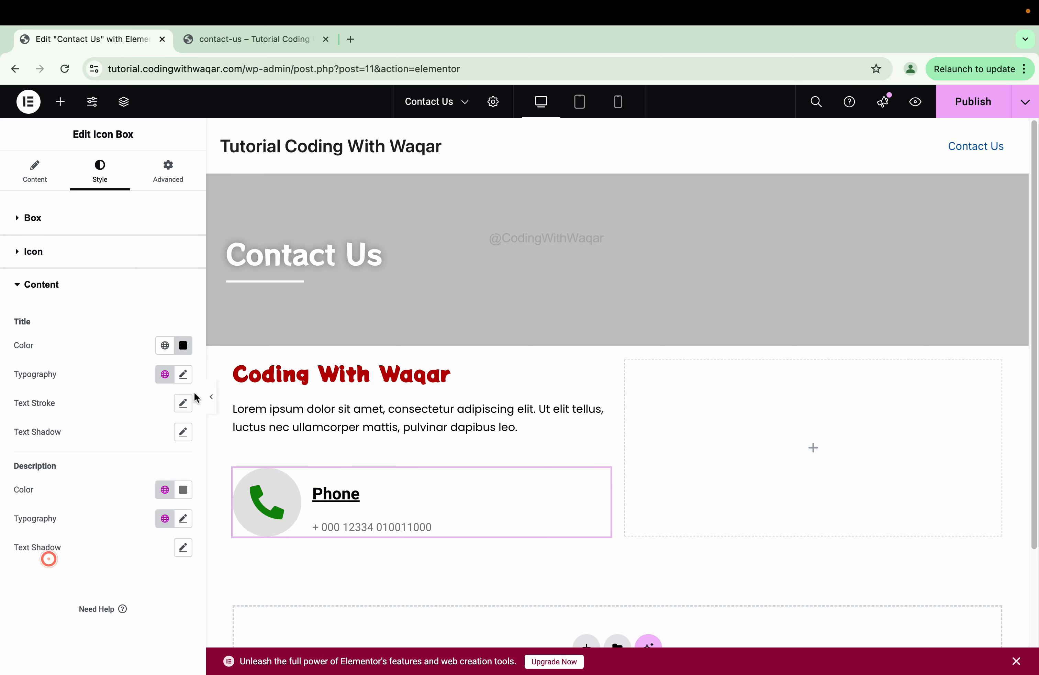
pyautogui.click(184, 375)
pyautogui.click(132, 439)
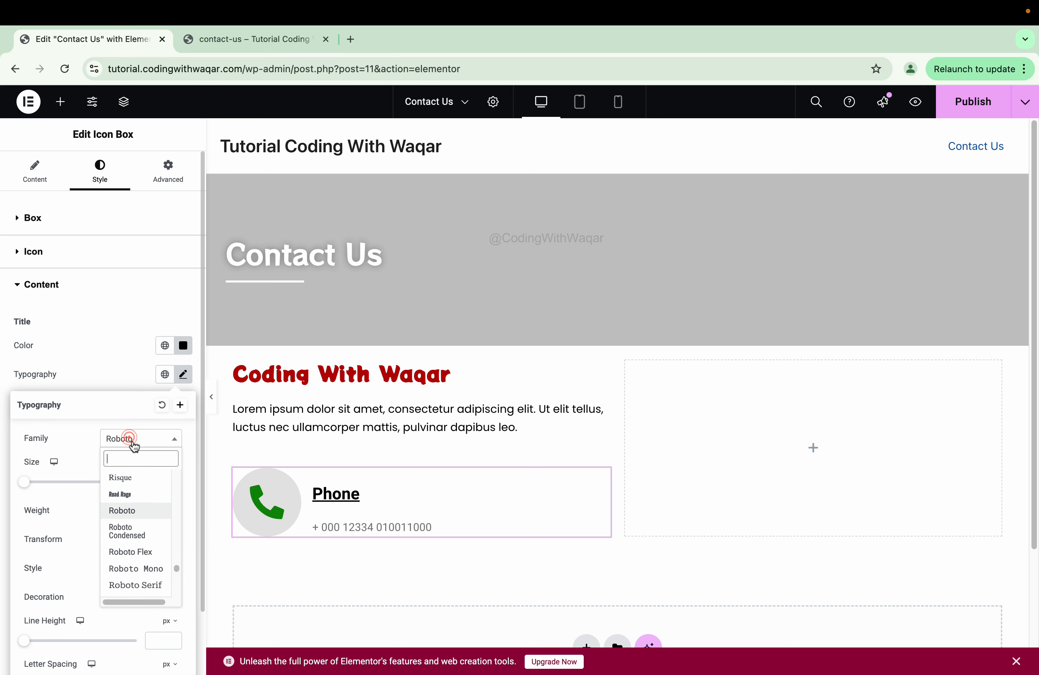
pyautogui.write('popp')
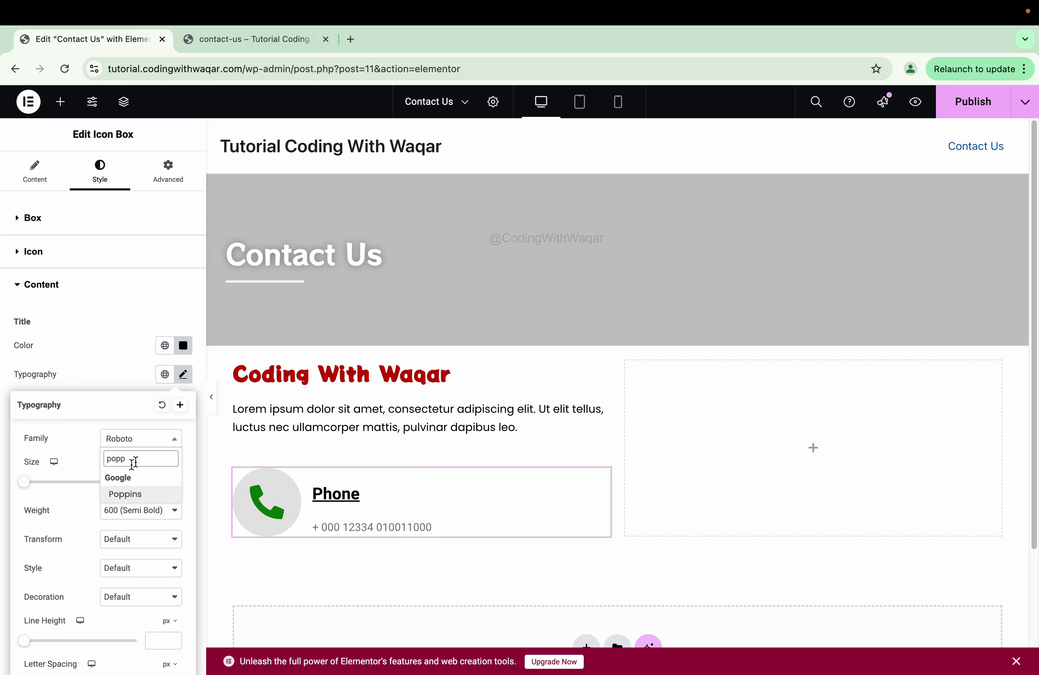
pyautogui.click(117, 495)
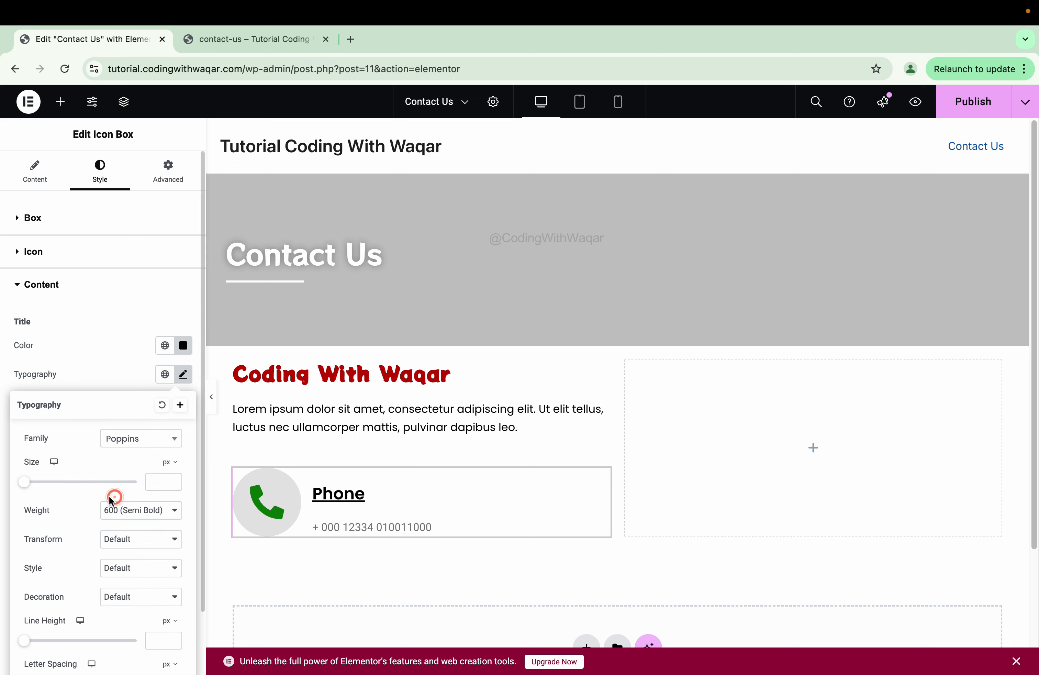
pyautogui.click(61, 290)
# - Set the phone number text to dark grey #3B3B3B in Poppins
pyautogui.click(61, 290)
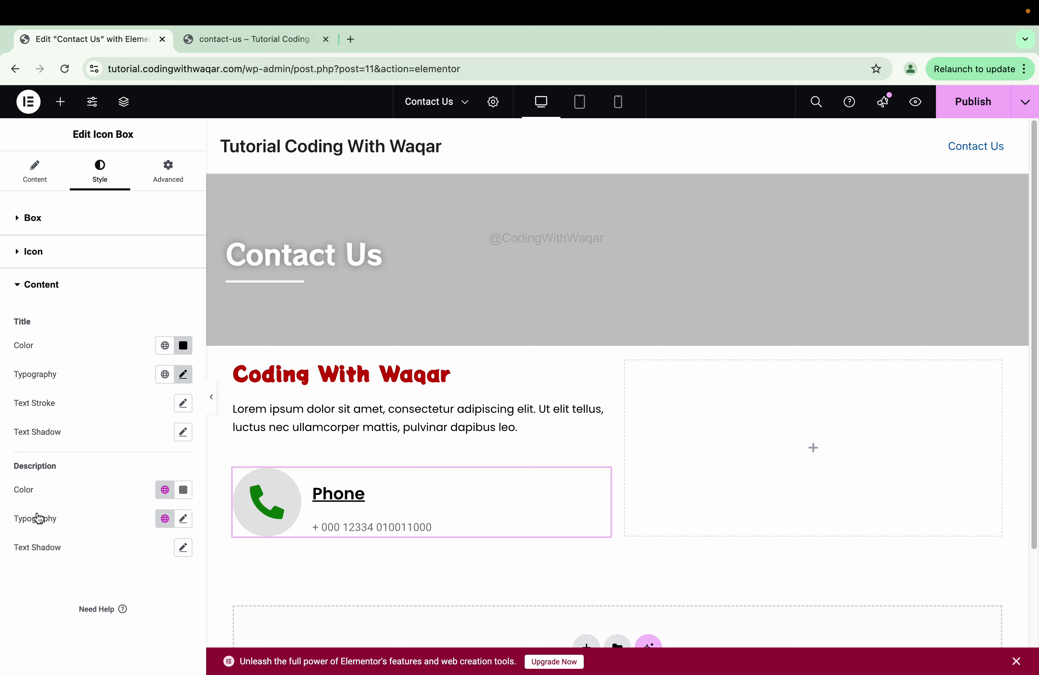
pyautogui.click(183, 490)
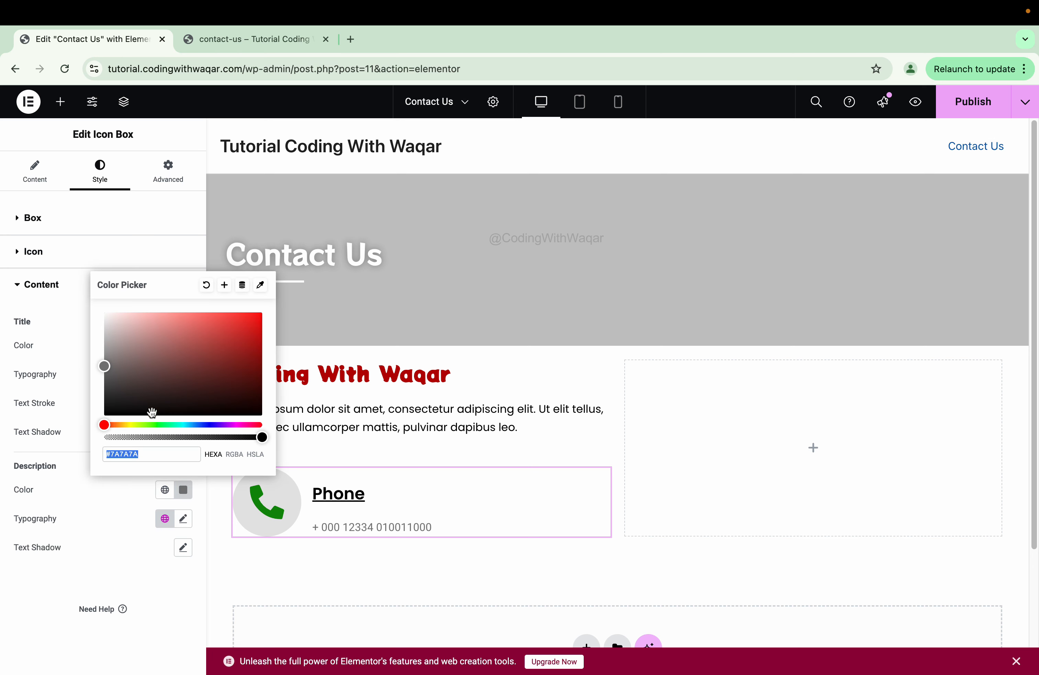
pyautogui.moveTo(125, 399); pyautogui.dragTo(101, 395)
pyautogui.click(116, 503)
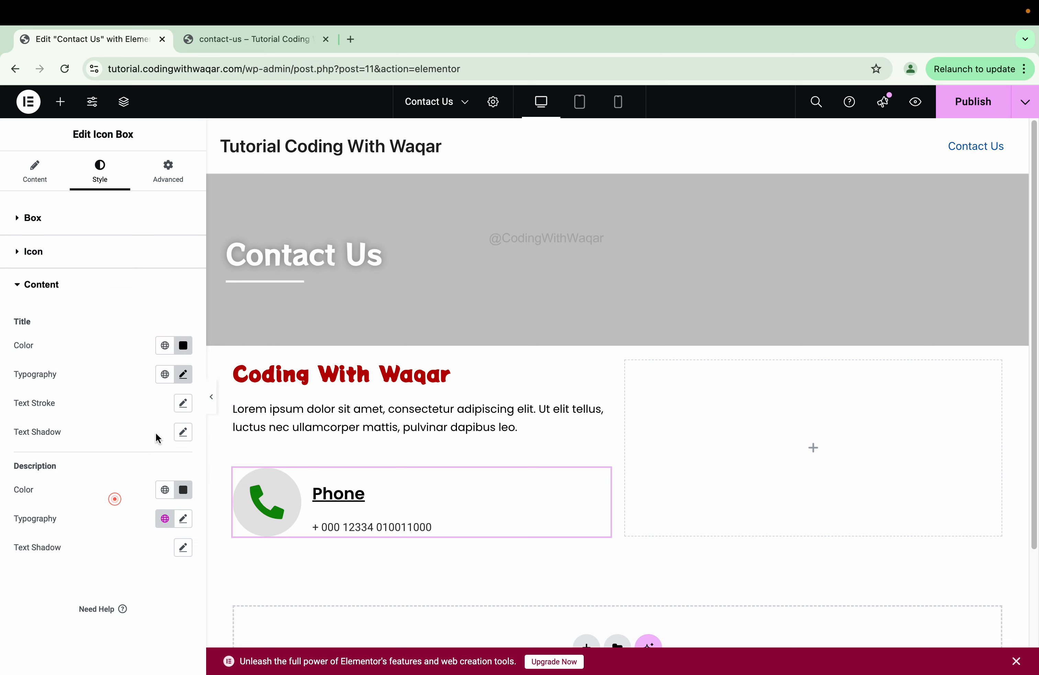
pyautogui.click(182, 374)
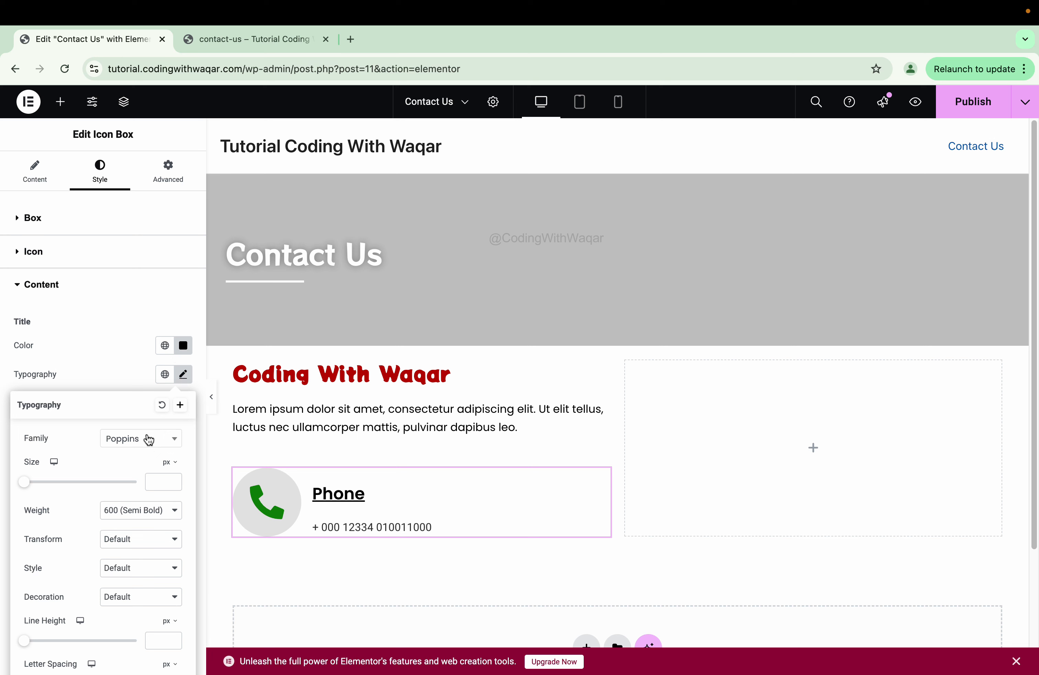
pyautogui.click(101, 379)
pyautogui.click(184, 518)
pyautogui.click(145, 582)
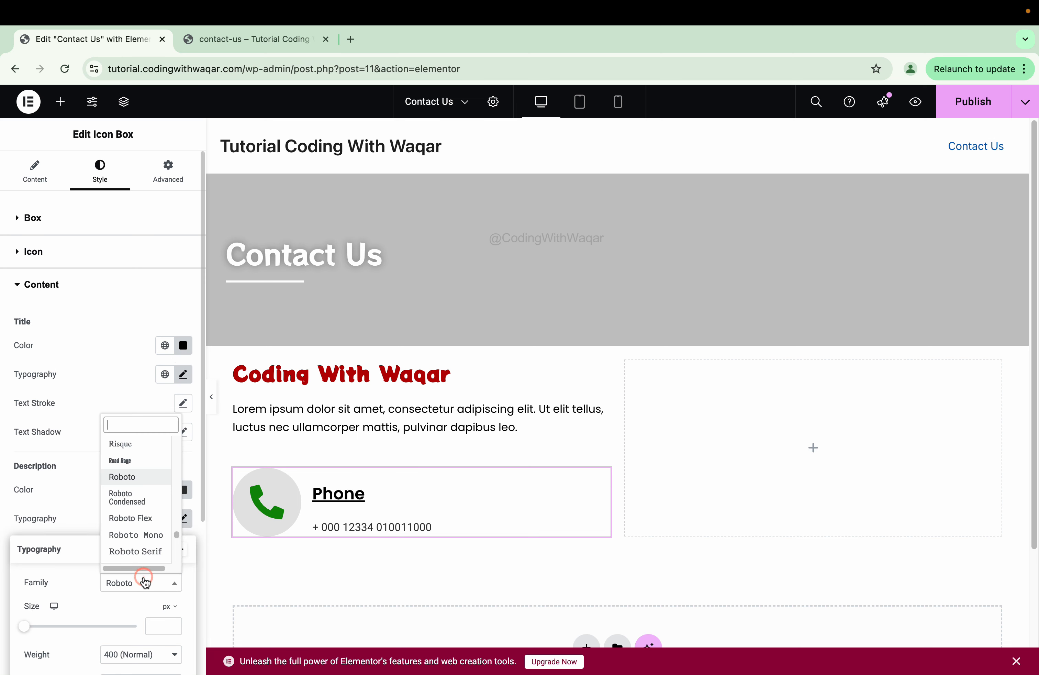
pyautogui.write('popp')
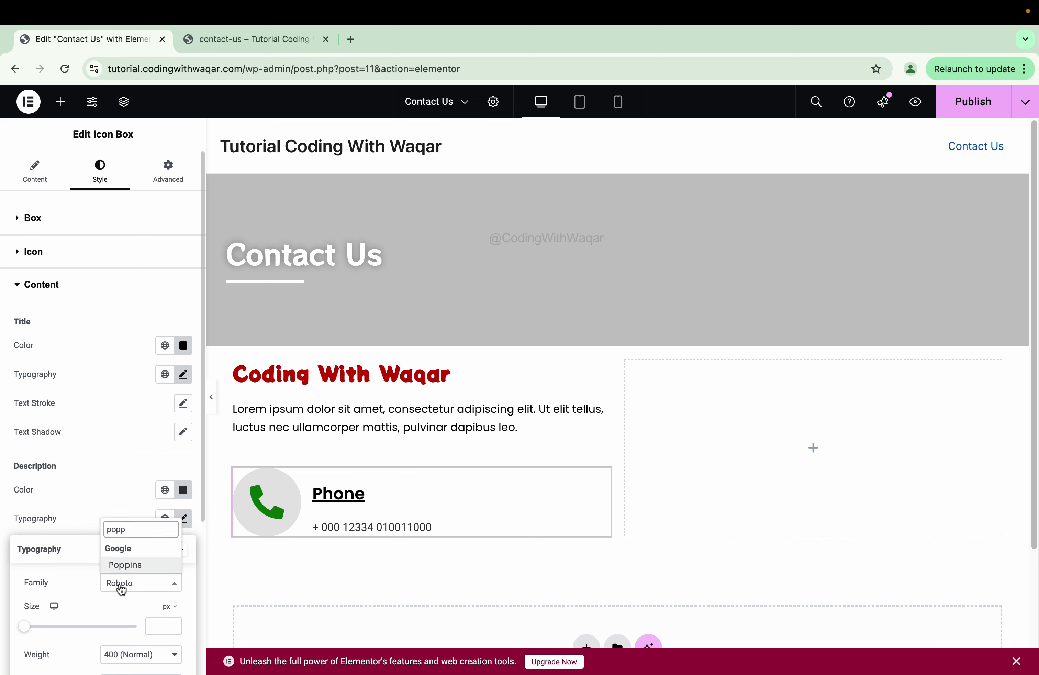
pyautogui.click(117, 564)
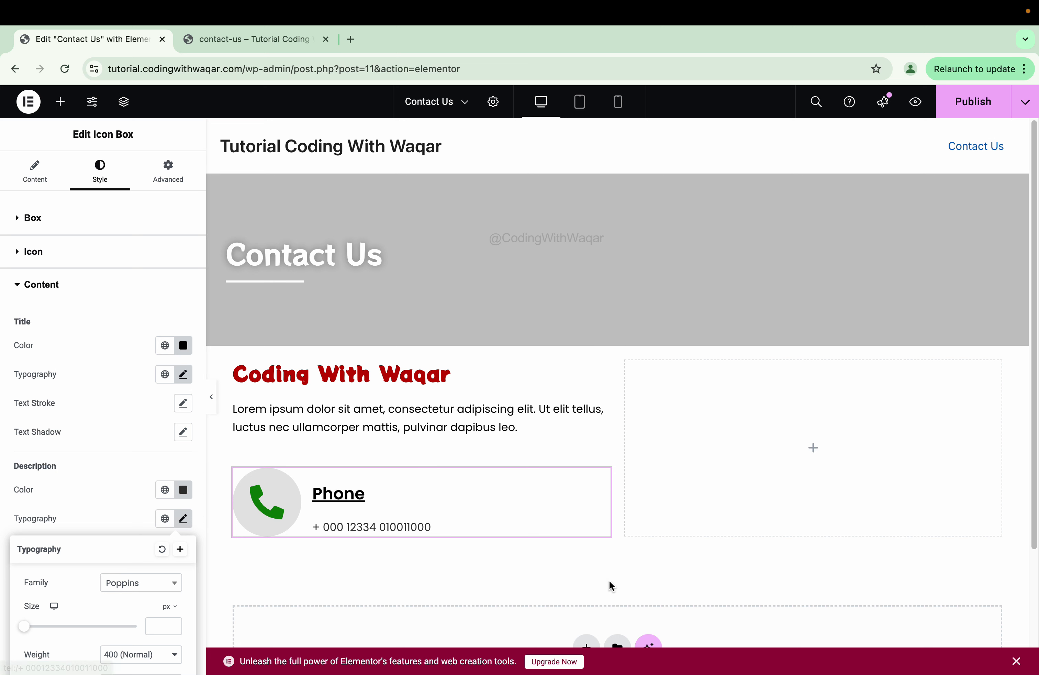
# - Set the padding around the phone icon to 14 px
pyautogui.click(137, 258)
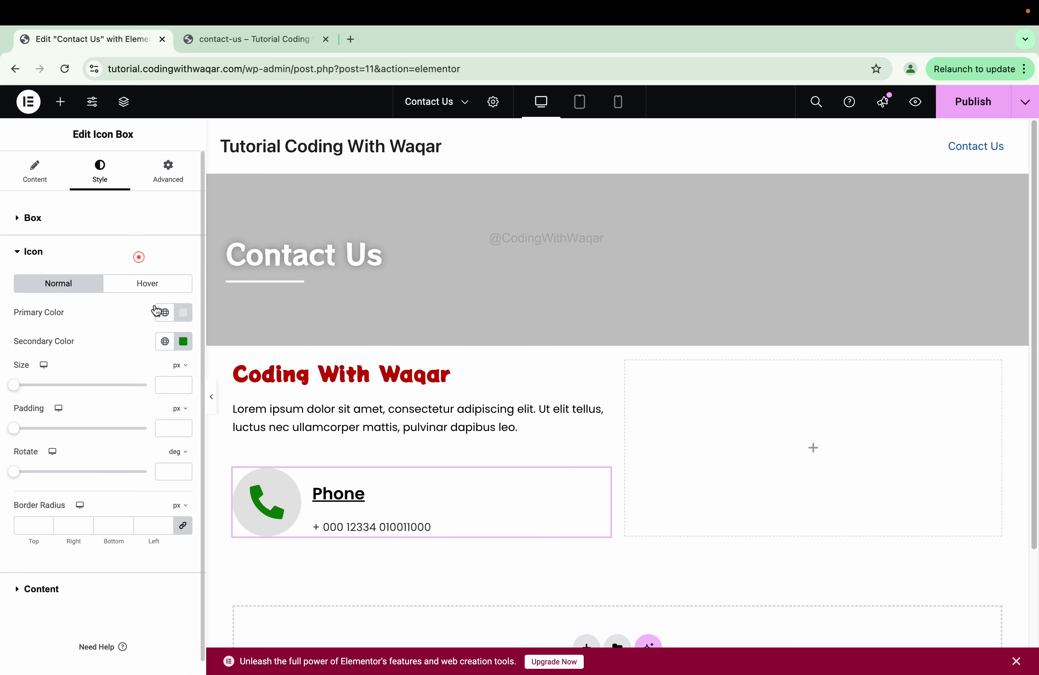
pyautogui.moveTo(14, 385); pyautogui.dragTo(31, 393)
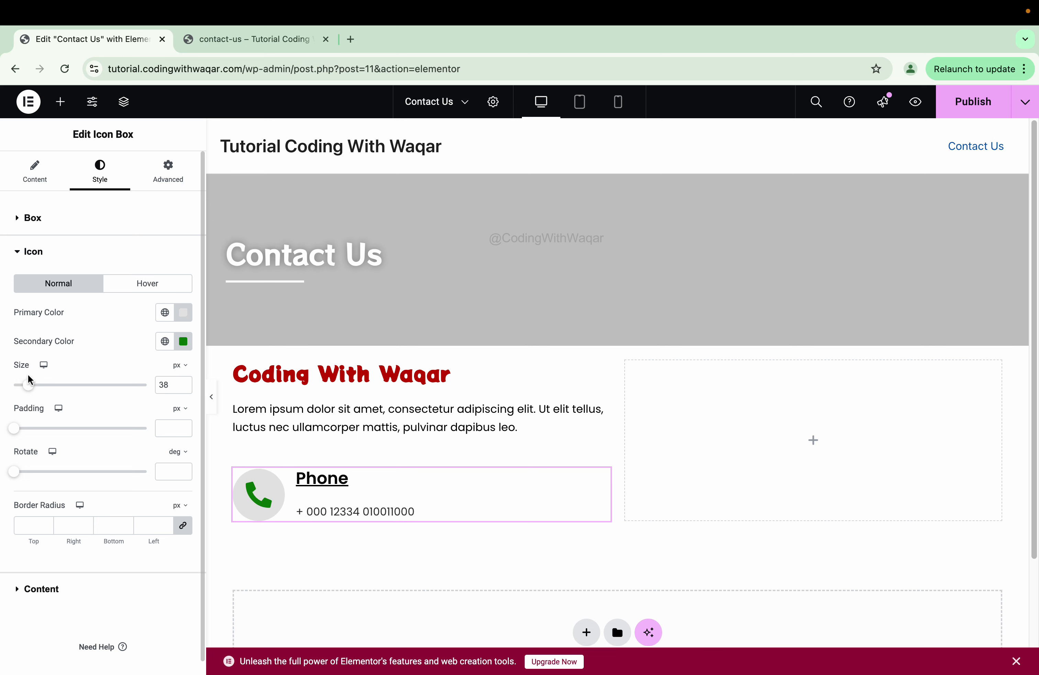
pyautogui.click(327, 481)
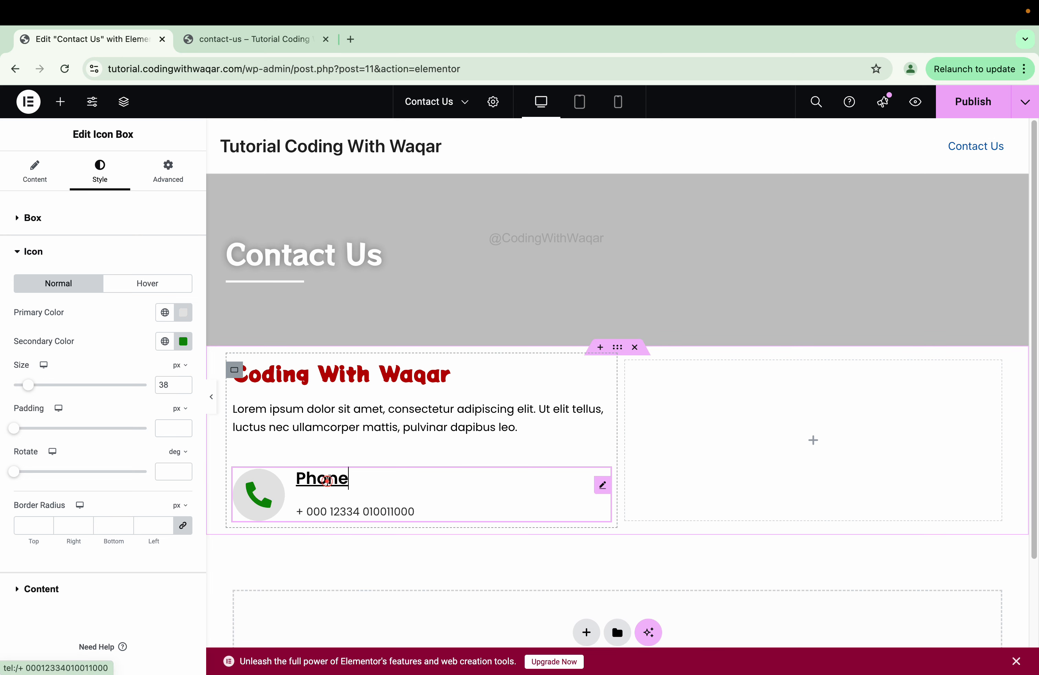
pyautogui.click(32, 250)
pyautogui.click(40, 286)
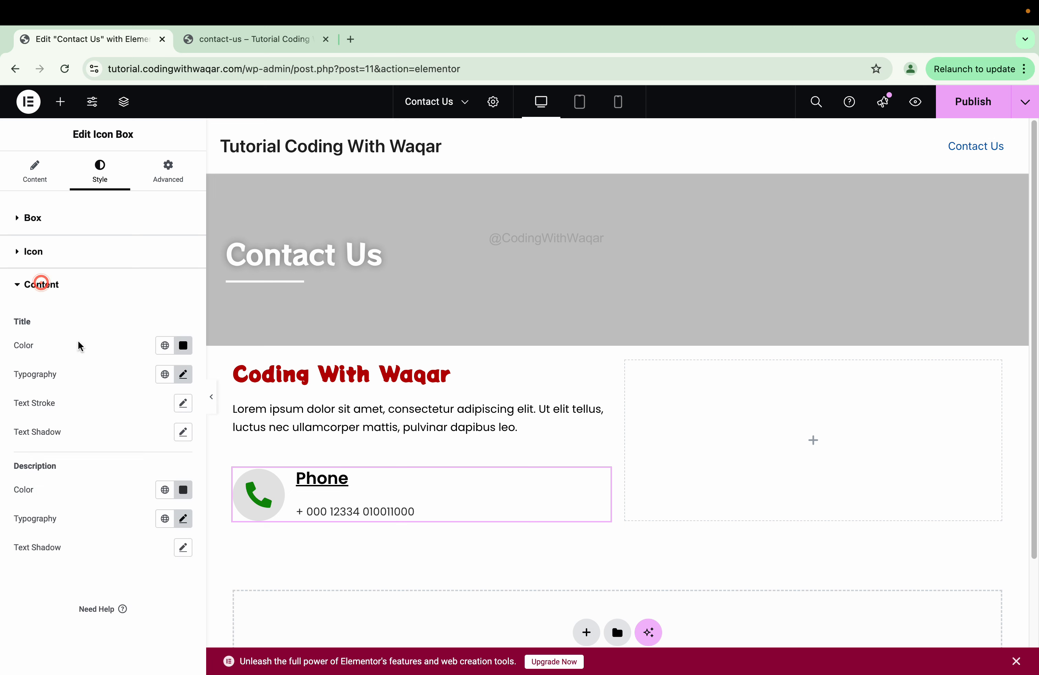
pyautogui.click(68, 253)
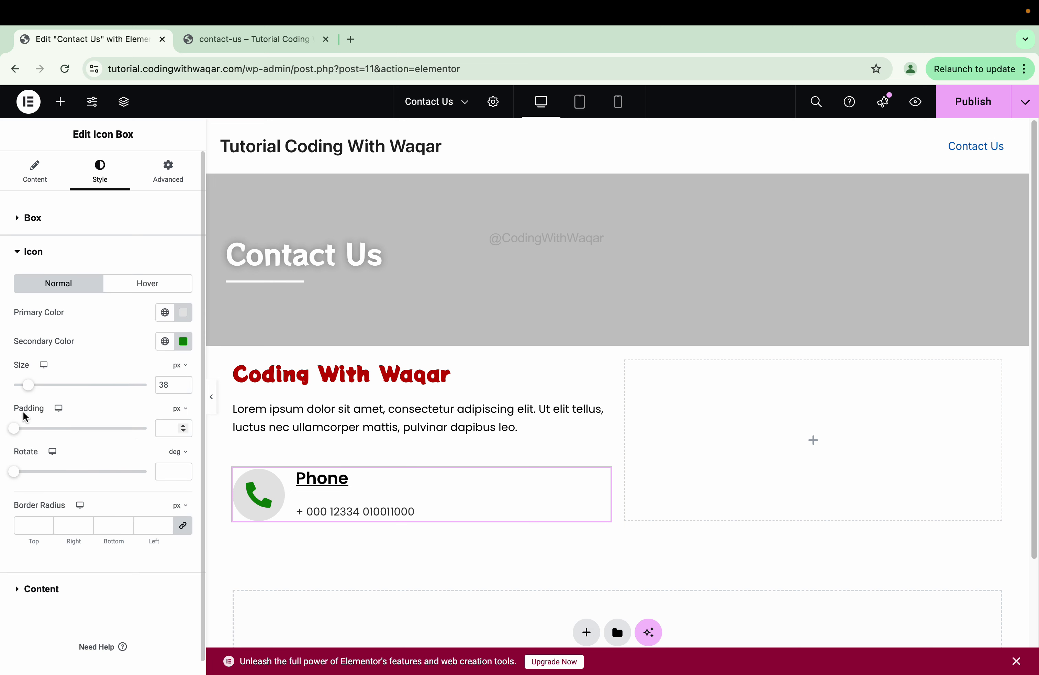
pyautogui.moveTo(13, 431); pyautogui.dragTo(51, 441)
pyautogui.click(13, 473)
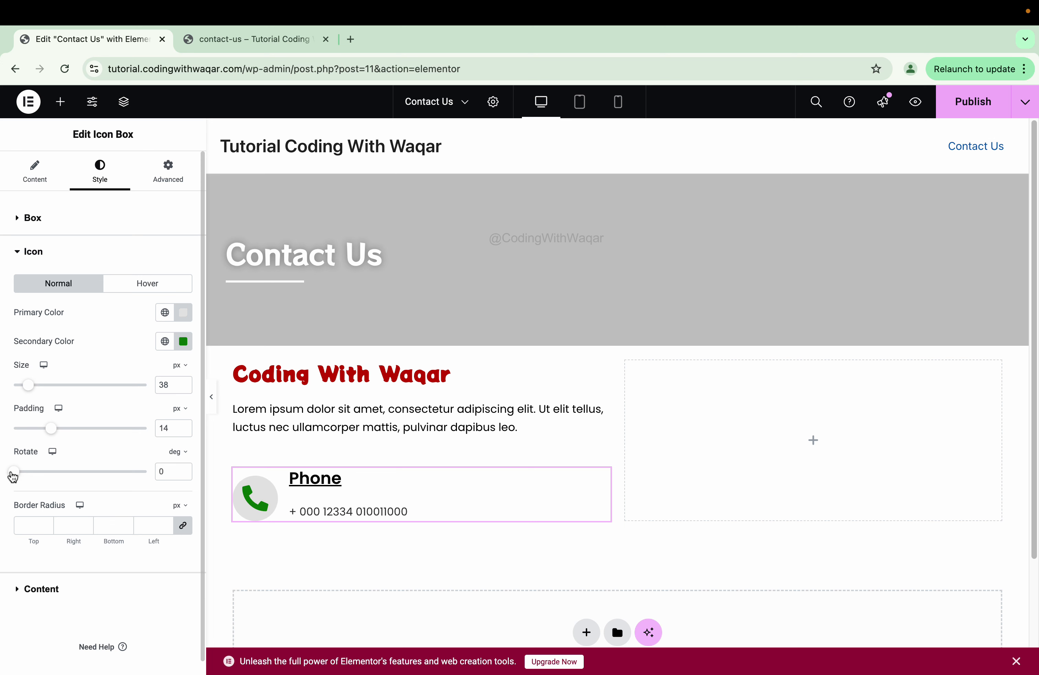
pyautogui.moveTo(16, 477)
pyautogui.mouseDown()
pyautogui.moveTo(46, 489)
pyautogui.moveTo(5, 475)
pyautogui.mouseUp()
# - Set the icon spacing to 17 and the content spacing to 6
pyautogui.click(39, 224)
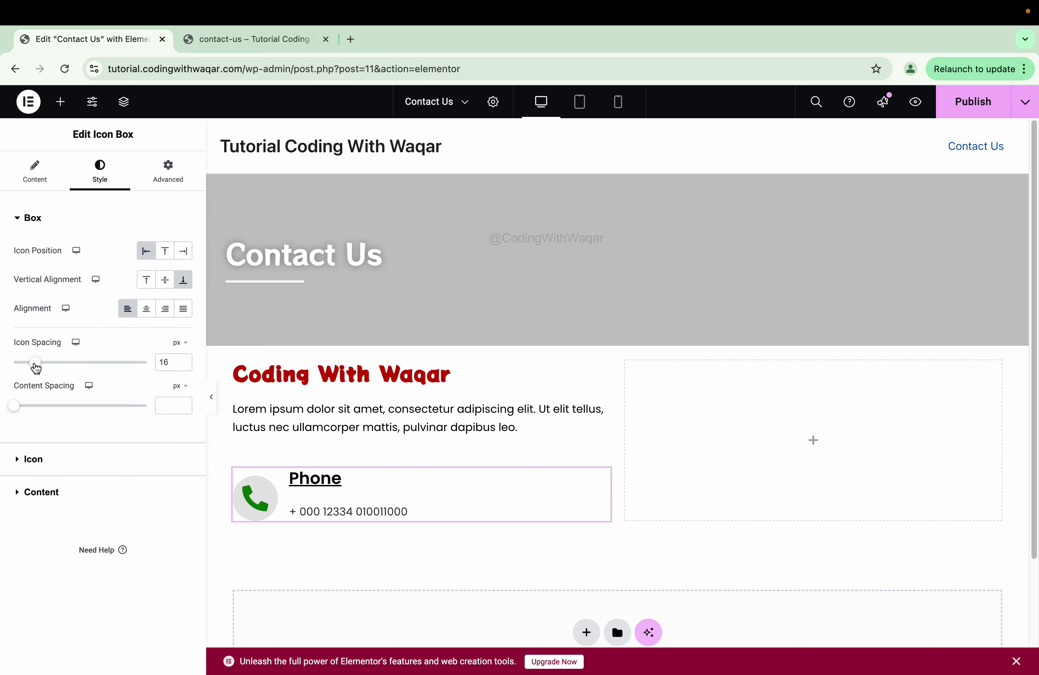
pyautogui.moveTo(36, 367); pyautogui.dragTo(37, 364)
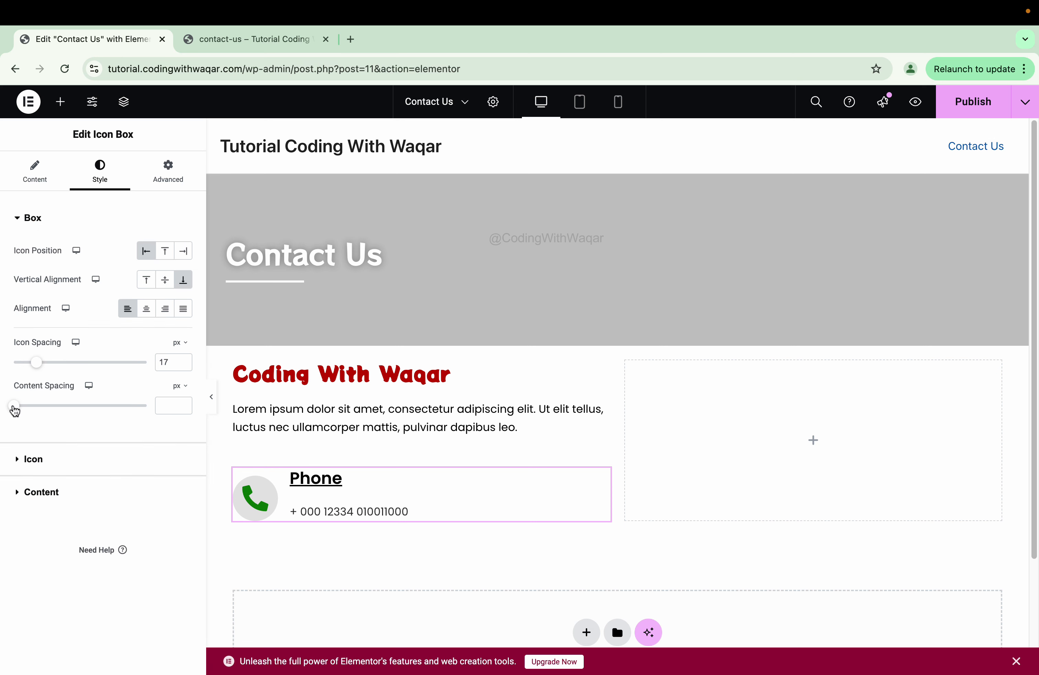
pyautogui.moveTo(15, 410); pyautogui.dragTo(24, 409)
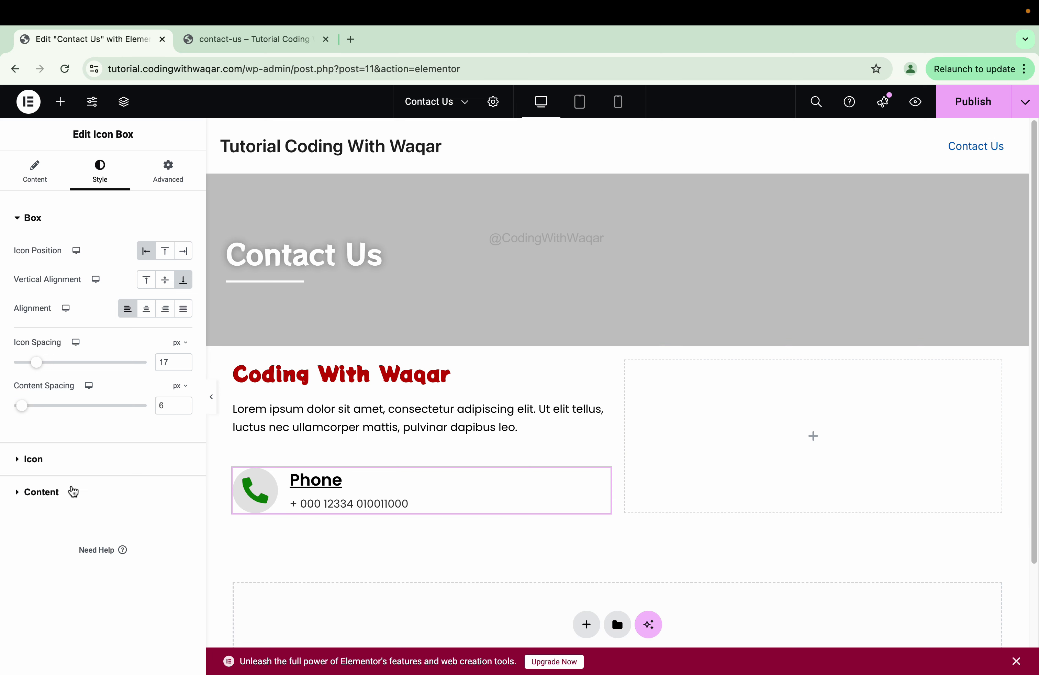
# - Set the Phone title's font size to 22 px
pyautogui.click(71, 491)
pyautogui.click(183, 374)
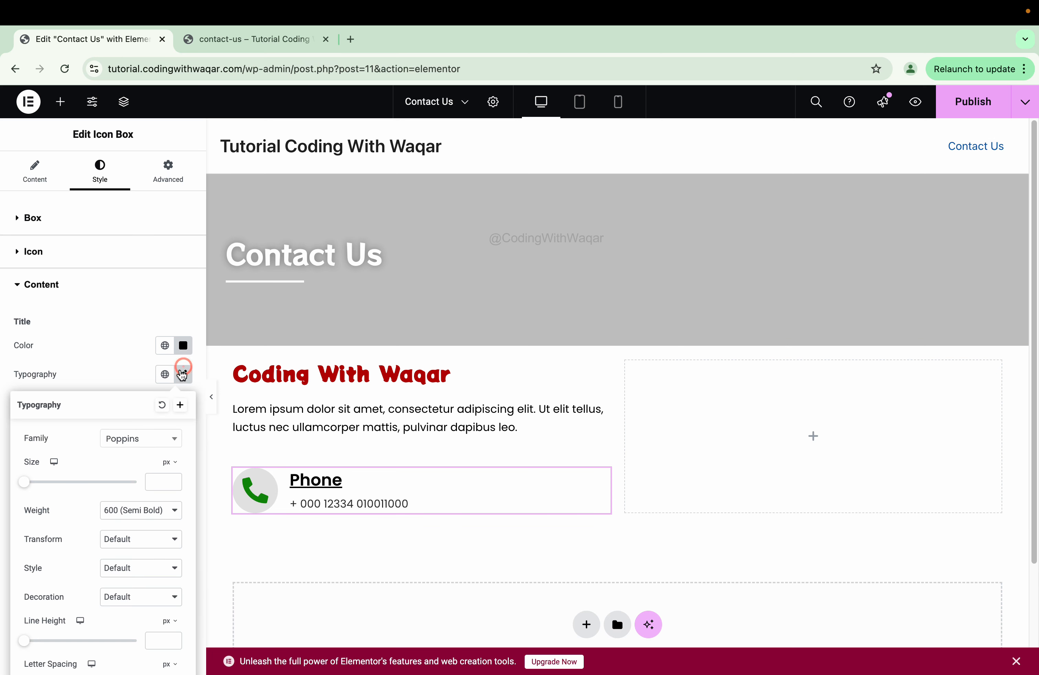
pyautogui.click(157, 485)
pyautogui.write('18')
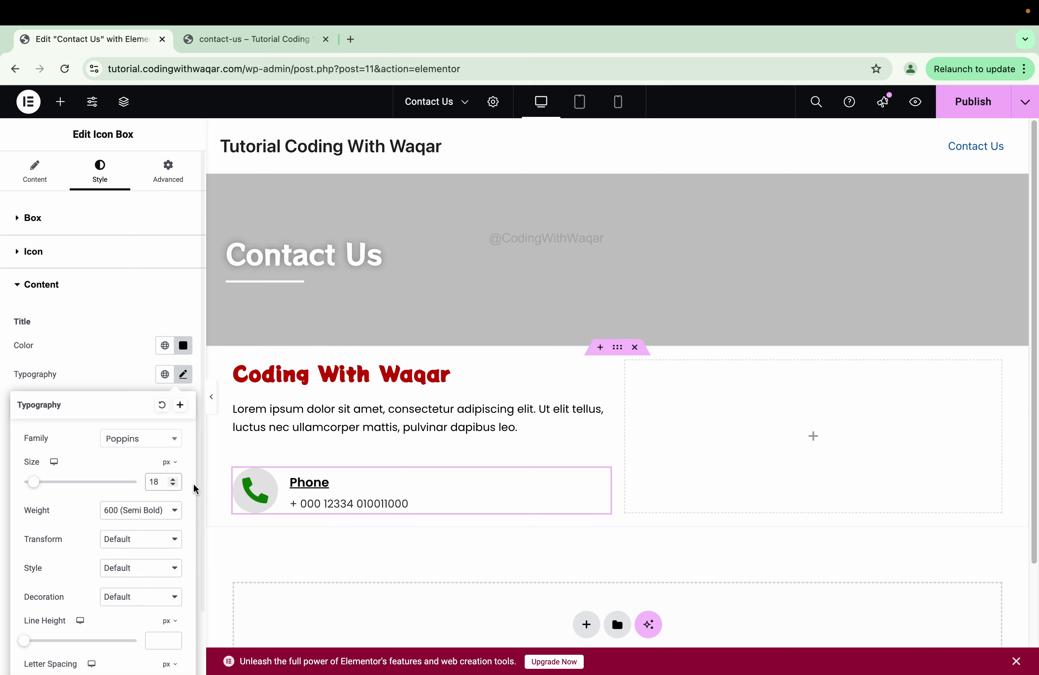
pyautogui.click(177, 479)
pyautogui.click(177, 479)
pyautogui.click(177, 480)
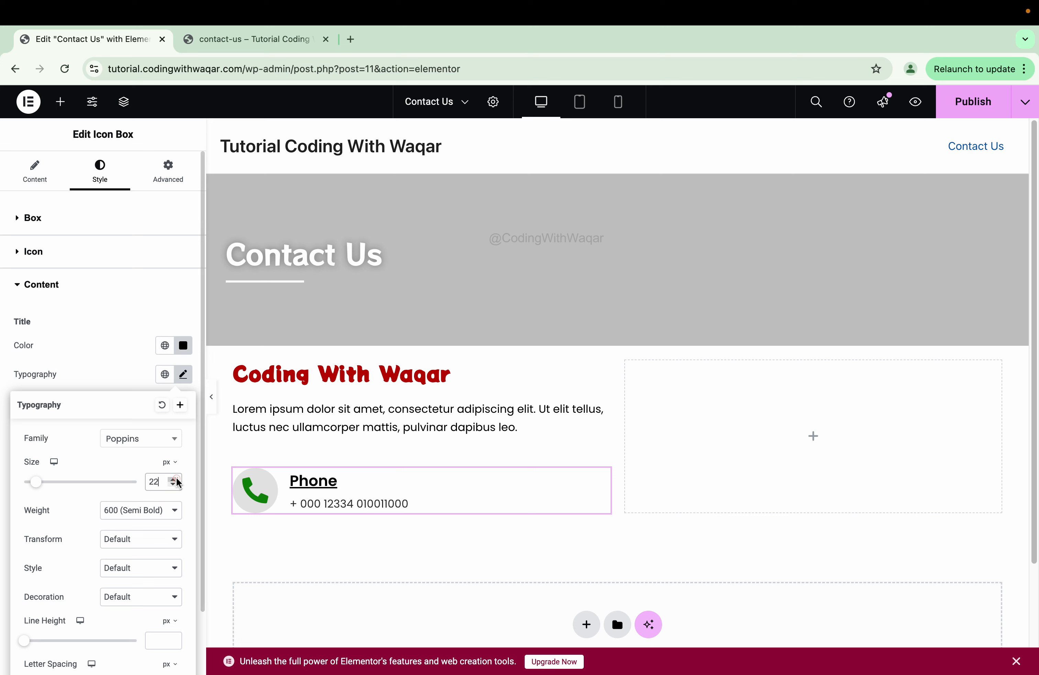
pyautogui.click(177, 480)
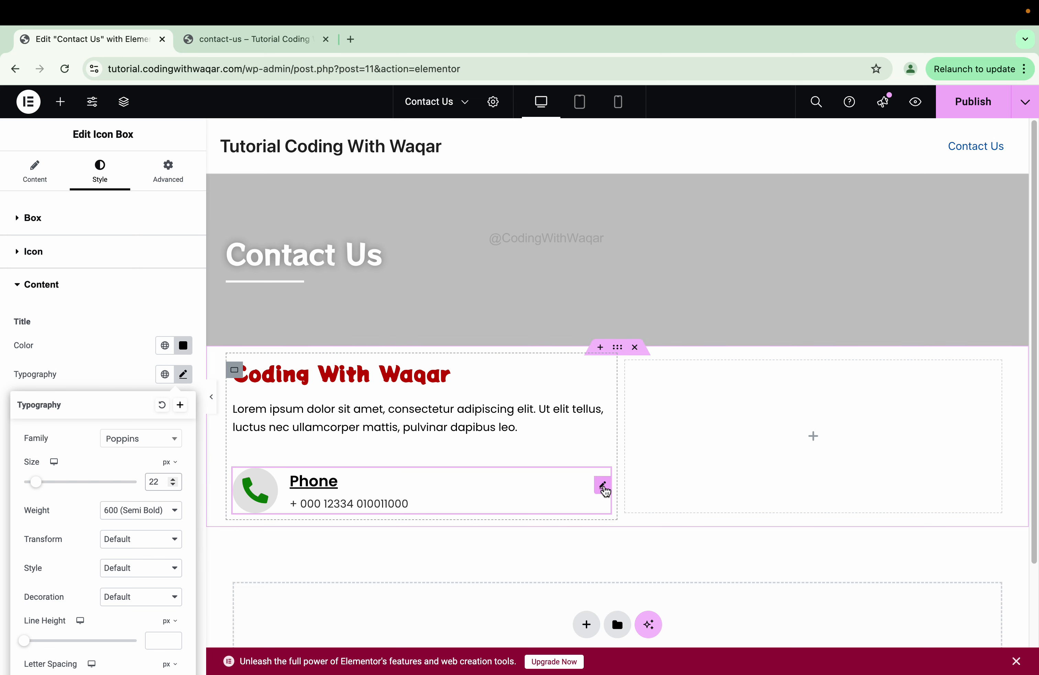
# - Duplicate the Phone icon box twice
pyautogui.rightClick(603, 488)
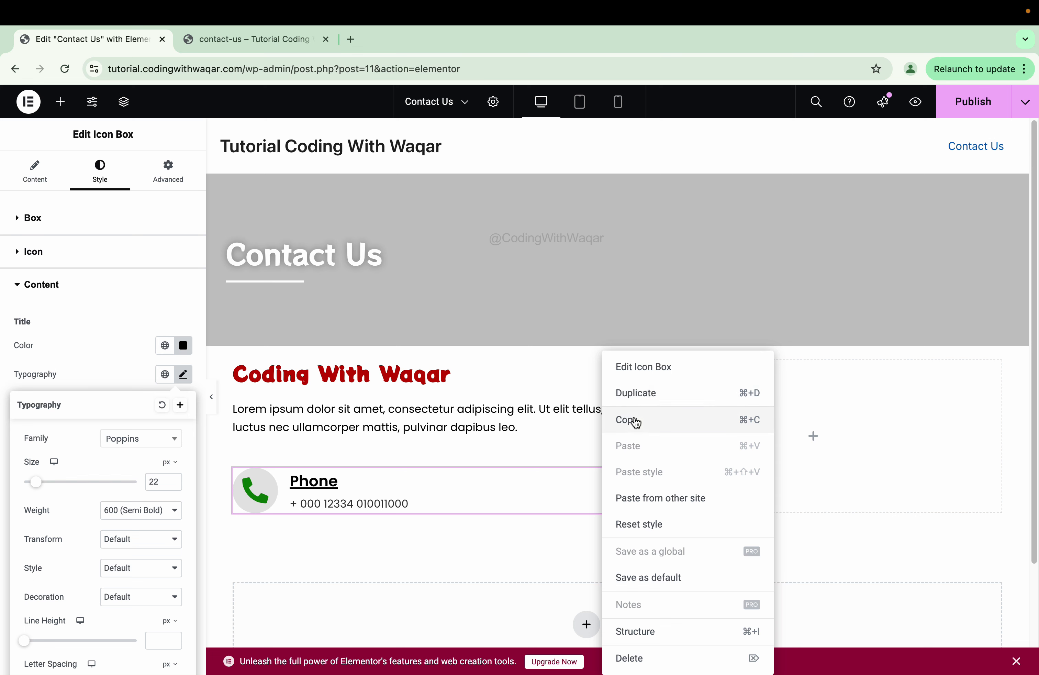
pyautogui.click(634, 404)
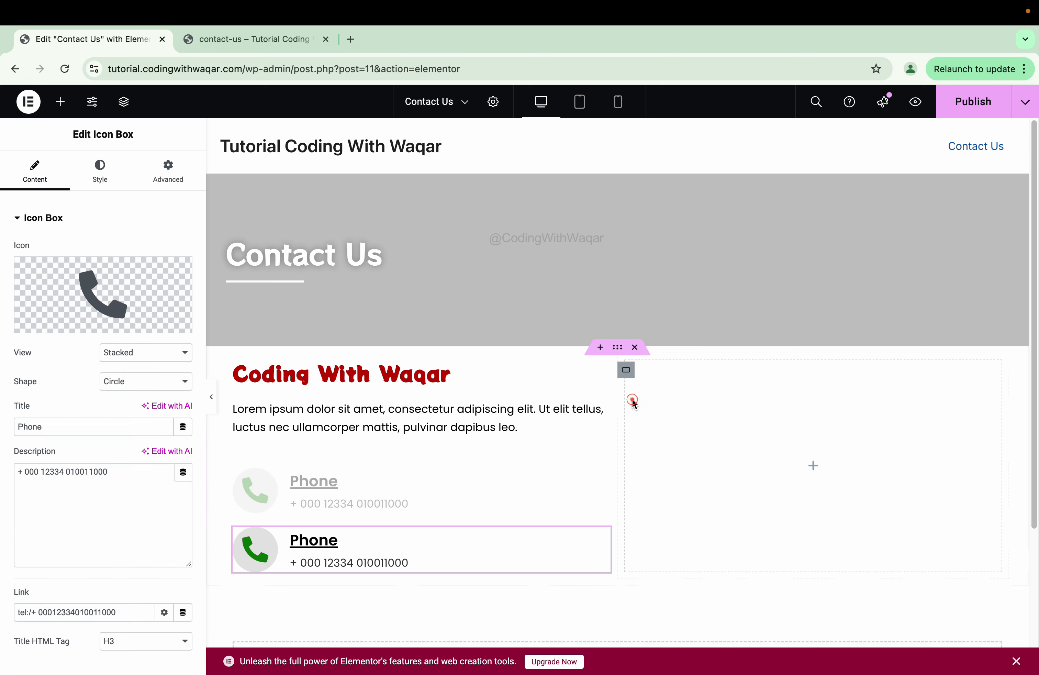
pyautogui.rightClick(602, 464)
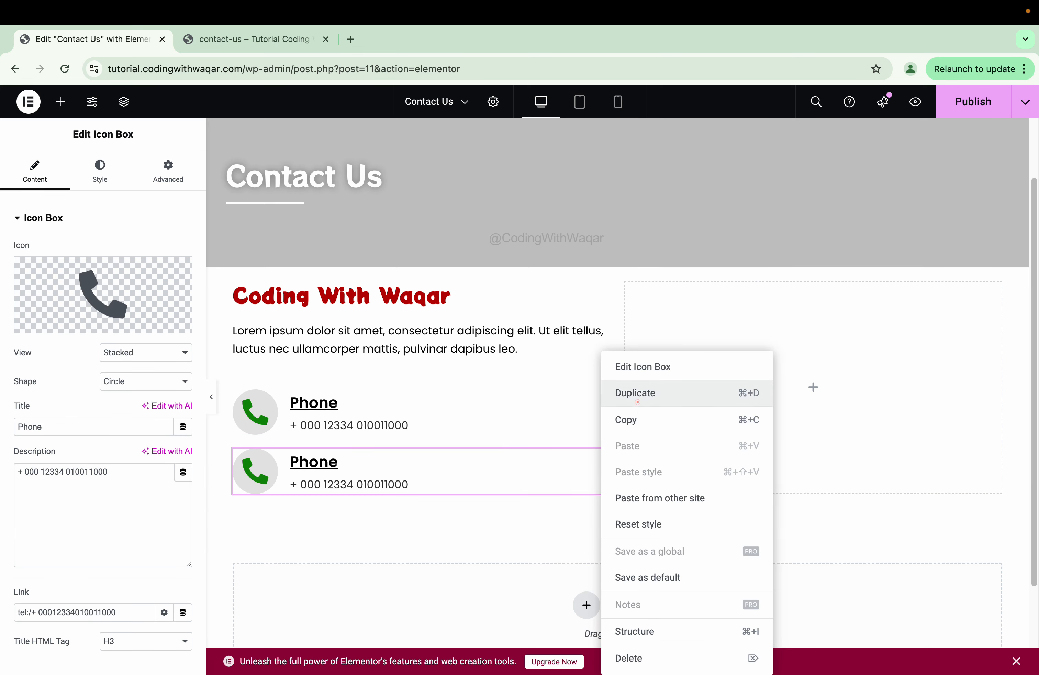
pyautogui.click(640, 407)
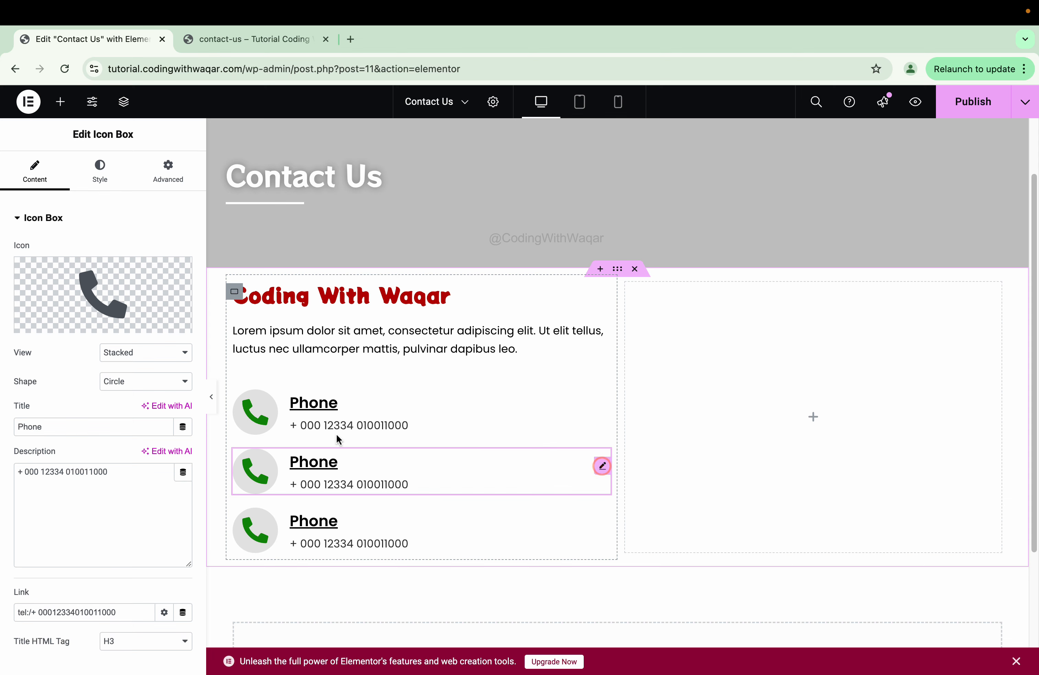
# - Give the middle copy the WhatsApp icon and the title 'WhatsApp'
pyautogui.click(86, 274)
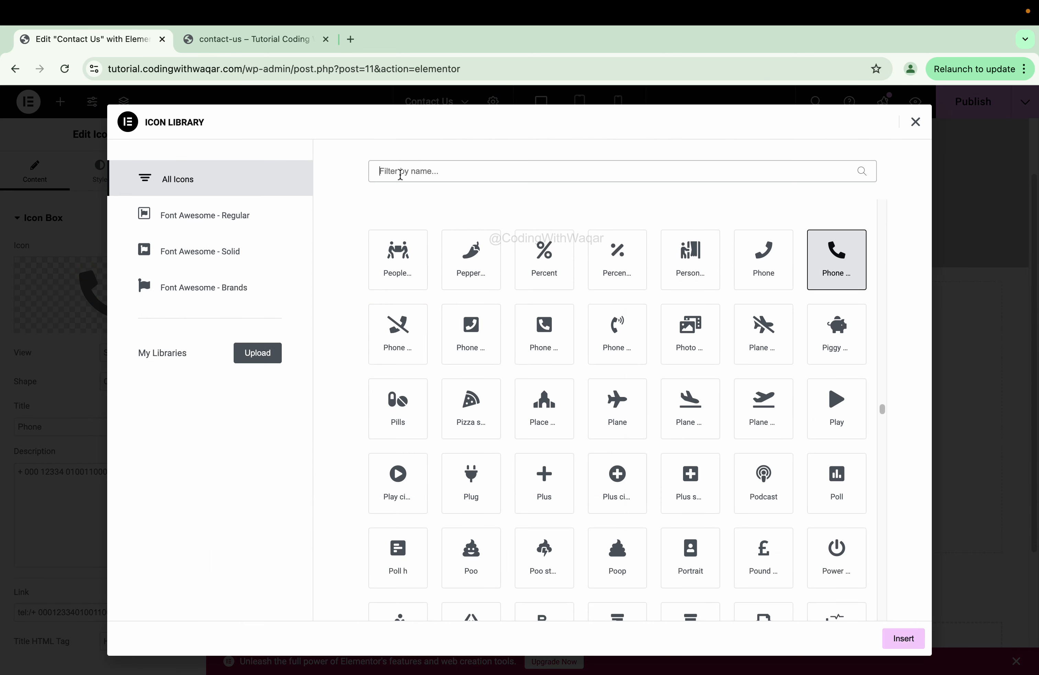
pyautogui.click(399, 172)
pyautogui.write('wh')
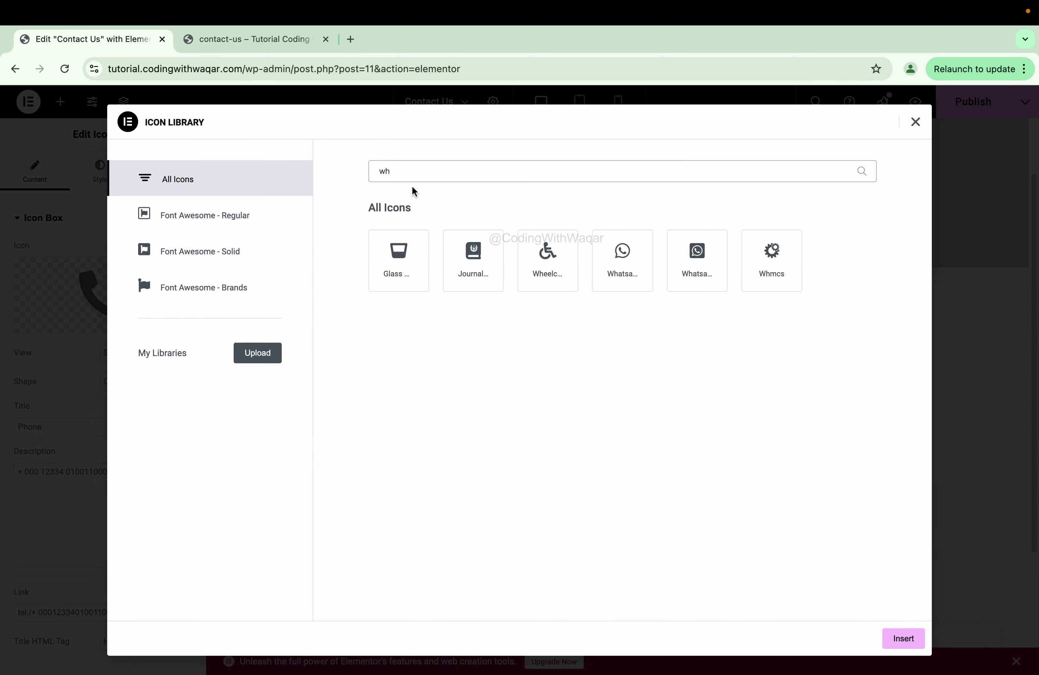
pyautogui.click(622, 264)
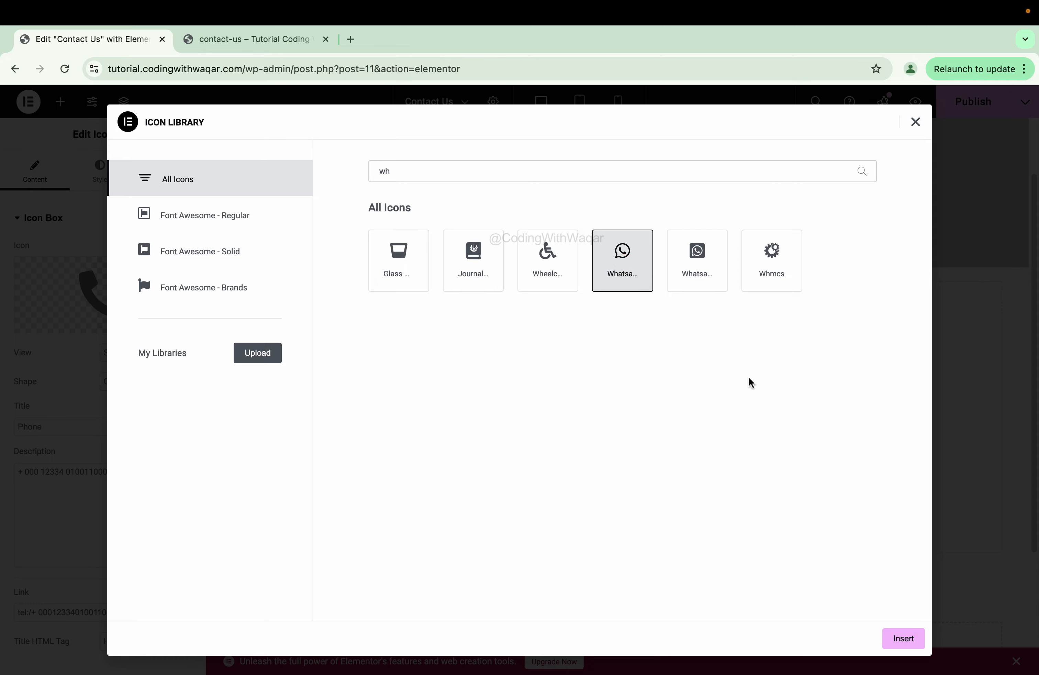
pyautogui.click(905, 639)
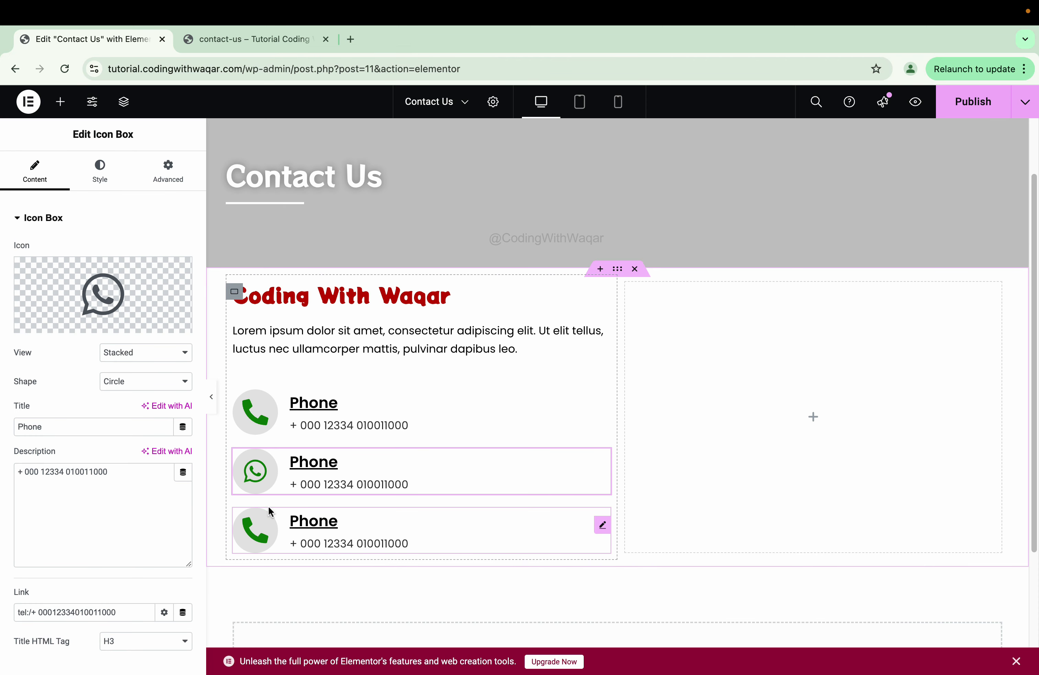
pyautogui.doubleClick(64, 427)
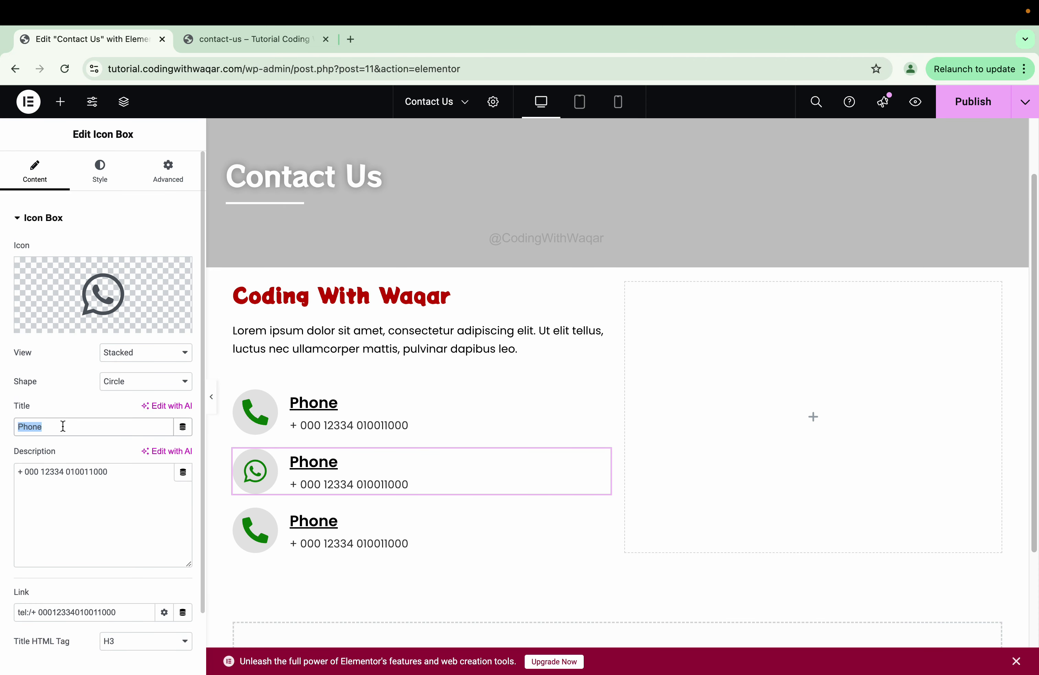
pyautogui.write('Whats')
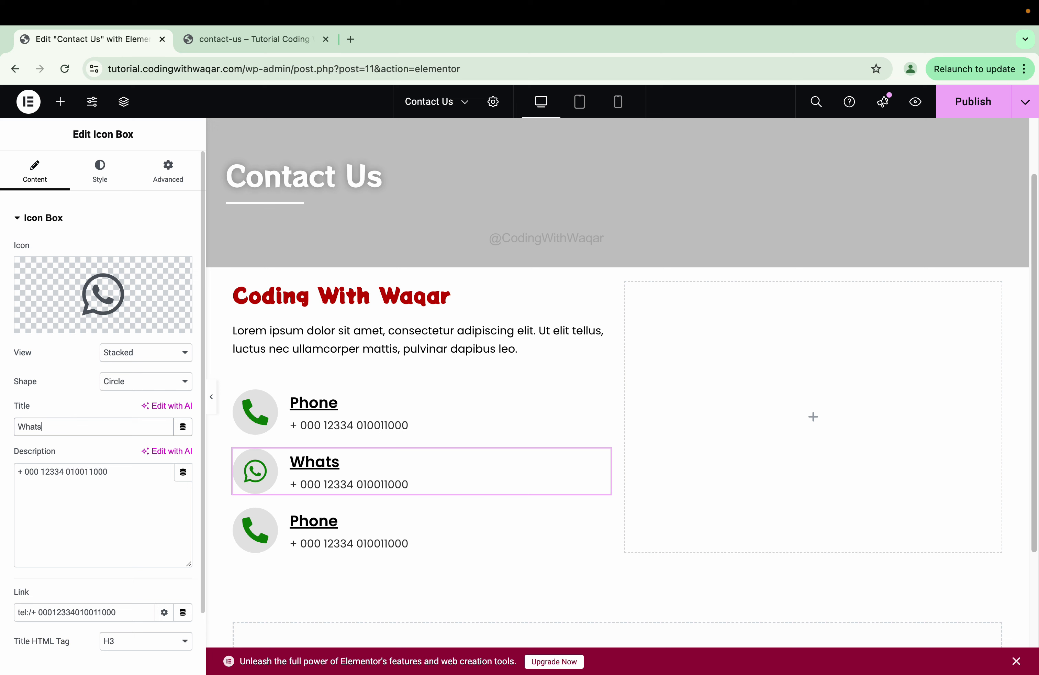
pyautogui.write('App')
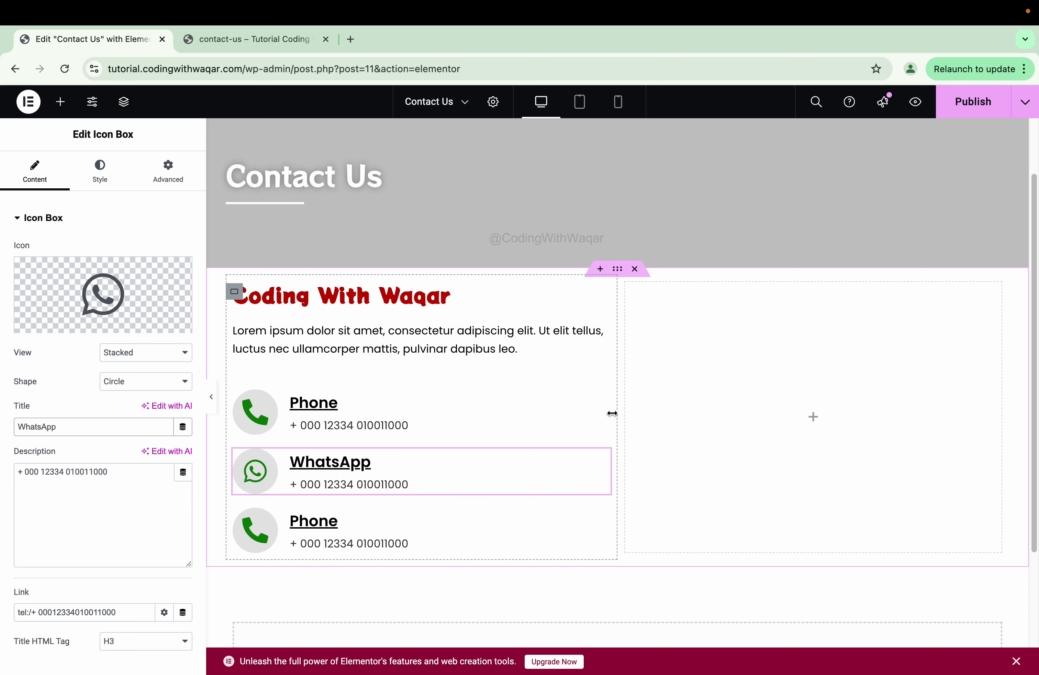
pyautogui.click(600, 408)
pyautogui.click(27, 166)
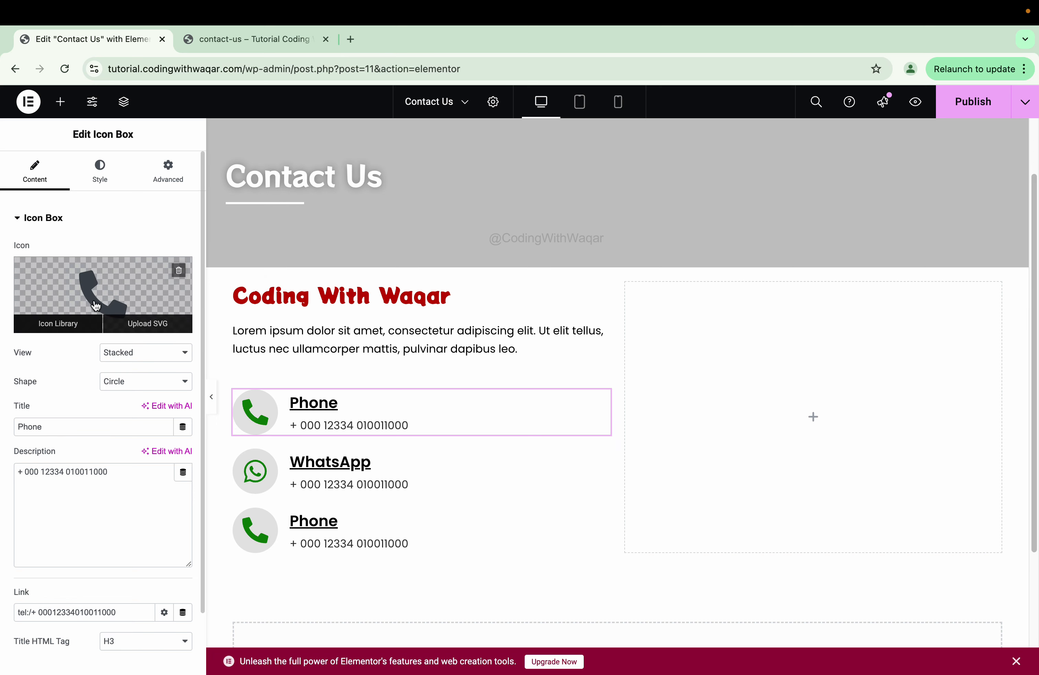
# - Replace the WhatsApp box's round icon with the square WhatsApp brand icon
pyautogui.click(58, 323)
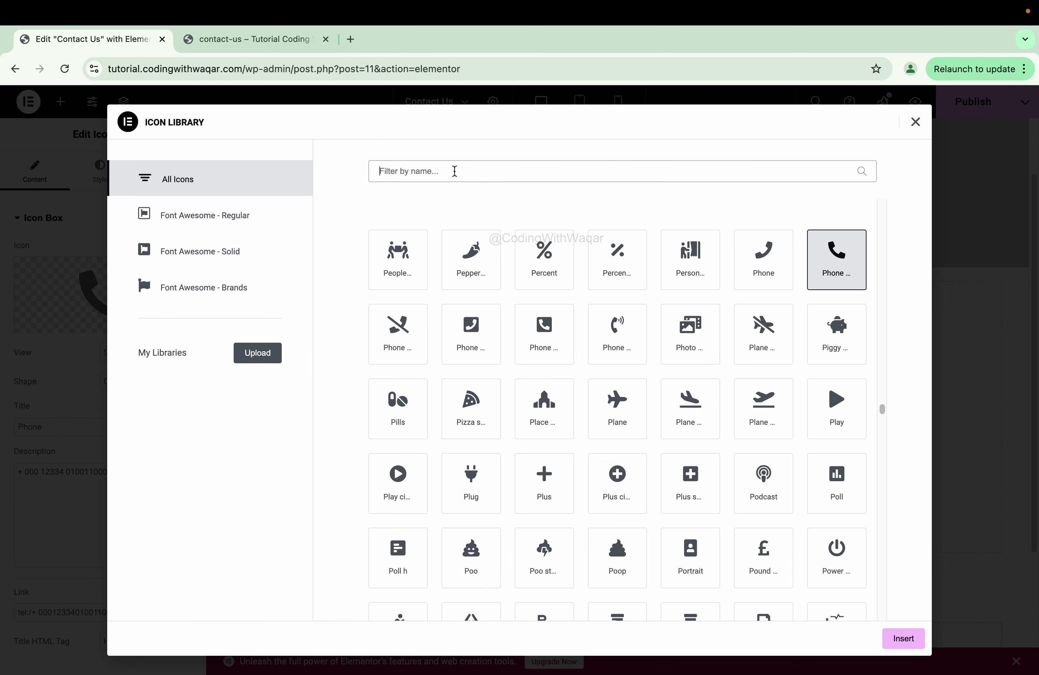
pyautogui.write('pho')
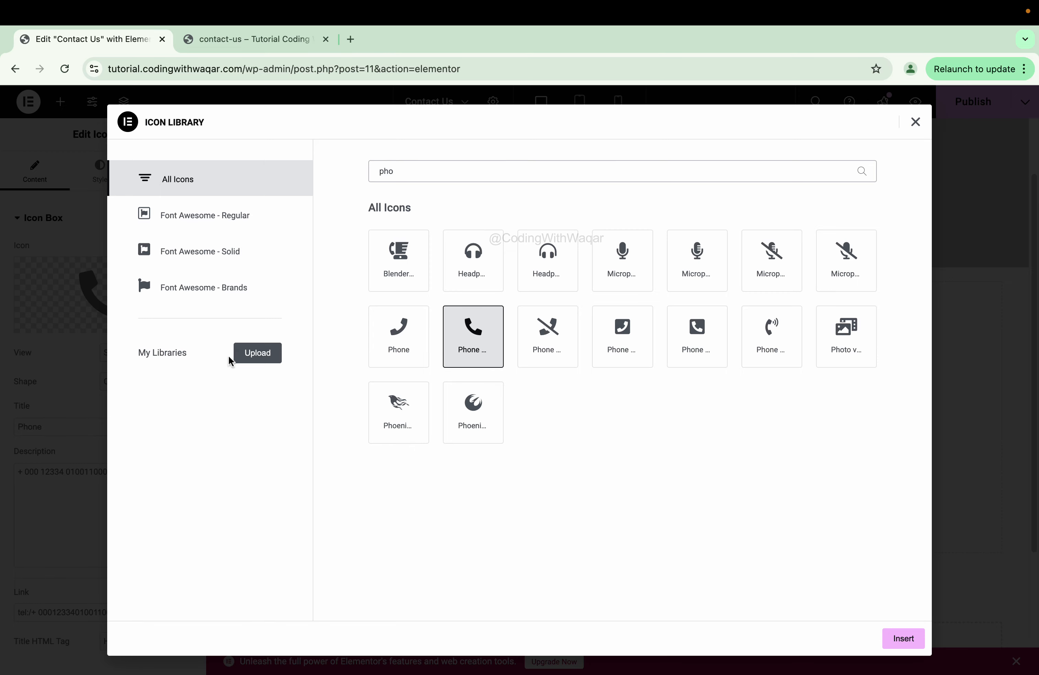
pyautogui.click(914, 124)
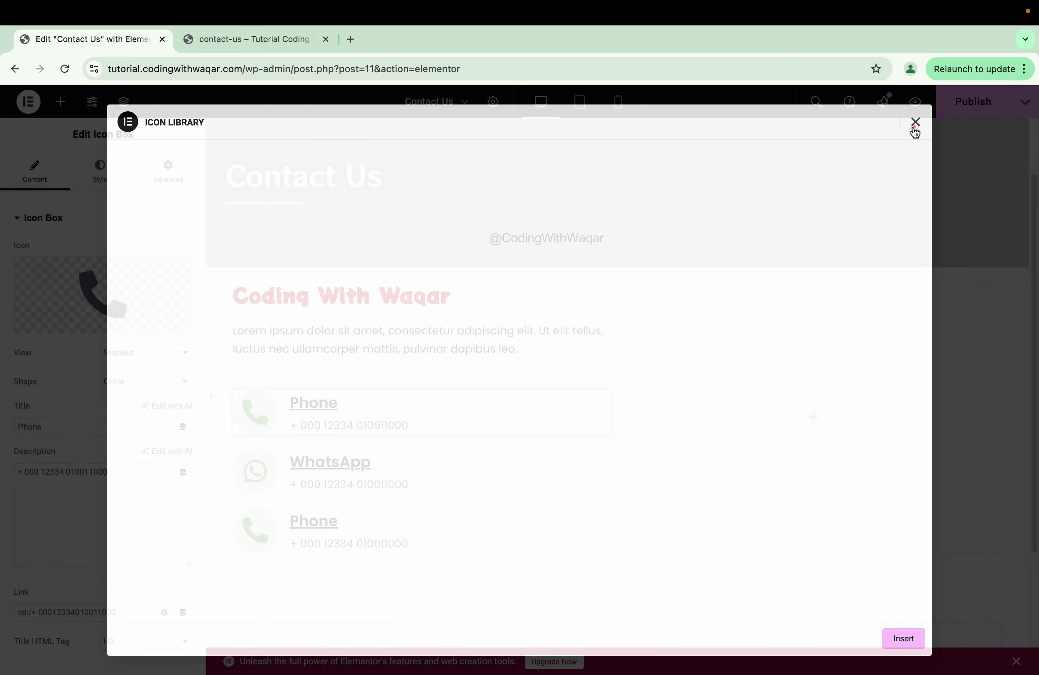
pyautogui.click(276, 472)
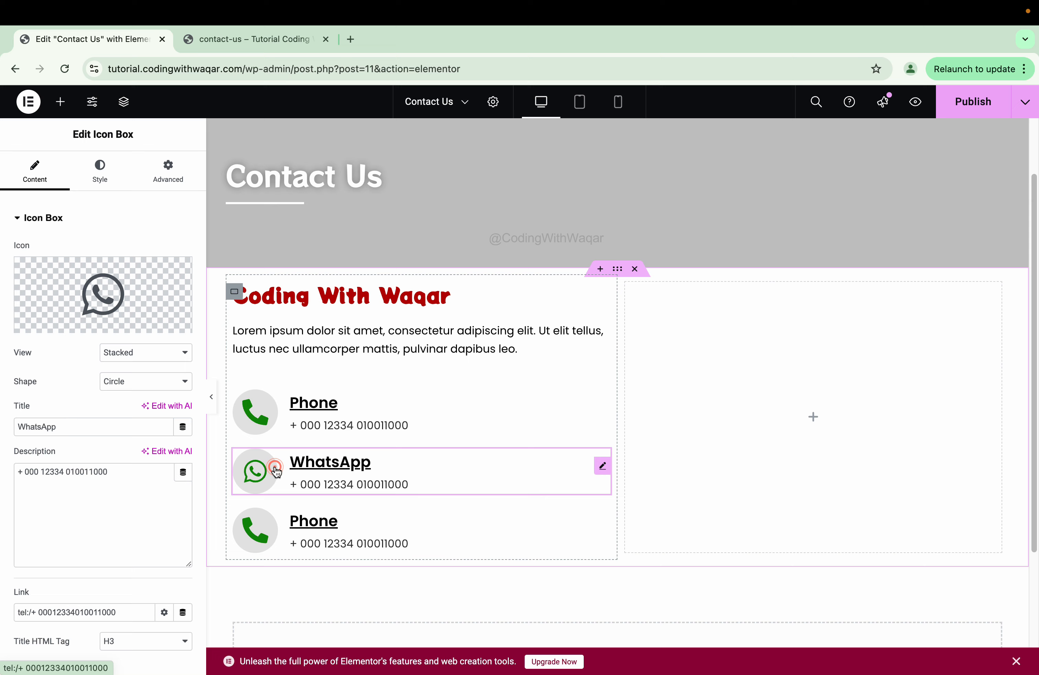
pyautogui.click(120, 270)
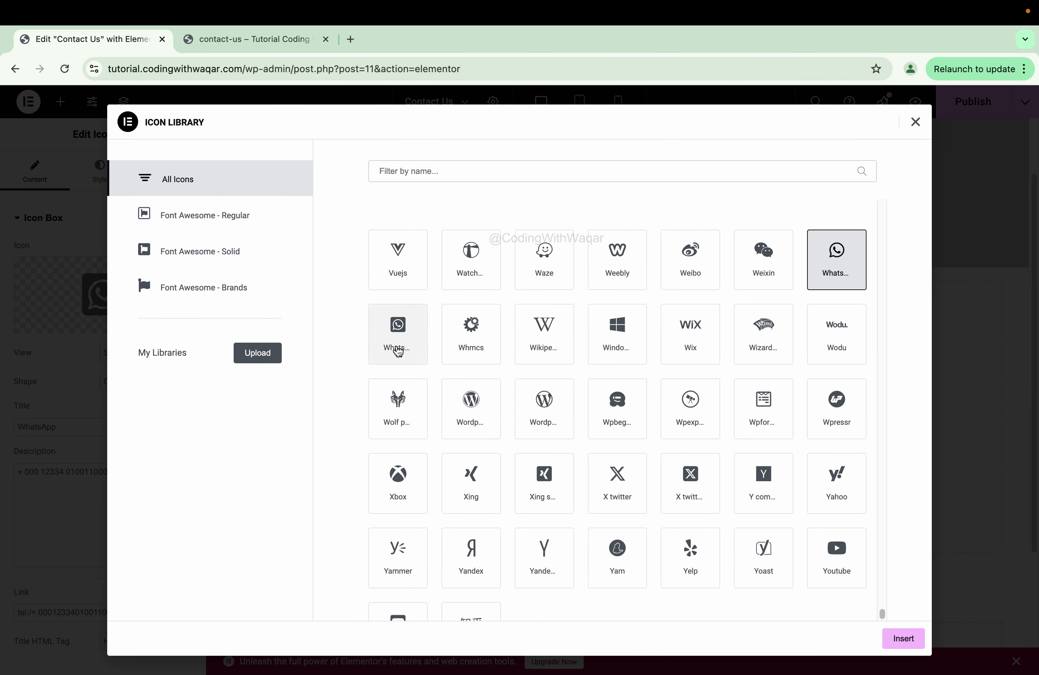
pyautogui.click(395, 350)
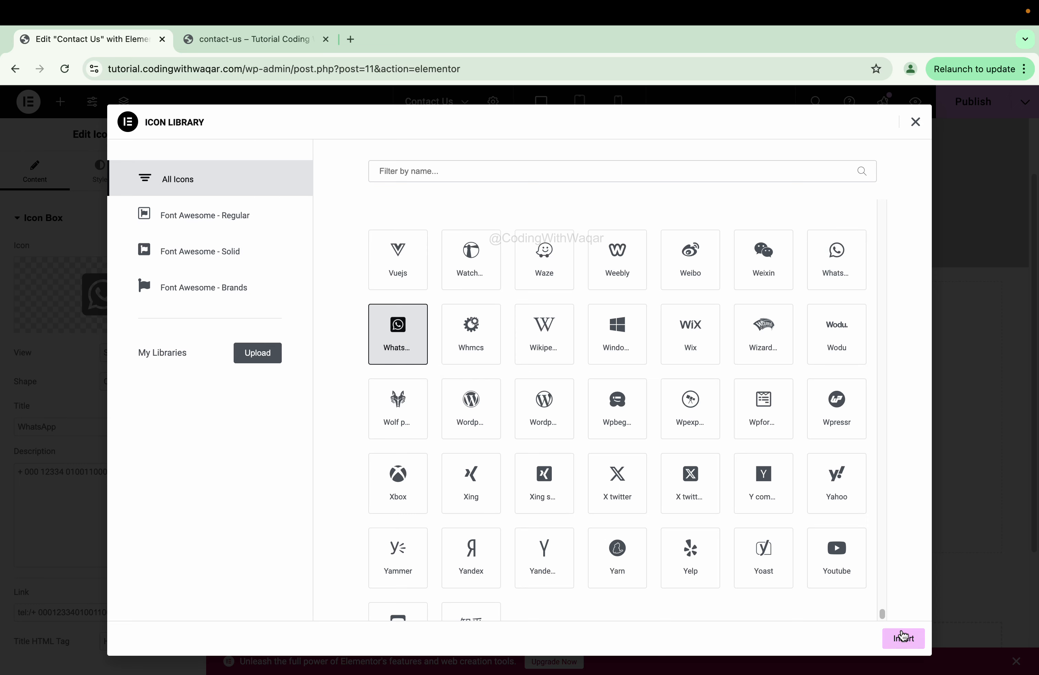
pyautogui.click(902, 636)
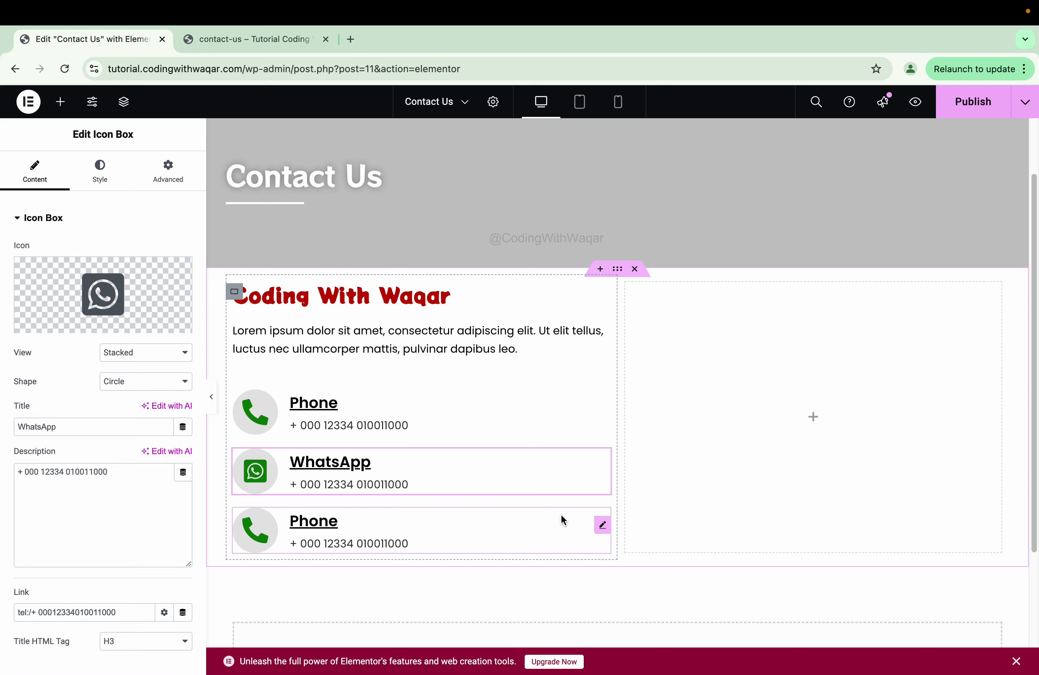
# - Give the third box the solid envelope icon from the Icon Library
pyautogui.click(596, 525)
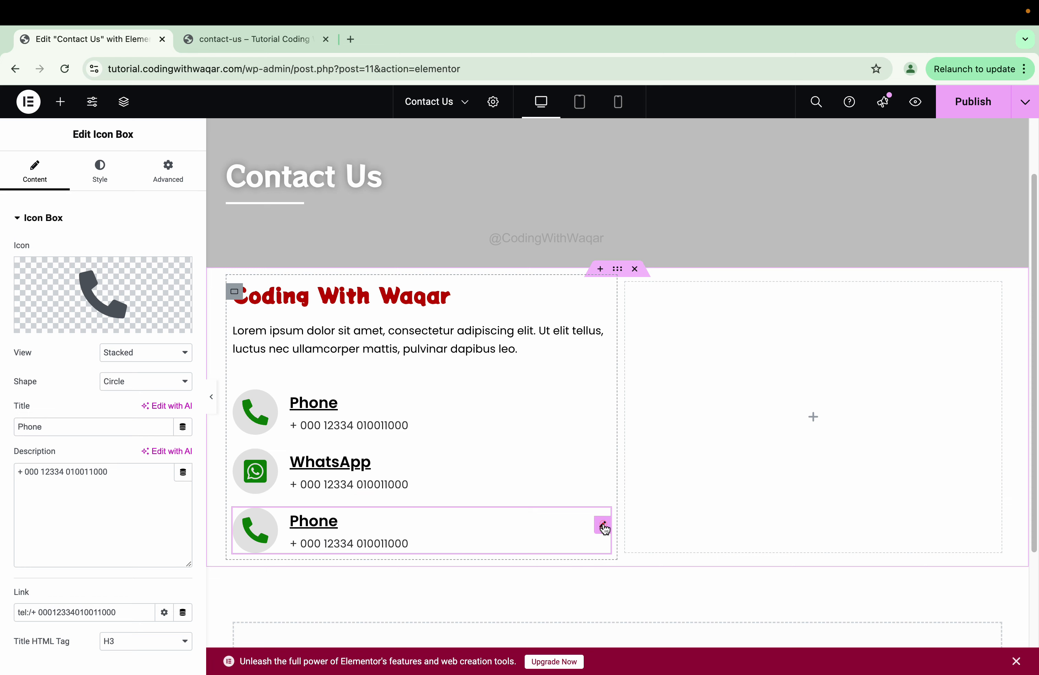
pyautogui.click(132, 278)
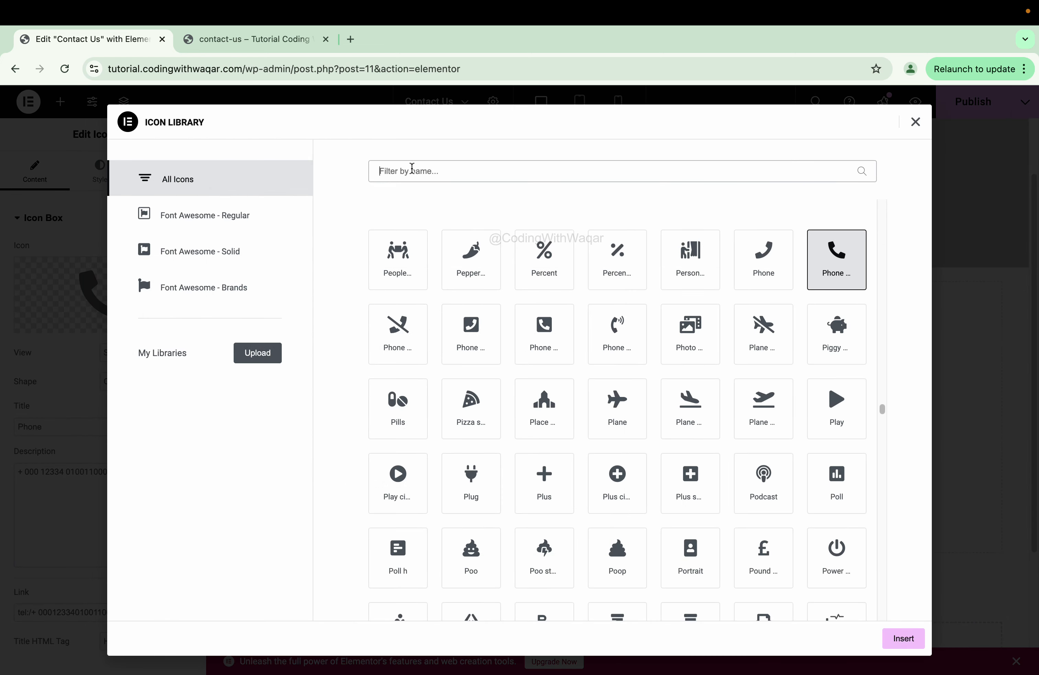
pyautogui.click(412, 169)
pyautogui.write('env')
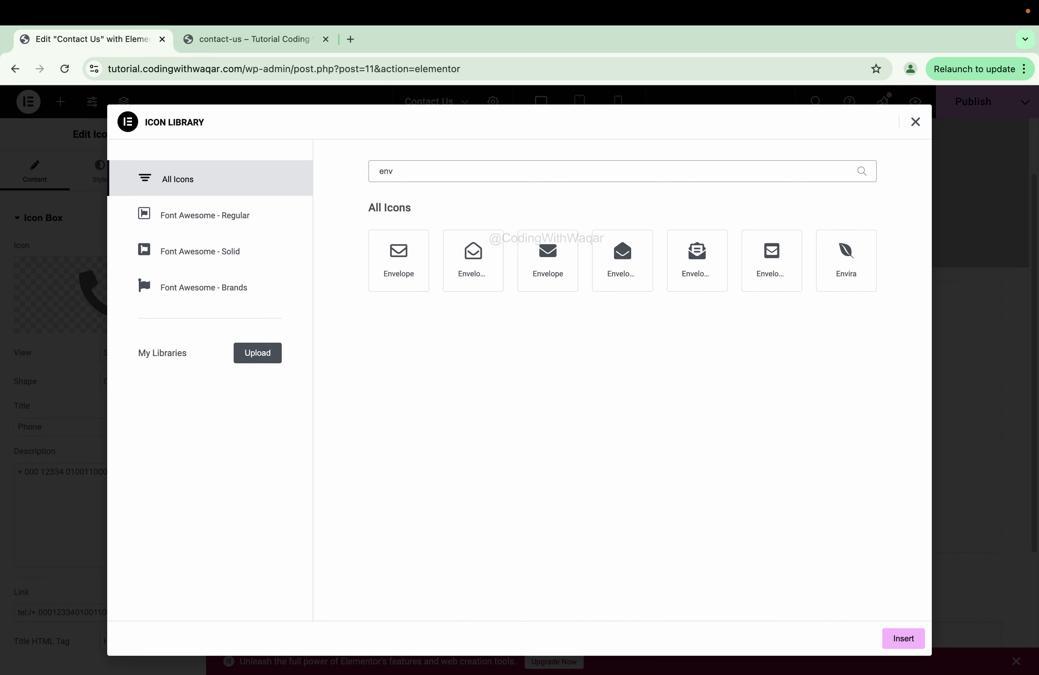
pyautogui.click(547, 272)
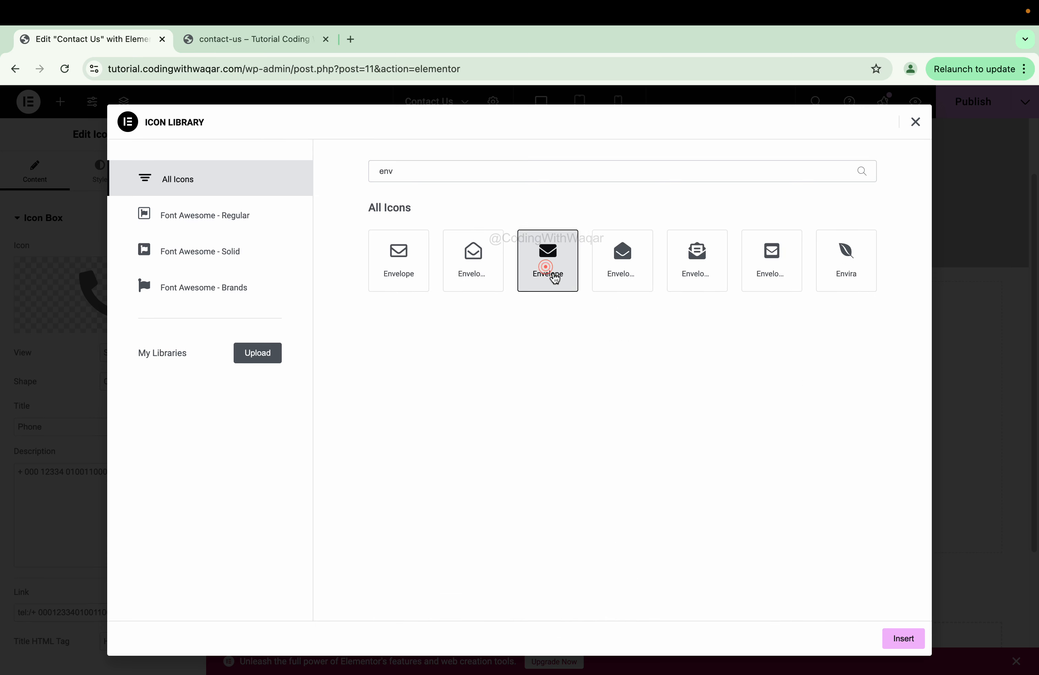
pyautogui.click(901, 638)
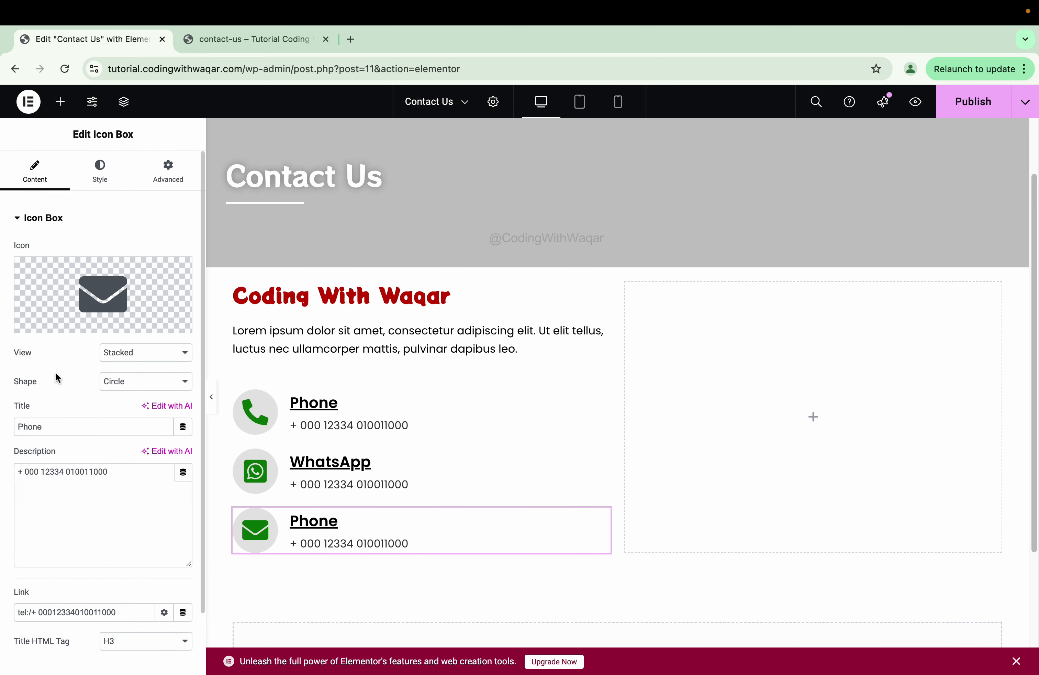
# - Retitle the box 'Email' and replace the description with the e-mail address
pyautogui.click(72, 425)
pyautogui.doubleClick(72, 424)
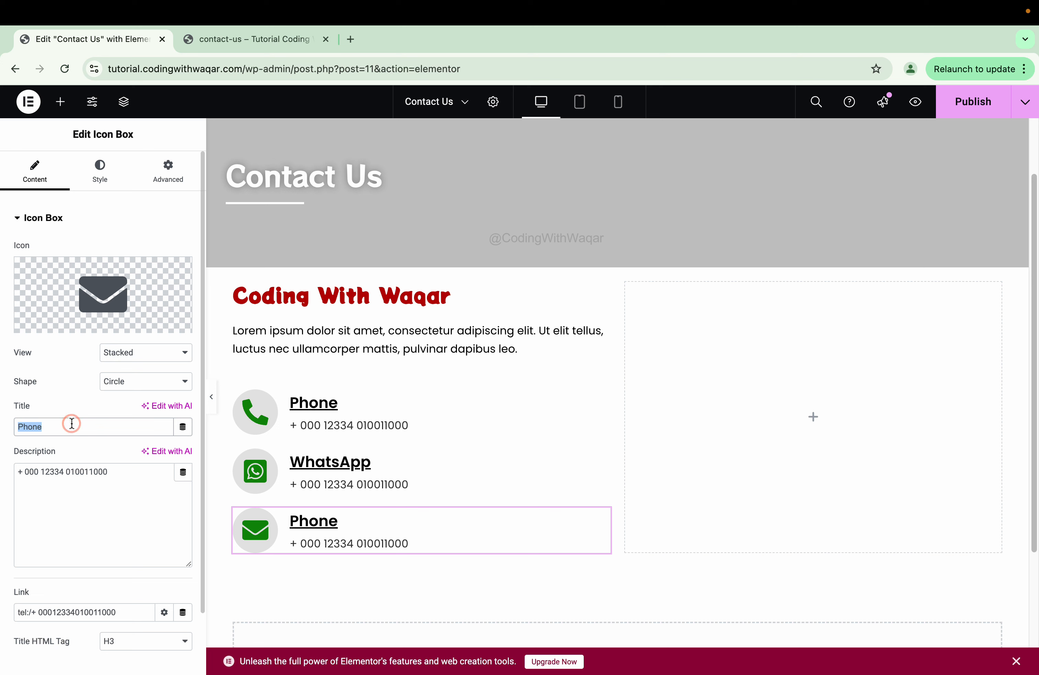
pyautogui.write('Email')
pyautogui.tripleClick(72, 488)
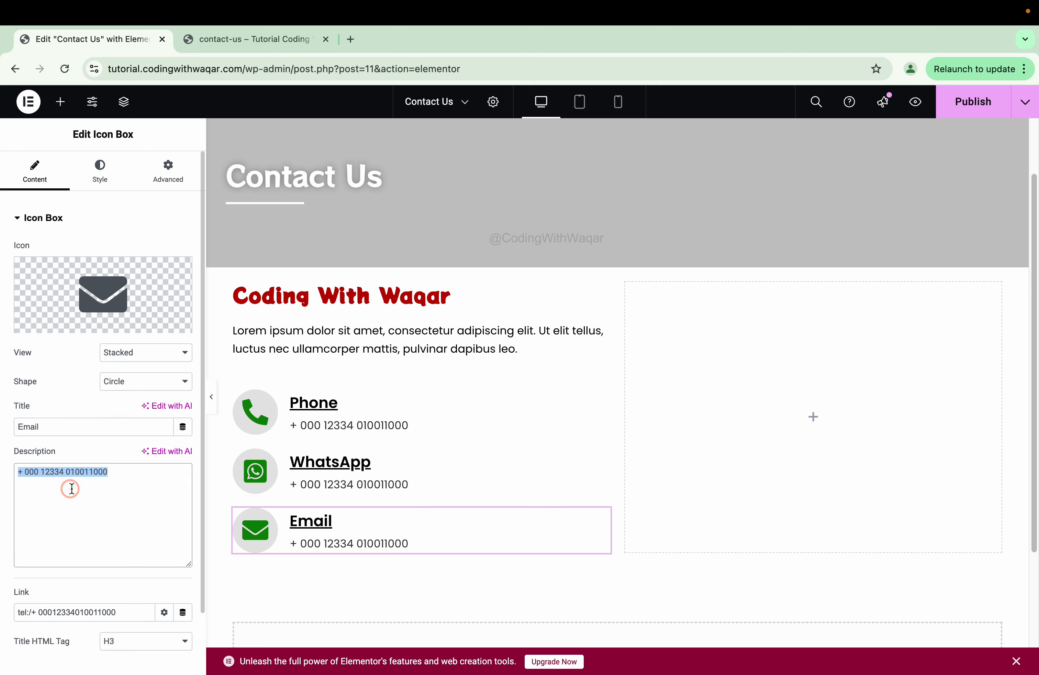
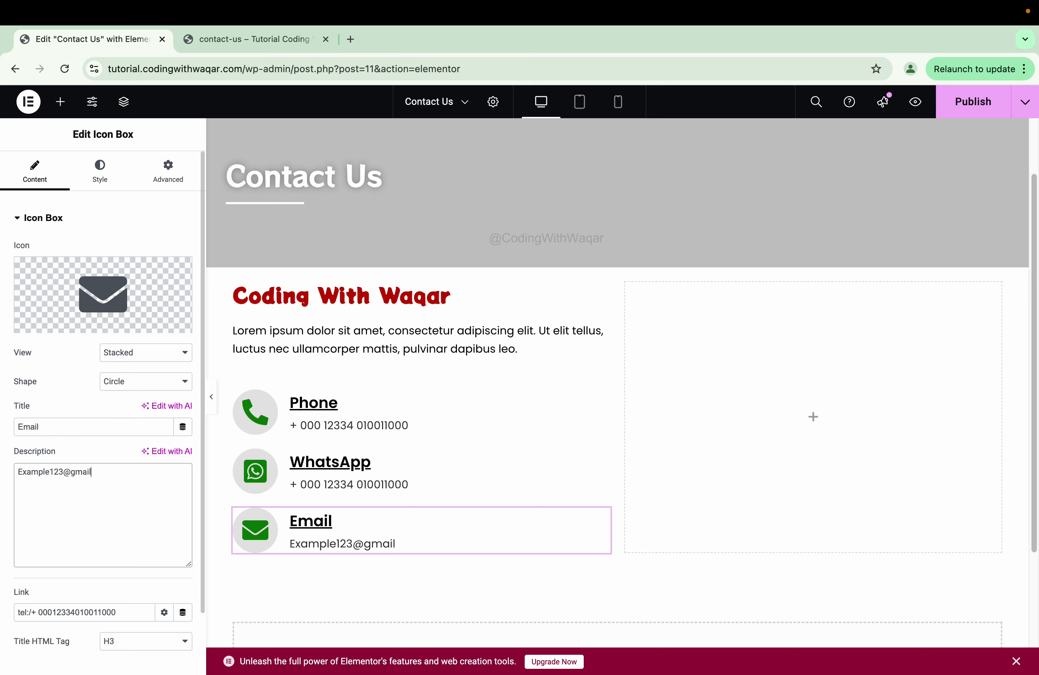
# - Link the box to 'mailto:' plus the copied e-mail address, then preview the page
pyautogui.press('super+a')
pyautogui.press('super+c')
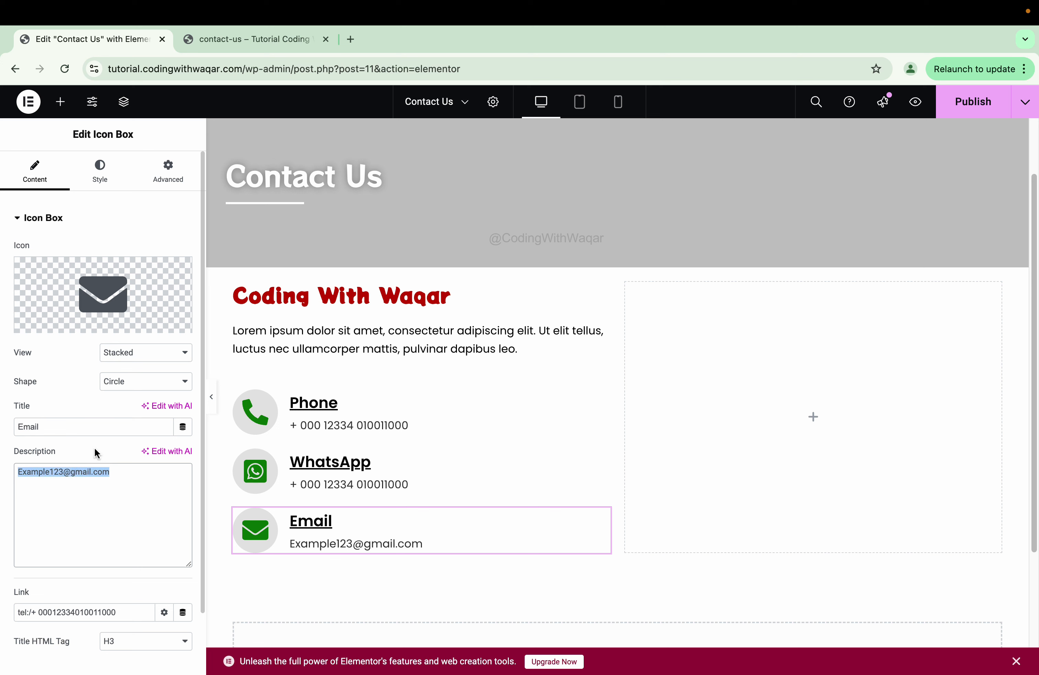
pyautogui.click(139, 608)
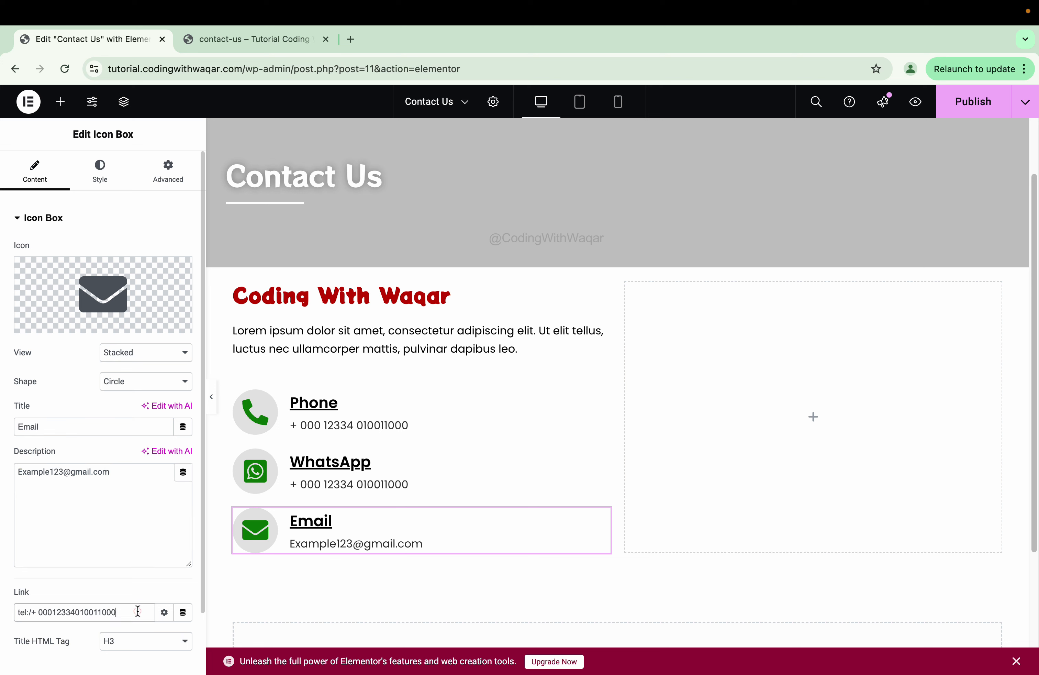
pyautogui.tripleClick(139, 609)
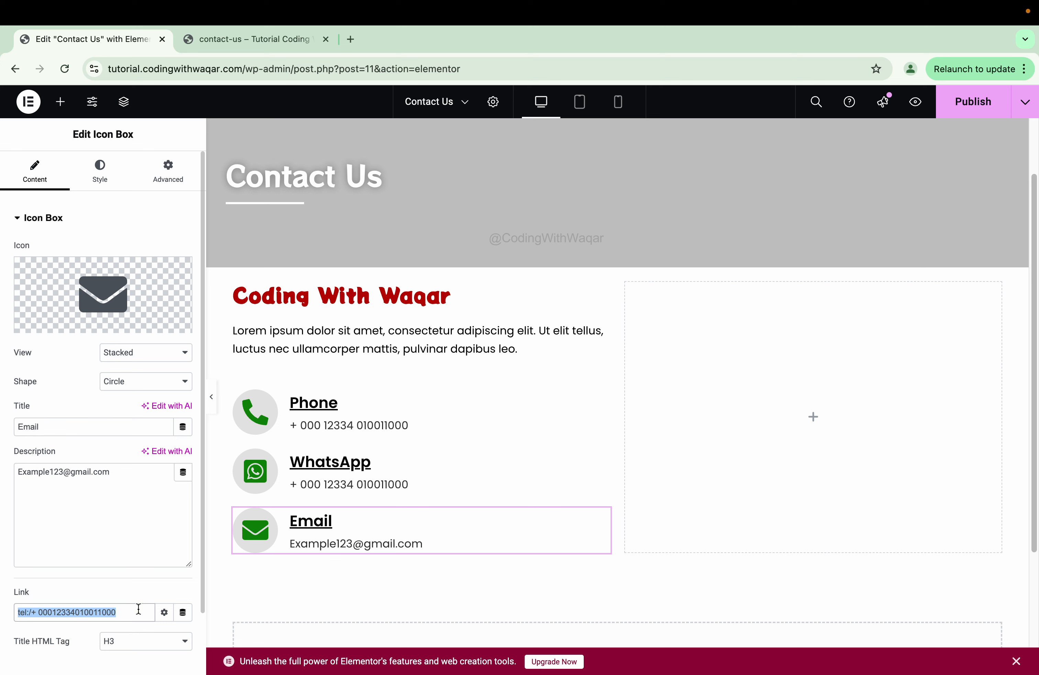
pyautogui.write('mailto:/')
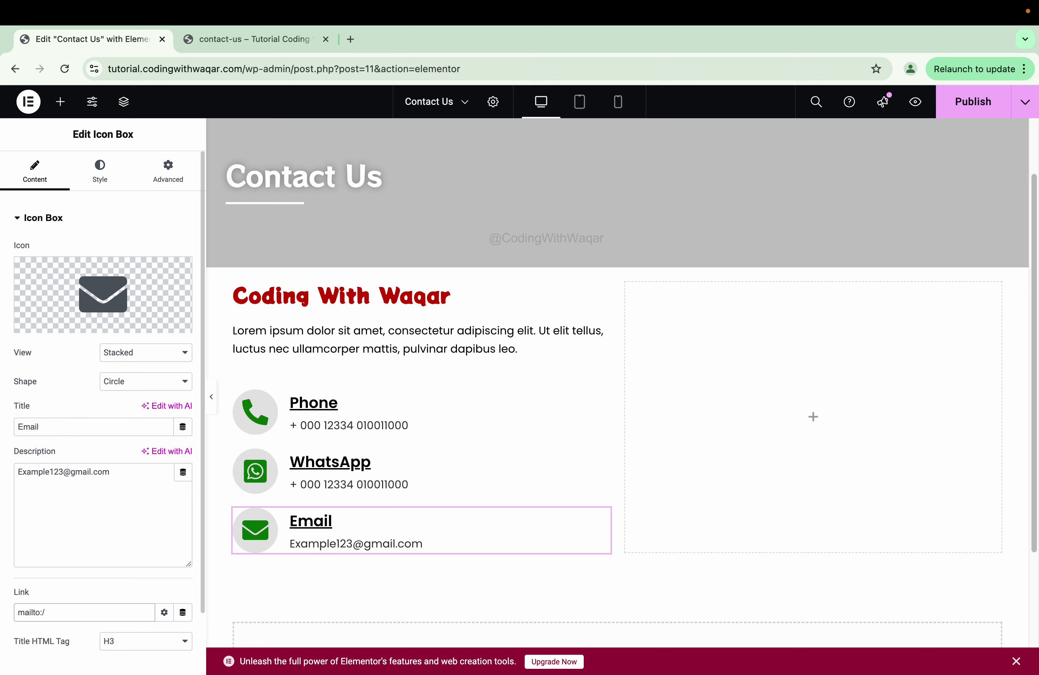
pyautogui.press('super+v')
pyautogui.click(211, 397)
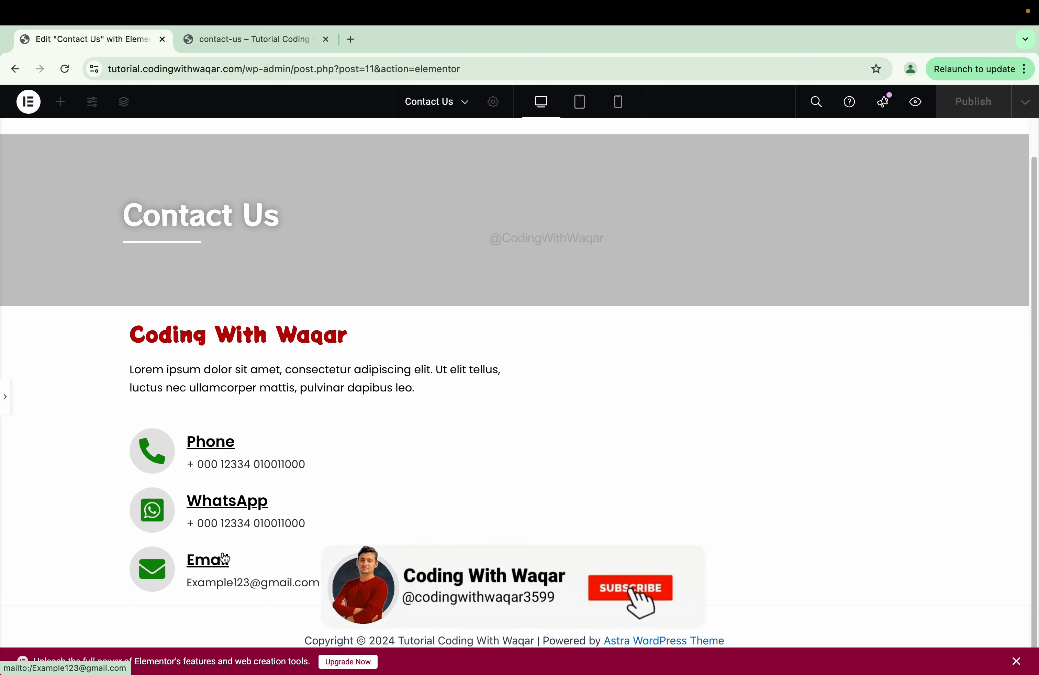
pyautogui.click(5, 401)
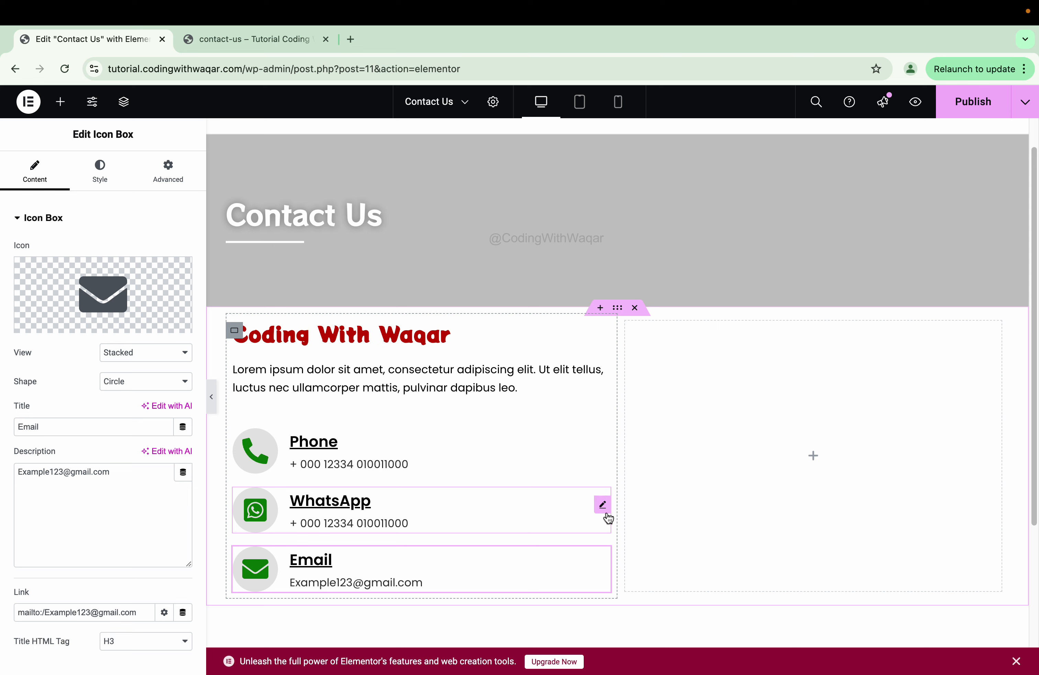
# - Give the WhatsApp and Email boxes each an unlinked 20 px top margin, then preview
pyautogui.click(604, 508)
pyautogui.click(171, 175)
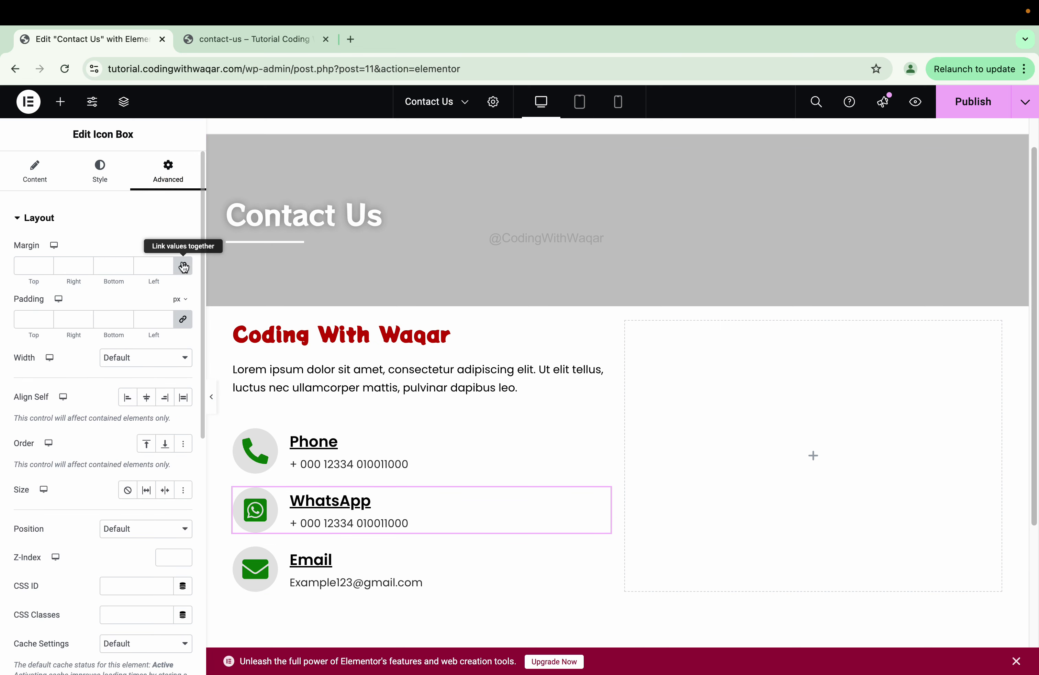
pyautogui.click(184, 265)
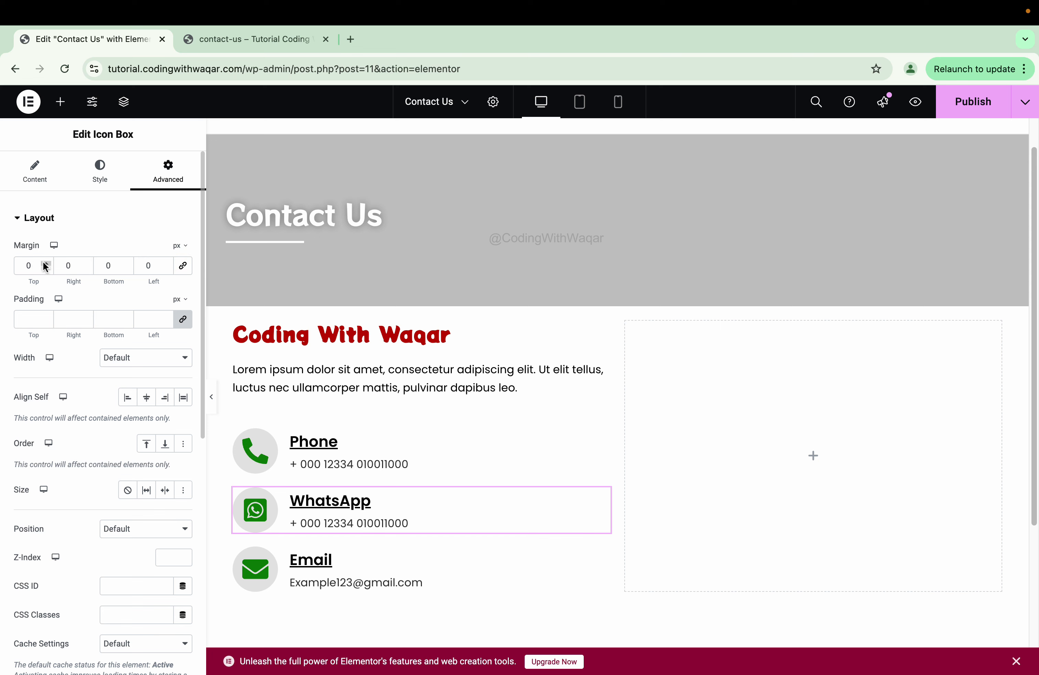
pyautogui.moveTo(45, 263); pyautogui.dragTo(45, 264)
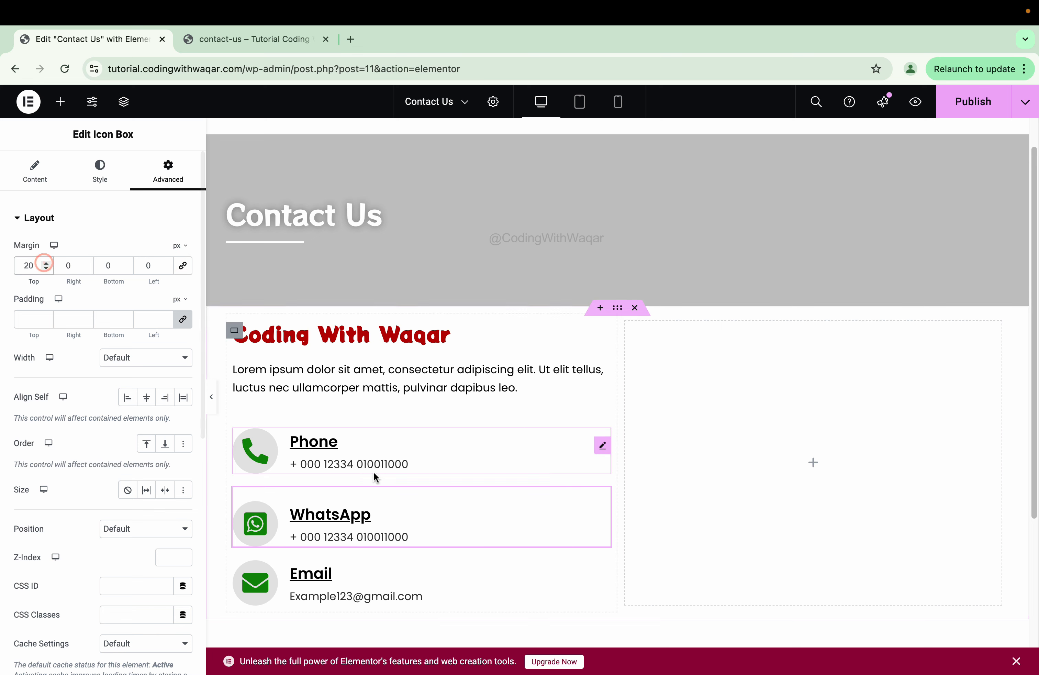
pyautogui.click(602, 576)
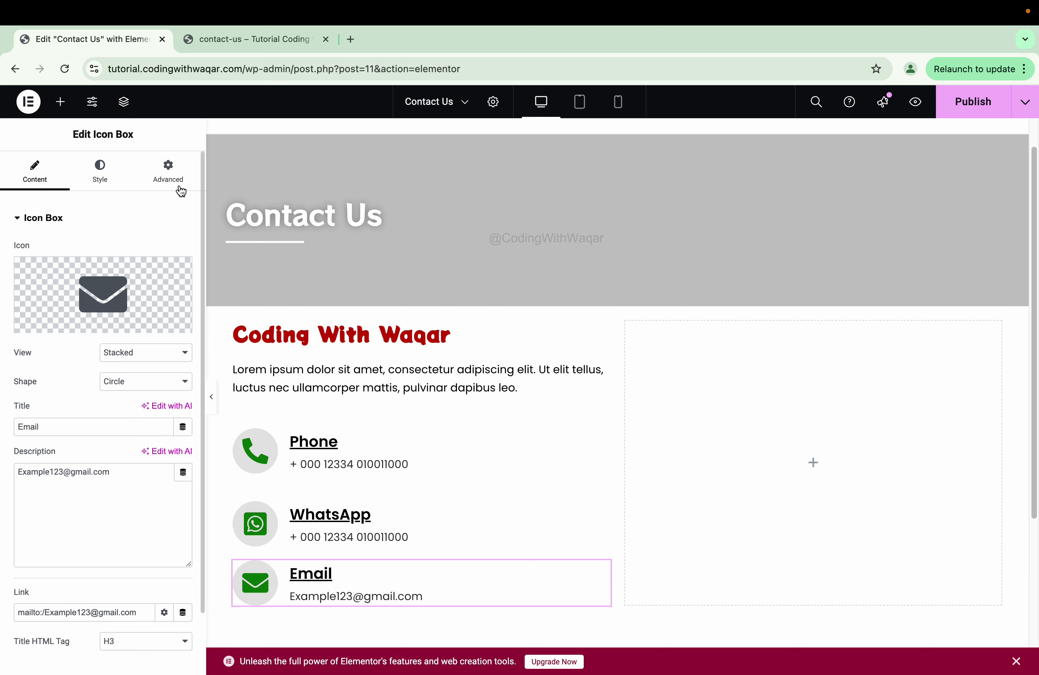
pyautogui.click(179, 173)
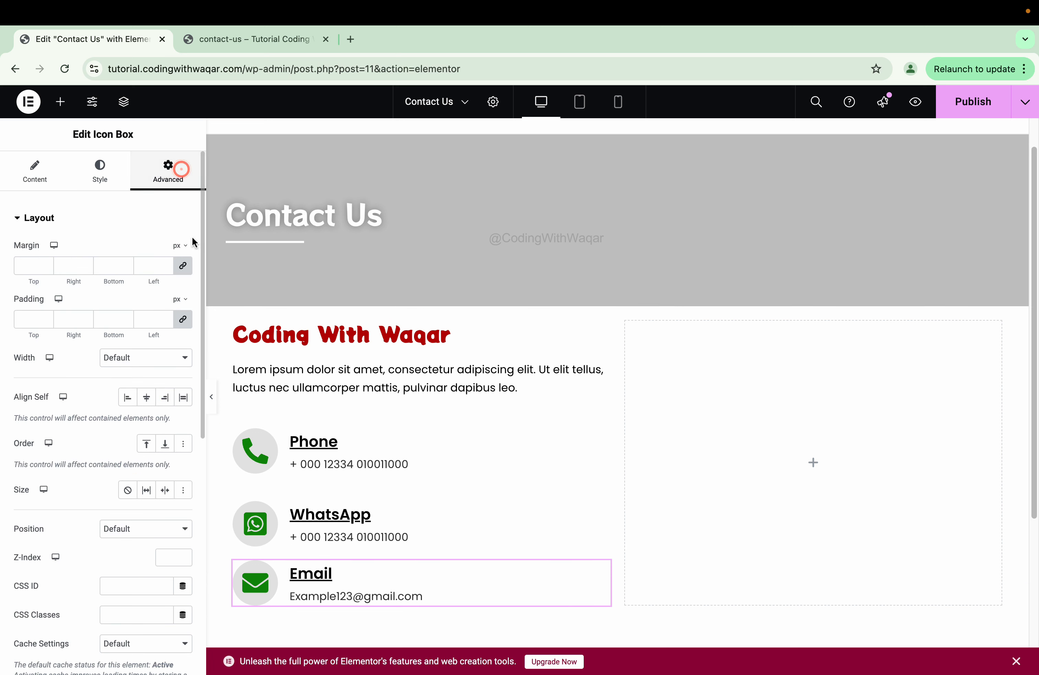
pyautogui.click(182, 267)
pyautogui.click(16, 264)
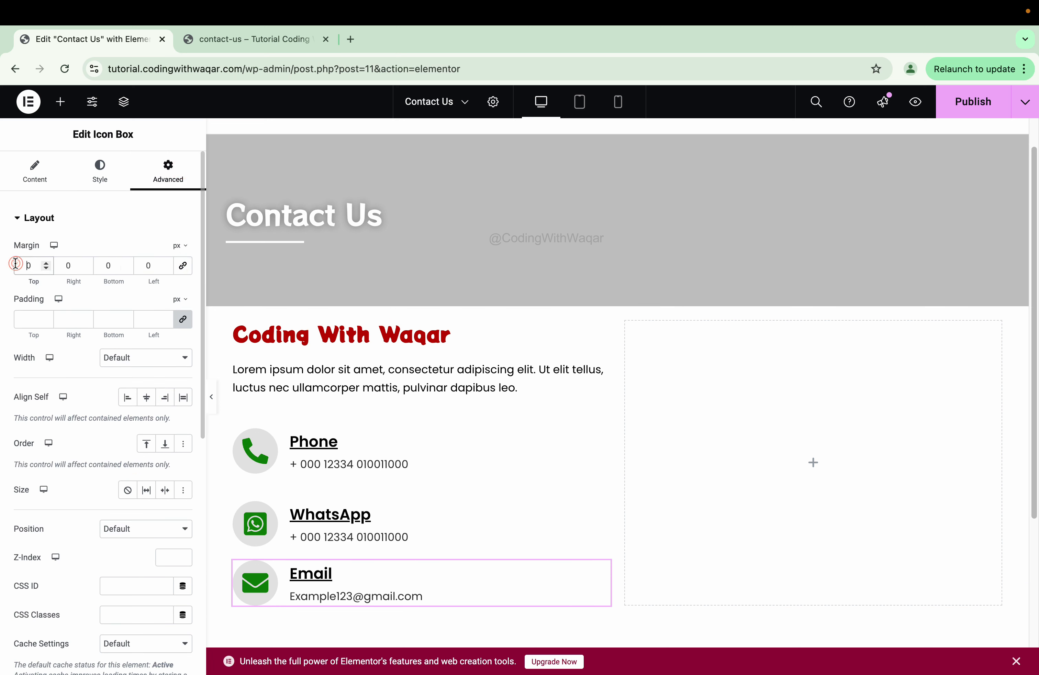
pyautogui.write('2')
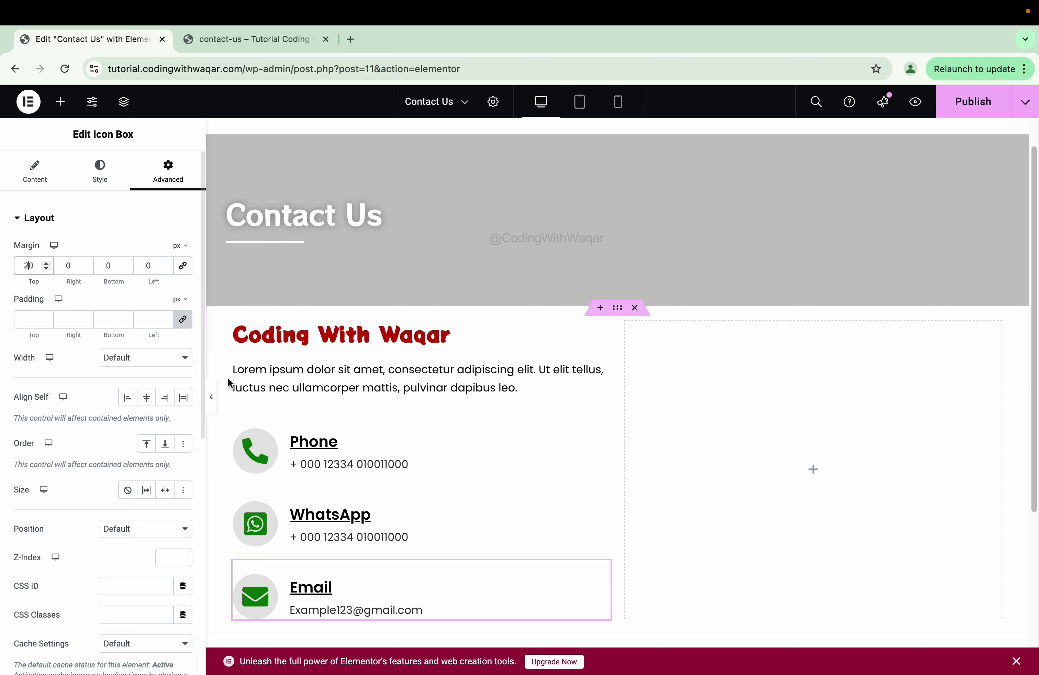
pyautogui.click(211, 396)
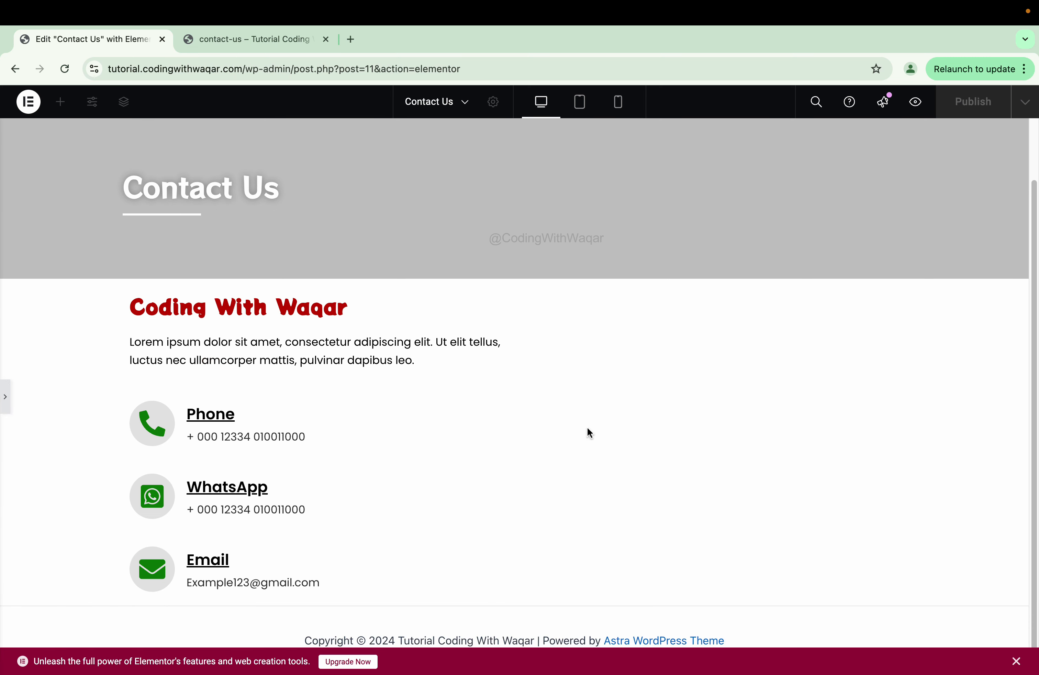
pyautogui.click(5, 396)
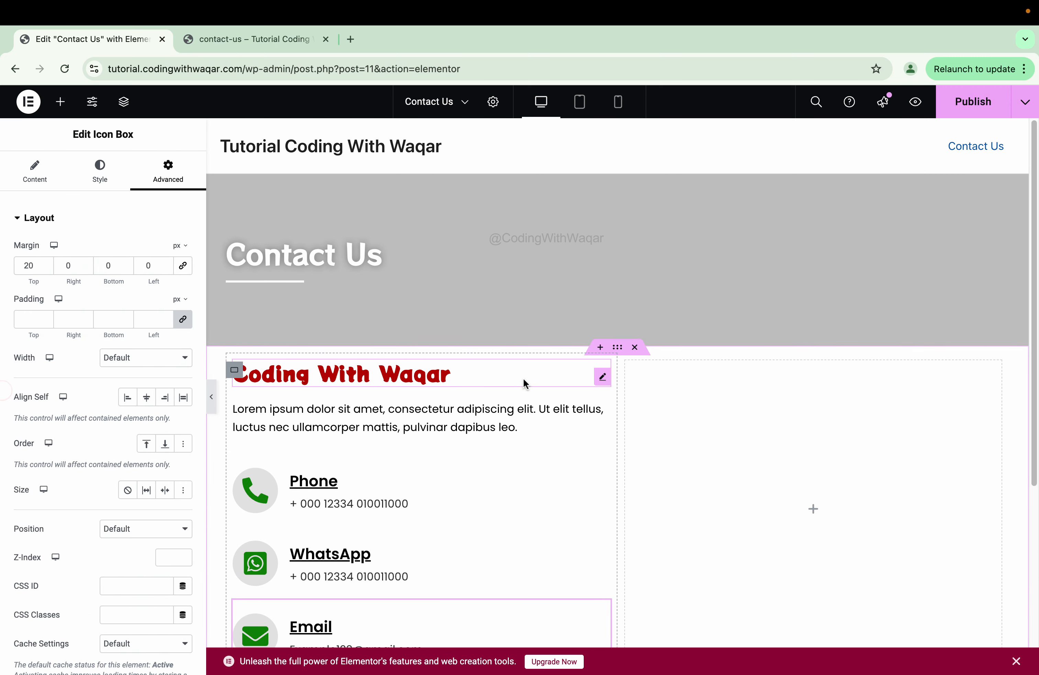
pyautogui.click(602, 377)
pyautogui.click(169, 173)
pyautogui.click(183, 266)
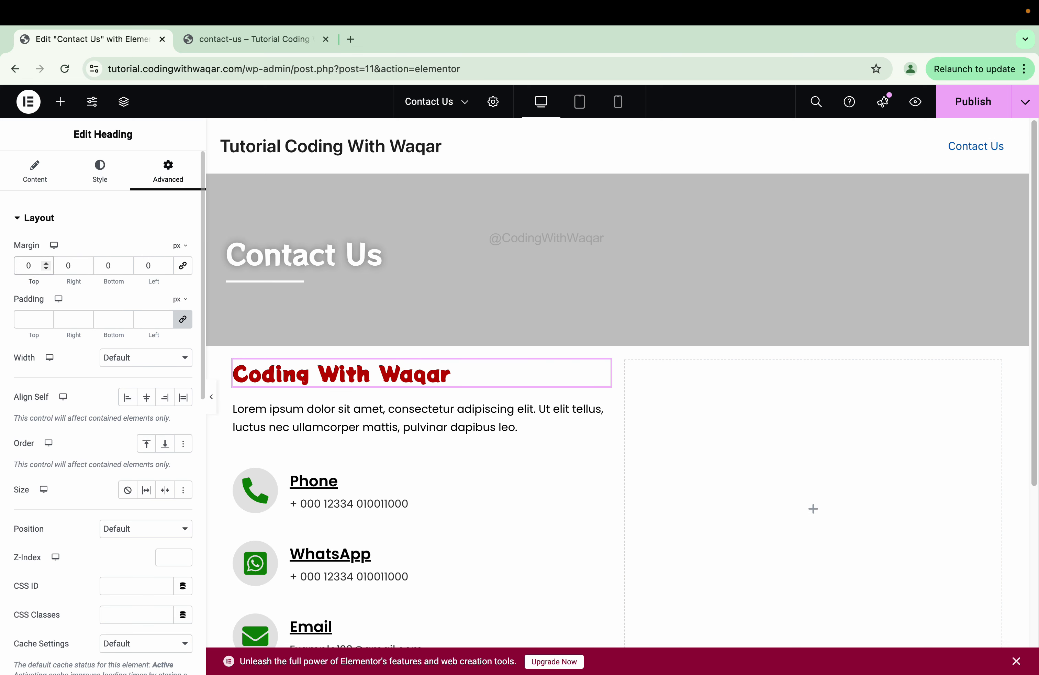
pyautogui.click(27, 266)
pyautogui.write('2')
pyautogui.press('BackSpace')
pyautogui.write('5')
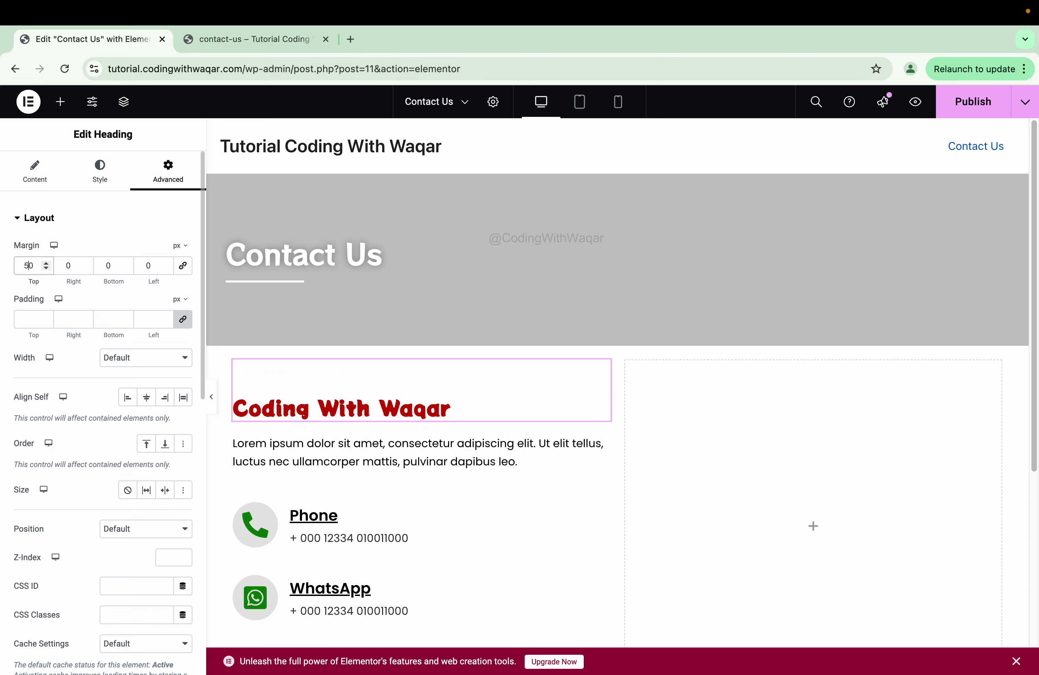
pyautogui.press('BackSpace')
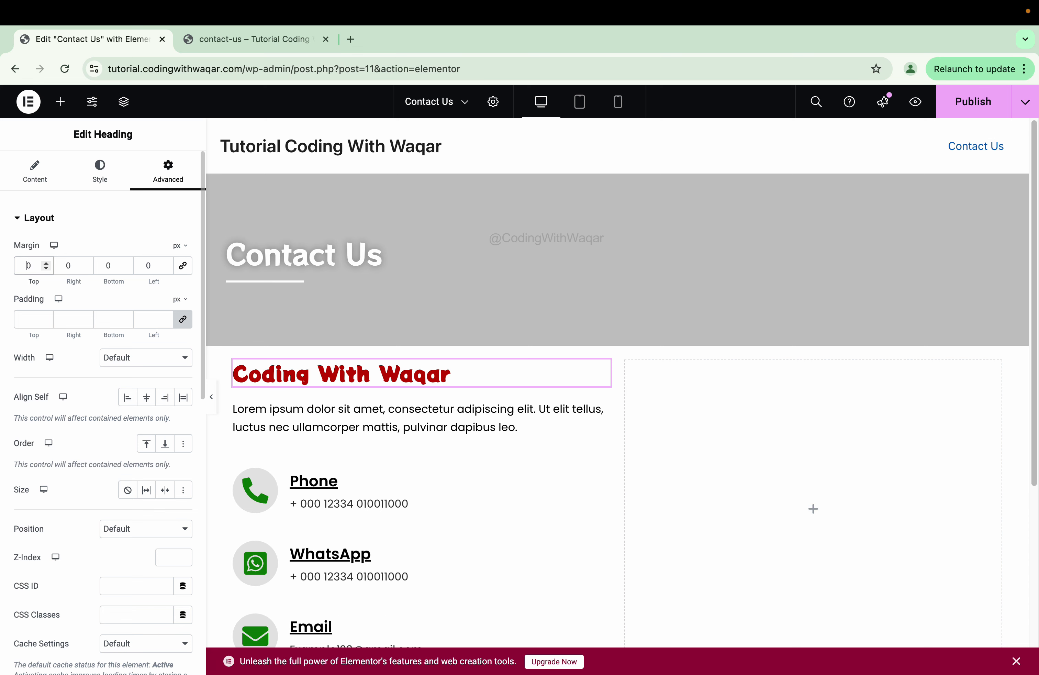
pyautogui.write('8')
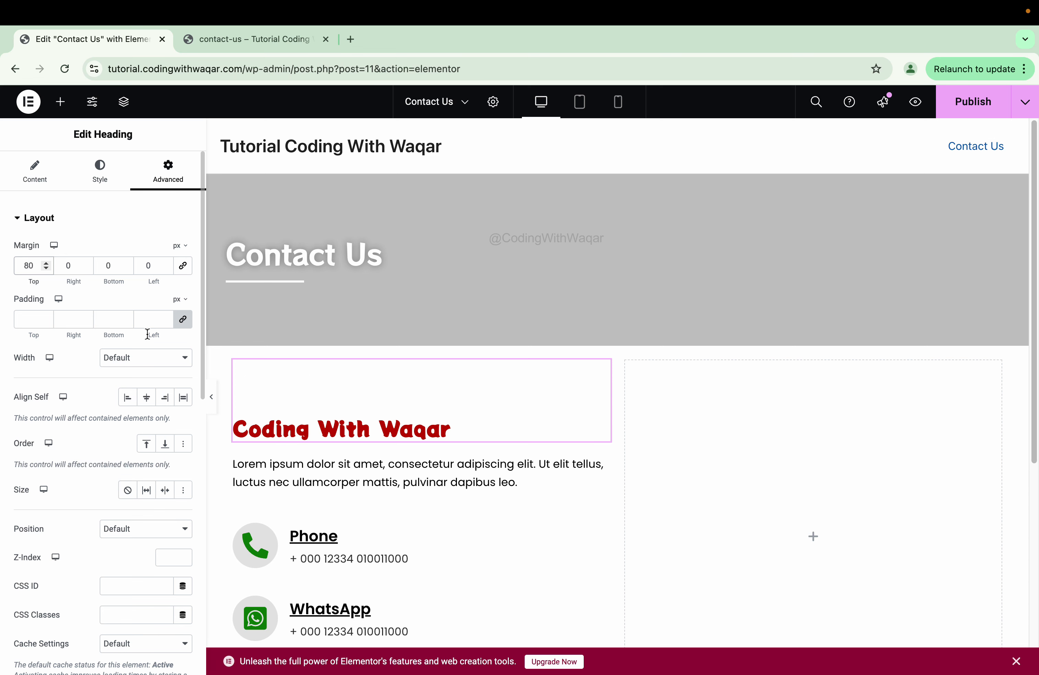
pyautogui.click(211, 397)
pyautogui.scroll(-3, 533, 396)
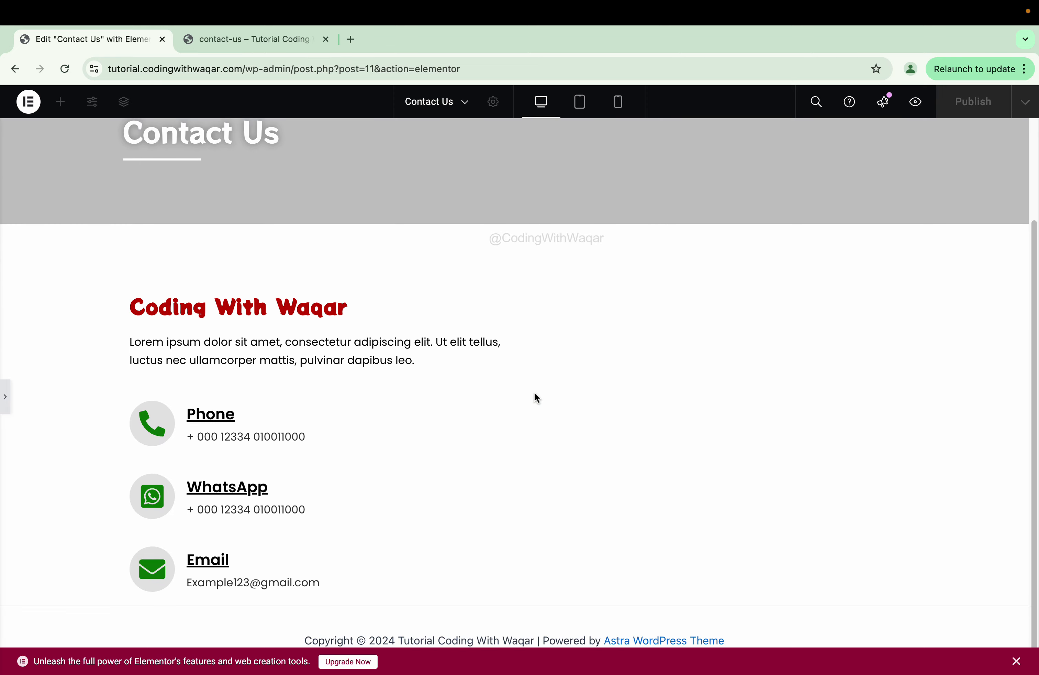
pyautogui.click(8, 391)
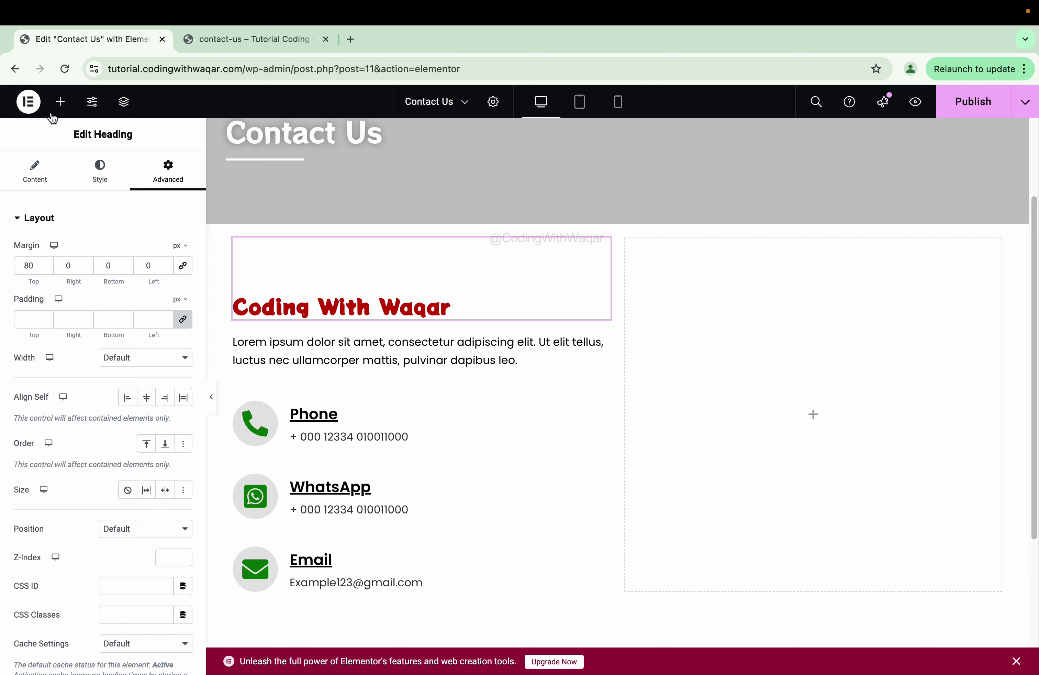
# - Search widgets for 'wpf' and drag the WPForms widget into the right column
pyautogui.click(63, 104)
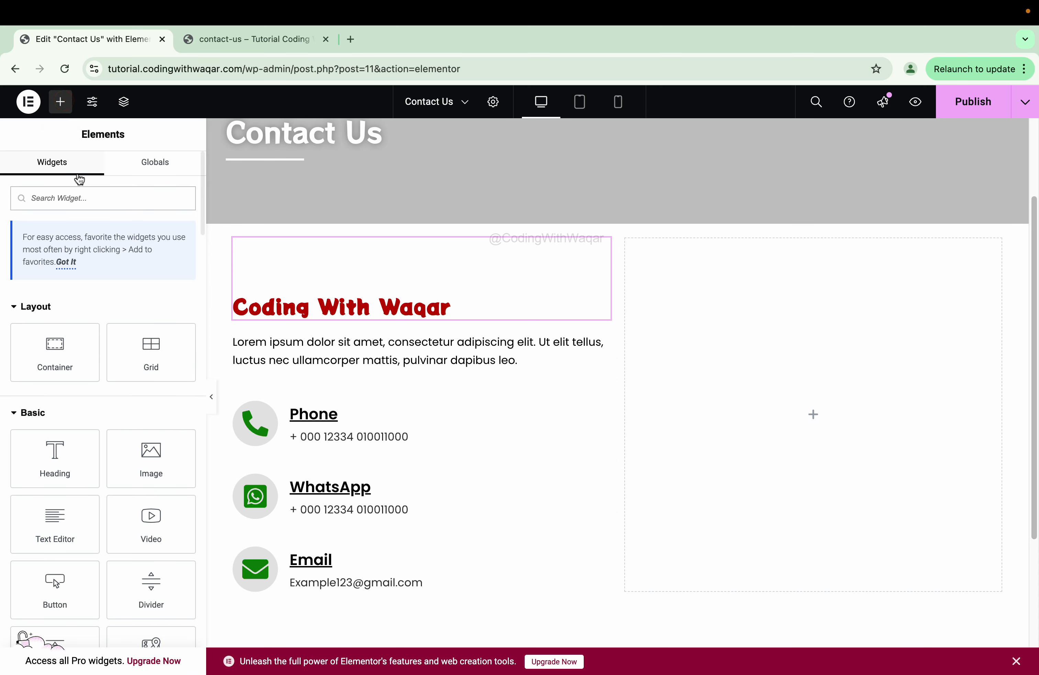
pyautogui.click(87, 189)
pyautogui.write('wpf')
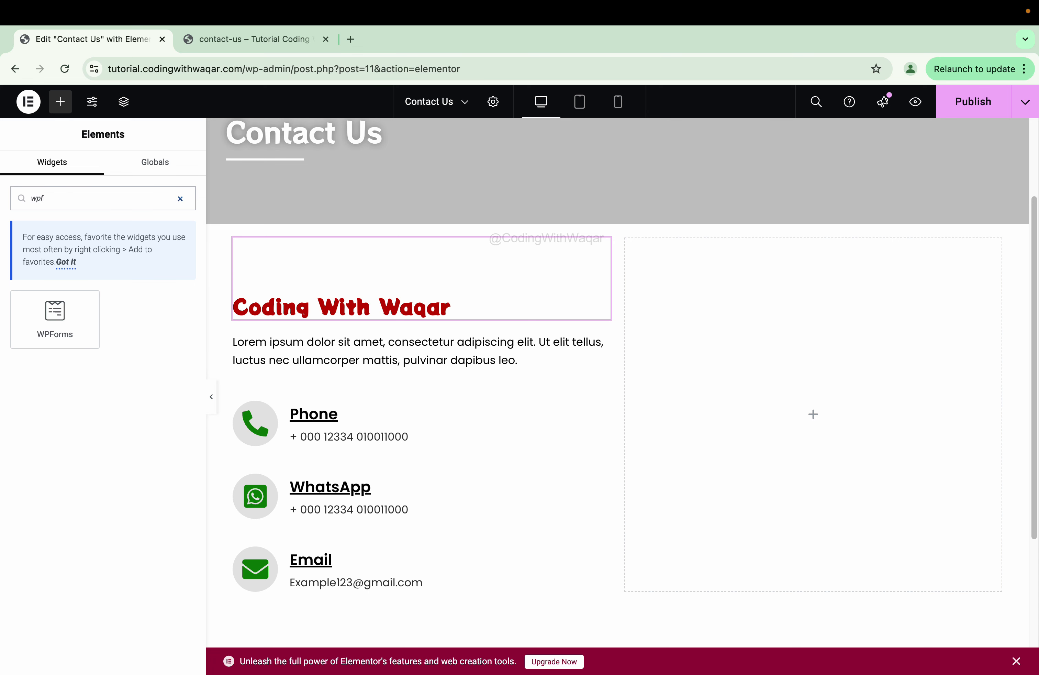
pyautogui.moveTo(77, 334); pyautogui.dragTo(767, 407)
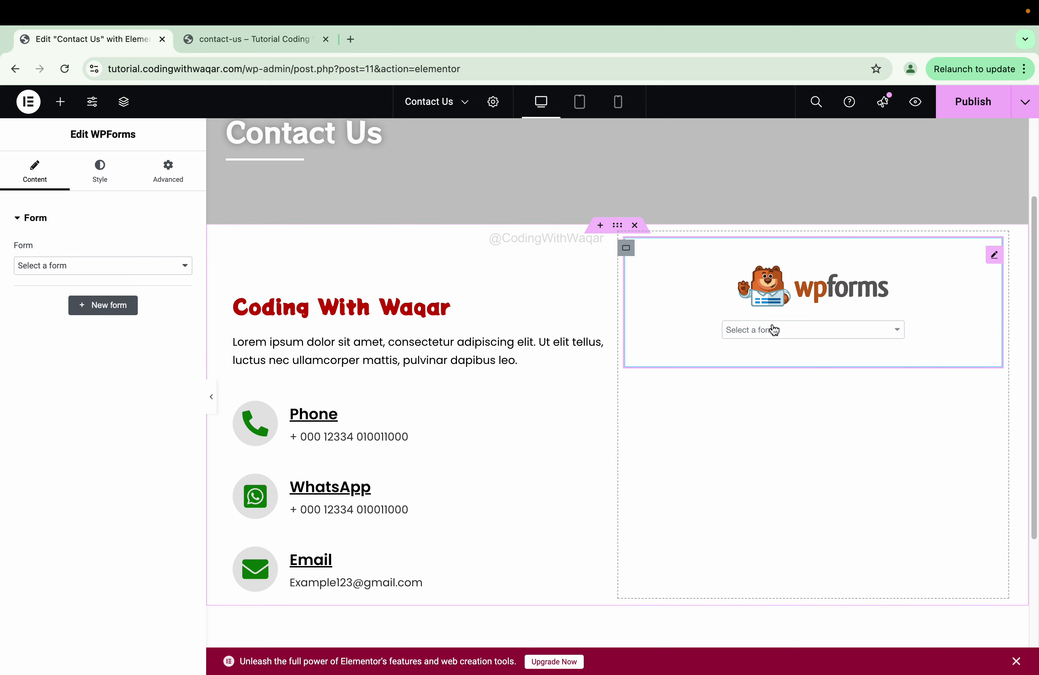
# - Select the contact-us form in the WPForms widget, preview it, and update the page
pyautogui.click(773, 328)
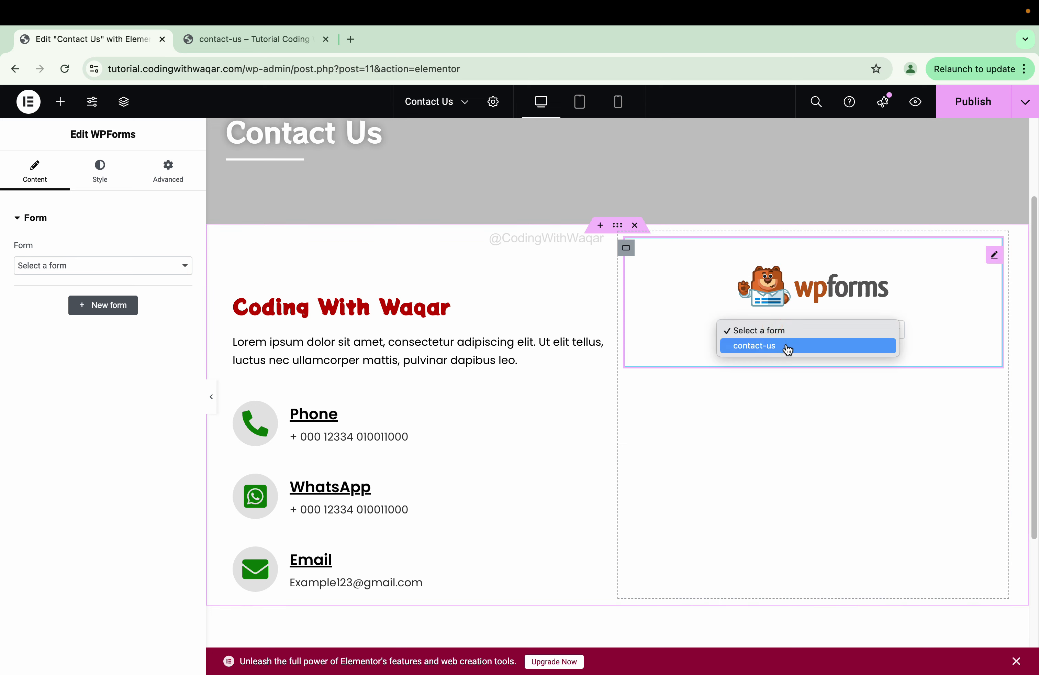
pyautogui.click(787, 347)
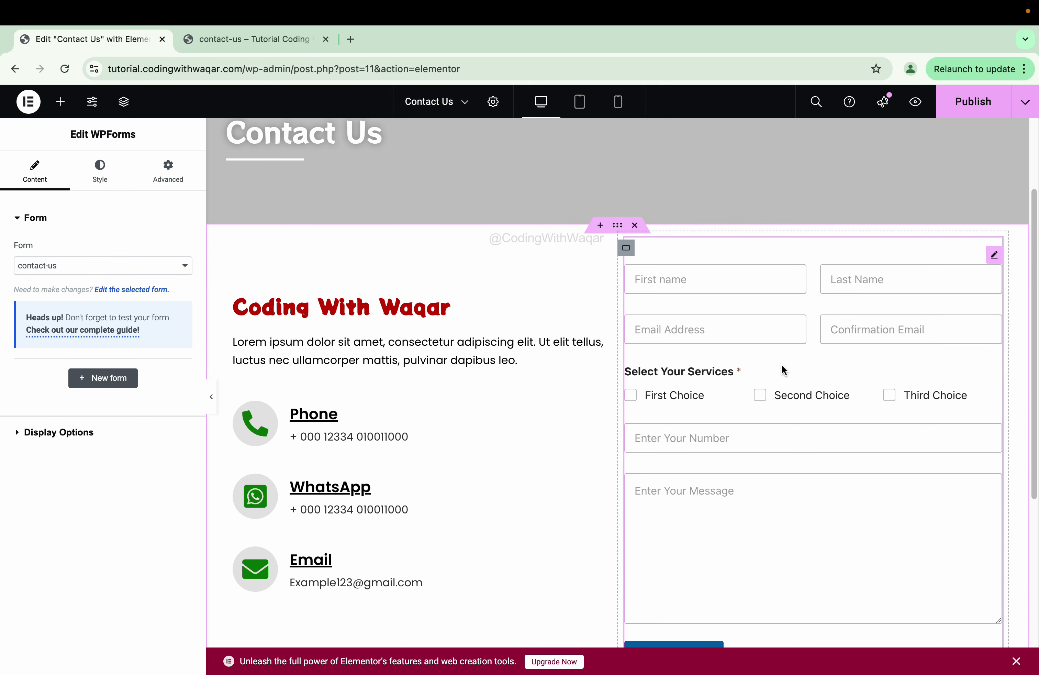
pyautogui.click(211, 397)
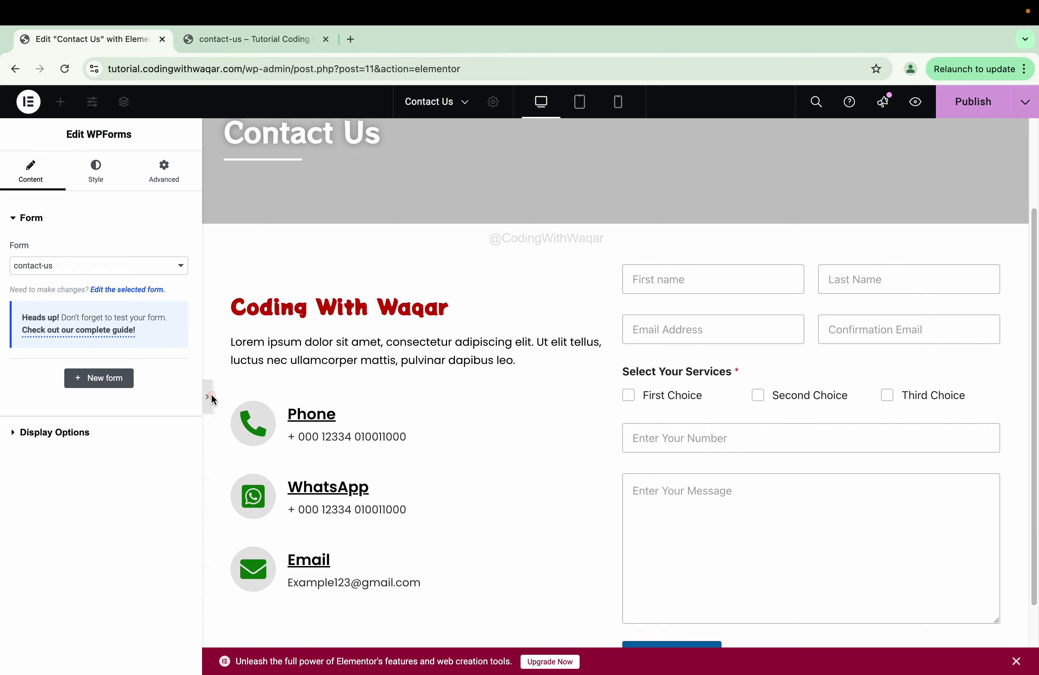
pyautogui.scroll(-3, 758, 444)
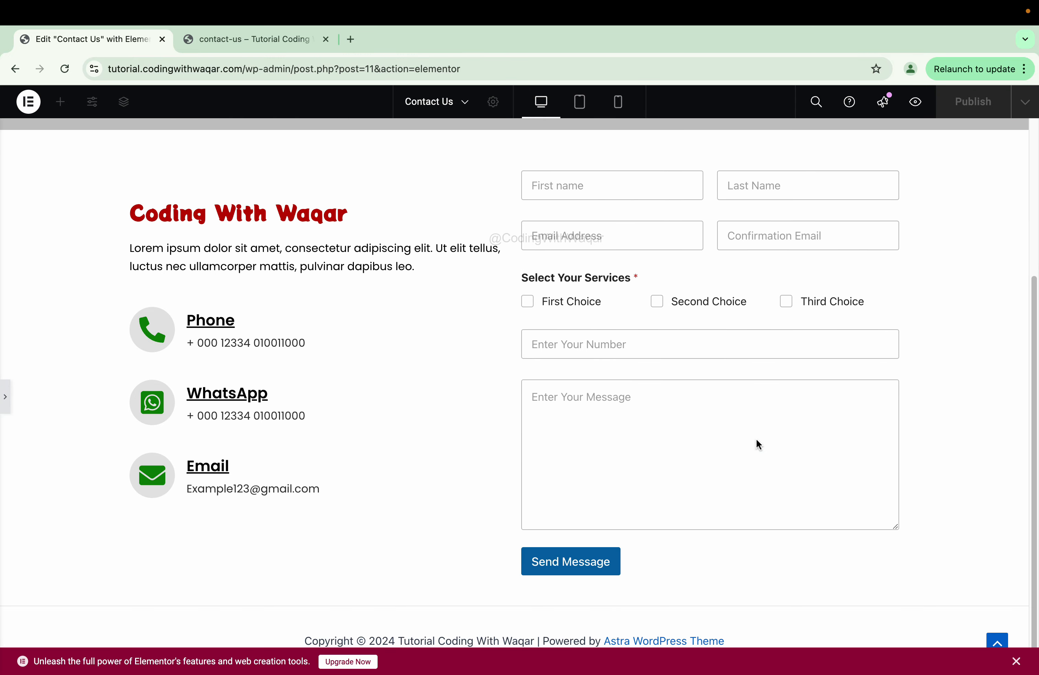
pyautogui.scroll(6, 758, 439)
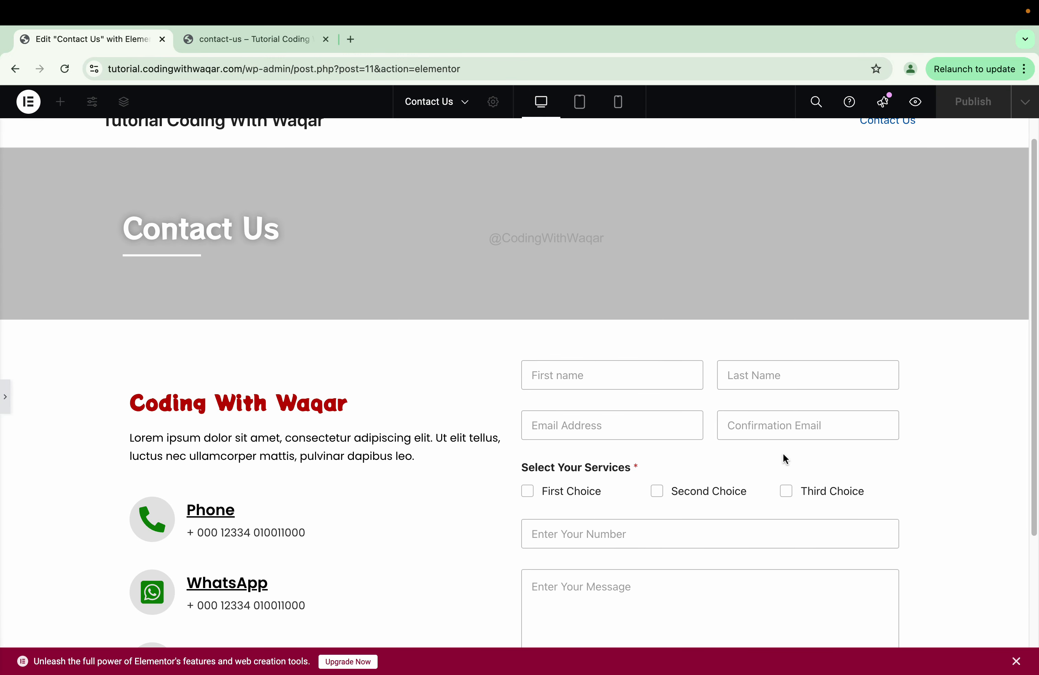
pyautogui.scroll(-6, 786, 459)
pyautogui.scroll(2, 785, 459)
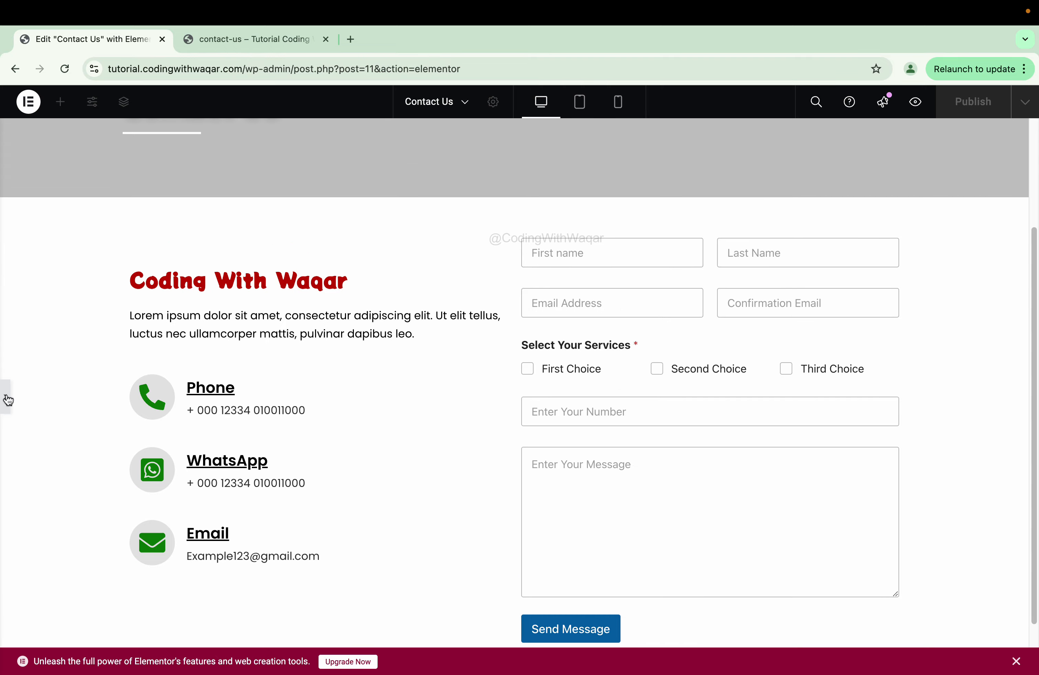
pyautogui.click(5, 396)
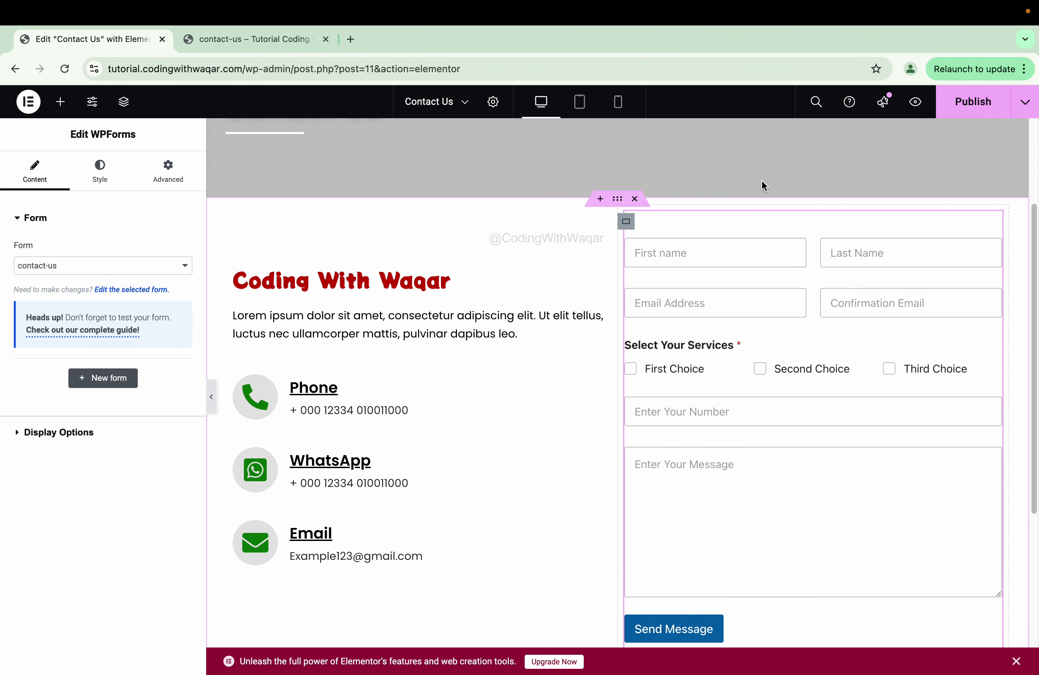
pyautogui.click(959, 101)
pyautogui.scroll(4, 804, 283)
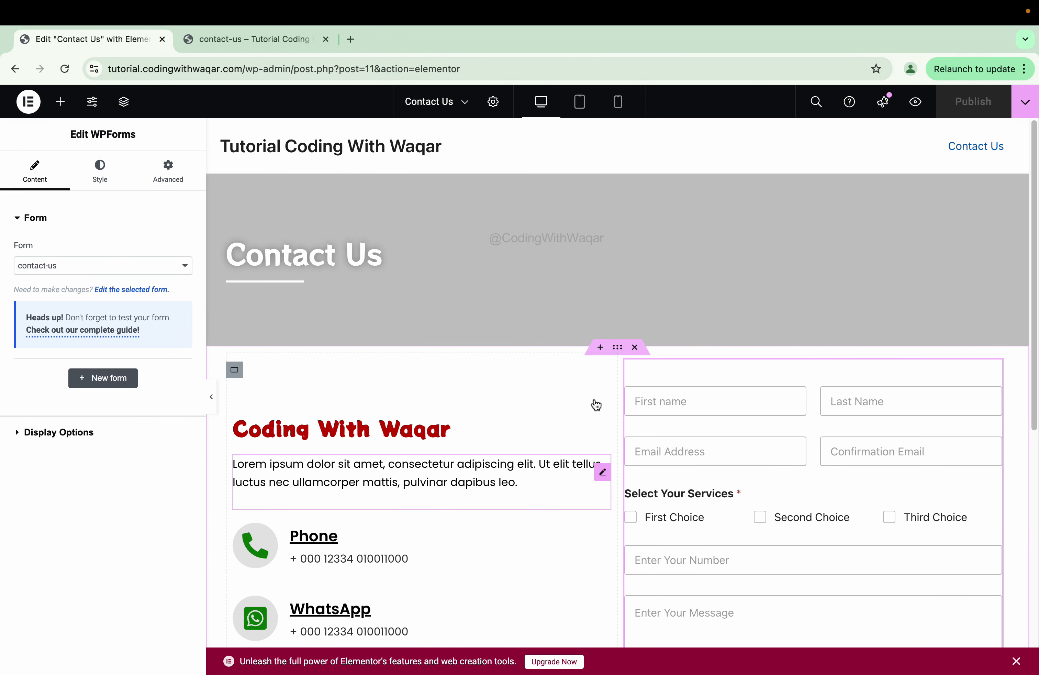
# - Give the contact section an unlinked 100 px bottom margin
pyautogui.click(617, 347)
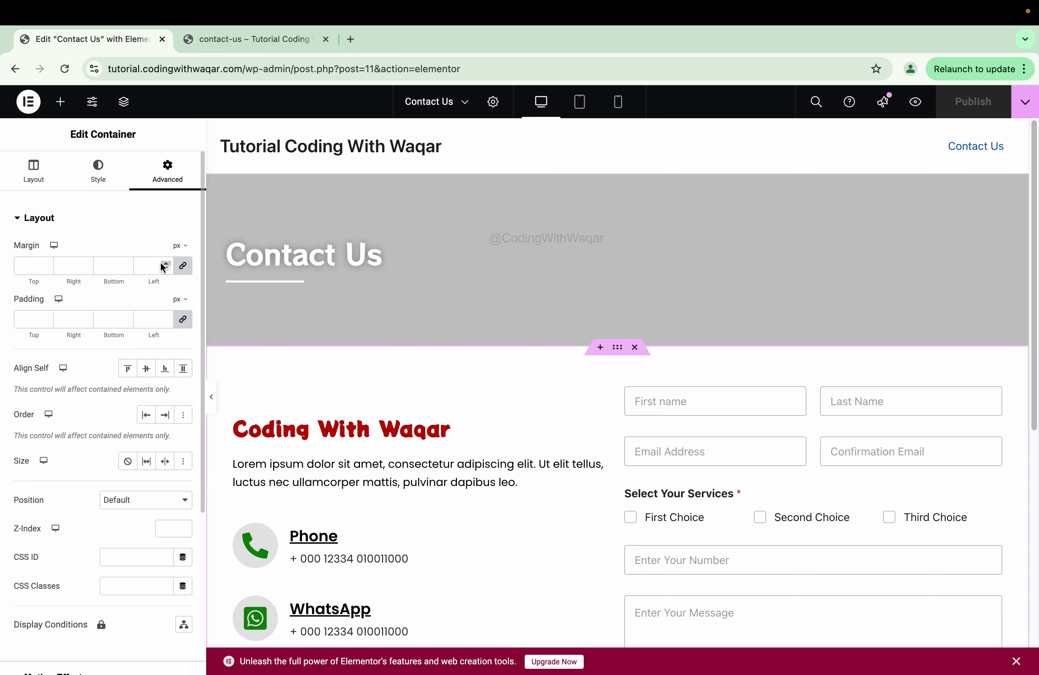
pyautogui.click(183, 266)
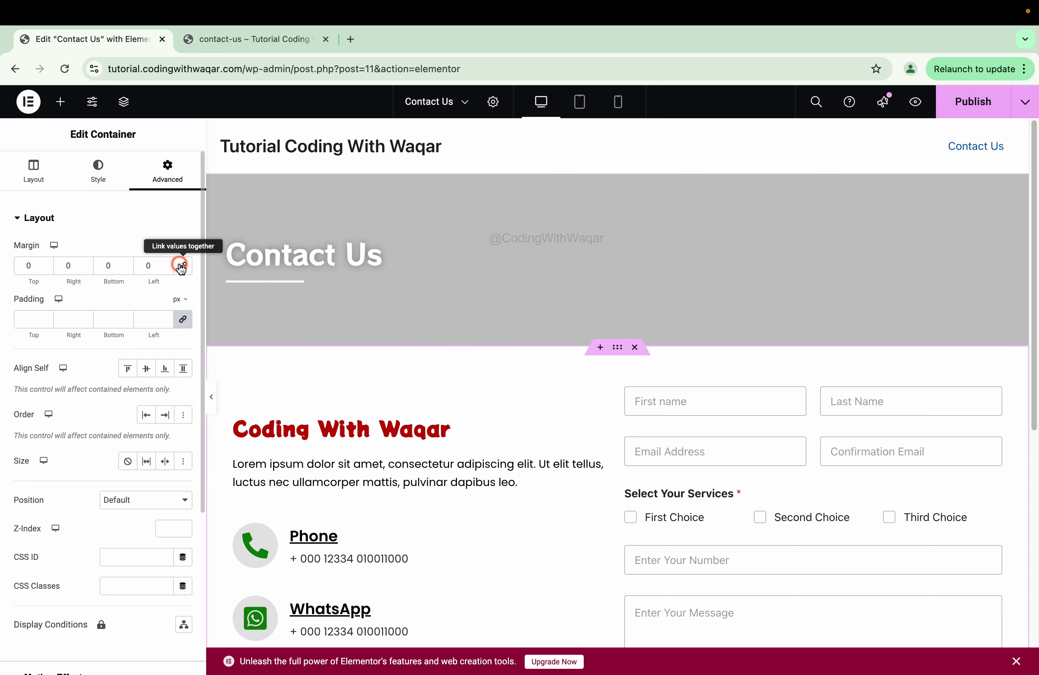
pyautogui.click(106, 265)
pyautogui.write('100')
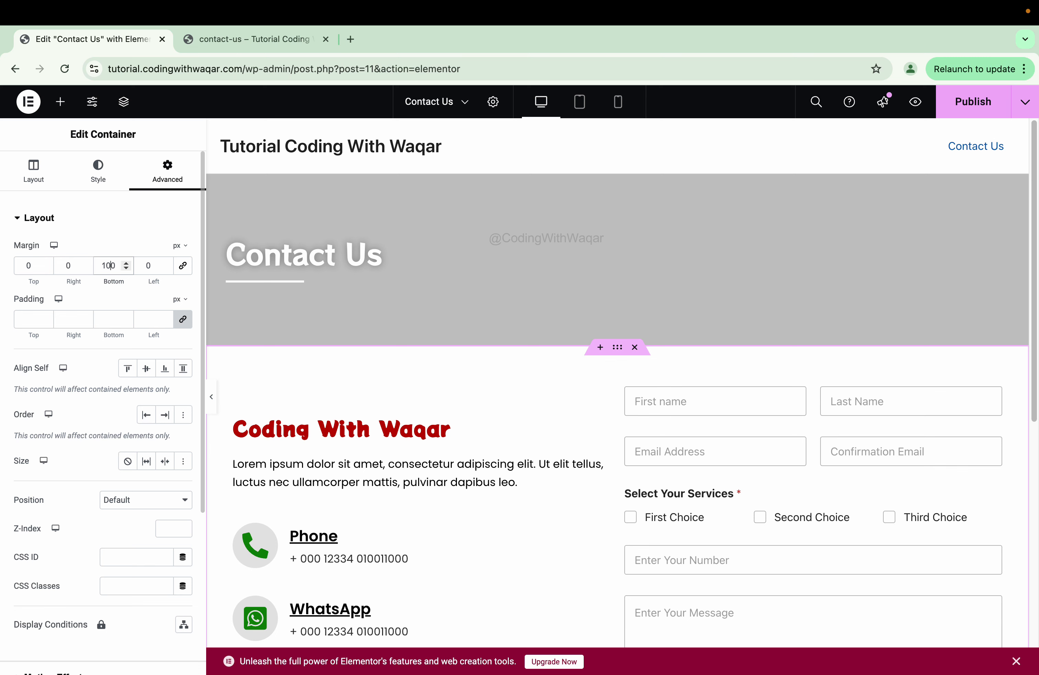
pyautogui.scroll(-10, 518, 360)
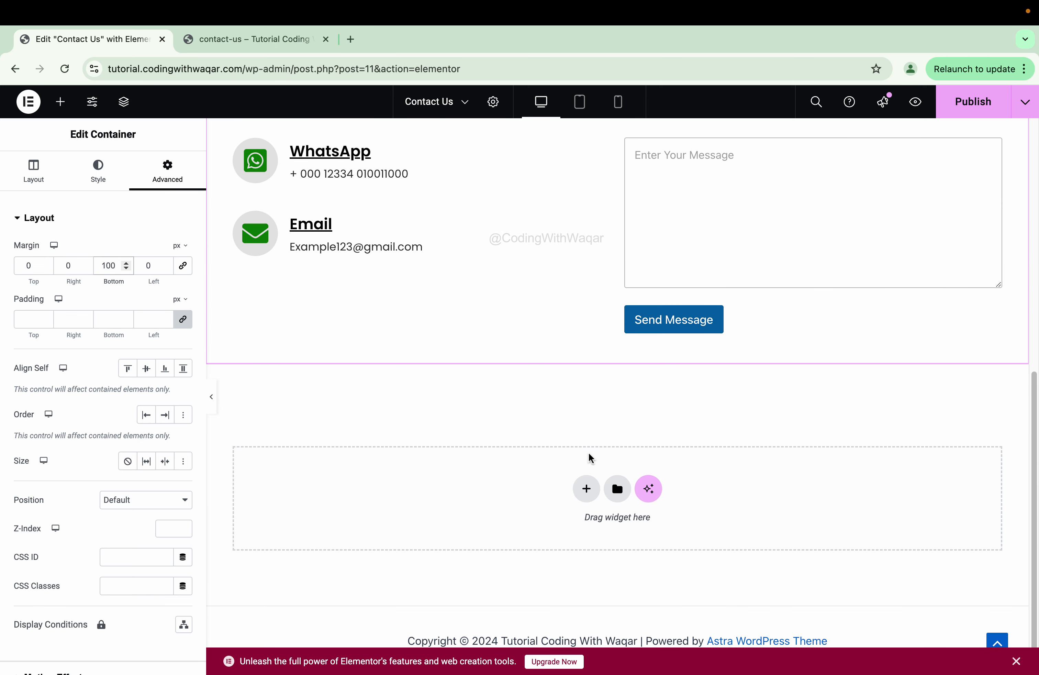
# - Add a new single-column Flexbox container below the section
pyautogui.click(586, 488)
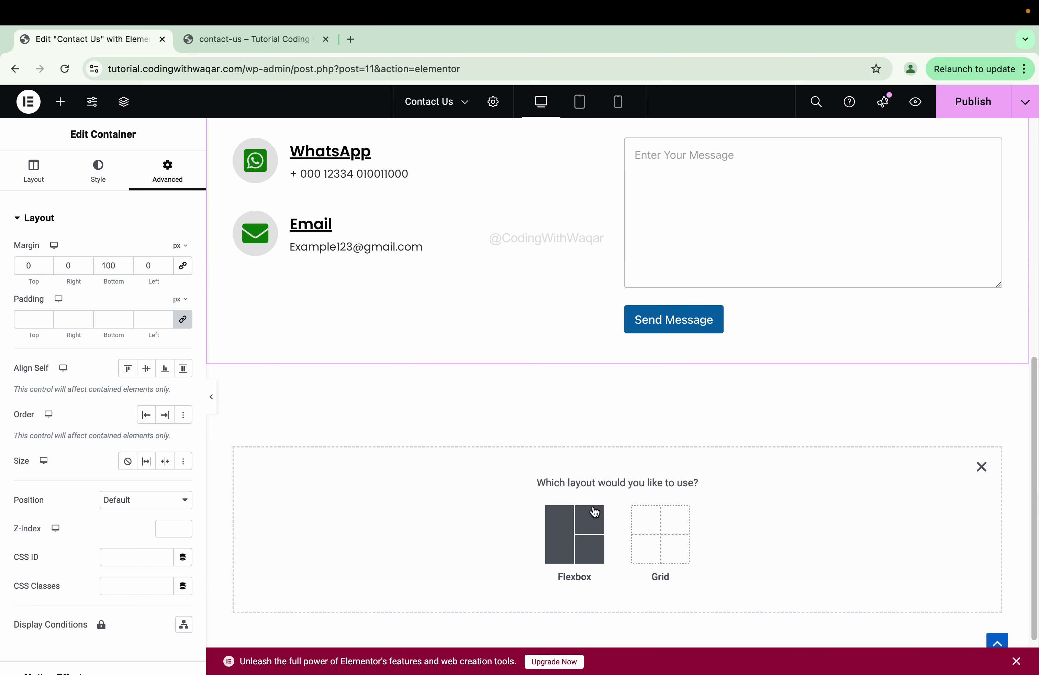
pyautogui.click(586, 521)
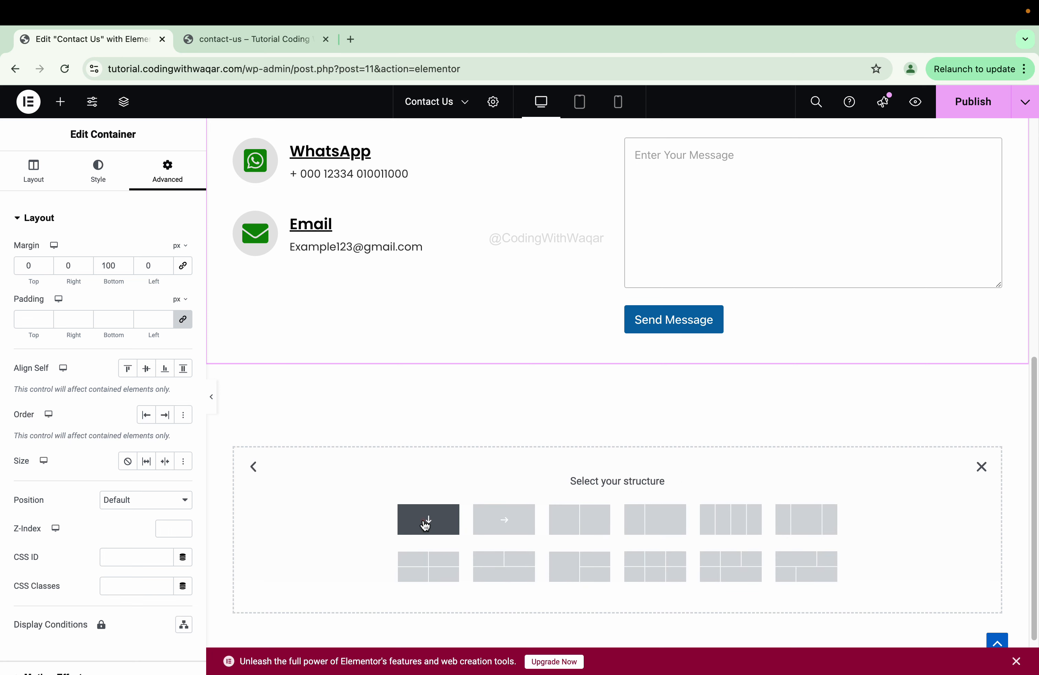
pyautogui.click(425, 522)
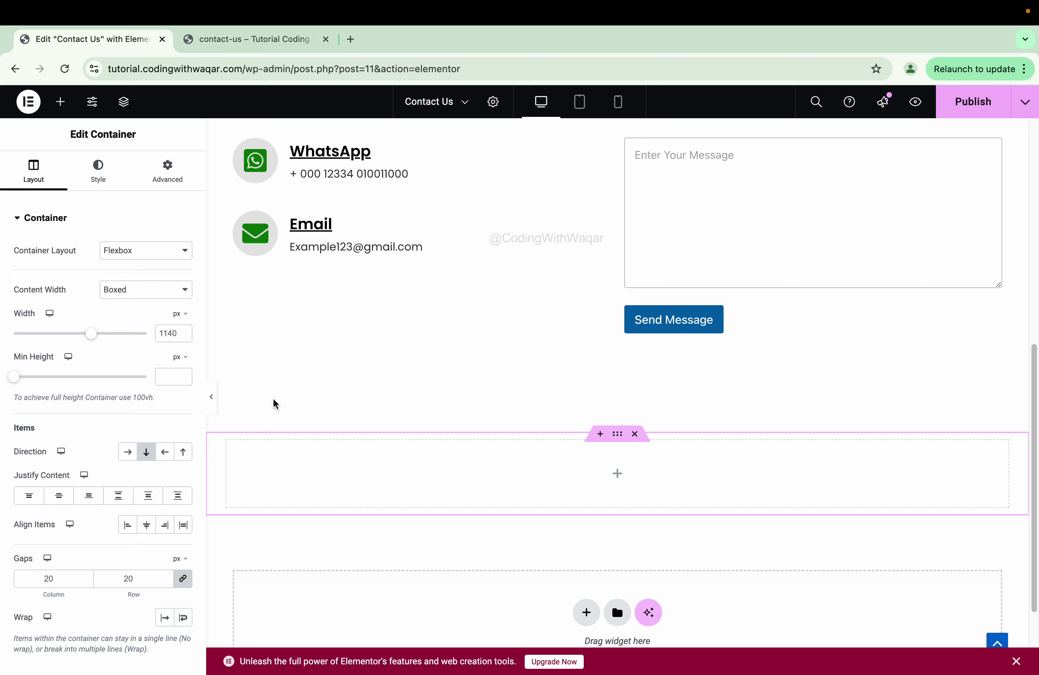
# - Add a Google Maps widget to the new empty container below the contact section
pyautogui.click(60, 101)
pyautogui.click(110, 203)
pyautogui.write('map')
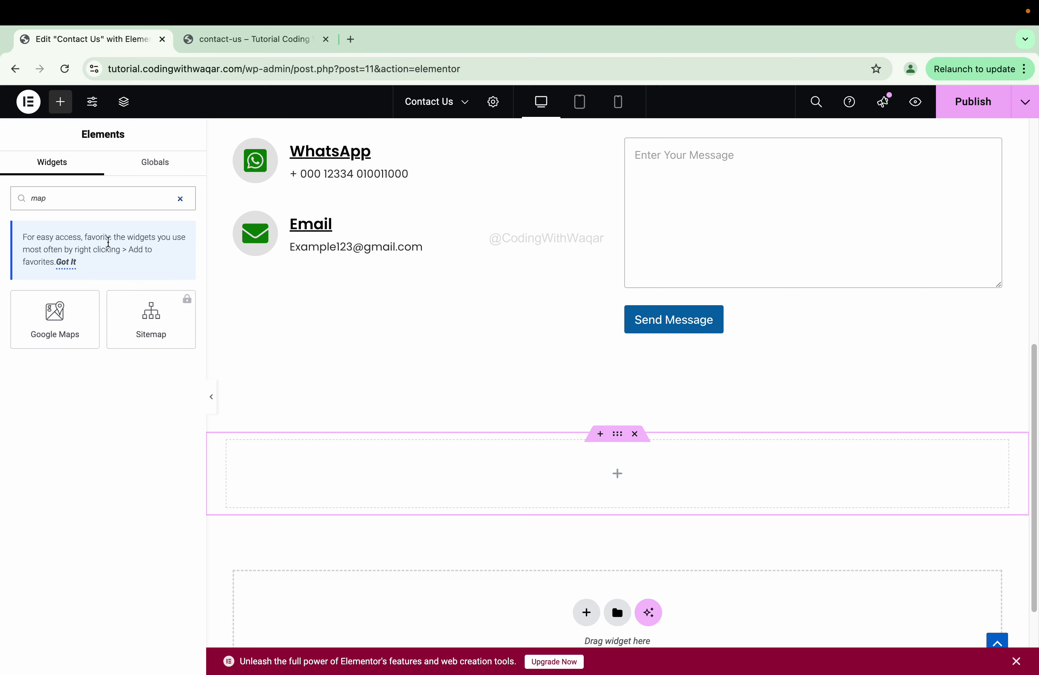
pyautogui.moveTo(47, 327); pyautogui.dragTo(607, 478)
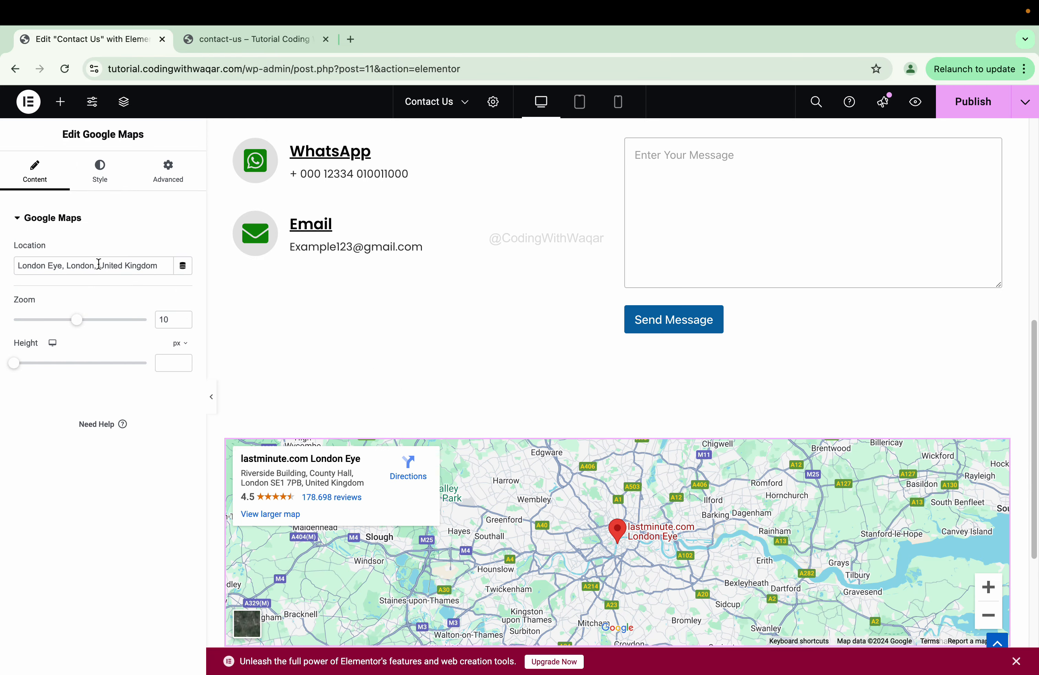
pyautogui.scroll(-4, 551, 464)
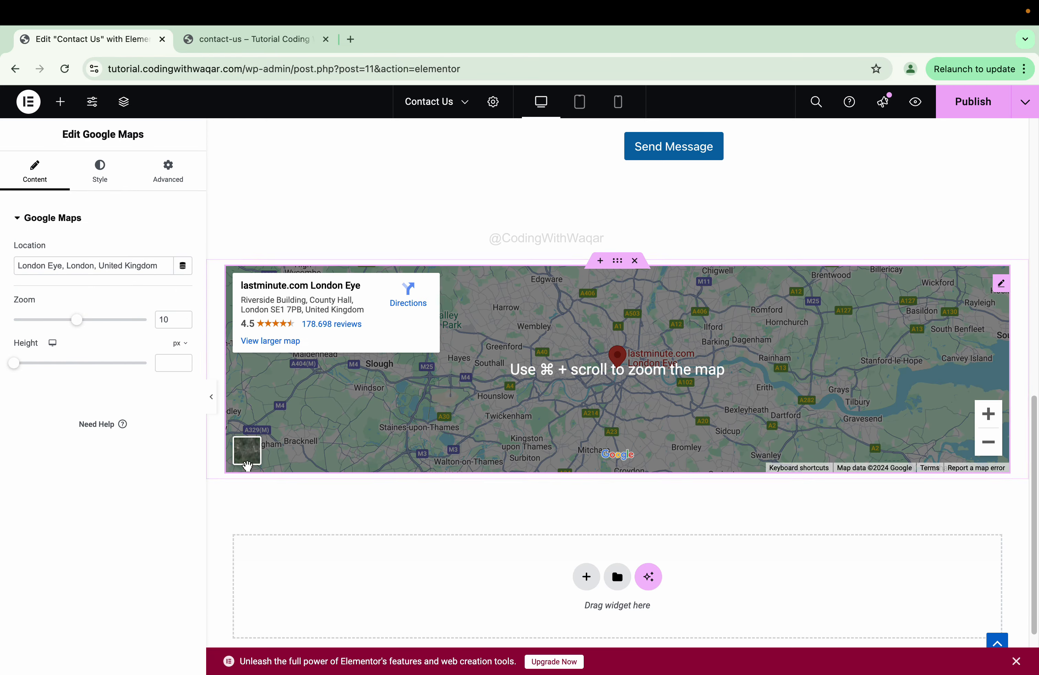
pyautogui.scroll(3, 247, 465)
# - Preview the London Eye map at full width, then restore its zoom to 10
pyautogui.click(211, 396)
pyautogui.scroll(10, 628, 472)
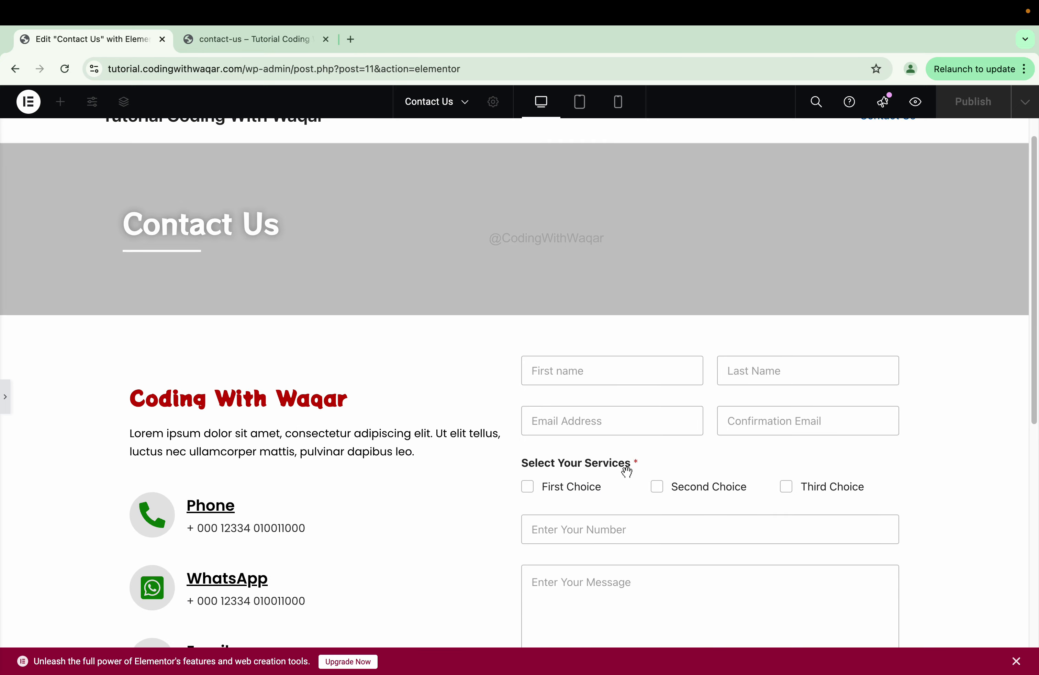
pyautogui.scroll(-10, 627, 472)
pyautogui.scroll(7, 403, 484)
pyautogui.scroll(3, 88, 454)
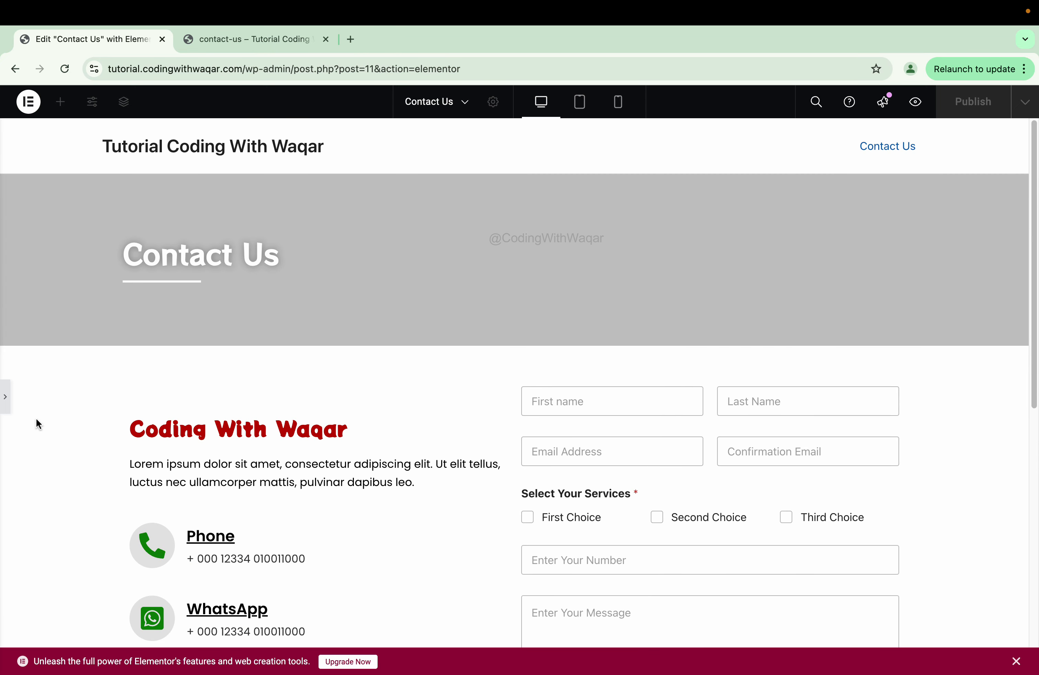
pyautogui.click(5, 398)
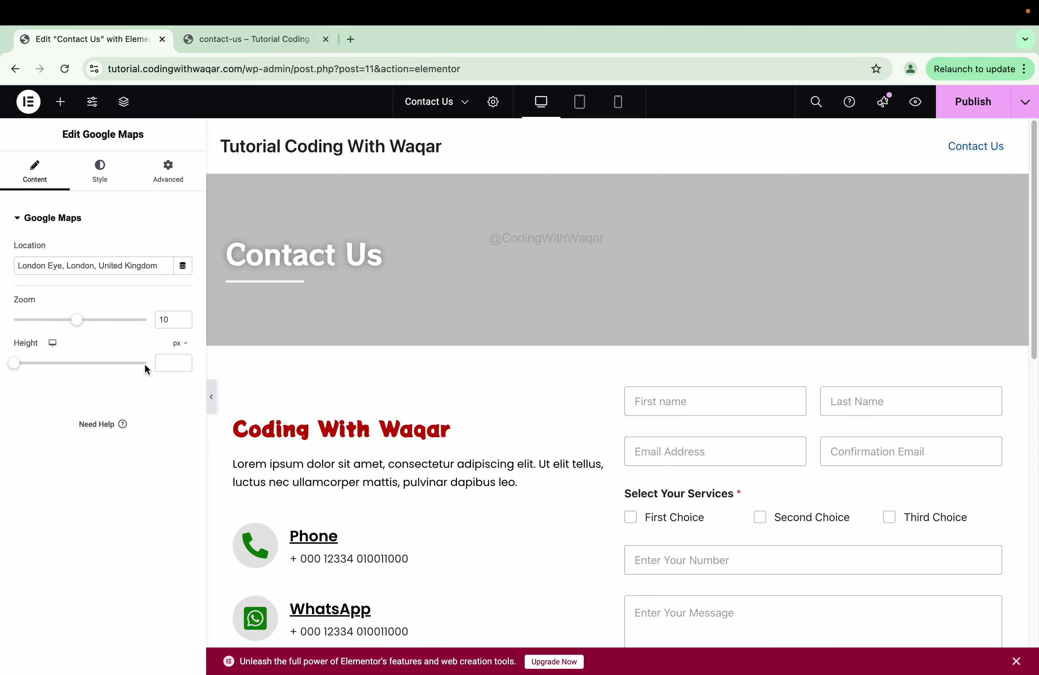
pyautogui.scroll(-10, 364, 401)
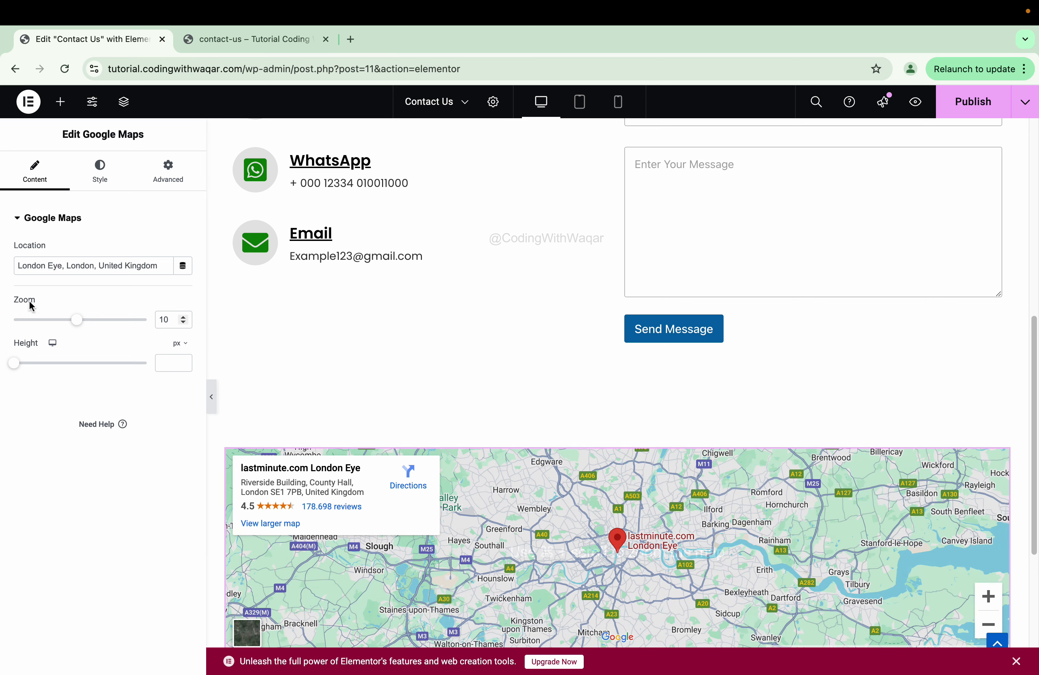
pyautogui.moveTo(77, 325)
pyautogui.mouseDown()
pyautogui.moveTo(116, 330)
pyautogui.moveTo(70, 327)
pyautogui.mouseUp()
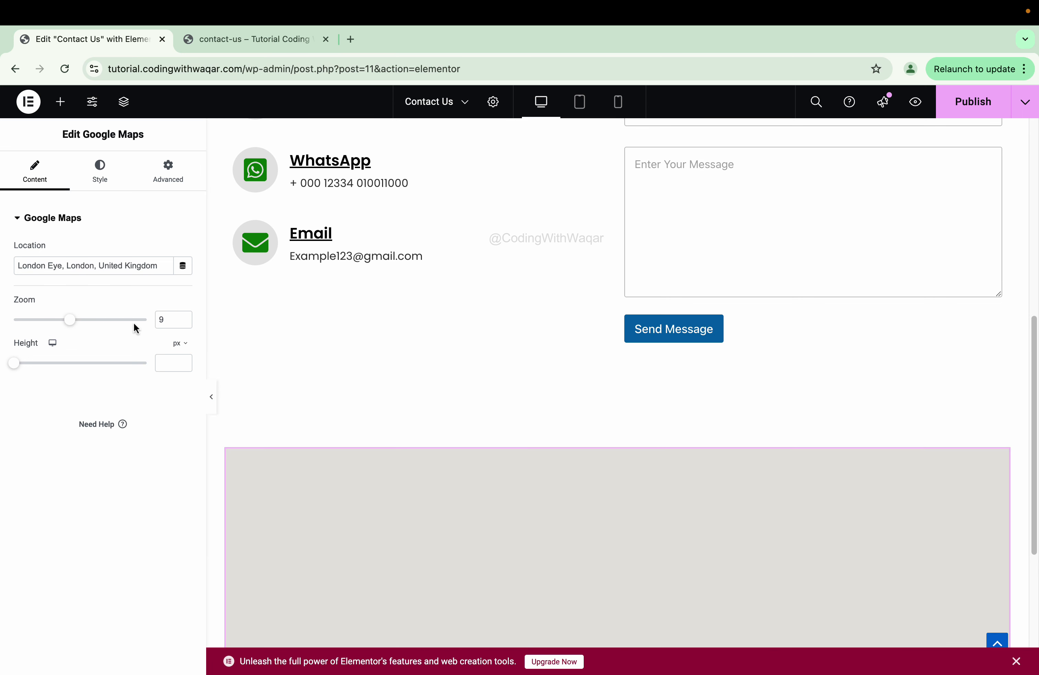
pyautogui.hotkey('ctrl', 'z')
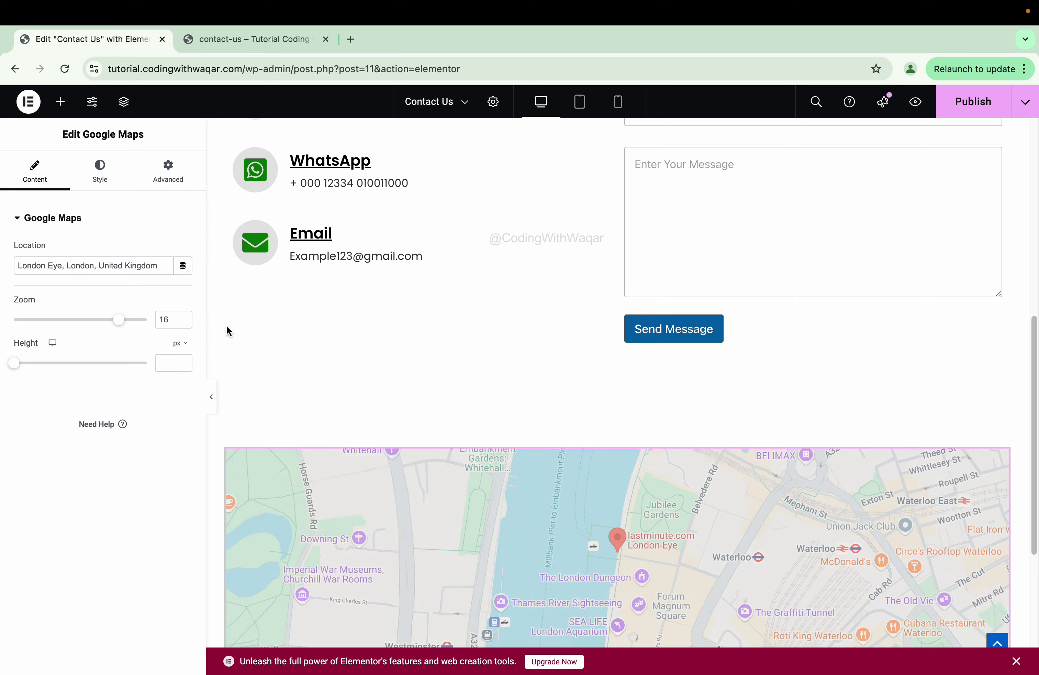
pyautogui.hotkey('ctrl', 'z')
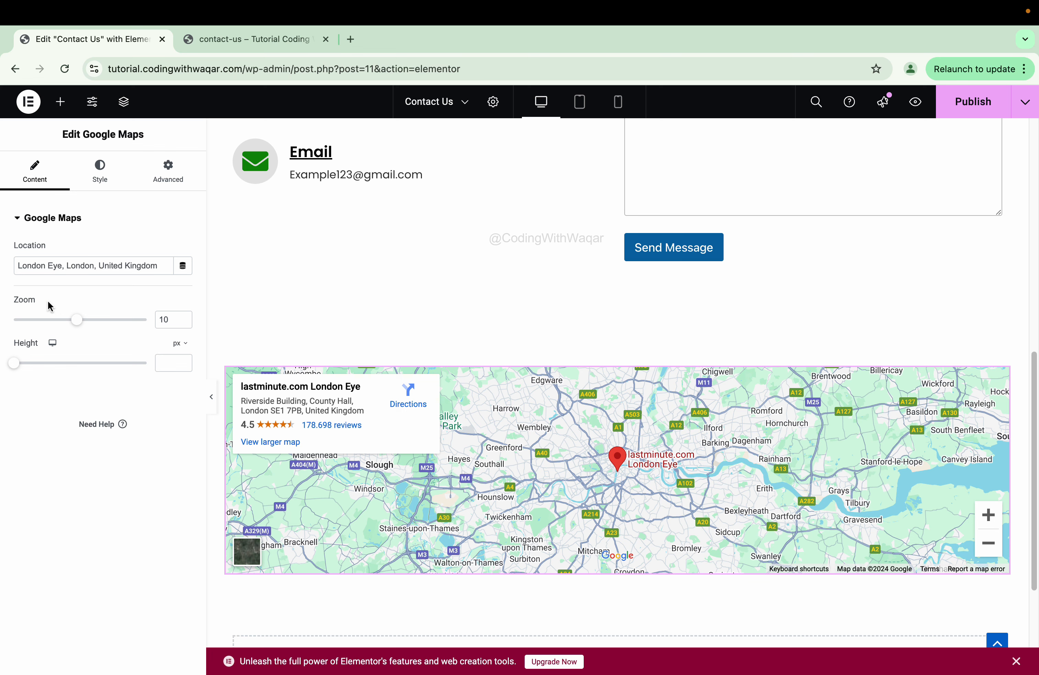
# - Publish the Contact Us page changes in Elementor
pyautogui.scroll(-5, 552, 481)
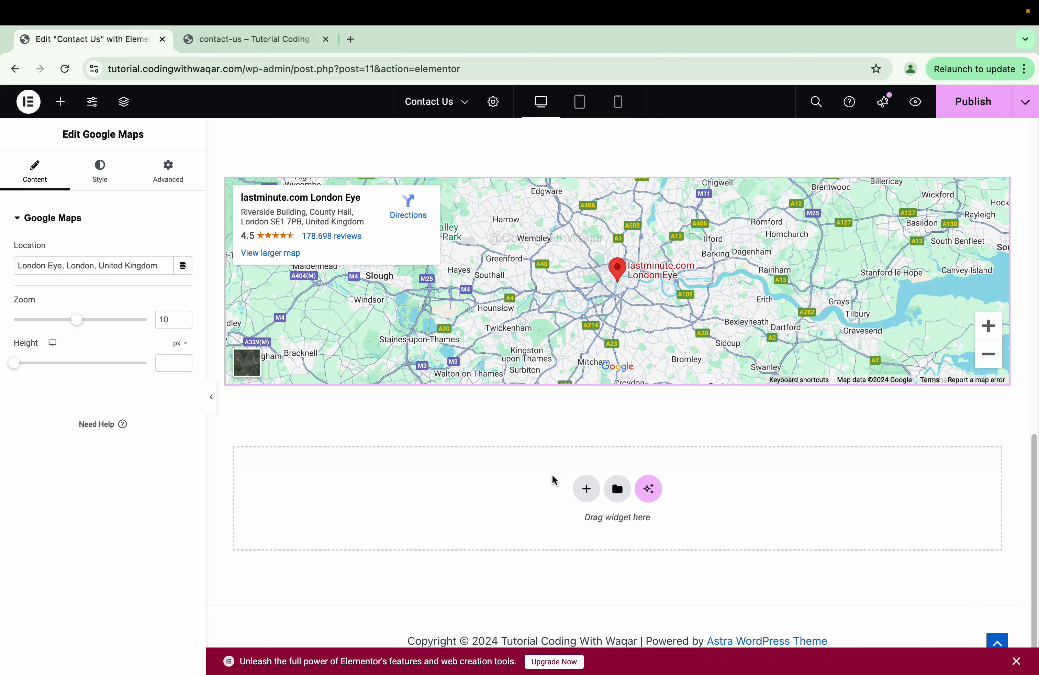
pyautogui.click(583, 487)
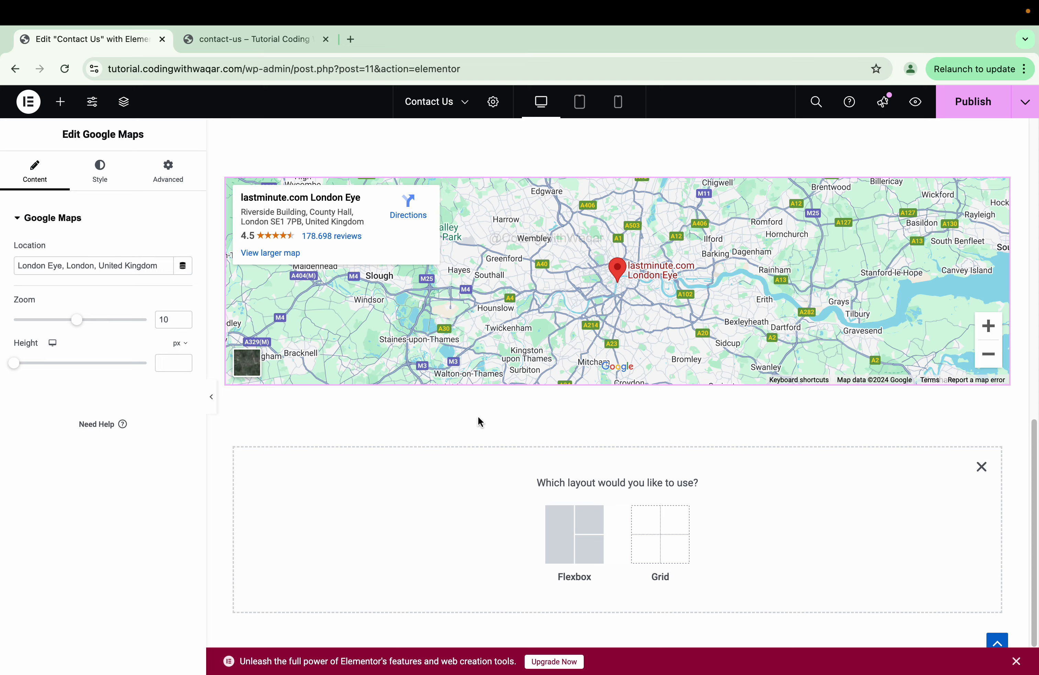
pyautogui.scroll(15, 478, 416)
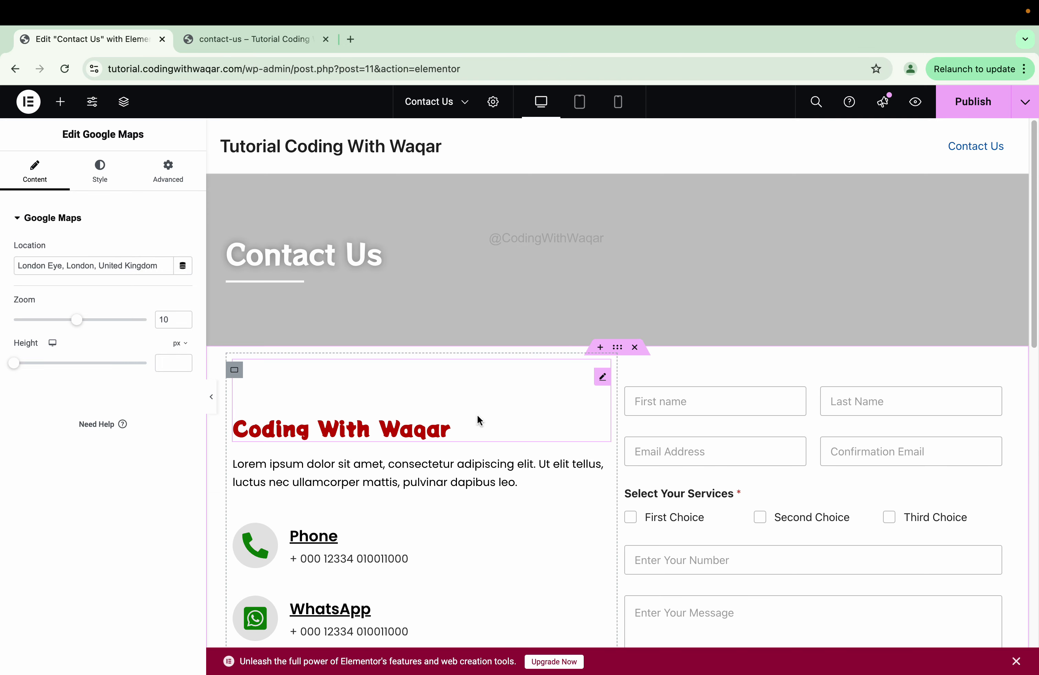
pyautogui.scroll(-8, 477, 417)
pyautogui.click(949, 108)
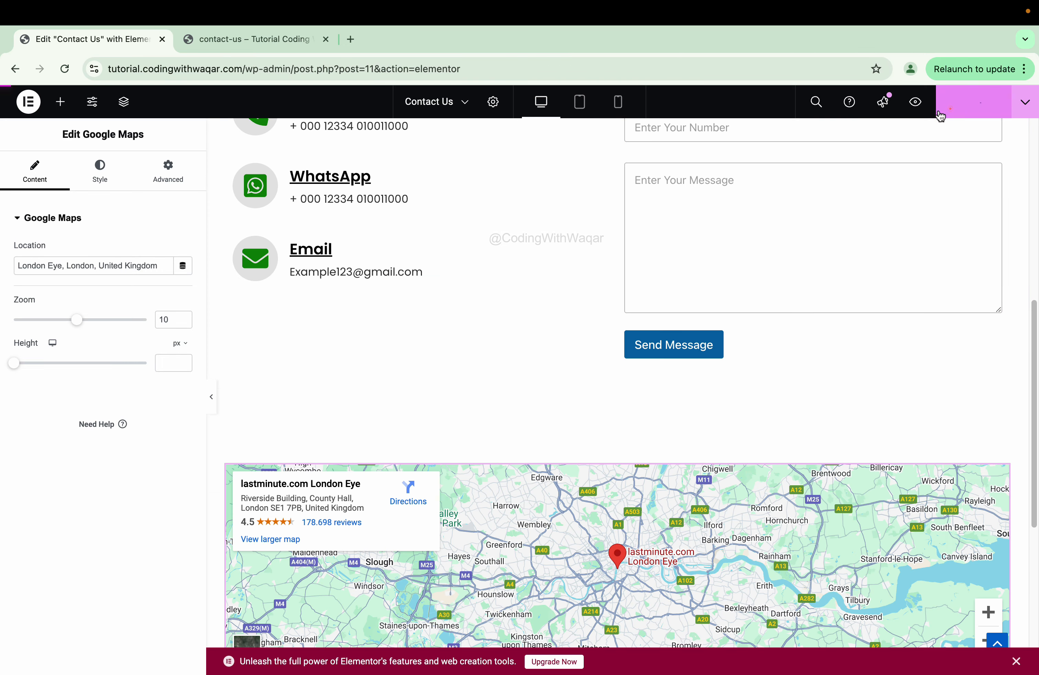
# - Collapse the editing panel and switch to the contact-us form preview tab
pyautogui.click(211, 397)
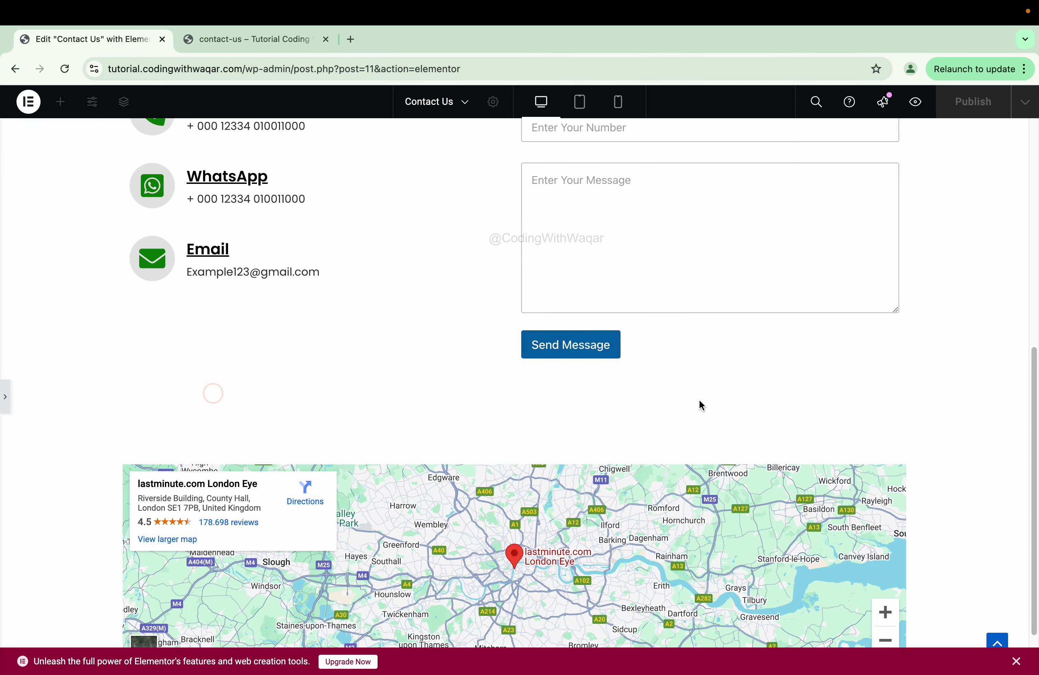
pyautogui.scroll(7, 699, 400)
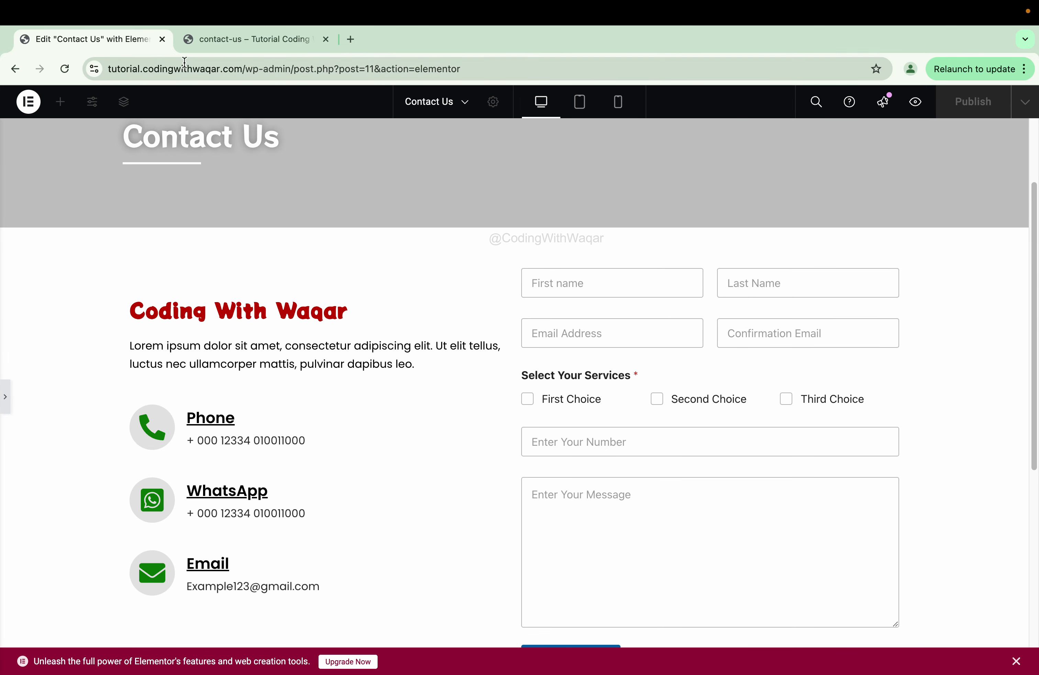
pyautogui.click(205, 40)
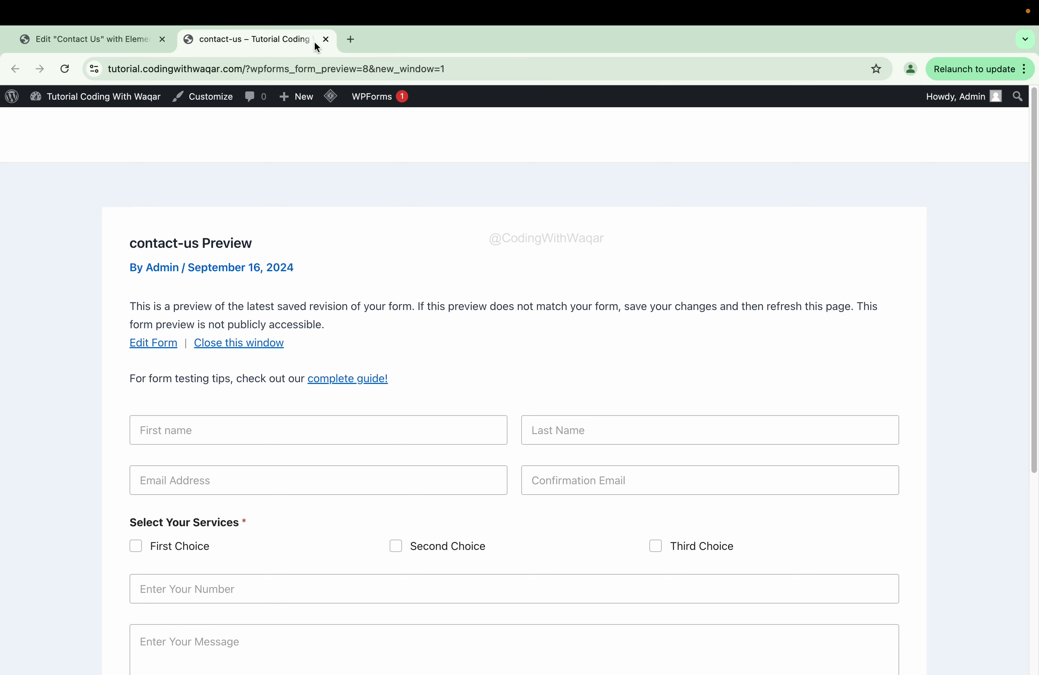
# - Exit Elementor to WordPress via the Pages list, then open Appearance > Customize
pyautogui.click(66, 118)
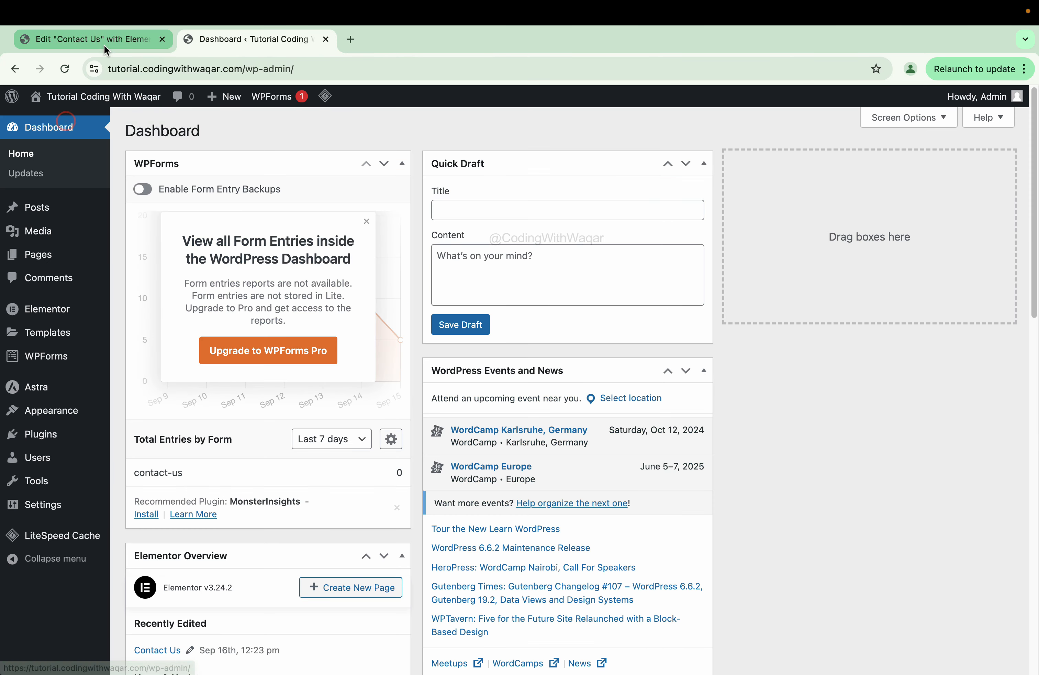
pyautogui.click(105, 46)
pyautogui.click(28, 101)
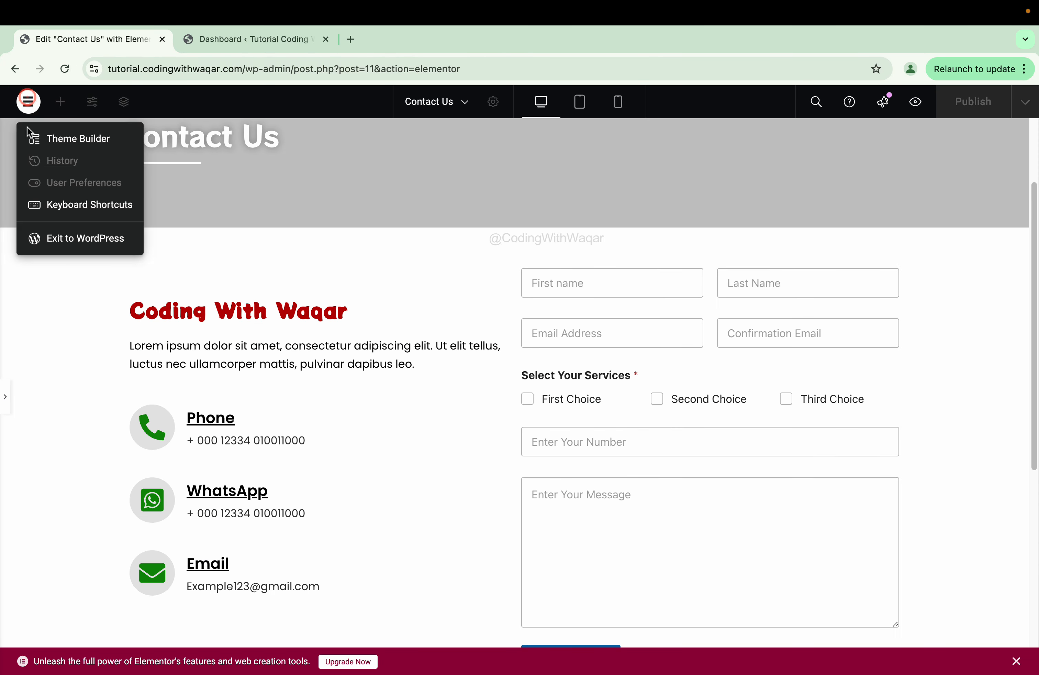
pyautogui.click(92, 247)
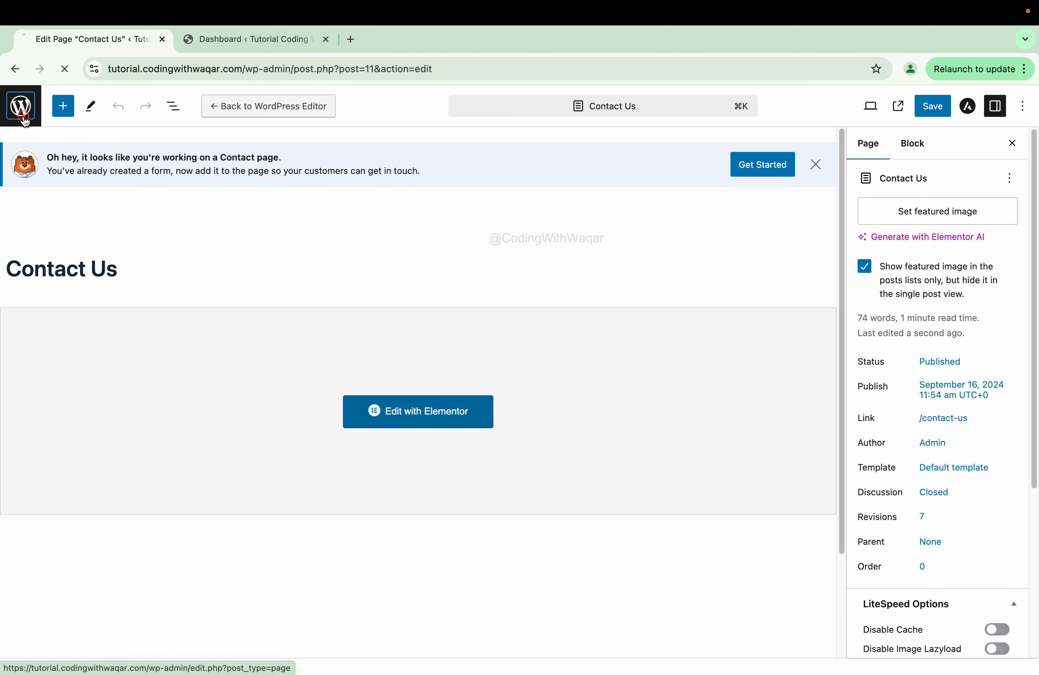
pyautogui.click(24, 116)
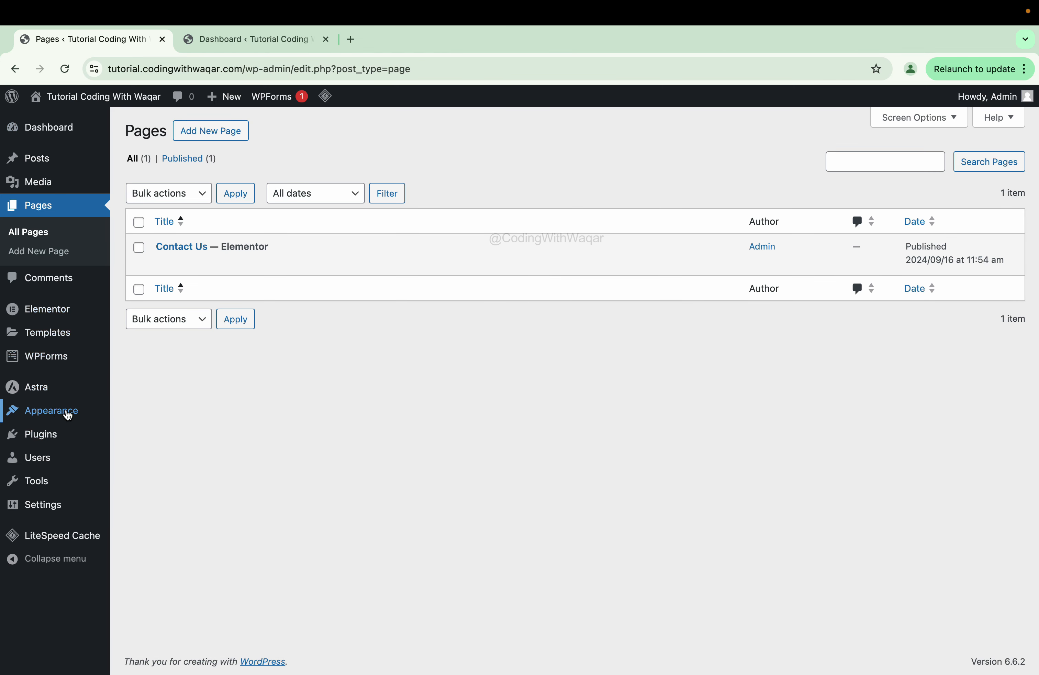
pyautogui.moveTo(54, 415)
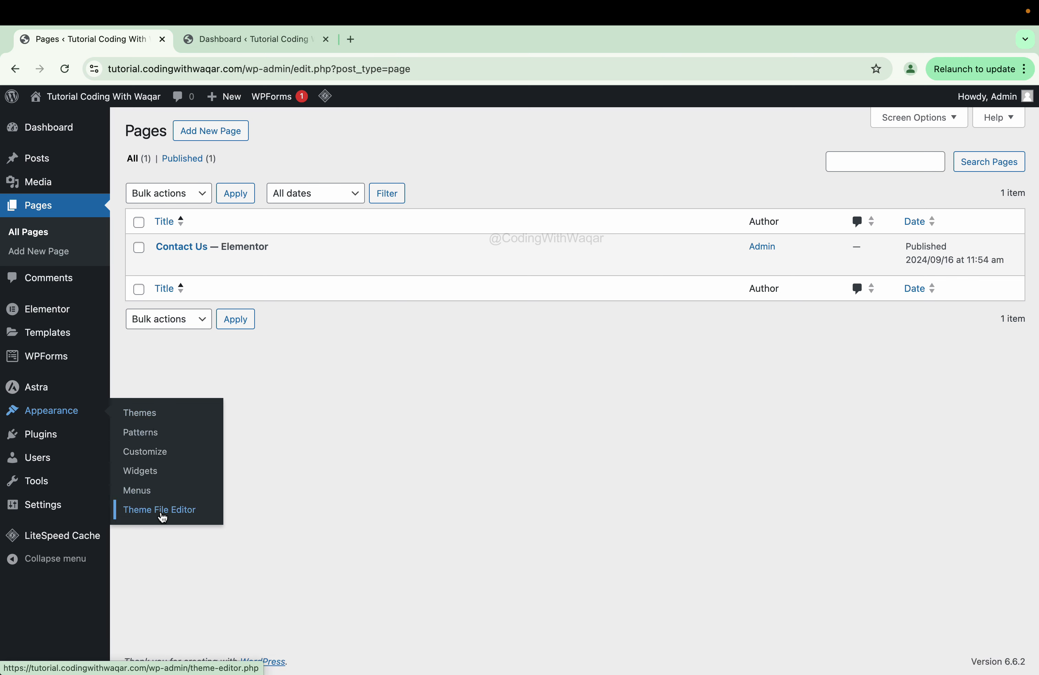
pyautogui.click(162, 457)
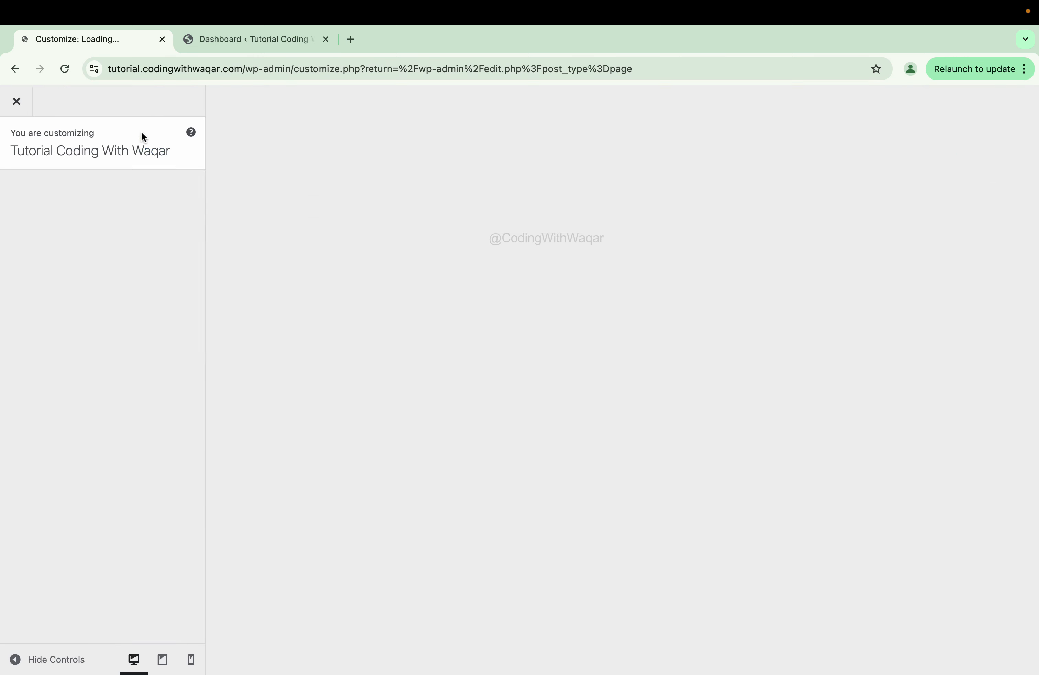
# - Open the Additional CSS editor with the Contact Us page loaded in the preview
pyautogui.scroll(-1, 52, 347)
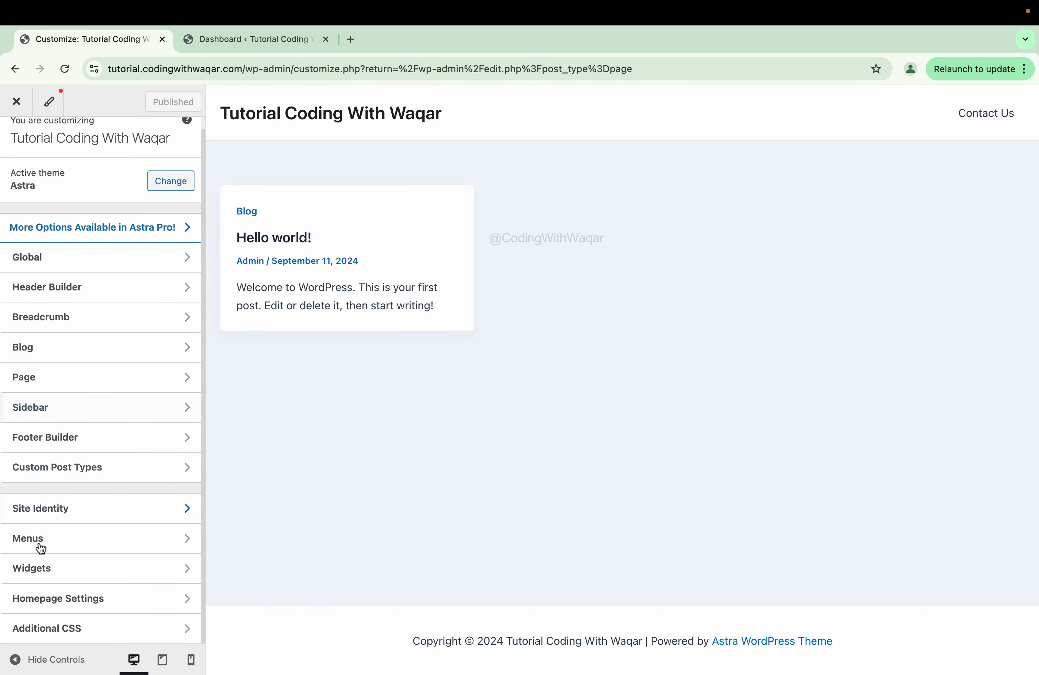
pyautogui.click(58, 633)
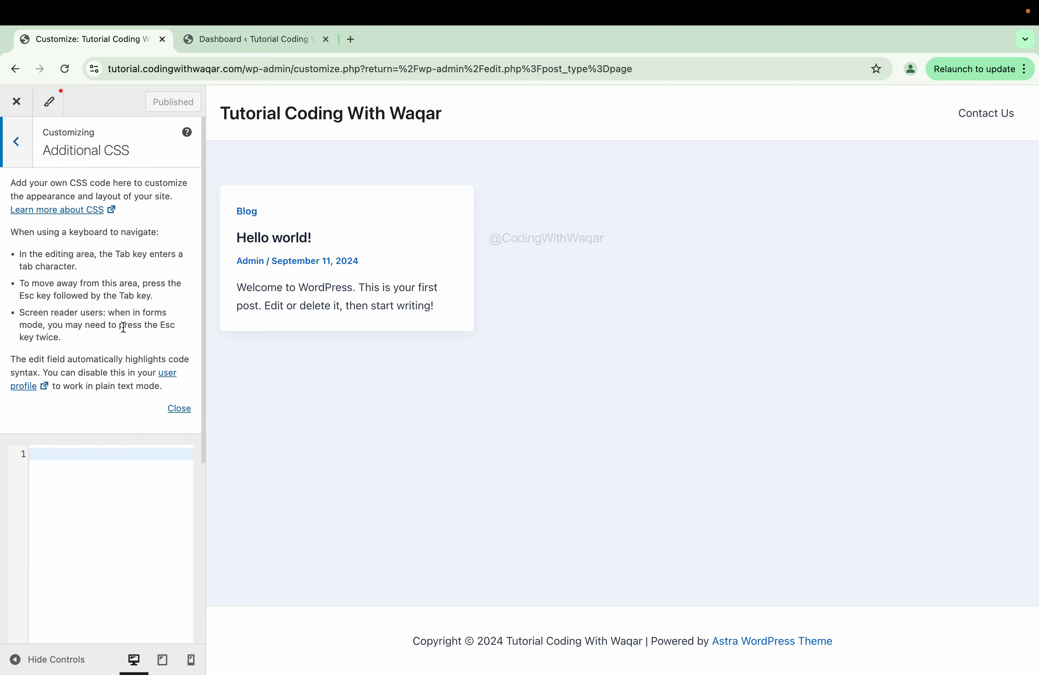
pyautogui.click(1004, 115)
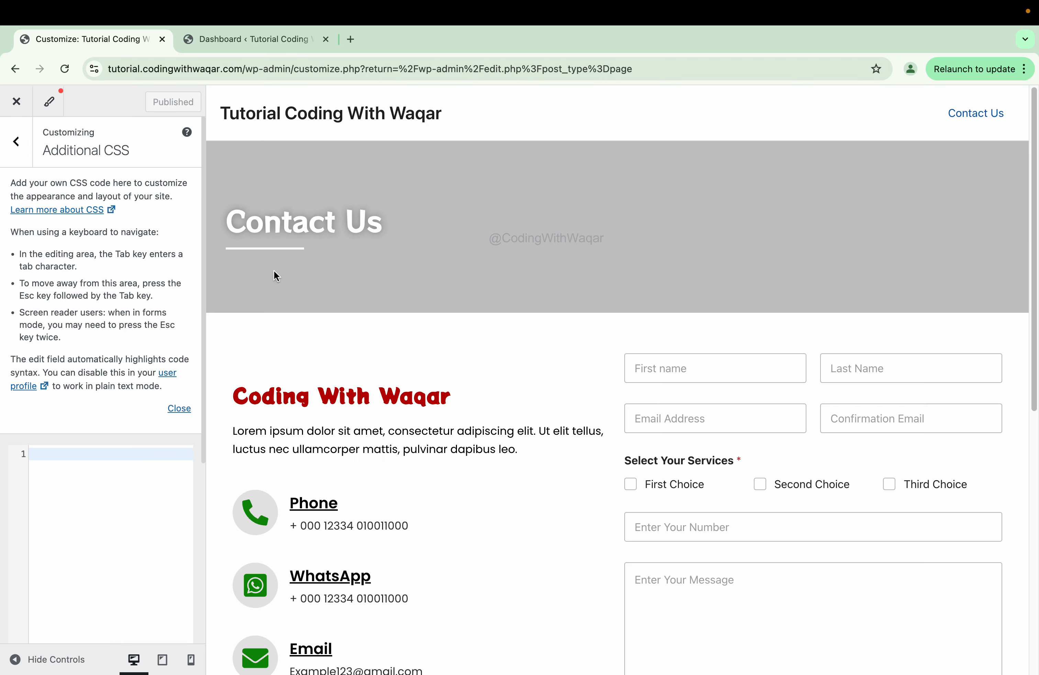
# - Open the live site in a new tab and go to its Contact Us page
pyautogui.click(271, 46)
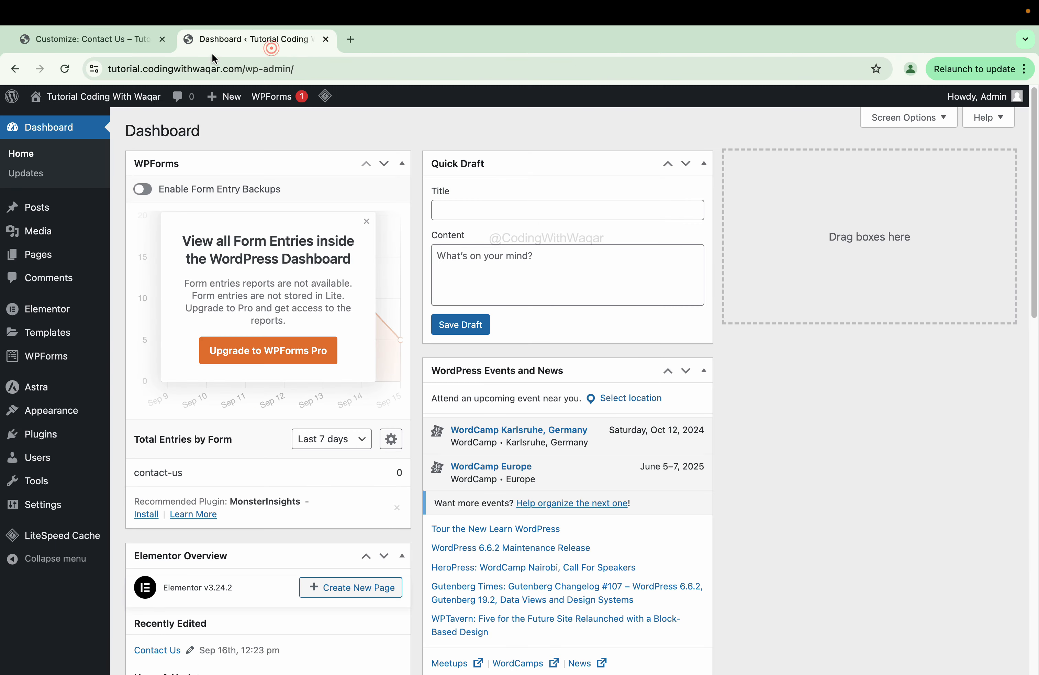
pyautogui.rightClick(66, 115)
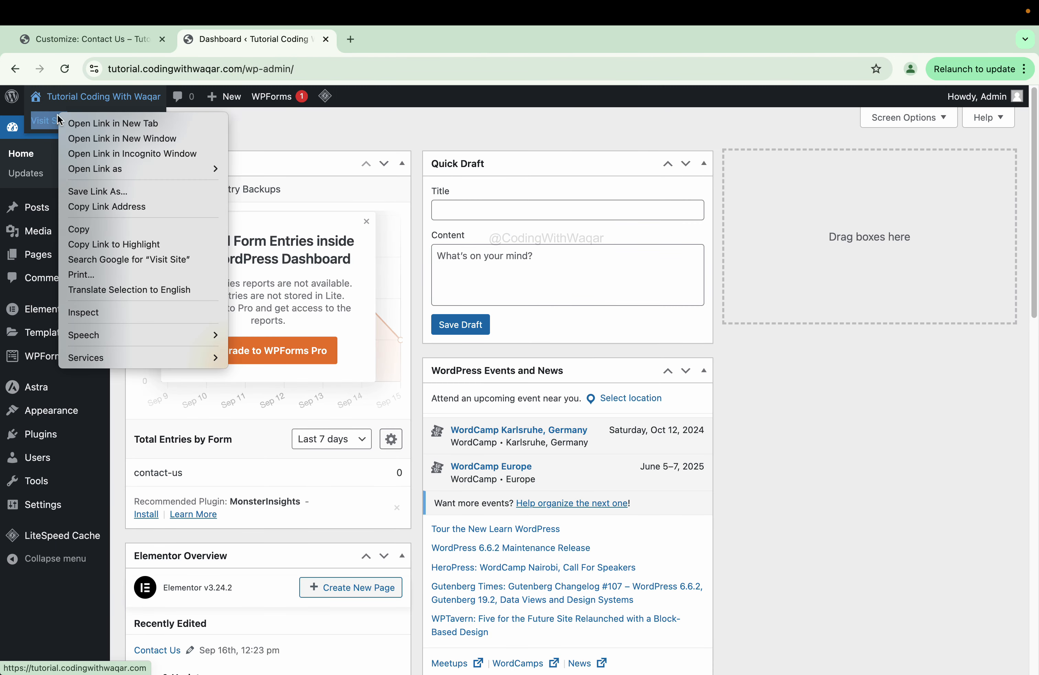
pyautogui.click(88, 124)
pyautogui.click(374, 43)
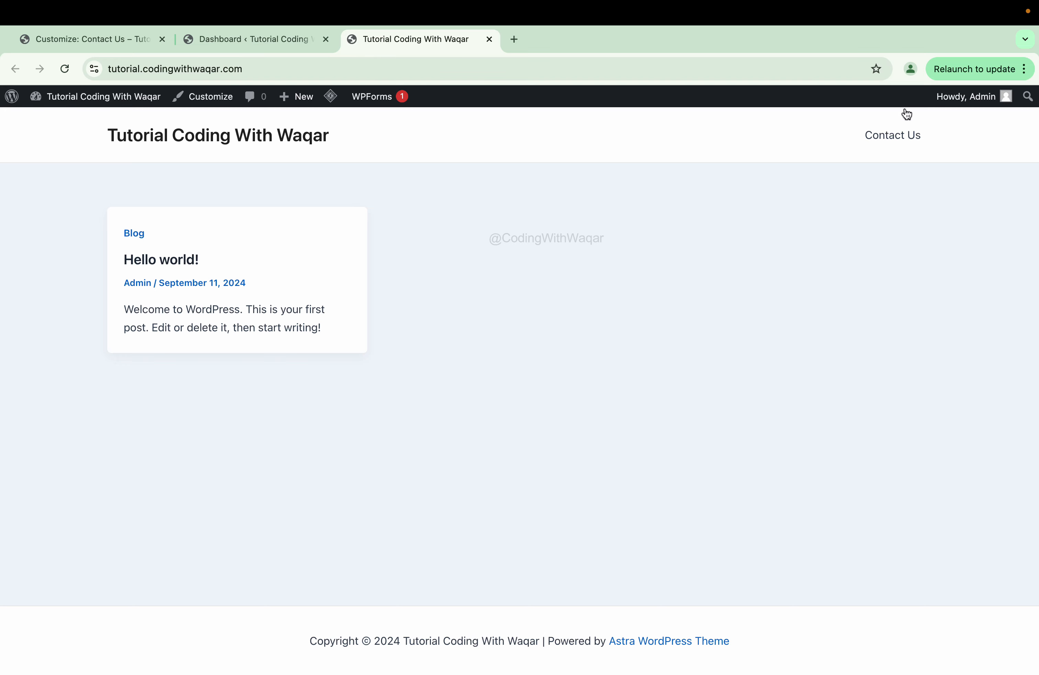
pyautogui.click(894, 140)
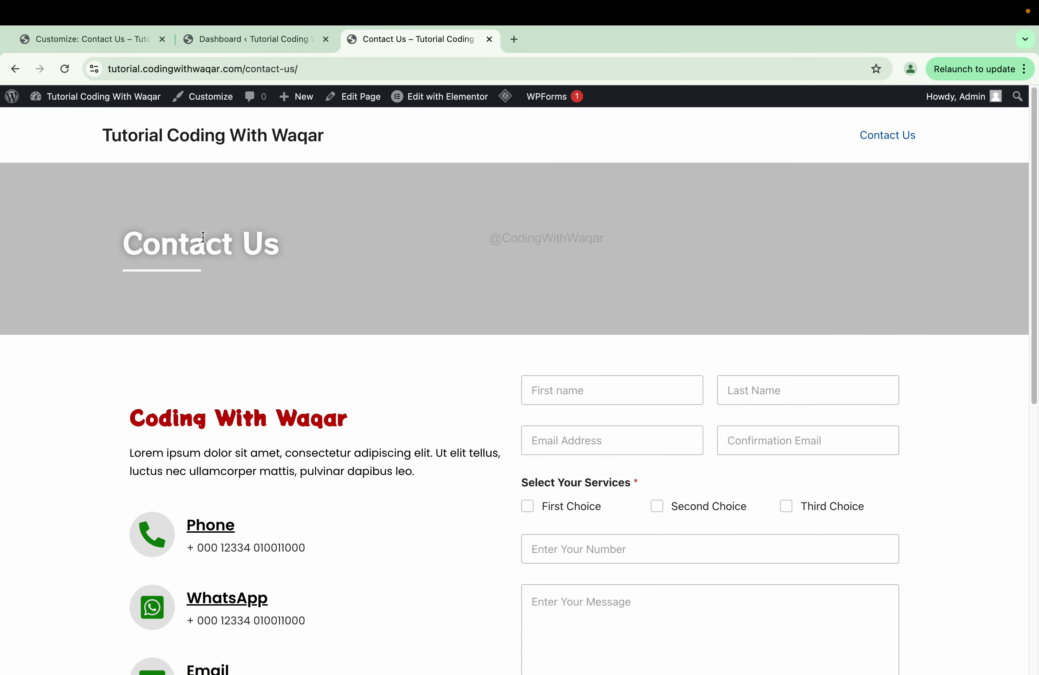
# - Inspect the Contact Us page's elements in the developer tools
pyautogui.scroll(-4, 378, 340)
pyautogui.rightClick(371, 354)
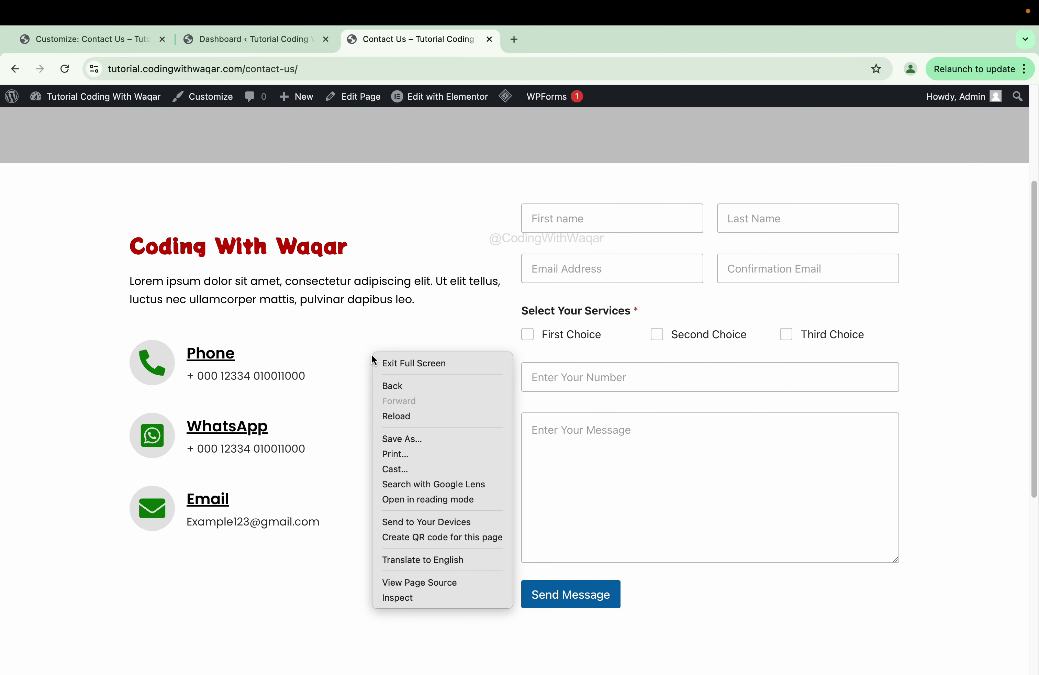
pyautogui.click(402, 599)
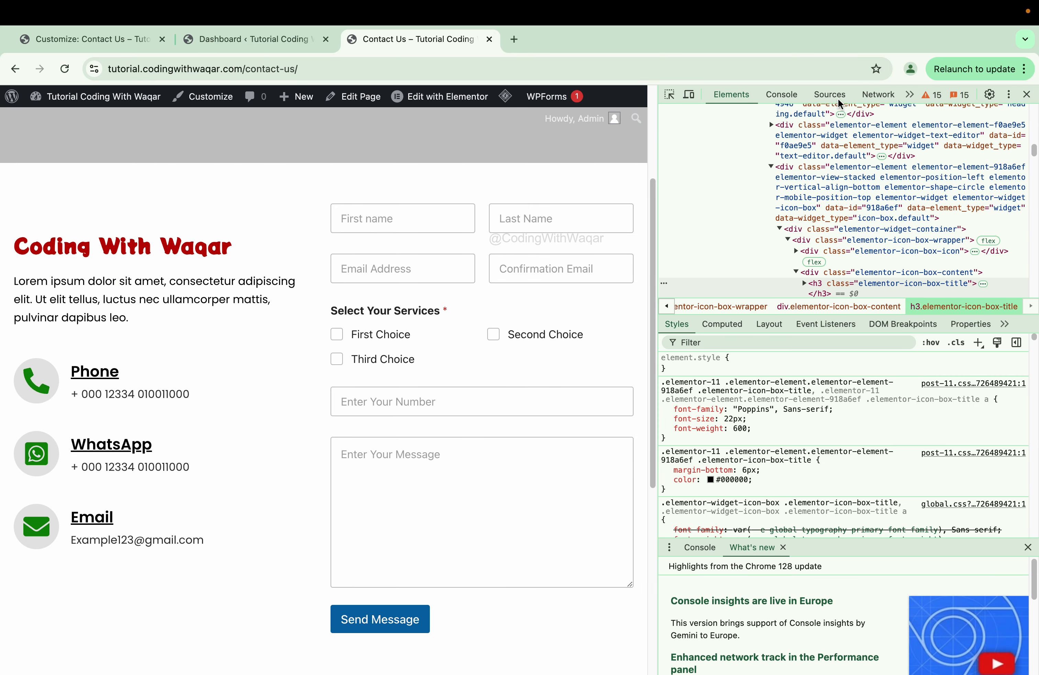
# - Dock DevTools along the bottom of the Contact Us page, closing the console drawer
pyautogui.click(1008, 94)
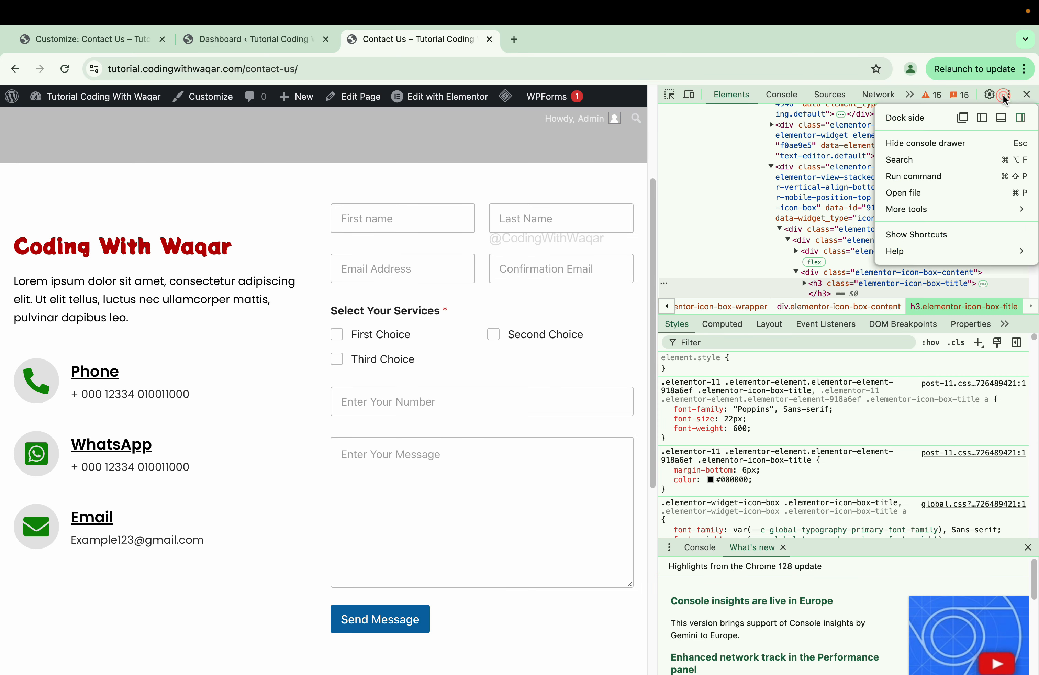
pyautogui.click(1001, 116)
pyautogui.click(1026, 556)
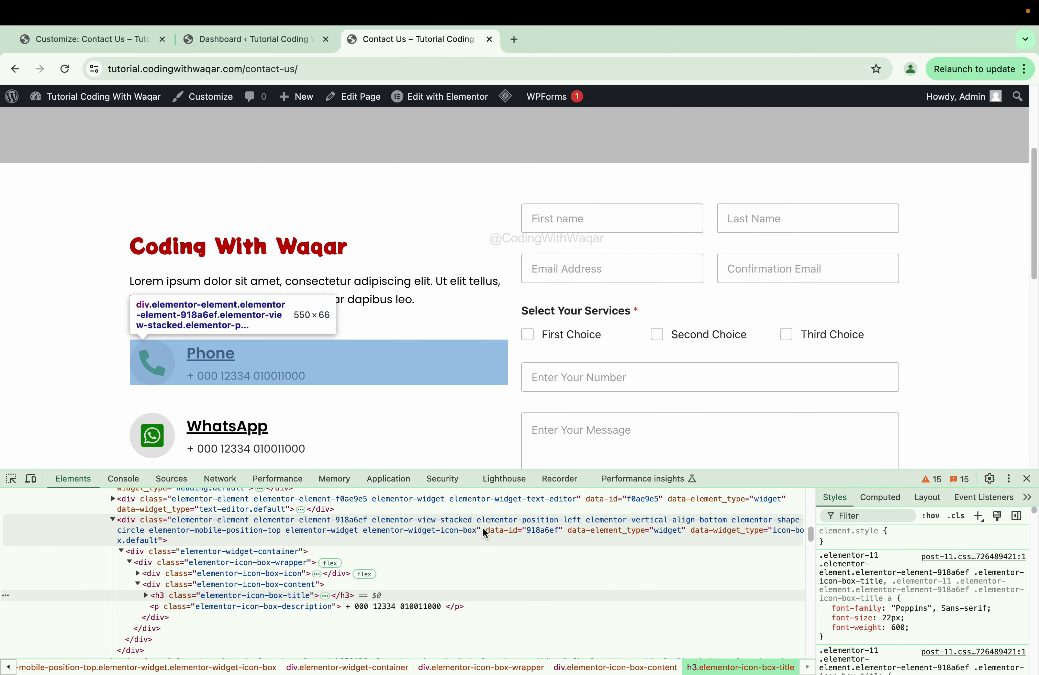
pyautogui.scroll(3, 473, 527)
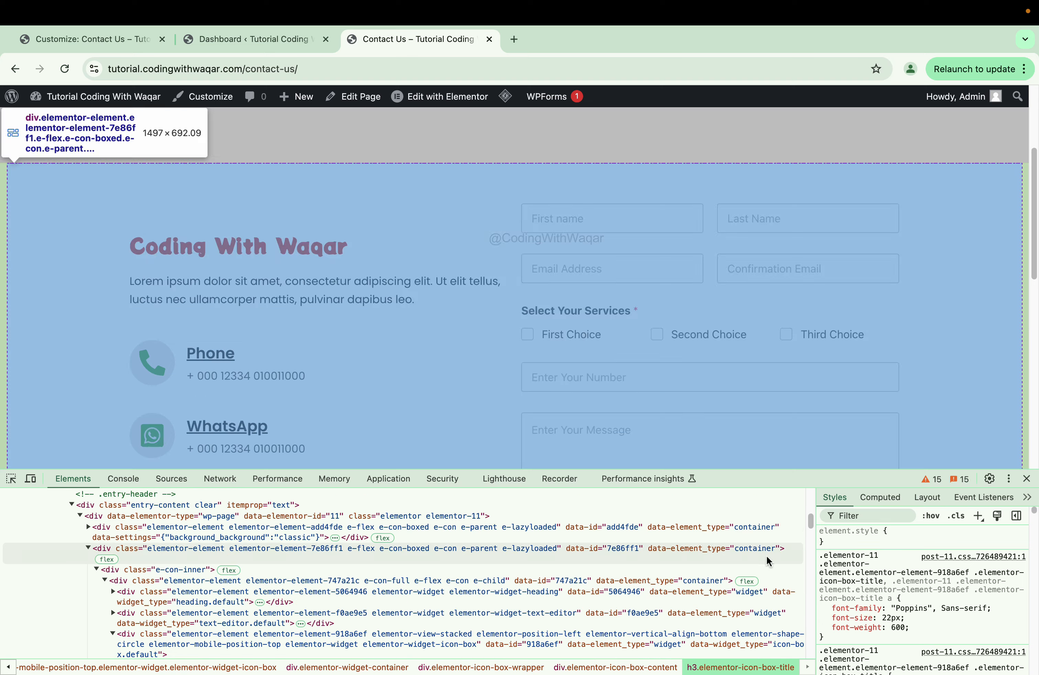
pyautogui.click(1007, 480)
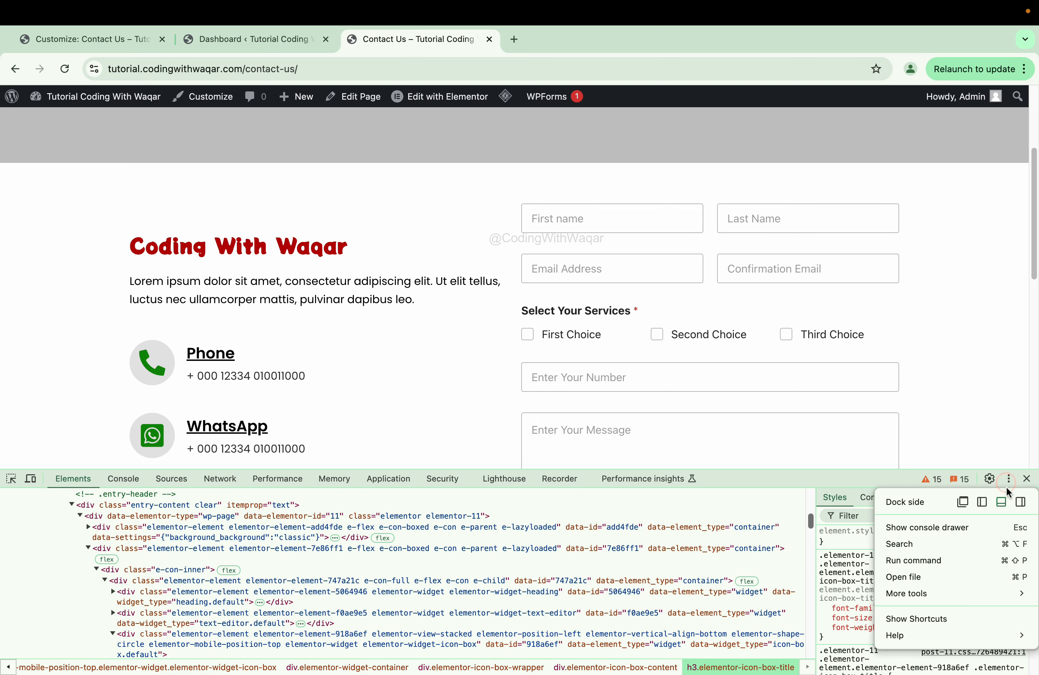
pyautogui.click(1021, 503)
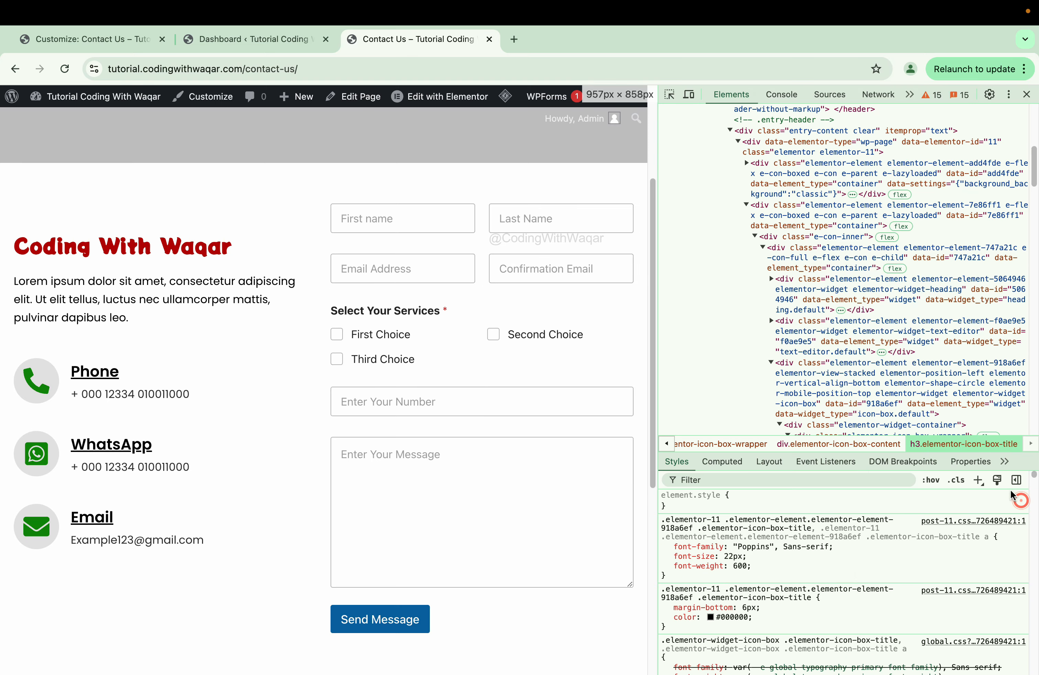
pyautogui.click(1009, 95)
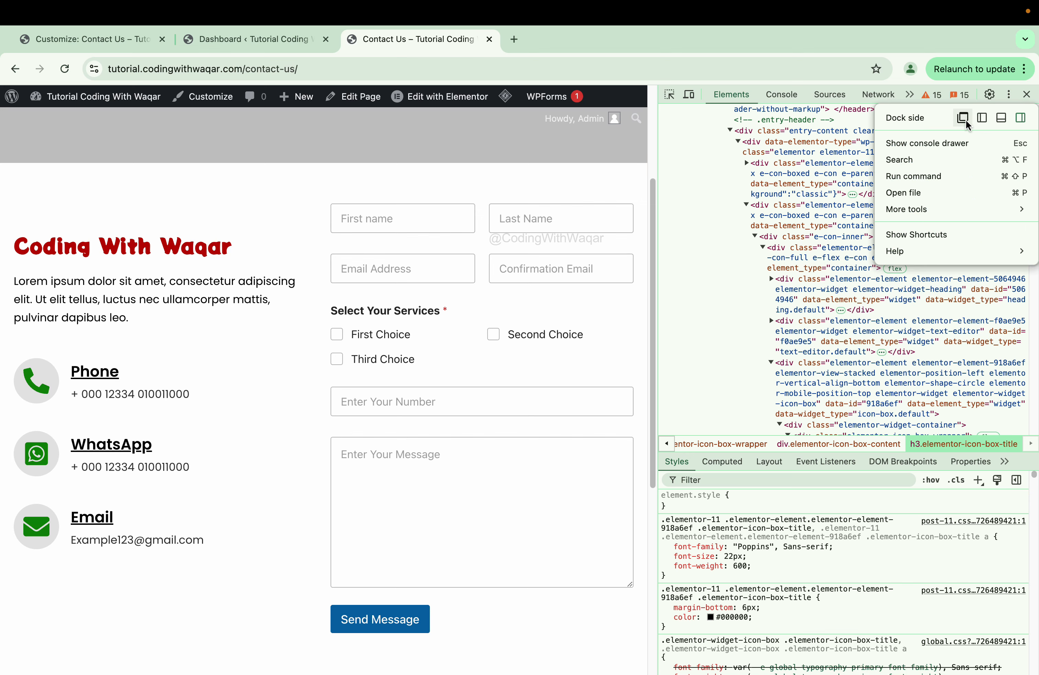
pyautogui.click(1001, 118)
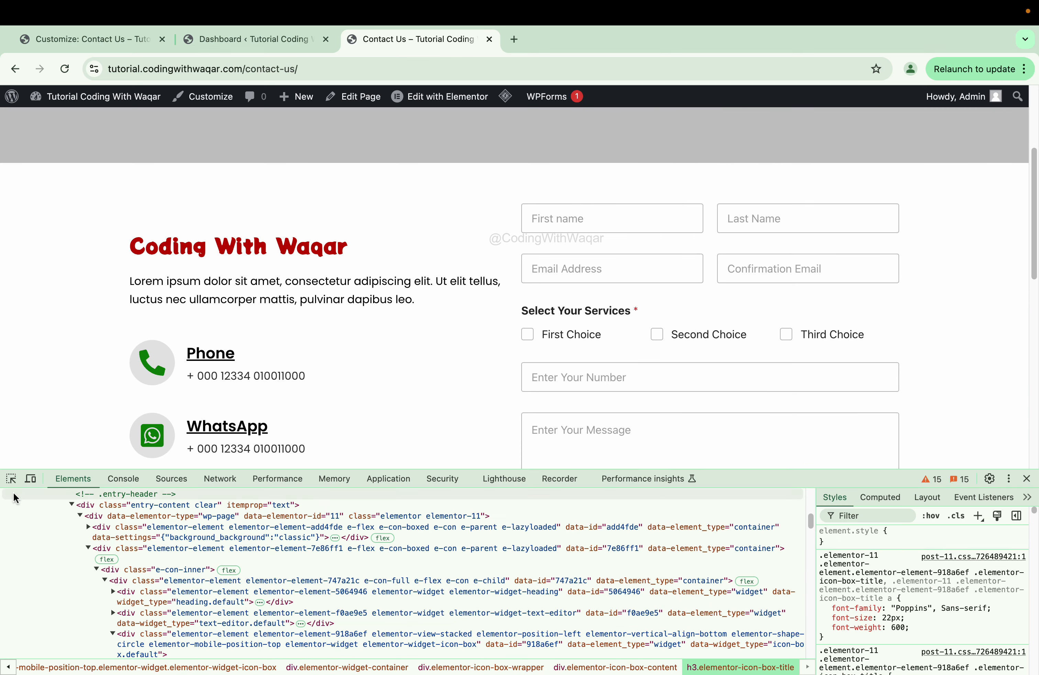
# - Inspect the First name input and add a new style rule with border: none
pyautogui.click(11, 481)
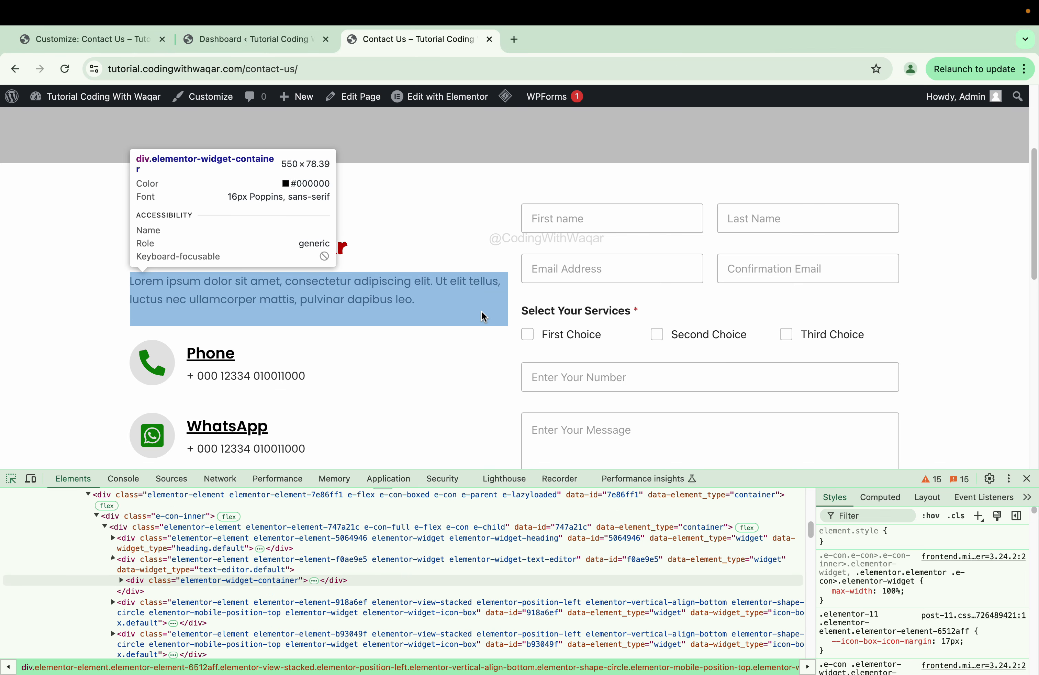
pyautogui.click(678, 228)
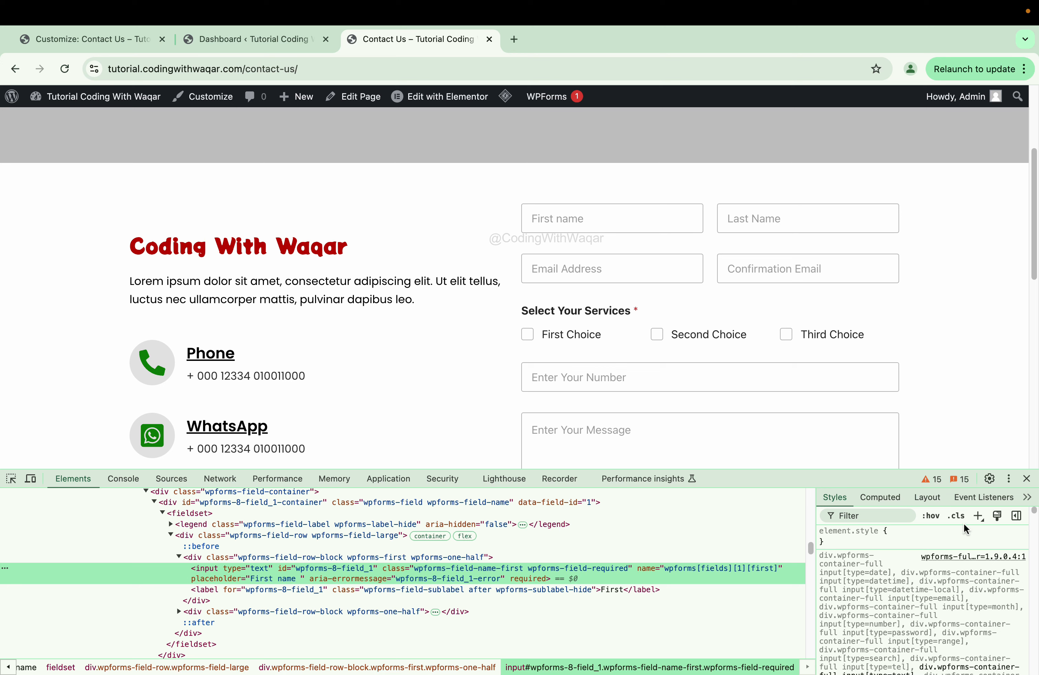
pyautogui.click(978, 516)
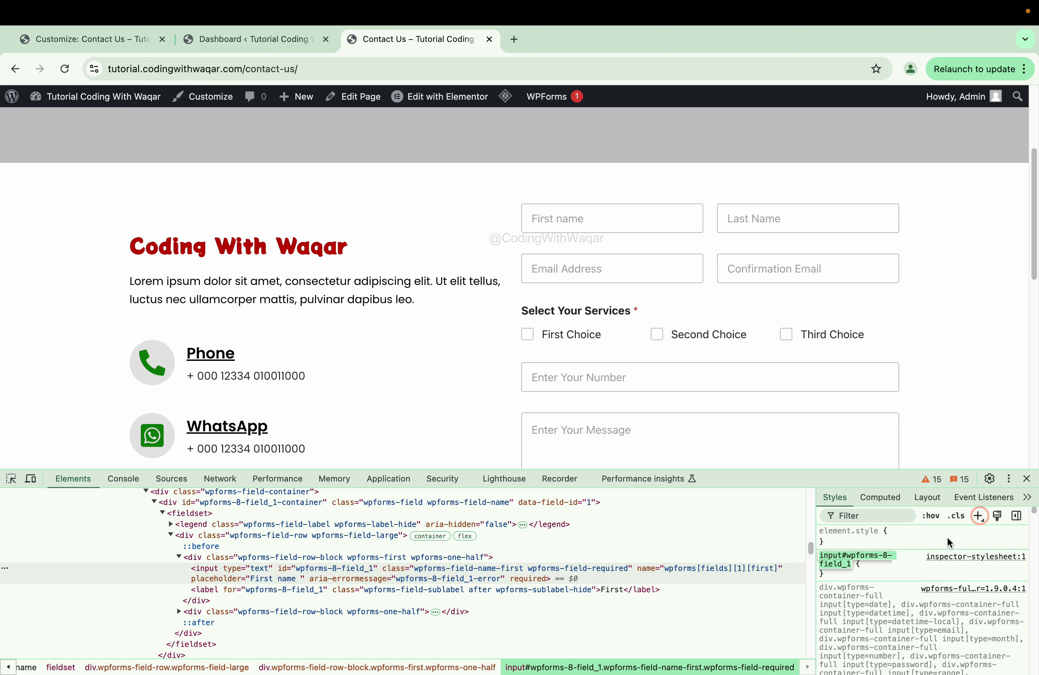
pyautogui.click(878, 569)
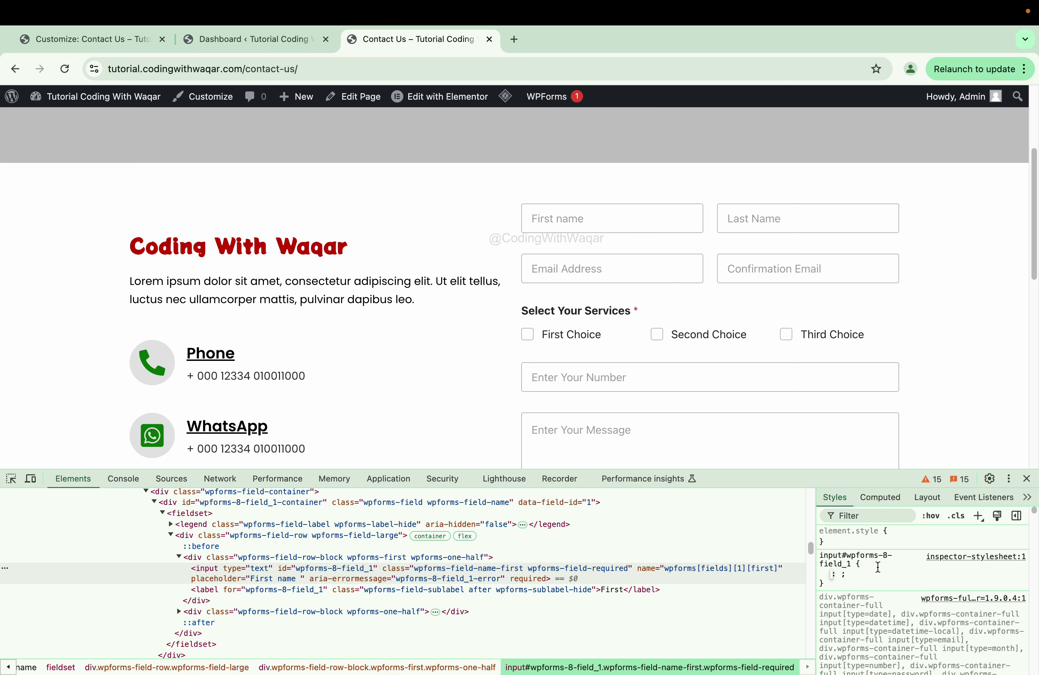
pyautogui.write('border')
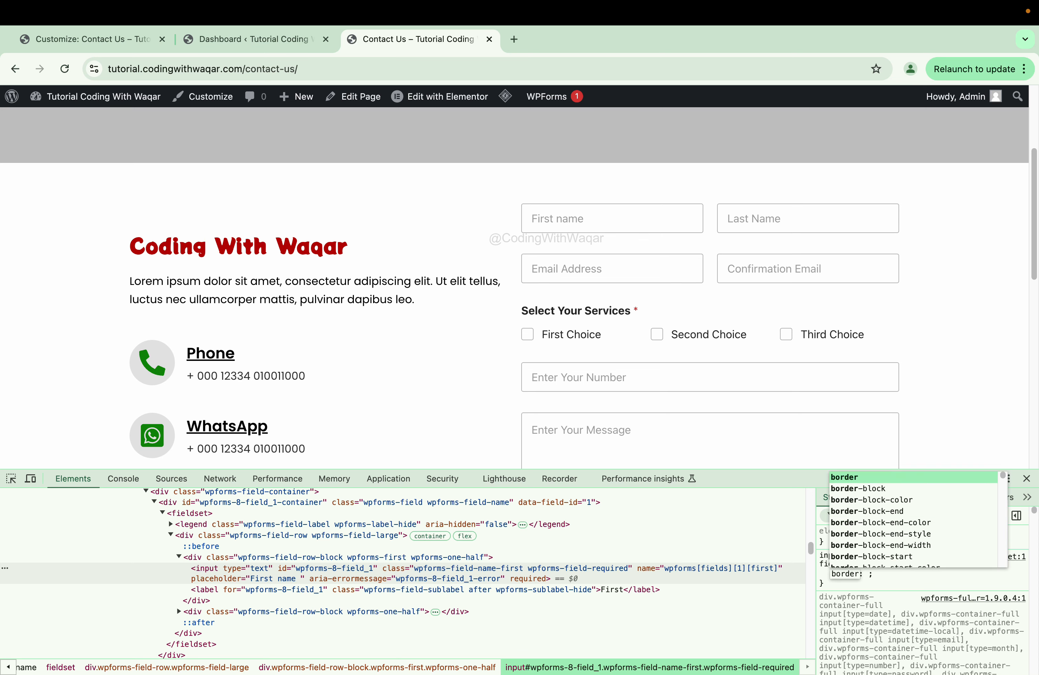
pyautogui.press('Tab')
pyautogui.write('non')
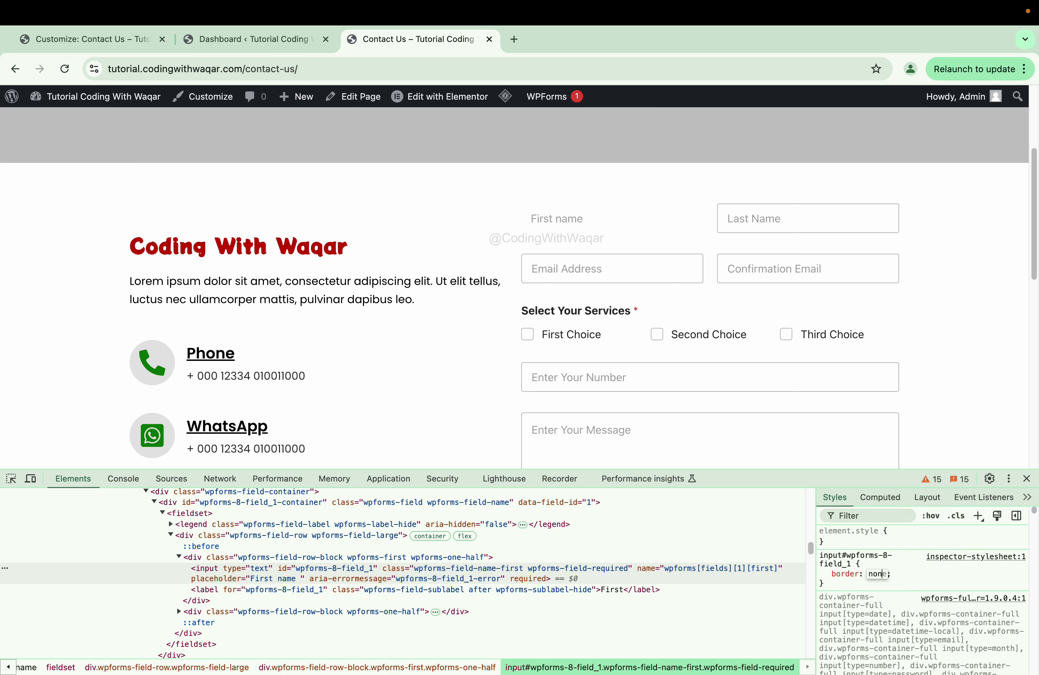
pyautogui.press('Return')
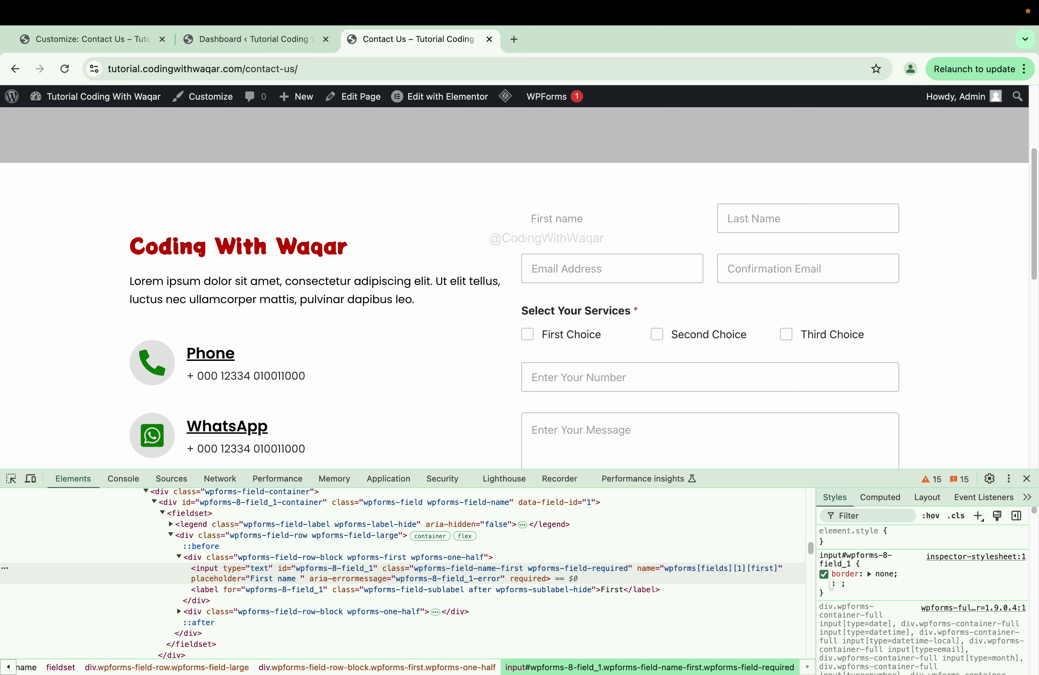
# - Add border-bottom: 5px solid red to the First name rule
pyautogui.write('rder')
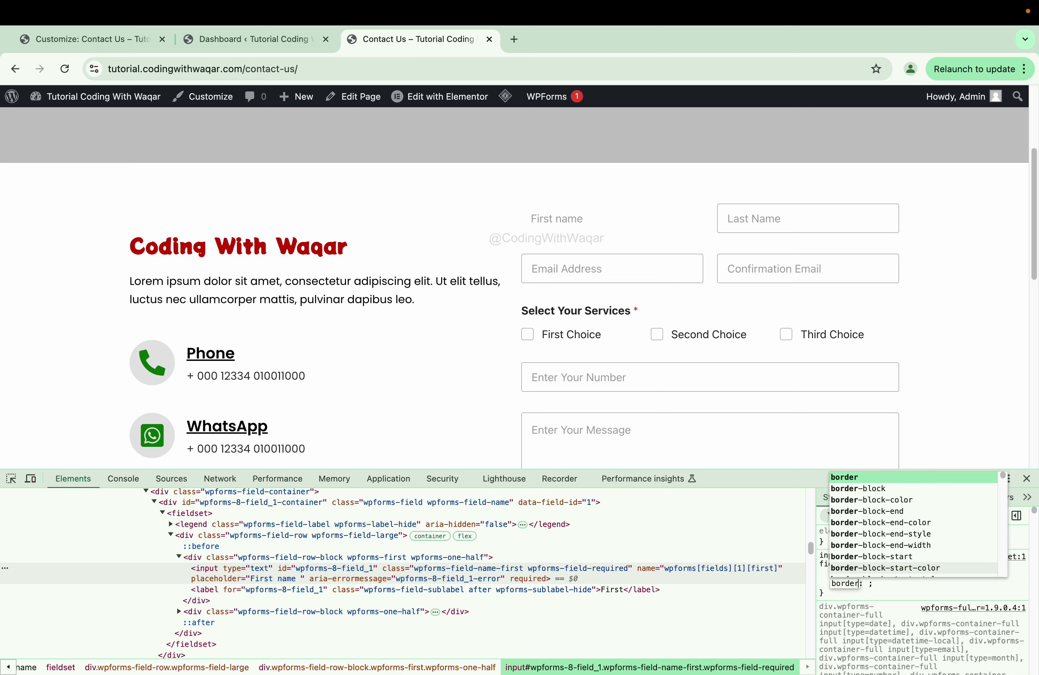
pyautogui.press('Down')
pyautogui.press('Down')
pyautogui.press('Down')
pyautogui.press('Down')
pyautogui.press('Down')
pyautogui.press('Down')
pyautogui.press('Down')
pyautogui.press('Down')
pyautogui.press('Down')
pyautogui.press('Down')
pyautogui.press('Down')
pyautogui.press('Down')
pyautogui.press('Down')
pyautogui.press('Return')
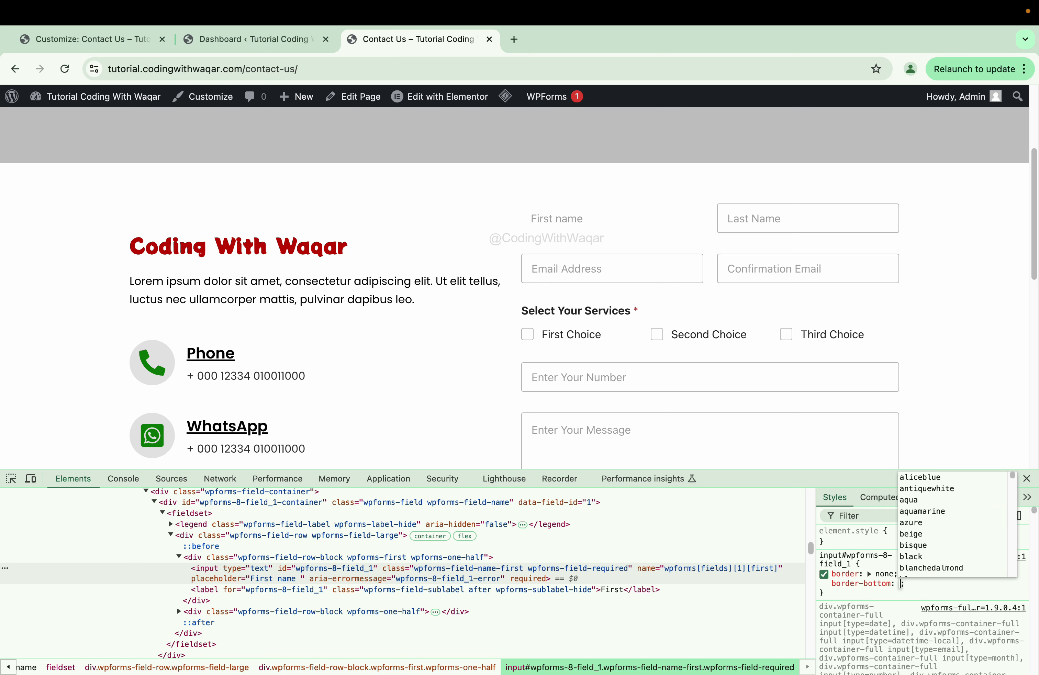
pyautogui.write('5px')
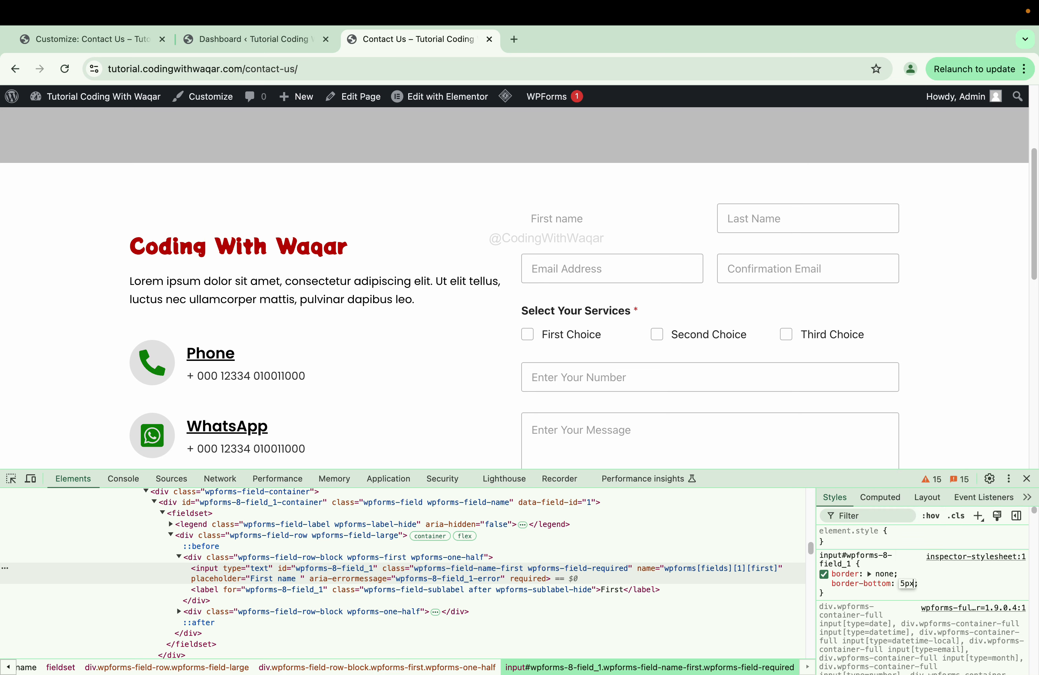
pyautogui.write(' sol')
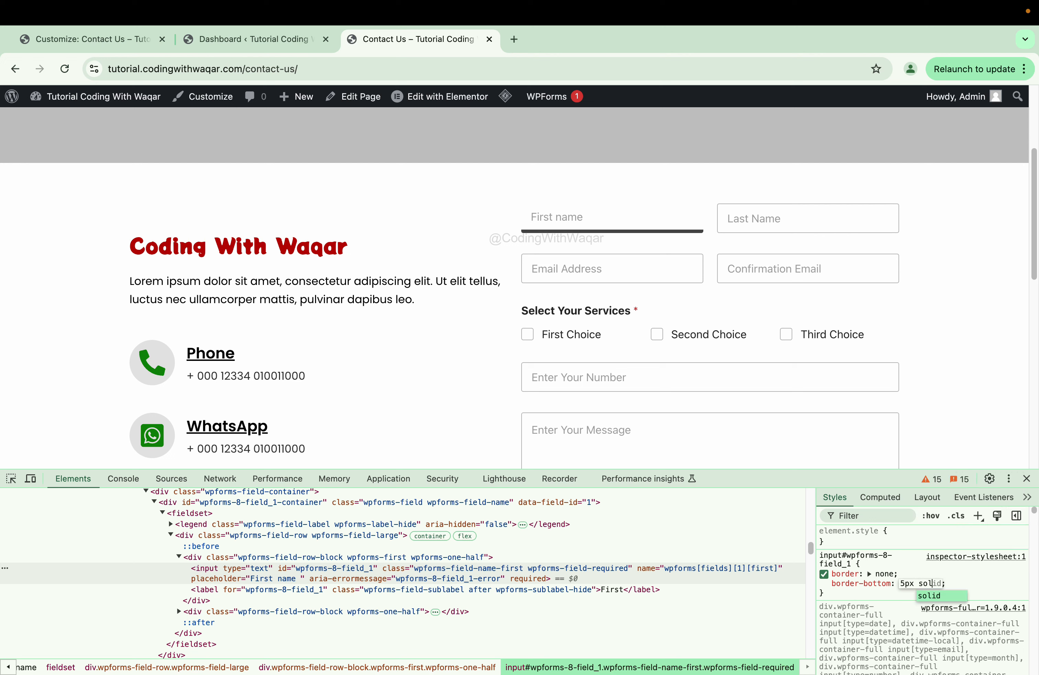
pyautogui.write('id ')
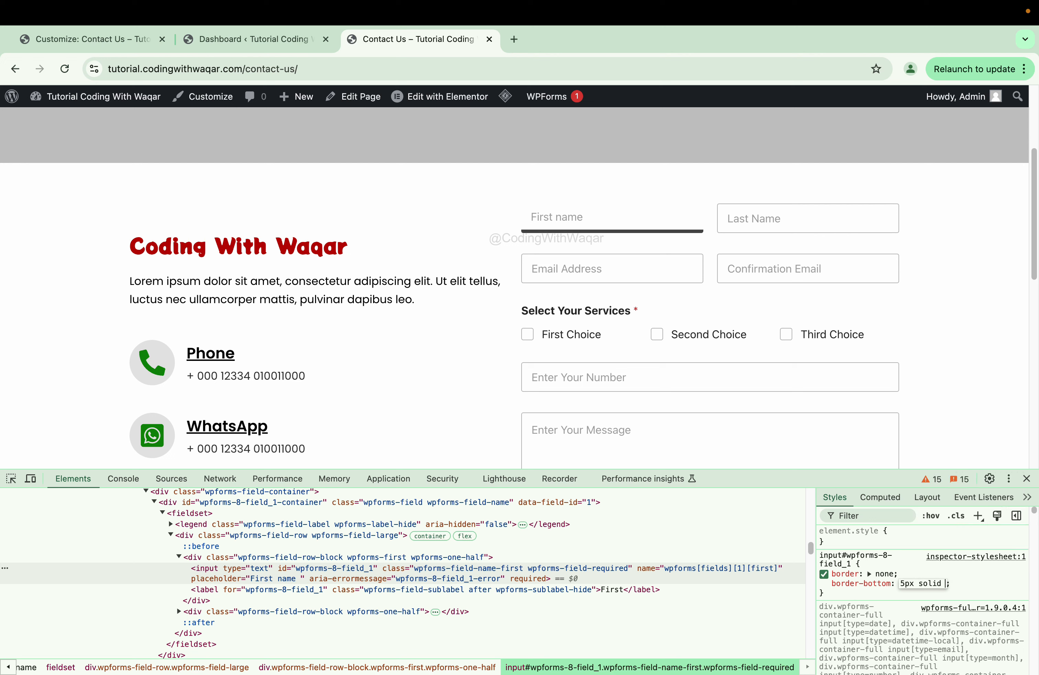
pyautogui.write('red')
pyautogui.press('Return')
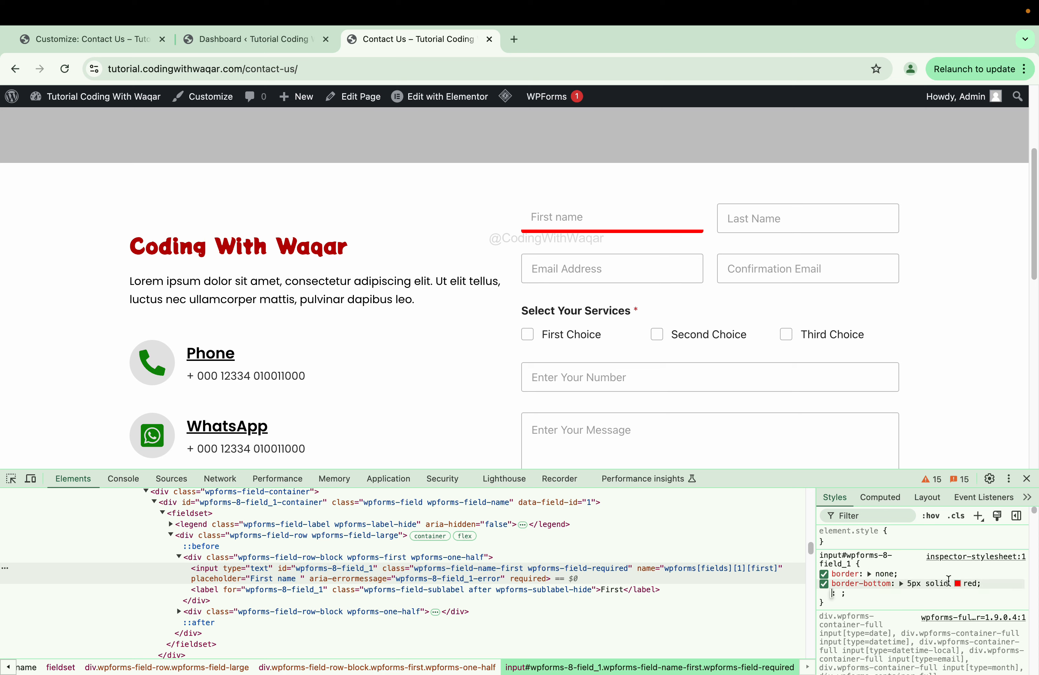
# - Eyedrop the heading's #b60000 for the underline and reduce its width to 3px
pyautogui.click(957, 585)
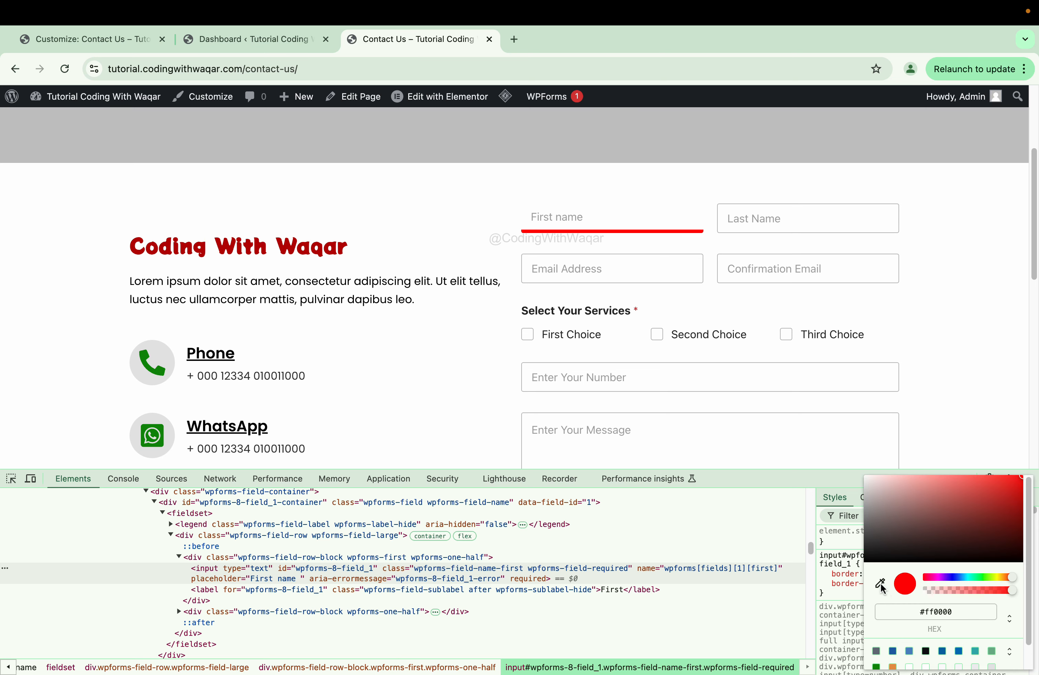
pyautogui.click(880, 584)
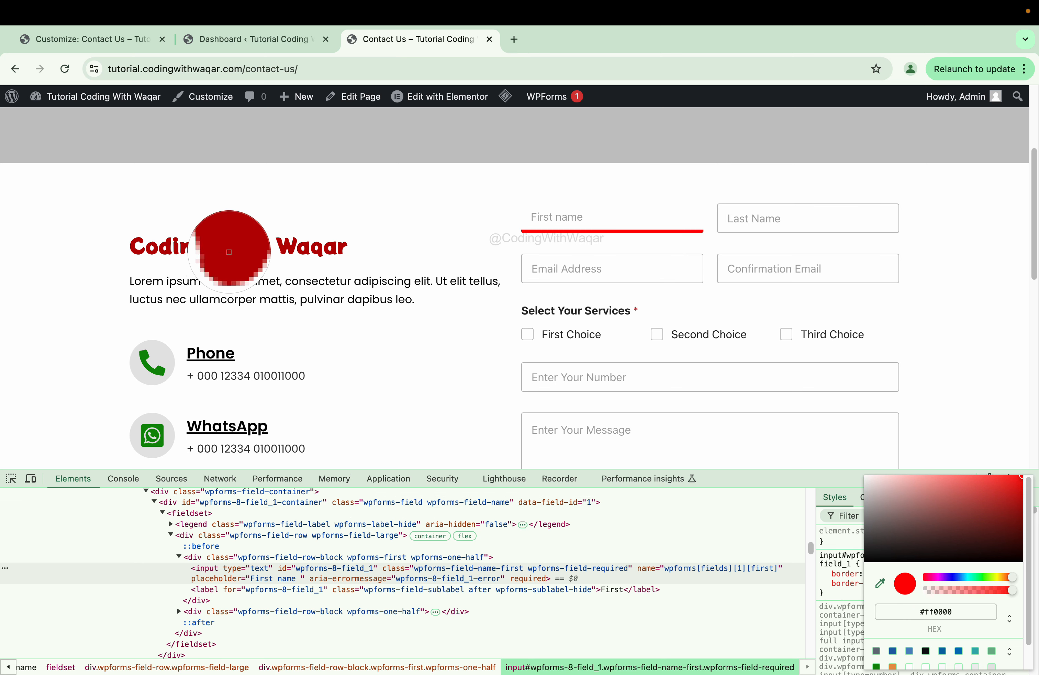
pyautogui.click(228, 252)
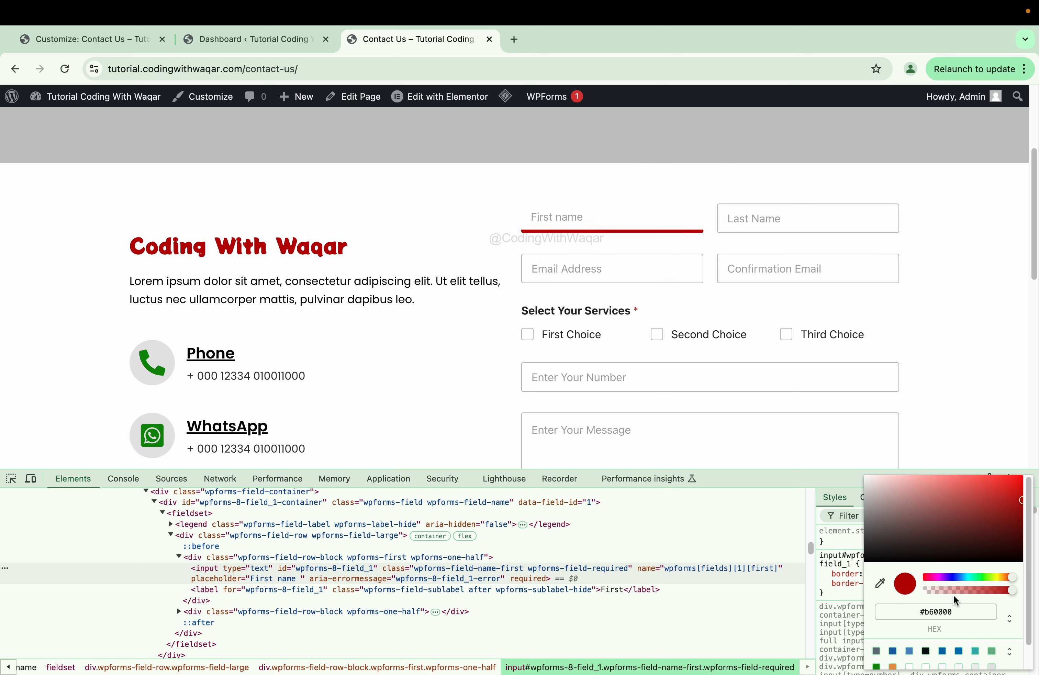
pyautogui.click(971, 614)
pyautogui.press('Return')
pyautogui.click(913, 583)
pyautogui.press('Down')
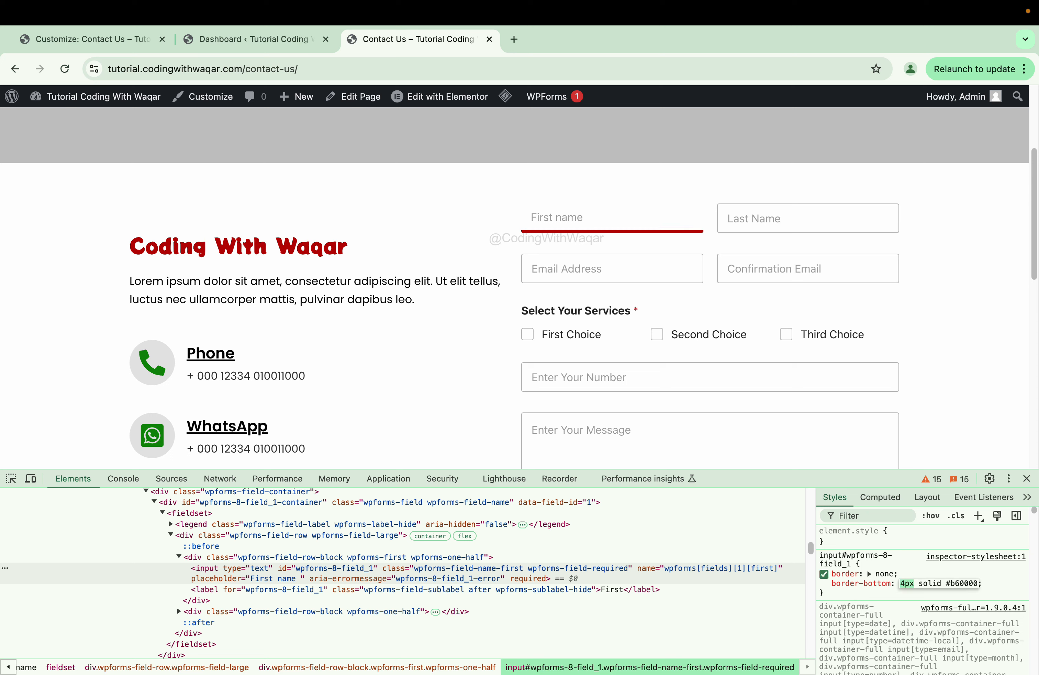
pyautogui.press('Down')
# - Add a border-left of 3px solid #b60000, then disable it
pyautogui.click(836, 584)
pyautogui.click(1010, 586)
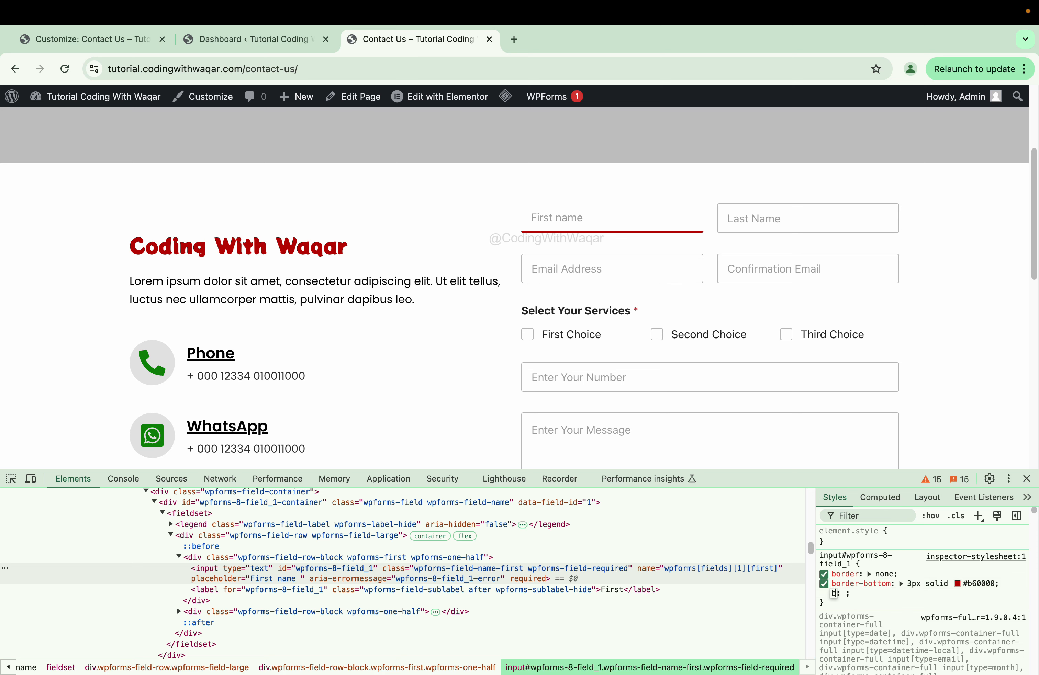
pyautogui.write('border-left')
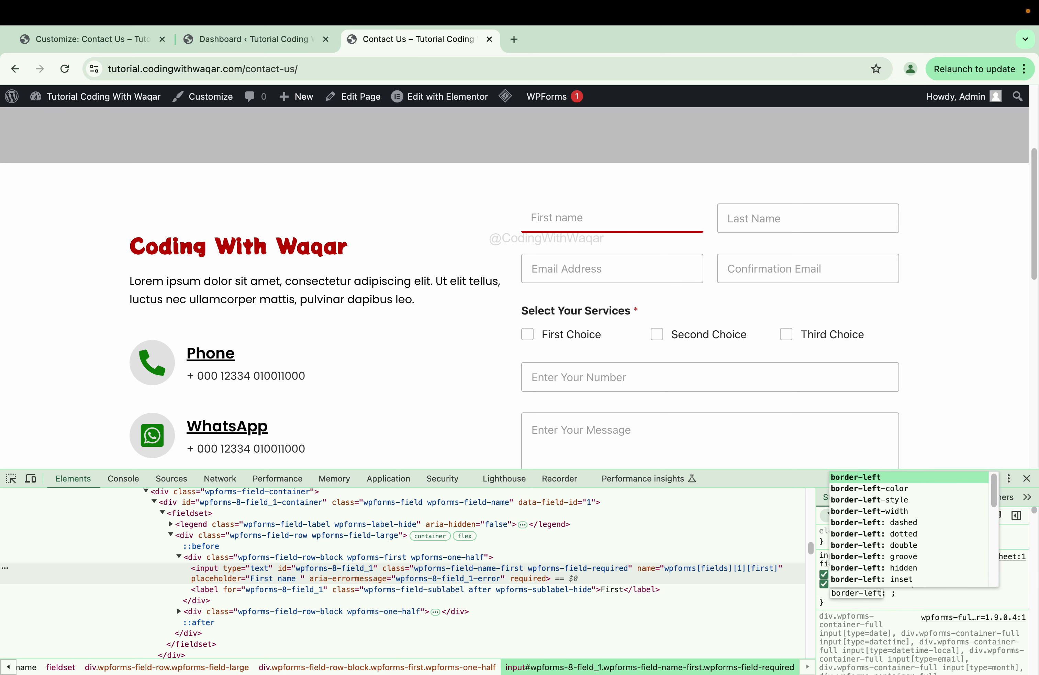
pyautogui.press('Tab')
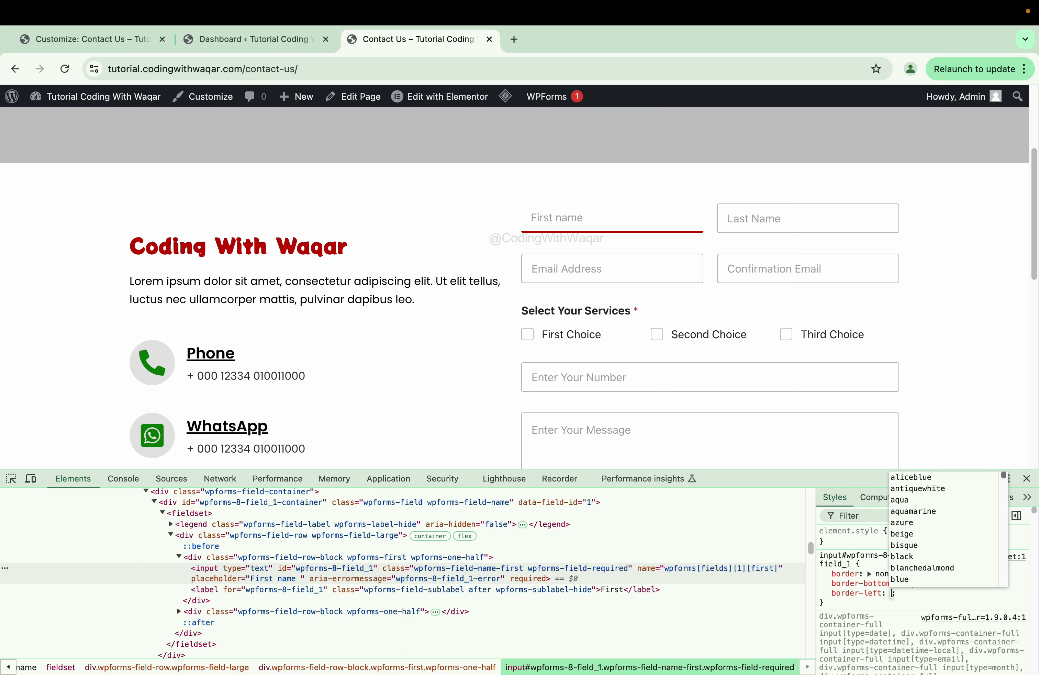
pyautogui.write('3px so')
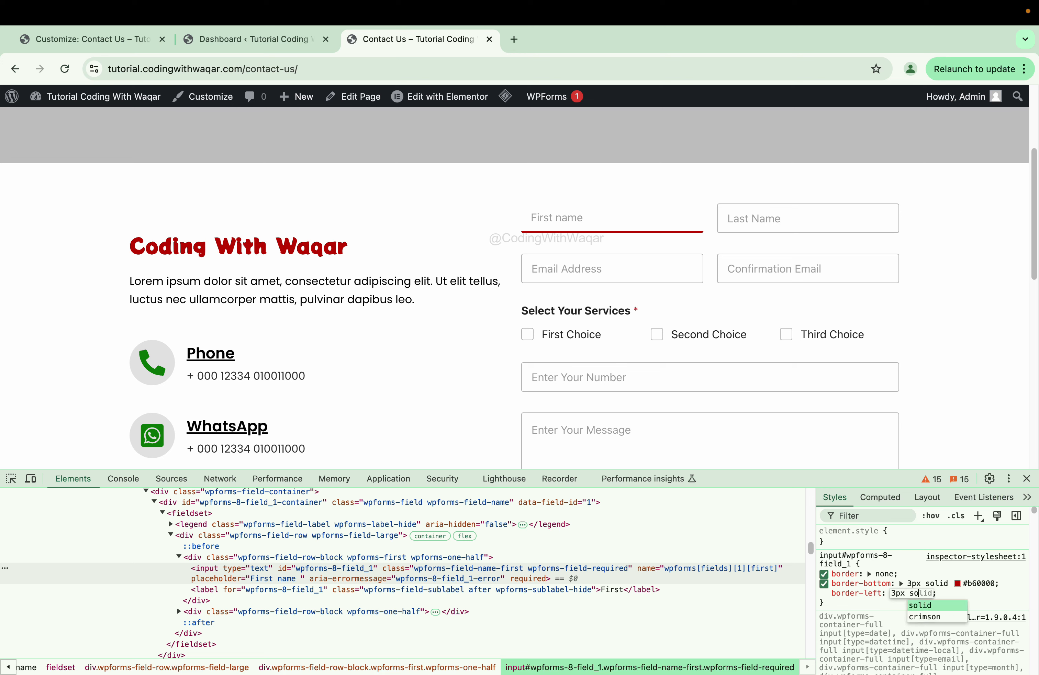
pyautogui.write('lid #')
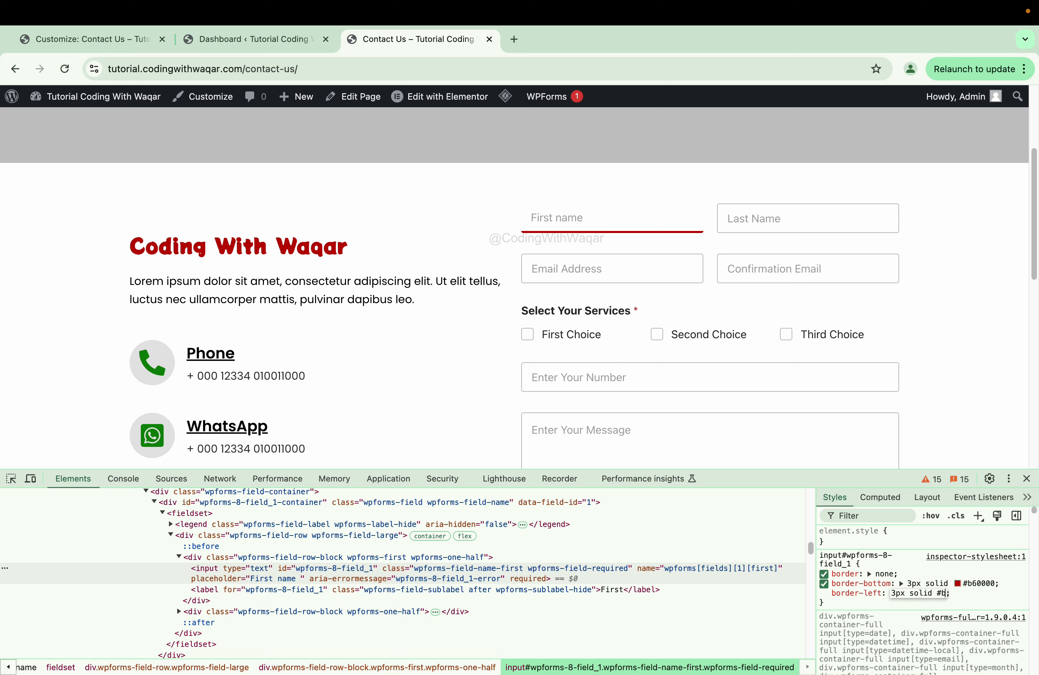
pyautogui.write('b60000;')
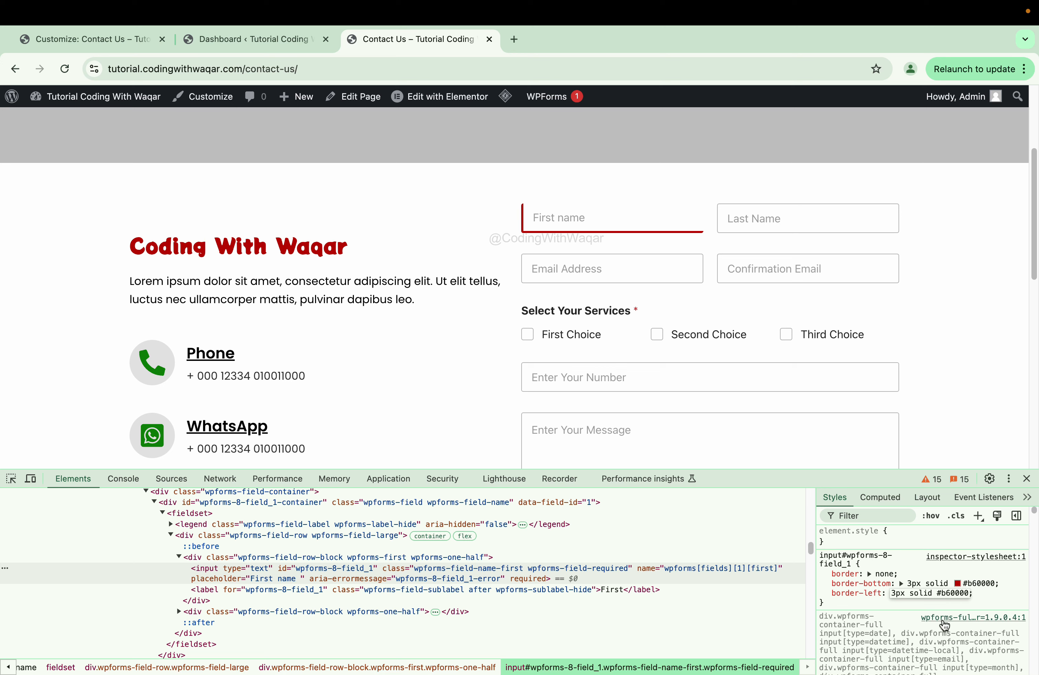
pyautogui.click(990, 602)
pyautogui.click(824, 593)
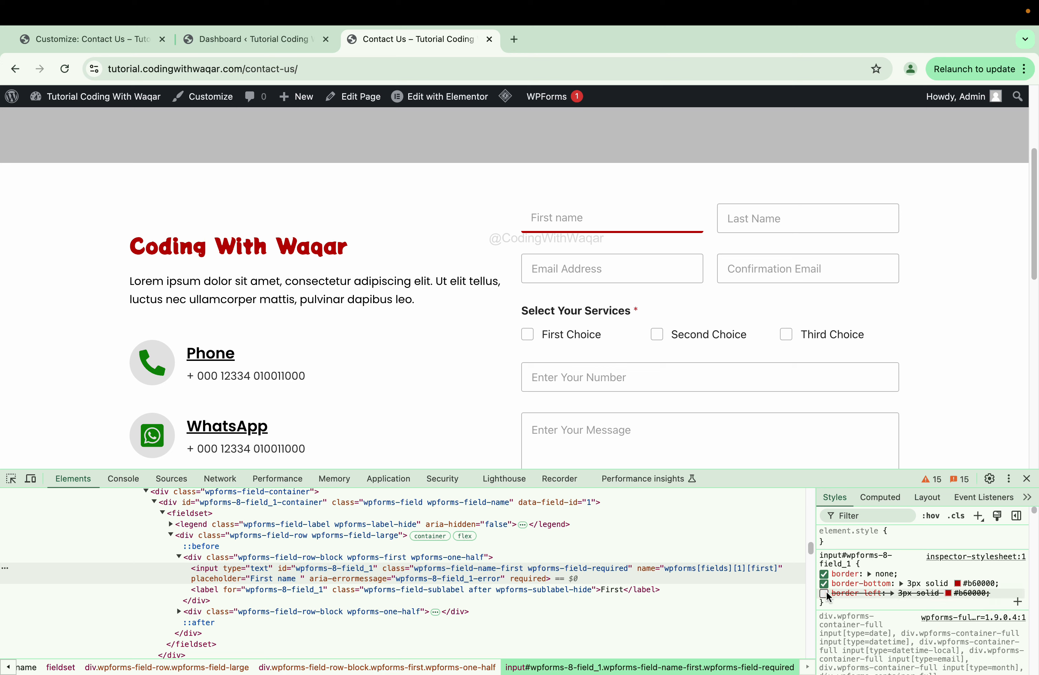
# - Add width: 100% and color: red to the First name rule
pyautogui.click(993, 594)
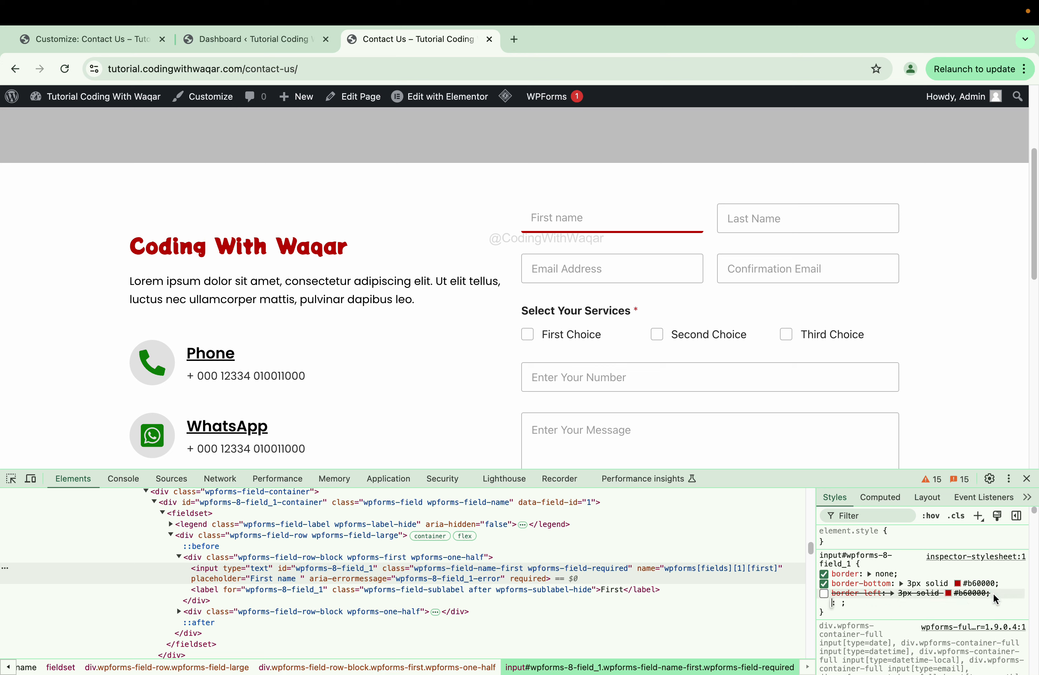
pyautogui.write('width')
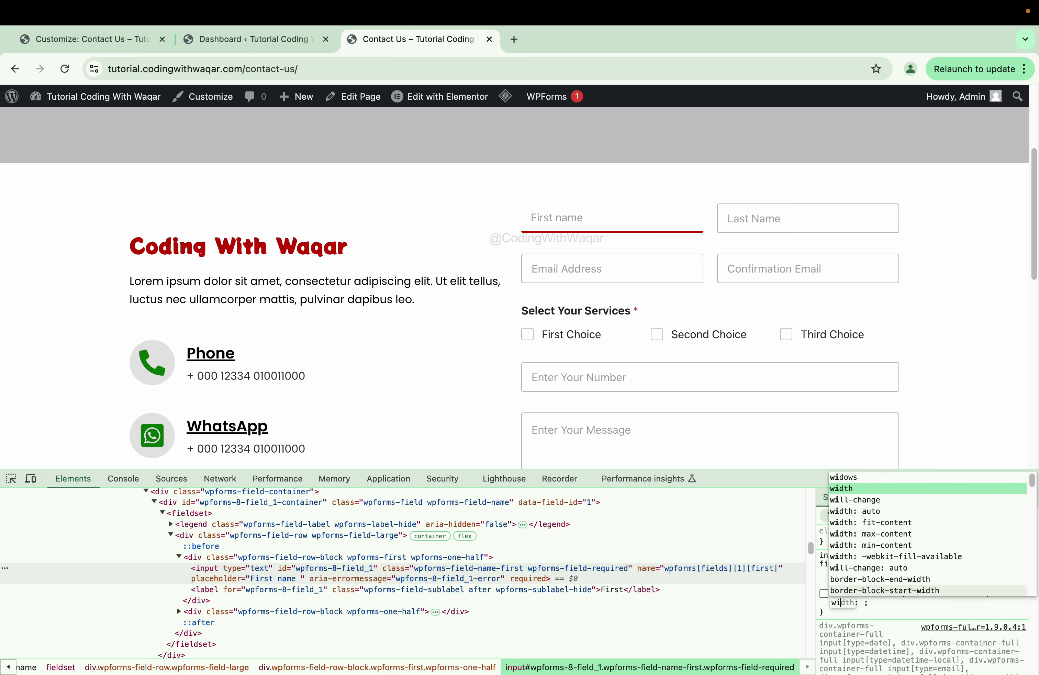
pyautogui.press('Tab')
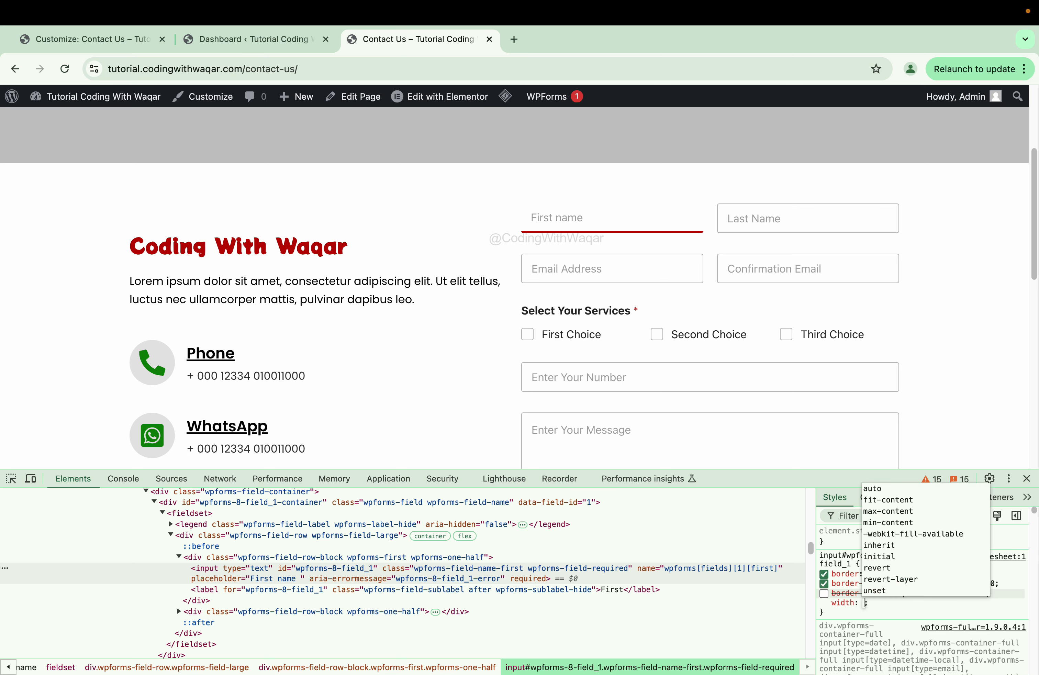
pyautogui.write('100')
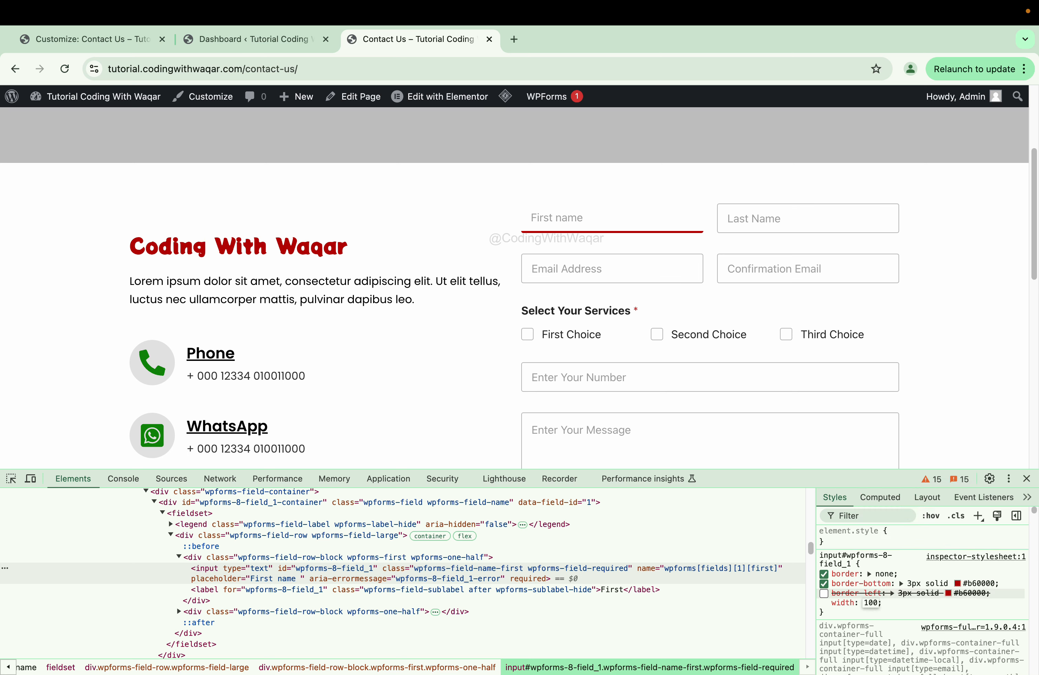
pyautogui.press('Return')
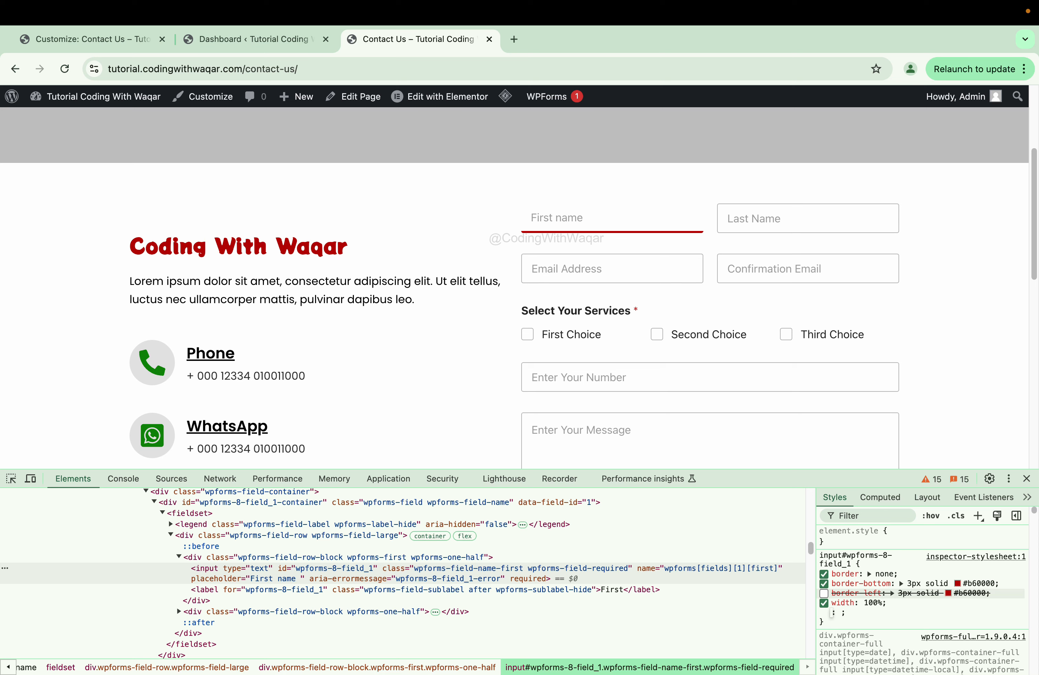
pyautogui.write('color')
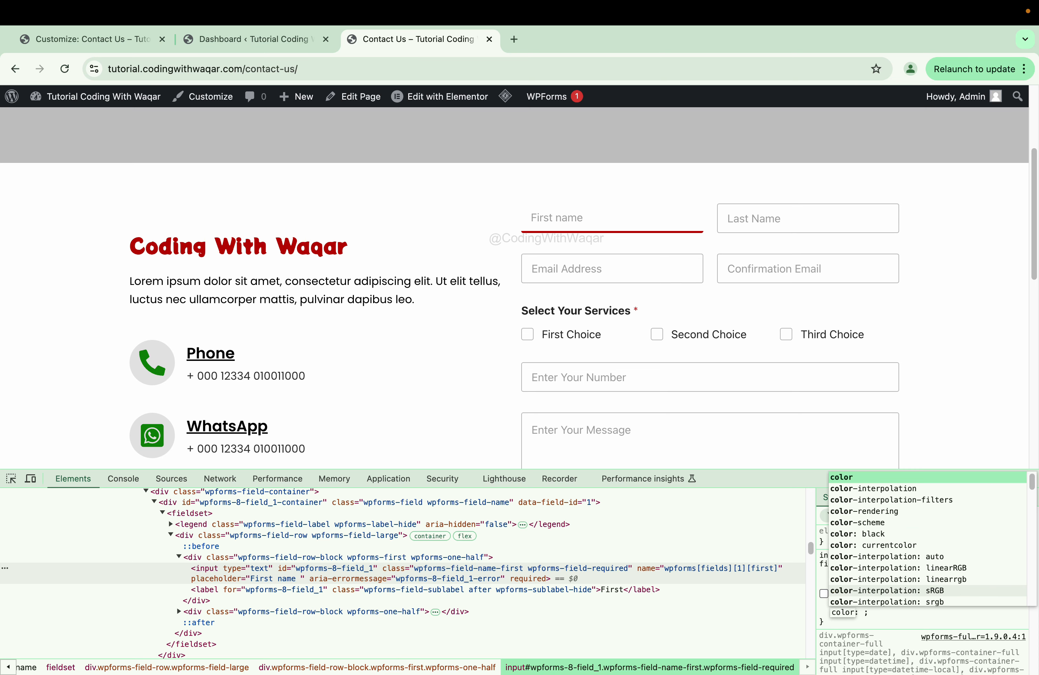
pyautogui.press('Return')
pyautogui.write('red')
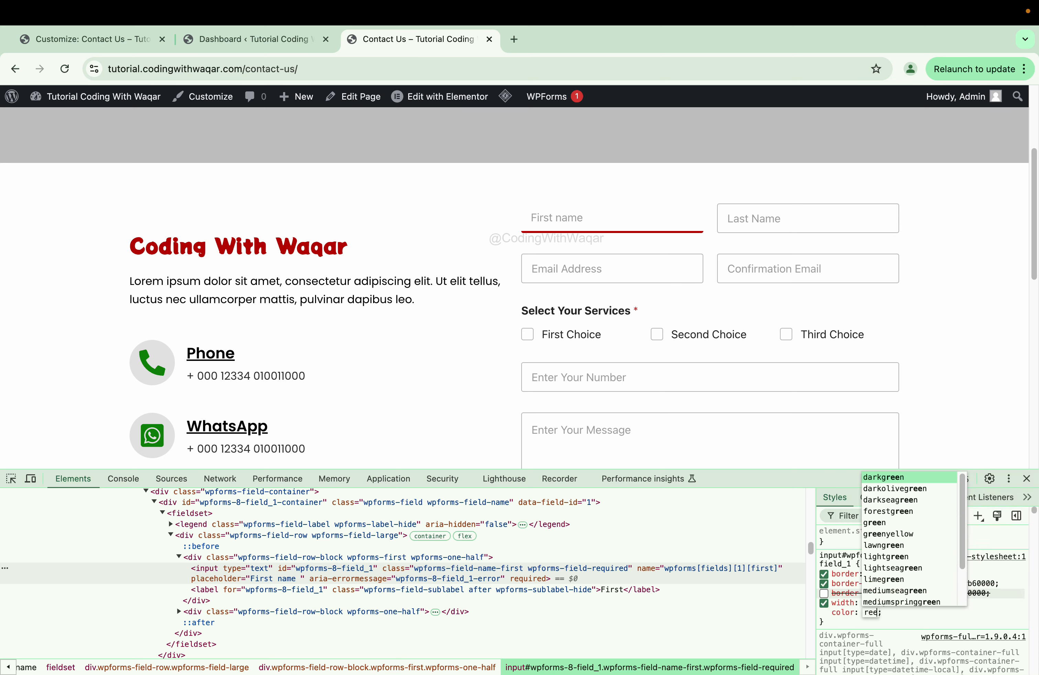
pyautogui.press('Return')
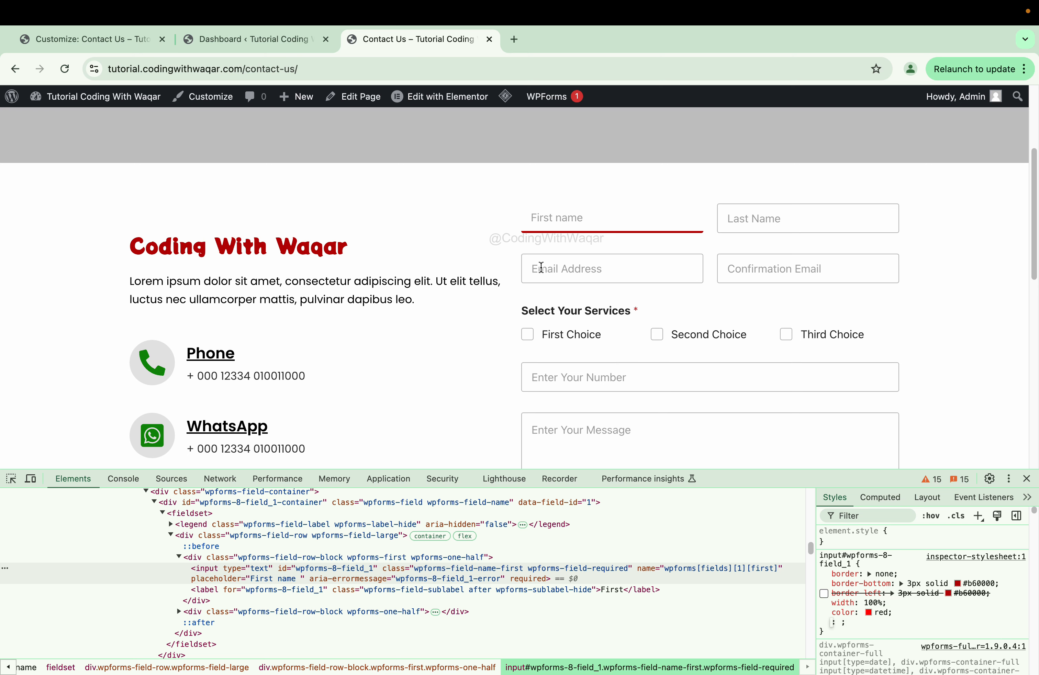
# - Type test text into First name and try other text colours before reverting to red
pyautogui.click(555, 217)
pyautogui.write('dfasfdasdfsa')
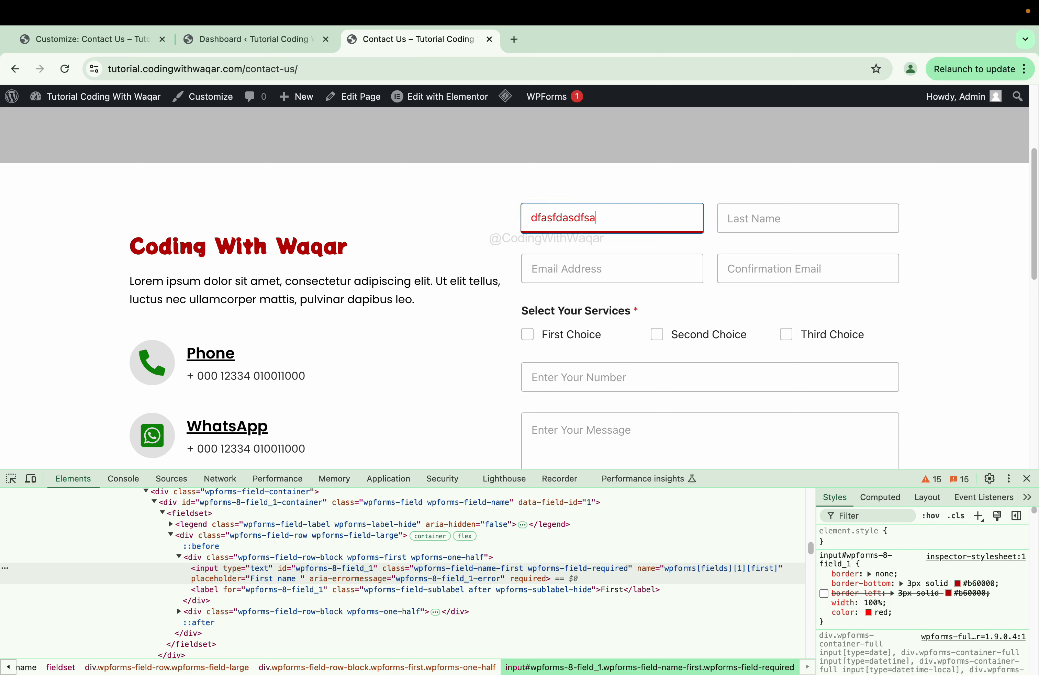
pyautogui.click(870, 613)
pyautogui.click(870, 614)
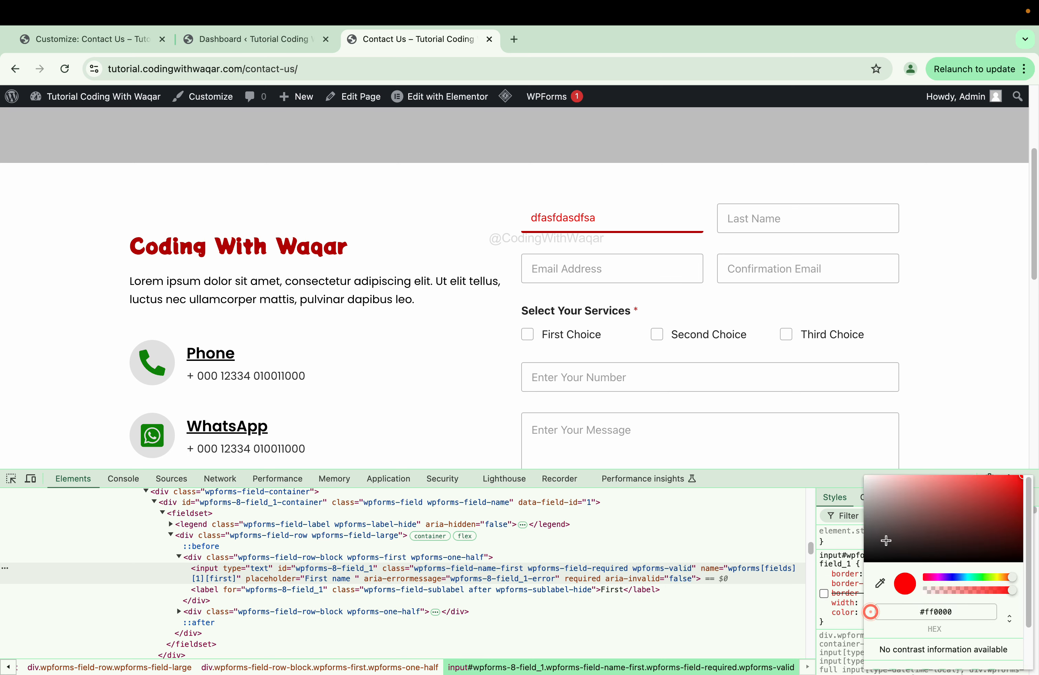
pyautogui.moveTo(886, 540); pyautogui.dragTo(835, 568)
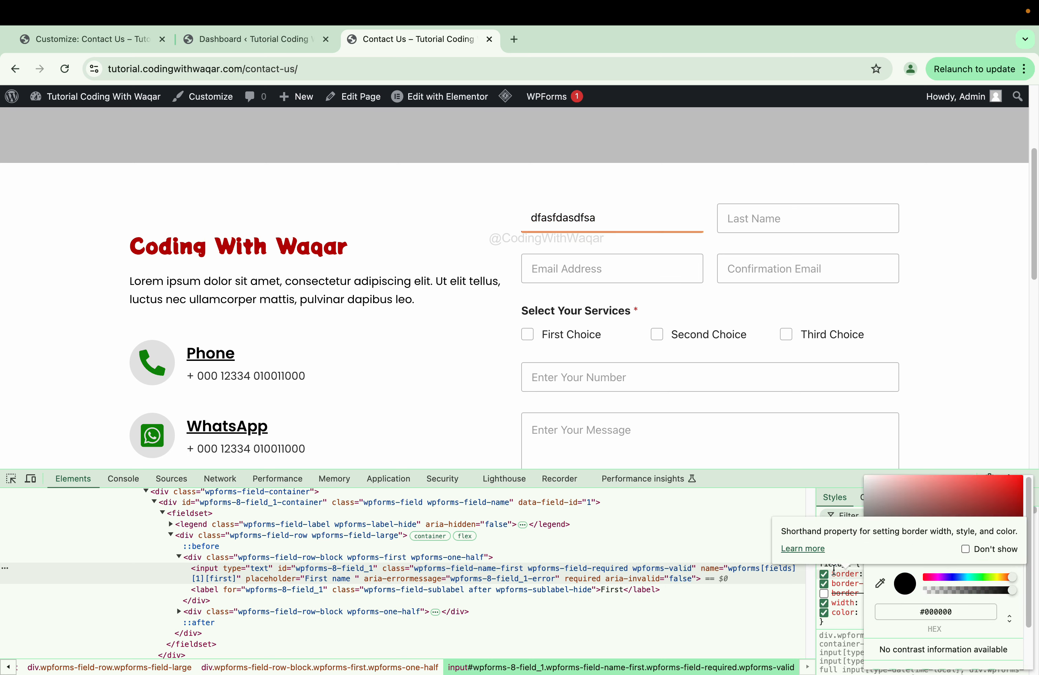
pyautogui.moveTo(877, 528); pyautogui.dragTo(876, 488)
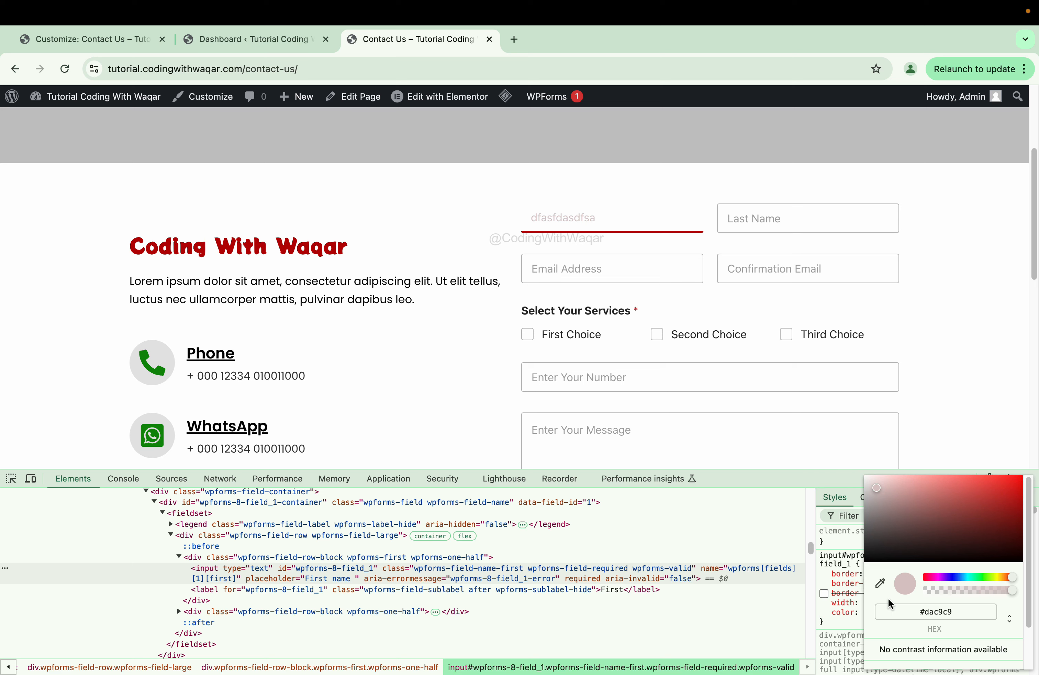
pyautogui.press('Escape')
# - Change the underline to grey #afafaf, disable color: red, and select the rule text
pyautogui.click(959, 585)
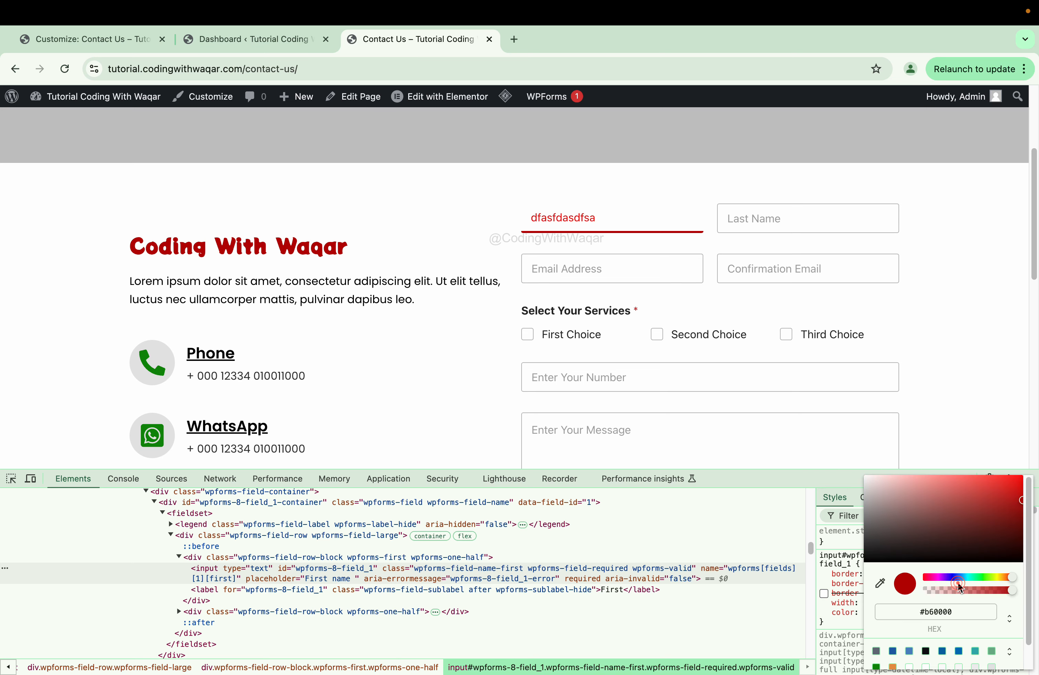
pyautogui.moveTo(956, 550); pyautogui.dragTo(820, 502)
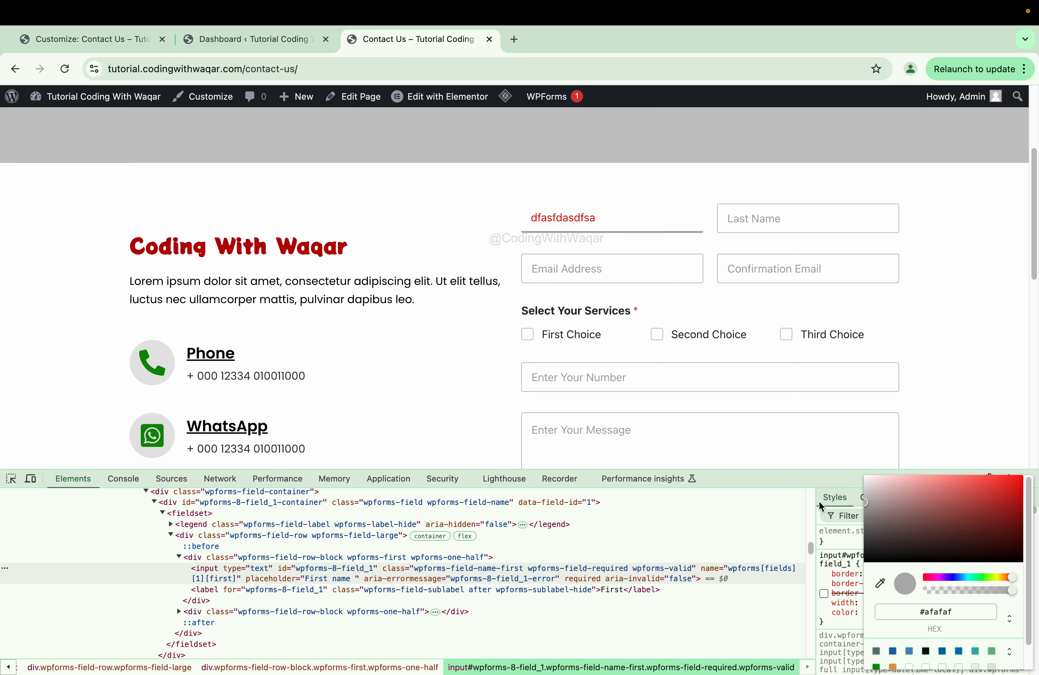
pyautogui.click(825, 604)
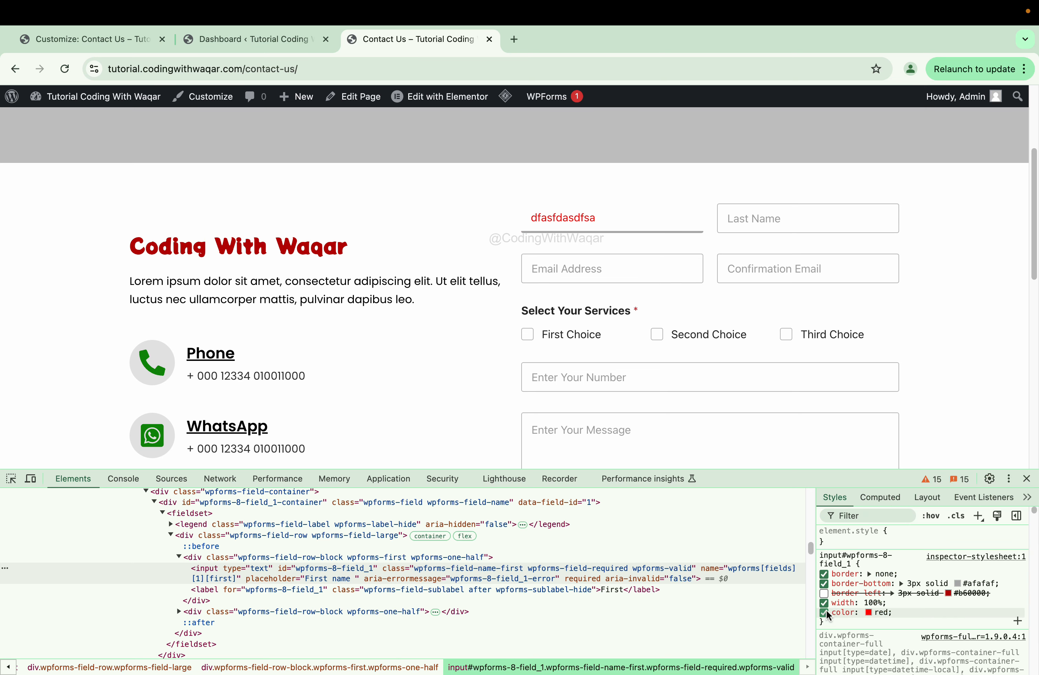
pyautogui.click(823, 612)
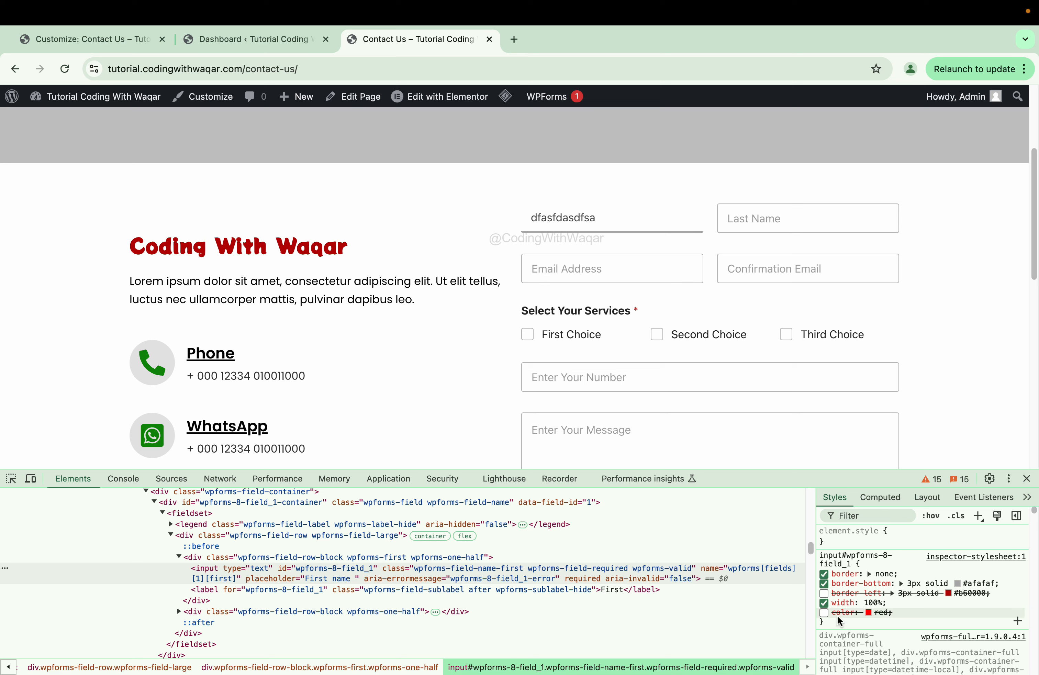
pyautogui.moveTo(837, 615); pyautogui.dragTo(865, 624)
pyautogui.click(821, 559)
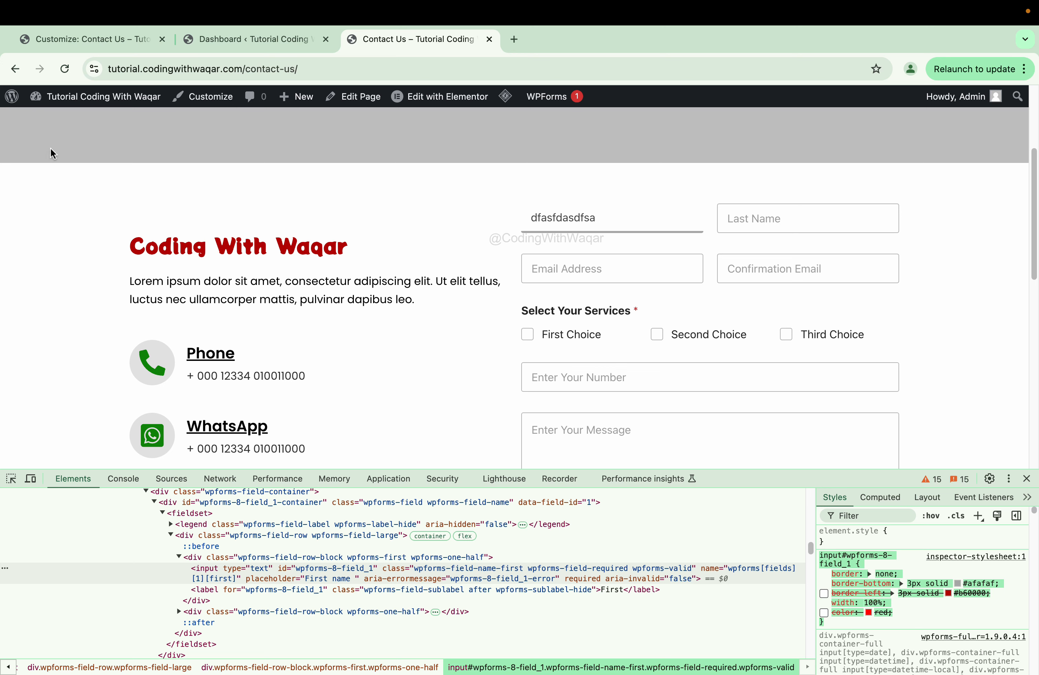
# - Paste the First name rule into Additional CSS, removing the commented color and border-left lines
pyautogui.click(86, 48)
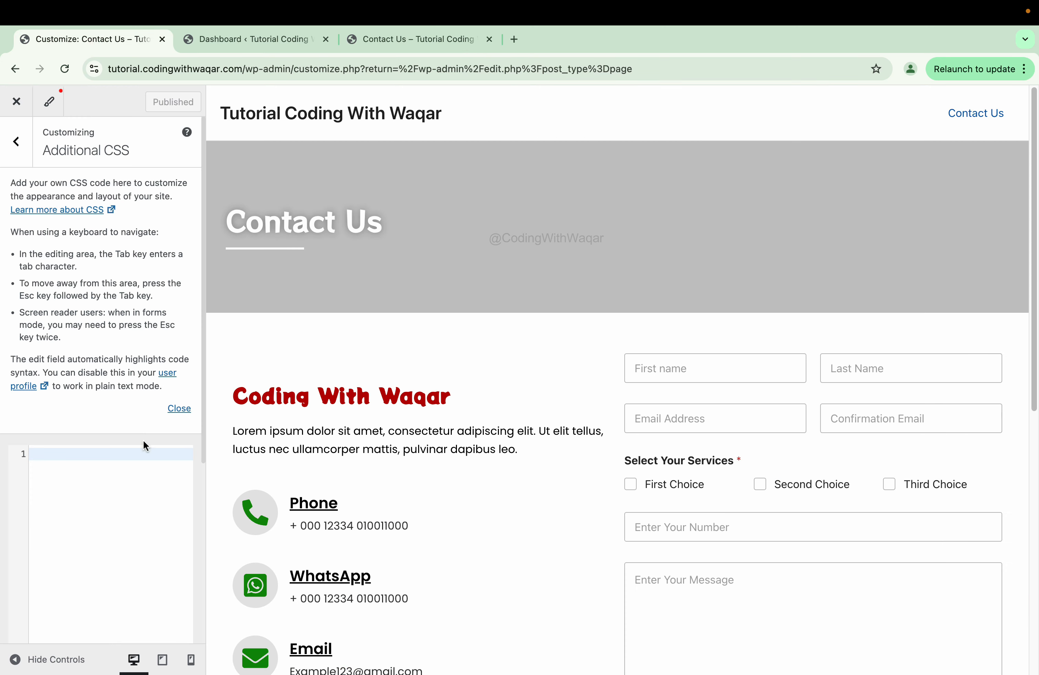
pyautogui.write('input#wpforms-8-field_1 {     border: none;     border-bottom: 3px solid #afafaf;     /* border-left: 3px solid #b60000; */     width: 100%;     /* color: red; */ }')
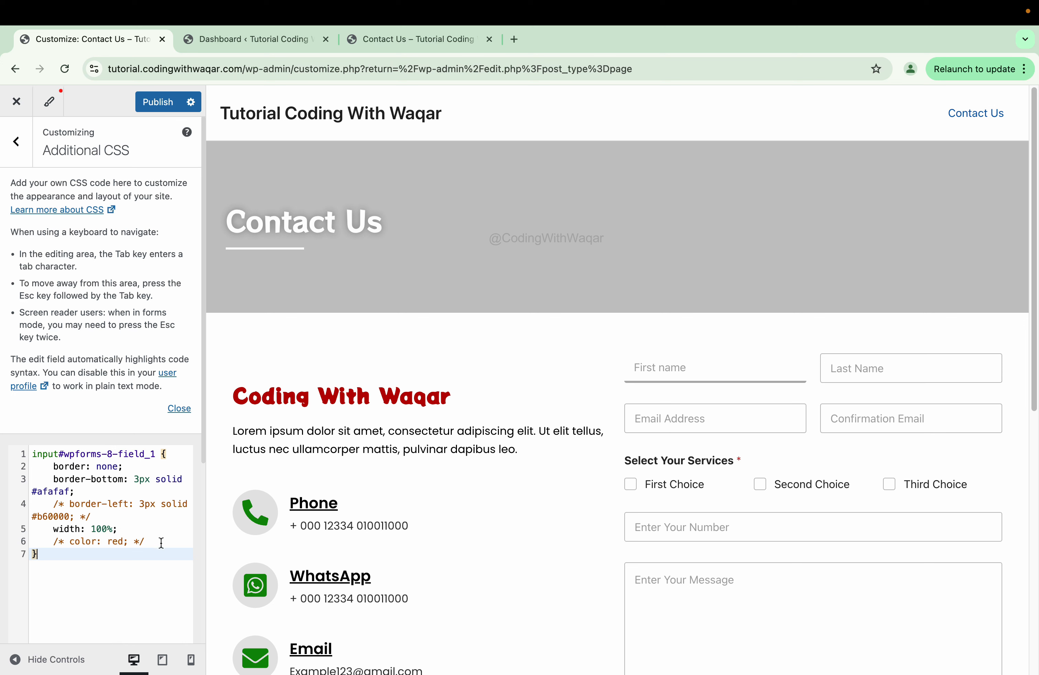
pyautogui.moveTo(161, 544); pyautogui.dragTo(4, 549)
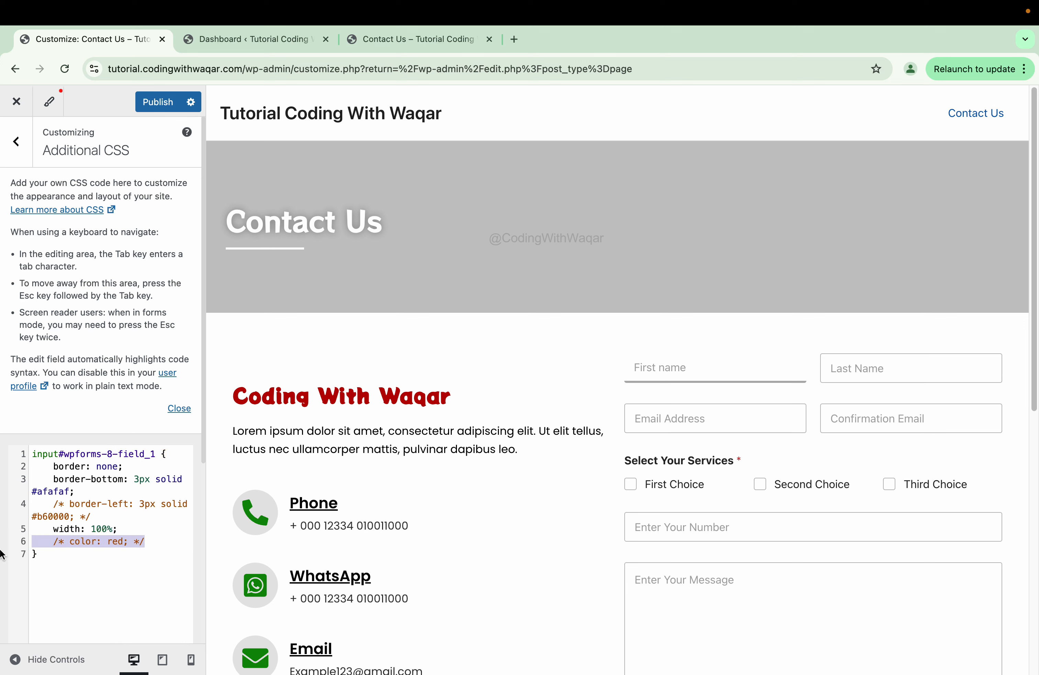
pyautogui.press('BackSpace')
pyautogui.press('BackSpace')
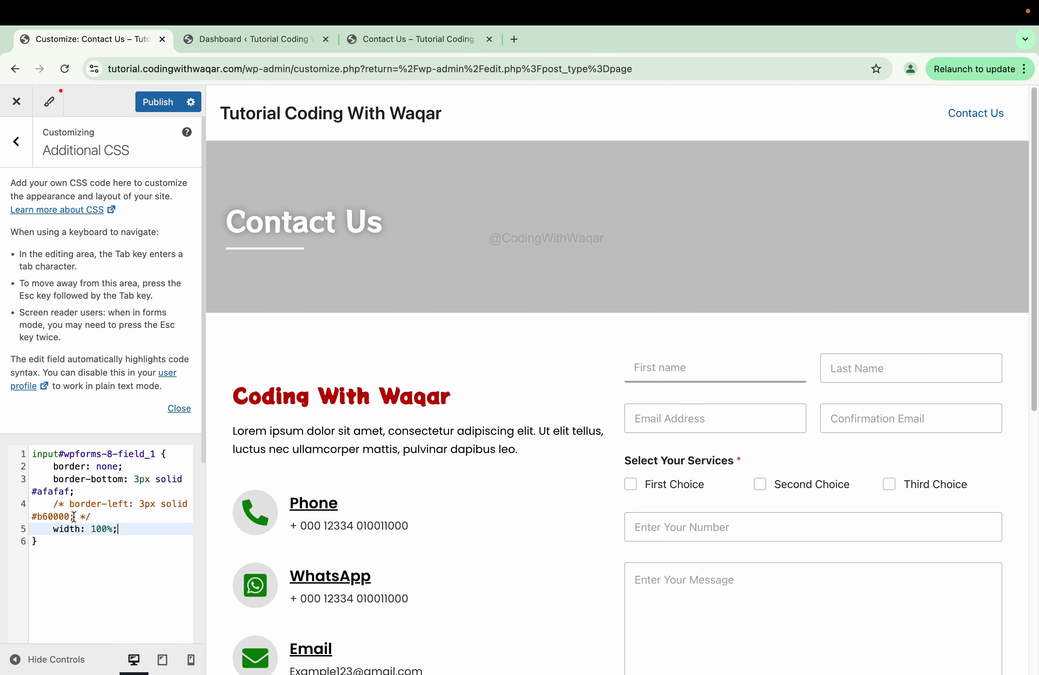
pyautogui.moveTo(112, 513); pyautogui.dragTo(3, 509)
pyautogui.press('BackSpace')
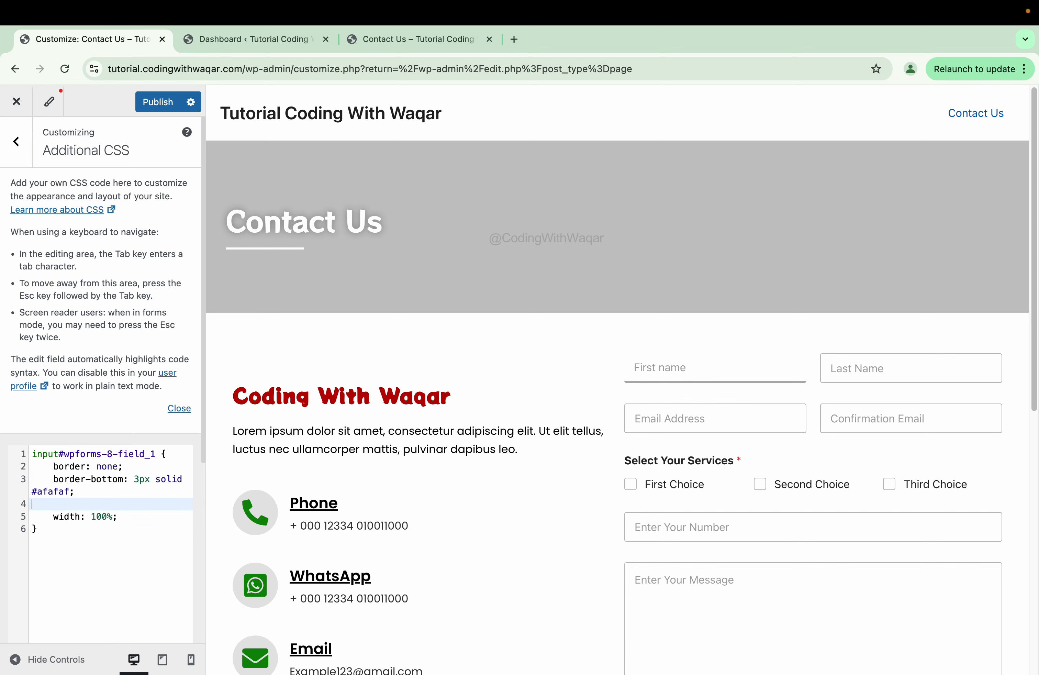
pyautogui.press('BackSpace')
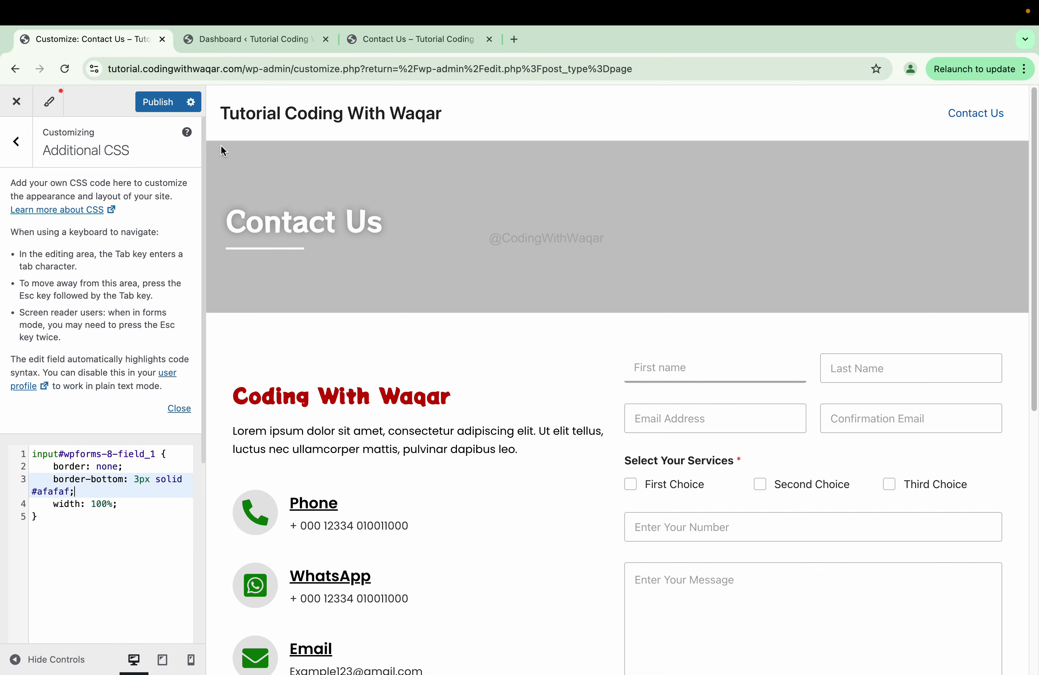
pyautogui.click(378, 40)
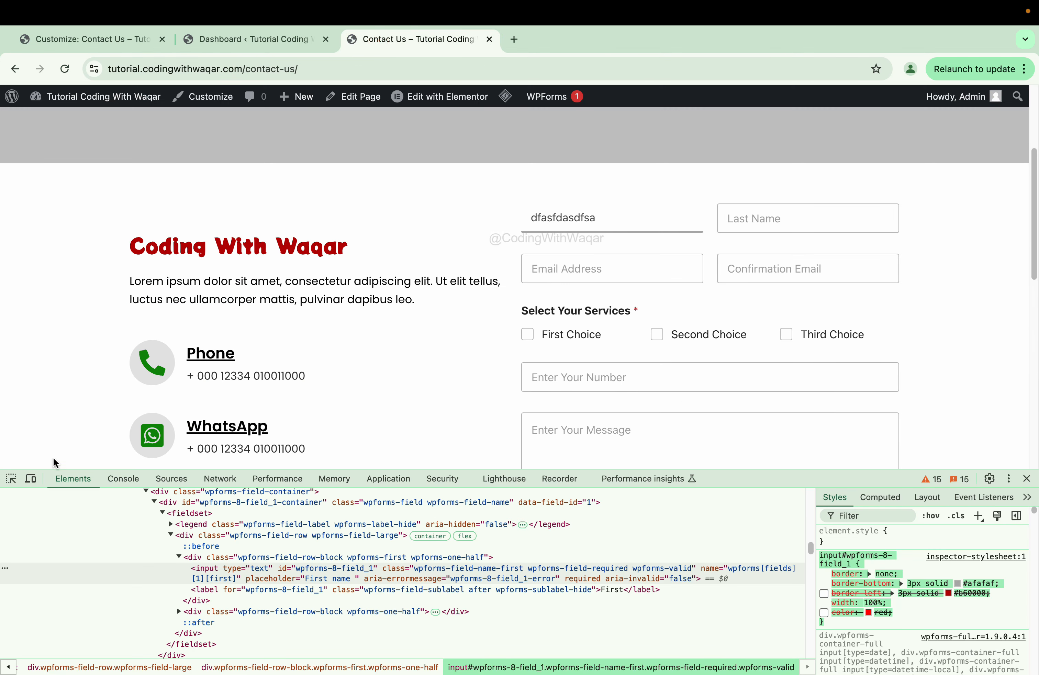
# - Take the Last Name input's selector from DevTools and append ',input#wpforms-8-field_1-last' to the Additional CSS rule
pyautogui.click(11, 479)
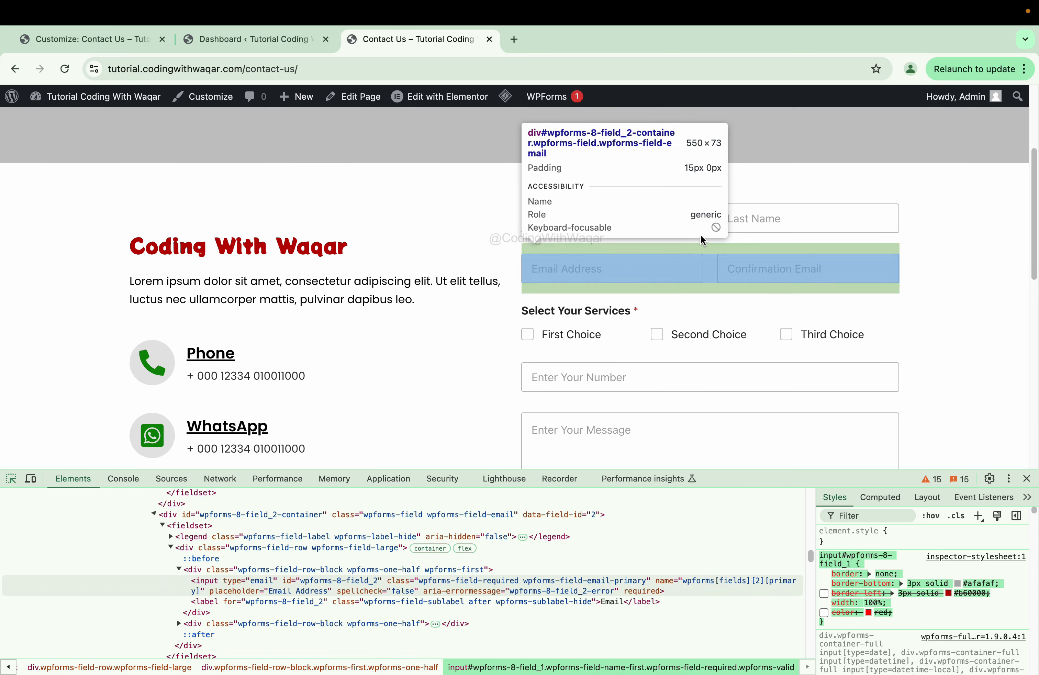
pyautogui.click(730, 229)
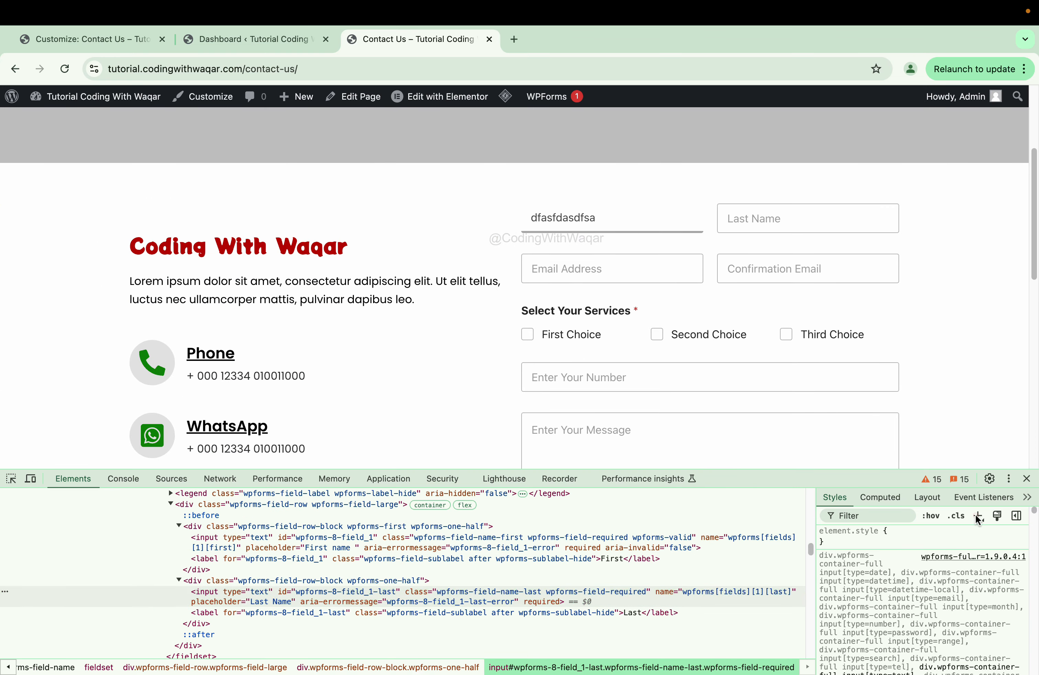
pyautogui.click(977, 515)
pyautogui.press('super+c')
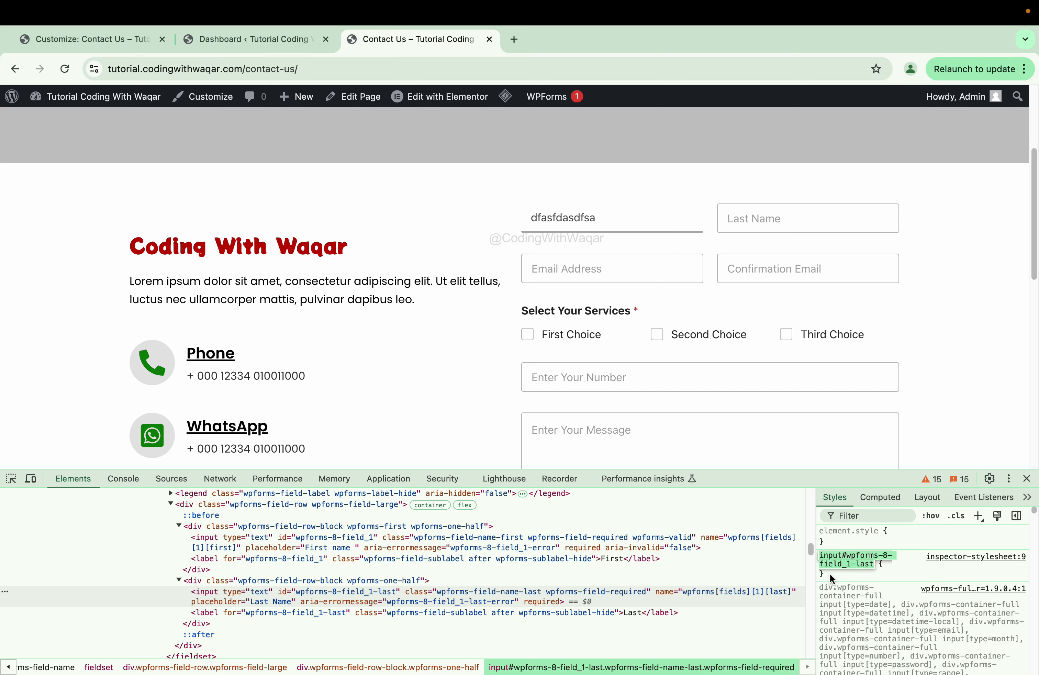
pyautogui.click(95, 38)
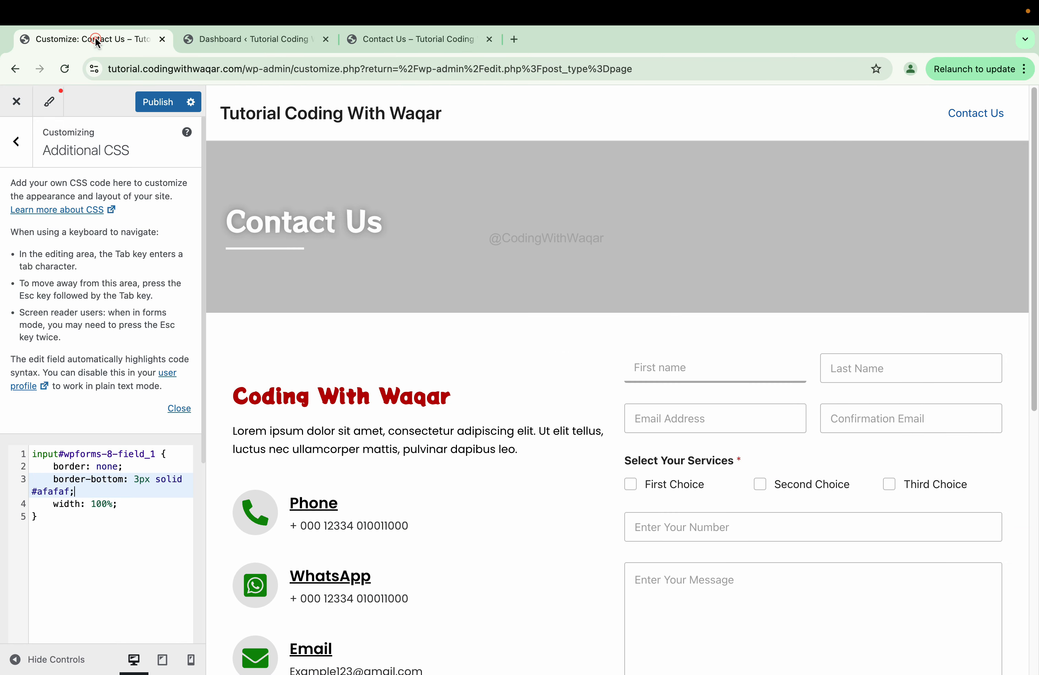
pyautogui.click(155, 456)
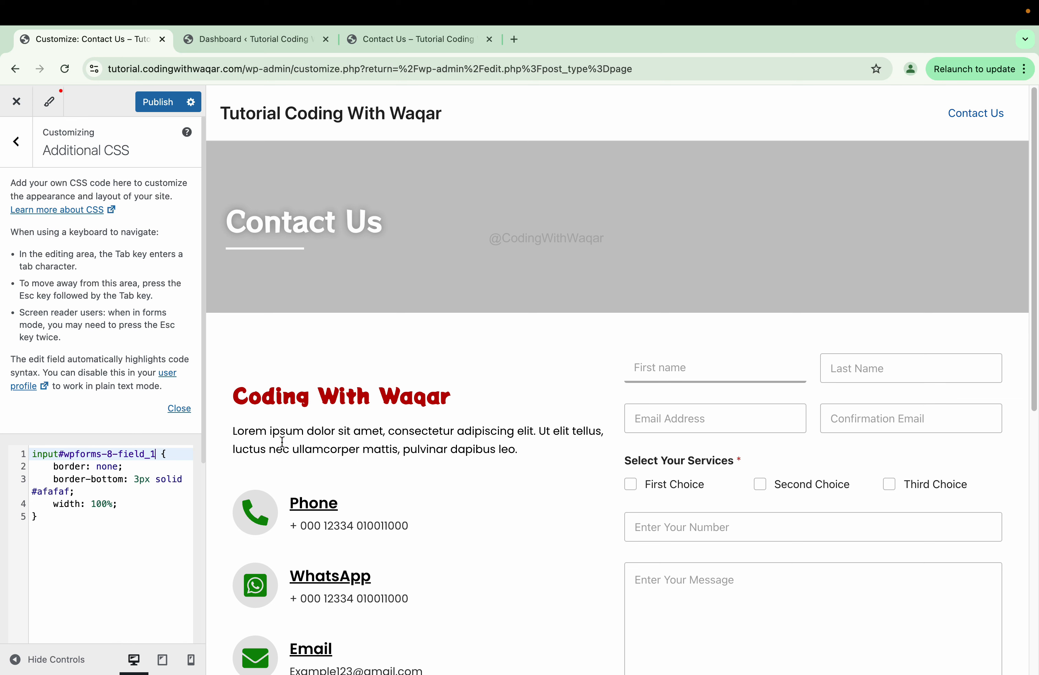
pyautogui.write(',')
pyautogui.press('super+v')
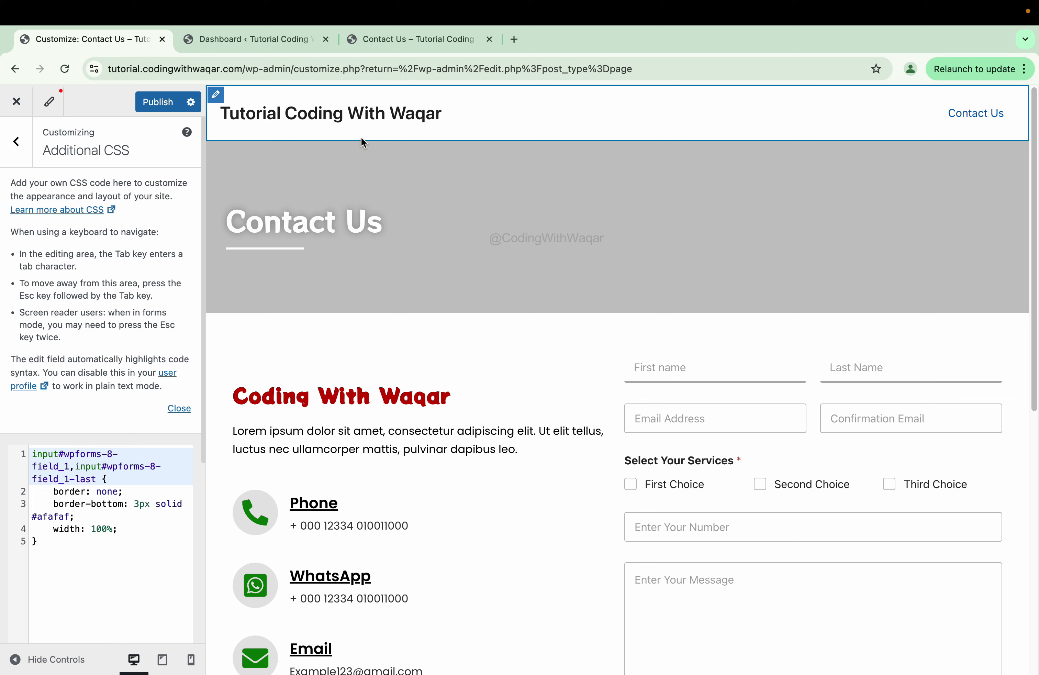
# - Inspect the Enter Your Number input in DevTools to get its selector
pyautogui.click(411, 39)
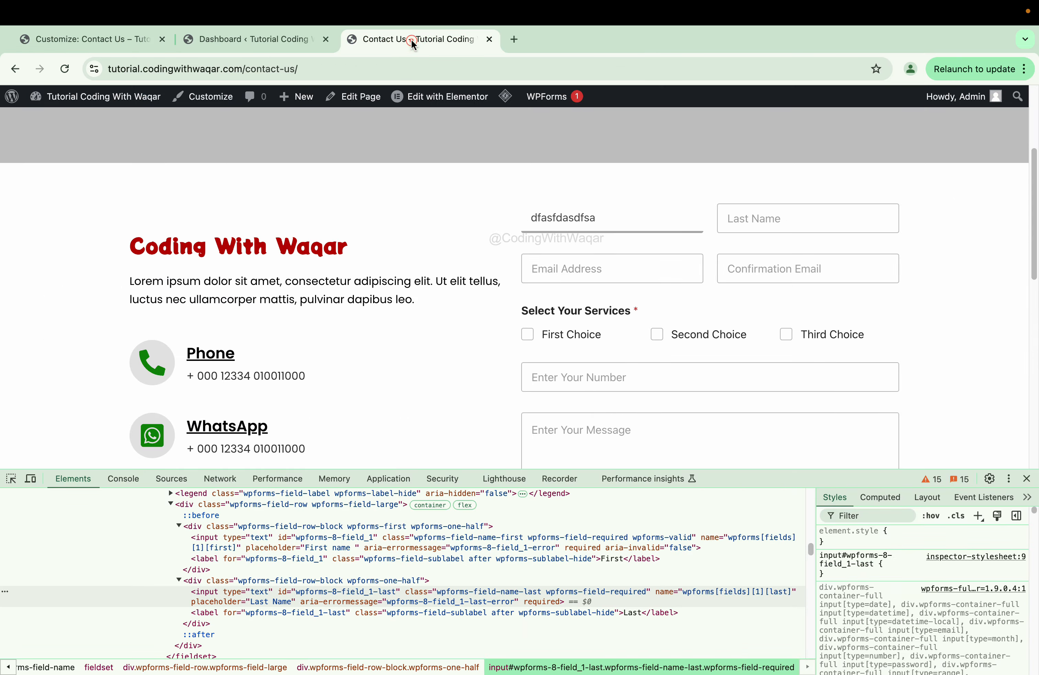
pyautogui.click(11, 479)
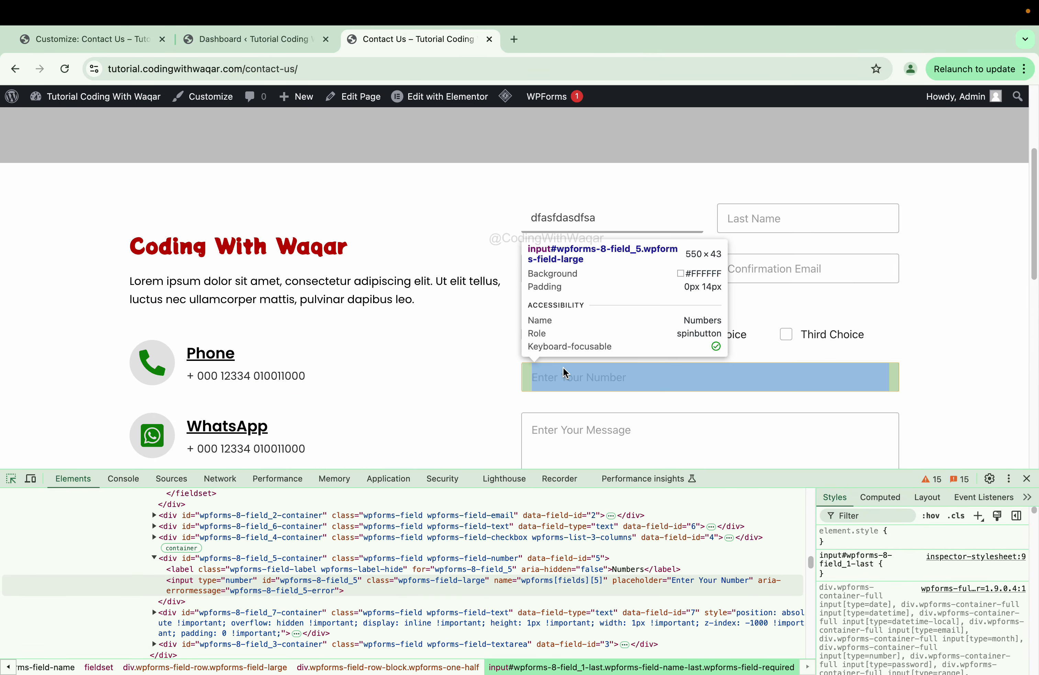
pyautogui.click(565, 373)
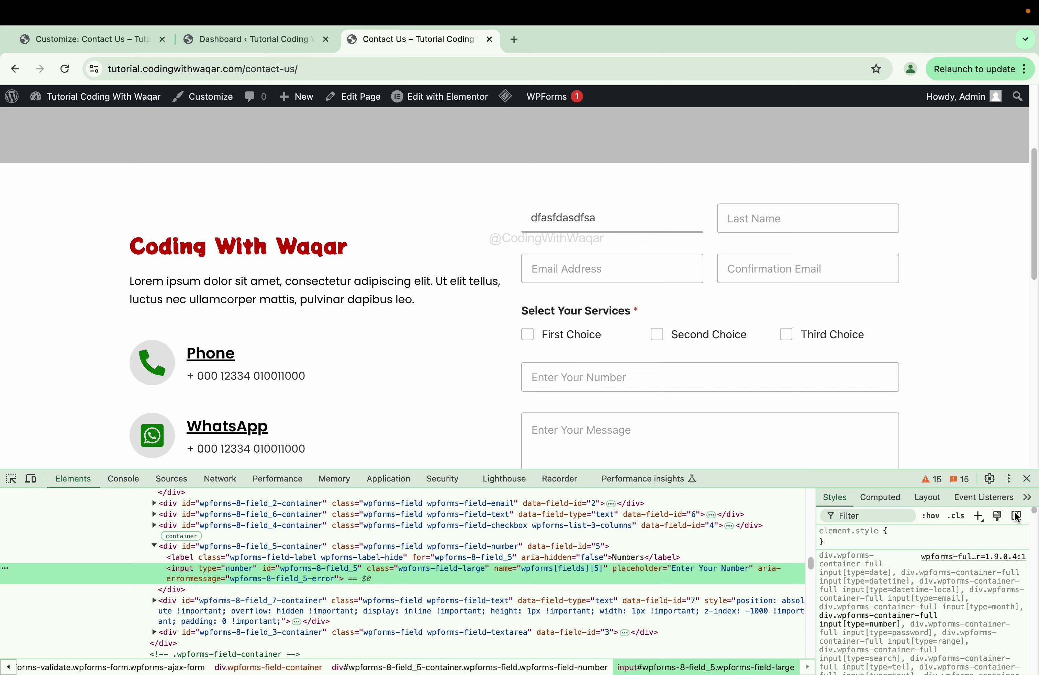
pyautogui.click(979, 516)
pyautogui.press('super+c')
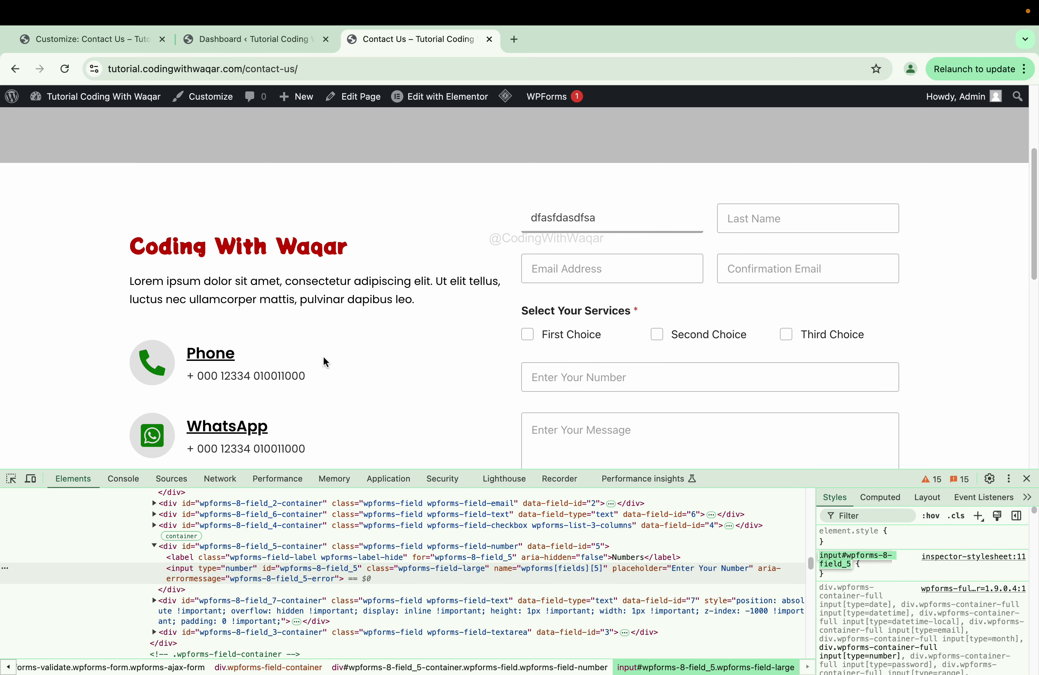
# - Append ',input#wpforms-8-field_5' to the Additional CSS rule and return to the live Contact Us page
pyautogui.click(63, 41)
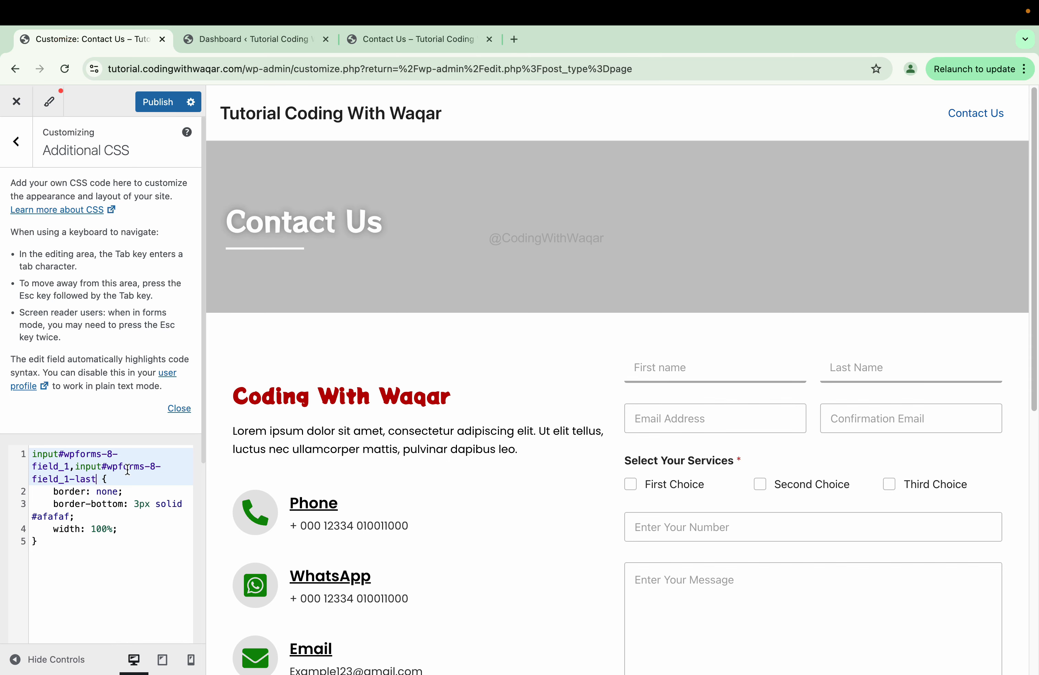
pyautogui.click(94, 482)
pyautogui.write(',')
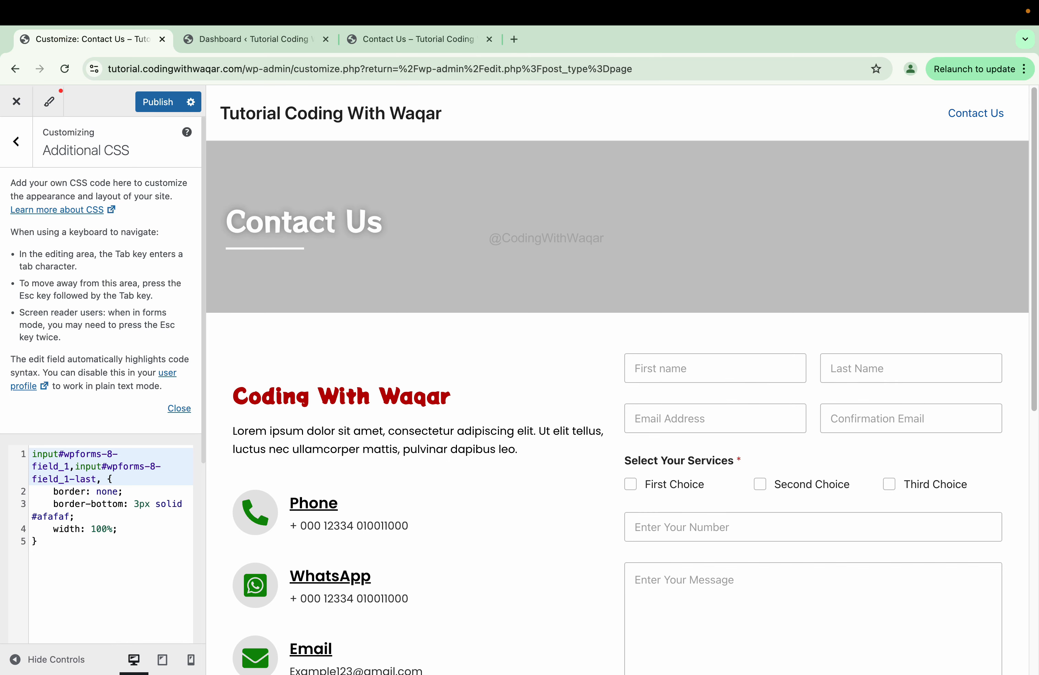
pyautogui.press('super+v')
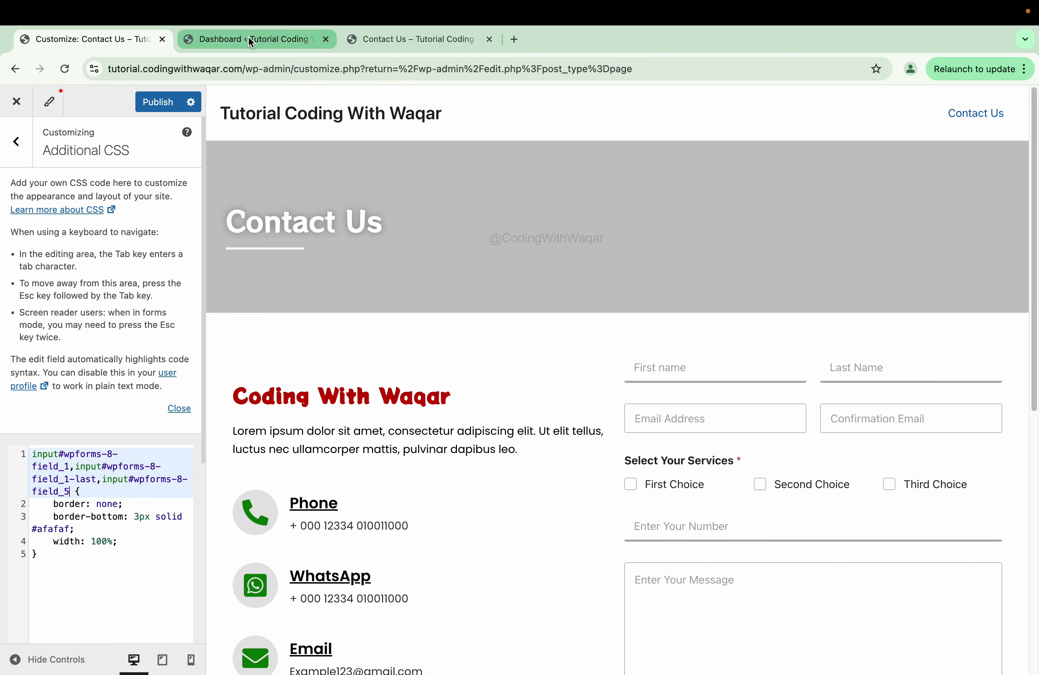
pyautogui.click(248, 38)
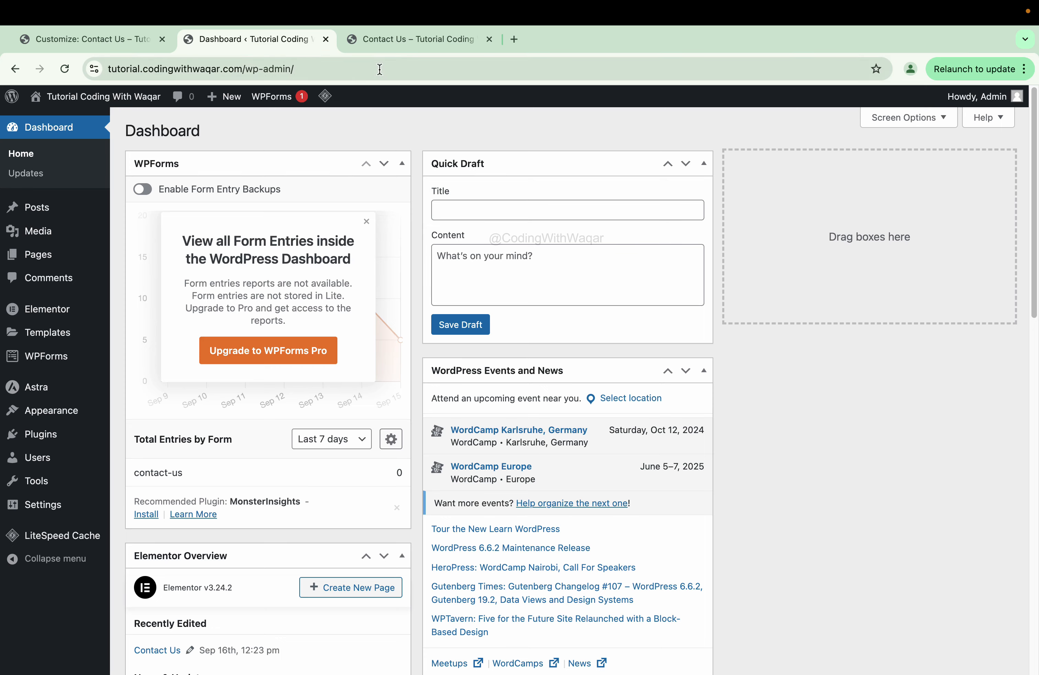
pyautogui.click(379, 42)
# - Add the message box selector 'textarea#wpforms-8-field_3' to the Additional CSS underline rule
pyautogui.scroll(-1, 61, 455)
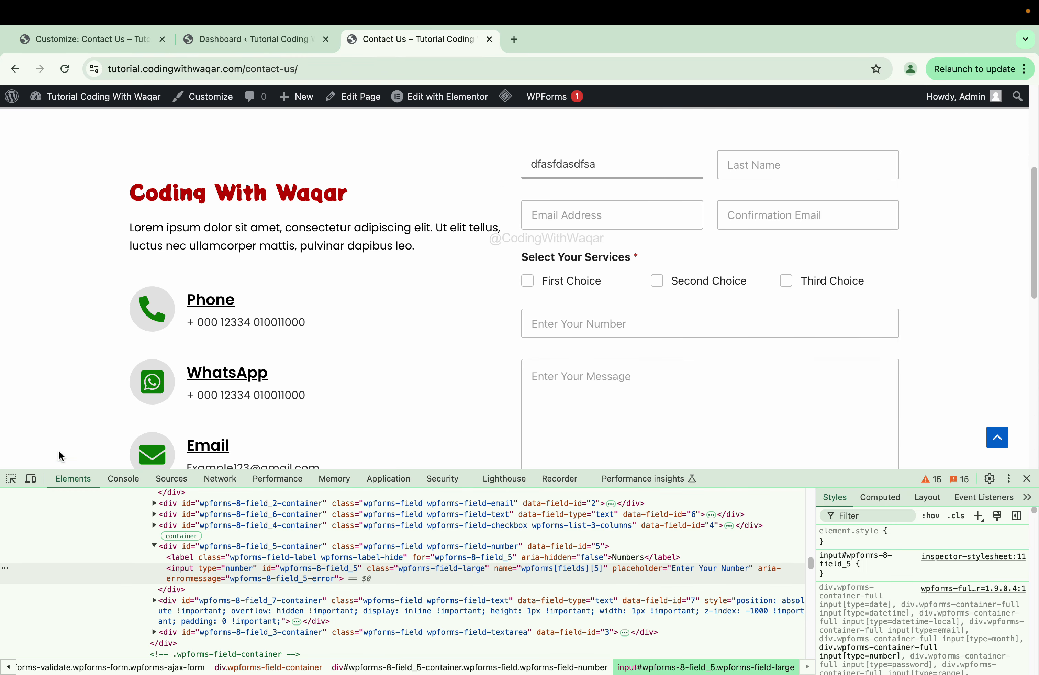
pyautogui.click(11, 478)
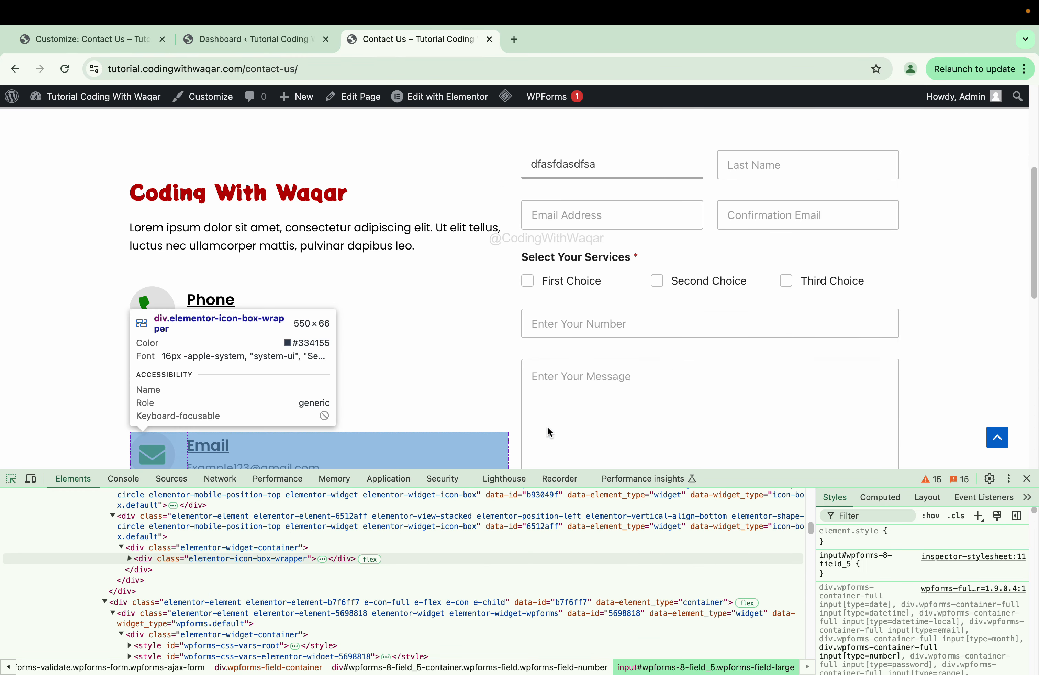
pyautogui.click(698, 411)
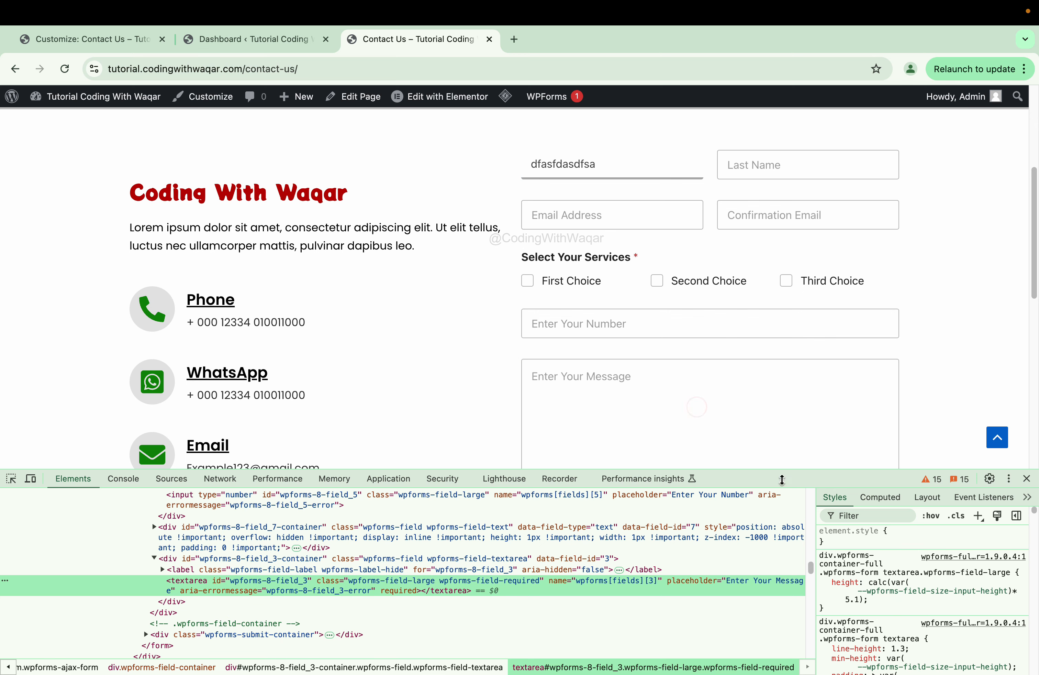
pyautogui.click(978, 516)
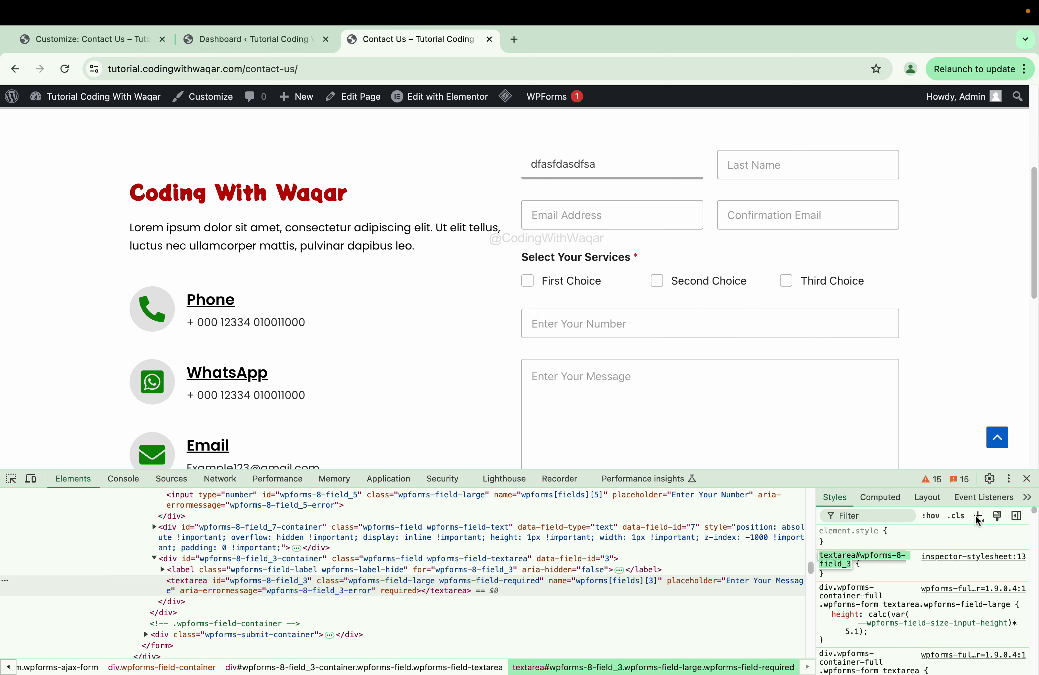
pyautogui.click(104, 44)
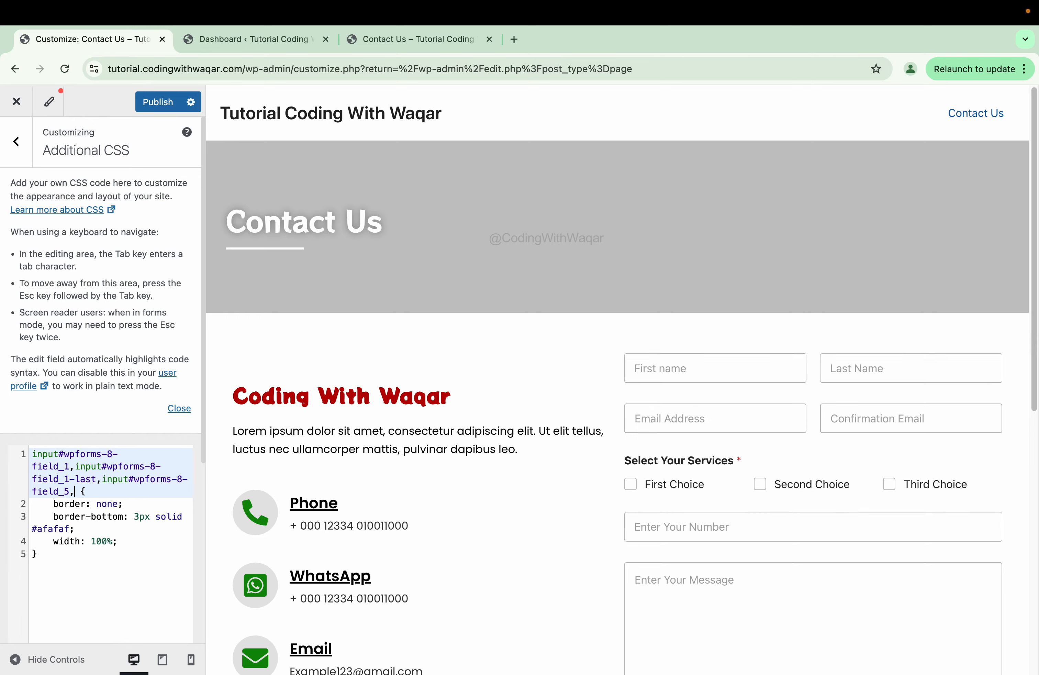
pyautogui.write(',textarea#wpforms-8-field_3')
# - Add the Email Address selector 'input#wpforms-8-field_2' to the same underline rule
pyautogui.scroll(-8, 716, 532)
pyautogui.scroll(2, 716, 532)
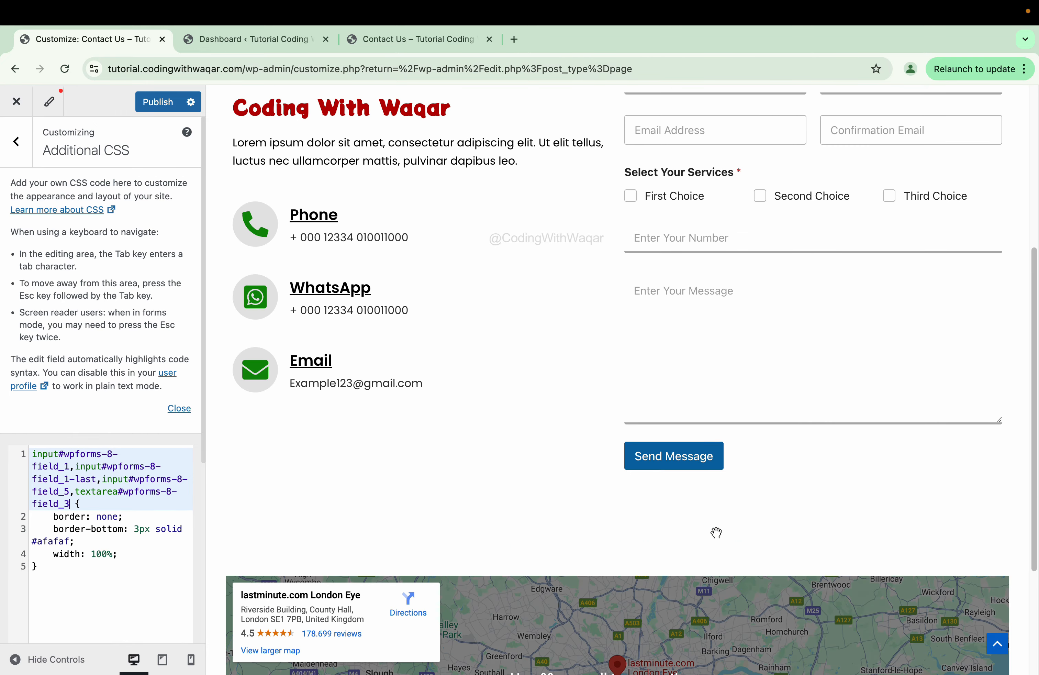
pyautogui.scroll(1, 716, 533)
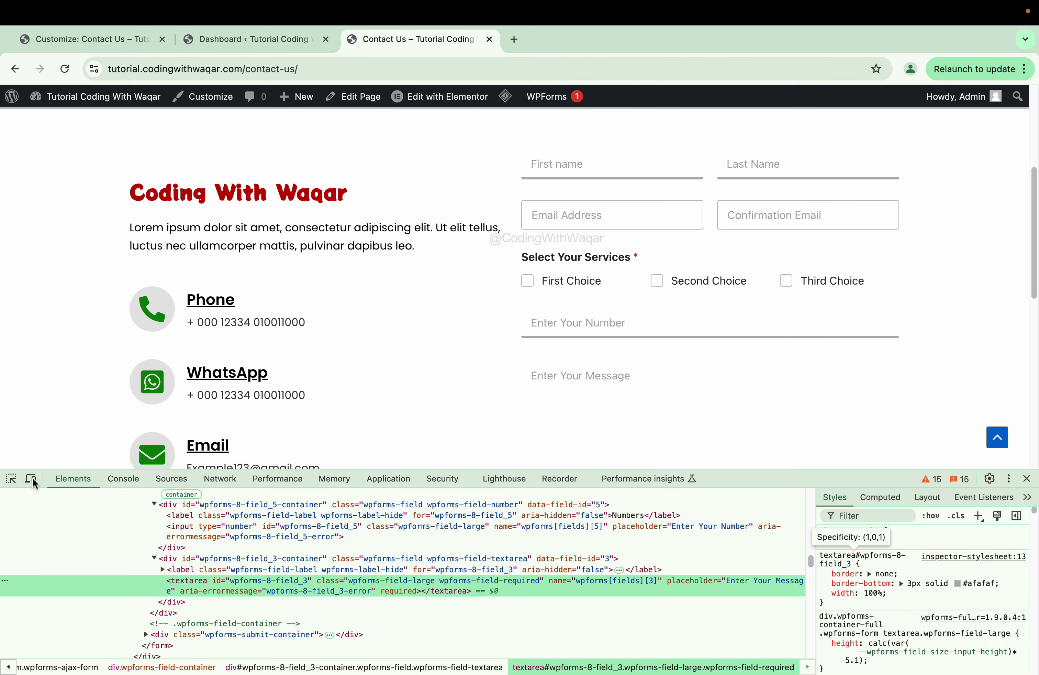
pyautogui.click(11, 478)
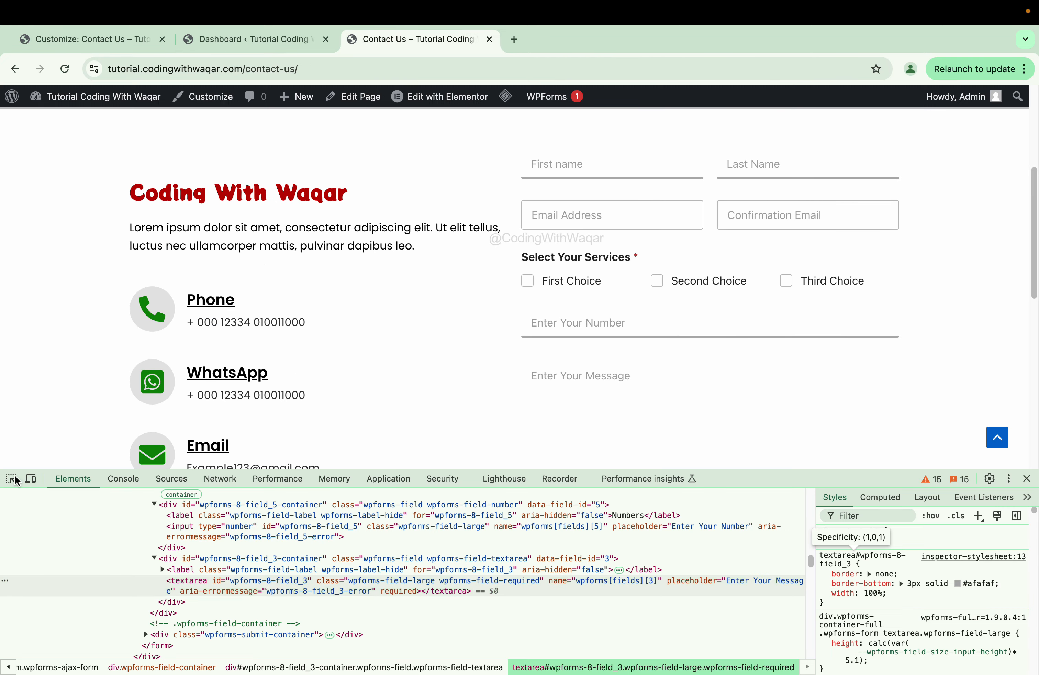
pyautogui.click(687, 231)
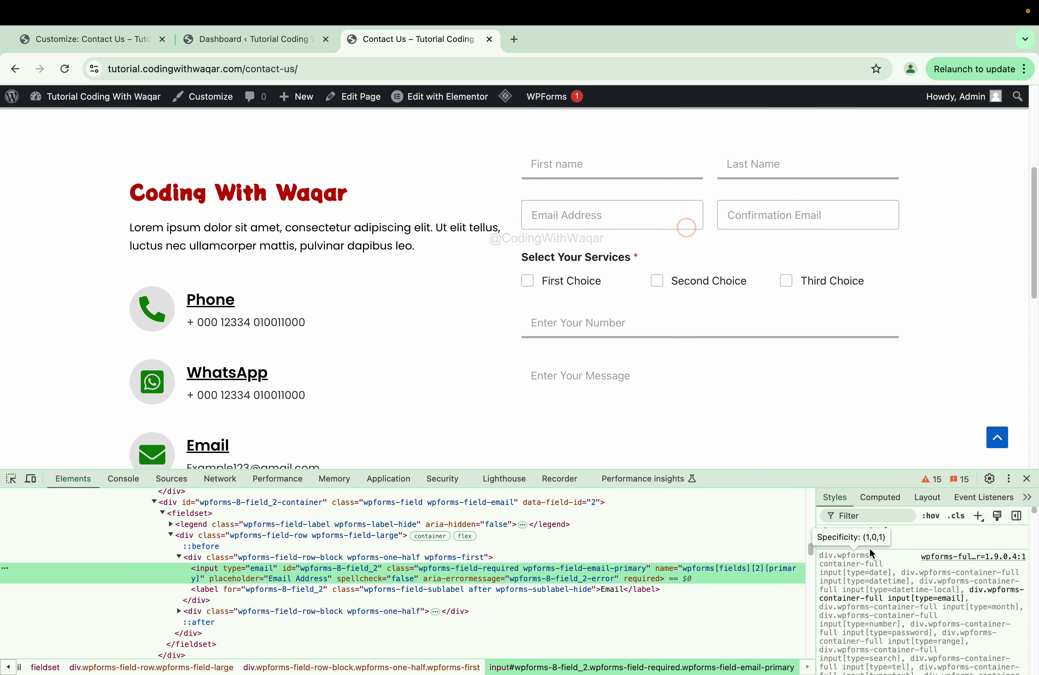
pyautogui.click(980, 516)
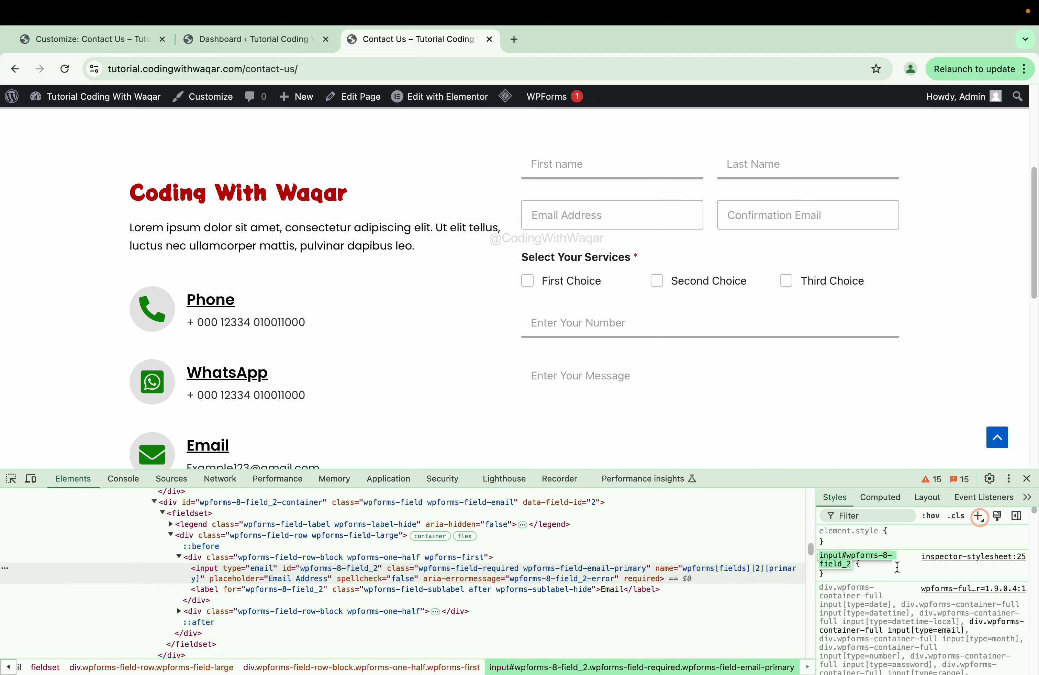
pyautogui.click(83, 47)
pyautogui.click(70, 503)
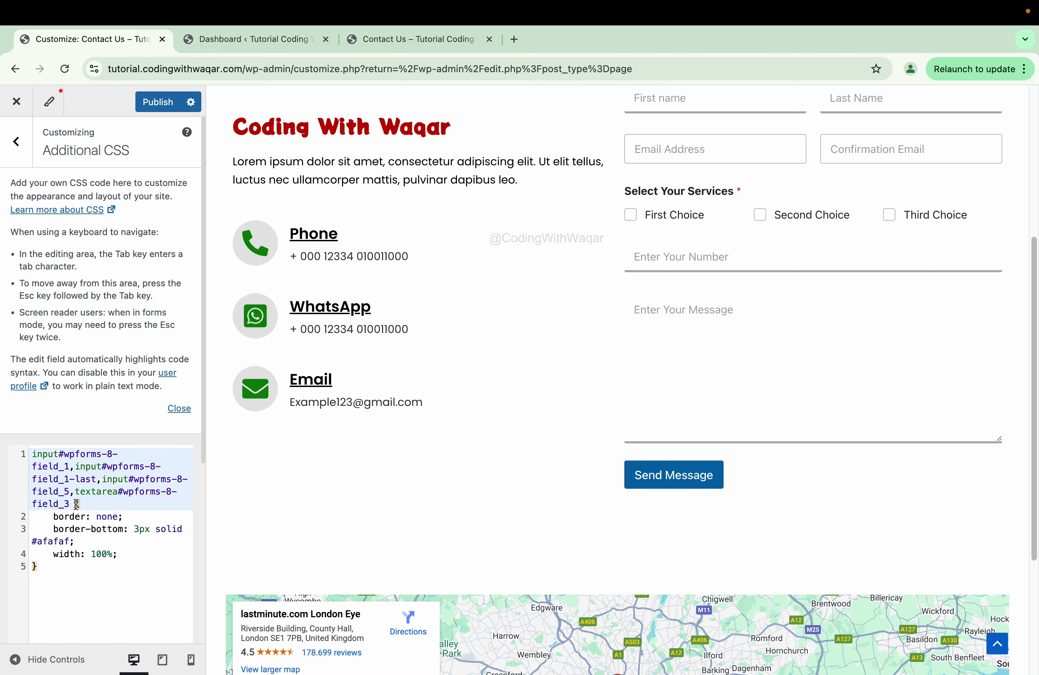
pyautogui.write(',input#wpforms-8-field_2')
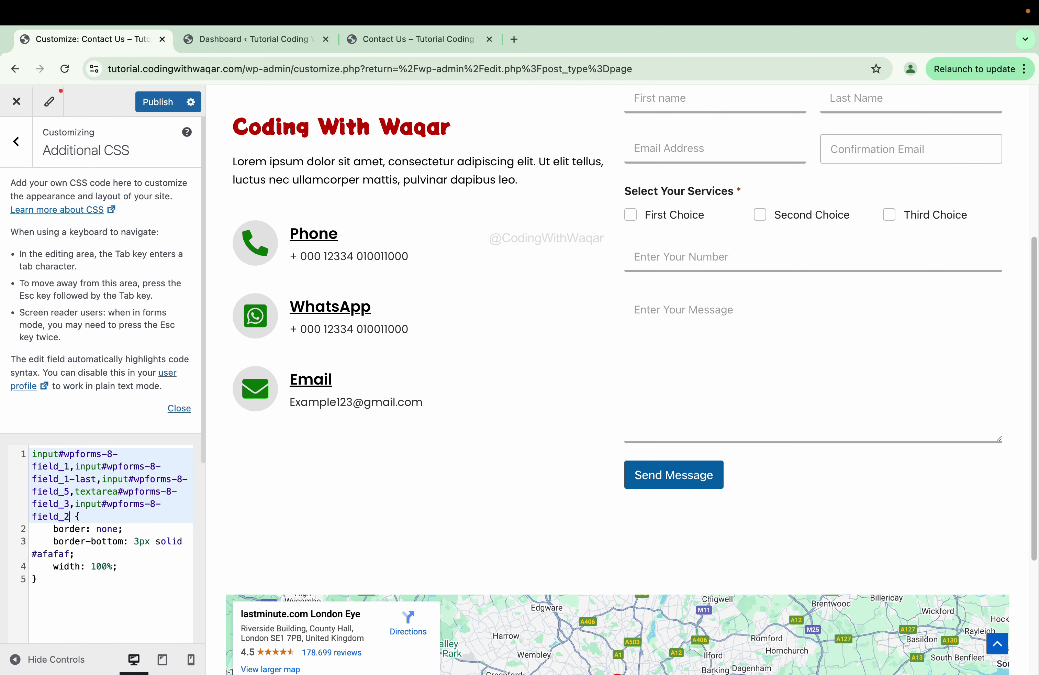
# - Append the Confirmation Email selector ',input#wpforms-8-field_2-secondary' to the rule, then view the Contact Us page
pyautogui.click(366, 46)
pyautogui.click(9, 479)
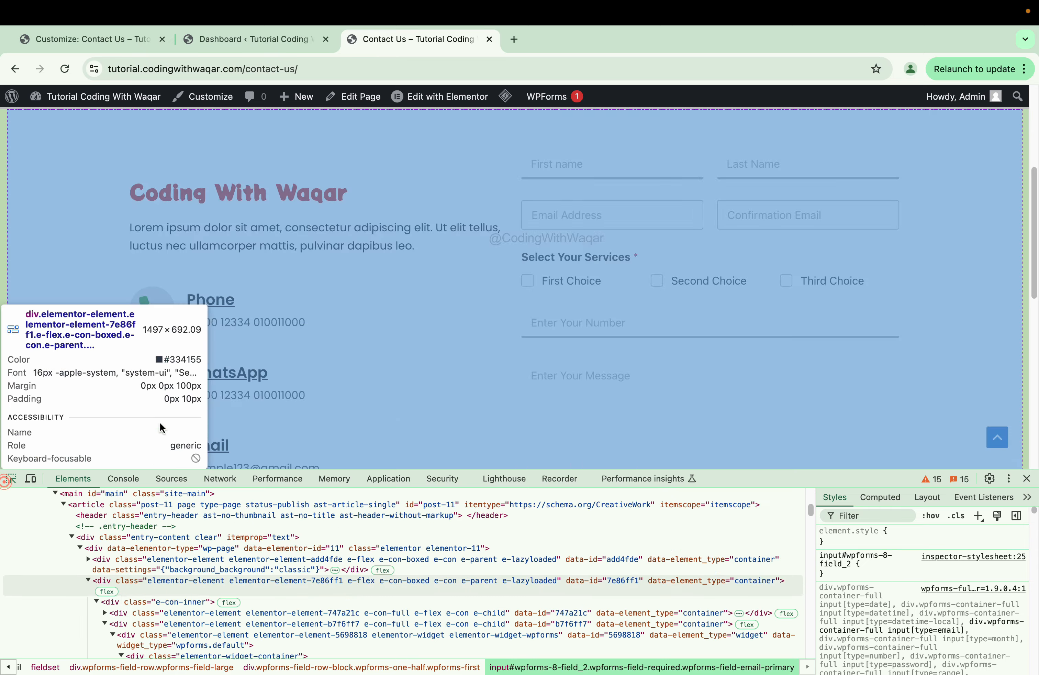
pyautogui.click(762, 228)
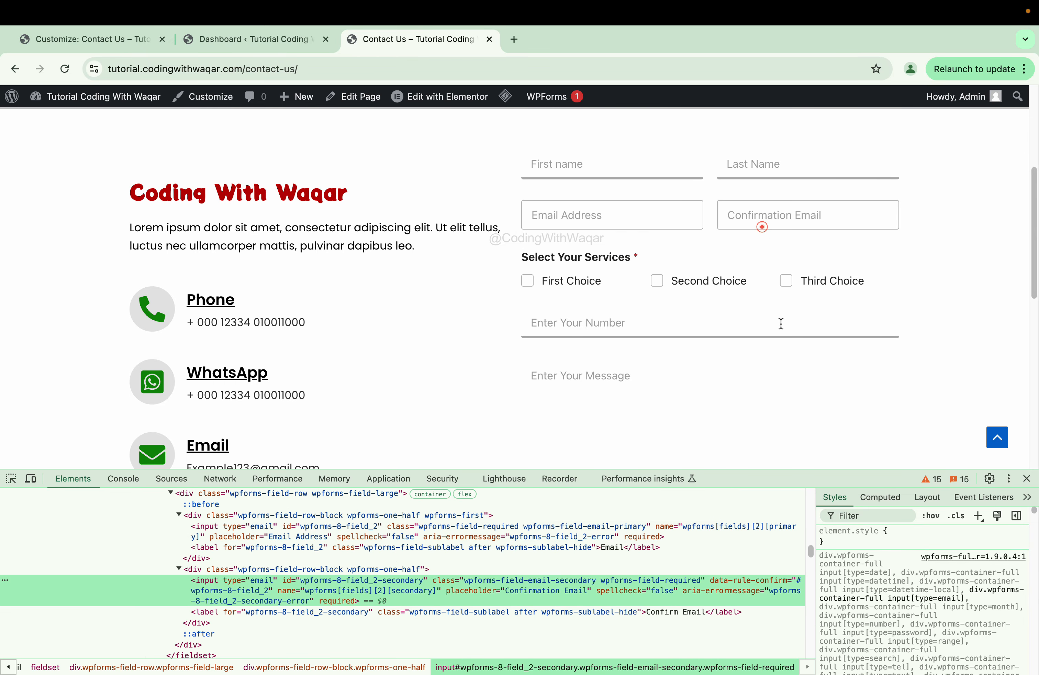
pyautogui.click(977, 511)
pyautogui.press('super+c')
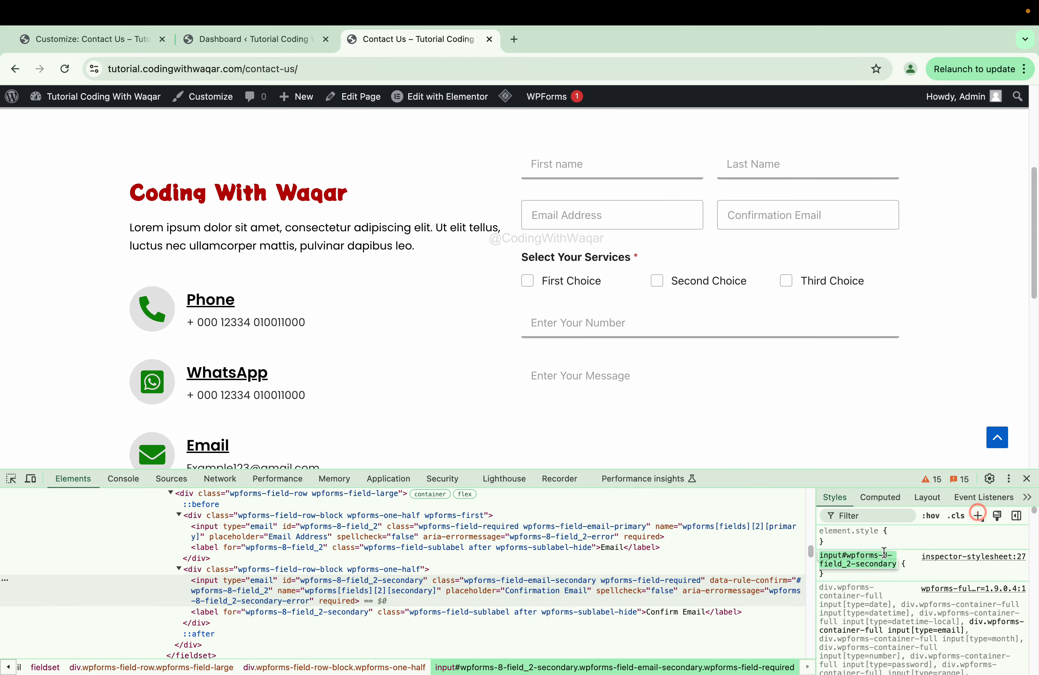
pyautogui.click(90, 43)
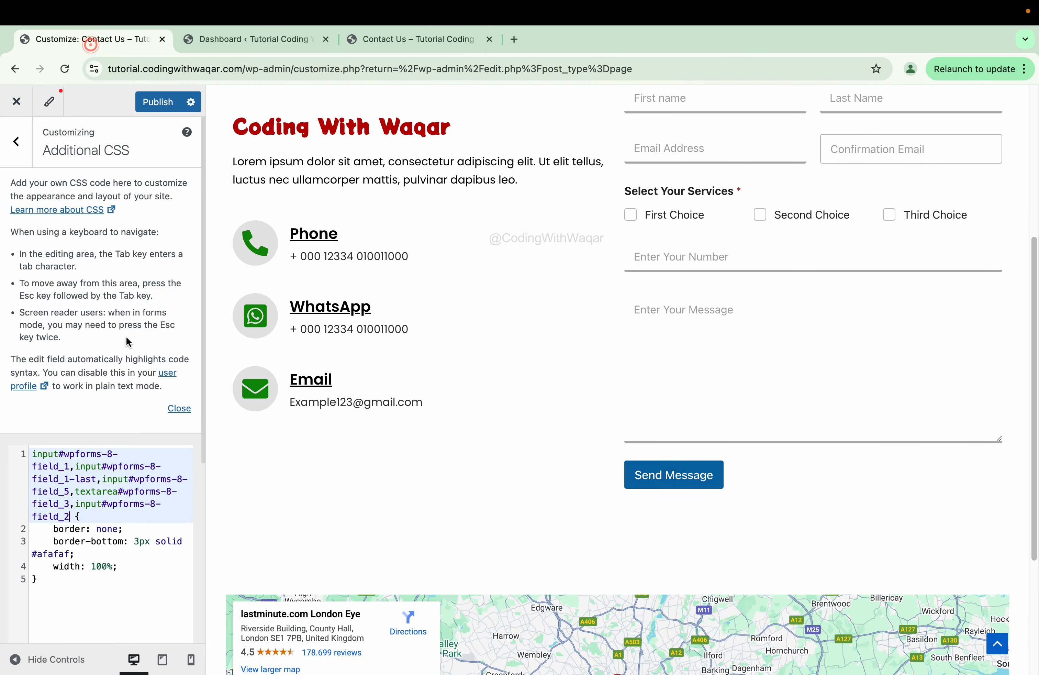
pyautogui.write(',')
pyautogui.press('super+v')
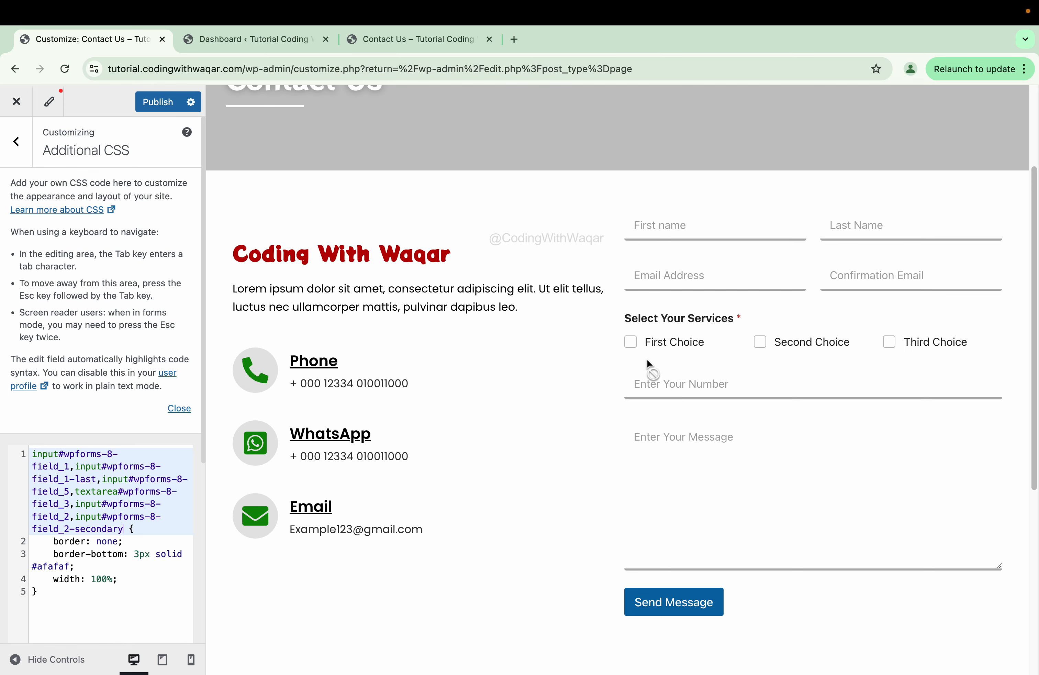
pyautogui.click(395, 46)
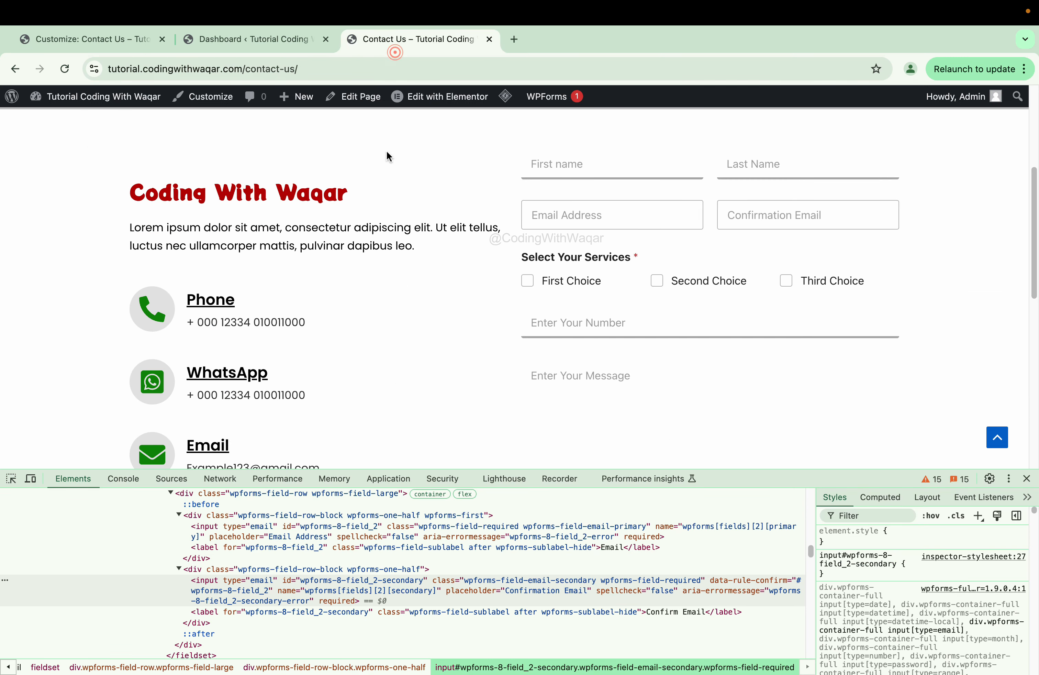
# - Add a DevTools style rule giving the Select Your Services label 'color: green !important'
pyautogui.click(11, 478)
pyautogui.click(549, 263)
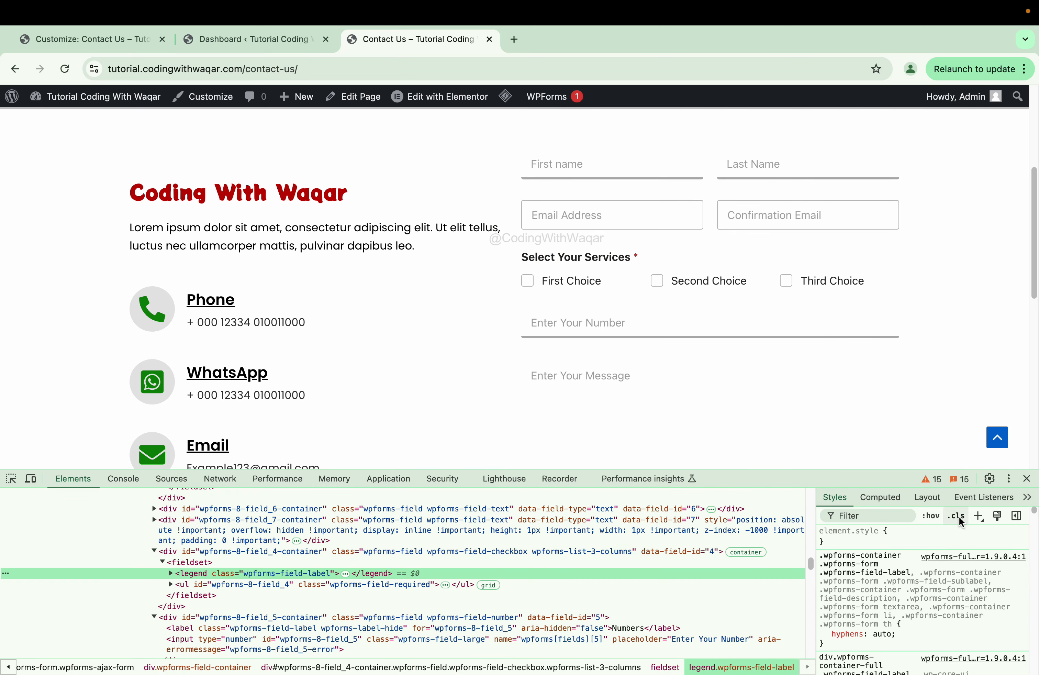
pyautogui.click(977, 516)
pyautogui.click(908, 569)
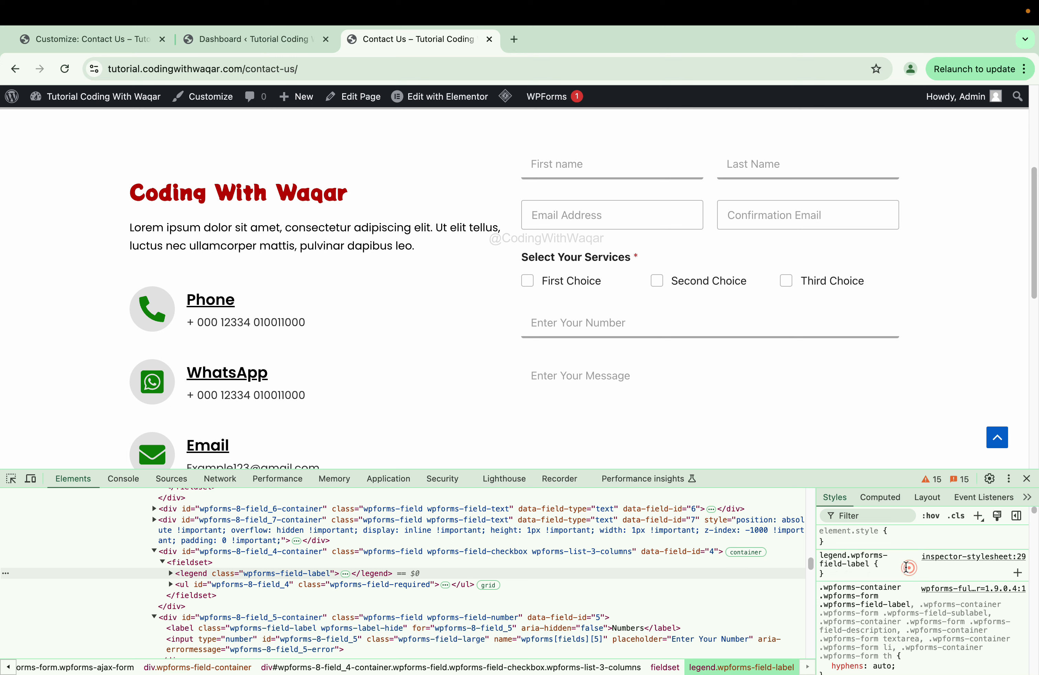
pyautogui.write('colo')
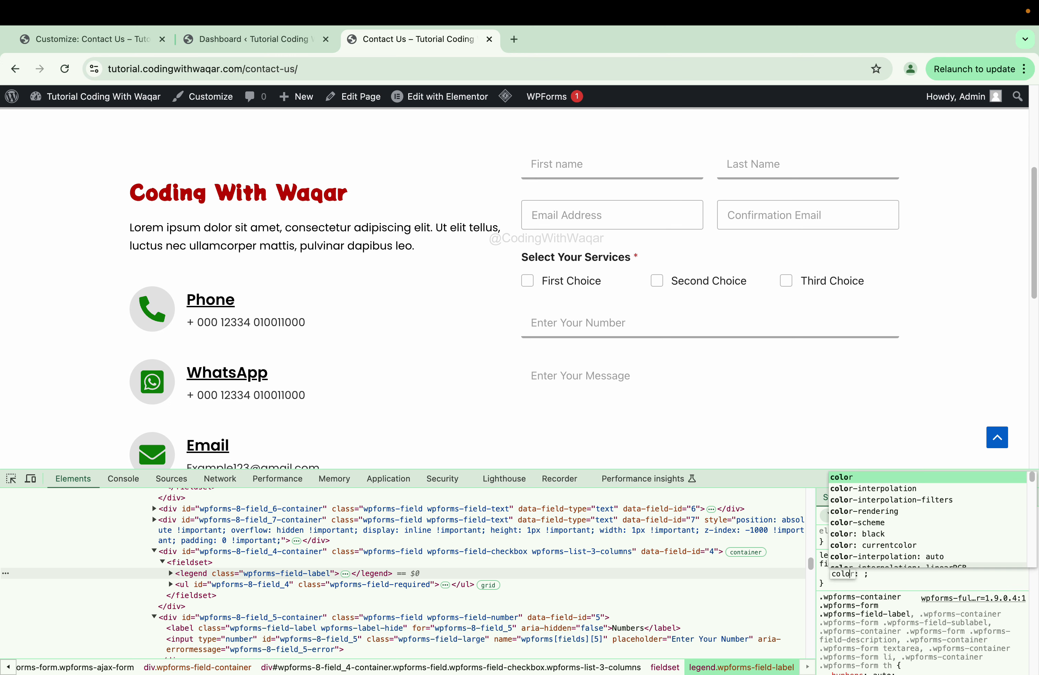
pyautogui.press('Tab')
pyautogui.write('gree')
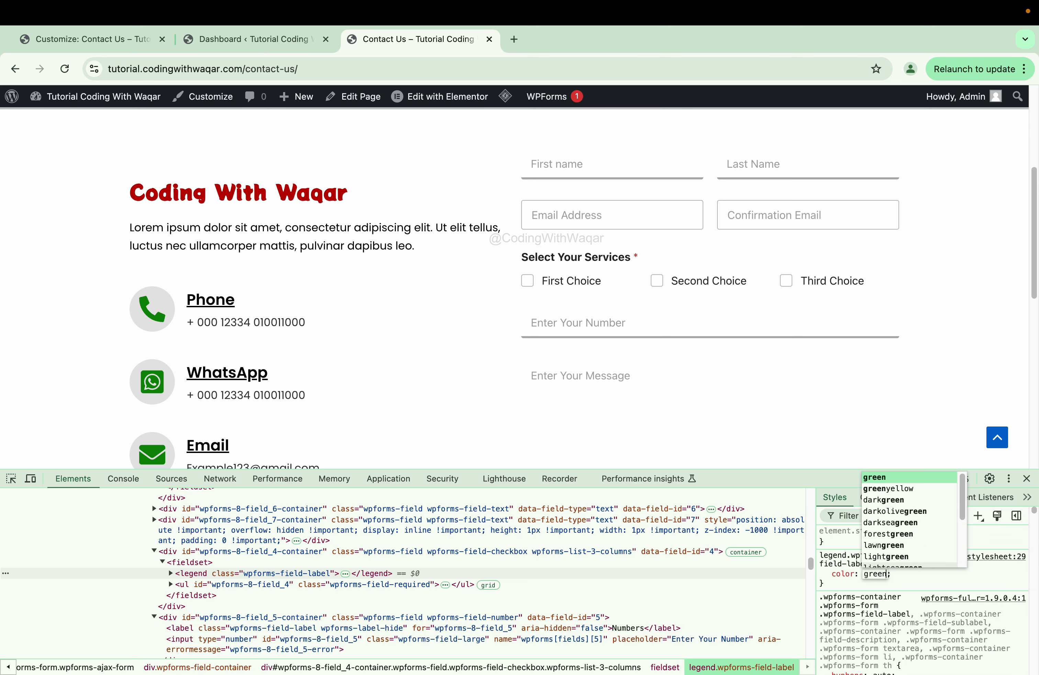
pyautogui.press('Tab')
pyautogui.click(894, 574)
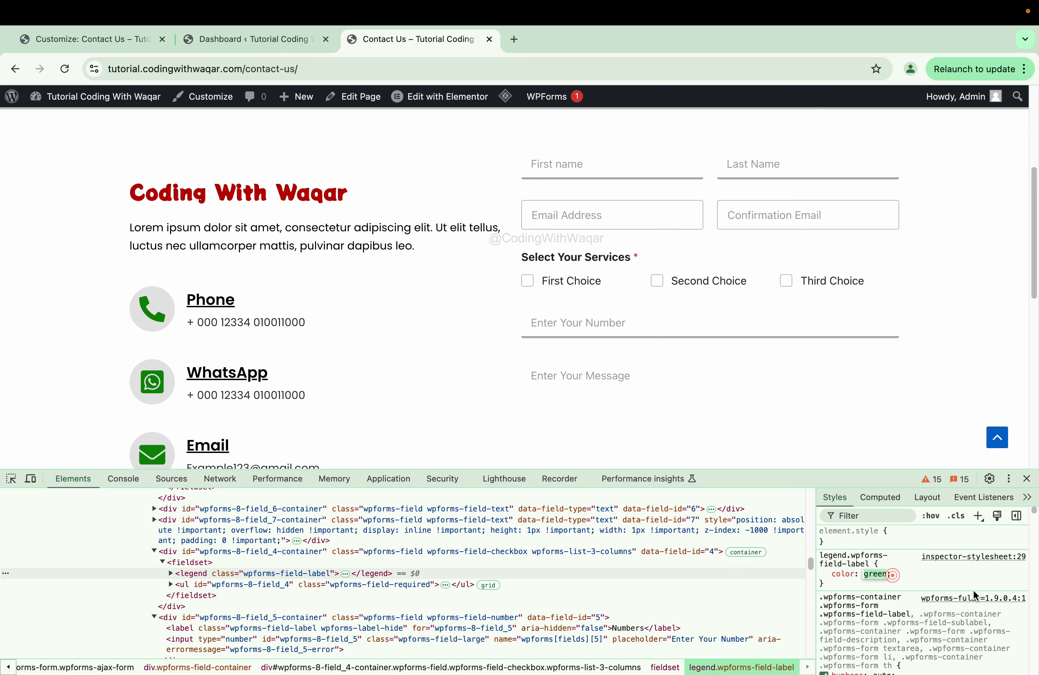
pyautogui.press('Right')
pyautogui.write('!im')
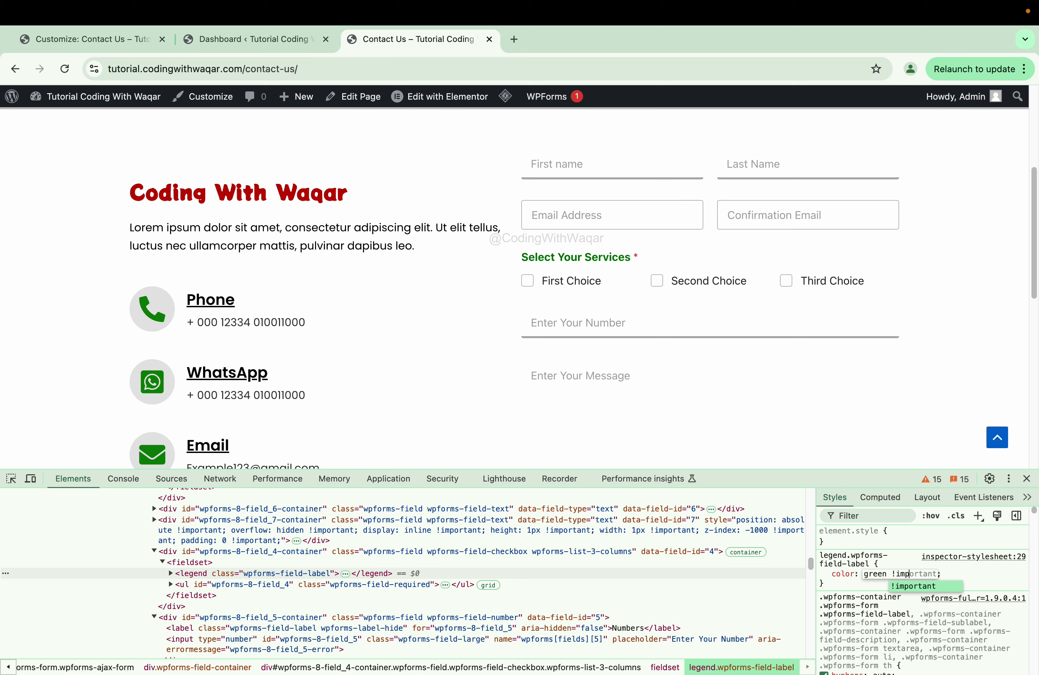
# - Change the Select Your Services heading colour in DevTools from green to #b64000 using the colour picker
pyautogui.press('Return')
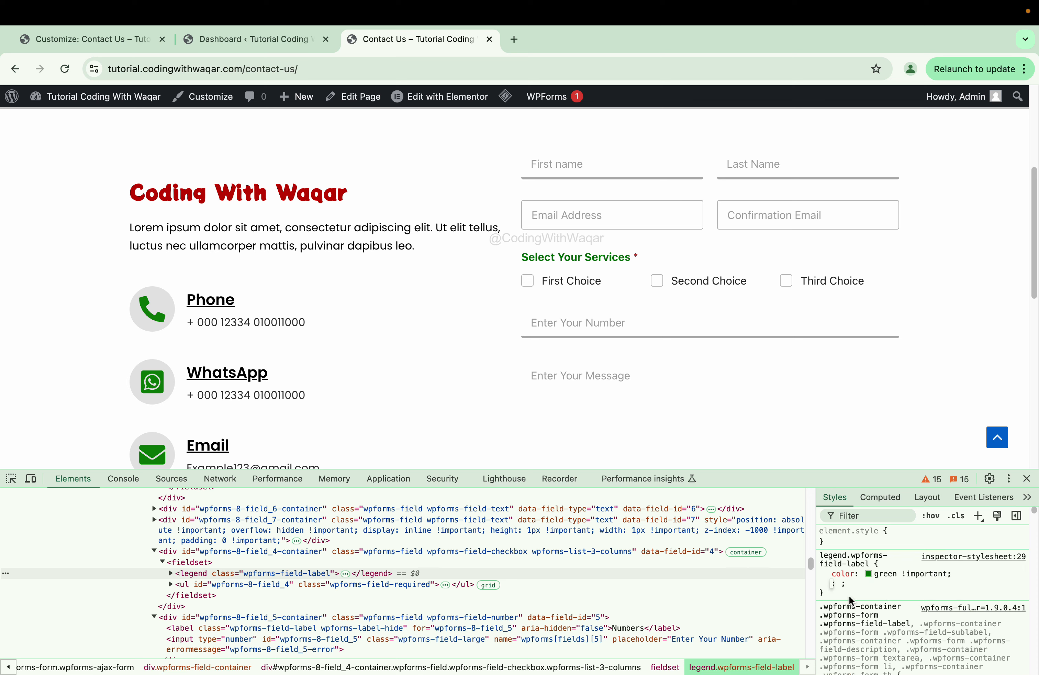
pyautogui.click(869, 573)
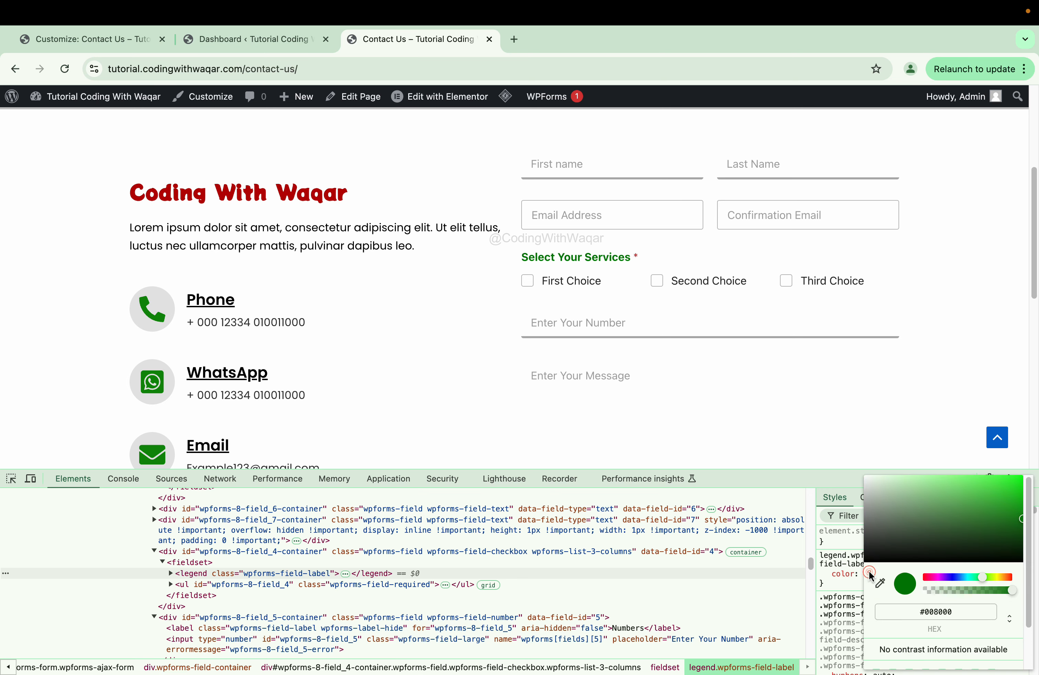
pyautogui.click(904, 546)
pyautogui.click(876, 511)
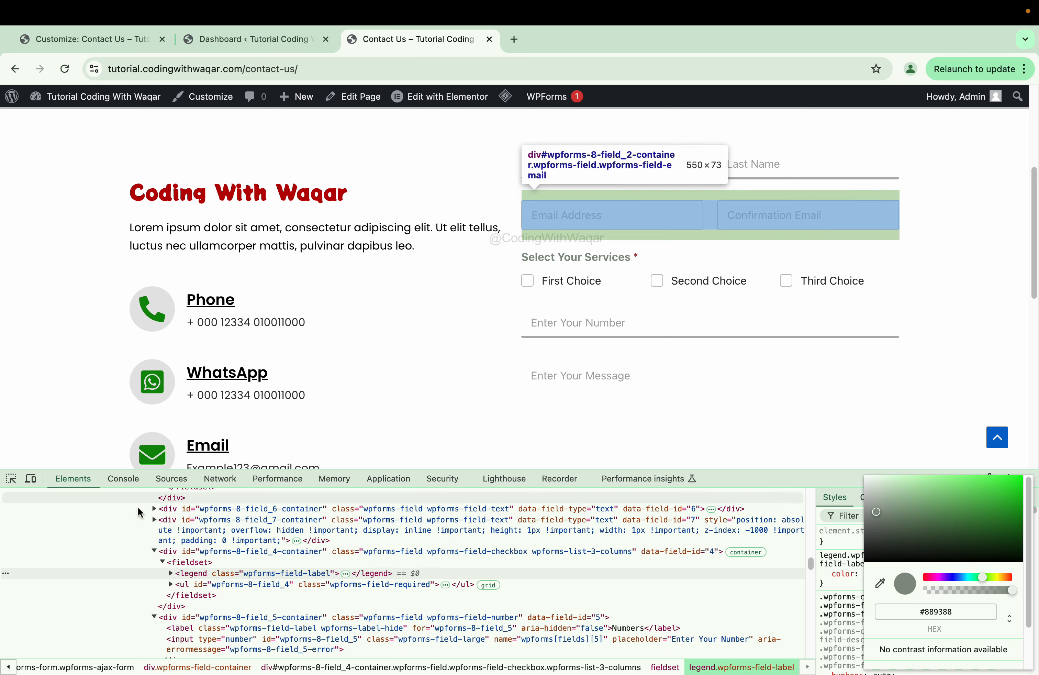
pyautogui.click(965, 605)
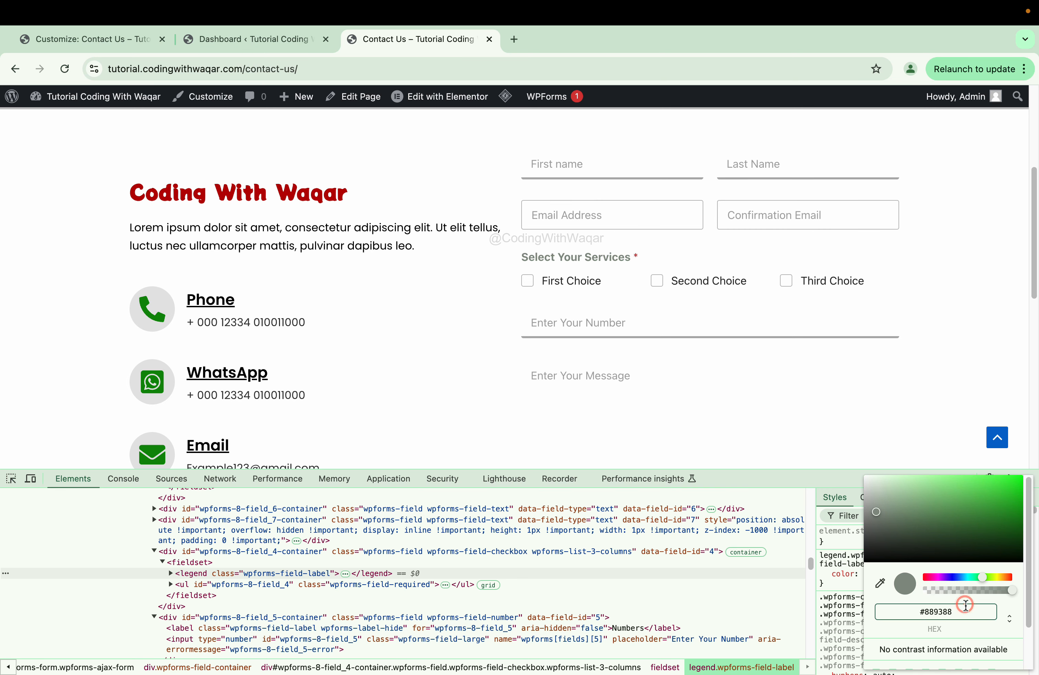
pyautogui.press('BackSpace')
pyautogui.press('BackSpace')
pyautogui.press('BackSpace')
pyautogui.press('BackSpace')
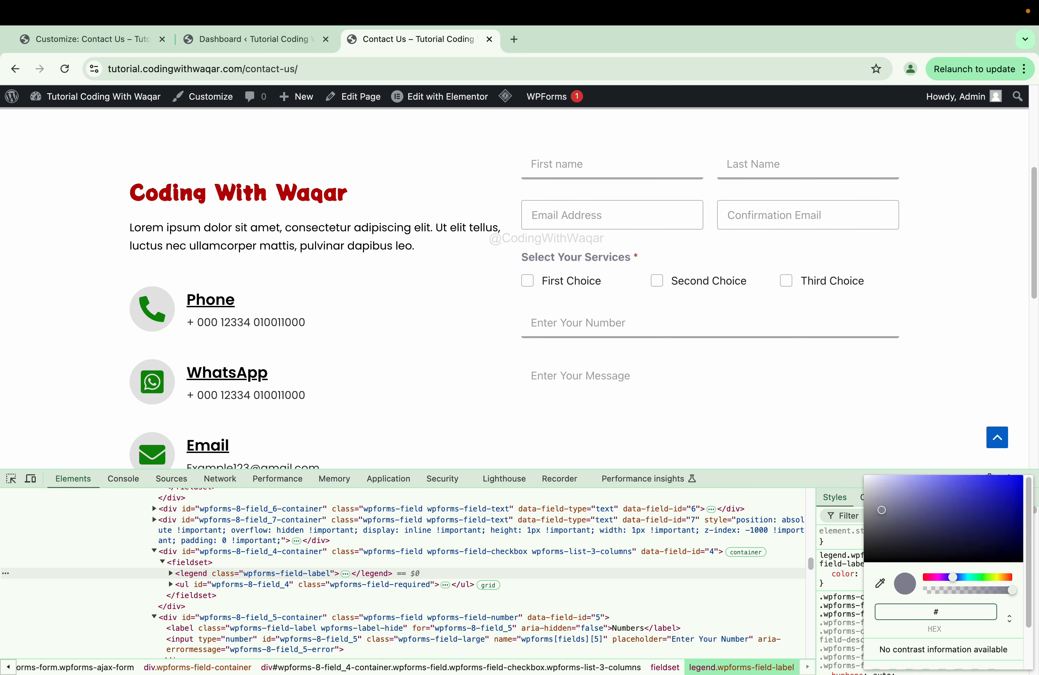
pyautogui.write('b640000')
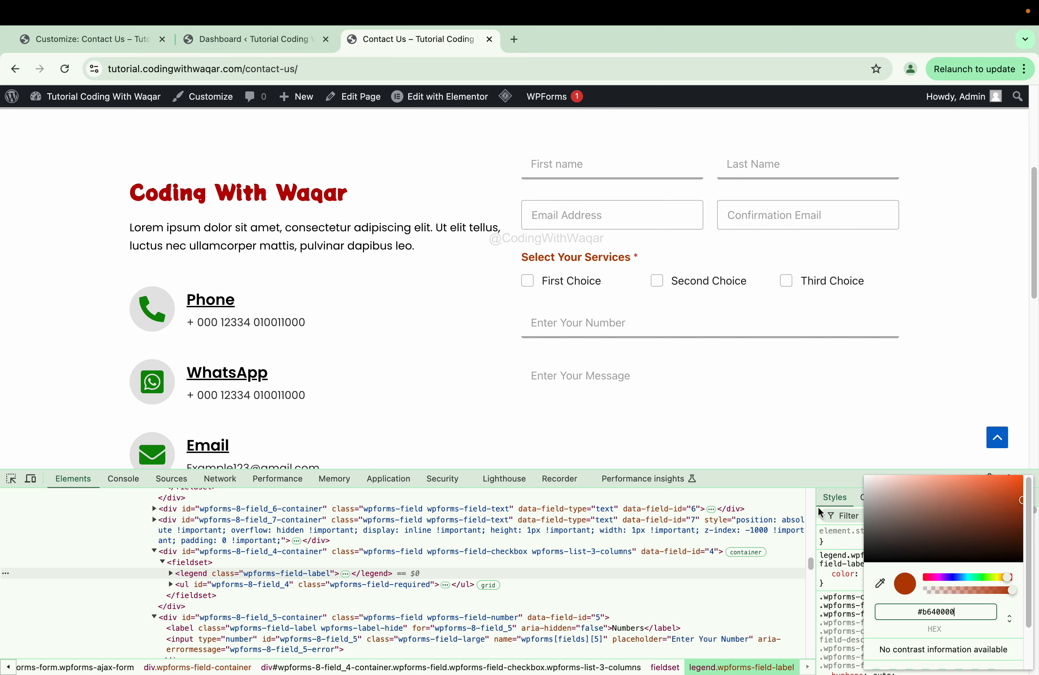
pyautogui.press('Return')
pyautogui.click(78, 46)
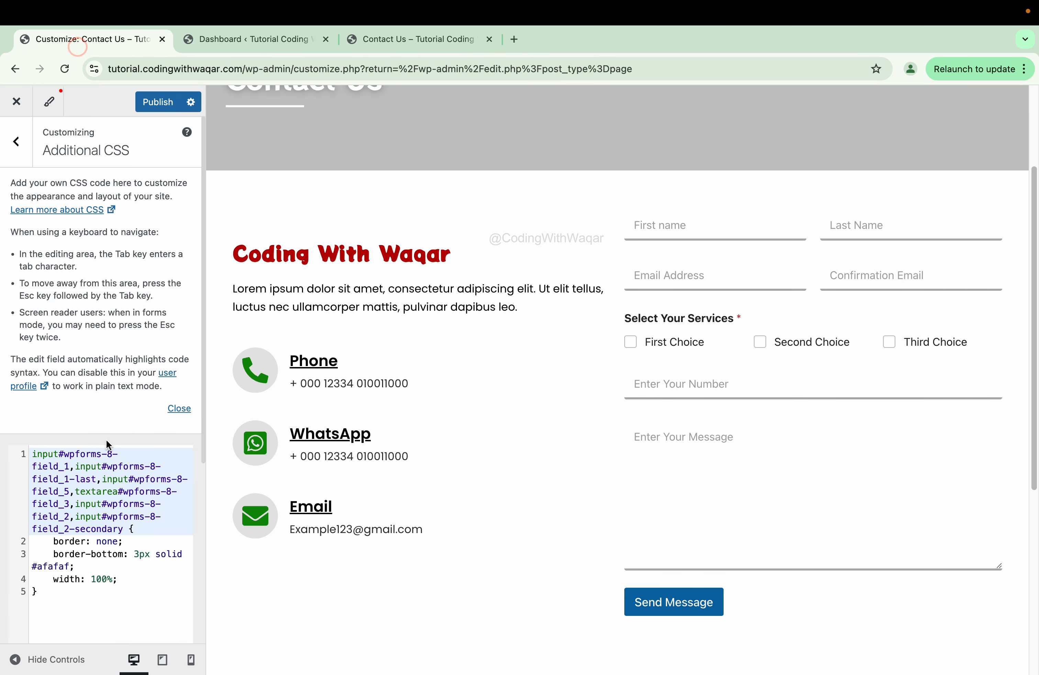
# - Copy #afafaf from Additional CSS and apply it as the heading colour with !important
pyautogui.click(92, 565)
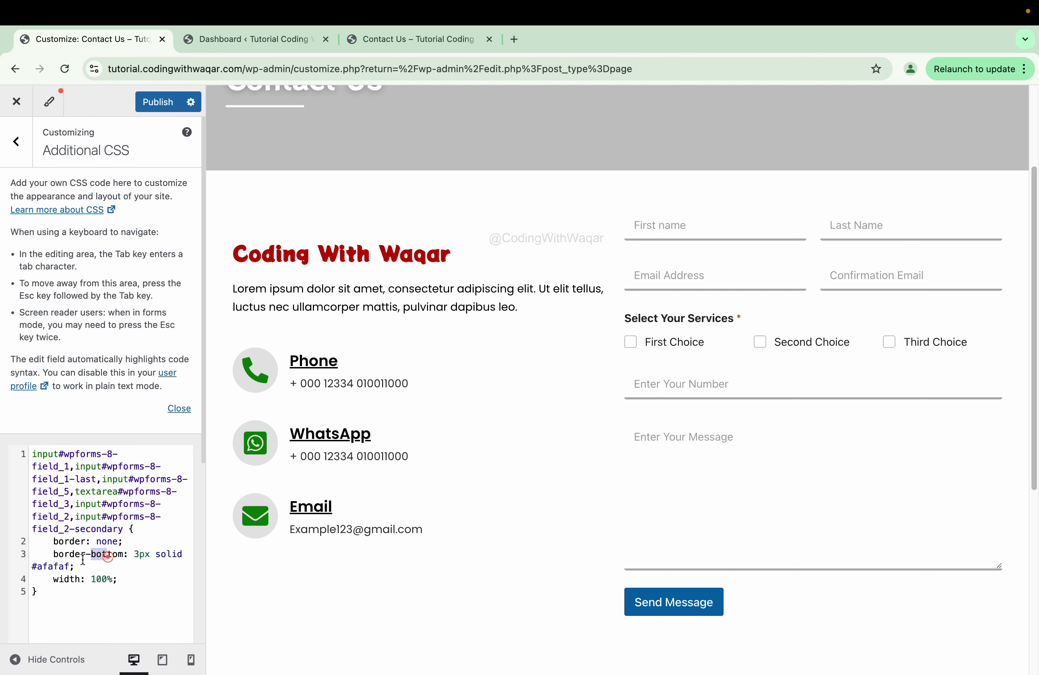
pyautogui.click(80, 568)
pyautogui.moveTo(79, 568); pyautogui.dragTo(42, 569)
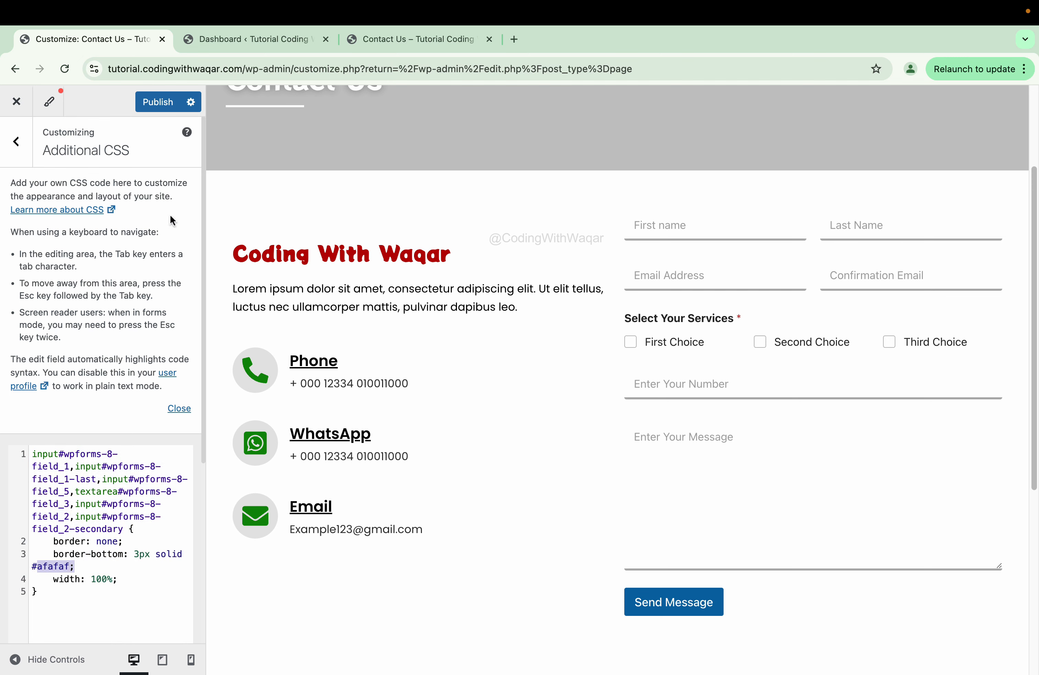
pyautogui.click(446, 41)
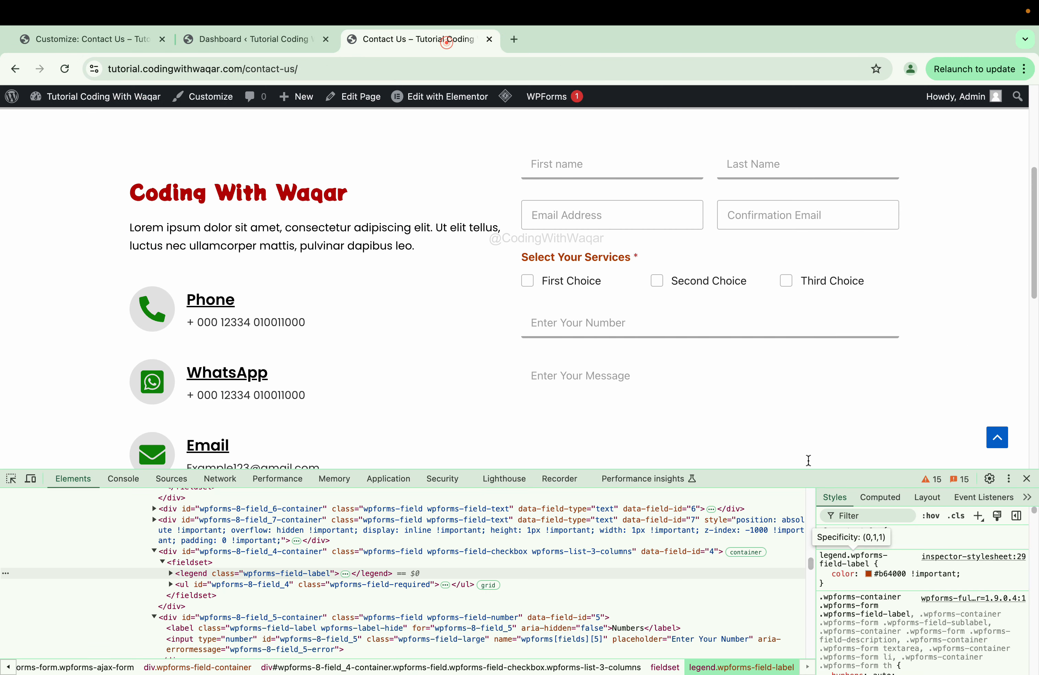
pyautogui.click(940, 574)
pyautogui.write('#afafaf')
pyautogui.write('!')
pyautogui.press('Tab')
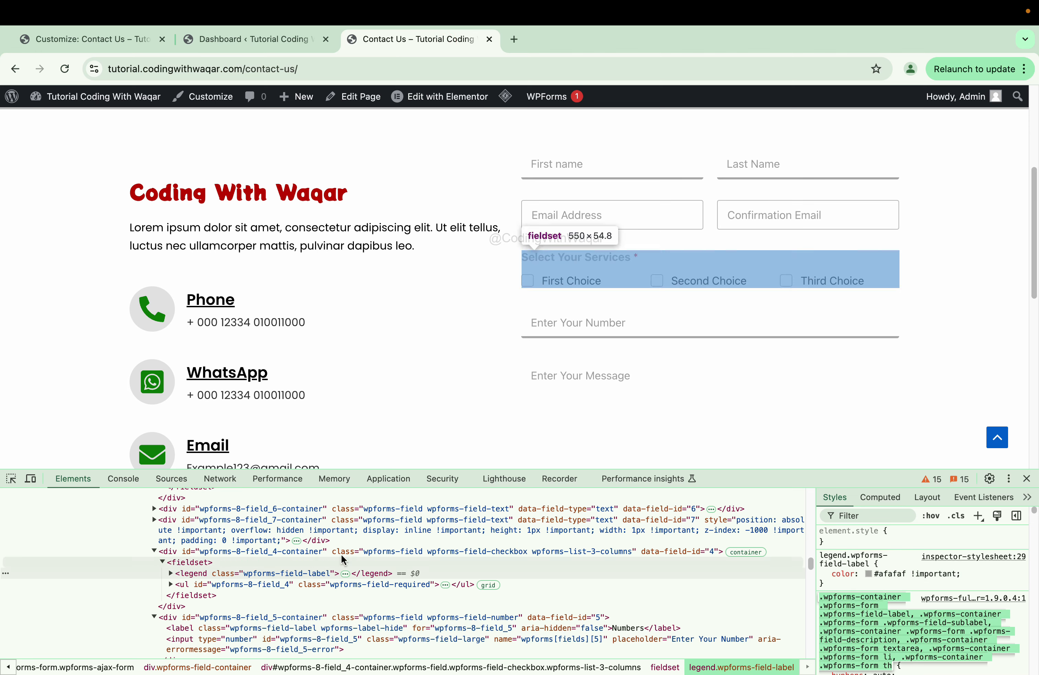
# - Inspect the First Choice label and the Select Your Services heading, adding a new style rule for each
pyautogui.click(12, 479)
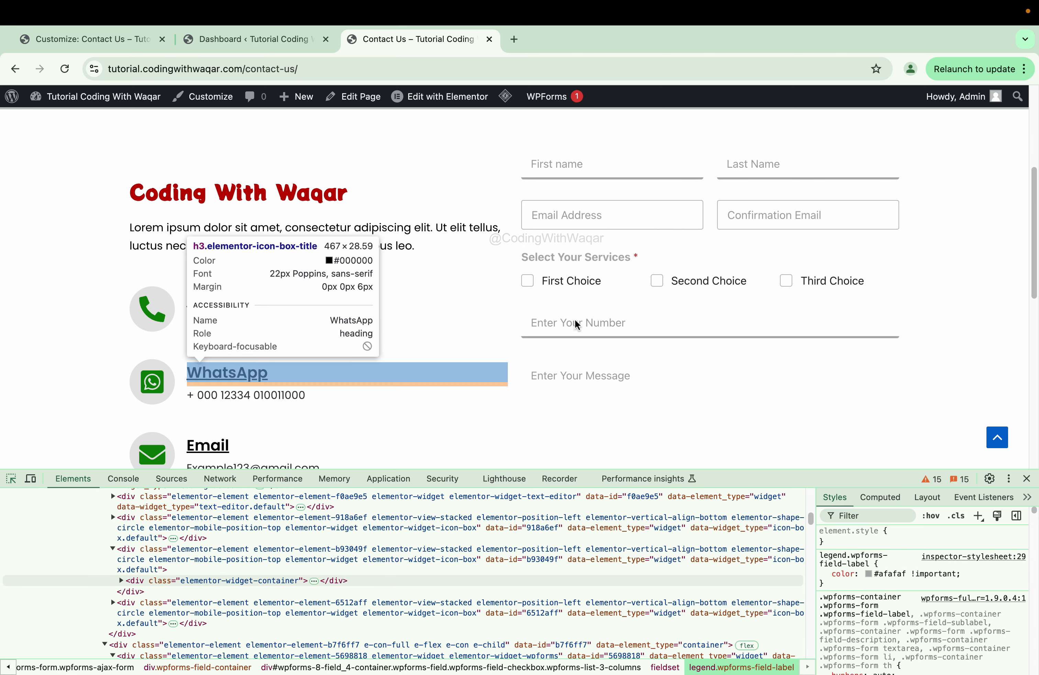
pyautogui.click(556, 282)
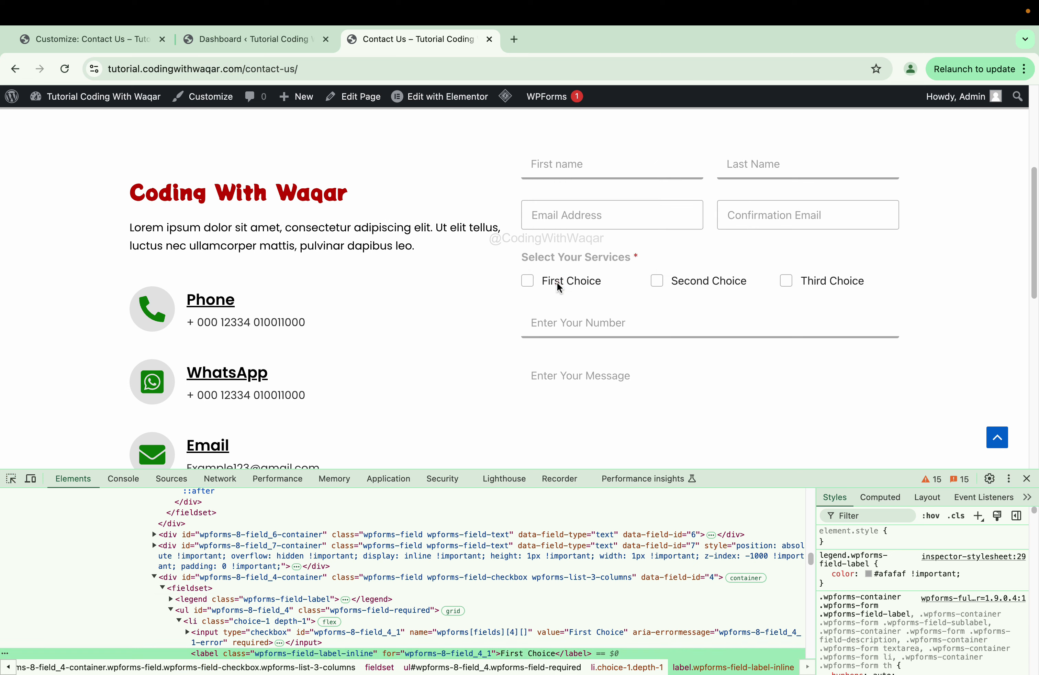
pyautogui.click(978, 516)
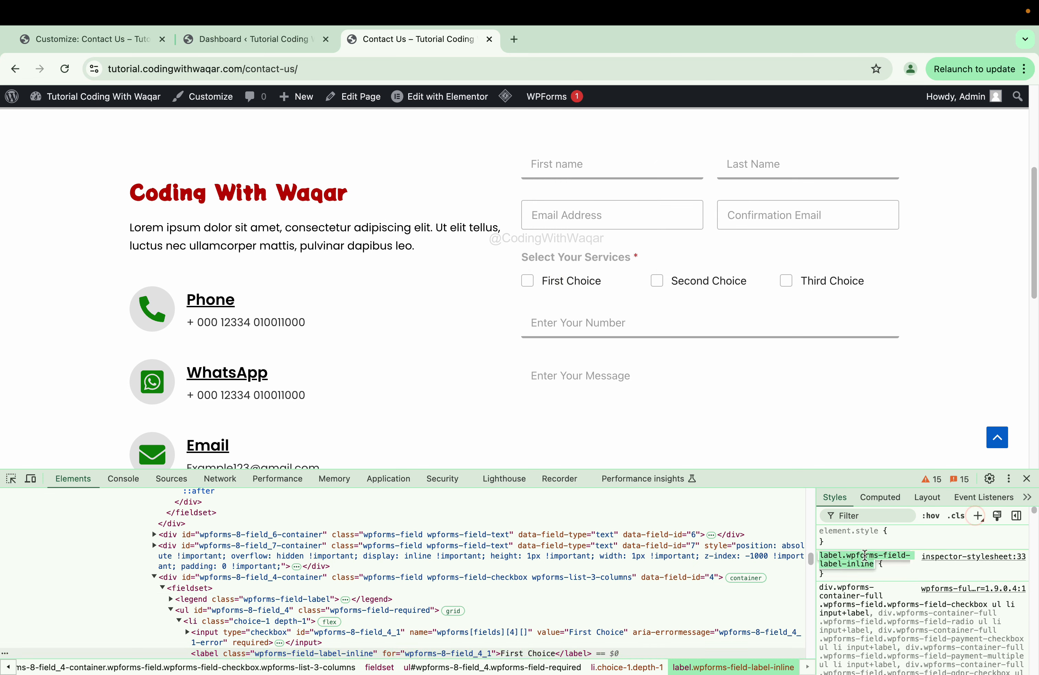
pyautogui.click(886, 565)
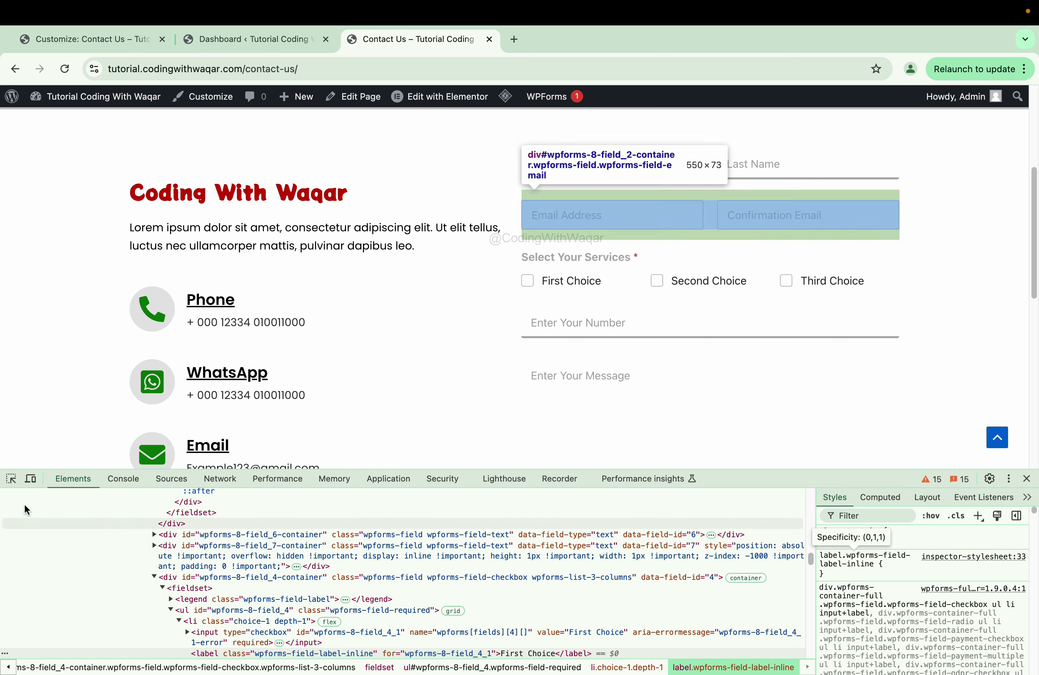
pyautogui.click(10, 479)
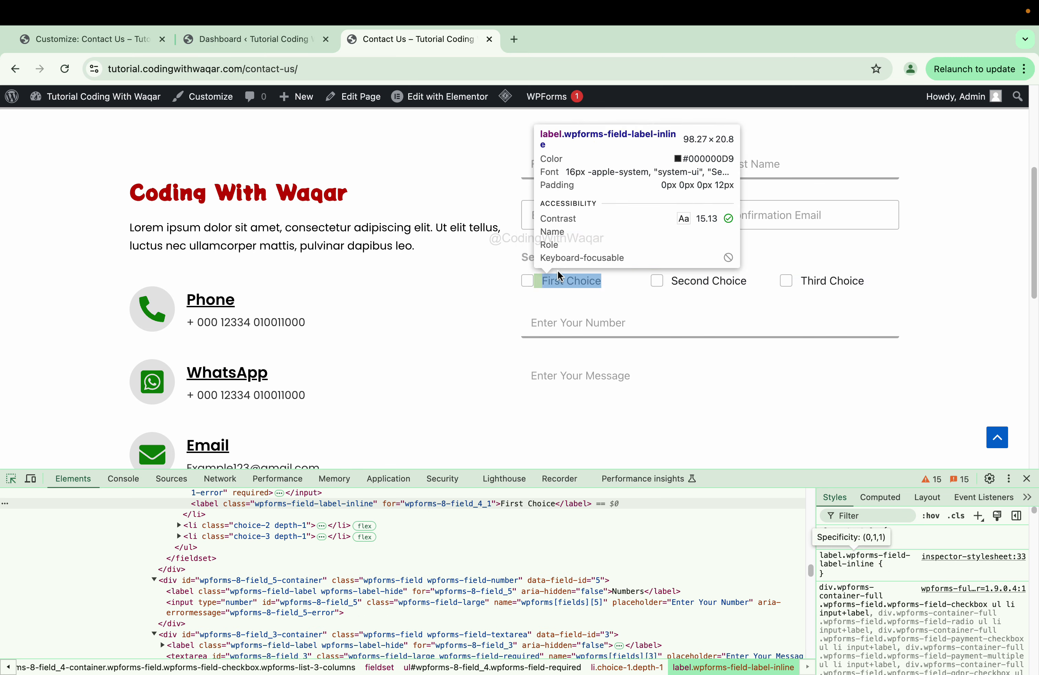
pyautogui.click(565, 263)
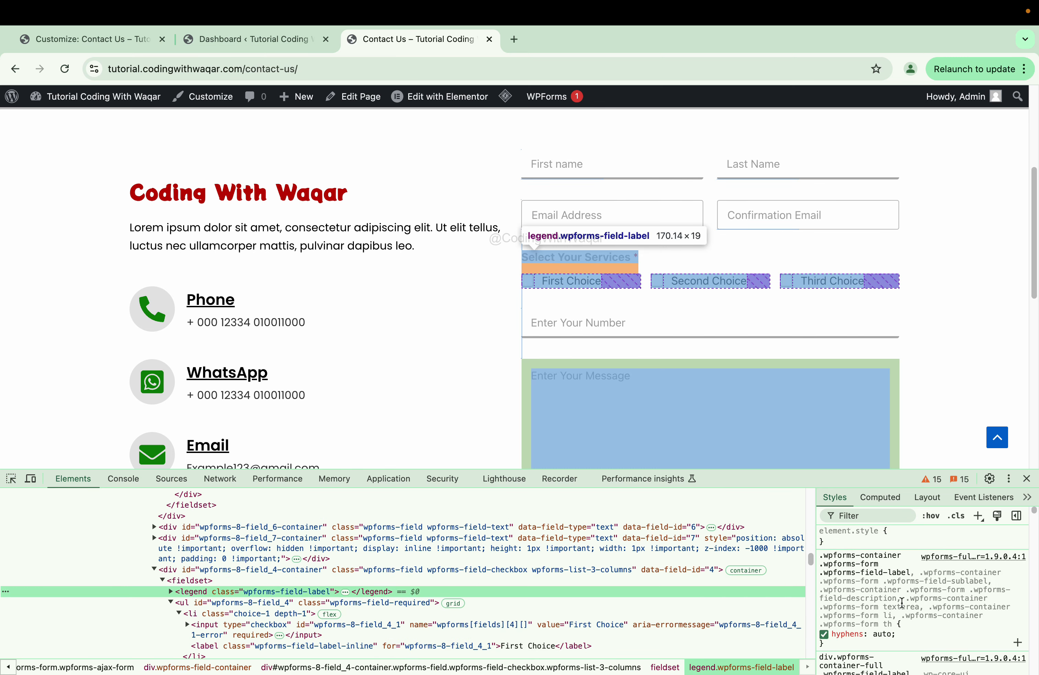
pyautogui.click(978, 516)
pyautogui.press('super+c')
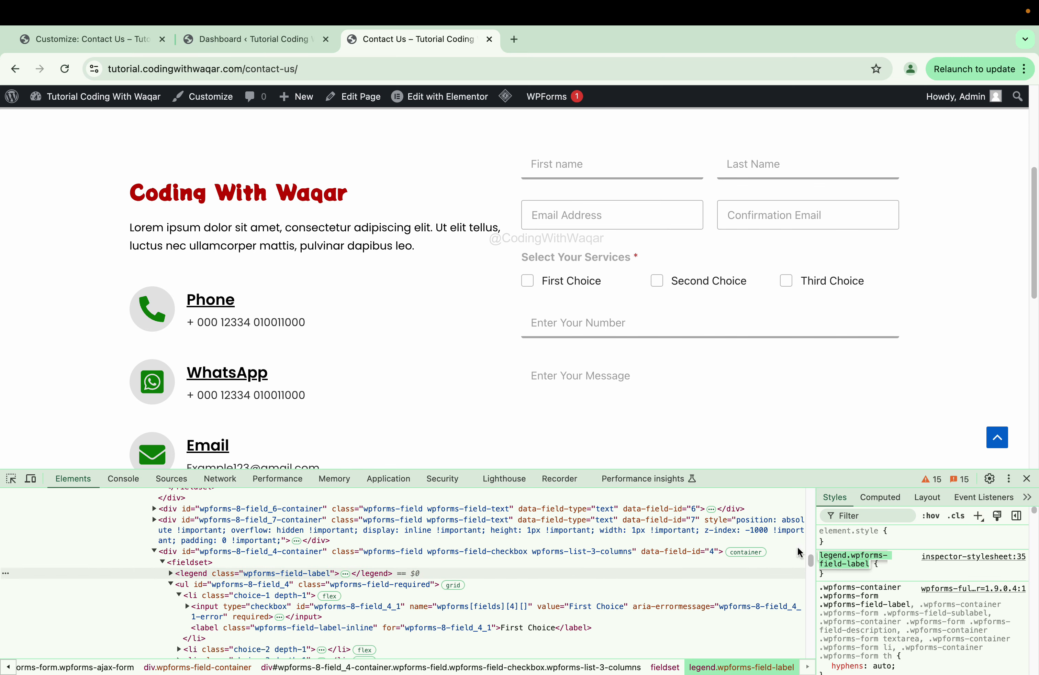
# - Add a legend.wpforms-field-label rule with 'color:#afafaf !important' to Additional CSS
pyautogui.click(83, 40)
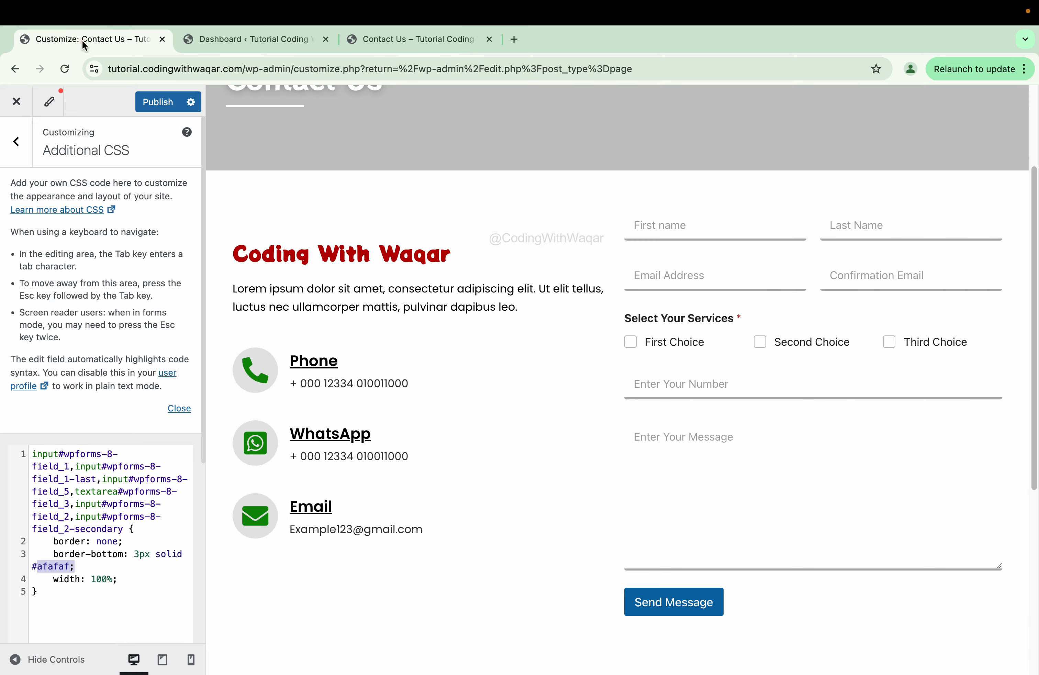
pyautogui.click(46, 596)
pyautogui.press('Return')
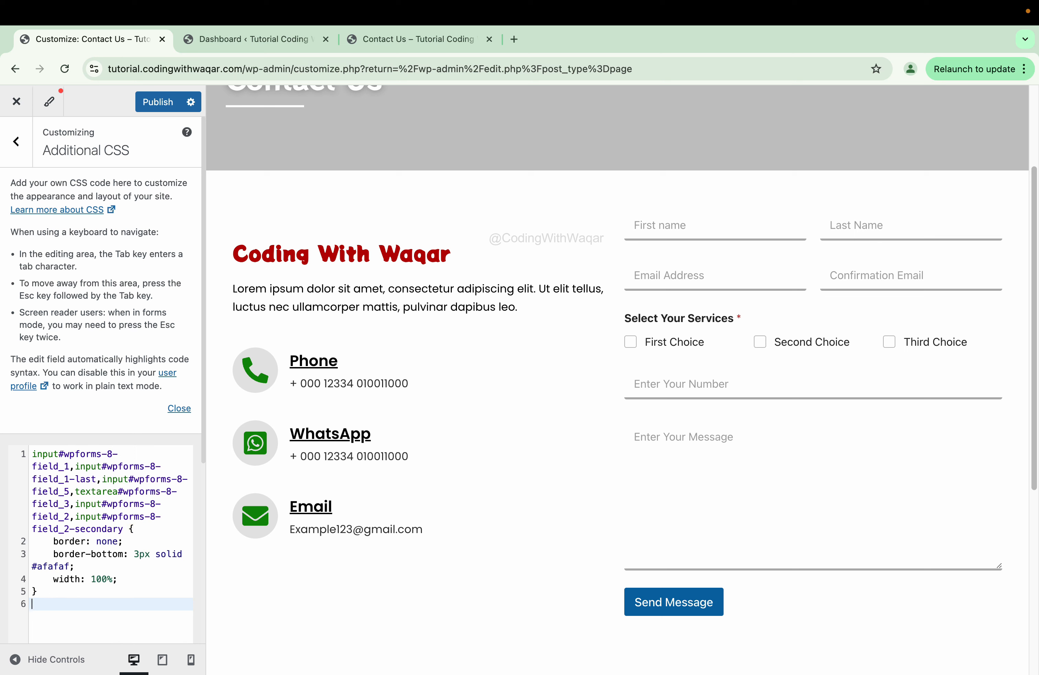
pyautogui.press('Return')
pyautogui.press('super+v')
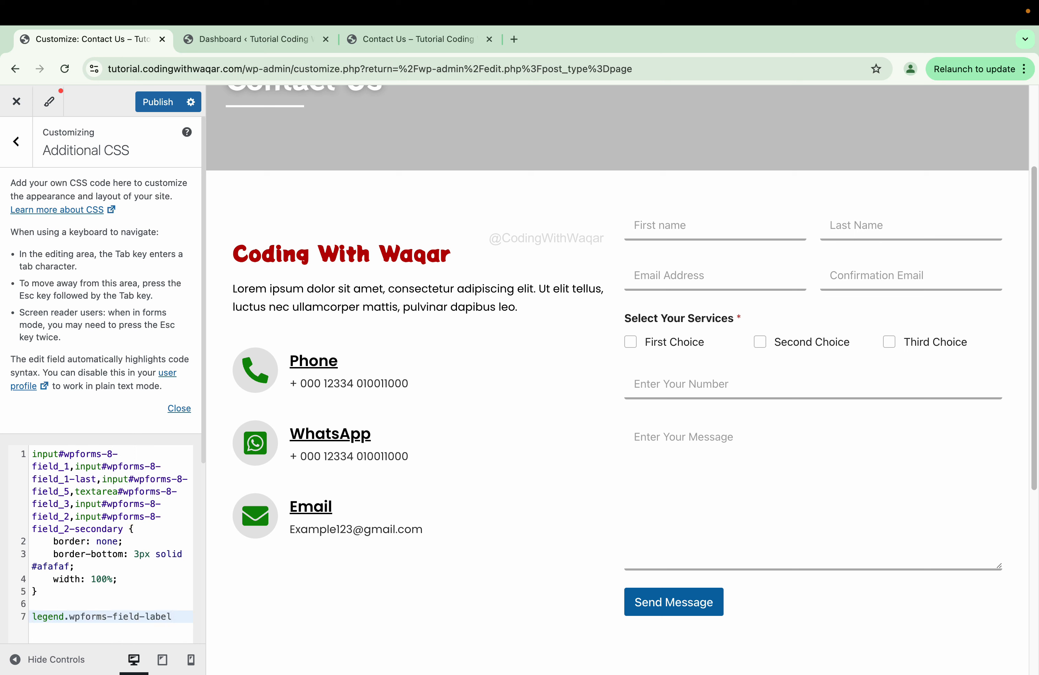
pyautogui.write('{')
pyautogui.press('Return')
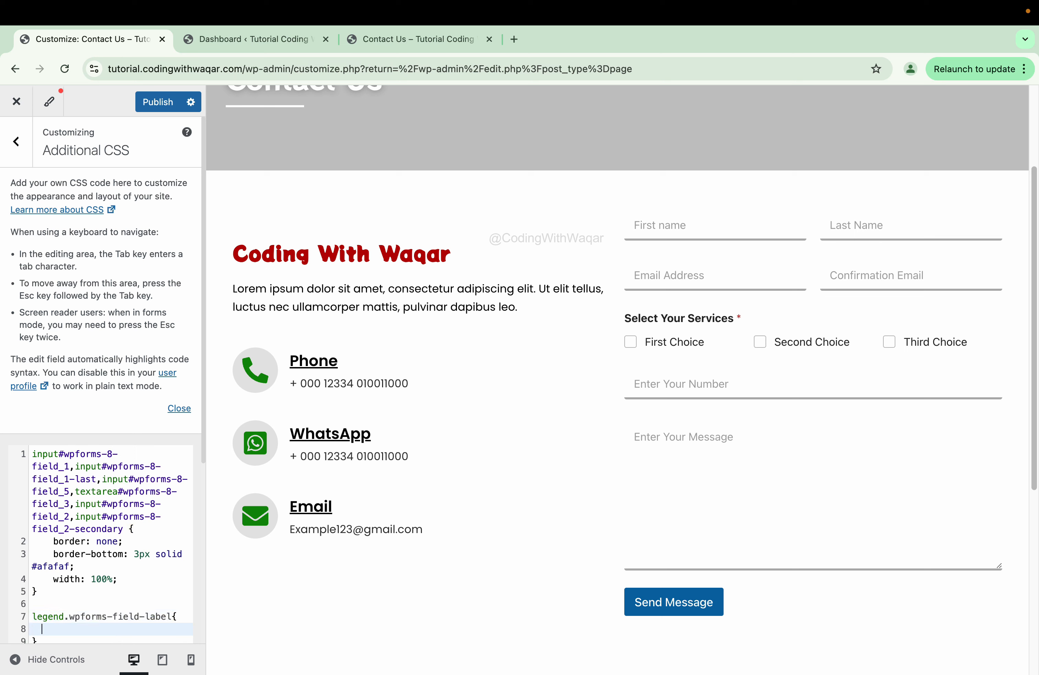
pyautogui.write('color:#')
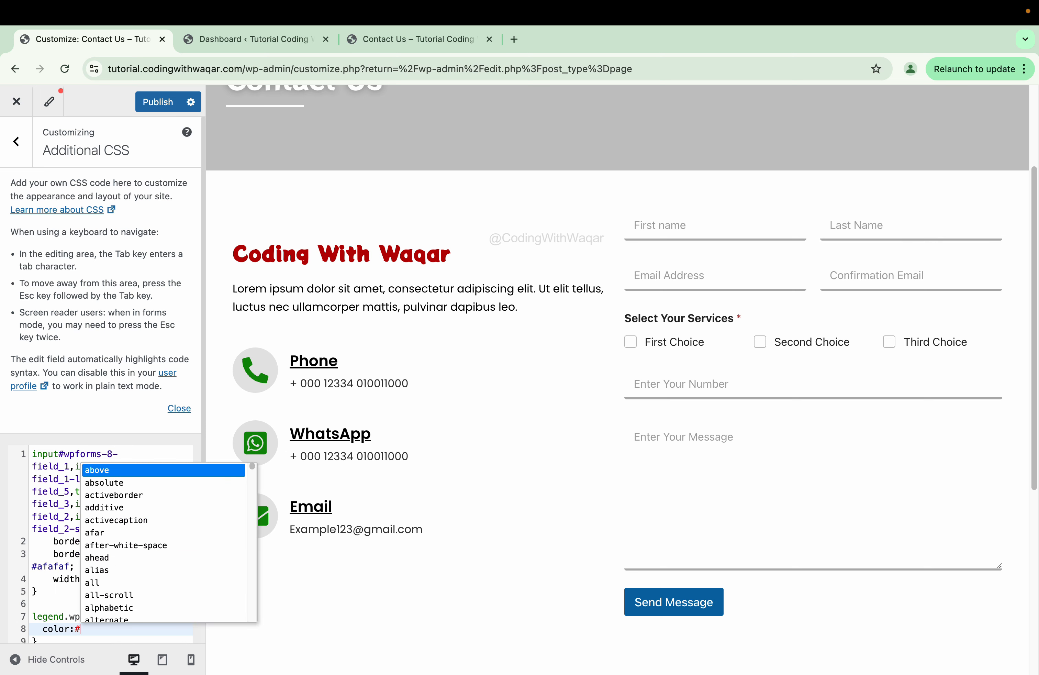
pyautogui.write('afaf')
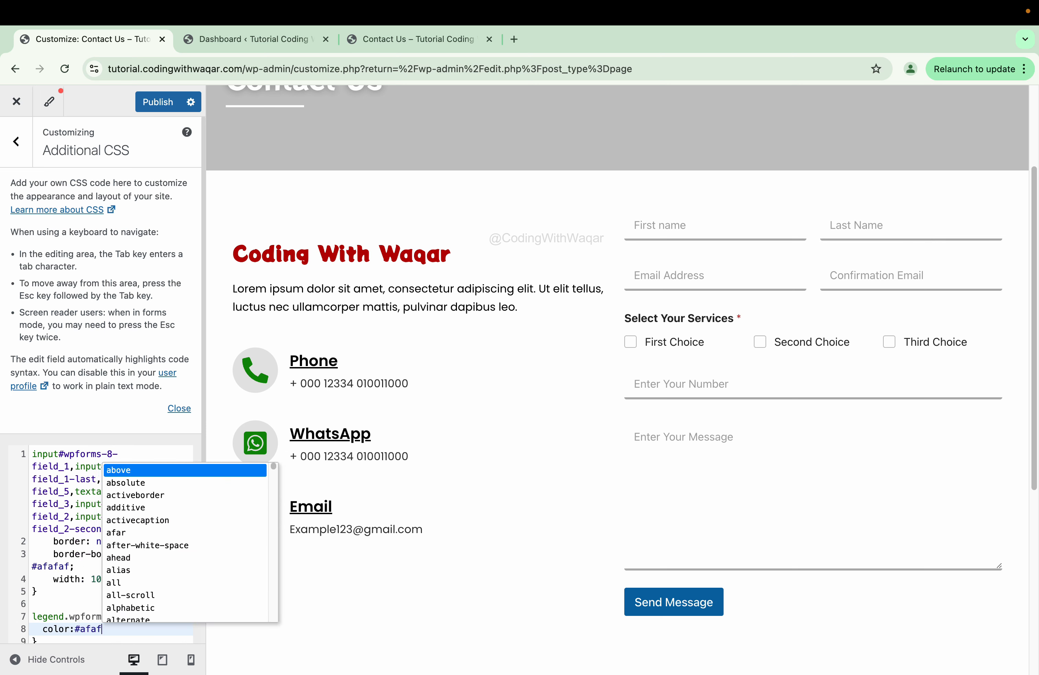
pyautogui.write('af')
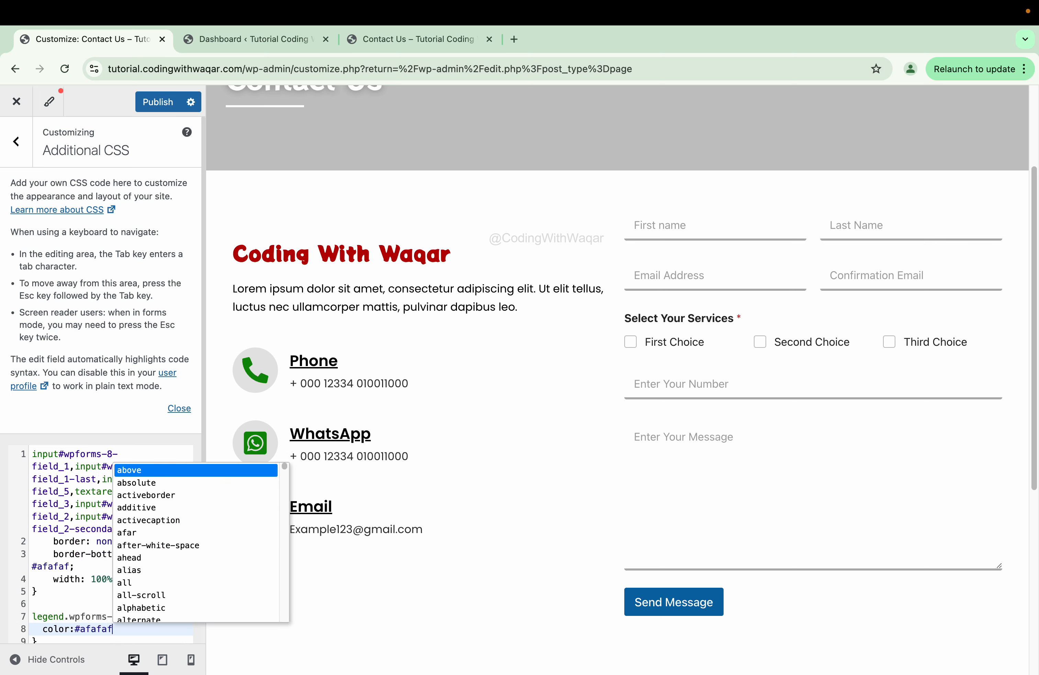
pyautogui.write(' !i')
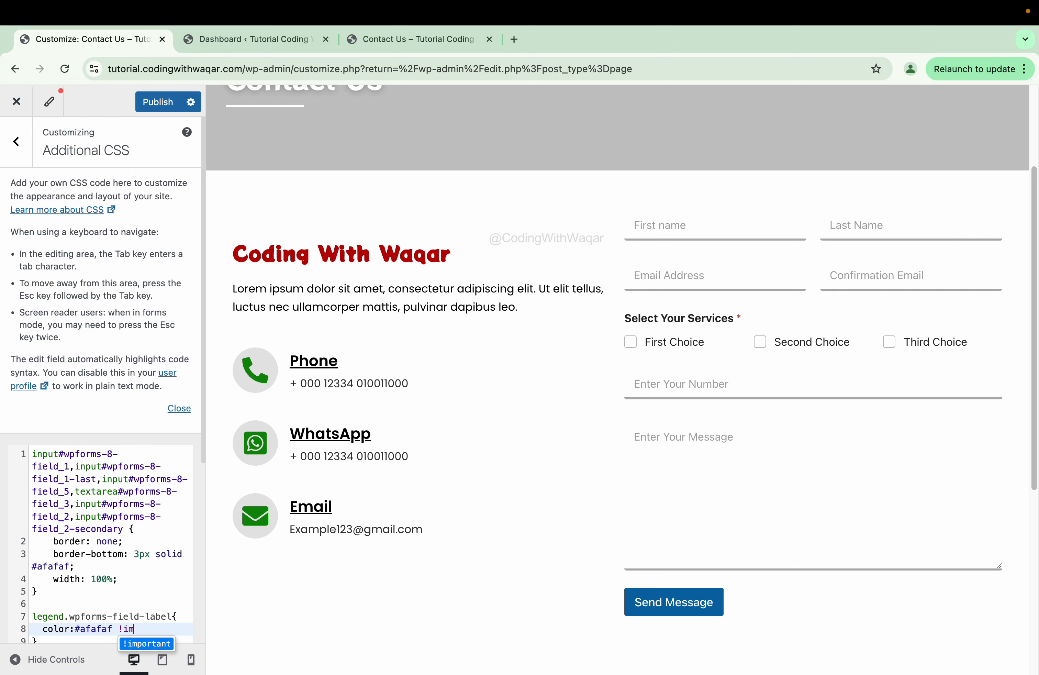
pyautogui.write('m')
pyautogui.press('Return')
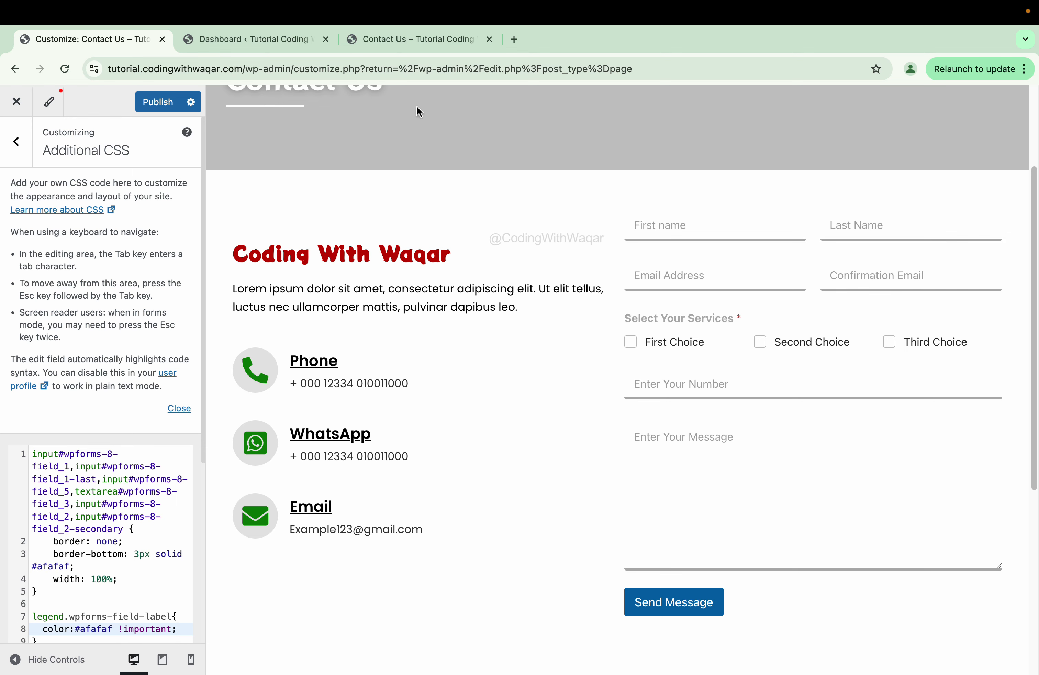
# - Inspect the First Choice checkbox label on the live page and start a new rule for it
pyautogui.click(416, 40)
pyautogui.click(11, 479)
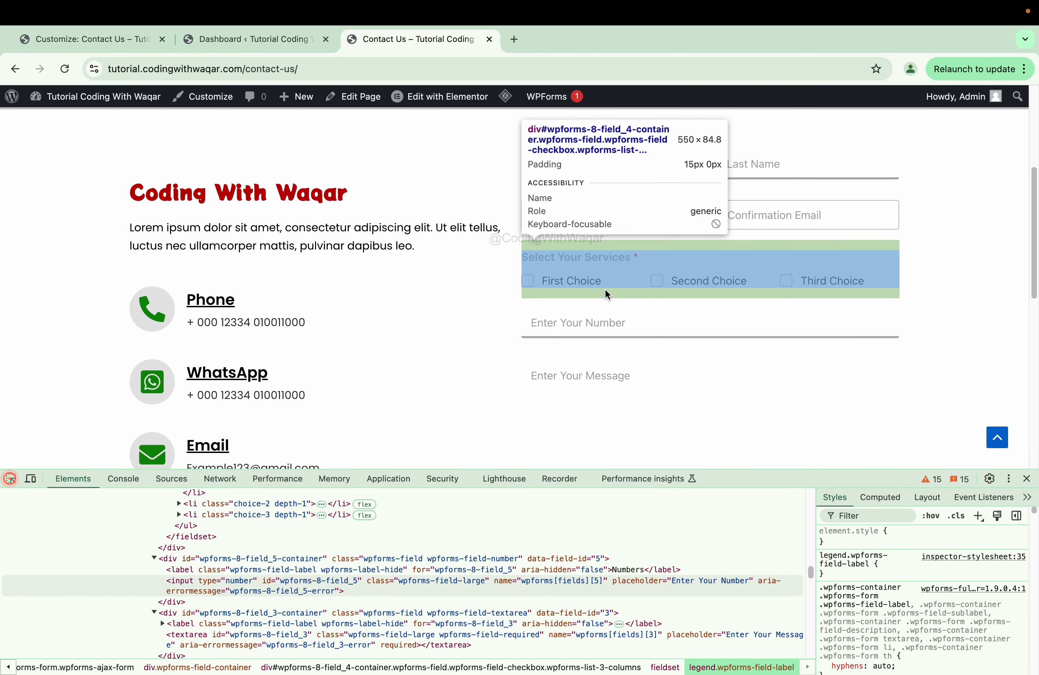
pyautogui.click(593, 285)
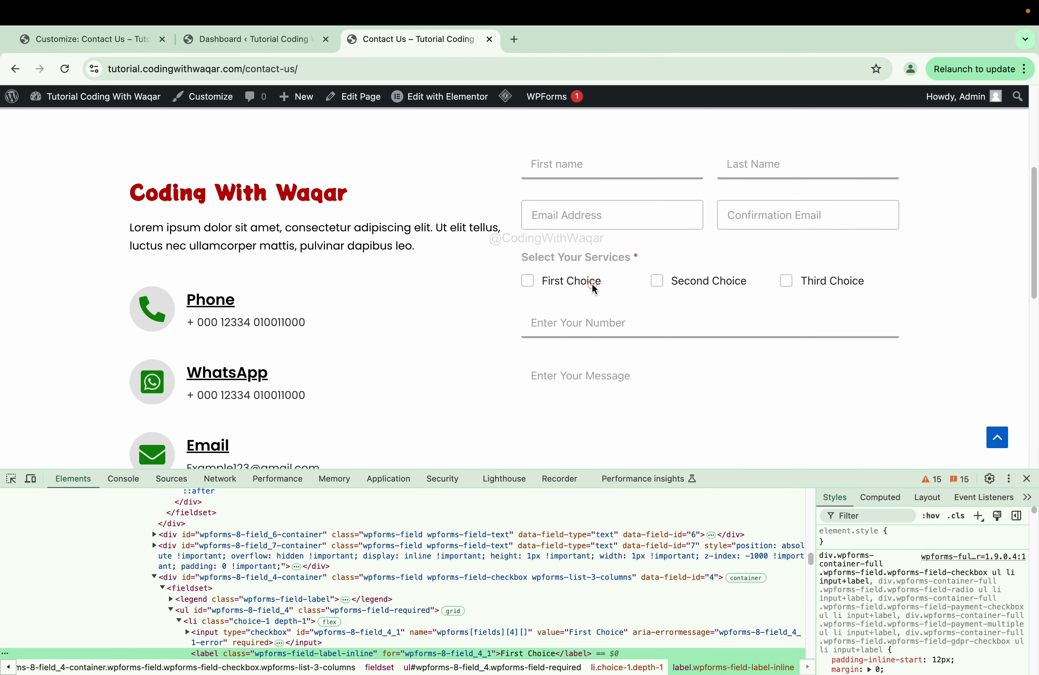
pyautogui.click(978, 515)
pyautogui.press('super+c')
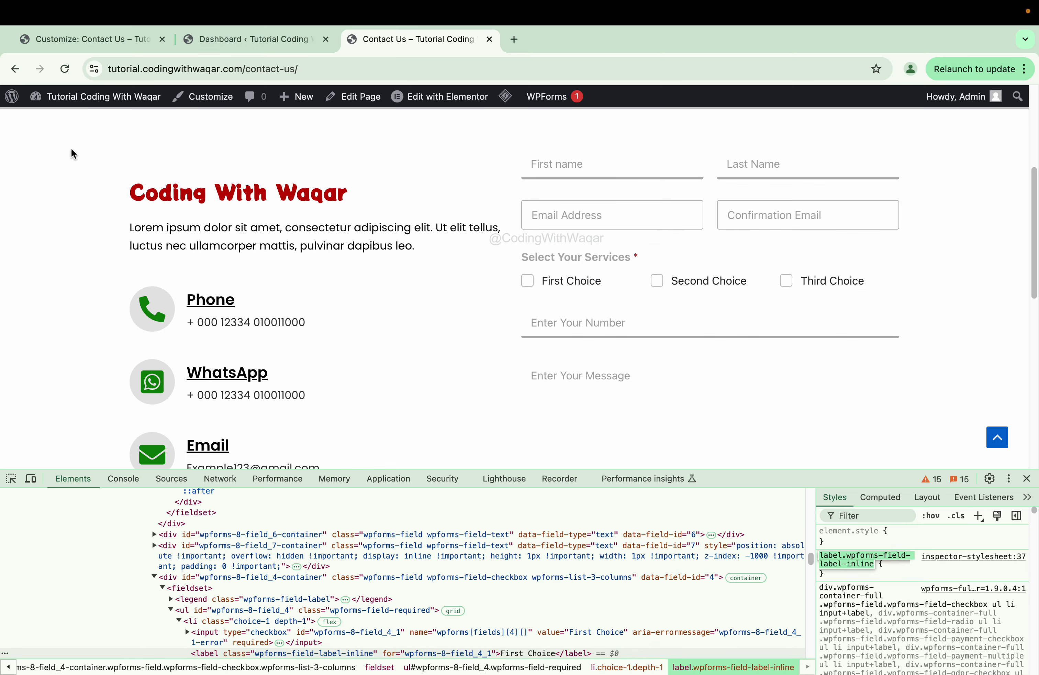
# - Add the label.wpforms-field-label-inline selector to the grey rule and publish the CSS
pyautogui.click(88, 40)
pyautogui.scroll(-1, 131, 570)
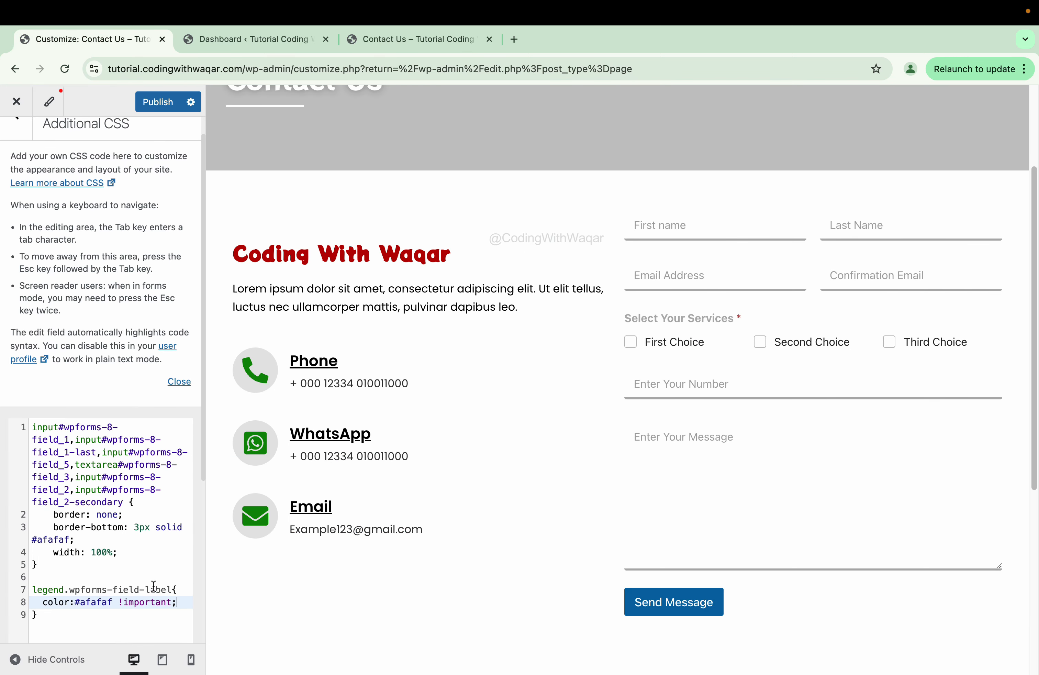
pyautogui.click(170, 589)
pyautogui.write(',')
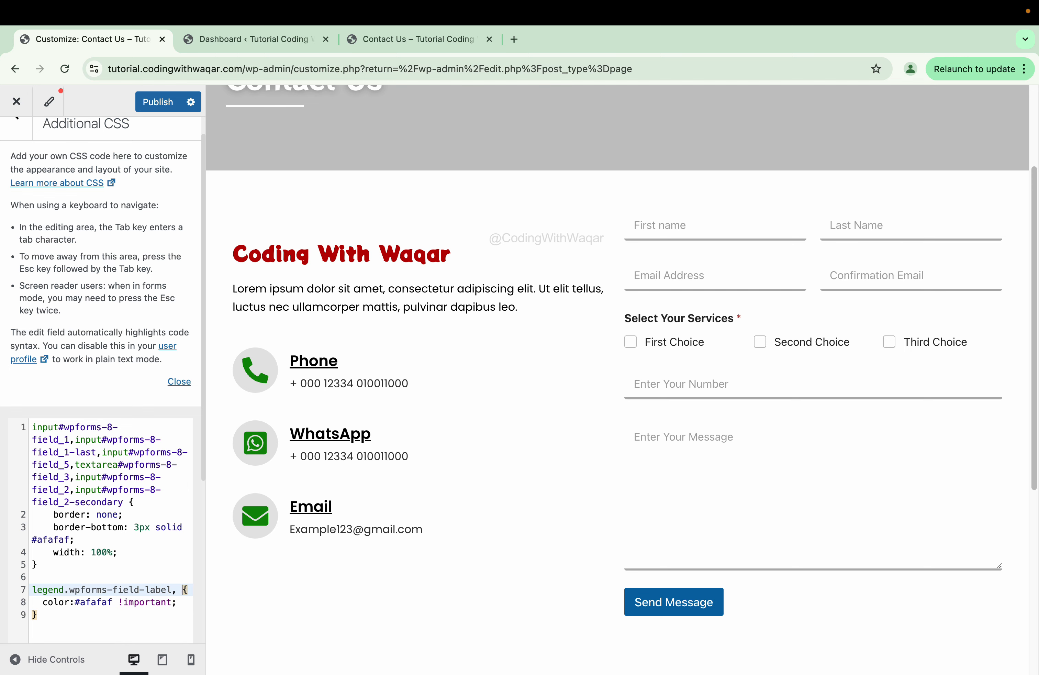
pyautogui.press('super+v')
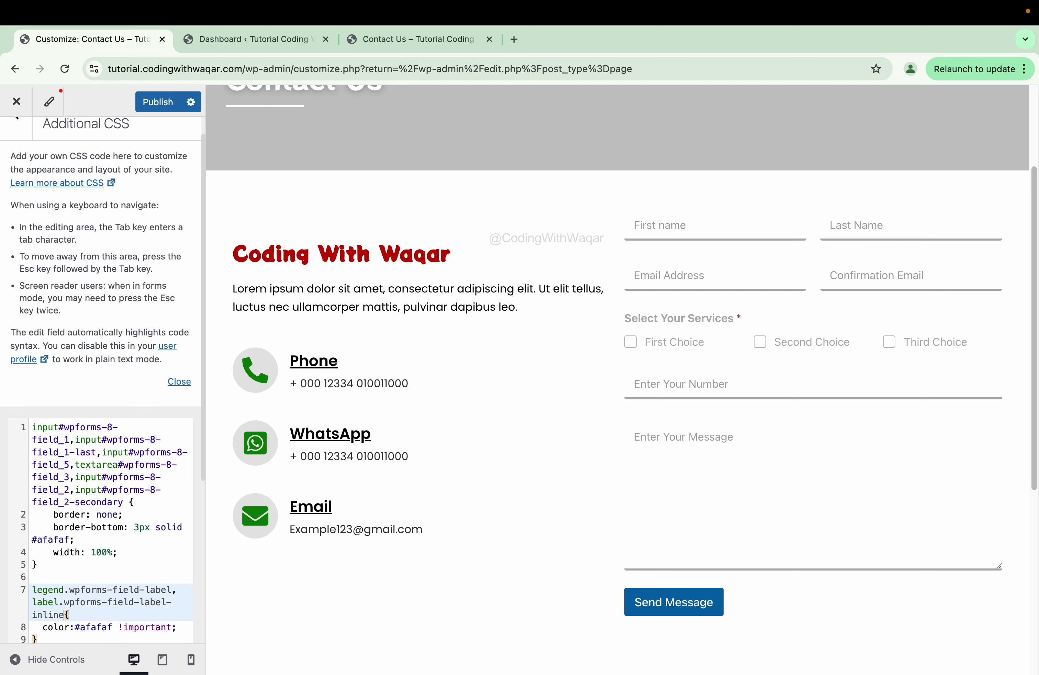
pyautogui.scroll(-1, 188, 548)
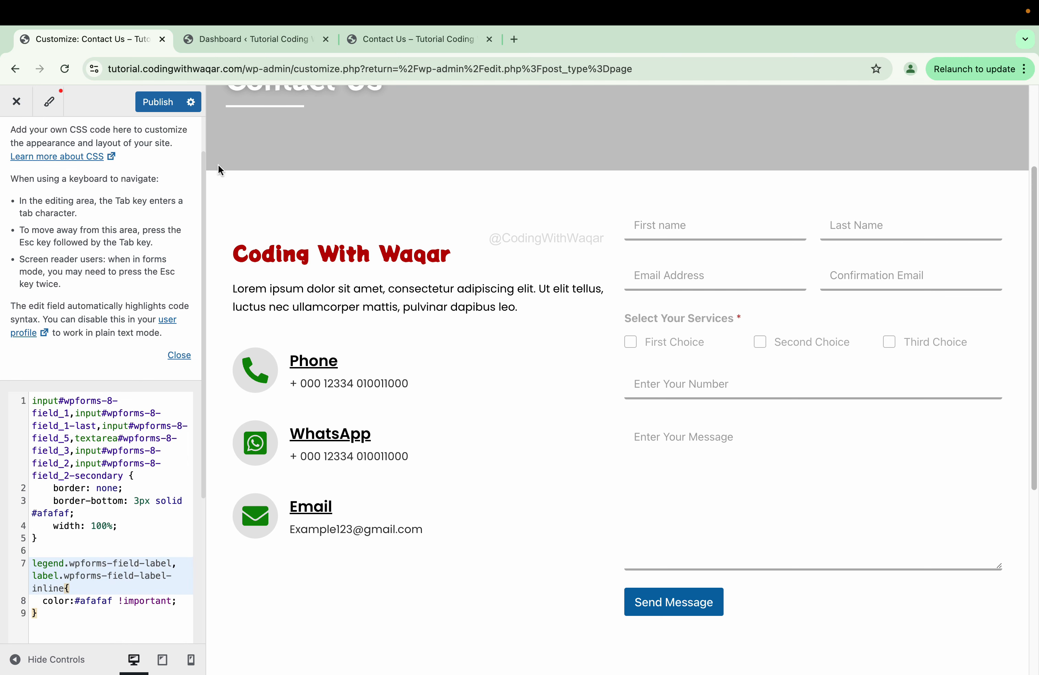
pyautogui.click(156, 103)
pyautogui.click(362, 37)
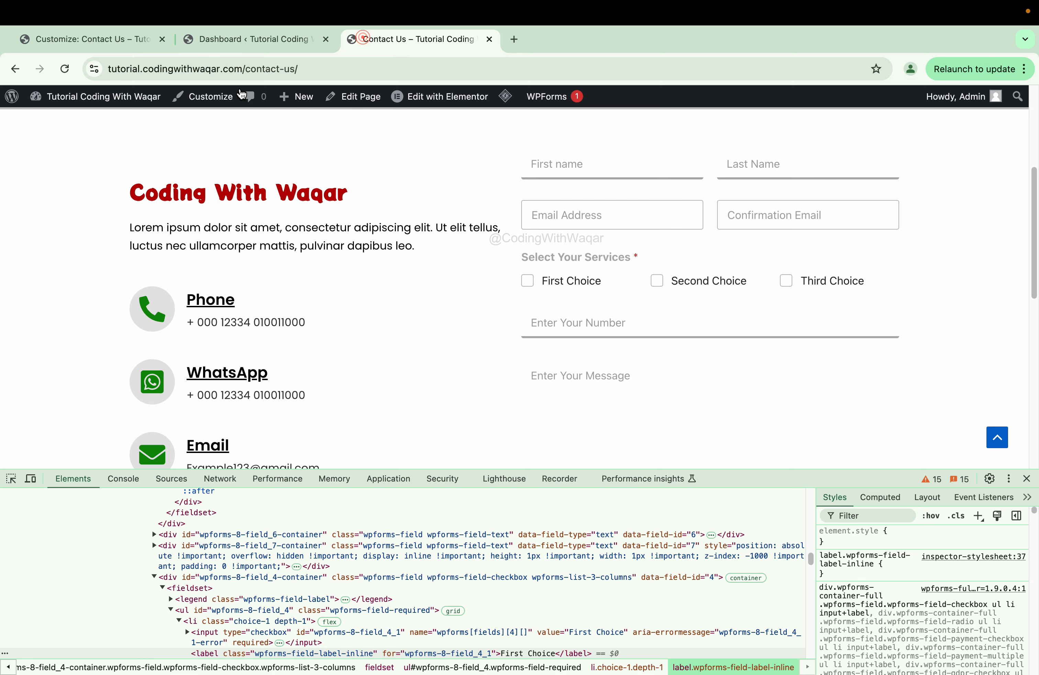
# - Reload the Contact Us page and check the grey service heading and labels
pyautogui.click(69, 73)
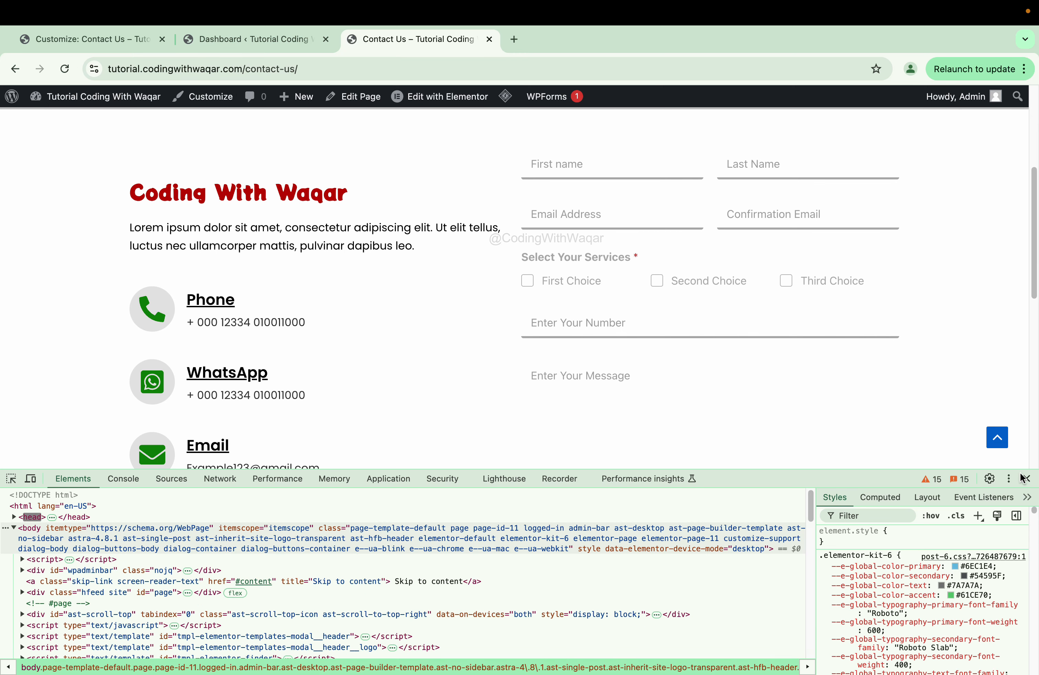
pyautogui.click(1023, 479)
pyautogui.scroll(-6, 862, 492)
pyautogui.scroll(10, 861, 492)
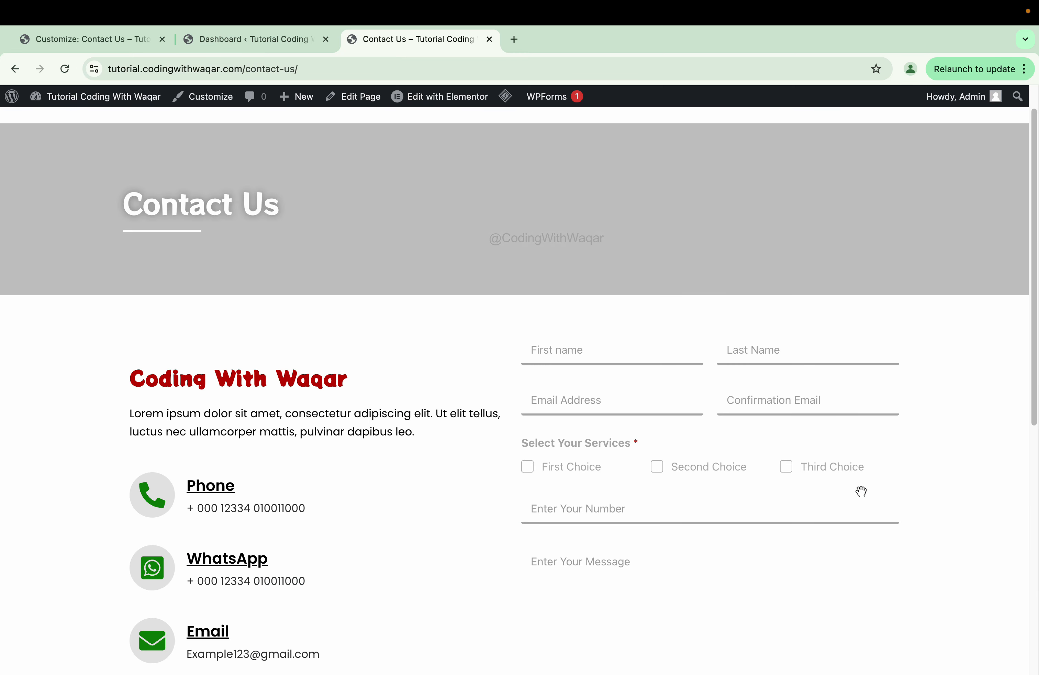
pyautogui.scroll(-3, 860, 492)
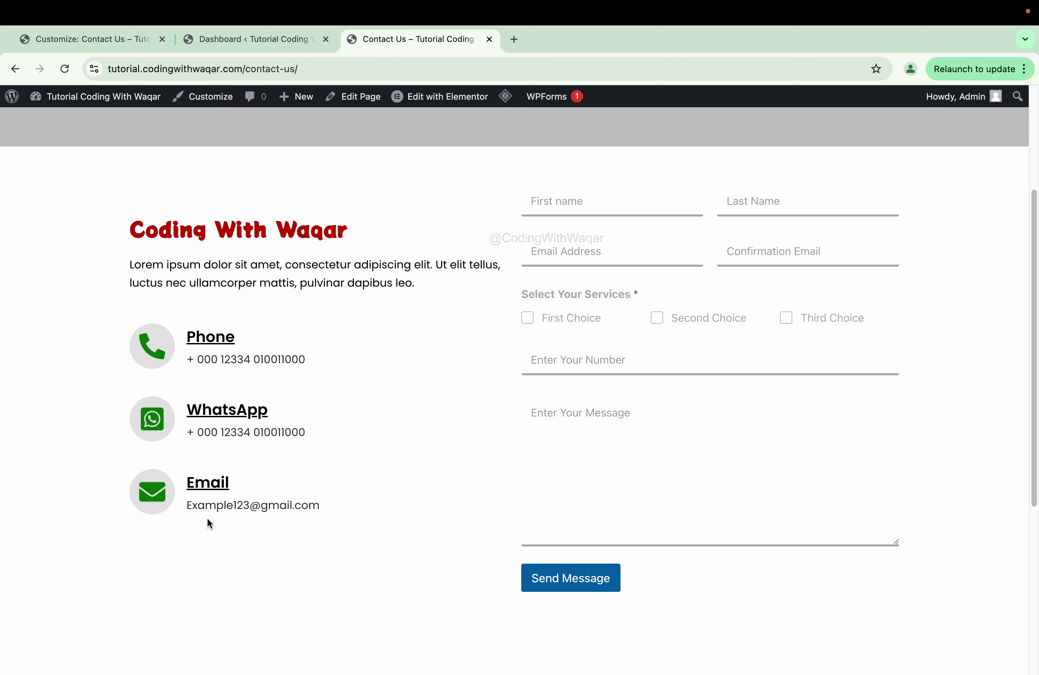
# - Open the page inspector again and enable the element picker
pyautogui.rightClick(330, 553)
pyautogui.click(365, 659)
pyautogui.scroll(-3, 518, 377)
pyautogui.click(13, 478)
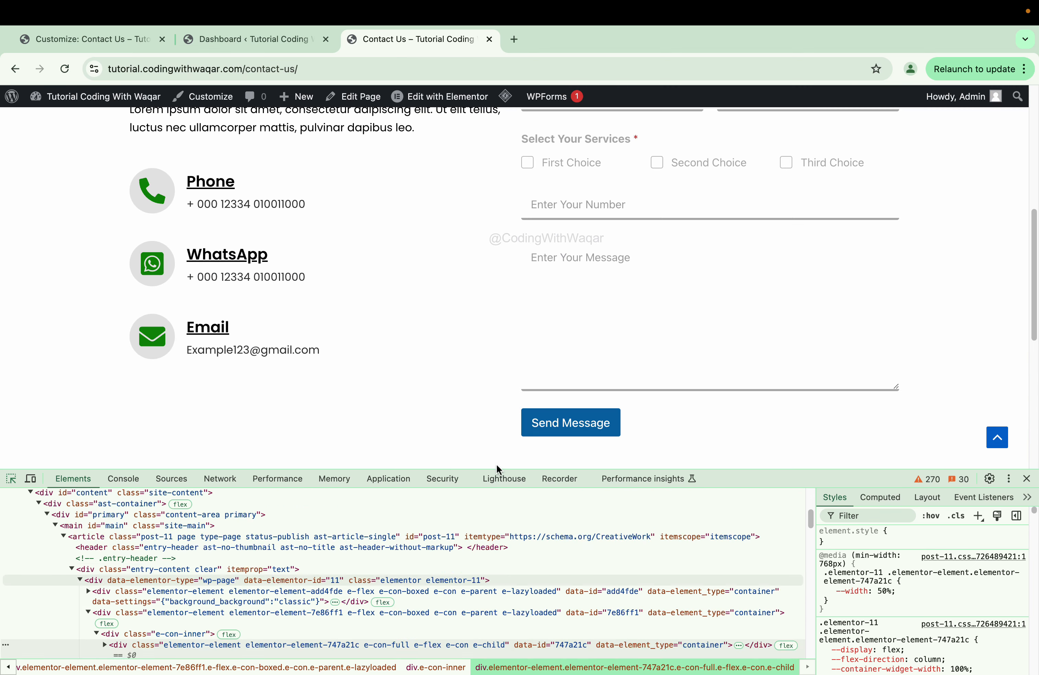
# - Create a DevTools rule for the Send Message button with width: 100%
pyautogui.click(610, 420)
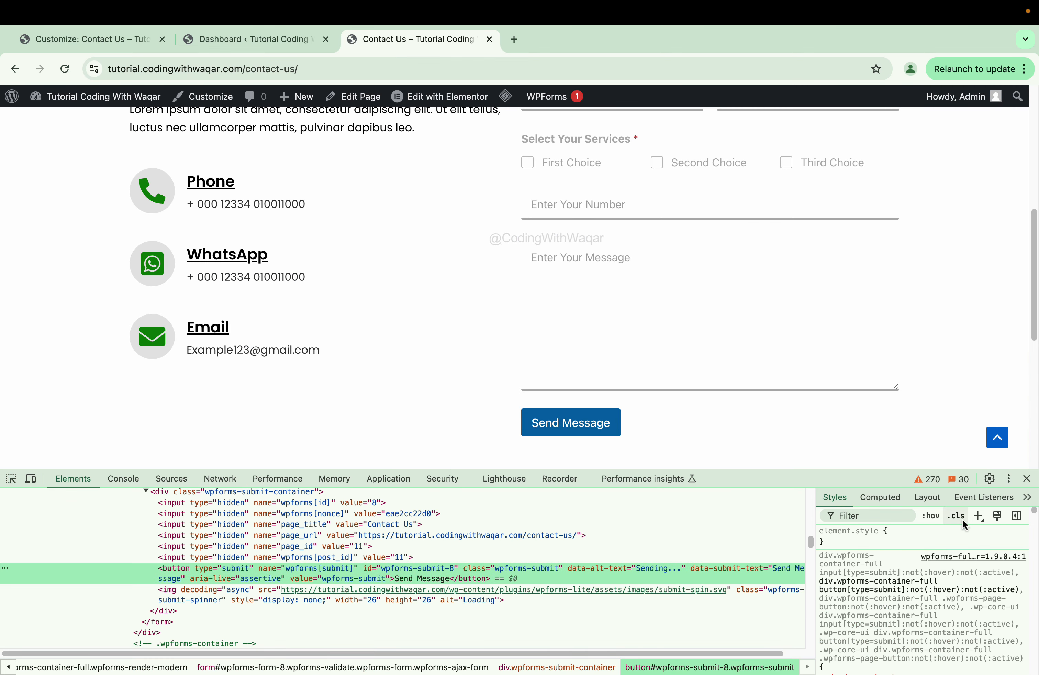
pyautogui.click(978, 516)
pyautogui.press('Return')
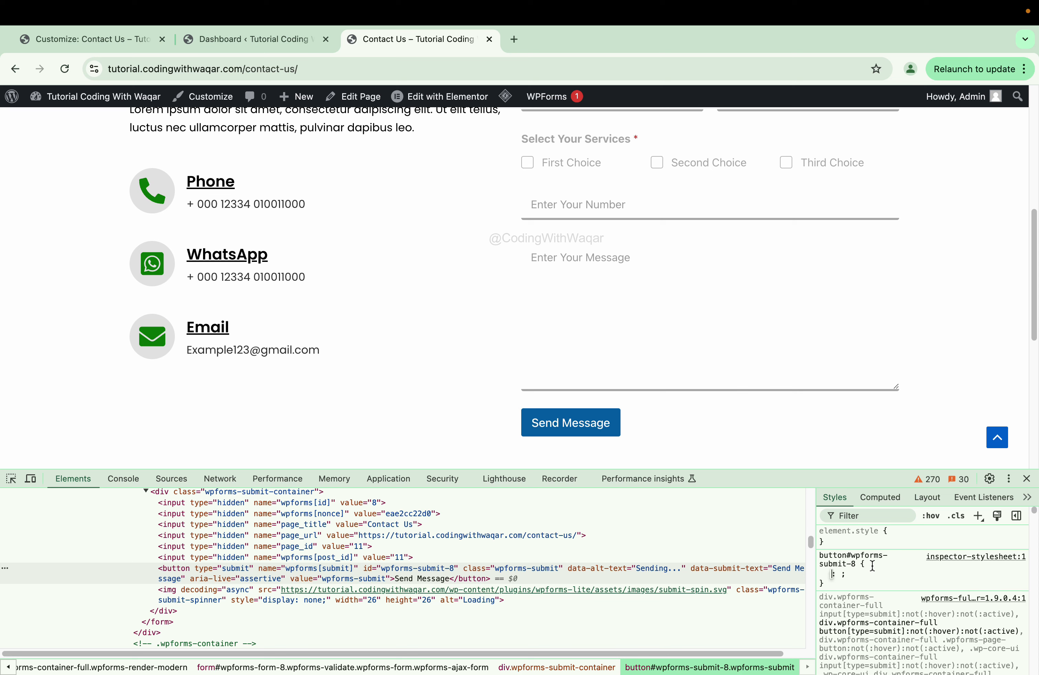
pyautogui.write('10')
pyautogui.press('BackSpace')
pyautogui.press('BackSpace')
pyautogui.press('BackSpace')
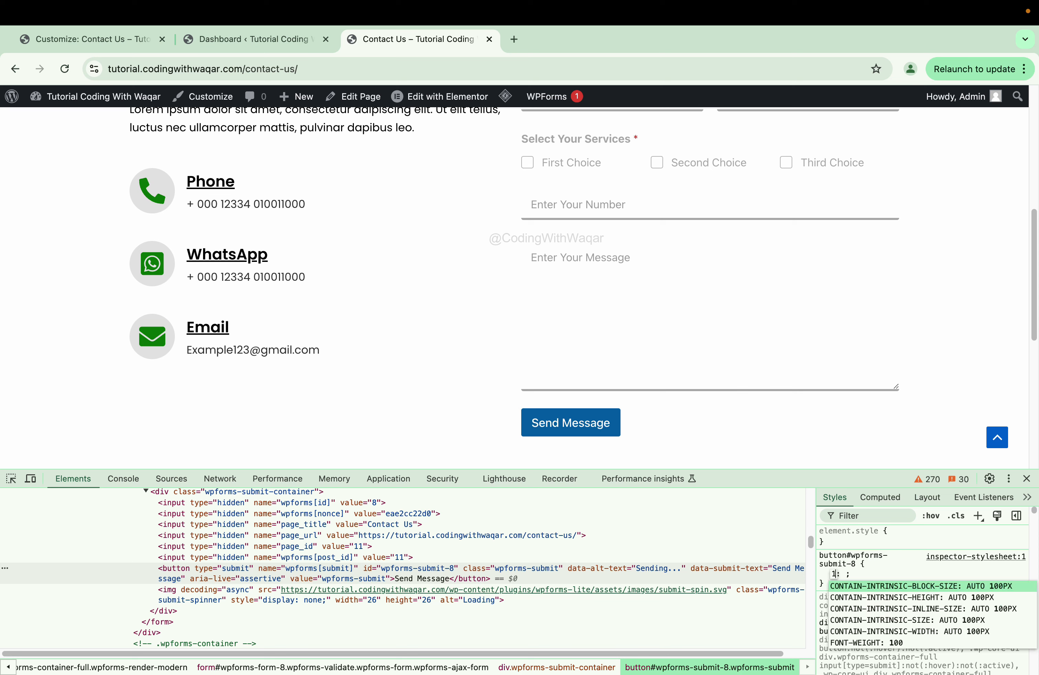
pyautogui.write('width')
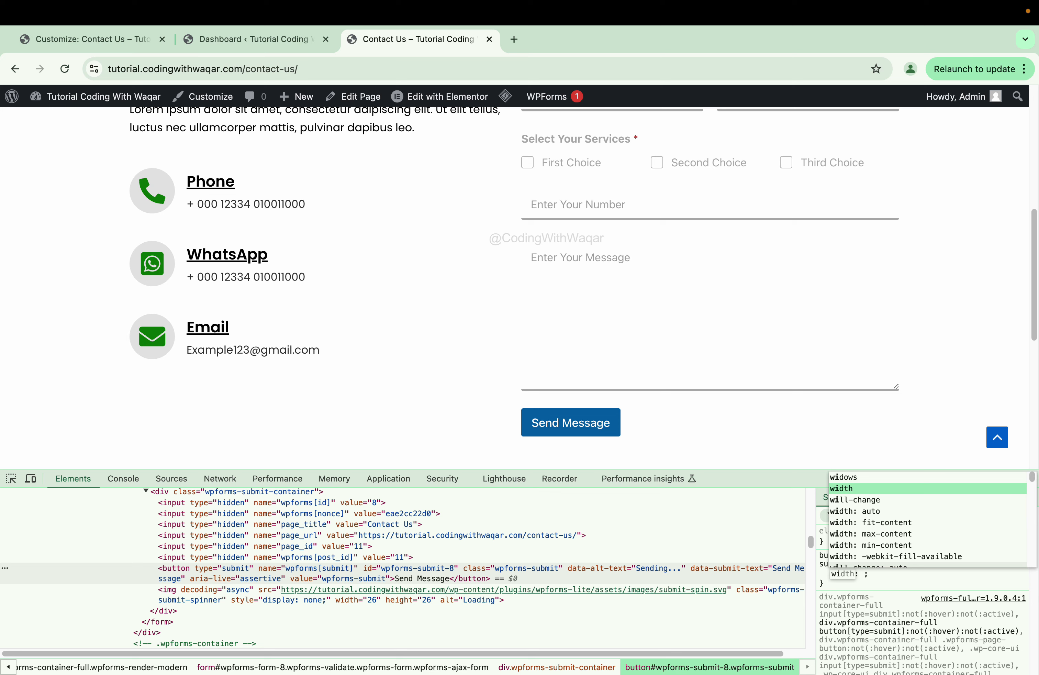
pyautogui.press('Tab')
pyautogui.write('100')
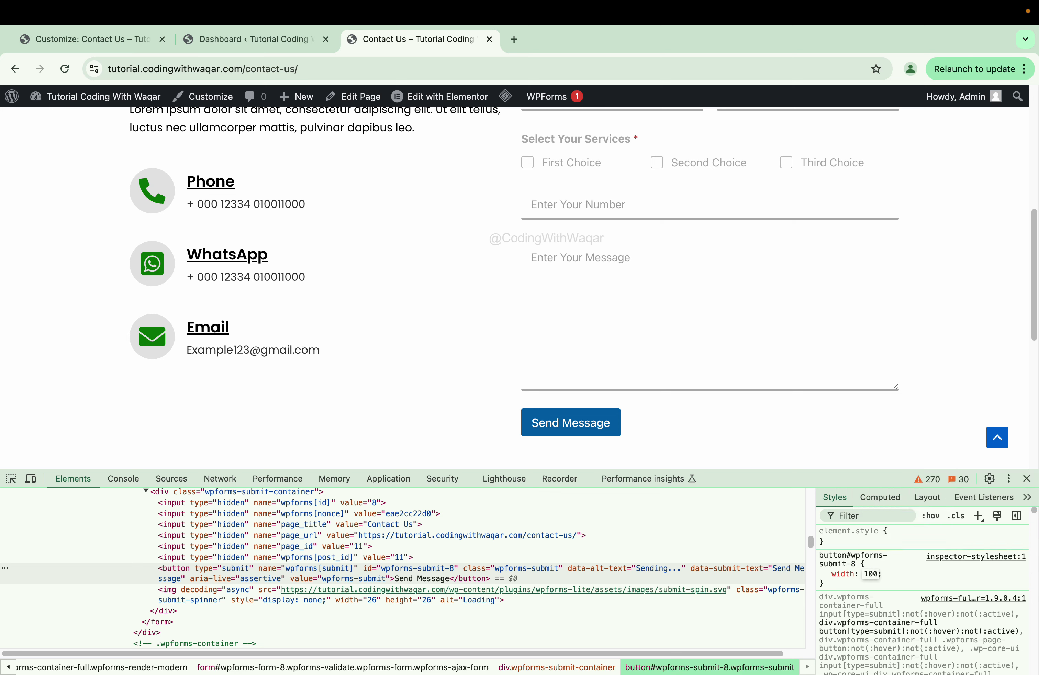
pyautogui.write('%')
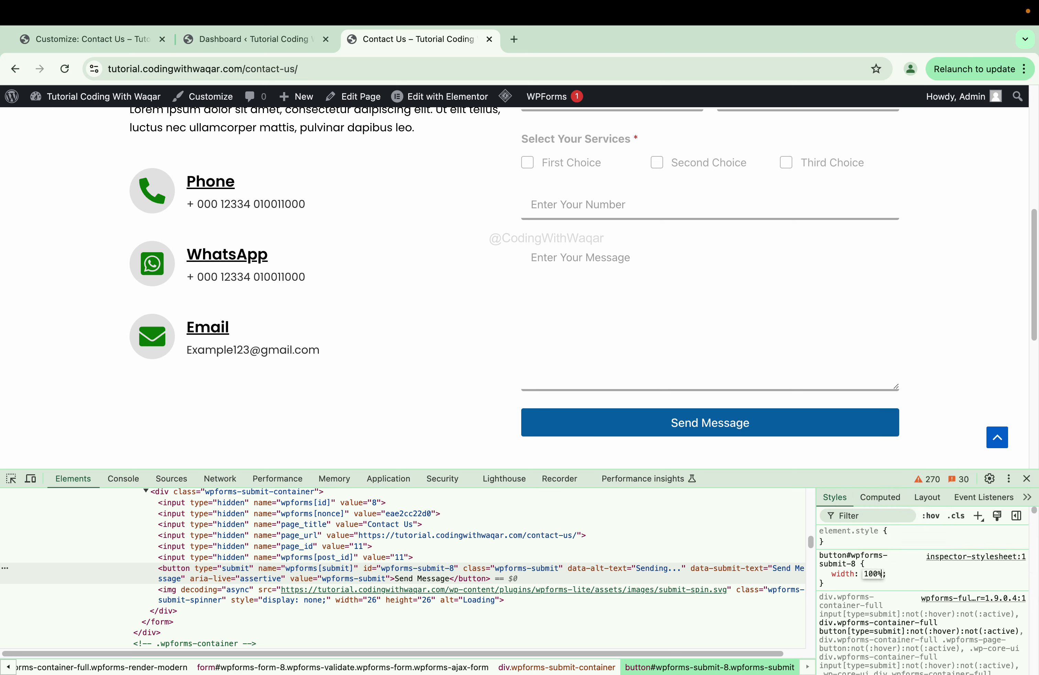
pyautogui.press('Return')
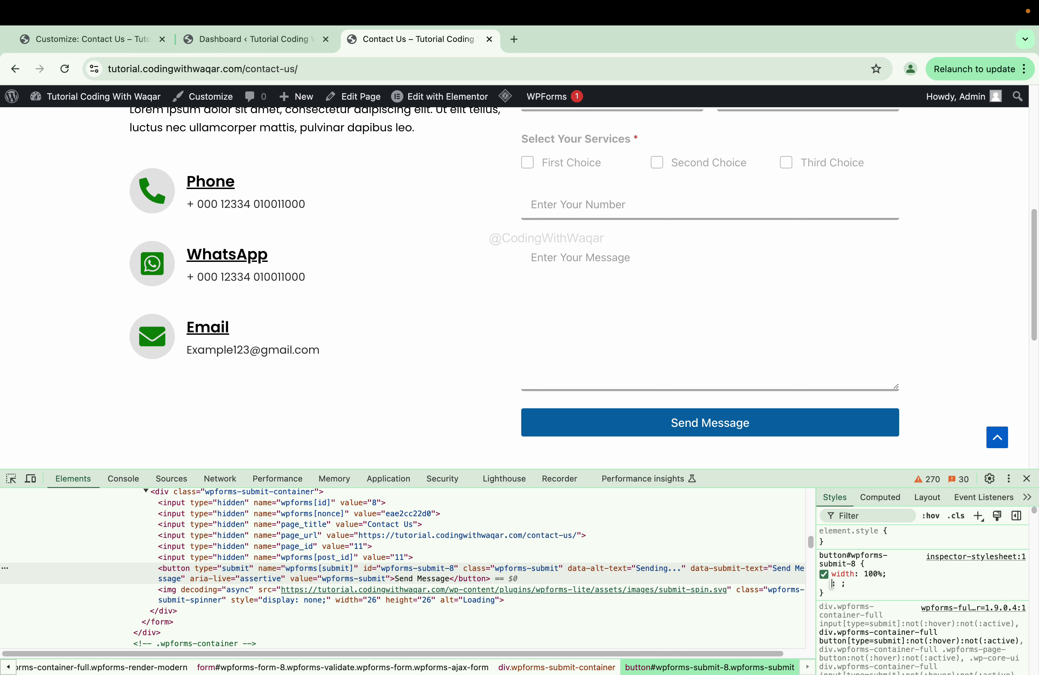
# - Give the button a background colour, sampling the heading's dark red #b60000 with the eyedropper
pyautogui.write('back')
pyautogui.press('Tab')
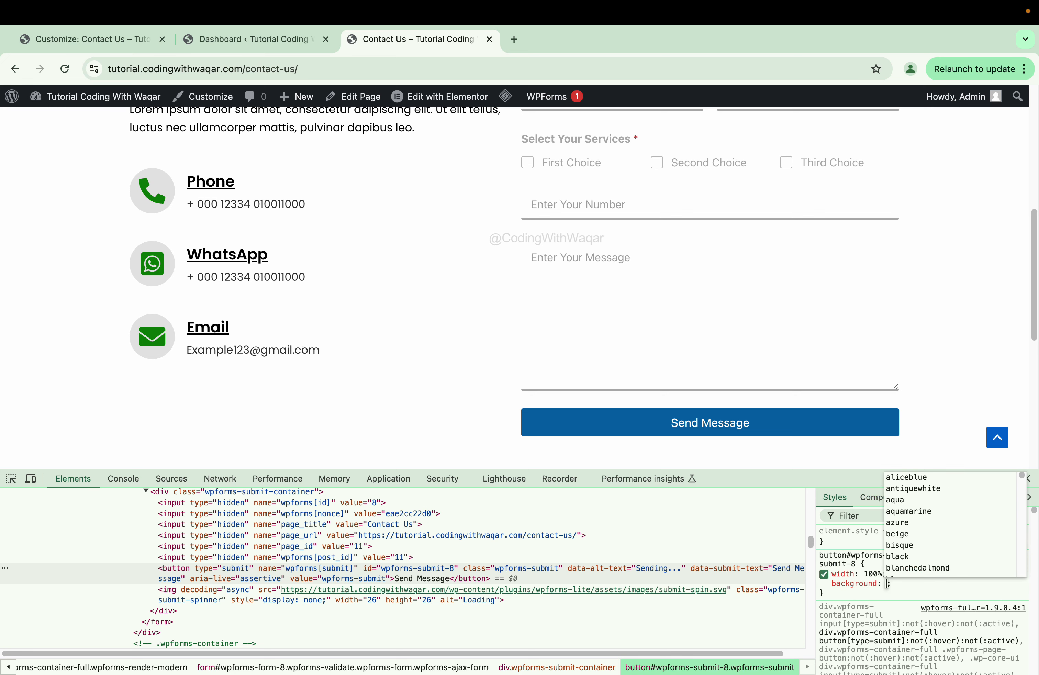
pyautogui.write('red')
pyautogui.scroll(2, 410, 321)
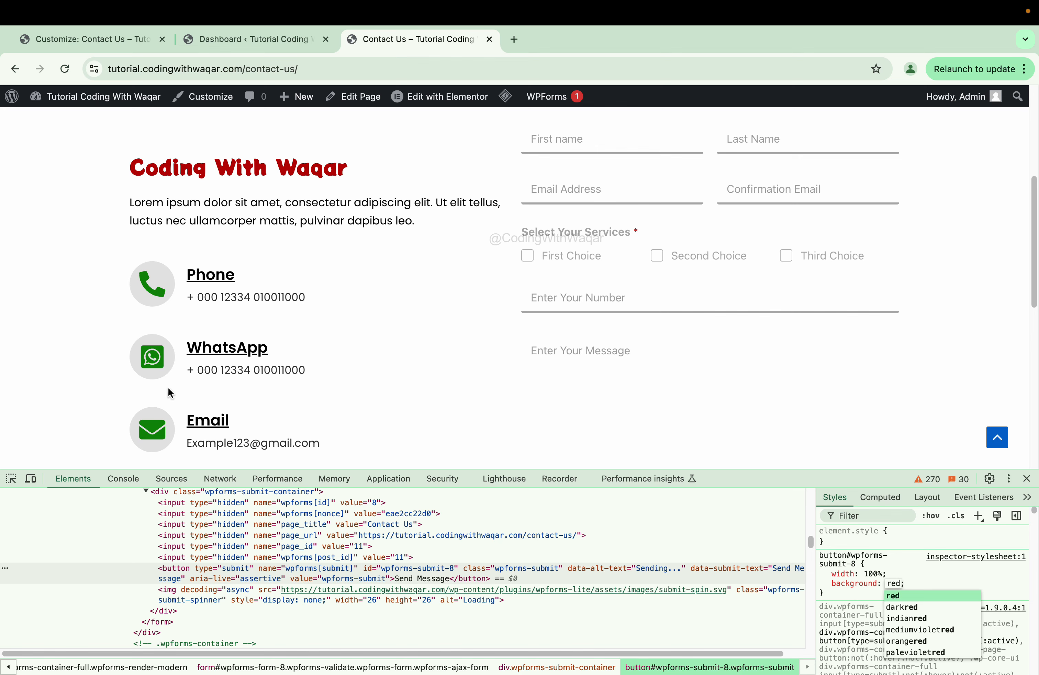
pyautogui.scroll(-1, 463, 293)
pyautogui.click(11, 479)
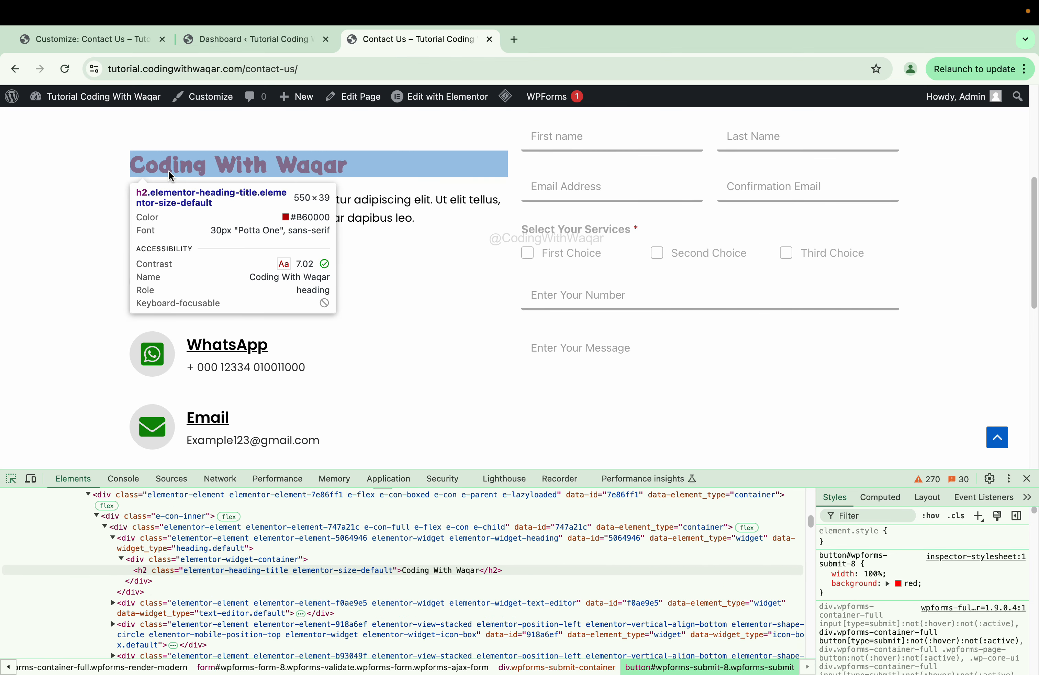
pyautogui.click(898, 583)
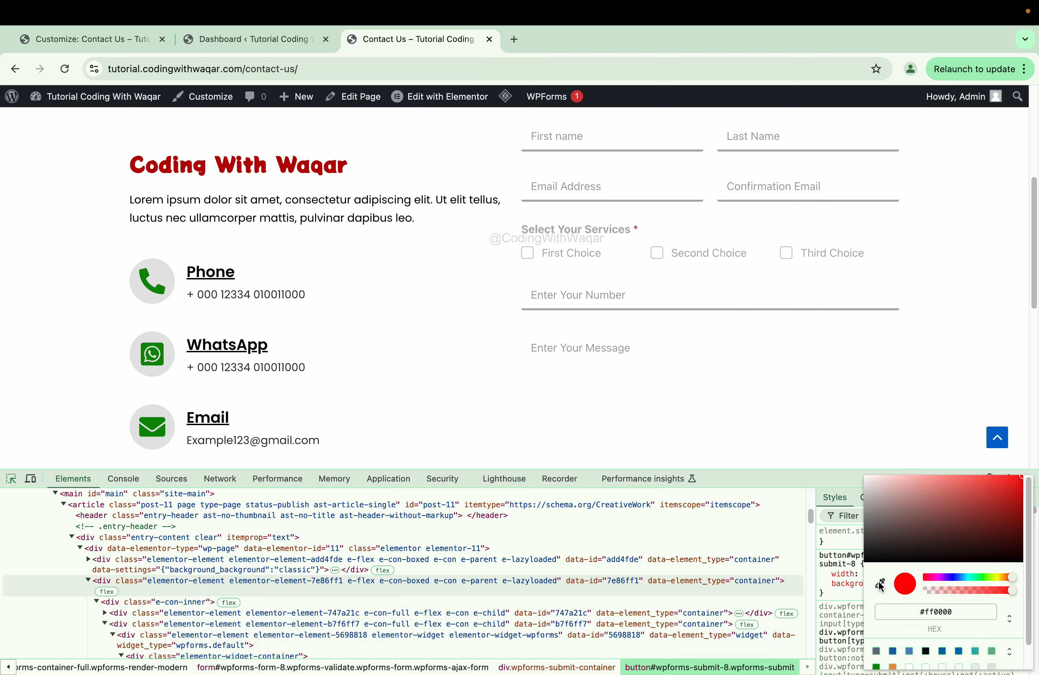
pyautogui.click(335, 173)
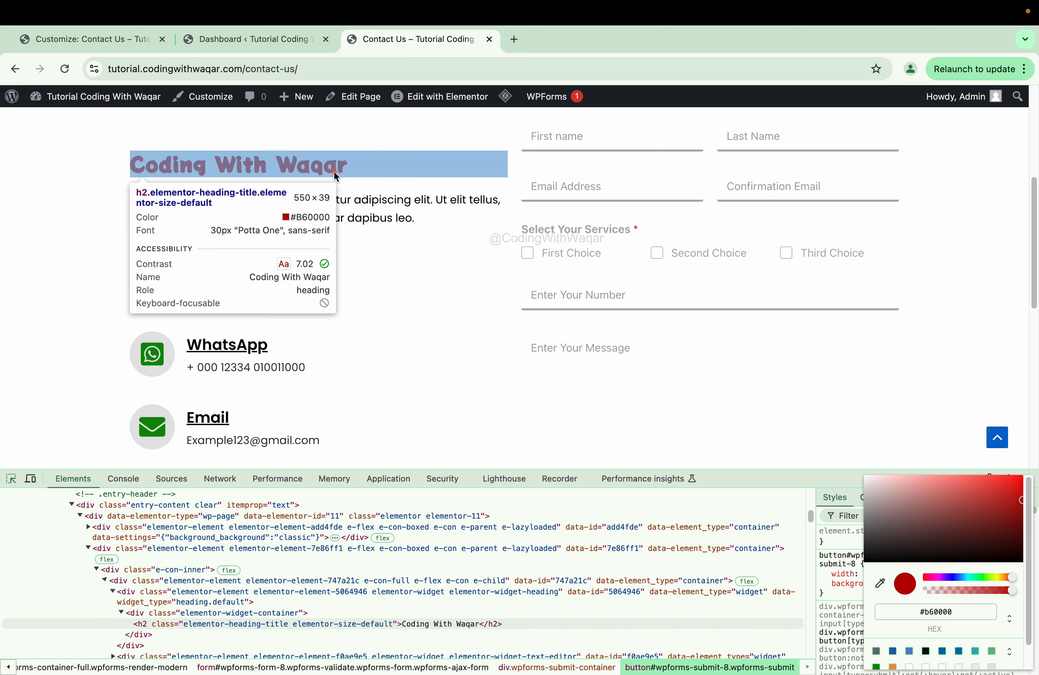
pyautogui.click(958, 610)
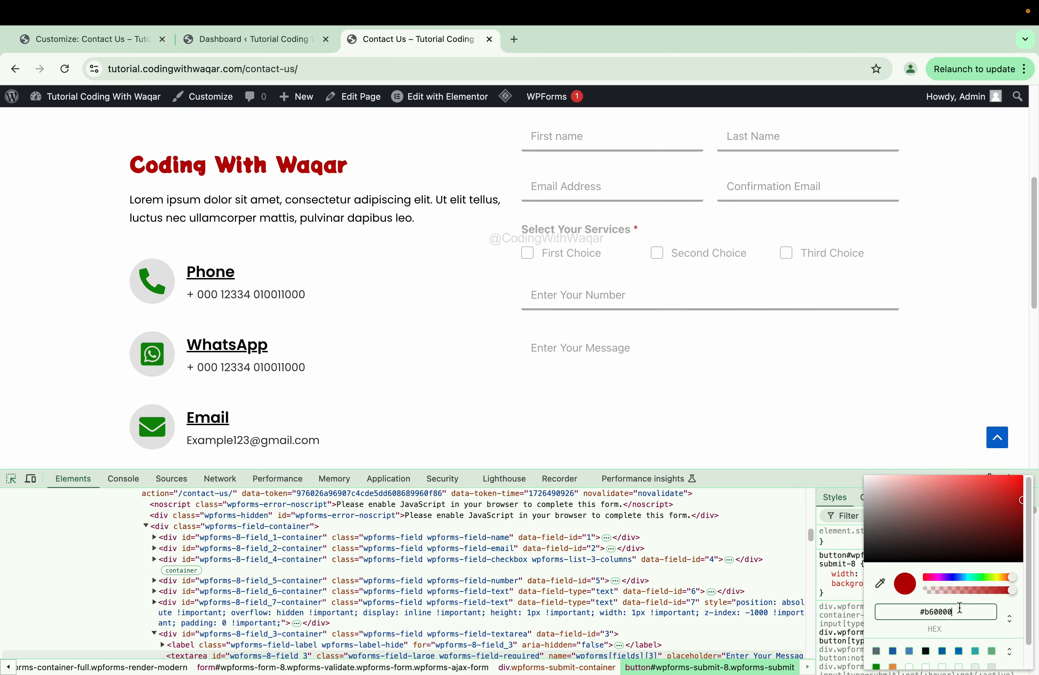
pyautogui.press('Return')
# - Try a black text colour on the button, then discard it
pyautogui.scroll(-2, 903, 387)
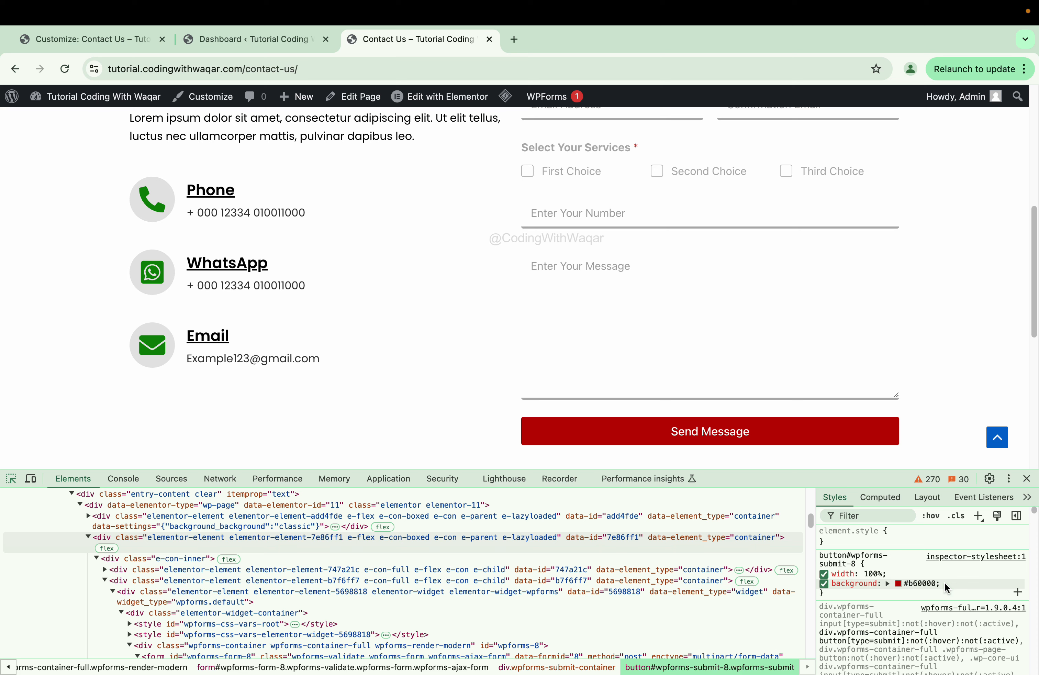
pyautogui.click(944, 582)
pyautogui.write('color')
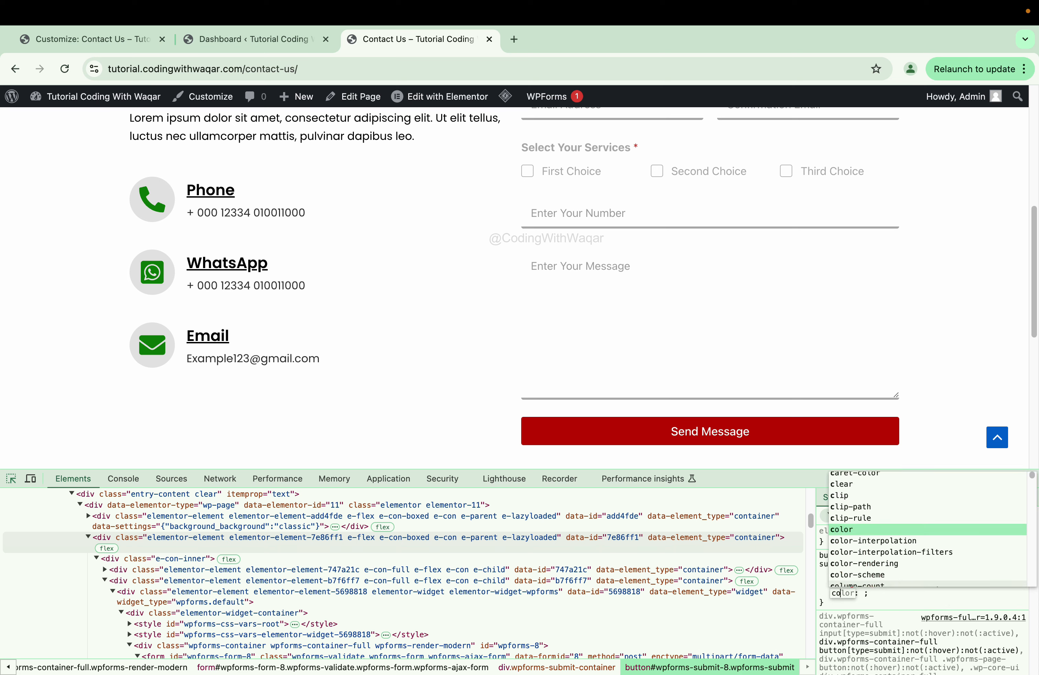
pyautogui.press('Tab')
pyautogui.write('black')
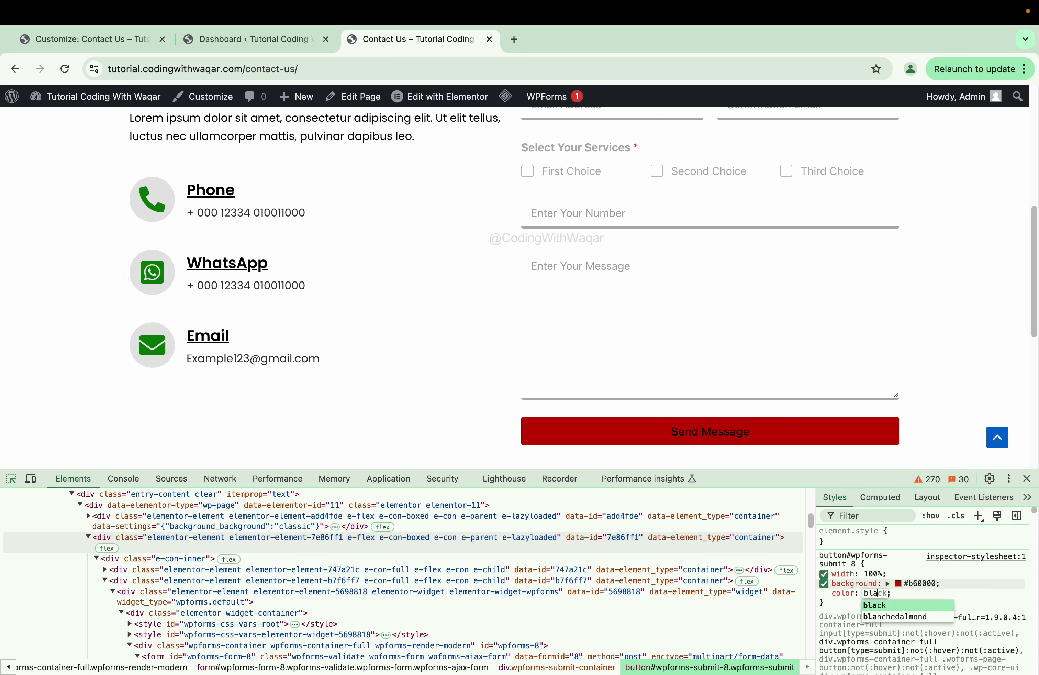
pyautogui.press('BackSpace')
pyautogui.press('BackSpace')
pyautogui.press('BackSpace')
pyautogui.press('BackSpace')
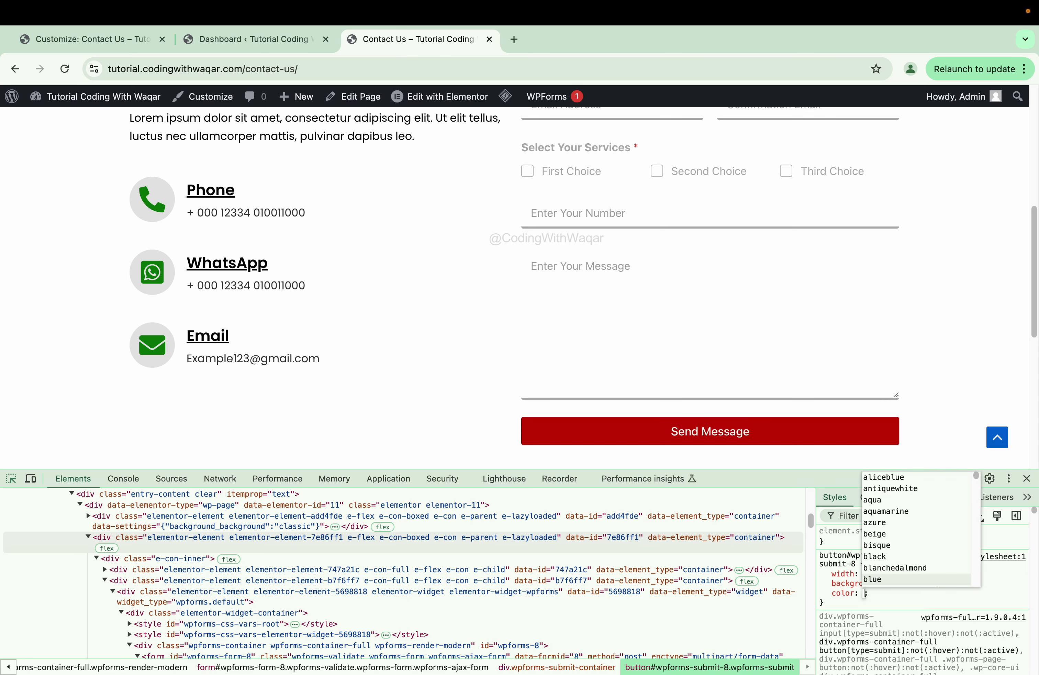
pyautogui.click(830, 601)
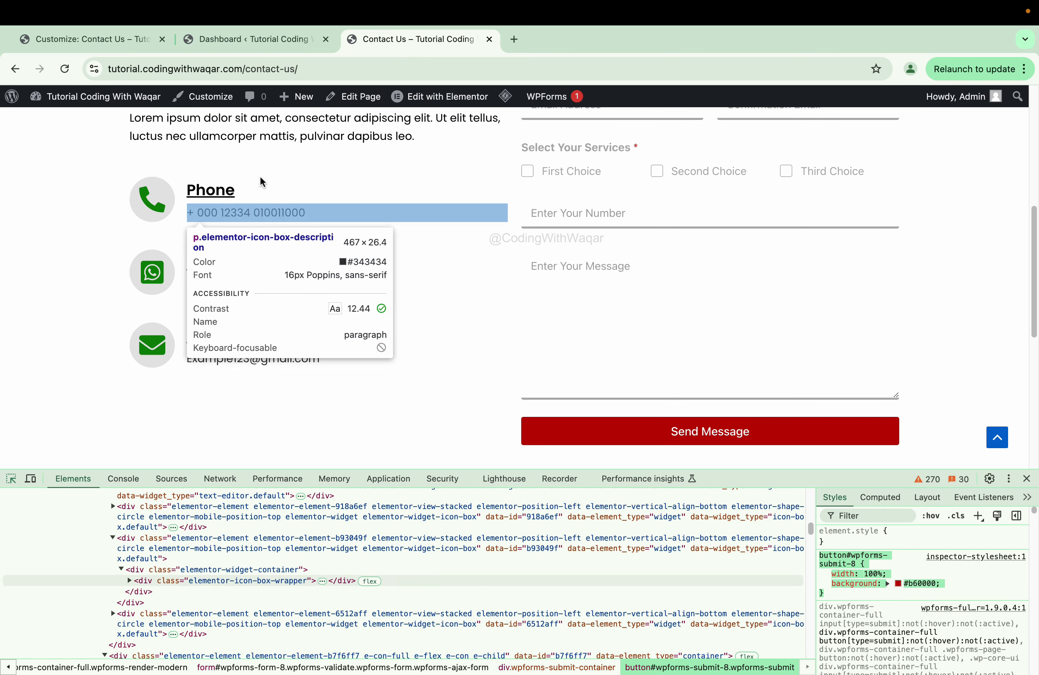
pyautogui.click(104, 35)
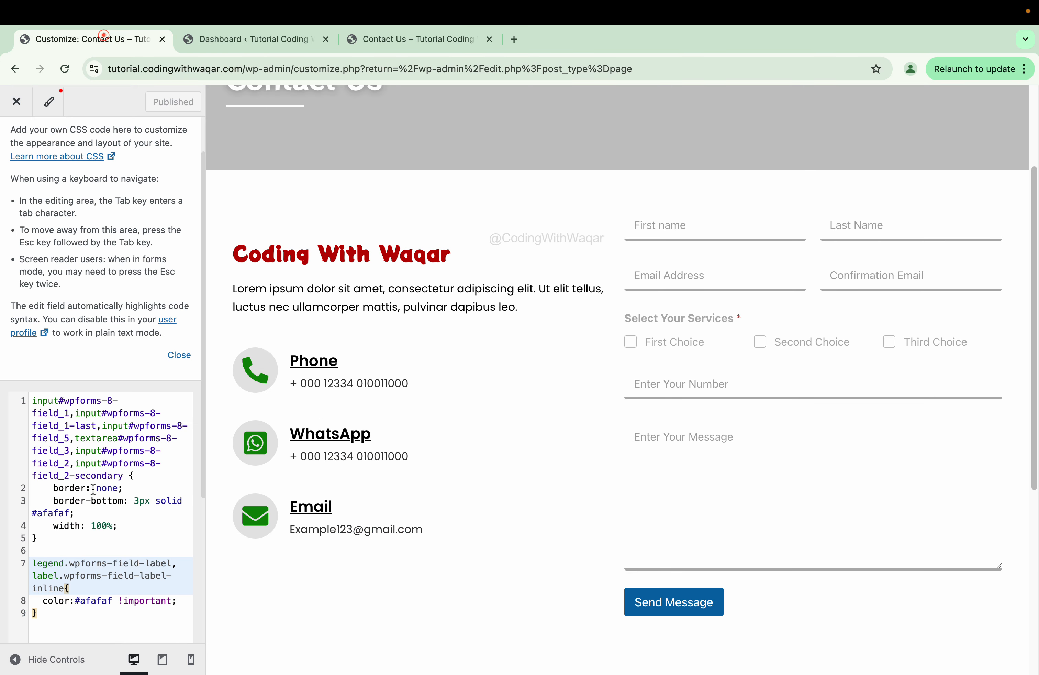
# - Paste the button#wpforms-submit-8 rule (width 100%, background #b60000) into Additional CSS and publish
pyautogui.click(83, 613)
pyautogui.press('Return')
pyautogui.press('Return')
pyautogui.write('button#wpforms-submit-8 {     width: 100%;     background: #b60000; }')
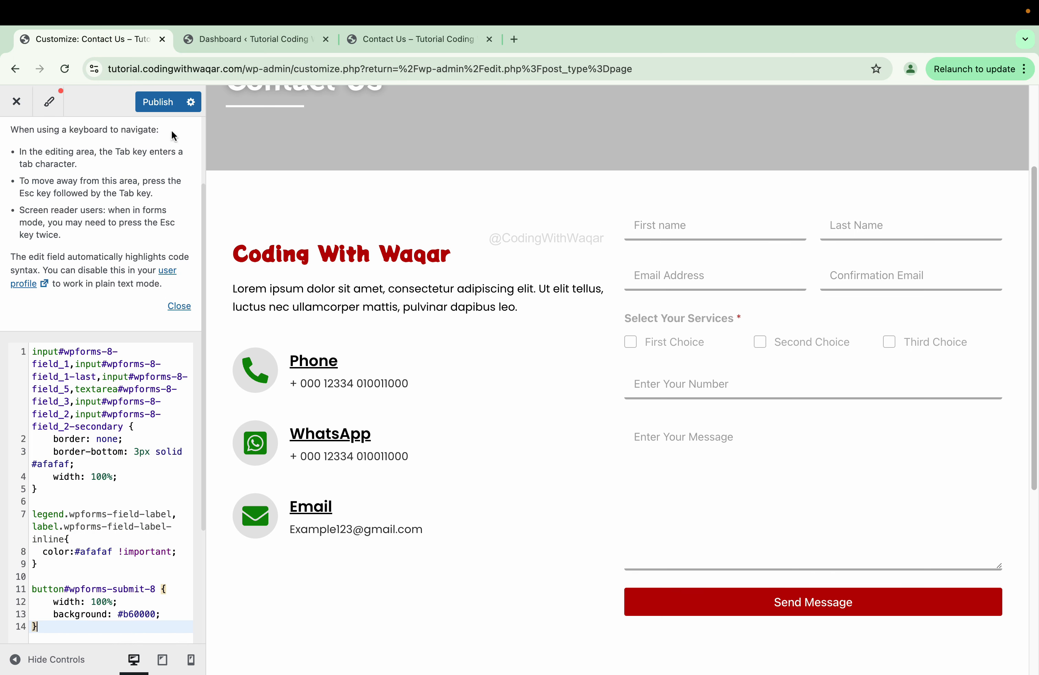
pyautogui.click(158, 102)
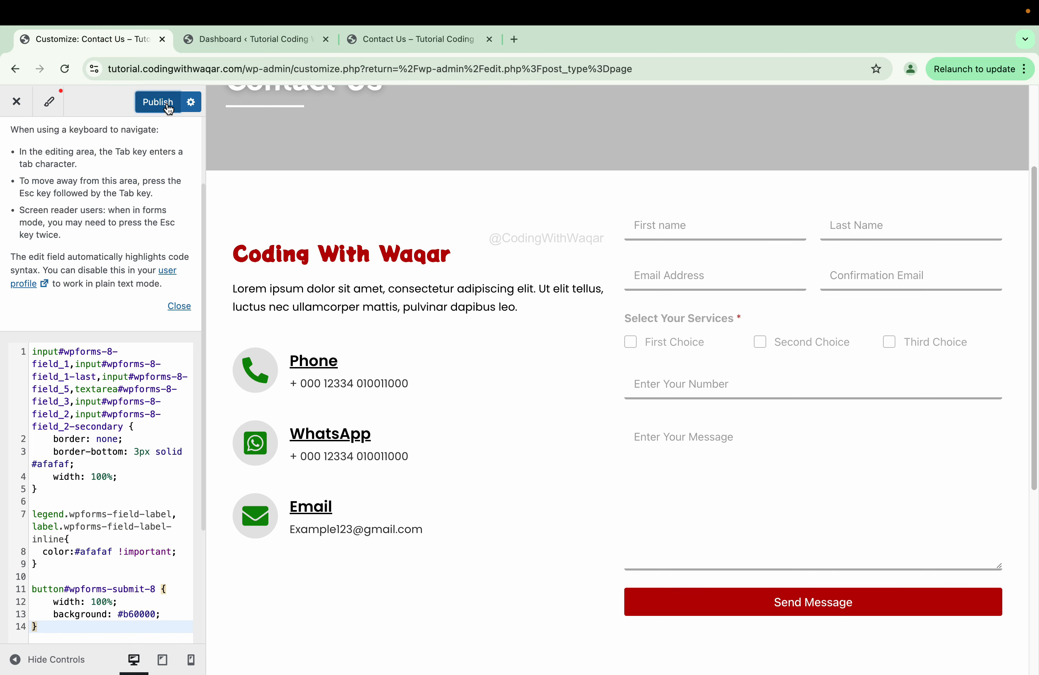
# - View the red full-width Send Message button on the live Contact Us page
pyautogui.click(446, 51)
pyautogui.click(1024, 481)
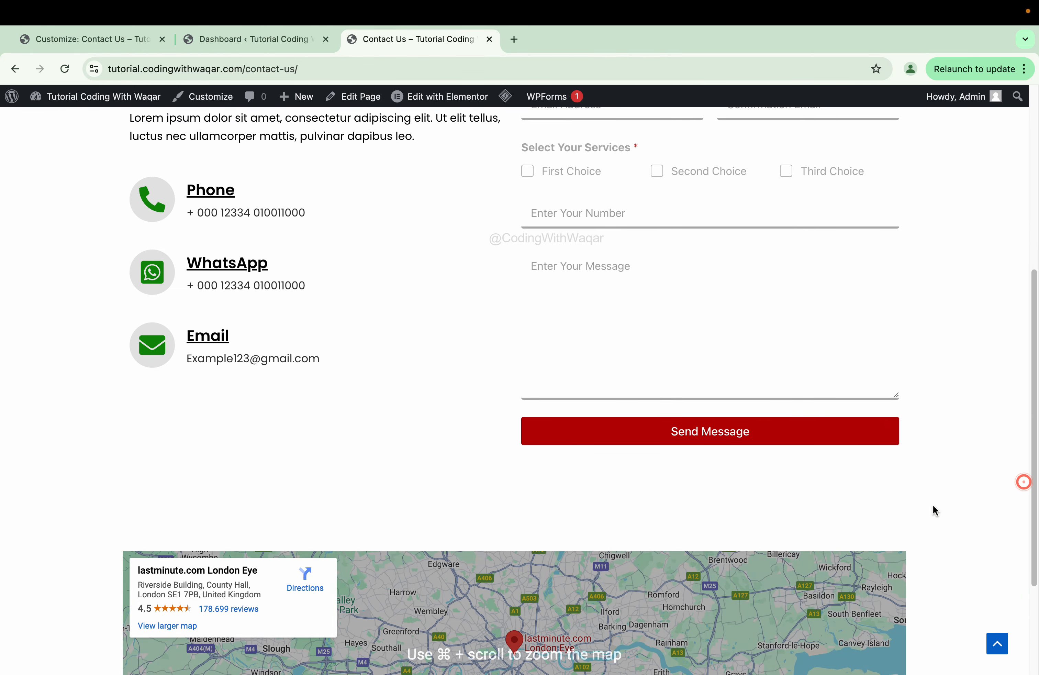
pyautogui.scroll(6, 932, 505)
pyautogui.scroll(-4, 928, 504)
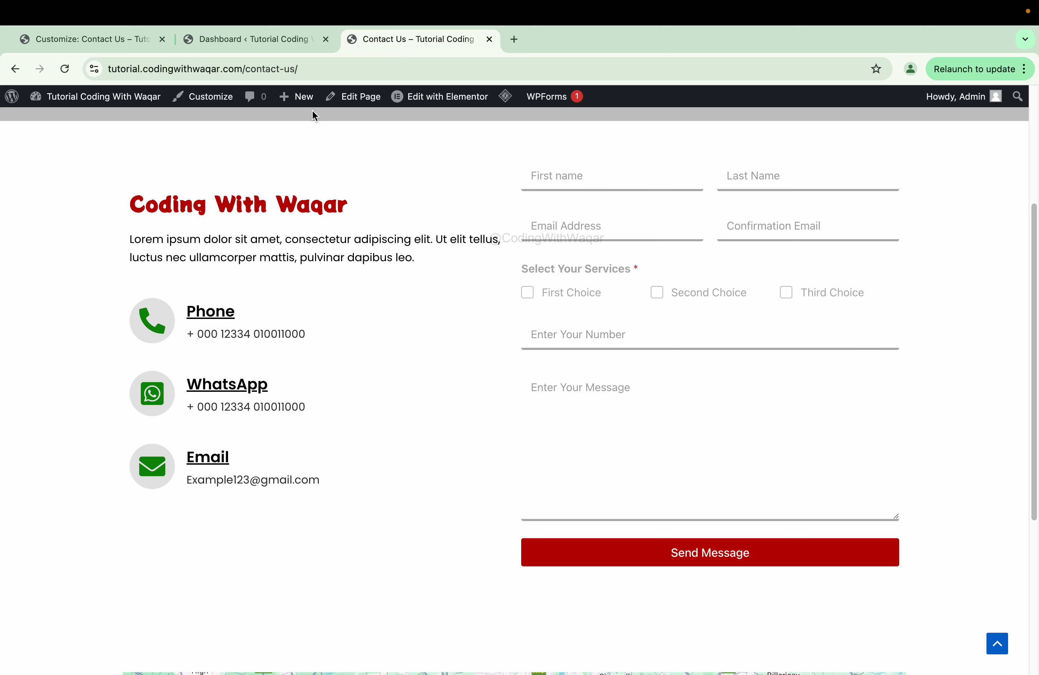
# - From Pages > All Pages, open the Contact Us page with Edit with Elementor
pyautogui.click(266, 48)
pyautogui.moveTo(52, 254)
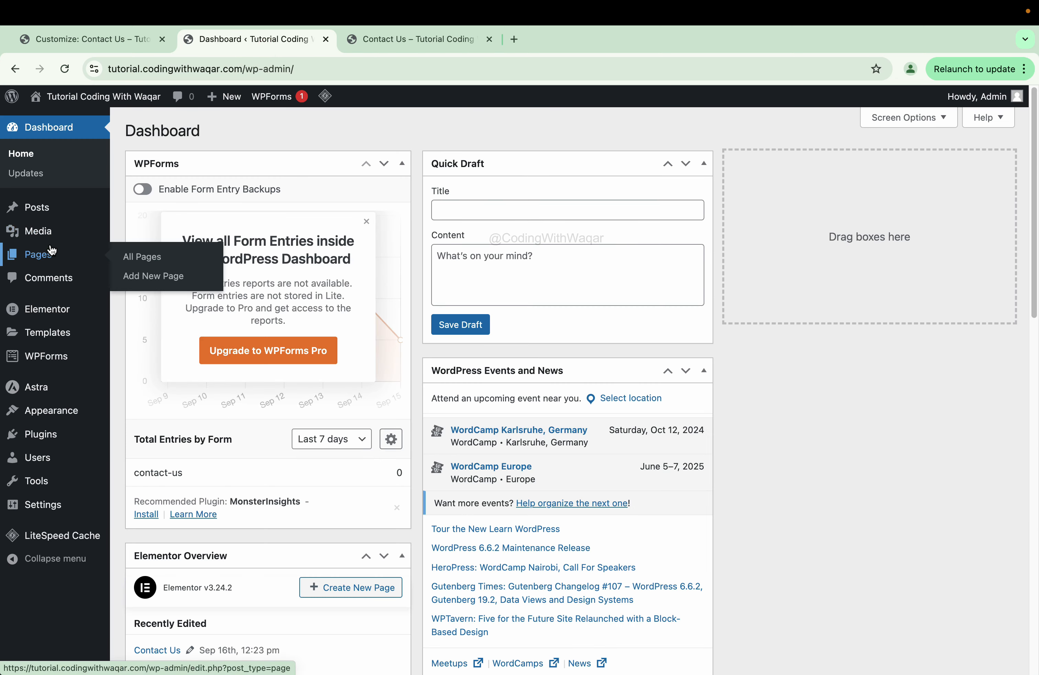
pyautogui.click(179, 263)
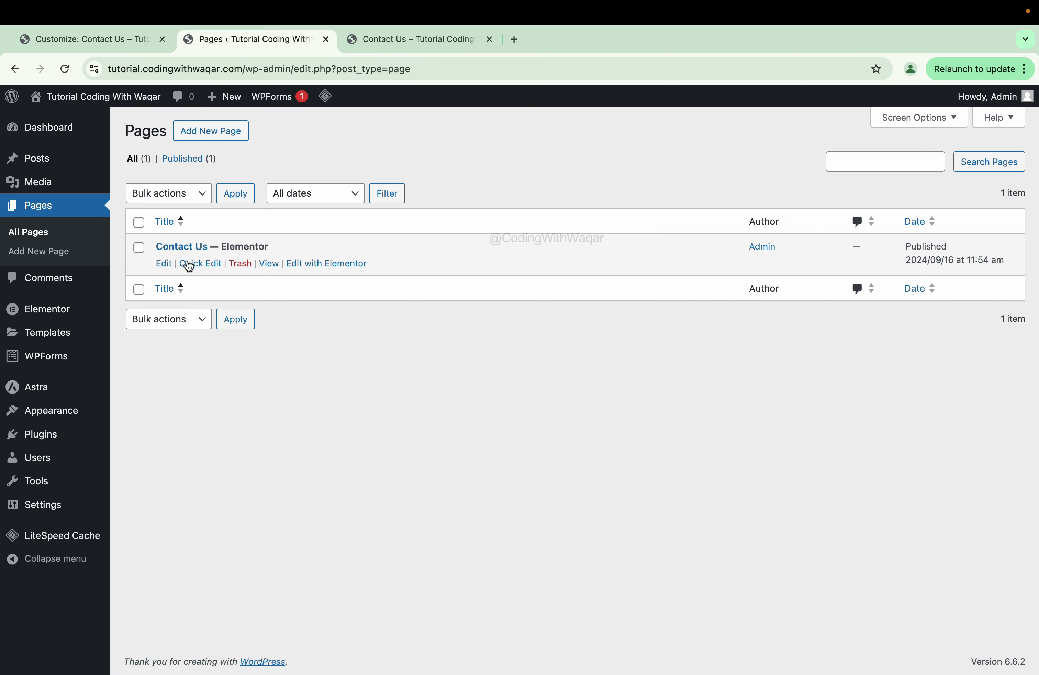
pyautogui.click(185, 247)
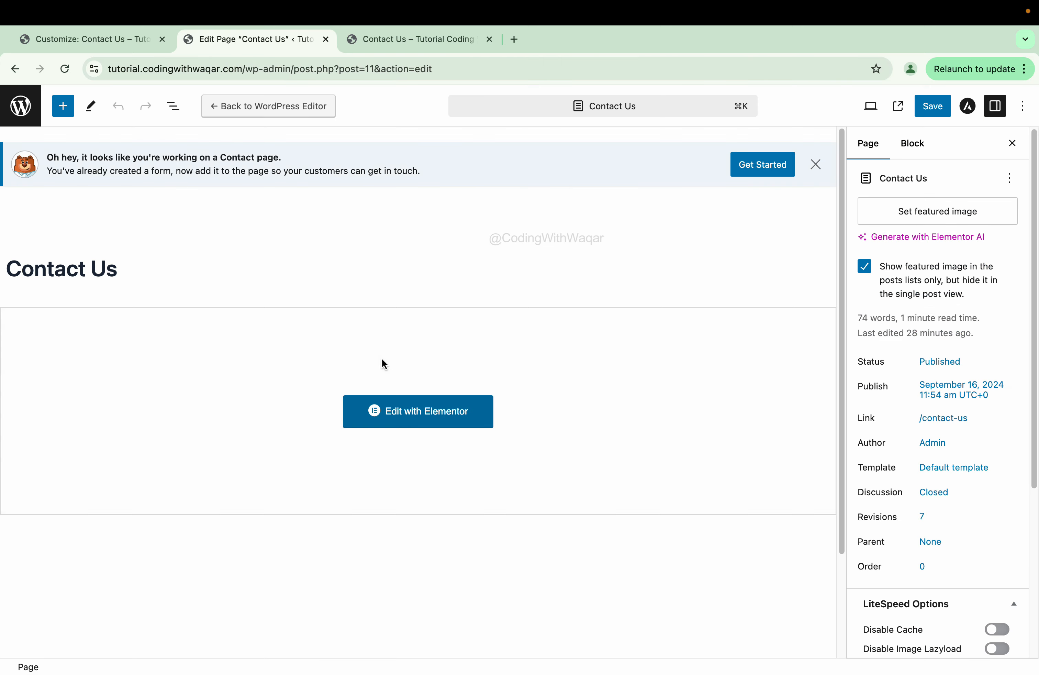
pyautogui.click(385, 399)
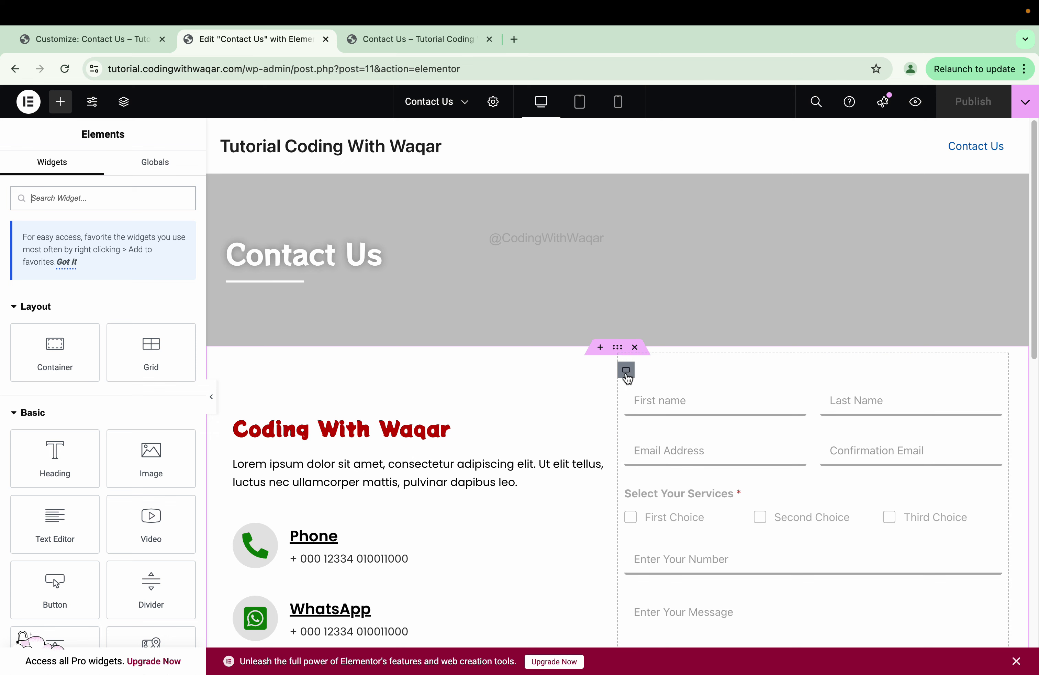
# - Set the form container's Classic background to the building-scaled.jpg night-city photo from the Media Library
pyautogui.click(626, 371)
pyautogui.click(99, 175)
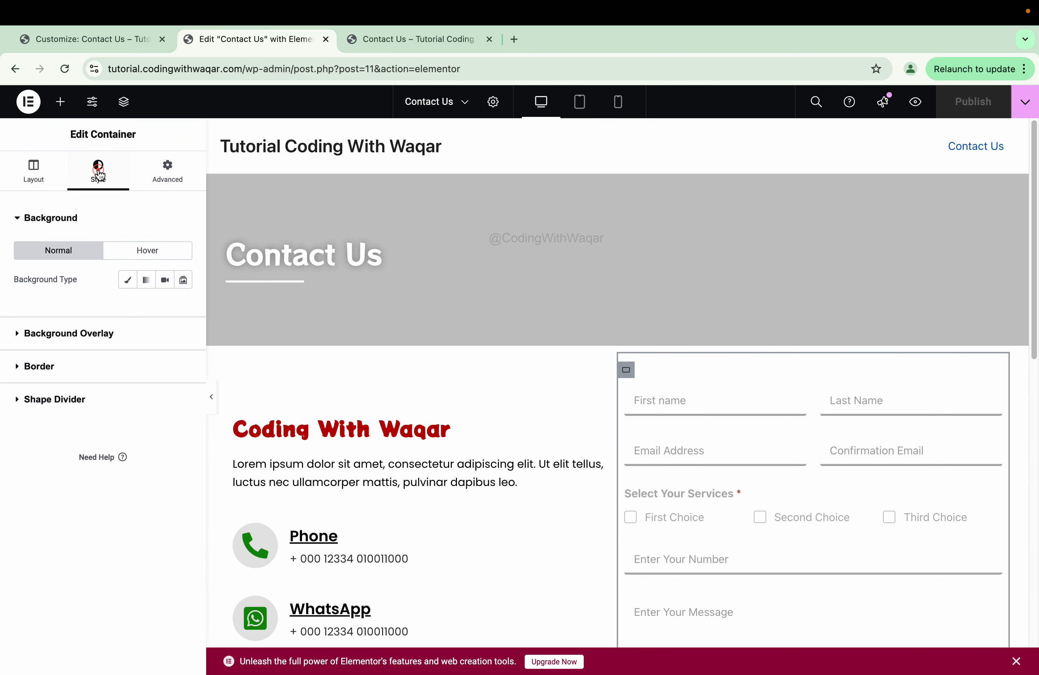
pyautogui.click(124, 280)
pyautogui.click(39, 378)
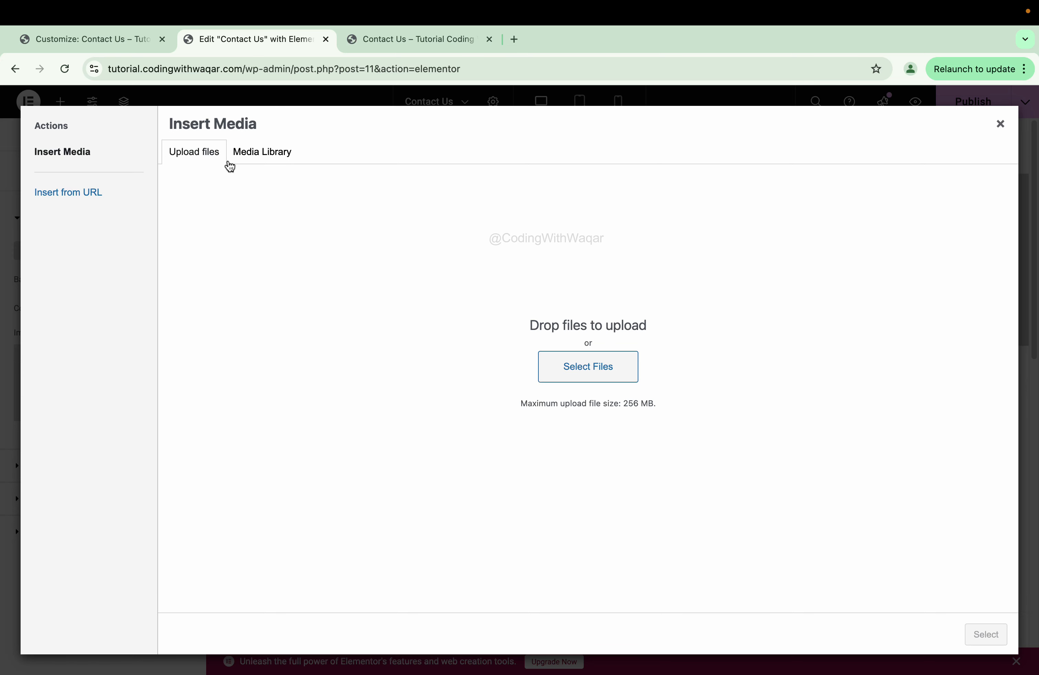
pyautogui.click(261, 154)
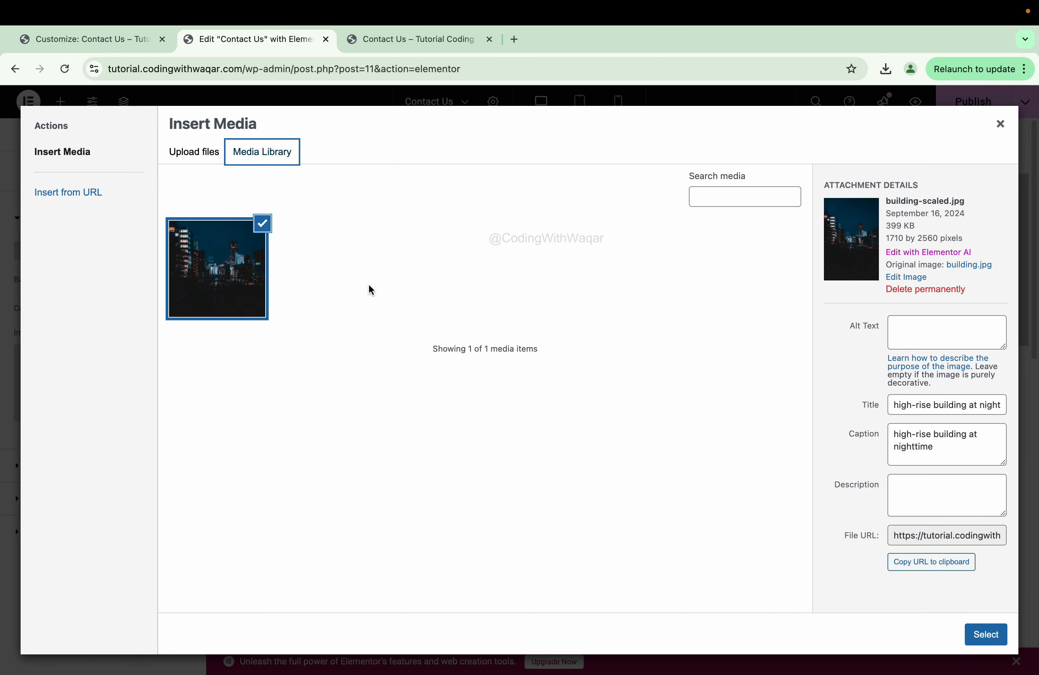
pyautogui.click(204, 160)
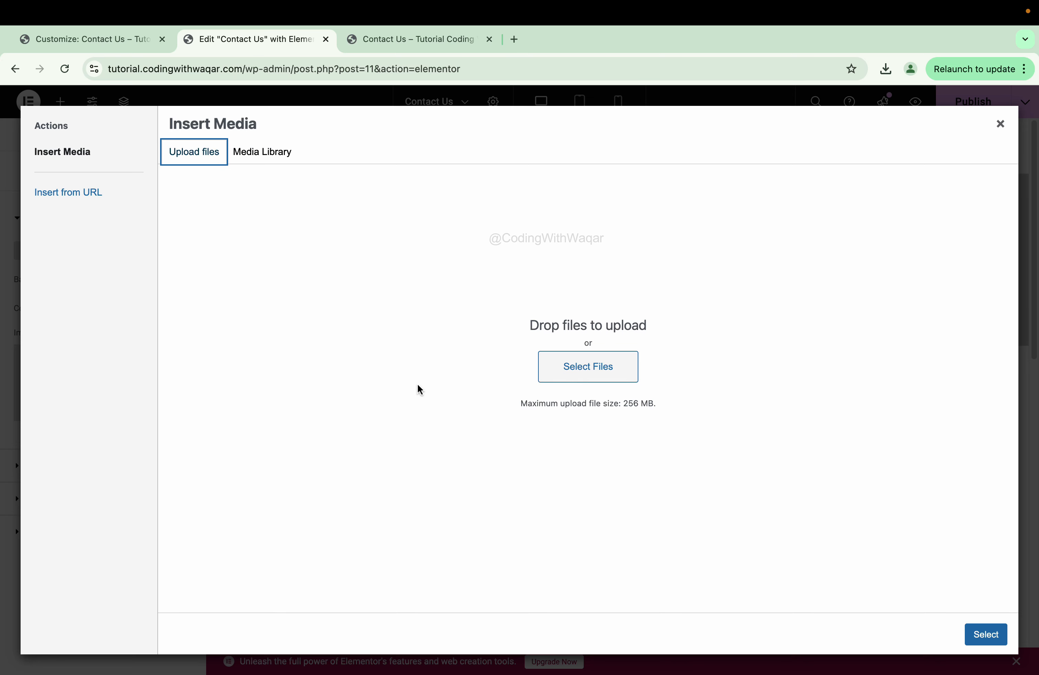
pyautogui.click(267, 153)
pyautogui.click(199, 264)
pyautogui.click(200, 264)
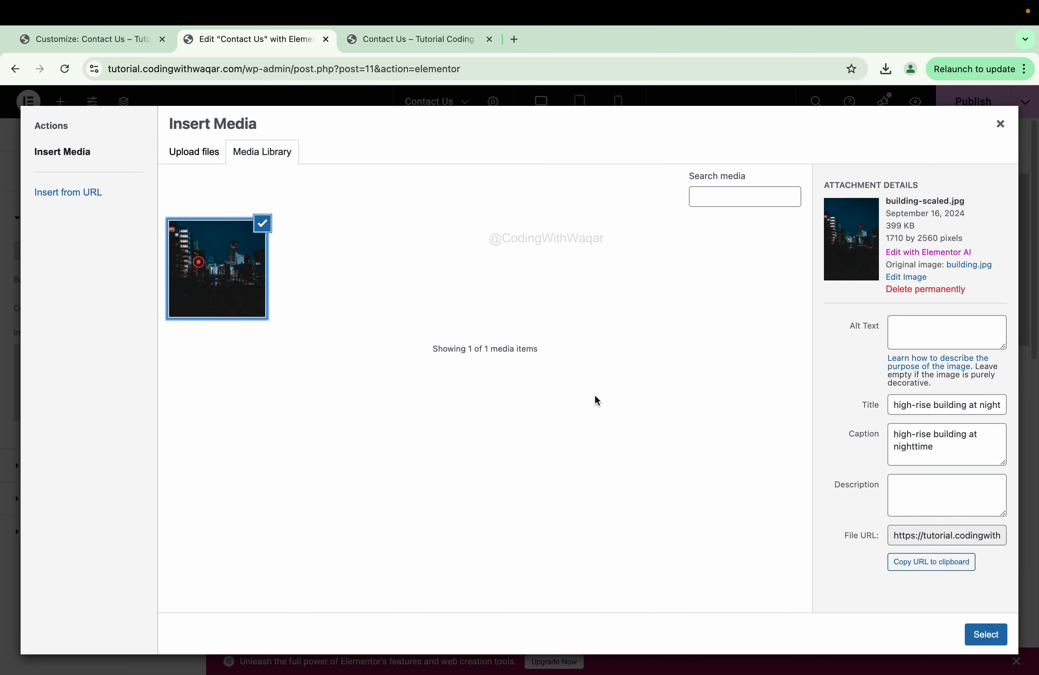
pyautogui.click(985, 637)
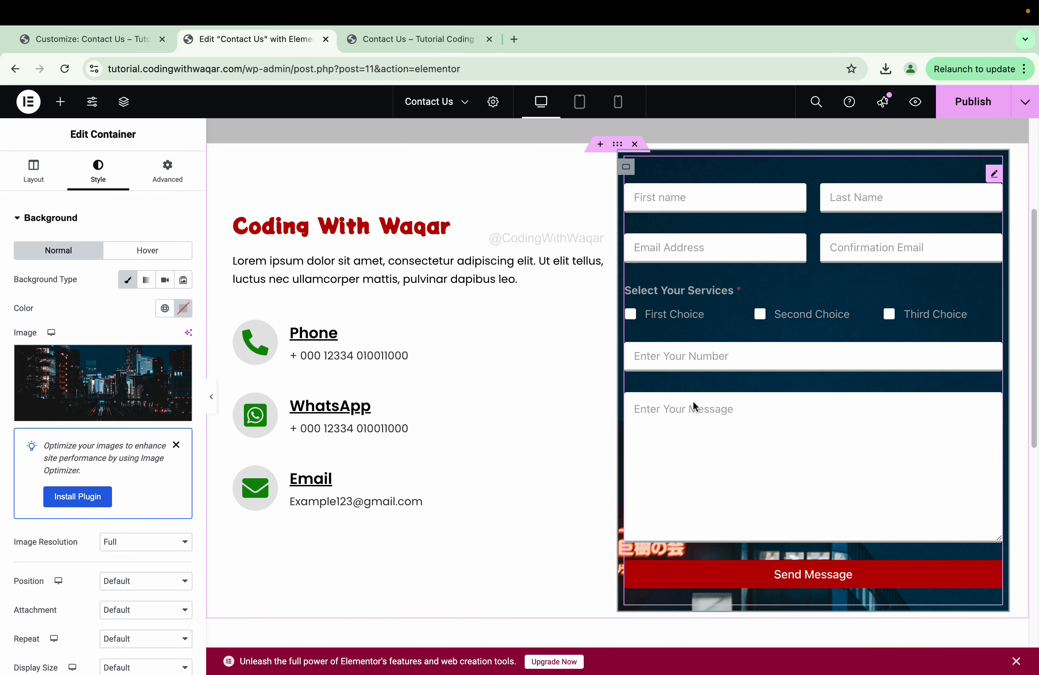
# - Set the background image resolution to Medium Large - 768 and position to Center Center
pyautogui.scroll(-1, 152, 394)
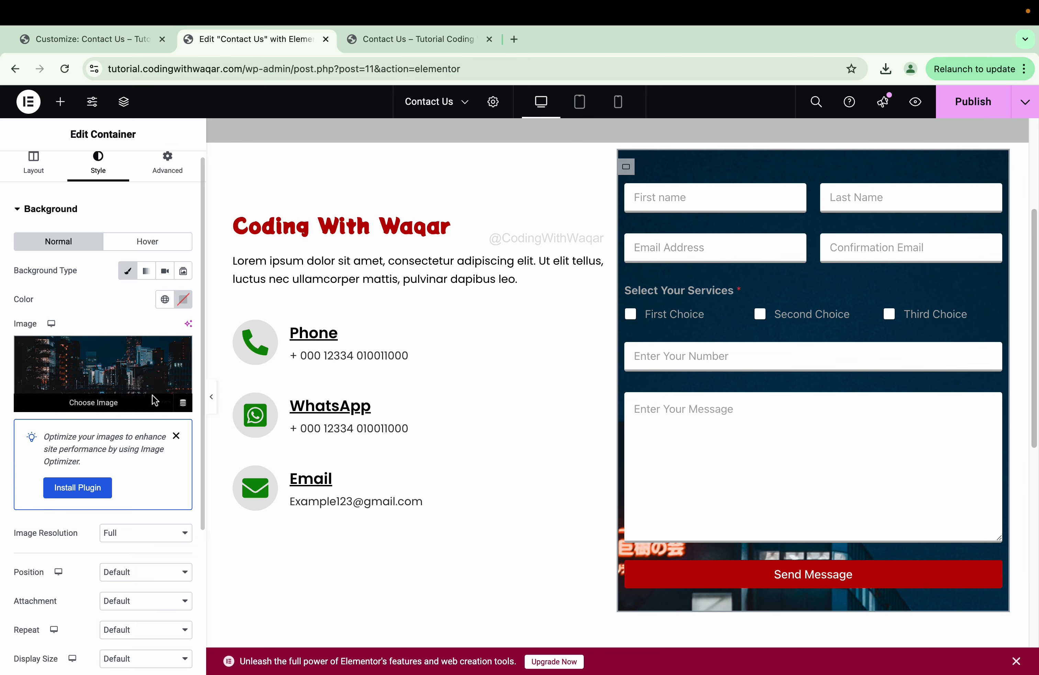
pyautogui.scroll(-3, 152, 400)
pyautogui.click(128, 409)
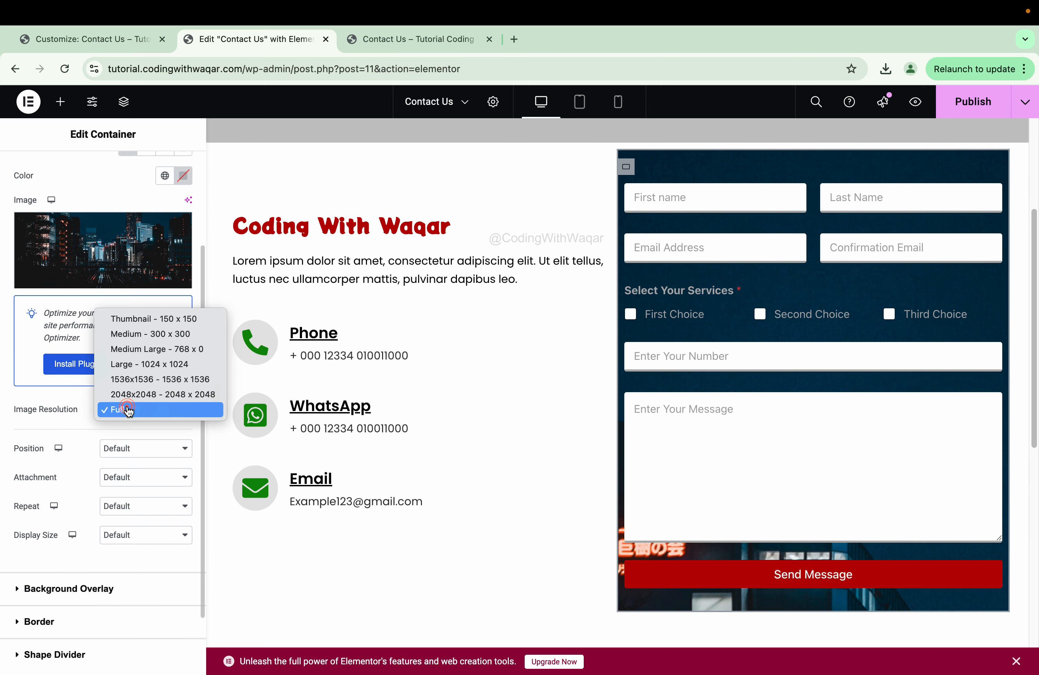
pyautogui.click(144, 335)
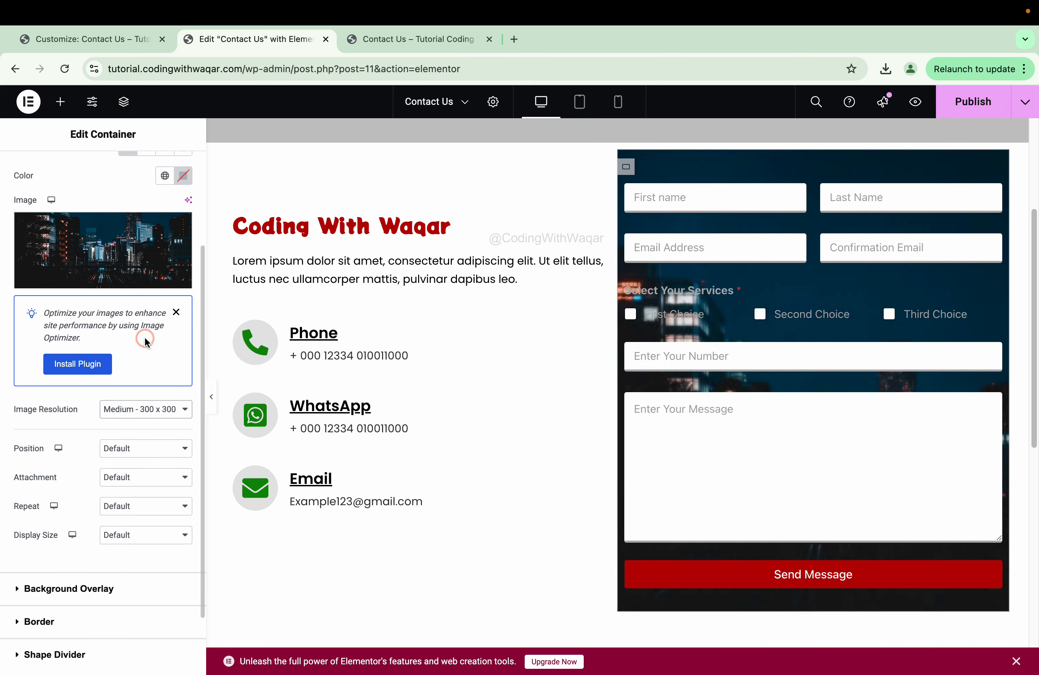
pyautogui.click(127, 409)
pyautogui.click(131, 424)
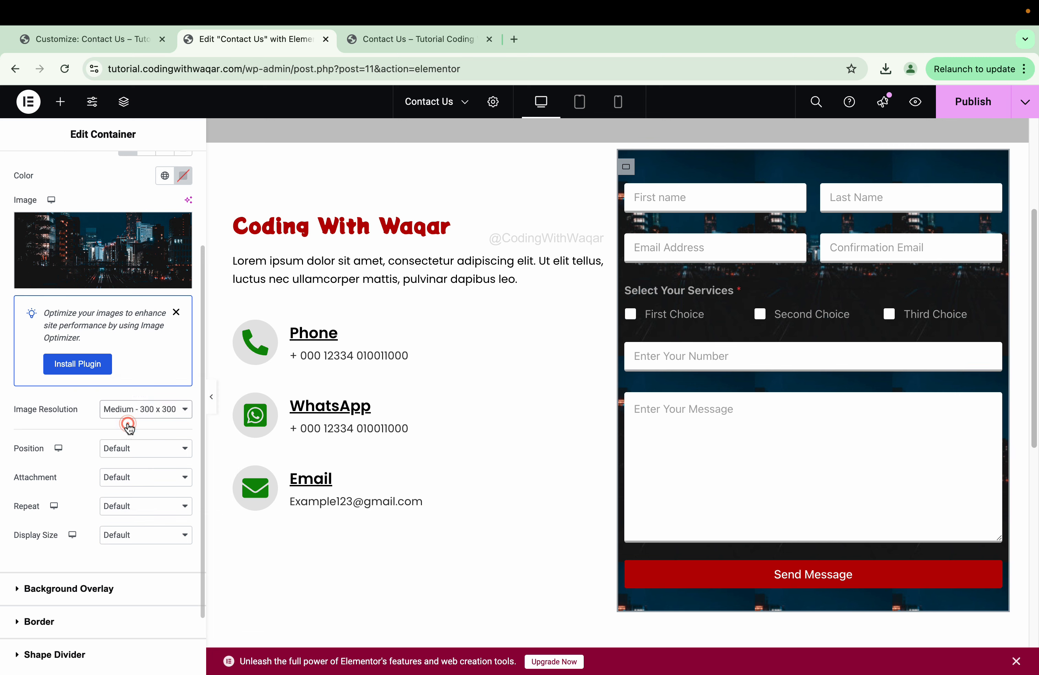
pyautogui.click(152, 448)
pyautogui.click(156, 464)
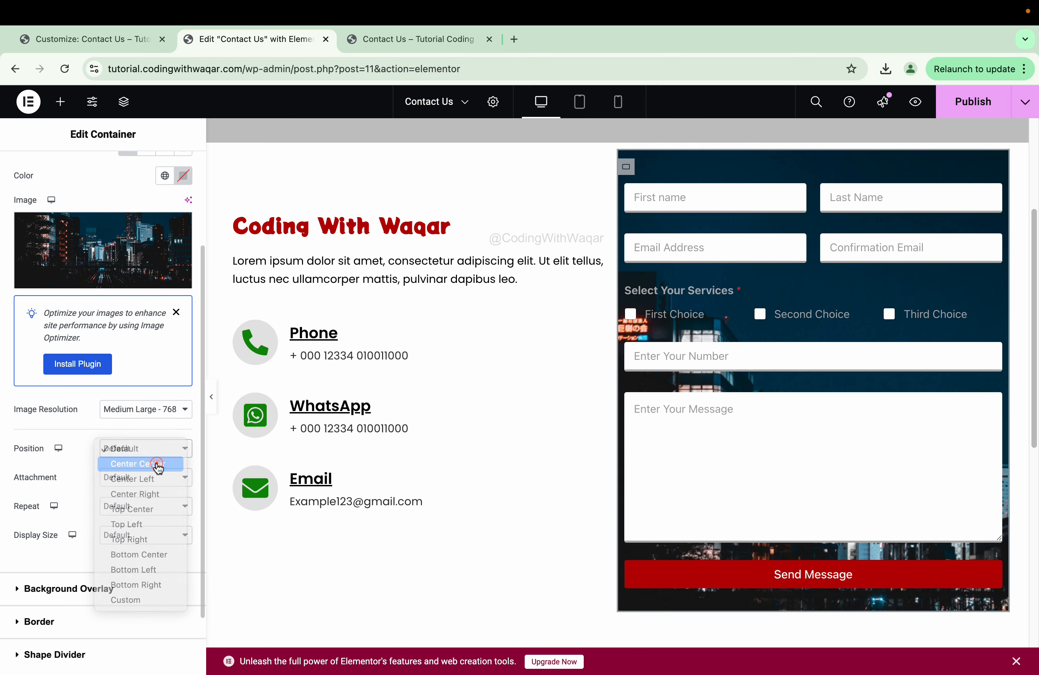
# - Make the background No-repeat with Display Size set to Cover
pyautogui.click(110, 480)
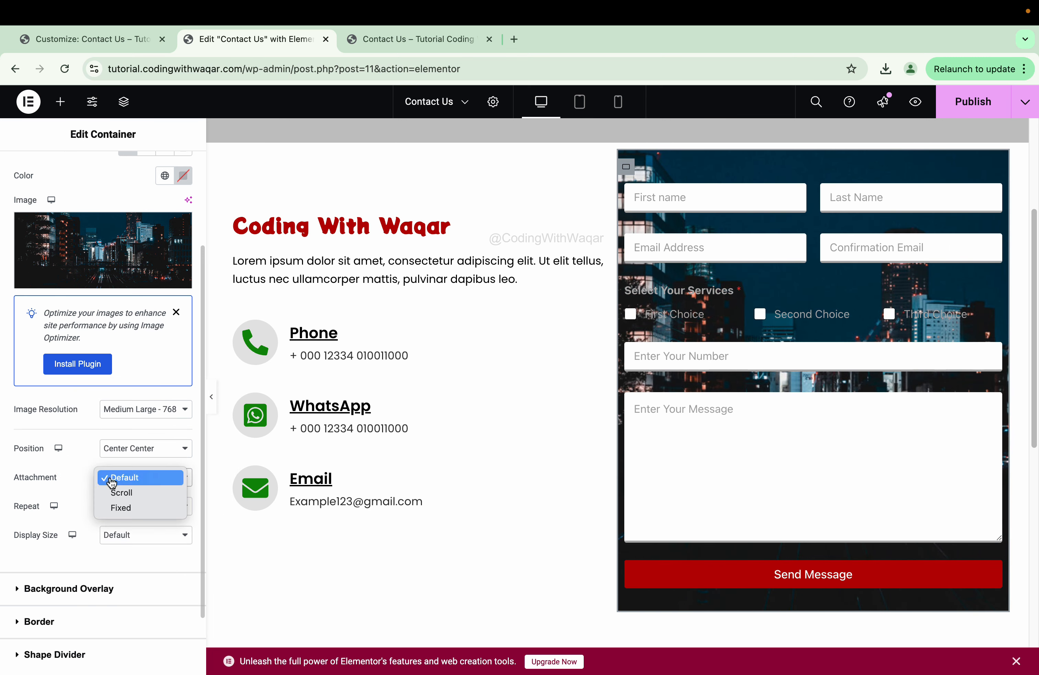
pyautogui.click(67, 500)
pyautogui.click(103, 506)
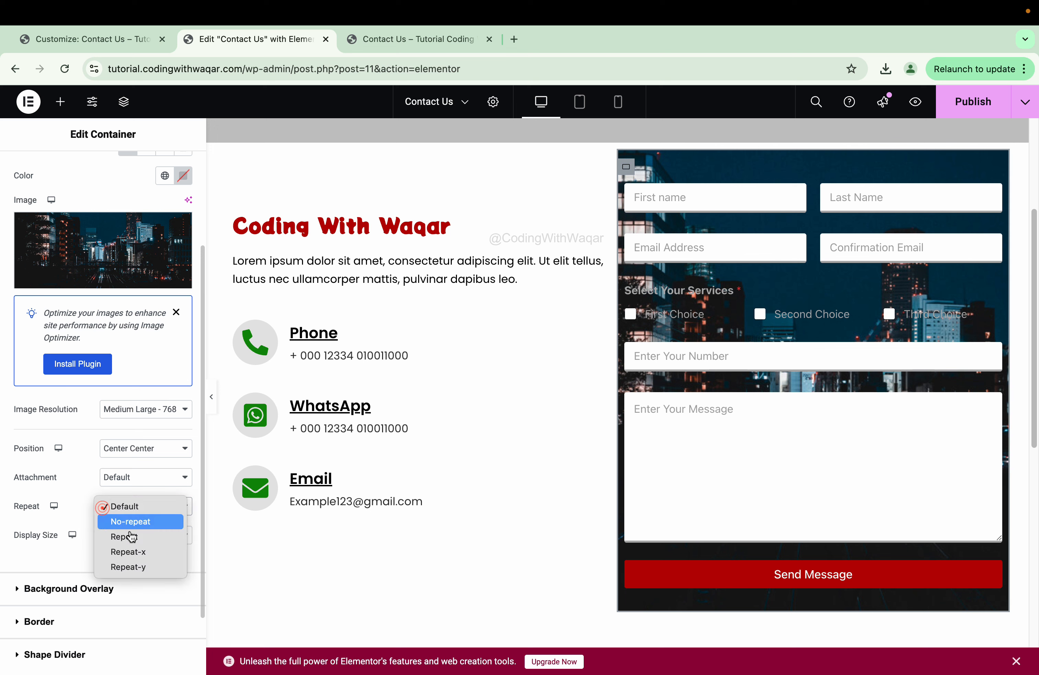
pyautogui.click(127, 527)
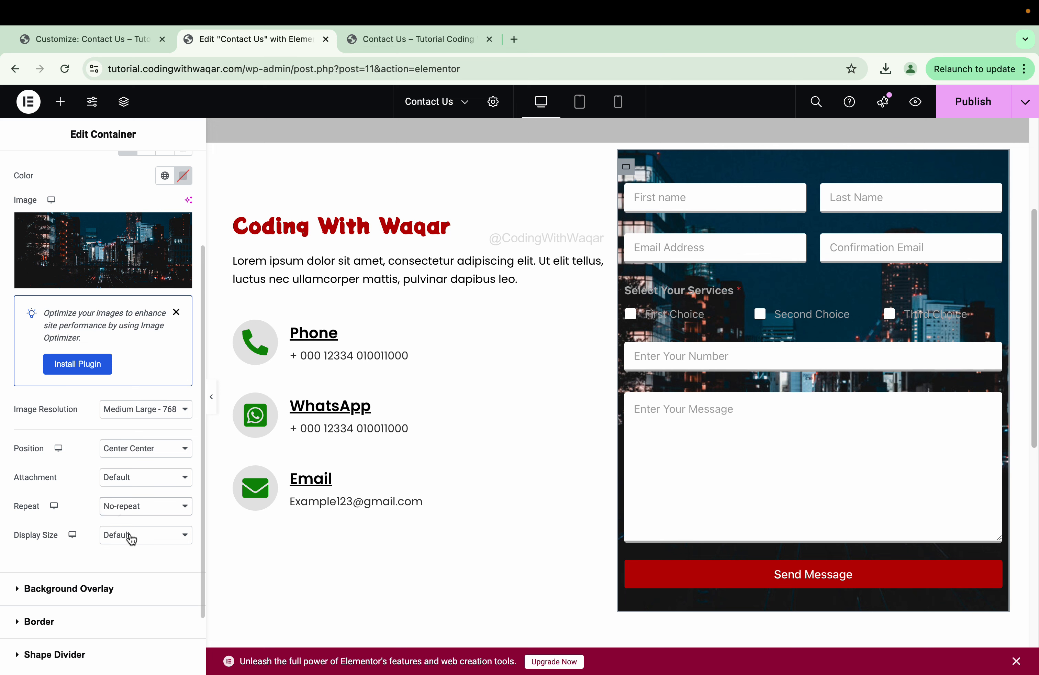
pyautogui.click(131, 536)
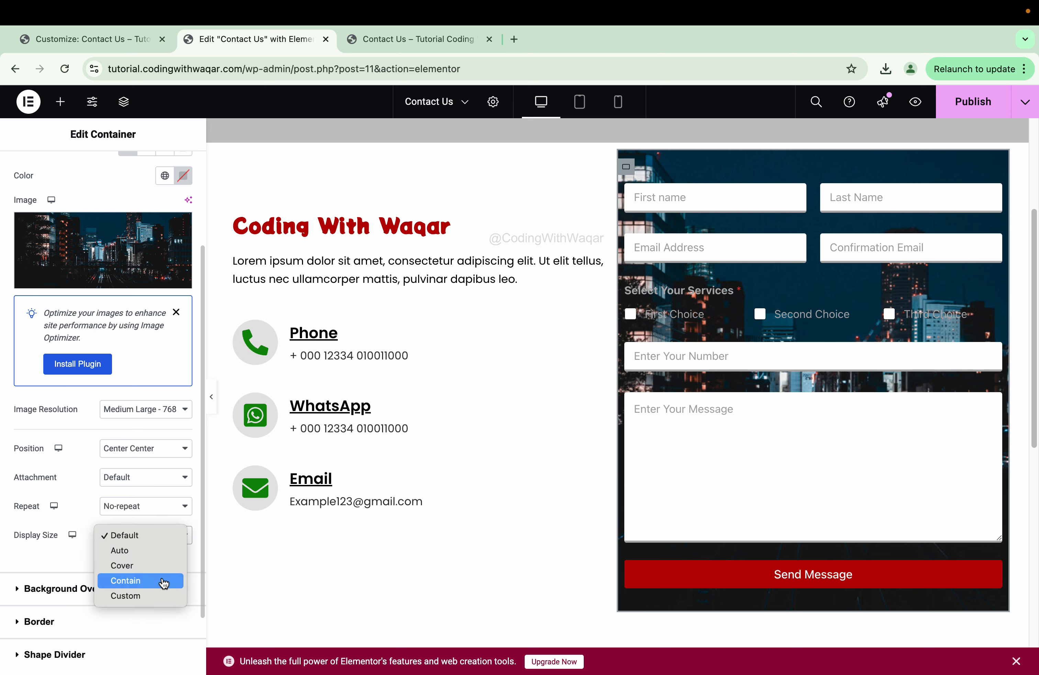
pyautogui.press('Escape')
pyautogui.click(154, 537)
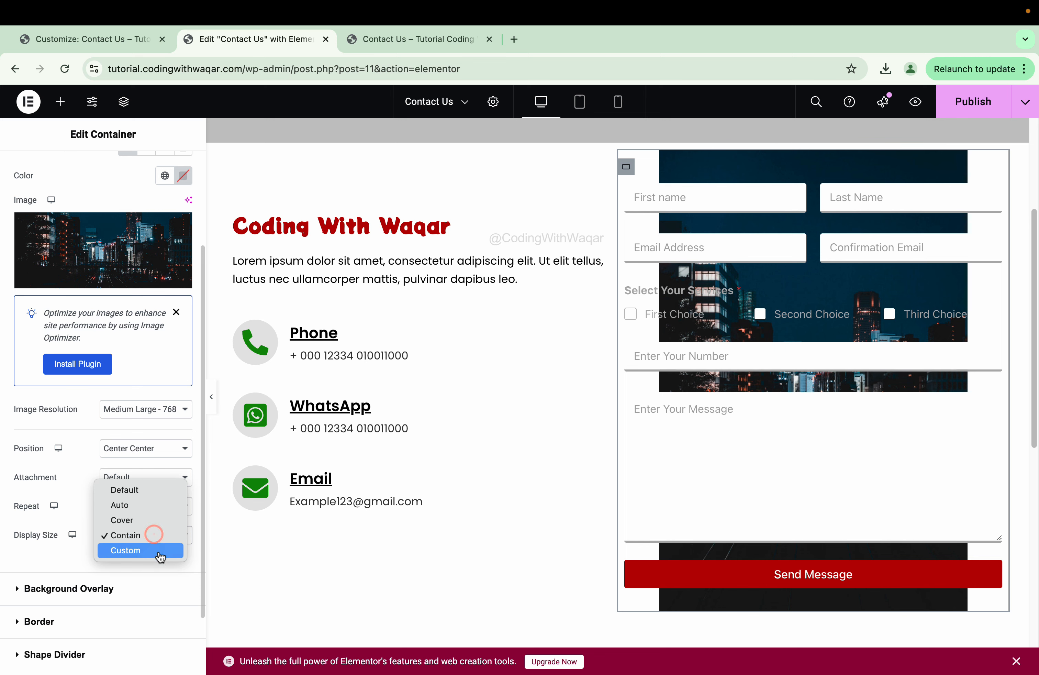
pyautogui.click(135, 520)
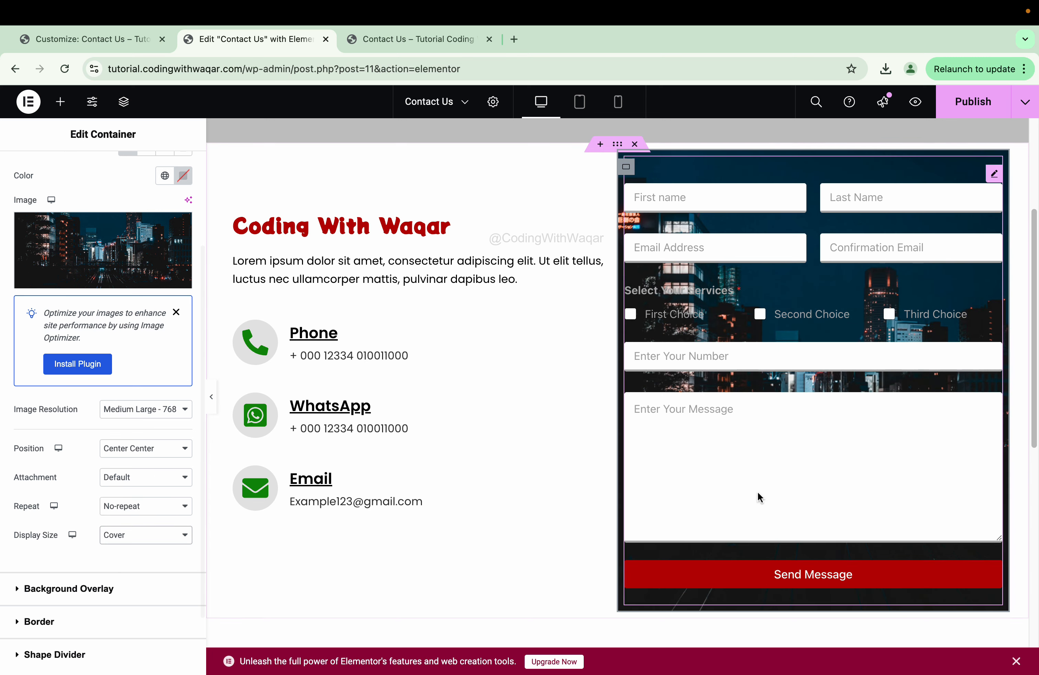
pyautogui.scroll(2, 723, 486)
pyautogui.scroll(3, 702, 480)
pyautogui.scroll(-3, 702, 480)
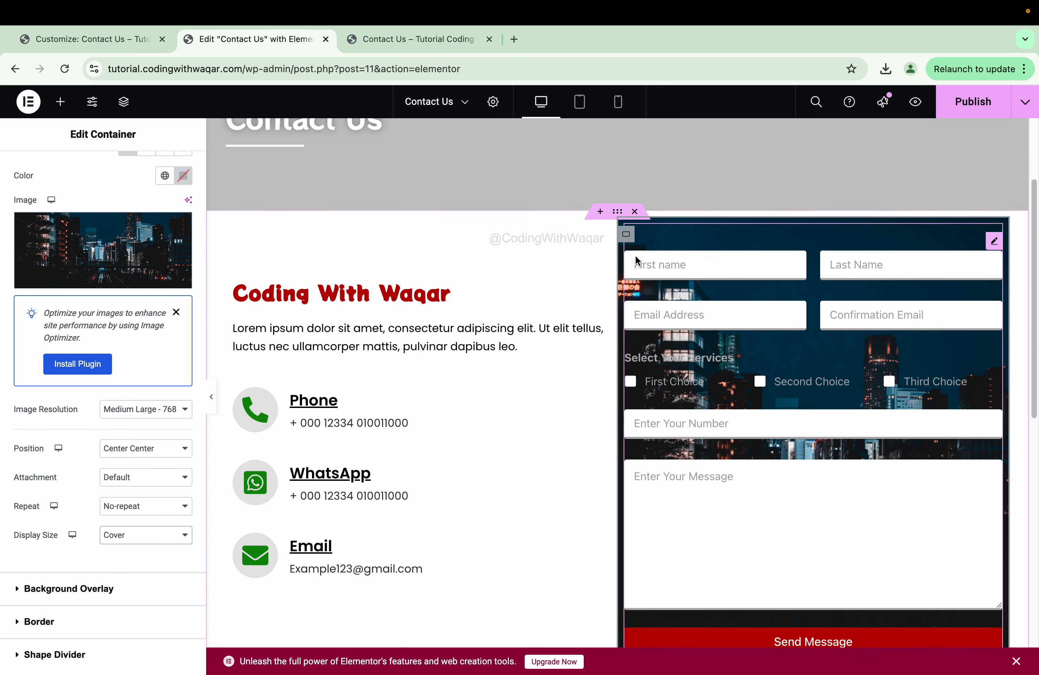
pyautogui.click(626, 235)
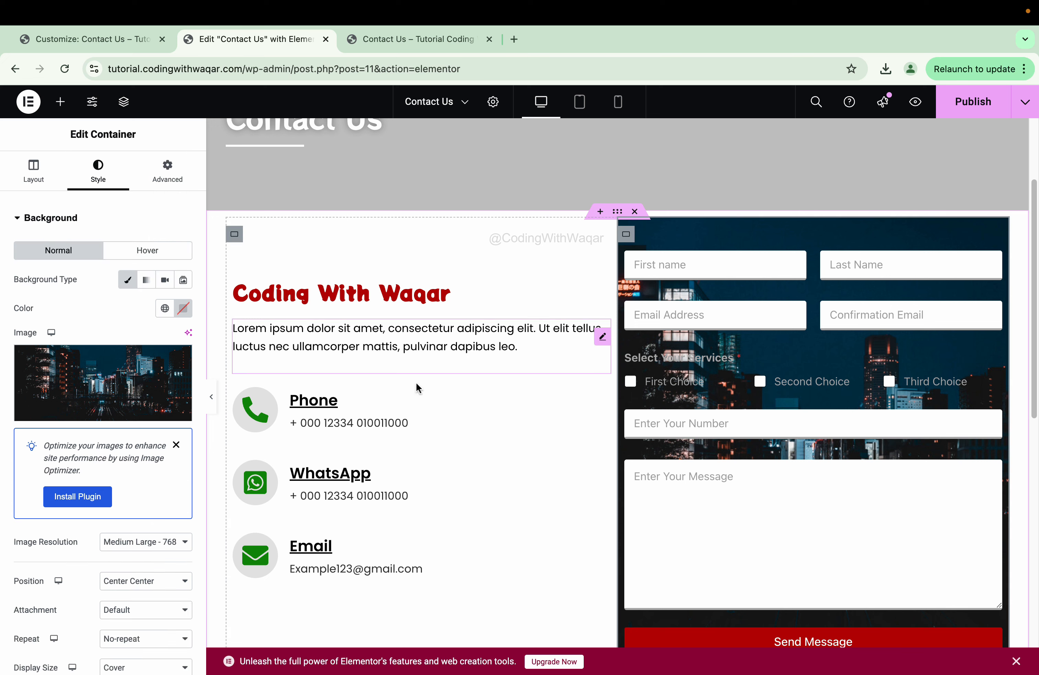
pyautogui.click(188, 178)
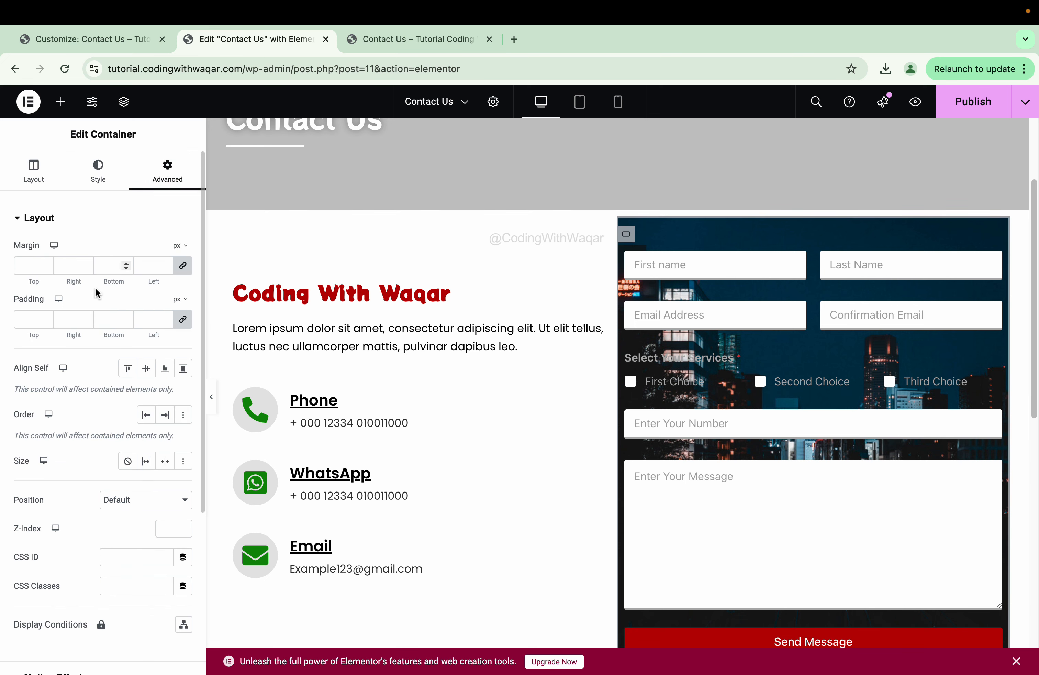
# - Set the form container's linked padding to 30 px on all sides and publish the page
pyautogui.click(34, 320)
pyautogui.write('50')
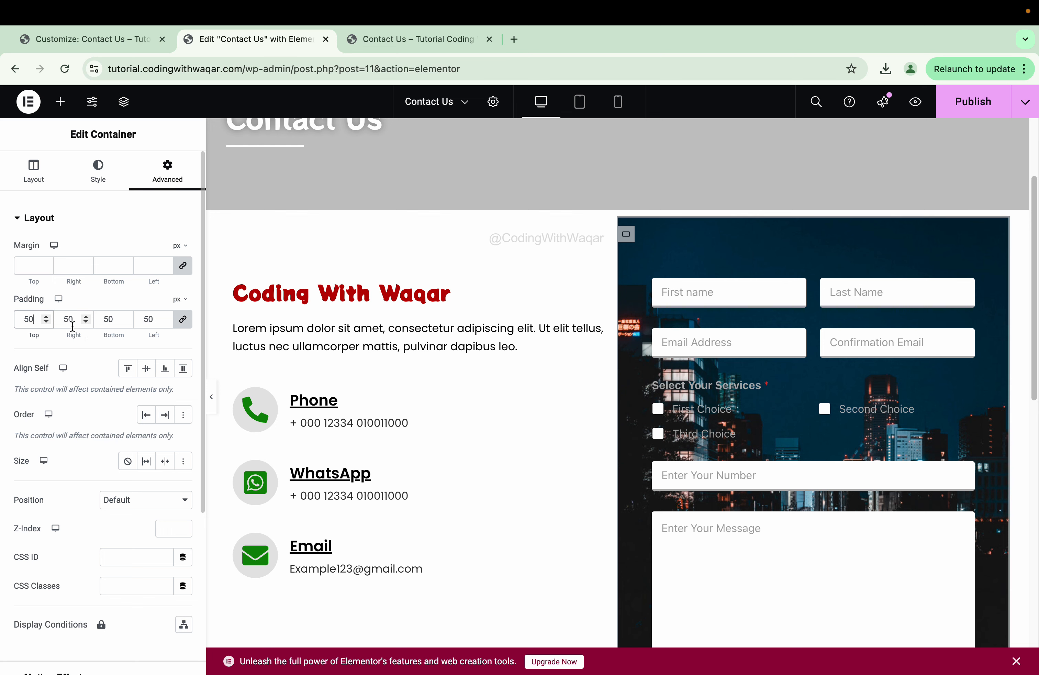
pyautogui.doubleClick(29, 319)
pyautogui.write('03')
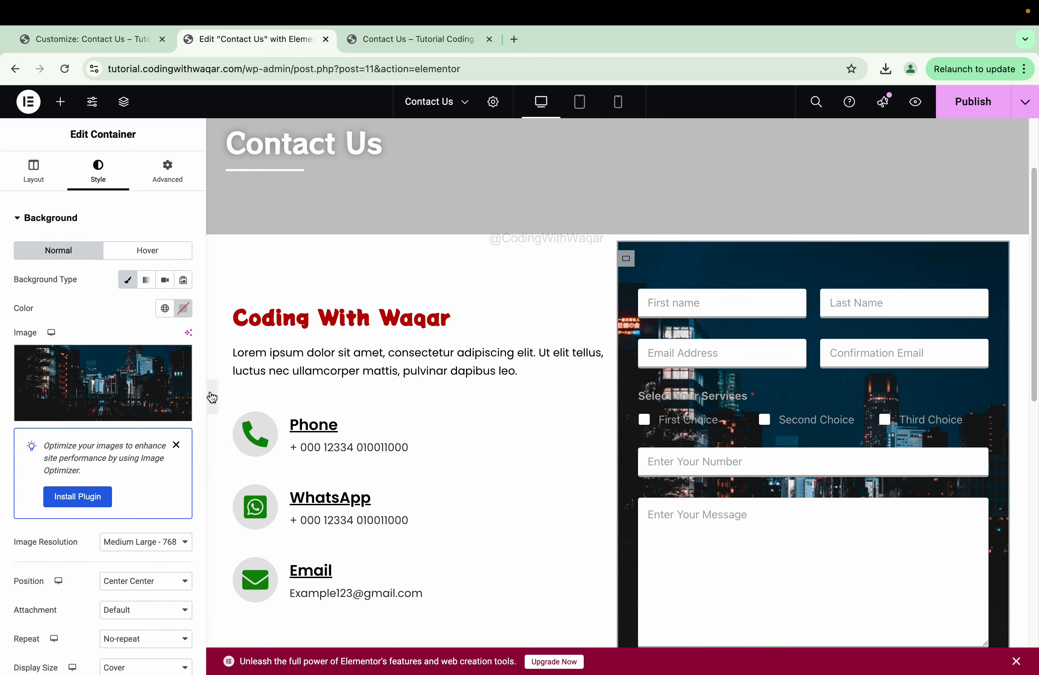
pyautogui.click(974, 105)
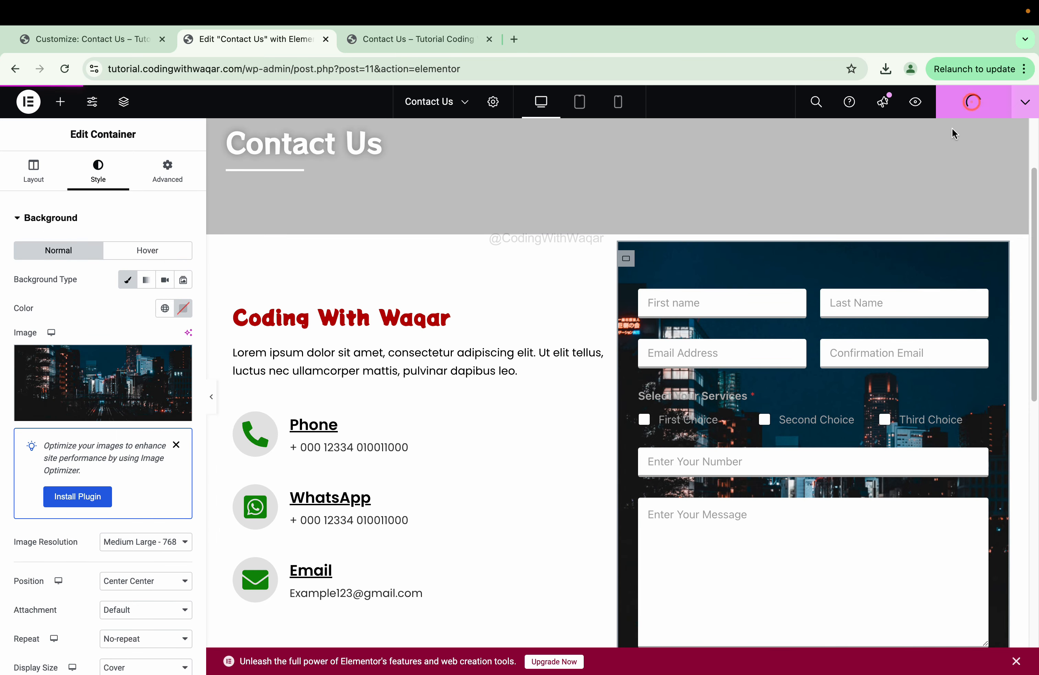
pyautogui.click(418, 47)
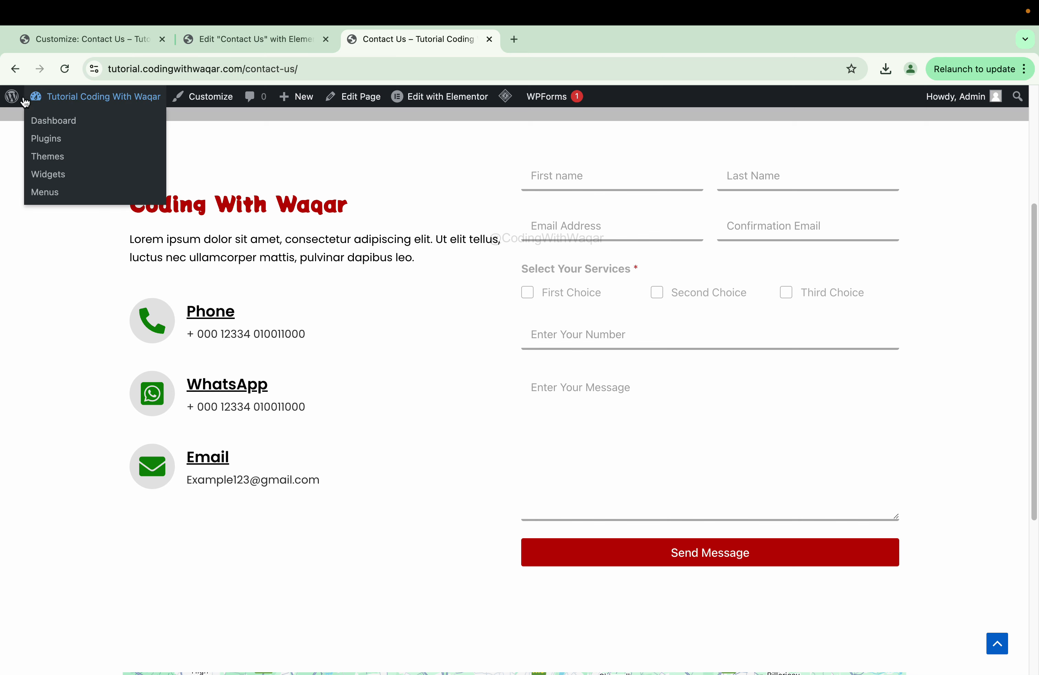
# - Reload the live Contact Us page and inspect the First name input in DevTools
pyautogui.click(64, 69)
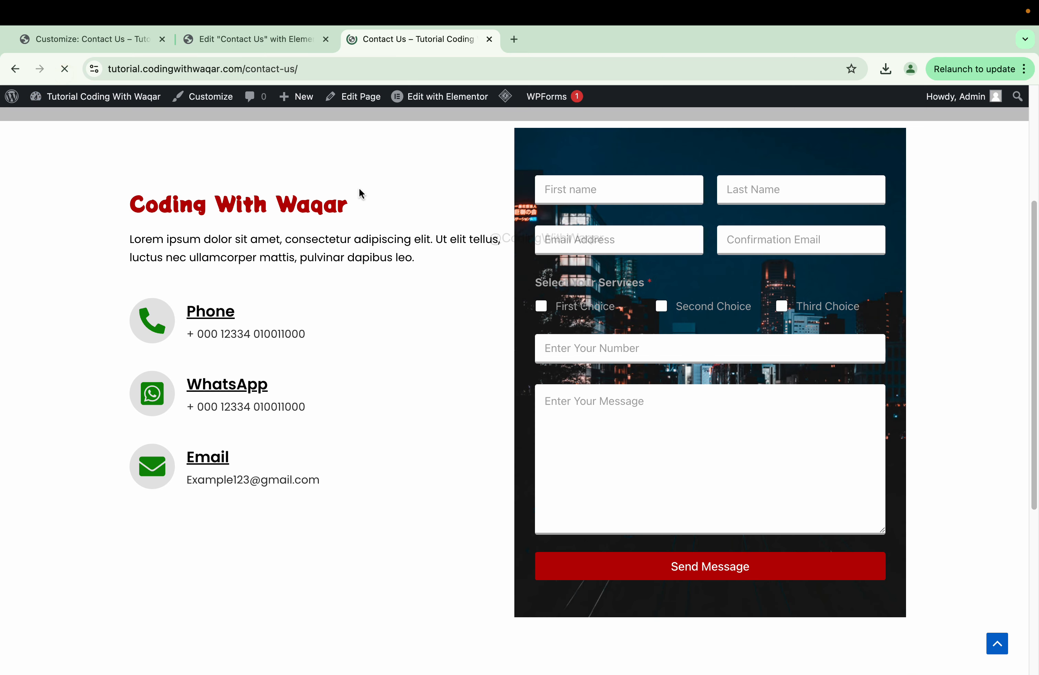
pyautogui.scroll(3, 376, 330)
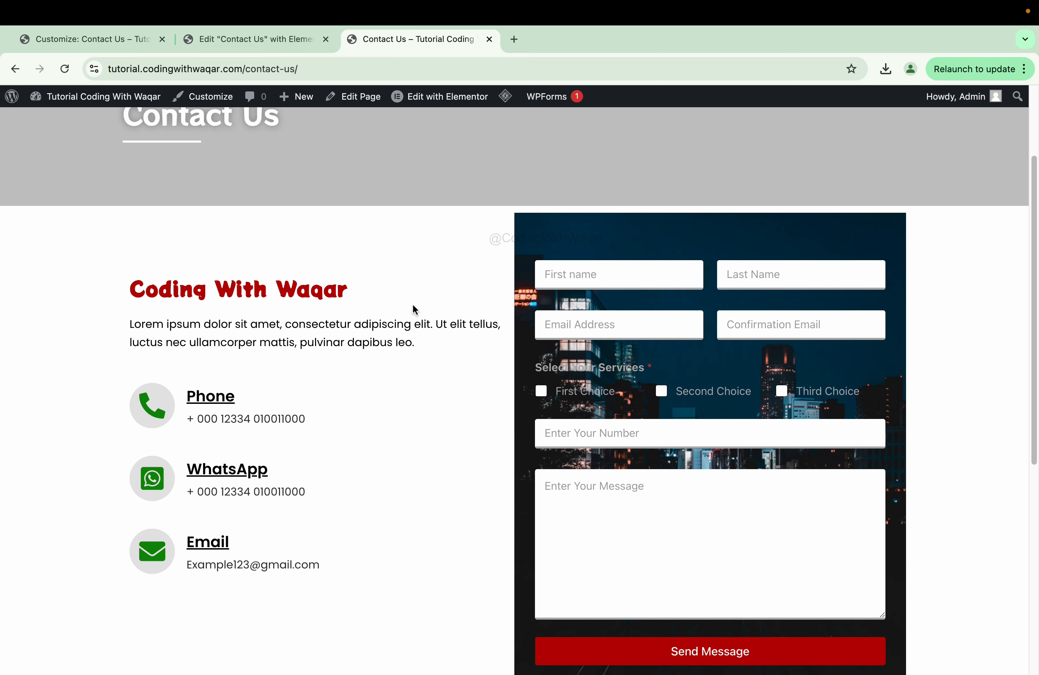
pyautogui.rightClick(412, 296)
pyautogui.click(460, 537)
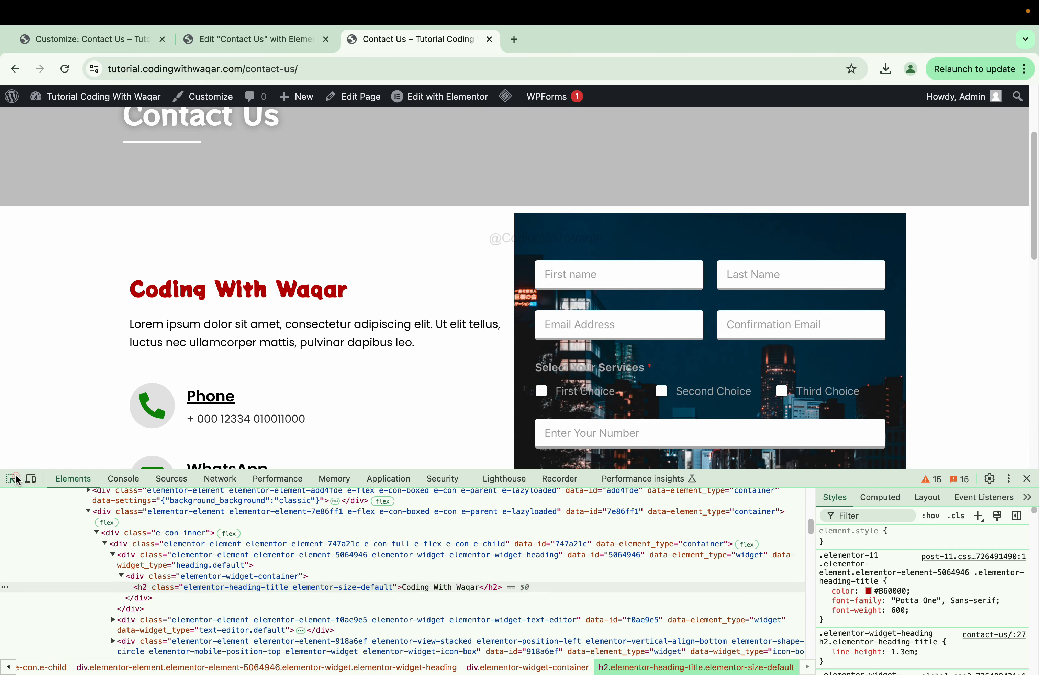
pyautogui.click(11, 478)
pyautogui.click(559, 276)
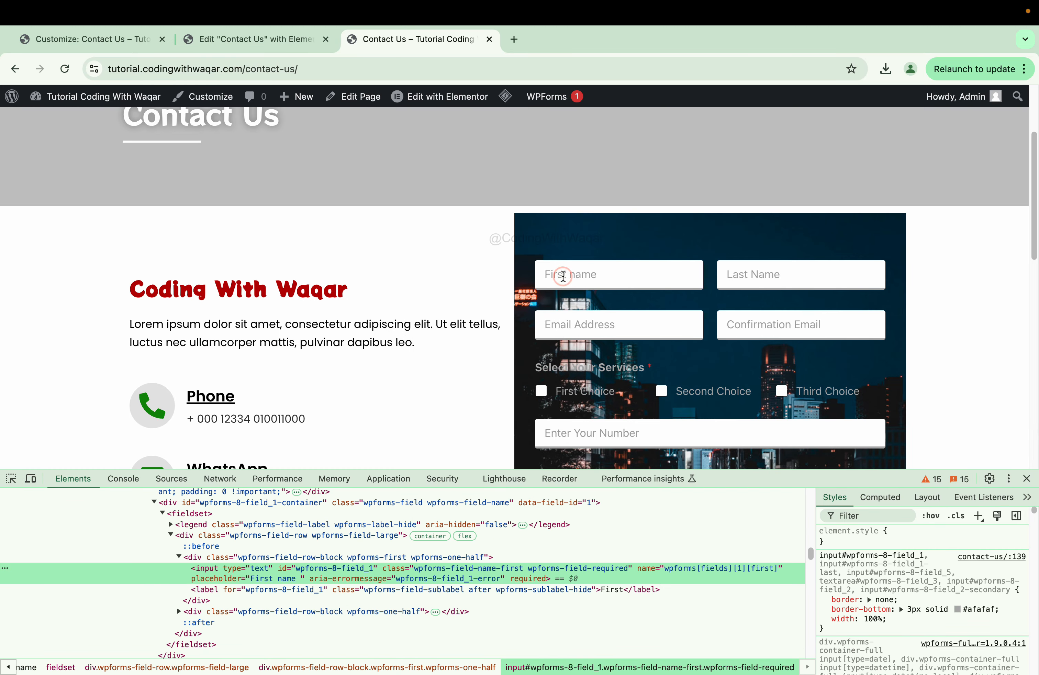
# - Trial background: none on the First name input rule in the Styles pane
pyautogui.click(932, 619)
pyautogui.write('ba')
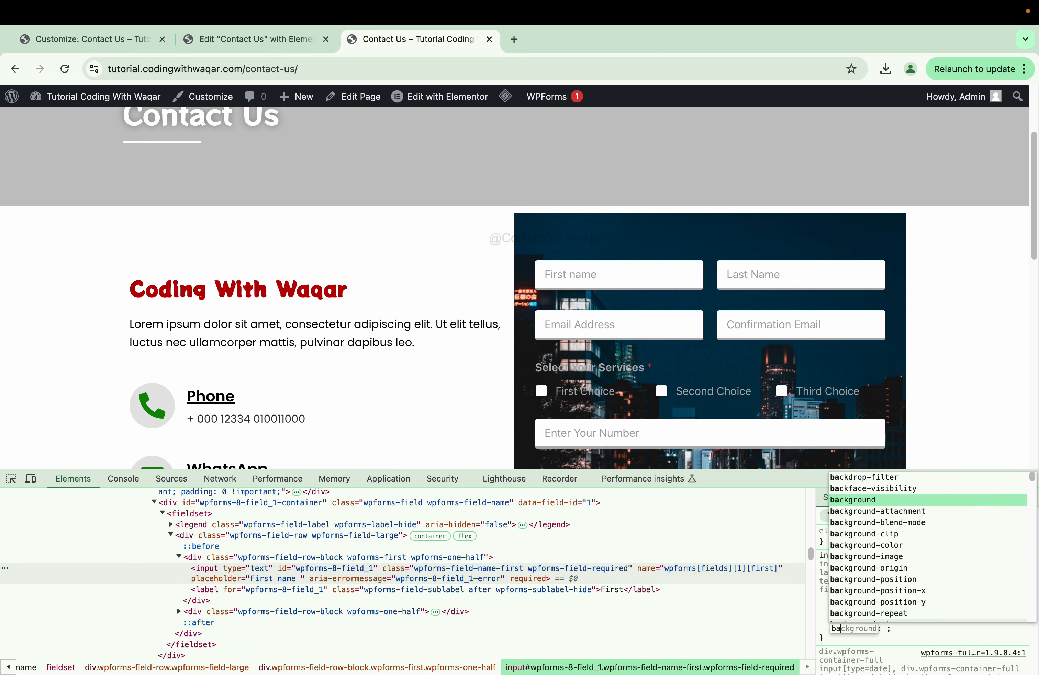
pyautogui.press('Return')
pyautogui.write('none')
pyautogui.press('Return')
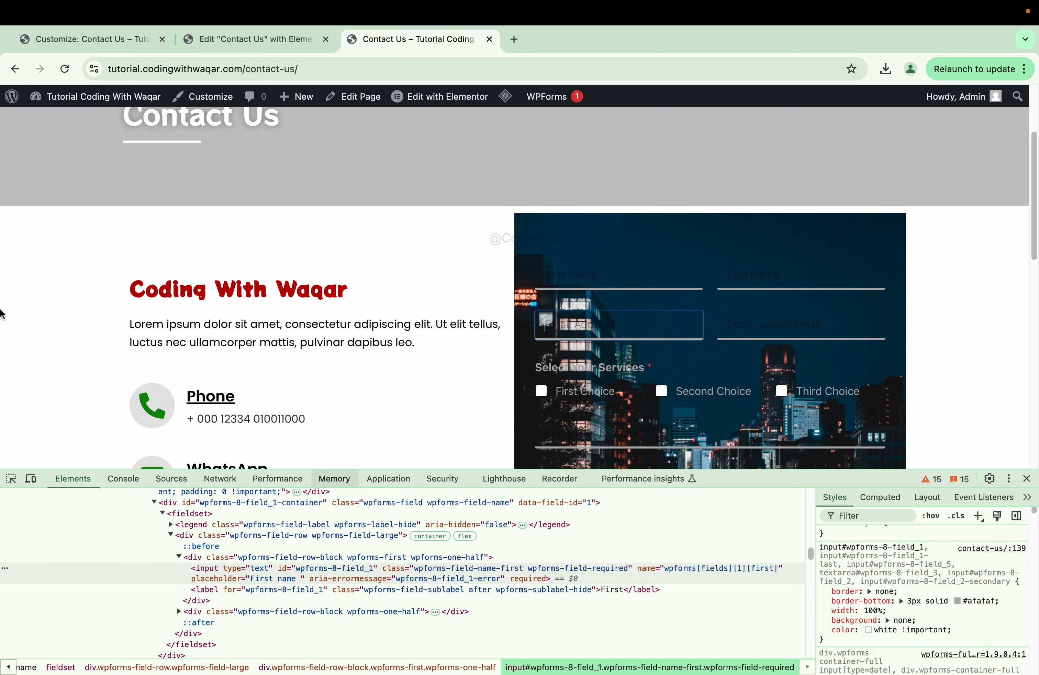
pyautogui.click(78, 44)
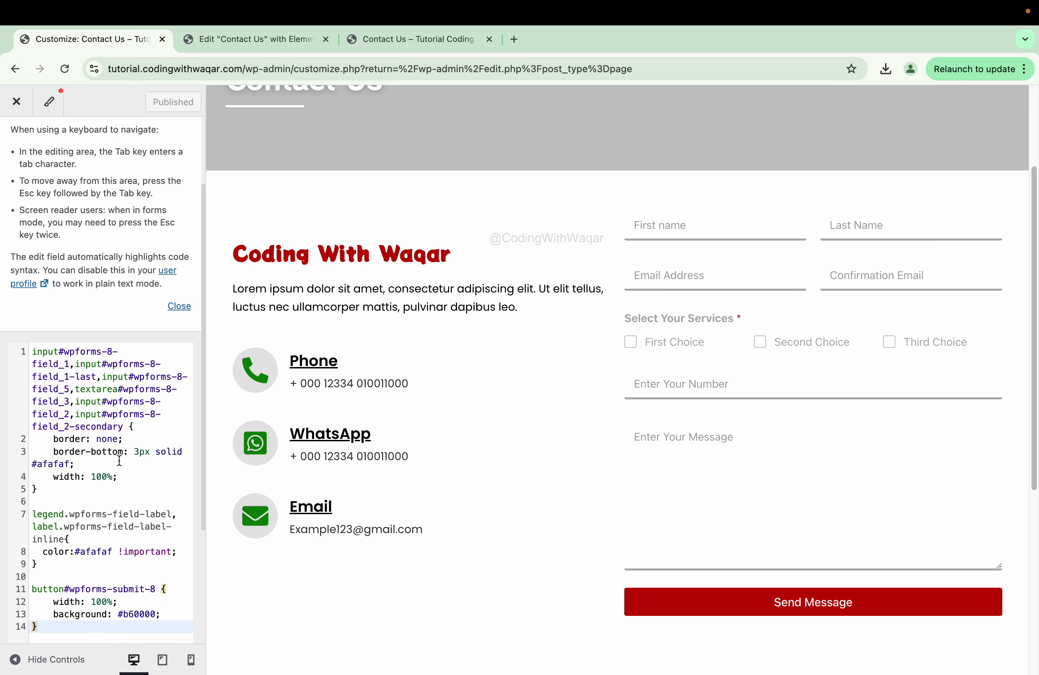
# - Add 'background: none;' after width: 100% in the Additional CSS input rule and publish it
pyautogui.click(135, 473)
pyautogui.press('Return')
pyautogui.write('back')
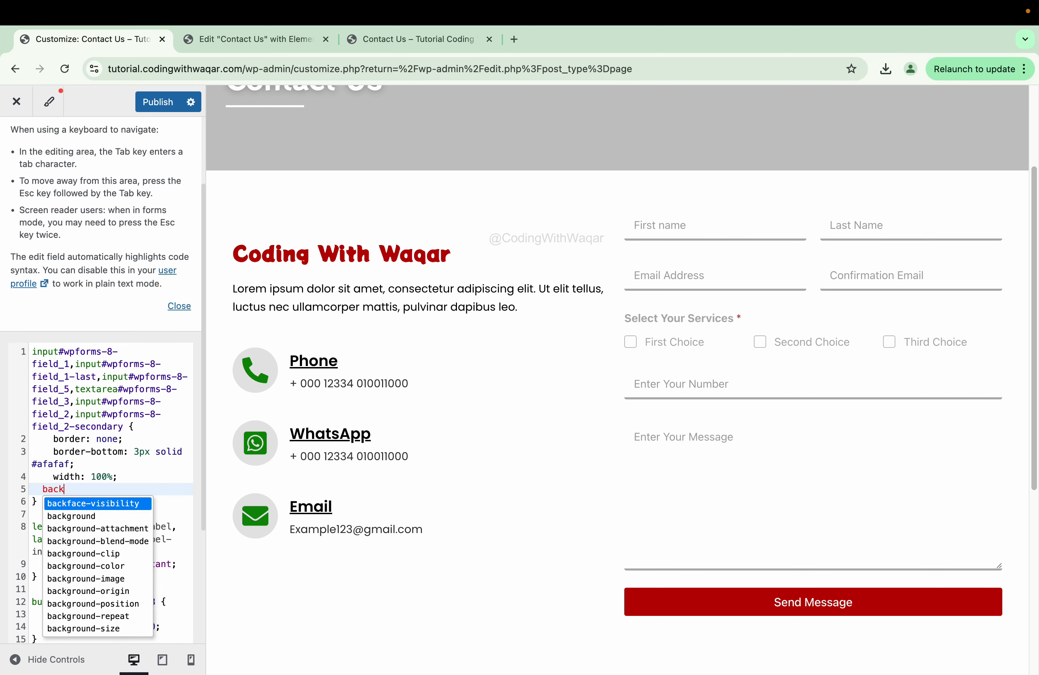
pyautogui.write('ground')
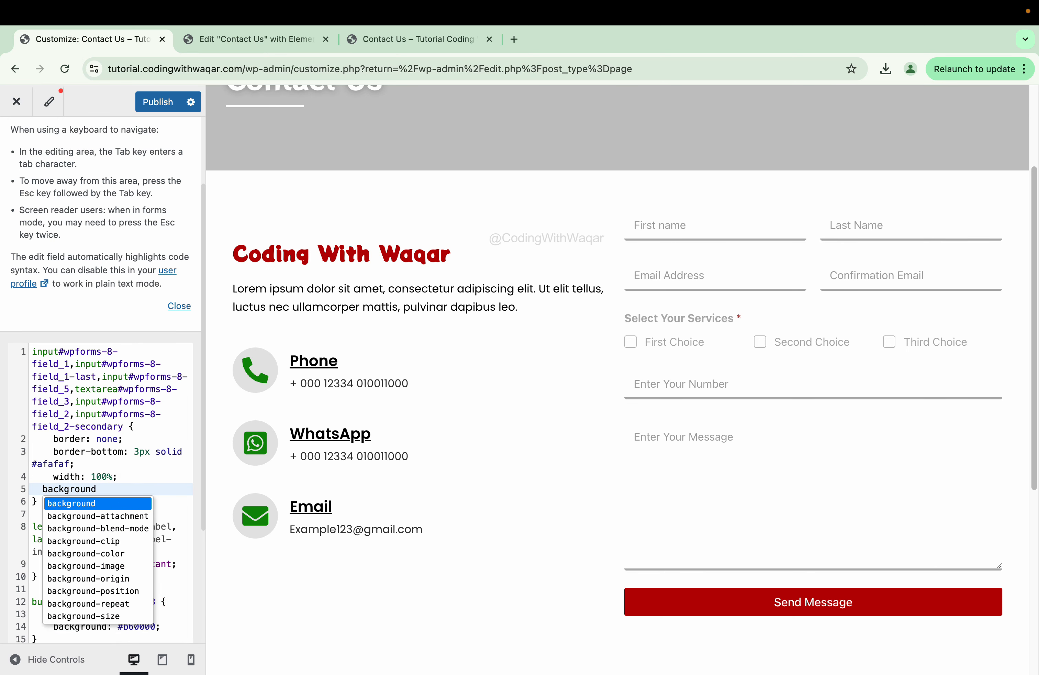
pyautogui.write(': none')
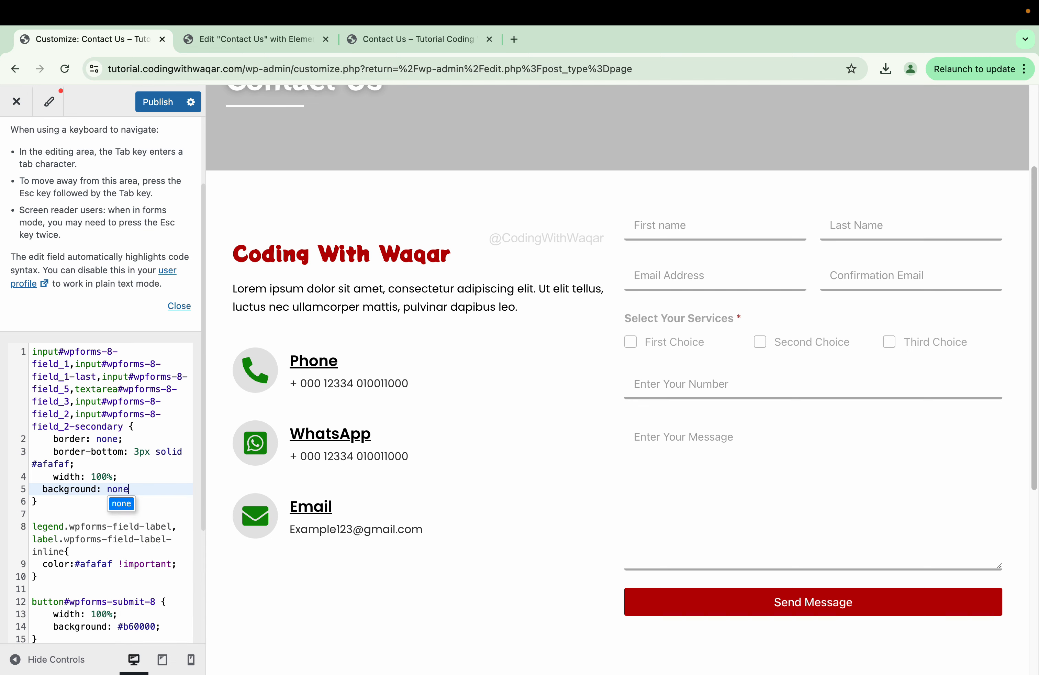
pyautogui.write(';')
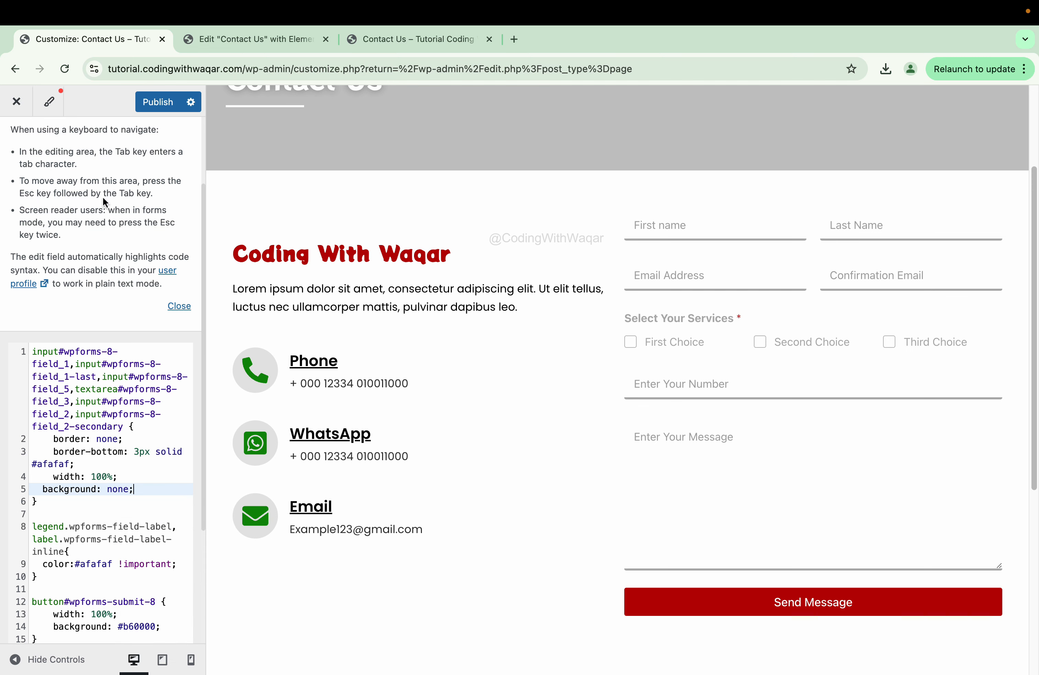
pyautogui.click(151, 103)
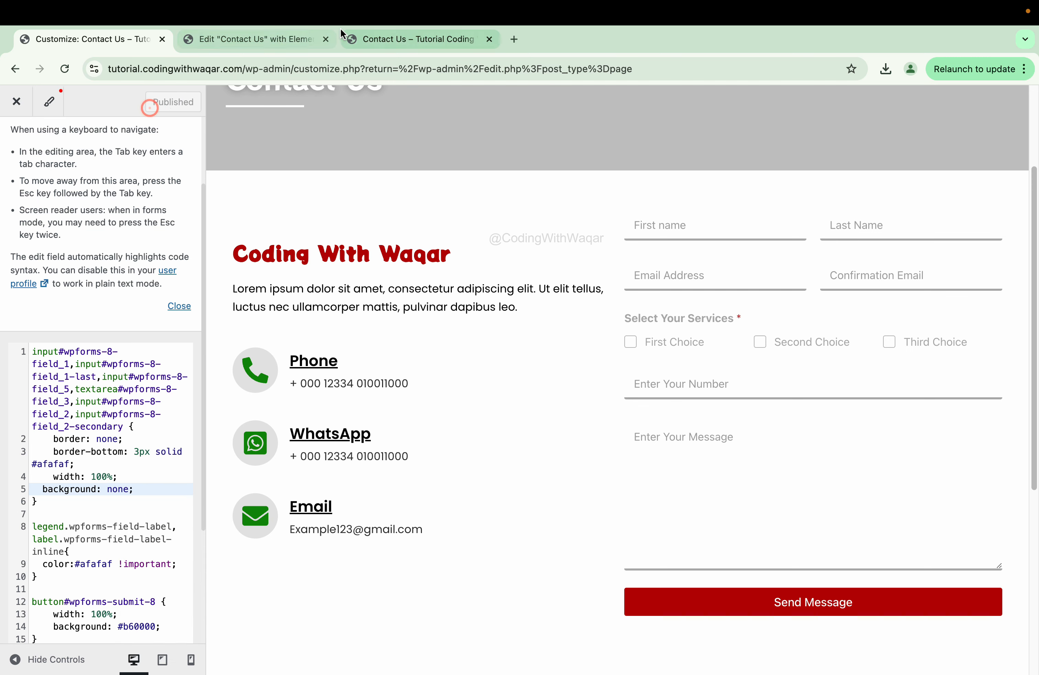
pyautogui.click(394, 38)
# - Create a new style rule for the form widget with background rgba(255 255 255/49%)
pyautogui.click(64, 69)
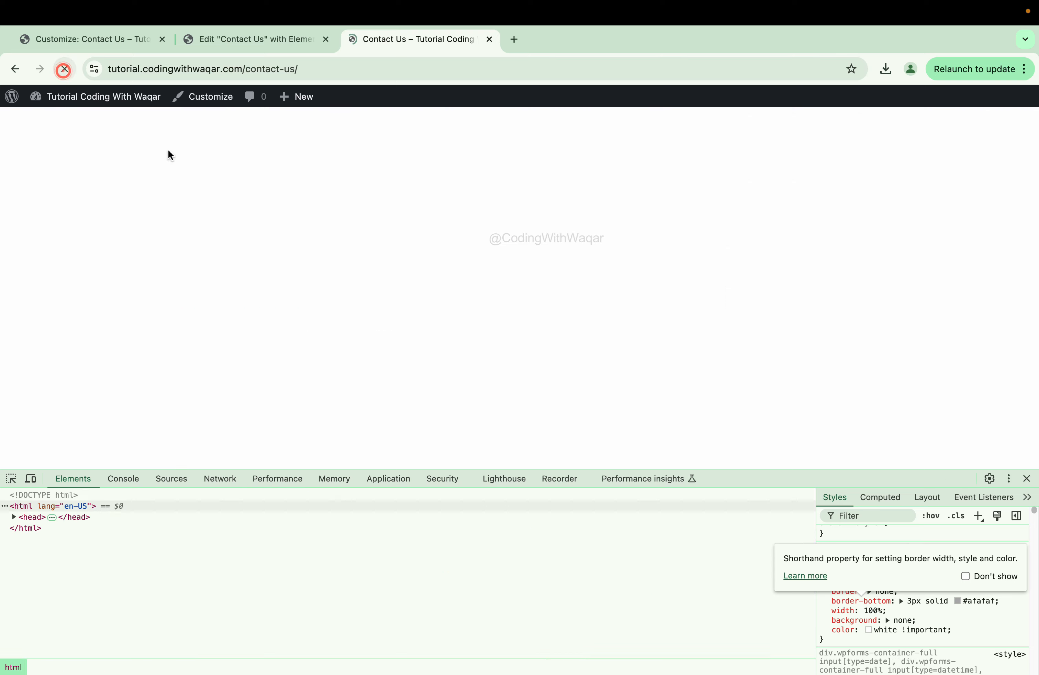
pyautogui.click(11, 479)
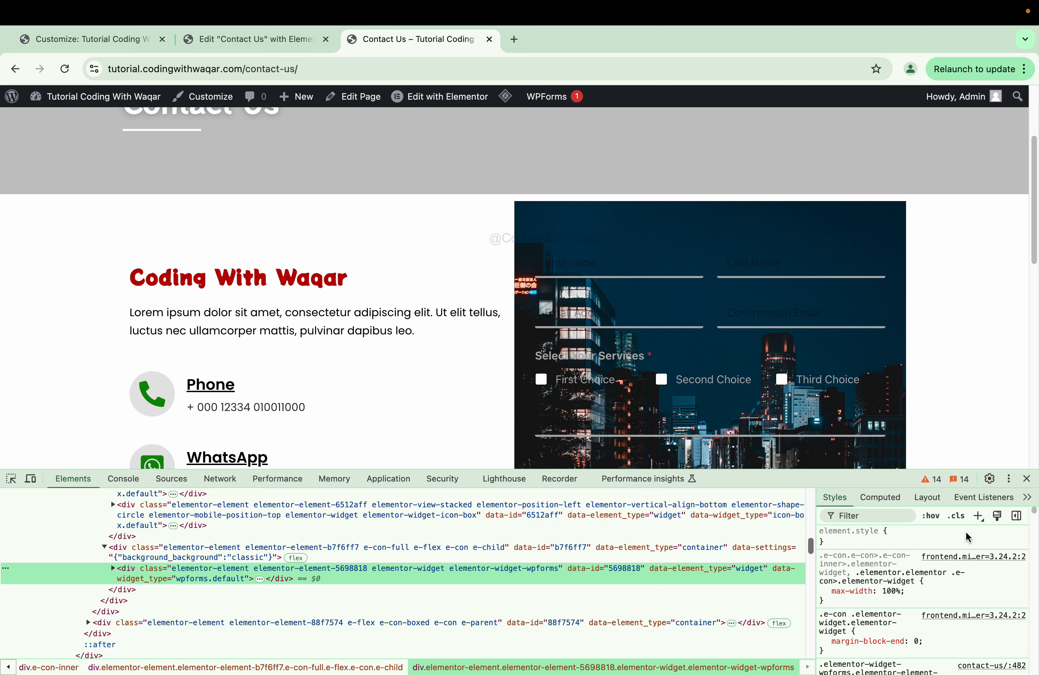
pyautogui.click(978, 518)
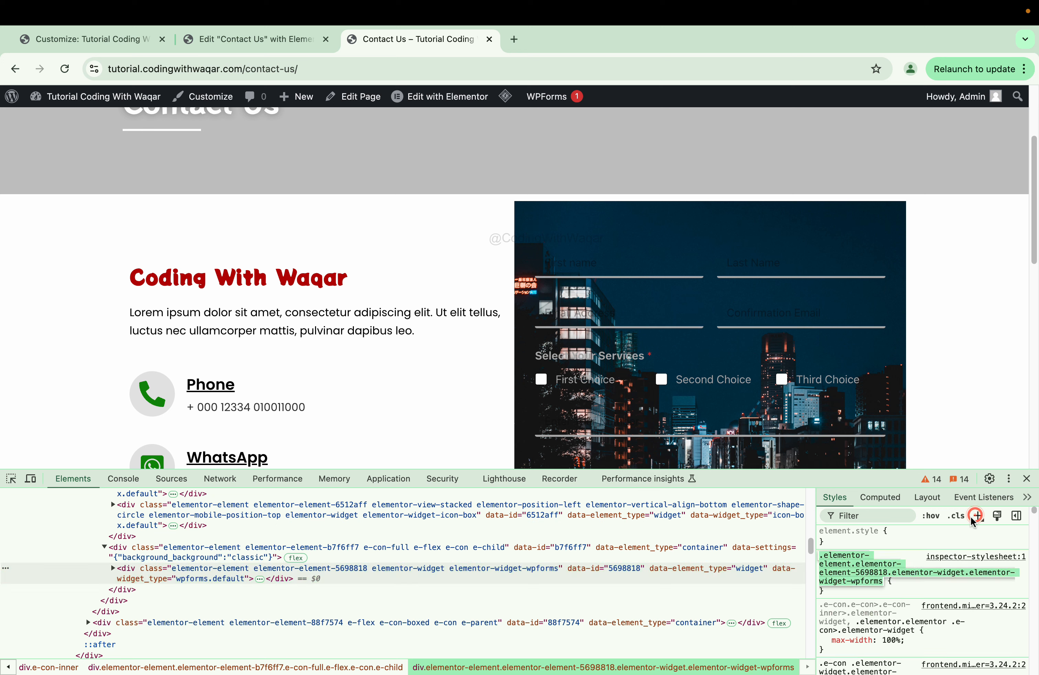
pyautogui.click(911, 583)
pyautogui.write('bac')
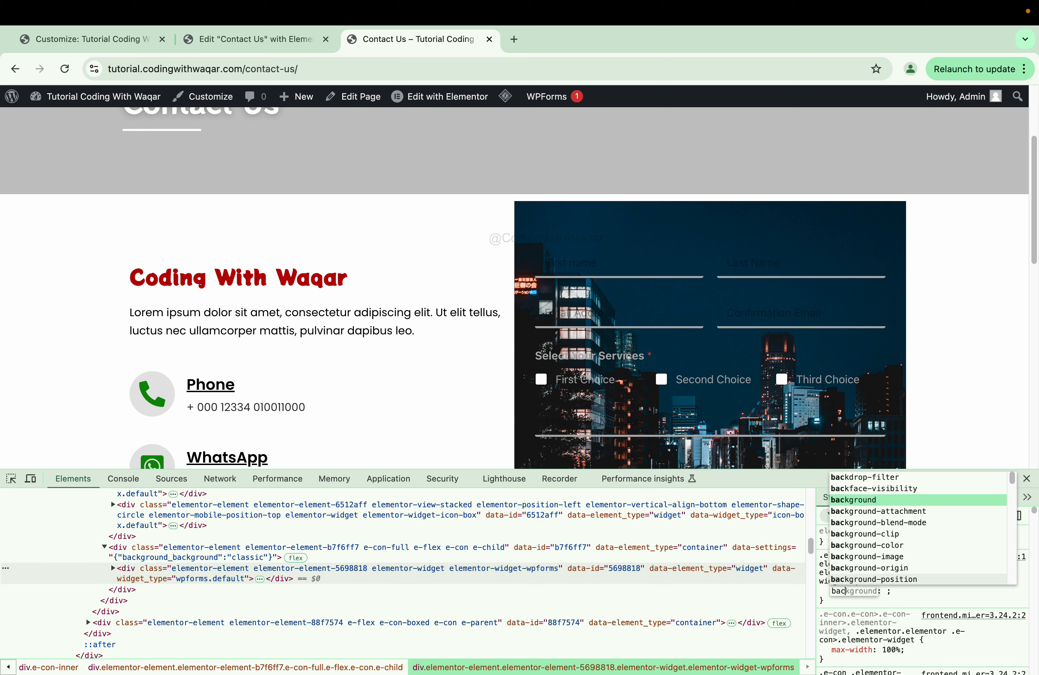
pyautogui.write('k')
pyautogui.press('Tab')
pyautogui.write('r')
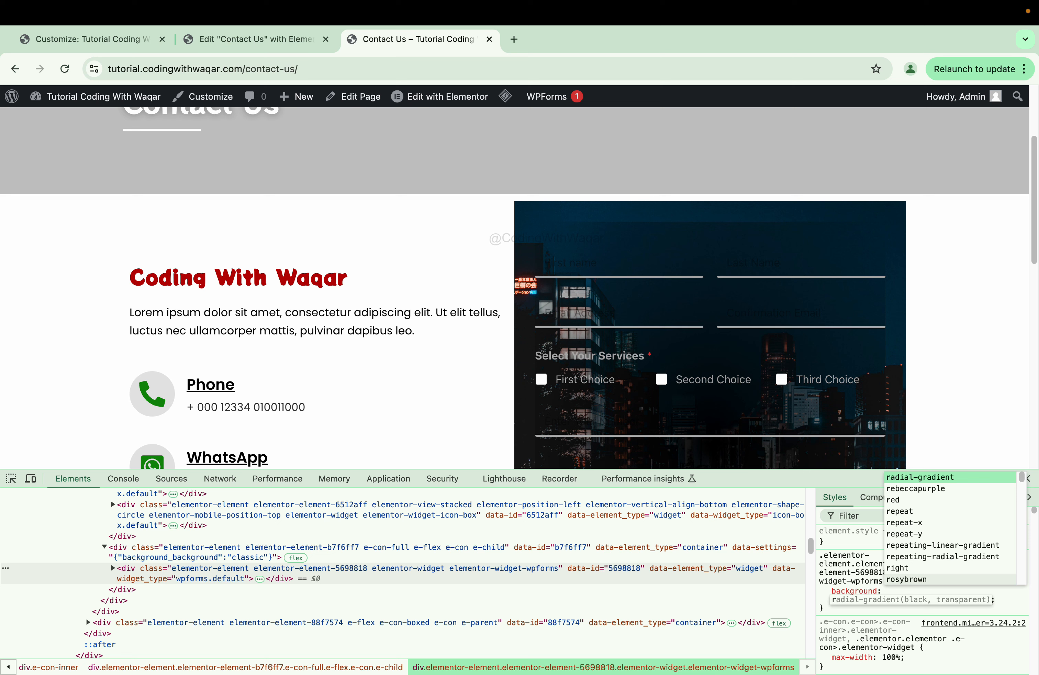
pyautogui.write('gba(')
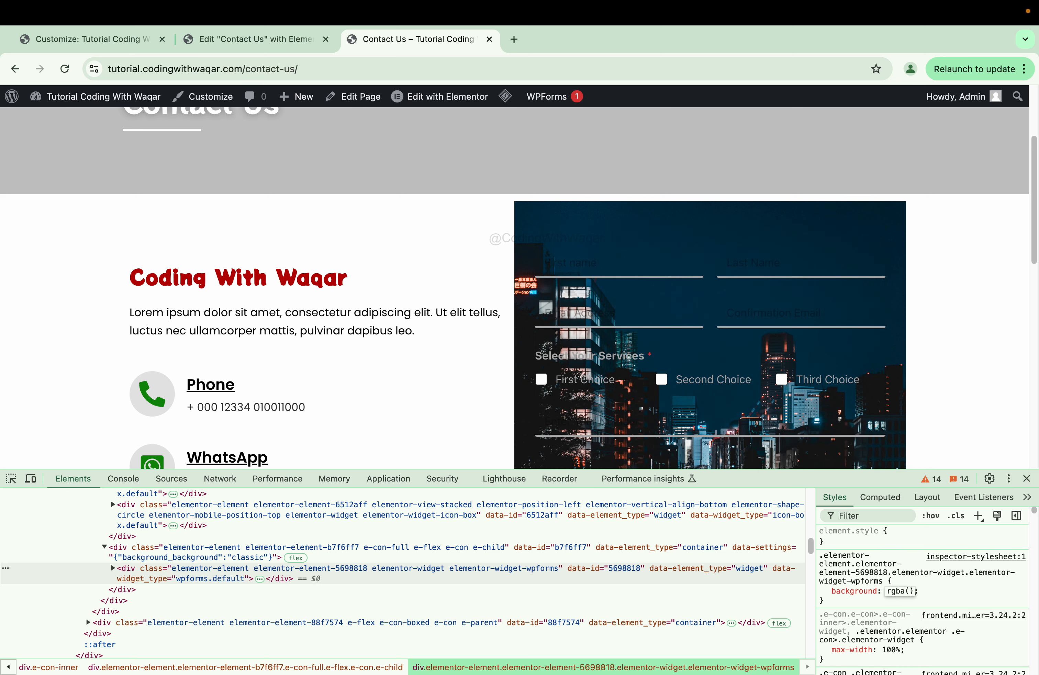
pyautogui.write('255 255 255')
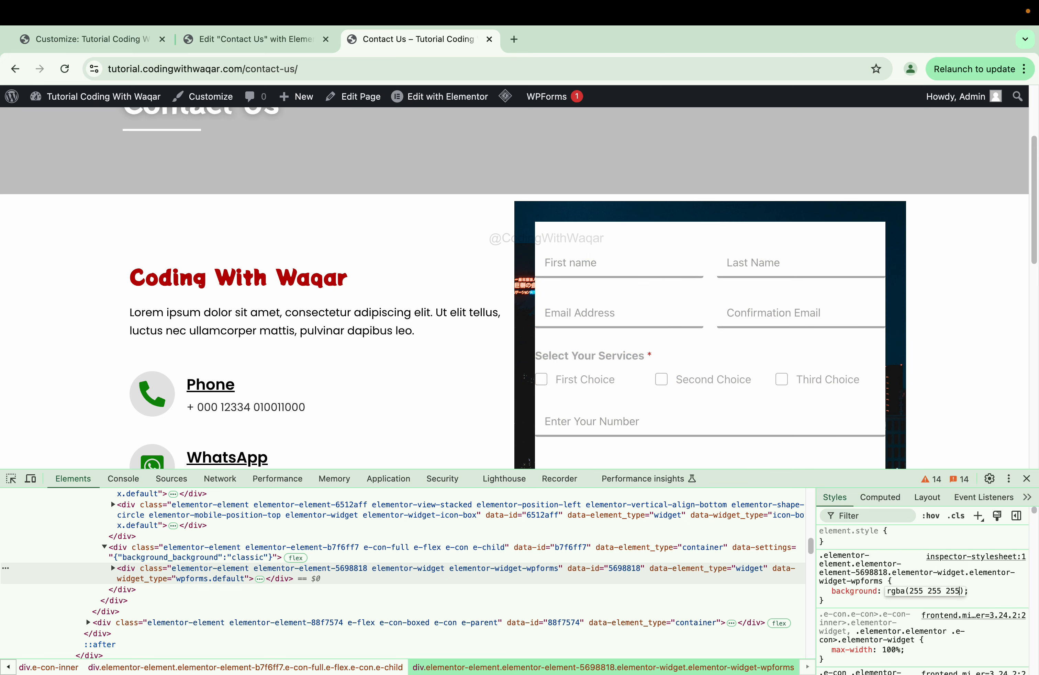
pyautogui.write('/')
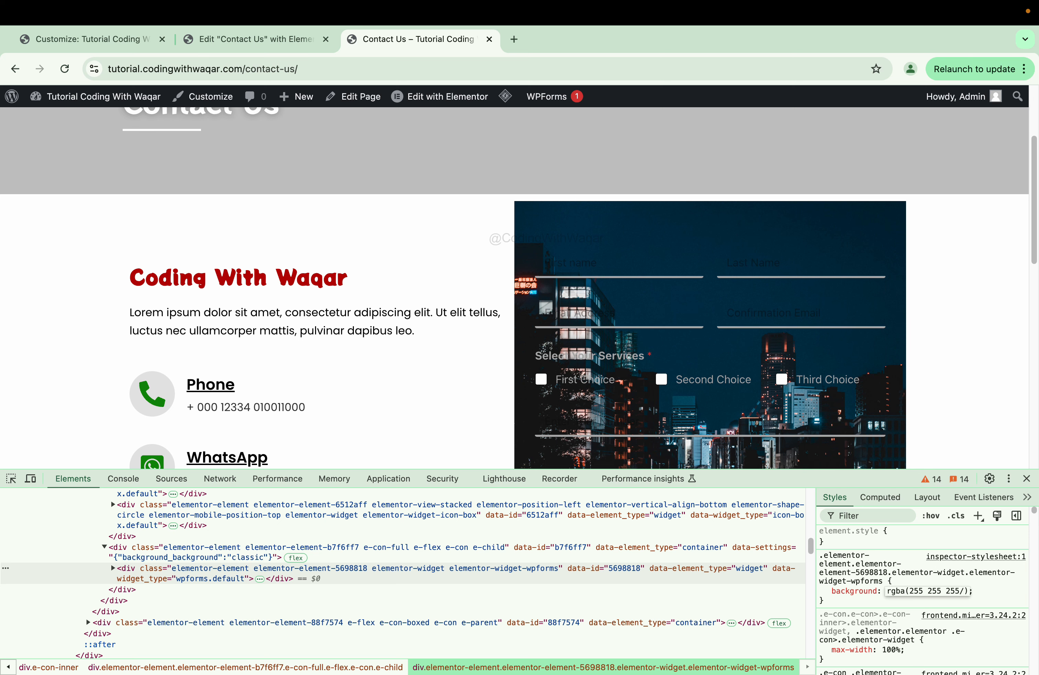
pyautogui.write('49')
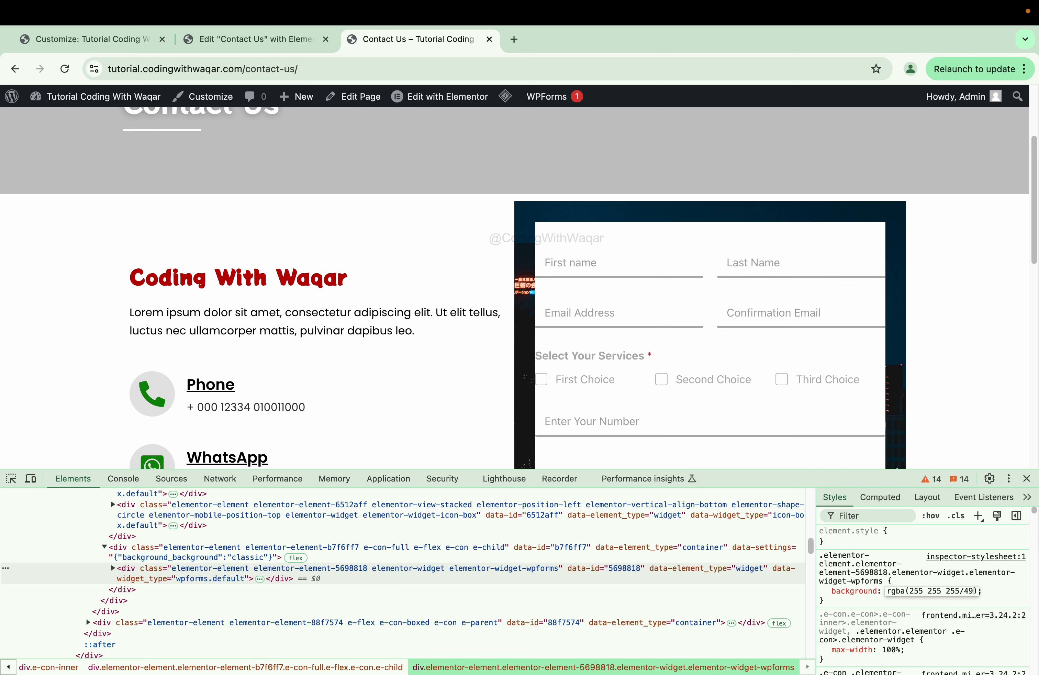
pyautogui.write('%')
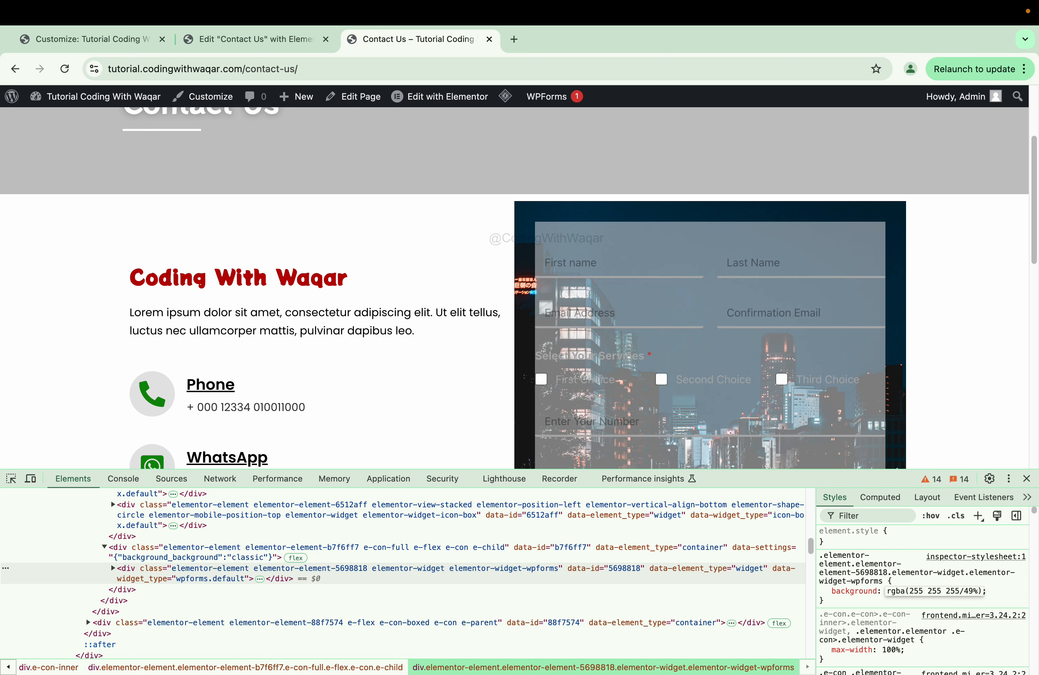
pyautogui.press('Return')
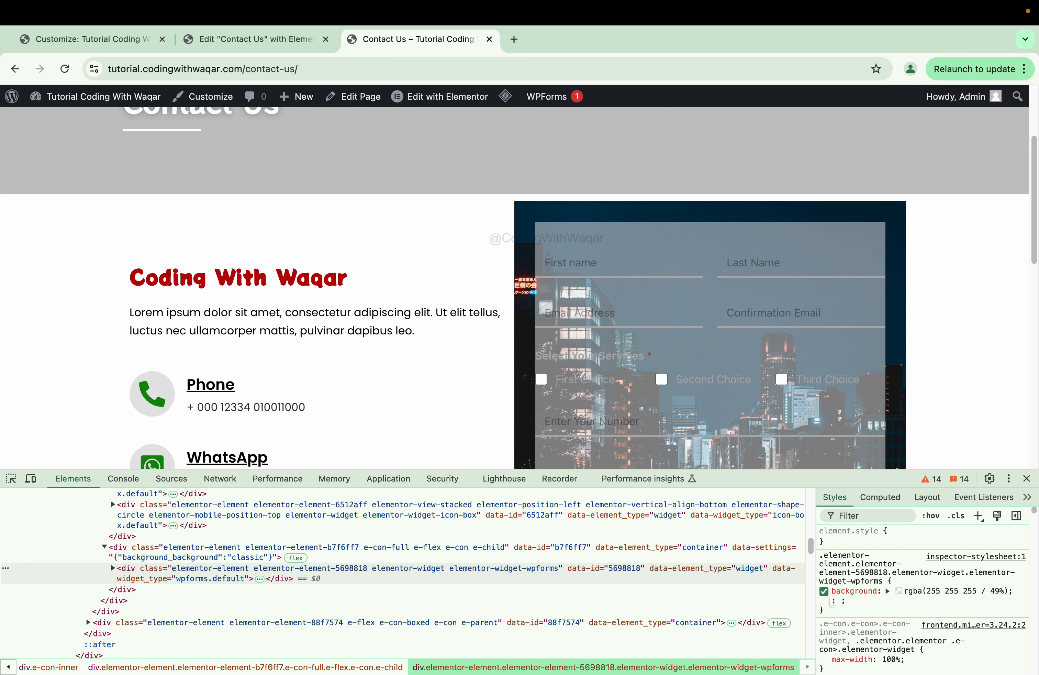
# - Add backdrop-filter: blur(4px) to the form widget rule
pyautogui.write('back')
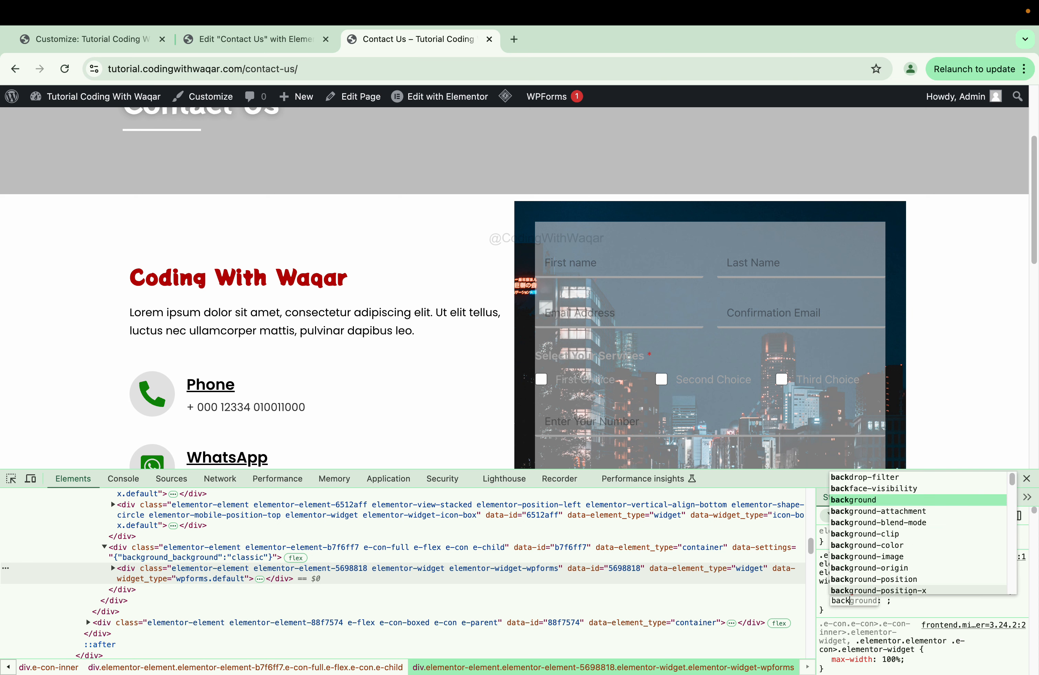
pyautogui.write('dr')
pyautogui.press('Tab')
pyautogui.write('bl')
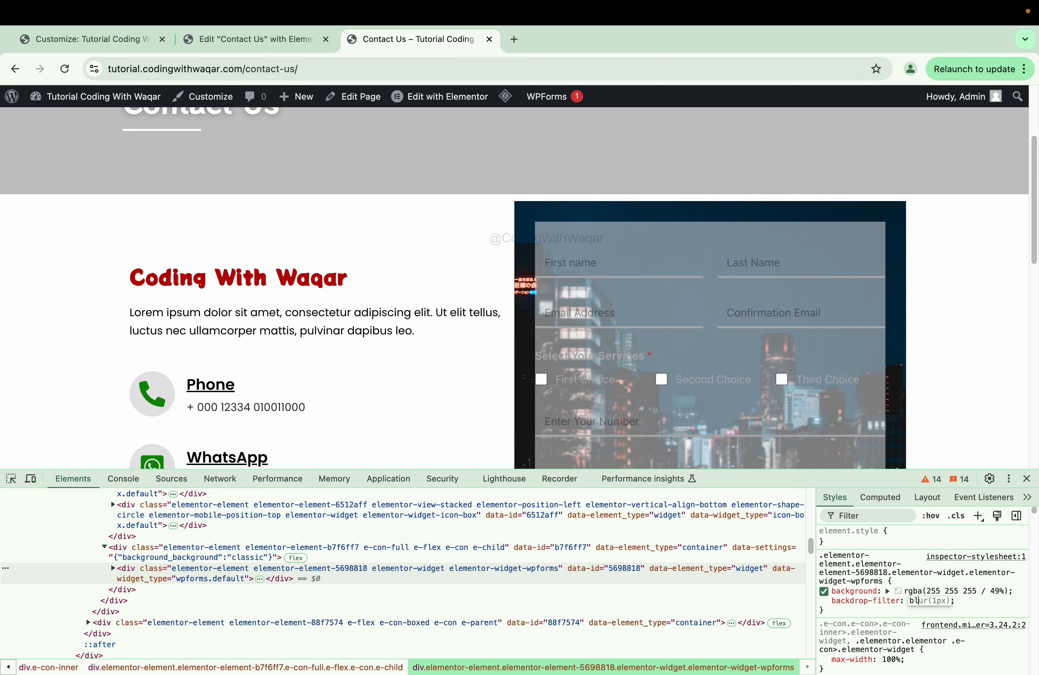
pyautogui.press('Return')
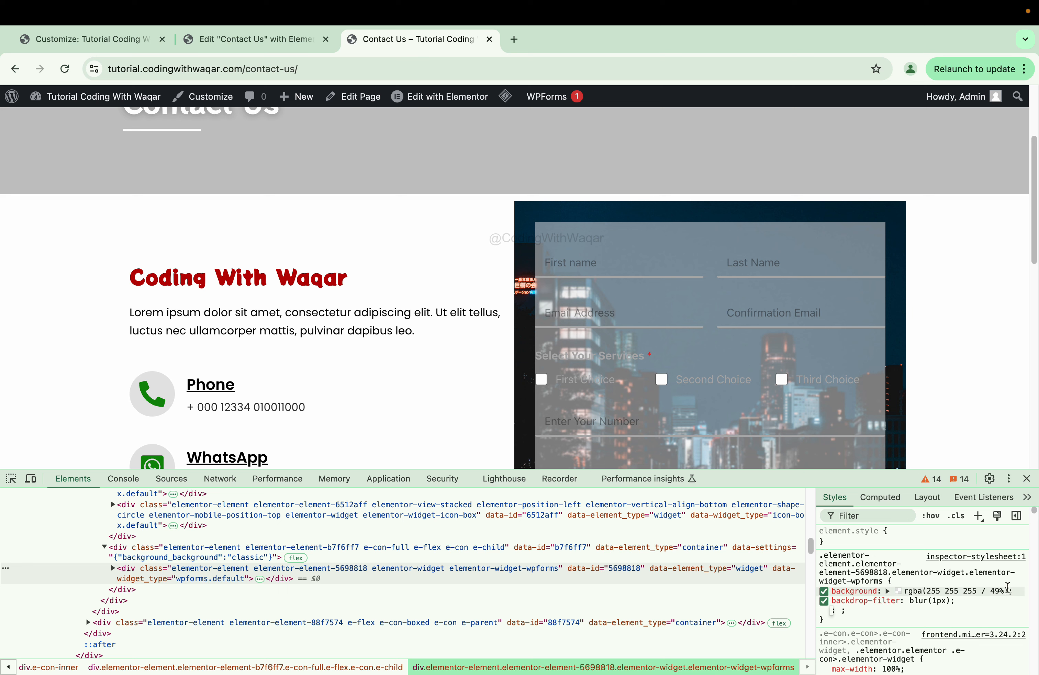
pyautogui.hotkey('shift', 'Tab')
pyautogui.press('Up')
pyautogui.press('Up')
pyautogui.press('Up')
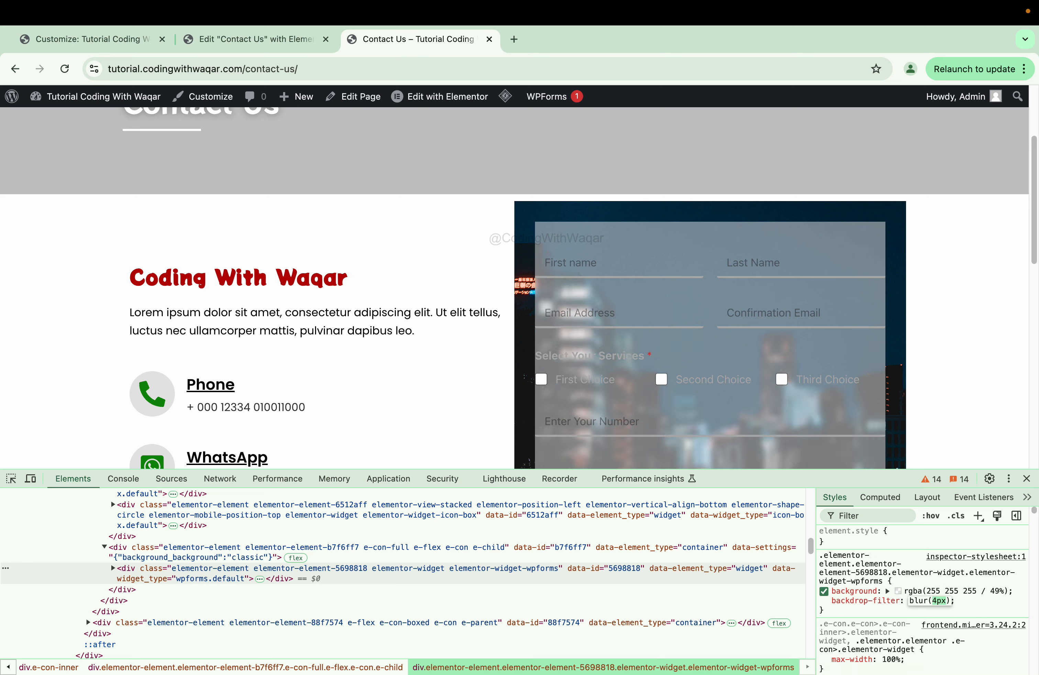
pyautogui.press('Return')
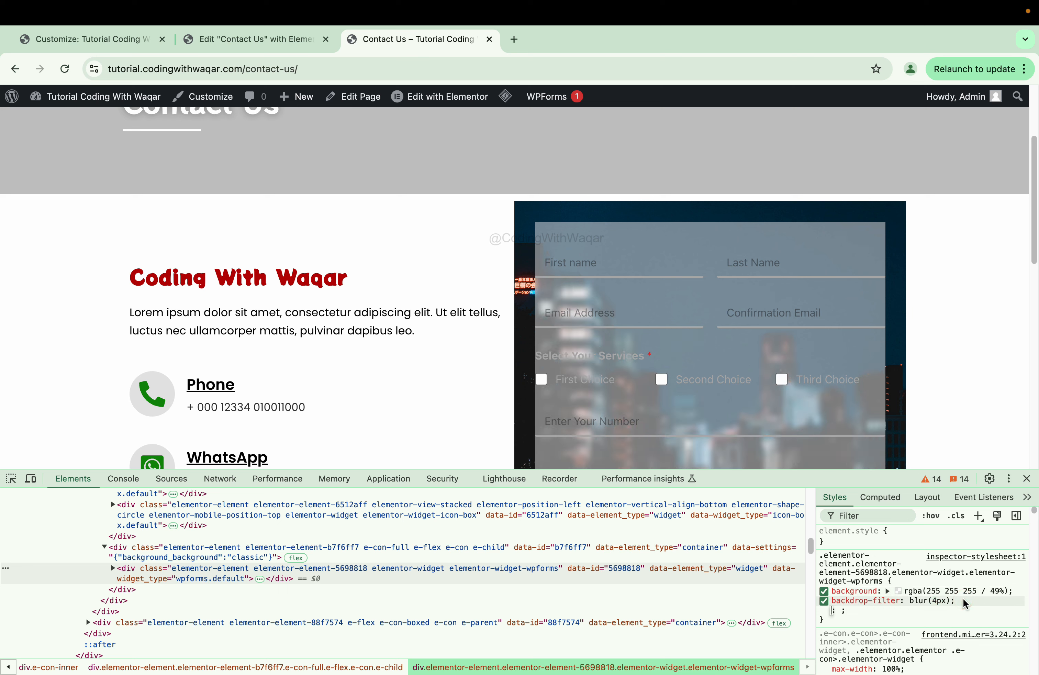
# - Add padding: 30px and border-radius: 20px to the form widget rule
pyautogui.write('pa')
pyautogui.press('Tab')
pyautogui.write('30px')
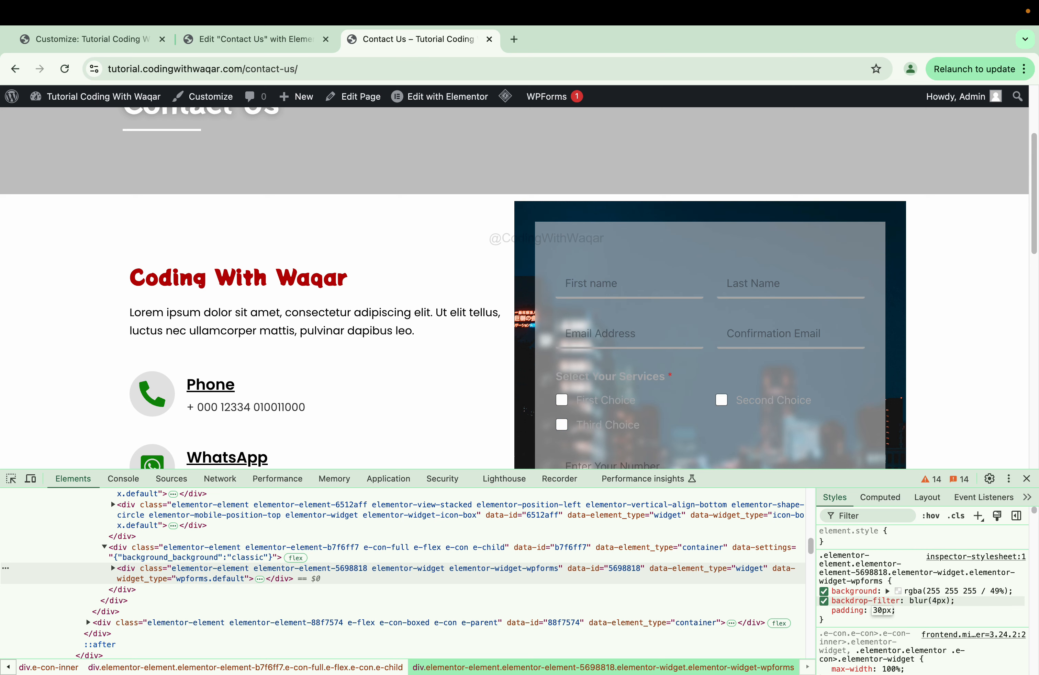
pyautogui.press('Return')
pyautogui.write('bord')
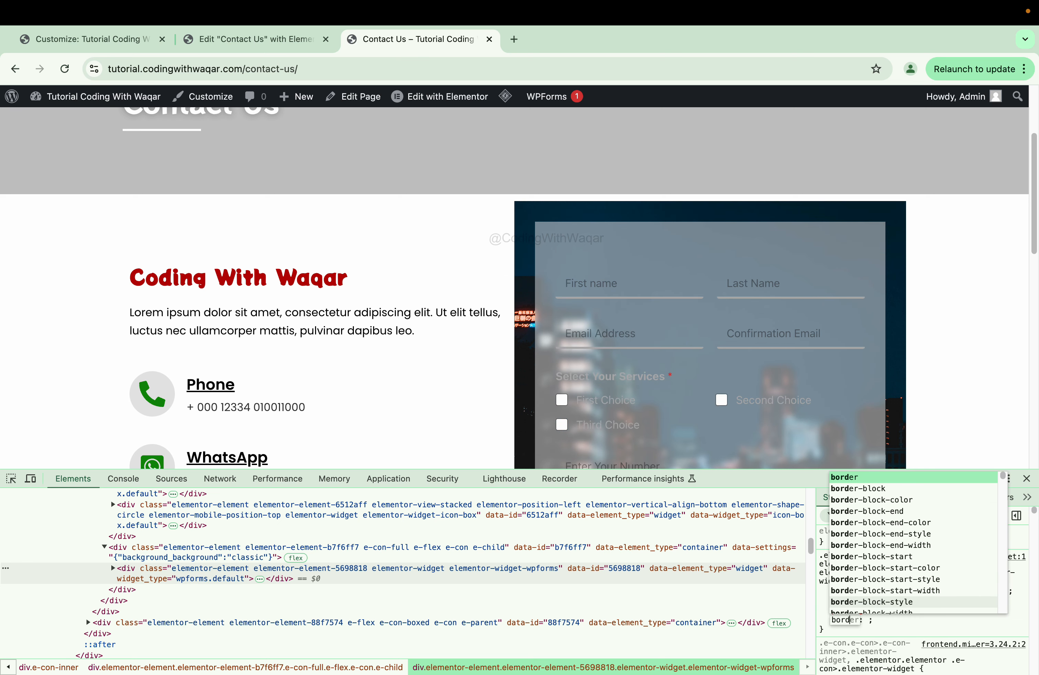
pyautogui.write('er-radius')
pyautogui.press('Return')
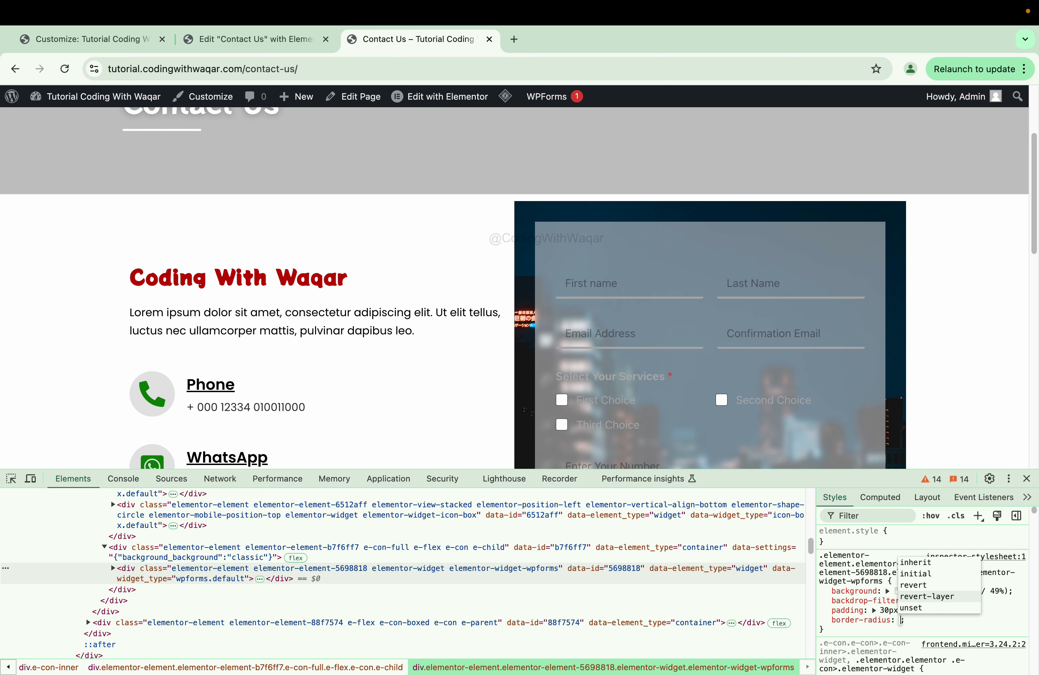
pyautogui.write('20px')
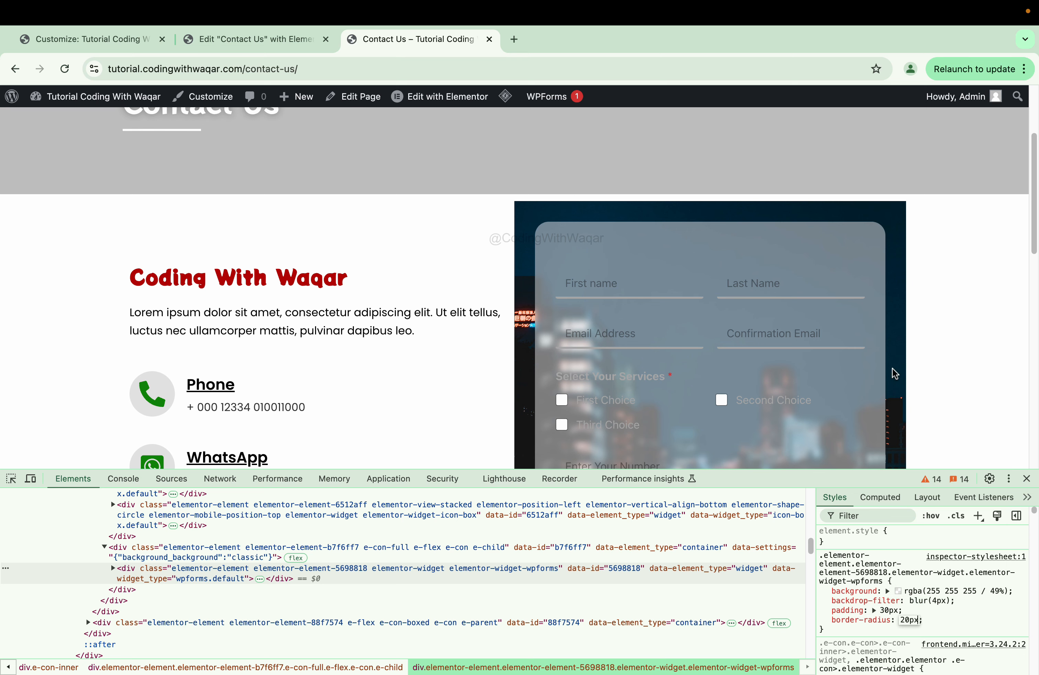
pyautogui.scroll(-3, 890, 371)
pyautogui.click(840, 631)
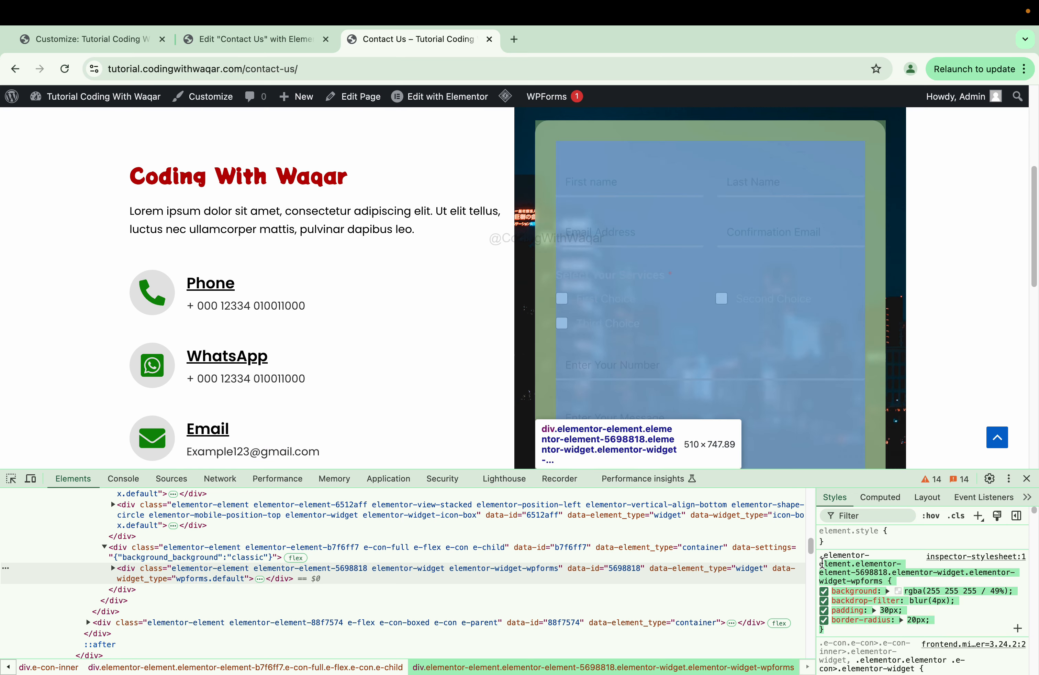
pyautogui.click(93, 40)
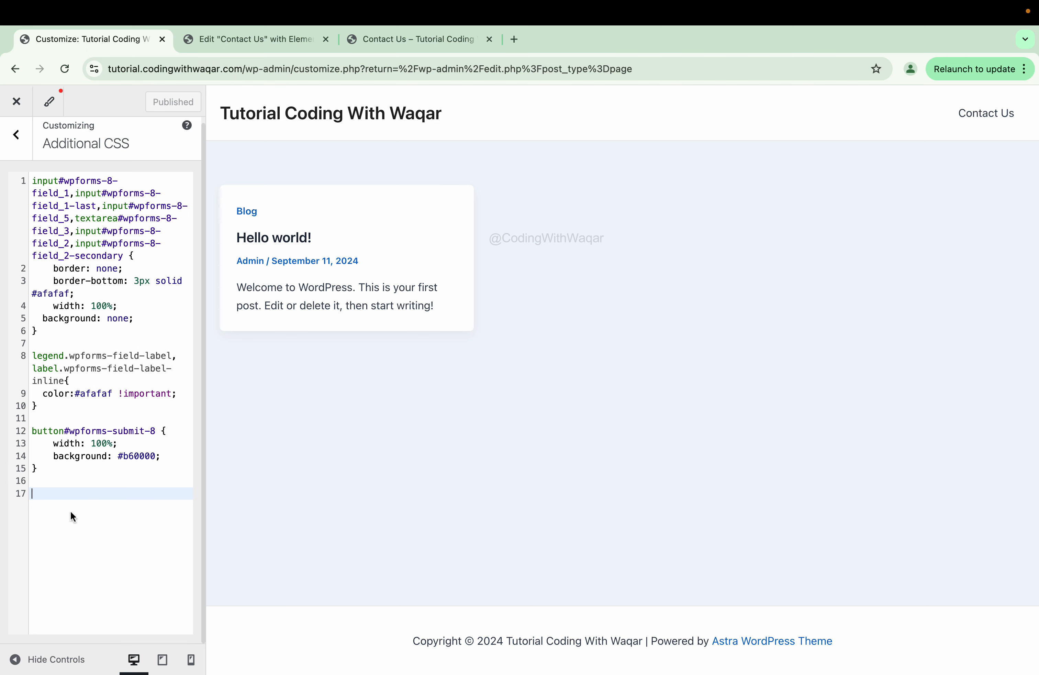
# - Paste the frosted panel rule into Additional CSS and change line 3's underline colour to black
pyautogui.write('.elementor-element.elementor-element-5698818.elementor-widget.elementor-widget-wpforms {     background: rgba(255 255 255 / 49%);     backdrop-filter: blur(4px);     padding: 30px;     border-radius: 20px; }')
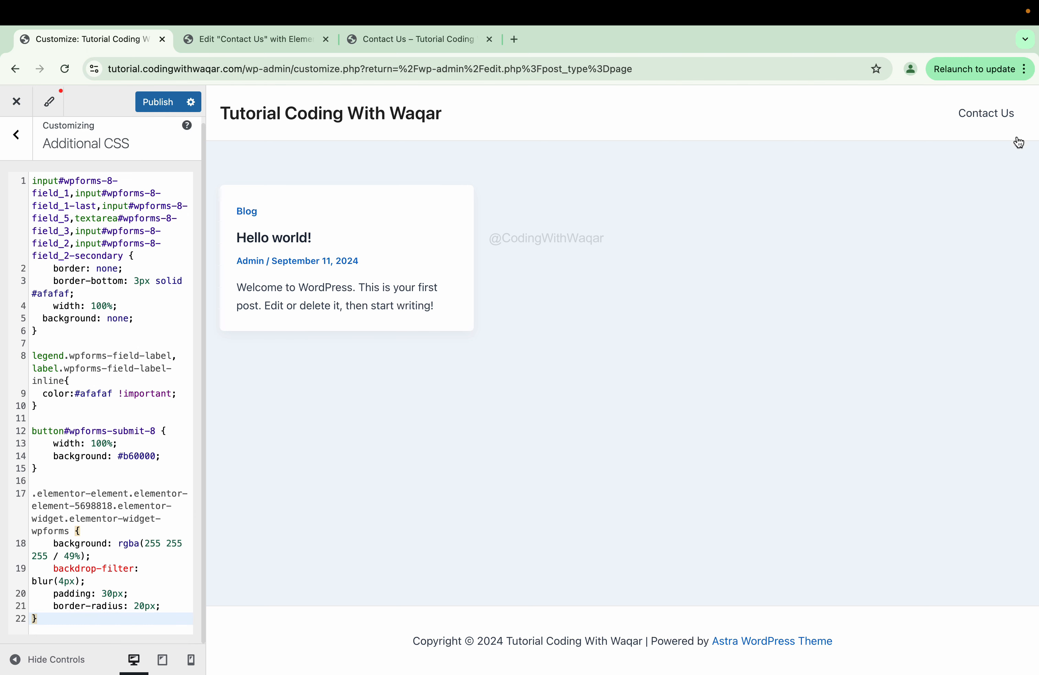
pyautogui.click(1003, 122)
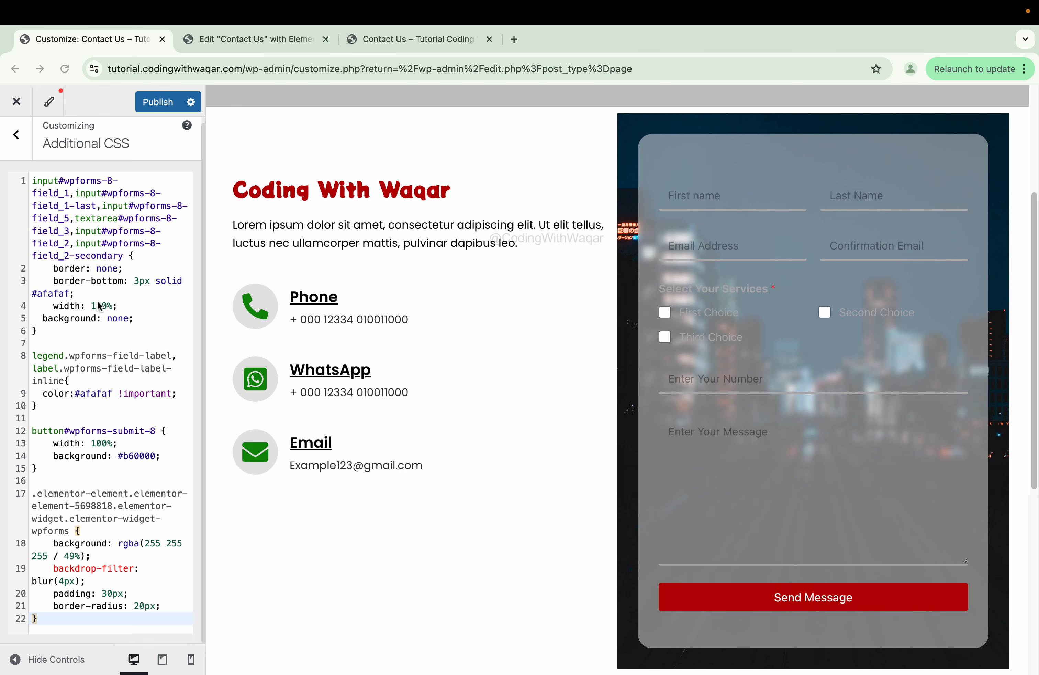
pyautogui.click(73, 293)
pyautogui.press('BackSpace')
pyautogui.press('BackSpace')
pyautogui.press('BackSpace')
pyautogui.press('BackSpace')
pyautogui.press('BackSpace')
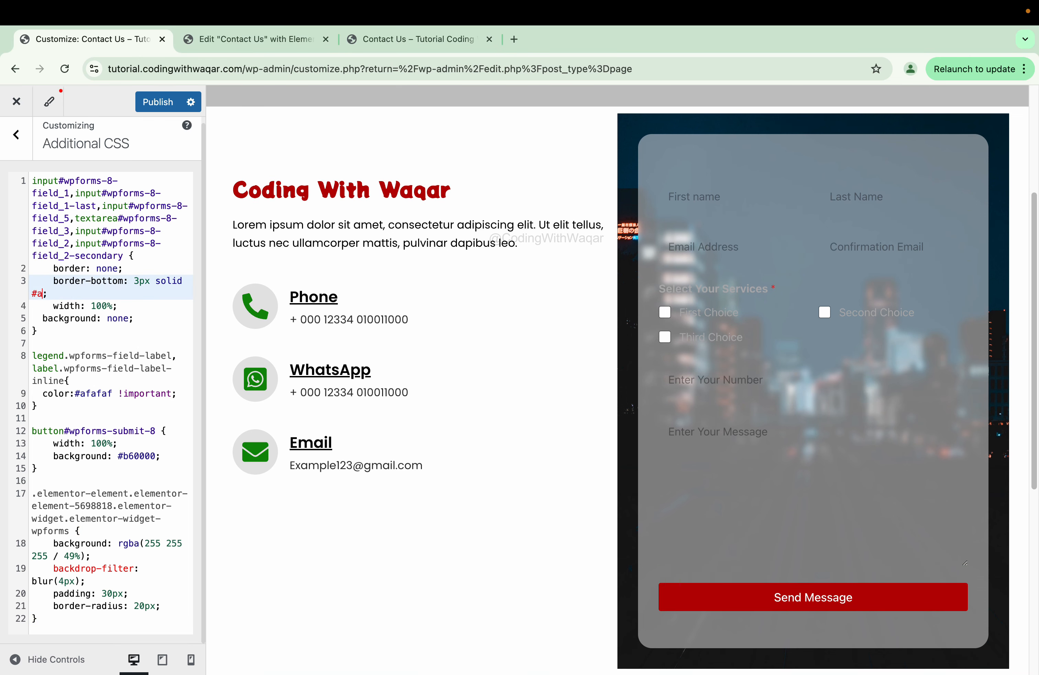
pyautogui.press('BackSpace')
pyautogui.press('BackSpace')
pyautogui.write('black')
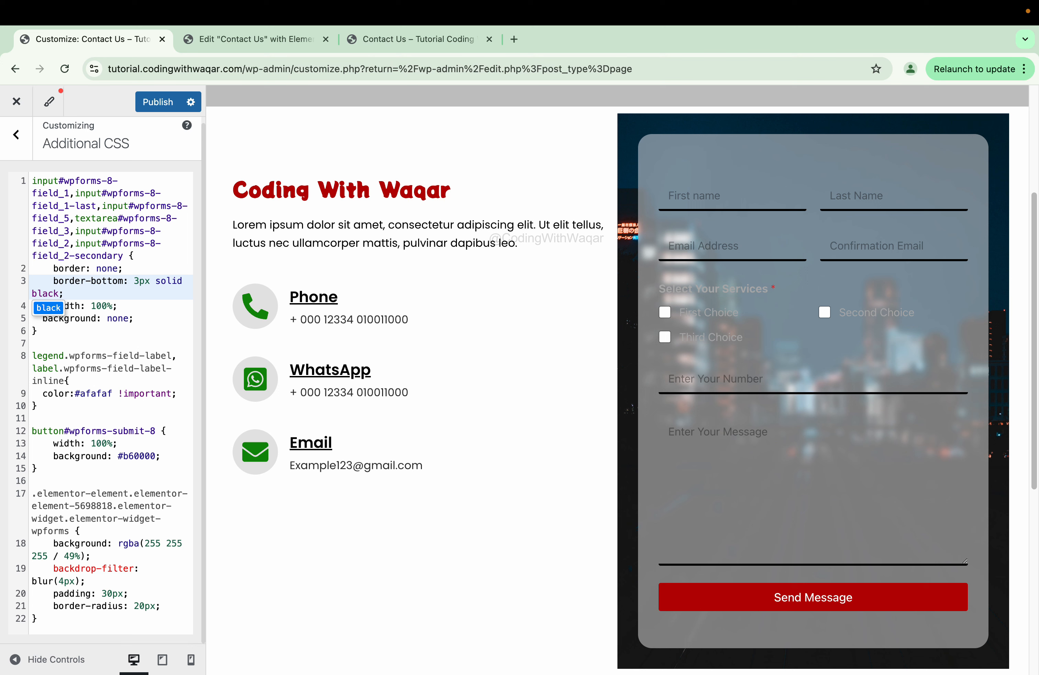
pyautogui.click(47, 336)
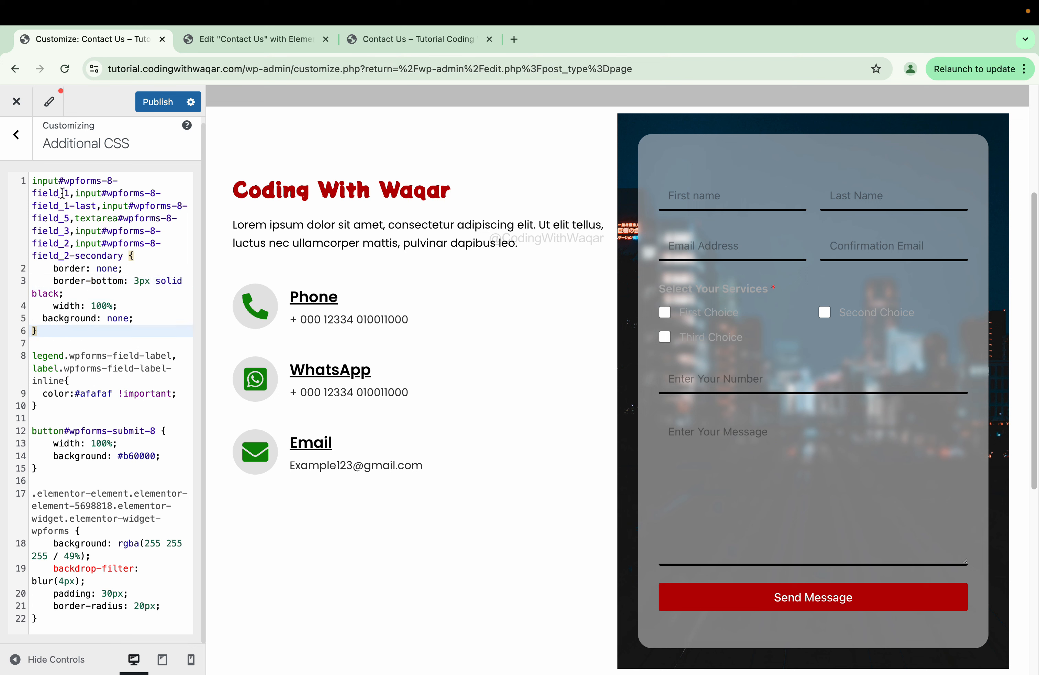
# - Add a field_1 ::placeholder rule with color: black !important
pyautogui.moveTo(71, 192); pyautogui.dragTo(35, 182)
pyautogui.press('super+c')
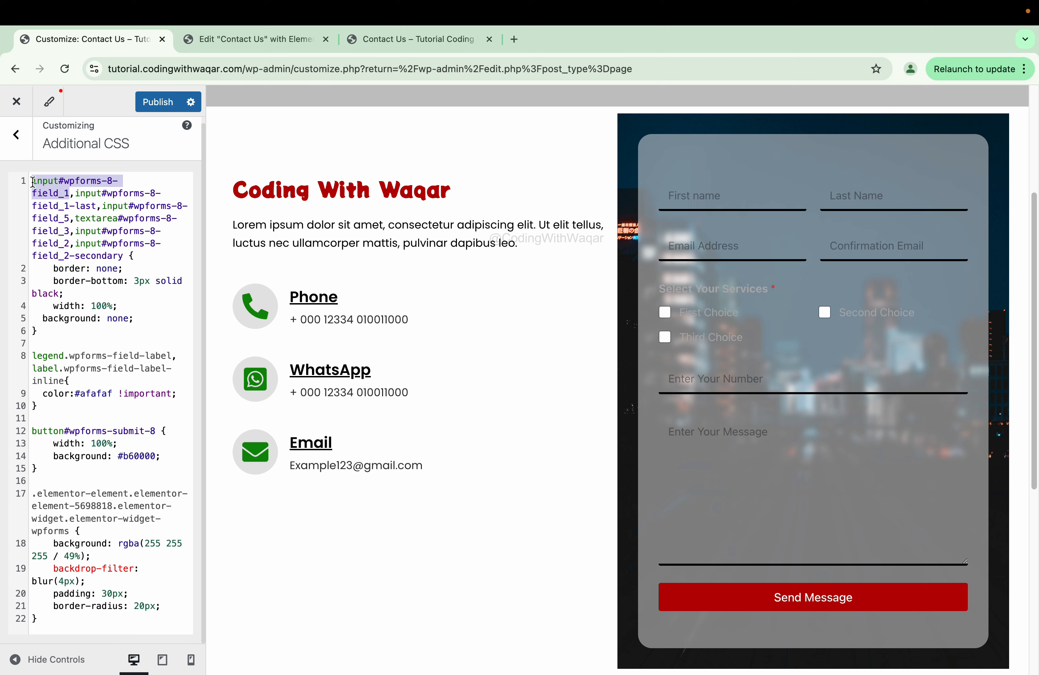
pyautogui.click(56, 340)
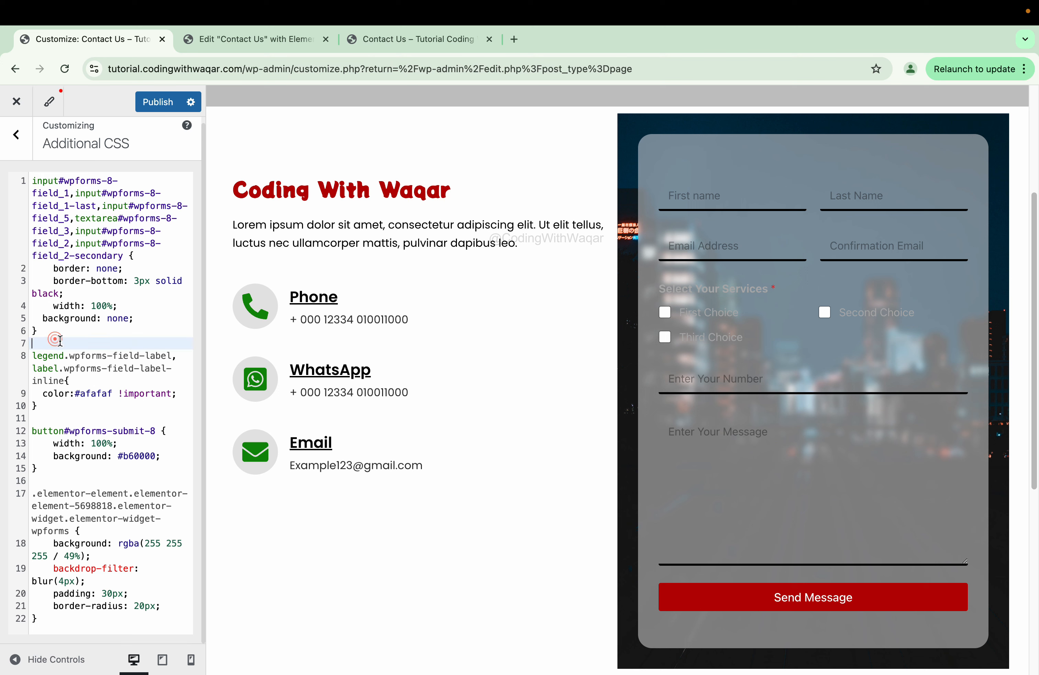
pyautogui.press('super+v')
pyautogui.write(':')
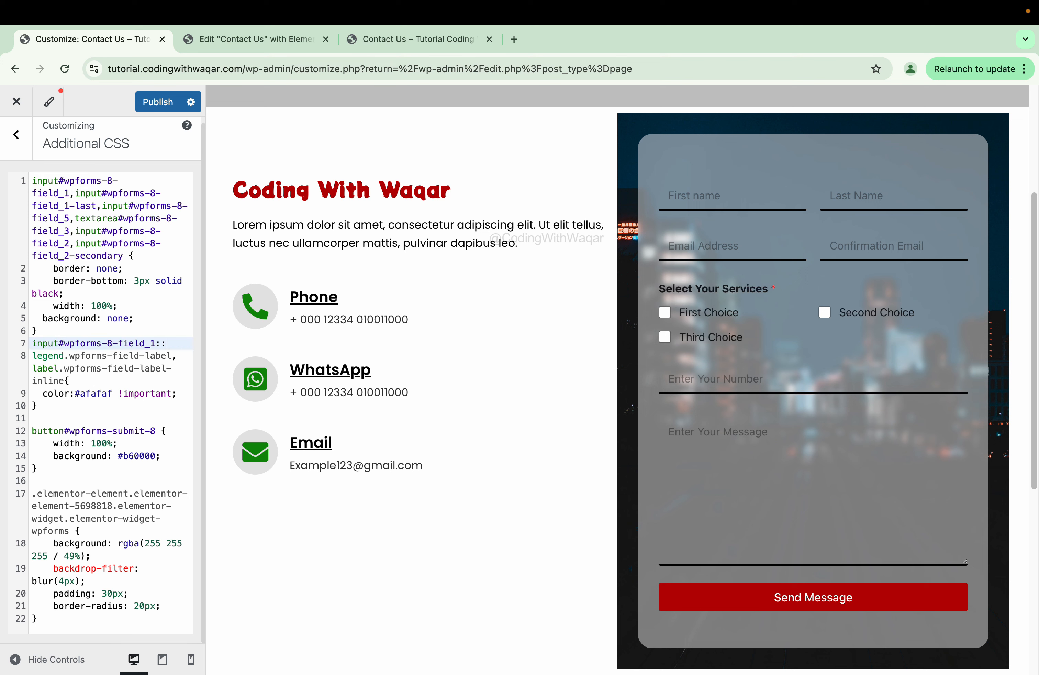
pyautogui.write(':placeholder')
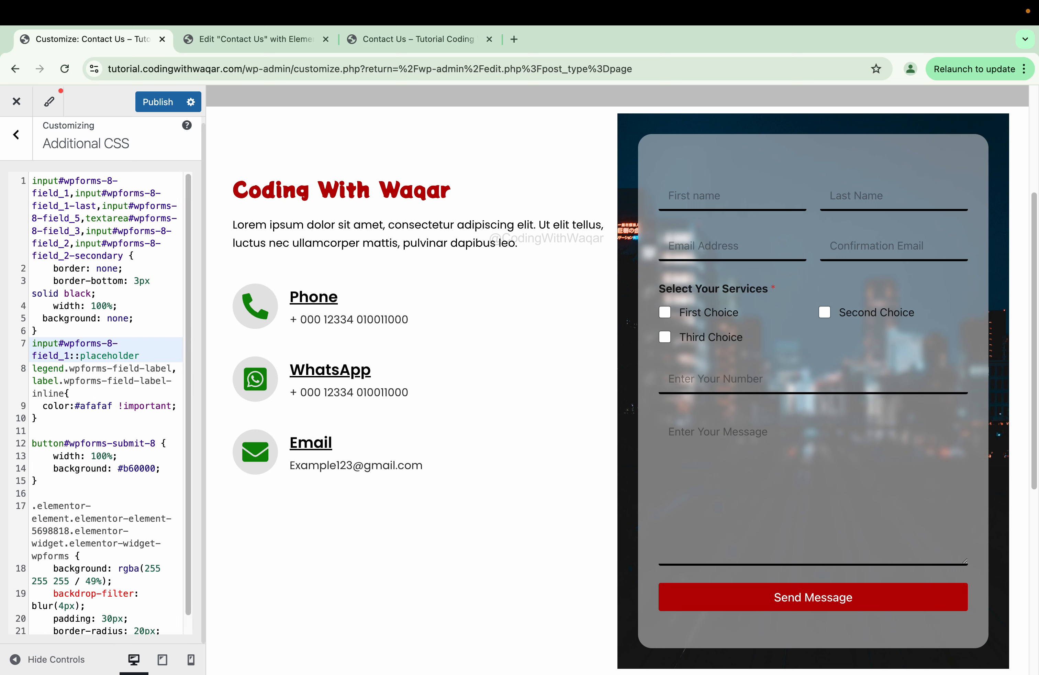
pyautogui.write('{')
pyautogui.press('Return')
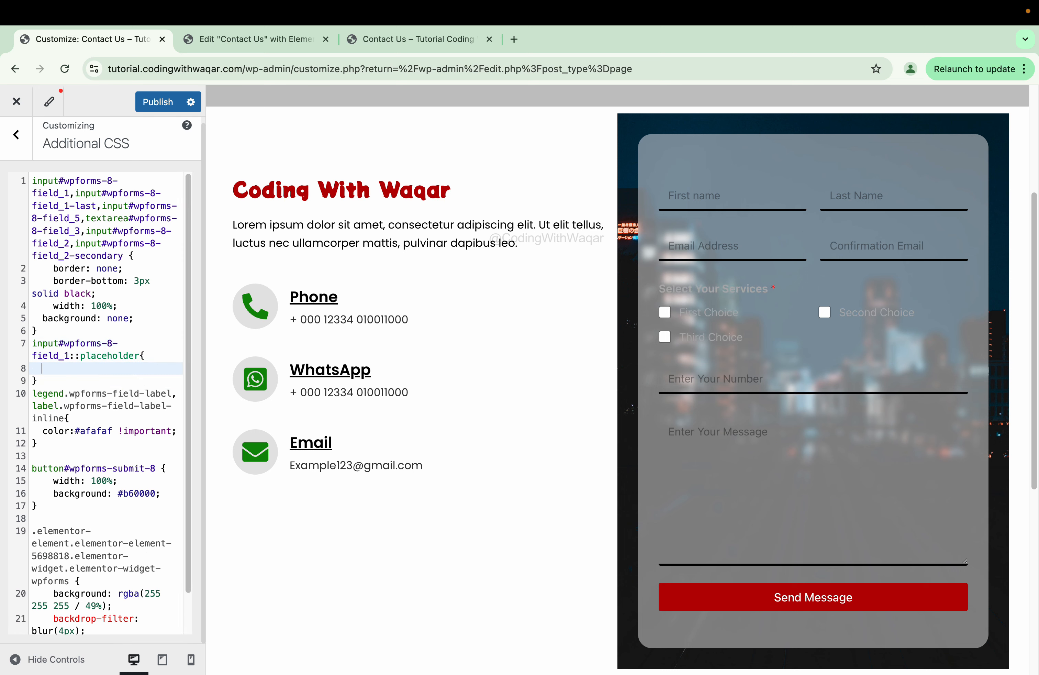
pyautogui.write('color:white')
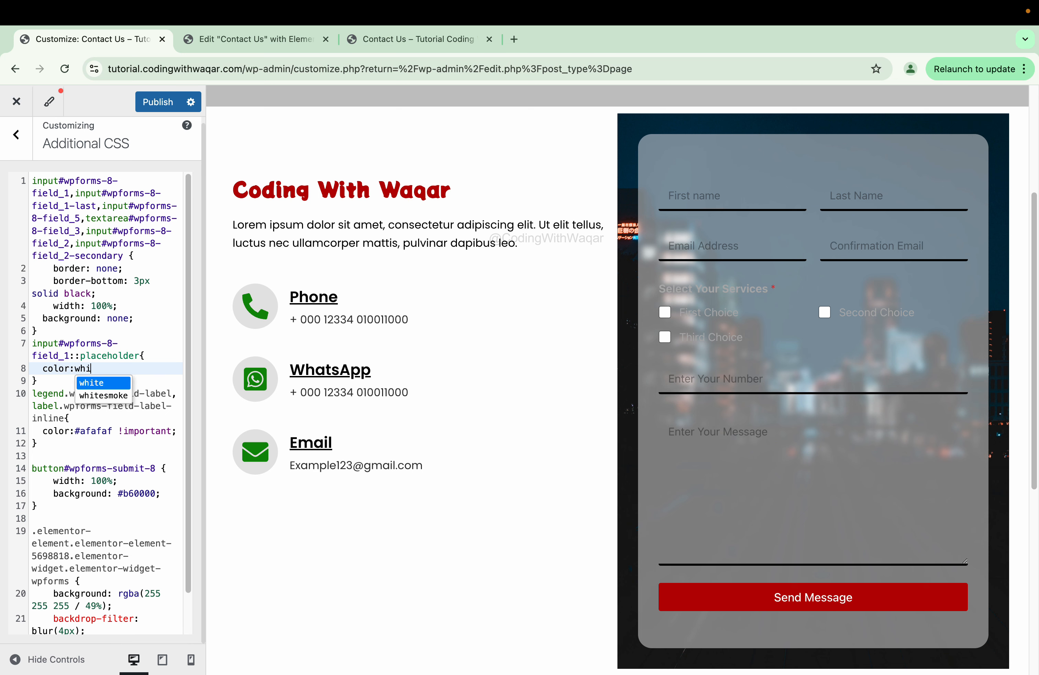
pyautogui.press('BackSpace')
pyautogui.press('BackSpace')
pyautogui.press('BackSpace')
pyautogui.press('BackSpace')
pyautogui.press('BackSpace')
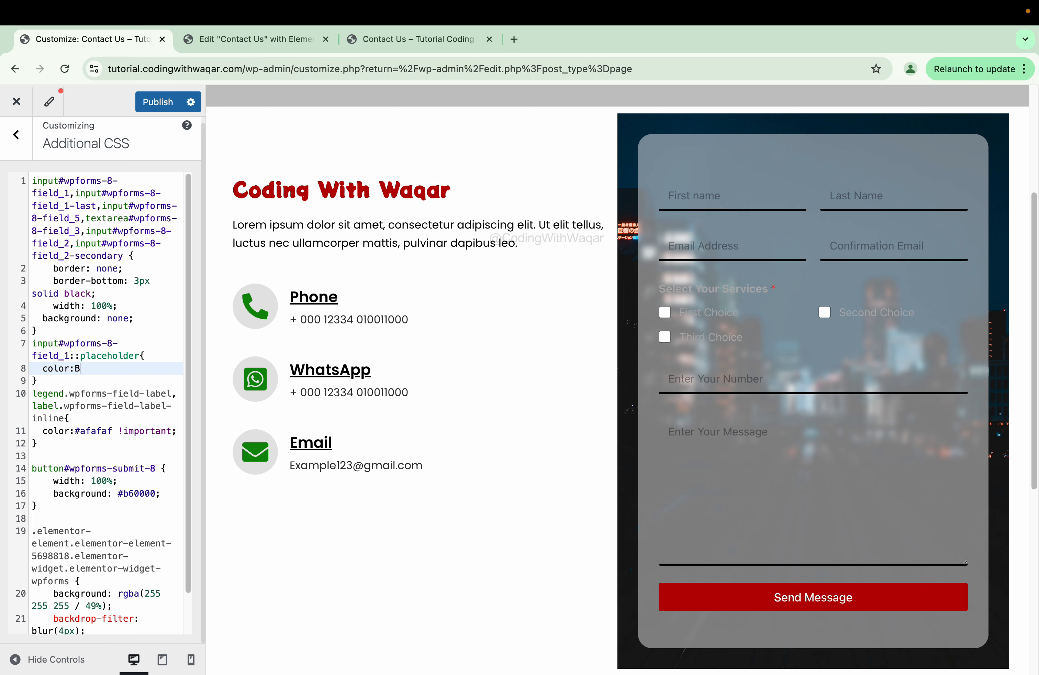
pyautogui.write('black !import;')
pyautogui.press('Return')
# - Add the same black placeholder rule for the field_1-last selector
pyautogui.moveTo(75, 193); pyautogui.dragTo(97, 203)
pyautogui.hotkey('ctrl', 'c')
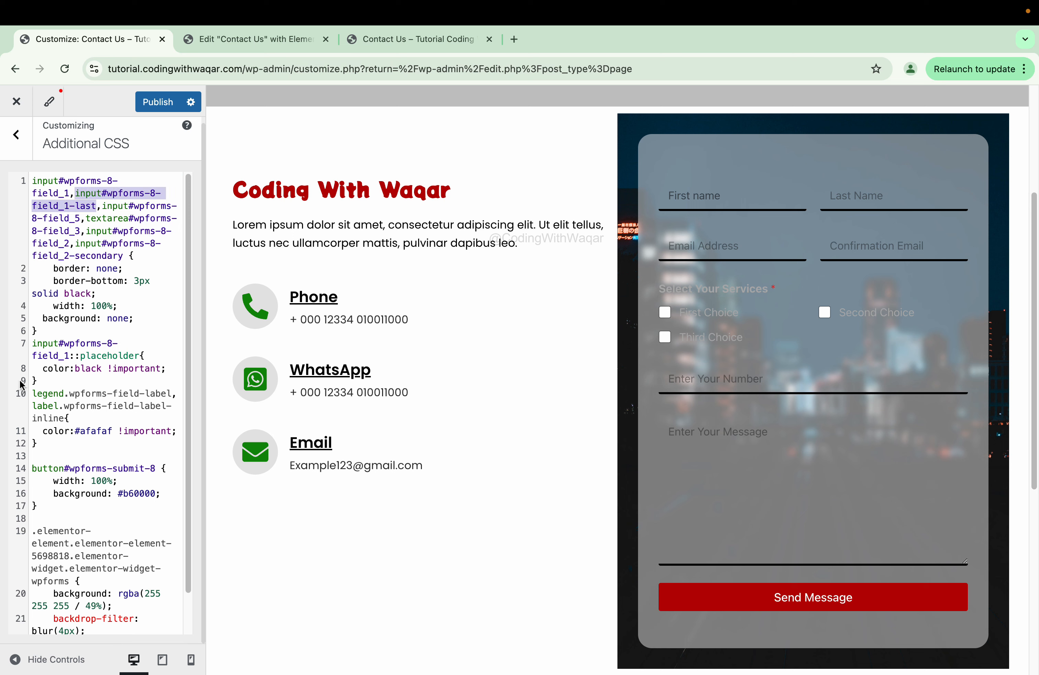
pyautogui.click(39, 380)
pyautogui.press('Return')
pyautogui.hotkey('ctrl', 'v')
pyautogui.write('::placeholder{')
pyautogui.press('Return')
pyautogui.moveTo(42, 368); pyautogui.dragTo(166, 368)
pyautogui.click(48, 419)
pyautogui.write('color:black !important;')
# - Add a field_5 rule with the black colour declaration
pyautogui.moveTo(102, 205); pyautogui.dragTo(80, 219)
pyautogui.click(51, 430)
pyautogui.press('Return')
pyautogui.write('input#wpforms-8-field_5')
pyautogui.write('{')
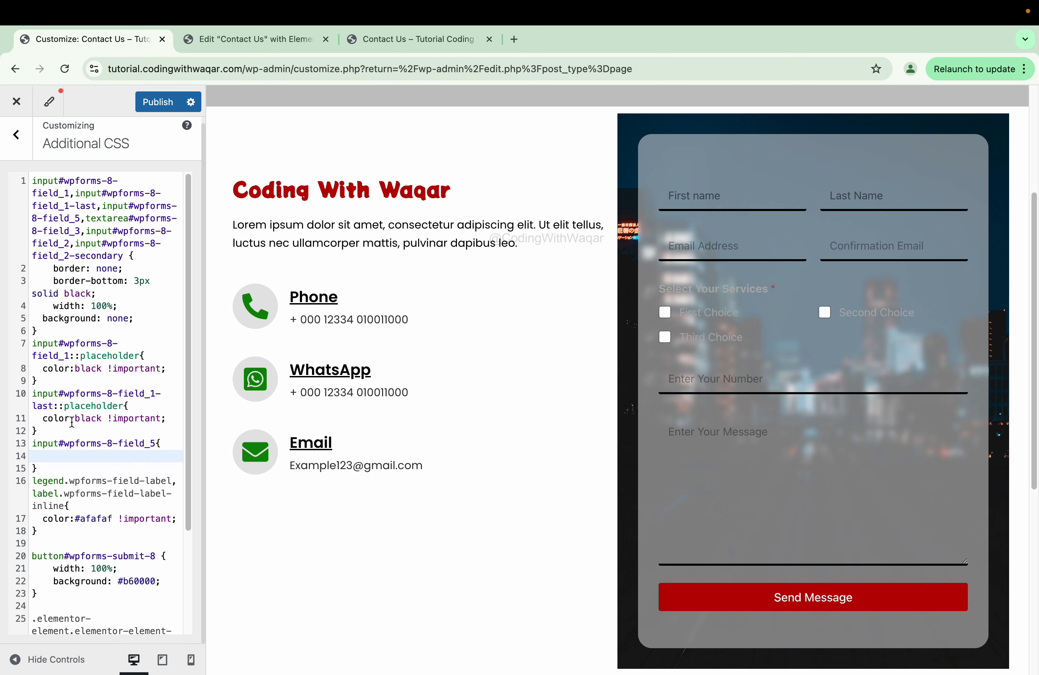
pyautogui.tripleClick(72, 422)
pyautogui.press('super+c')
pyautogui.click(52, 460)
pyautogui.press('super+v')
# - Add two field_3 textarea rules with the black colour declaration
pyautogui.moveTo(86, 218); pyautogui.dragTo(81, 230)
pyautogui.click(39, 468)
pyautogui.press('Return')
pyautogui.press('super+v')
pyautogui.write('{')
pyautogui.moveTo(177, 457); pyautogui.dragTo(54, 453)
pyautogui.click(59, 493)
pyautogui.press('super+v')
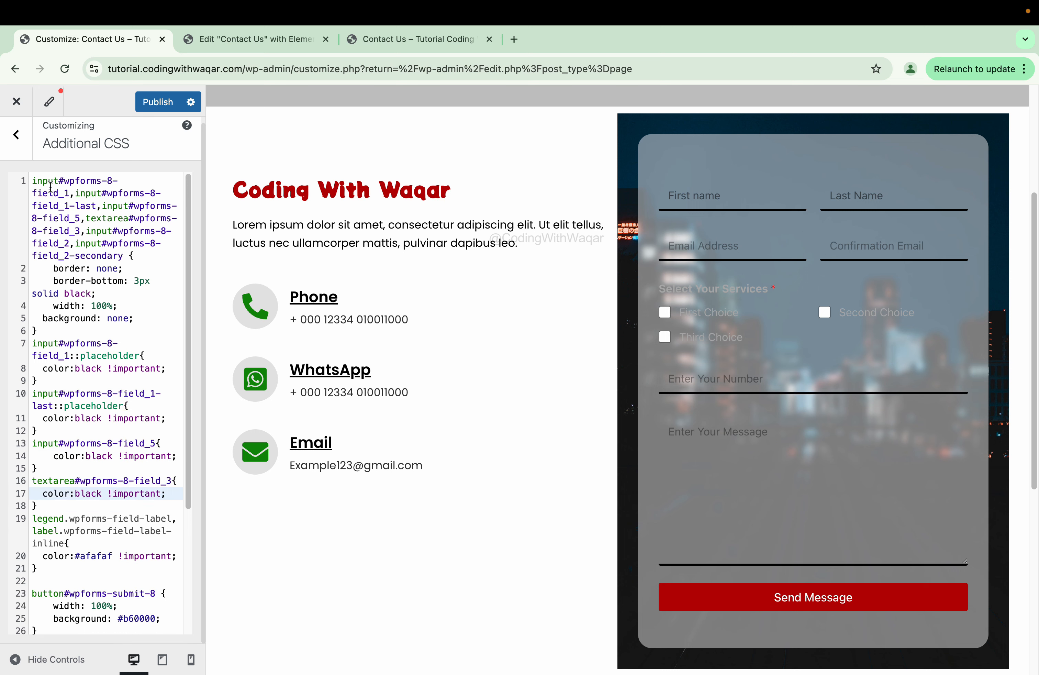
pyautogui.moveTo(86, 218); pyautogui.dragTo(81, 231)
pyautogui.click(58, 507)
pyautogui.press('Return')
pyautogui.press('super+v')
pyautogui.write('{')
# - Append ::placeholder to the field_5 and textarea selectors, then publish the CSS
pyautogui.moveTo(42, 495); pyautogui.dragTo(166, 495)
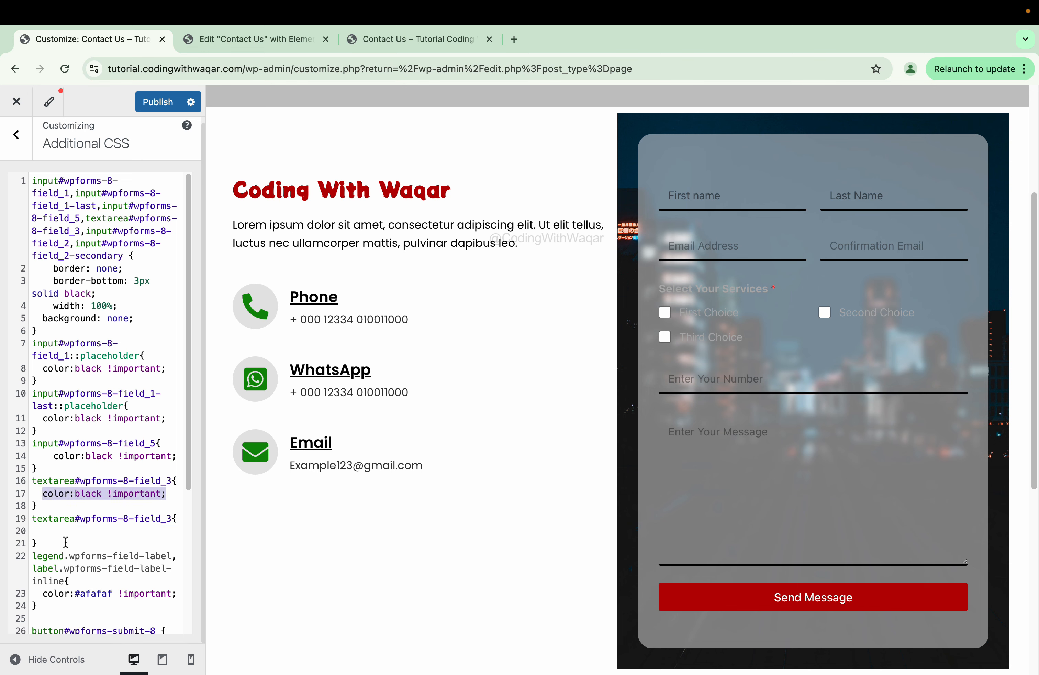
pyautogui.click(64, 531)
pyautogui.press('super+v')
pyautogui.moveTo(68, 357); pyautogui.dragTo(134, 357)
pyautogui.press('super+c')
pyautogui.click(157, 443)
pyautogui.press('super+v')
pyautogui.click(172, 494)
pyautogui.press('super+v')
pyautogui.click(172, 544)
pyautogui.press('super+v')
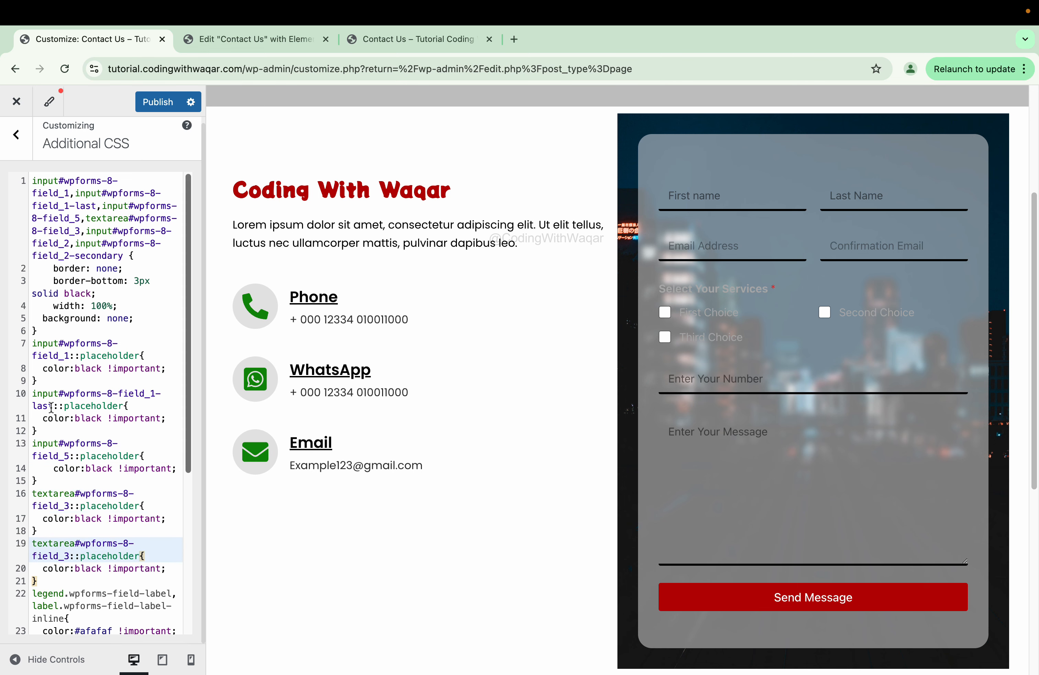
pyautogui.scroll(-3, 50, 407)
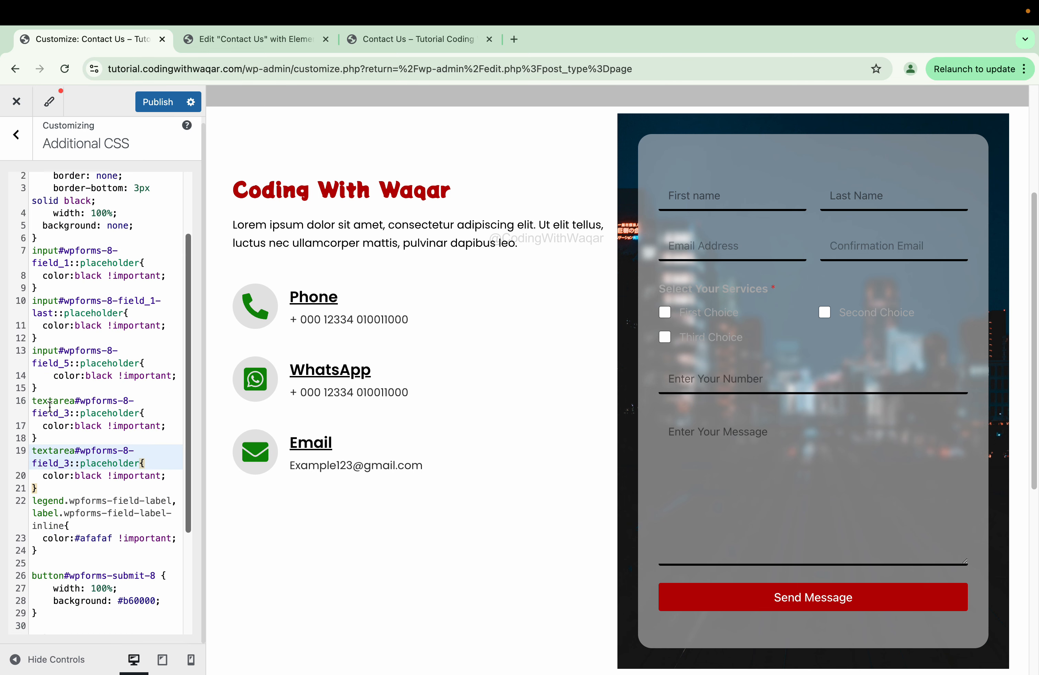
pyautogui.click(158, 102)
# - Reload the live page and inspect the 'Select Your Services' label's styles in DevTools
pyautogui.click(410, 39)
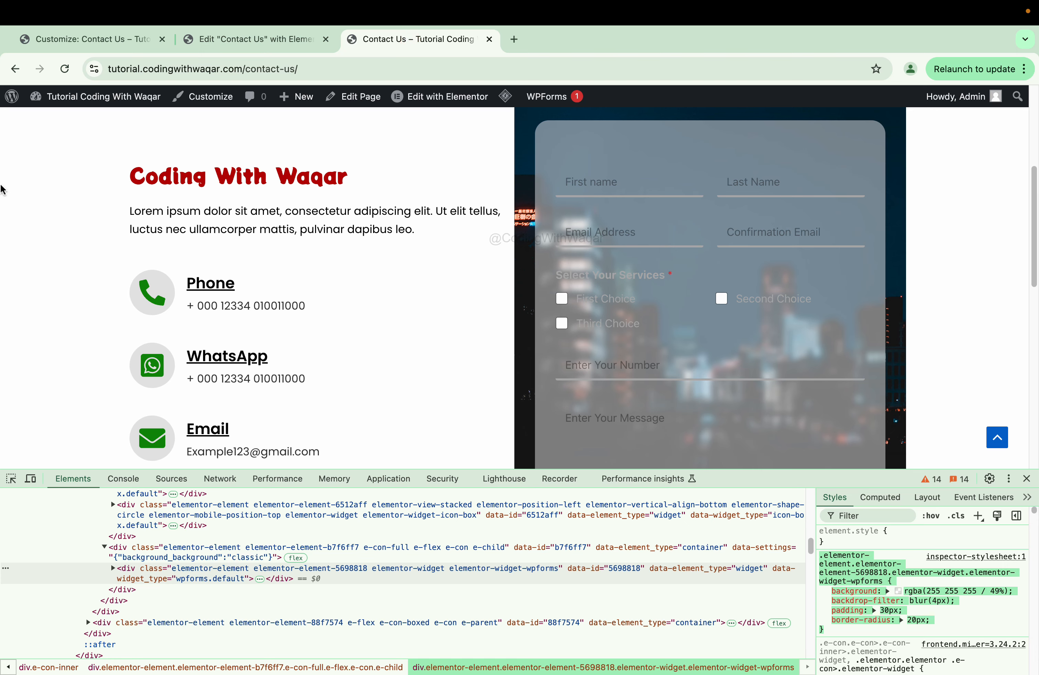
pyautogui.click(65, 68)
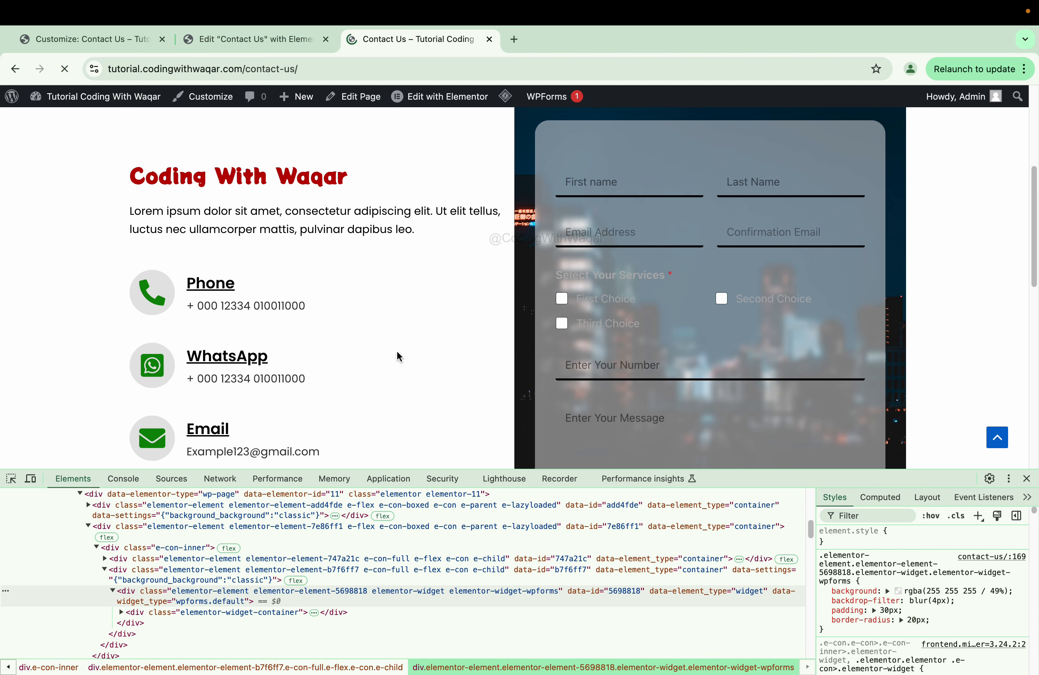
pyautogui.click(12, 479)
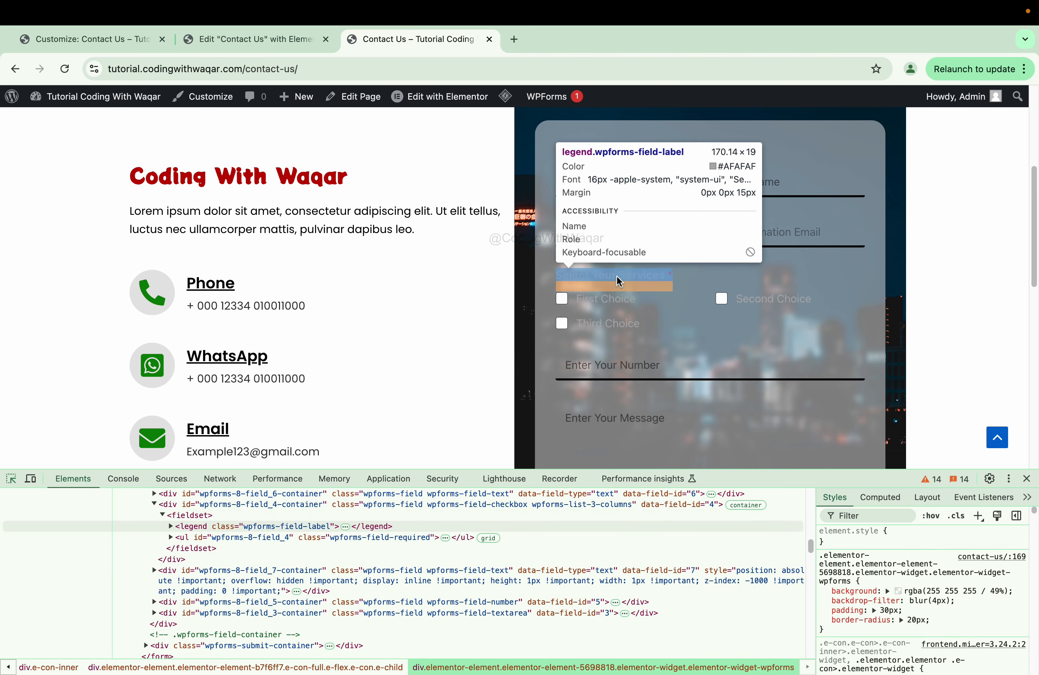
pyautogui.click(617, 277)
pyautogui.scroll(-4, 883, 584)
pyautogui.scroll(4, 883, 584)
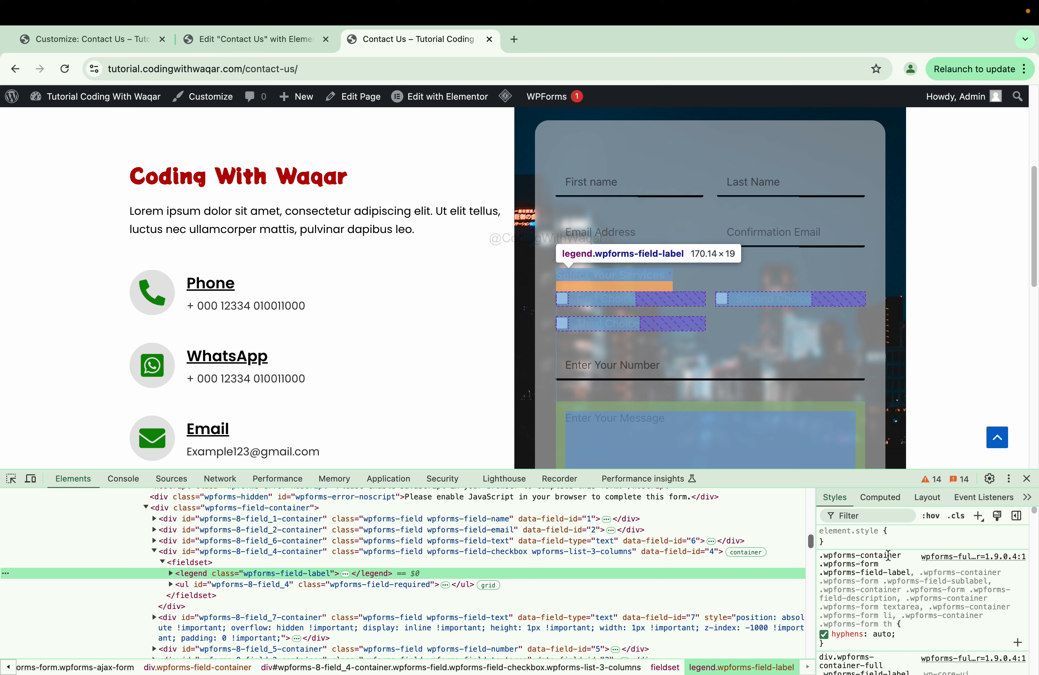
pyautogui.click(977, 517)
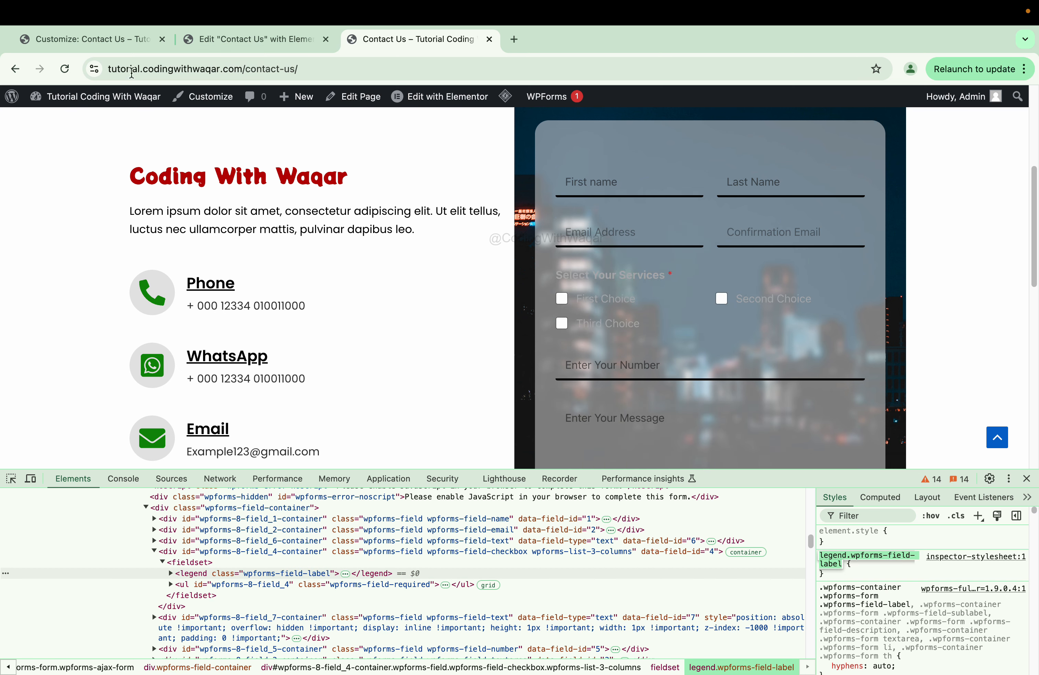
pyautogui.click(83, 40)
pyautogui.scroll(-3, 104, 530)
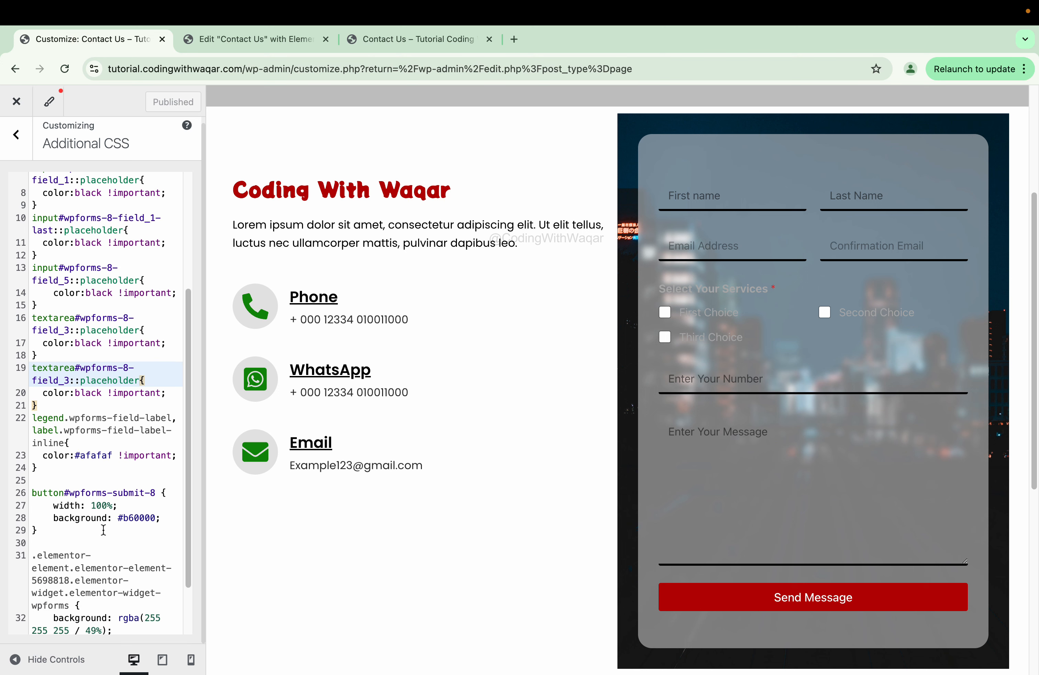
# - Replace #afafaf with black in the legend/label colour rule on line 23 and publish
pyautogui.doubleClick(102, 458)
pyautogui.press('BackSpace')
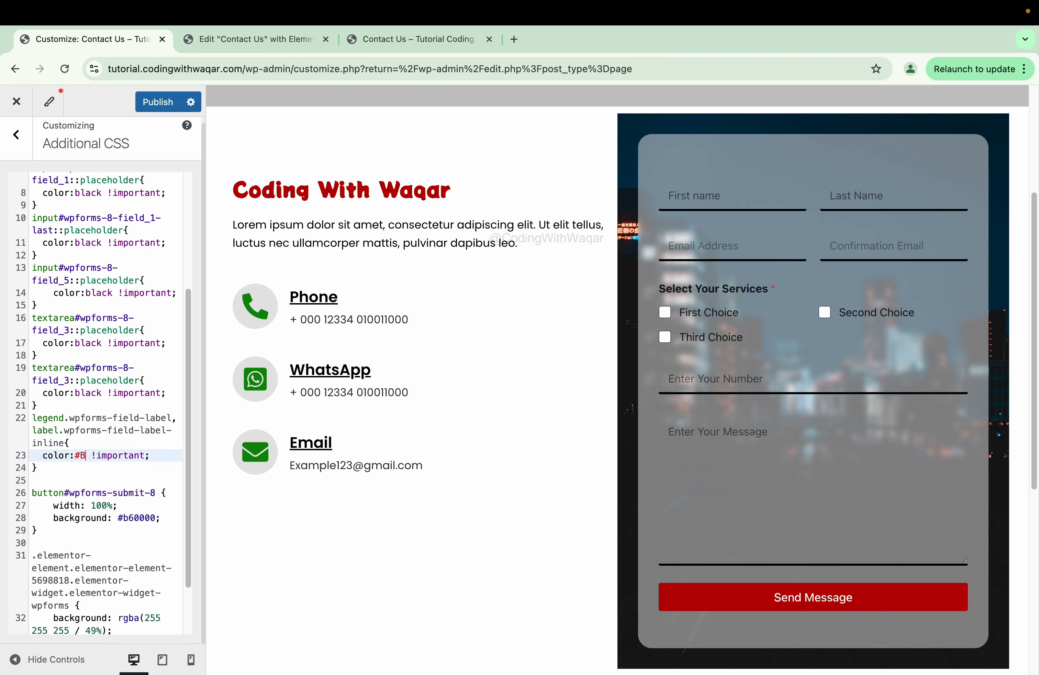
pyautogui.press('BackSpace')
pyautogui.write('black')
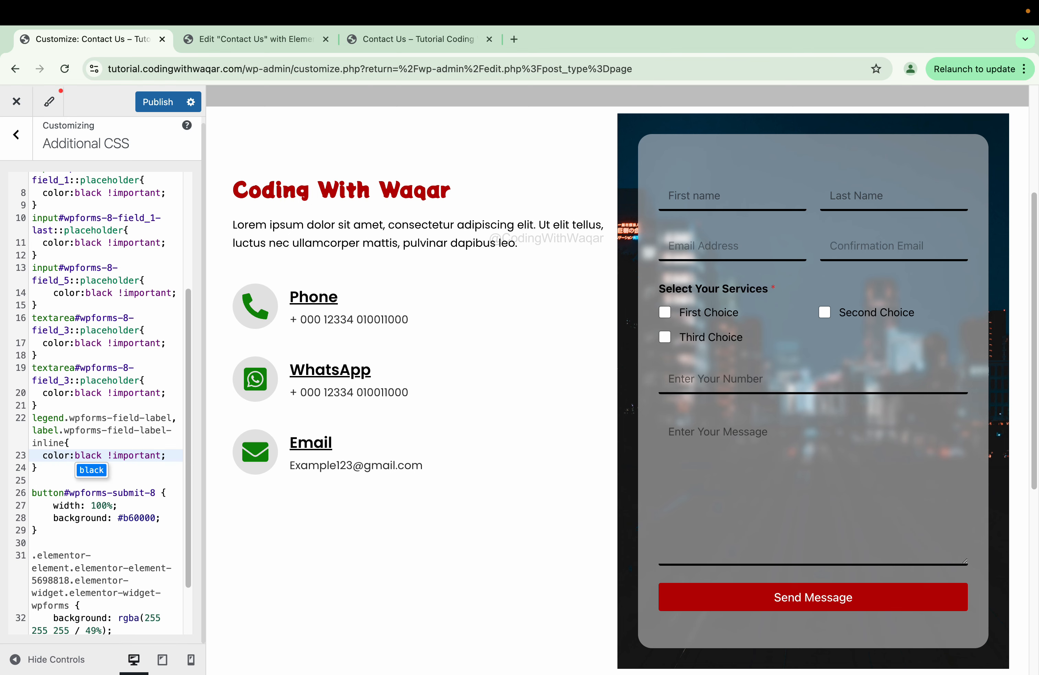
pyautogui.scroll(-2, 723, 418)
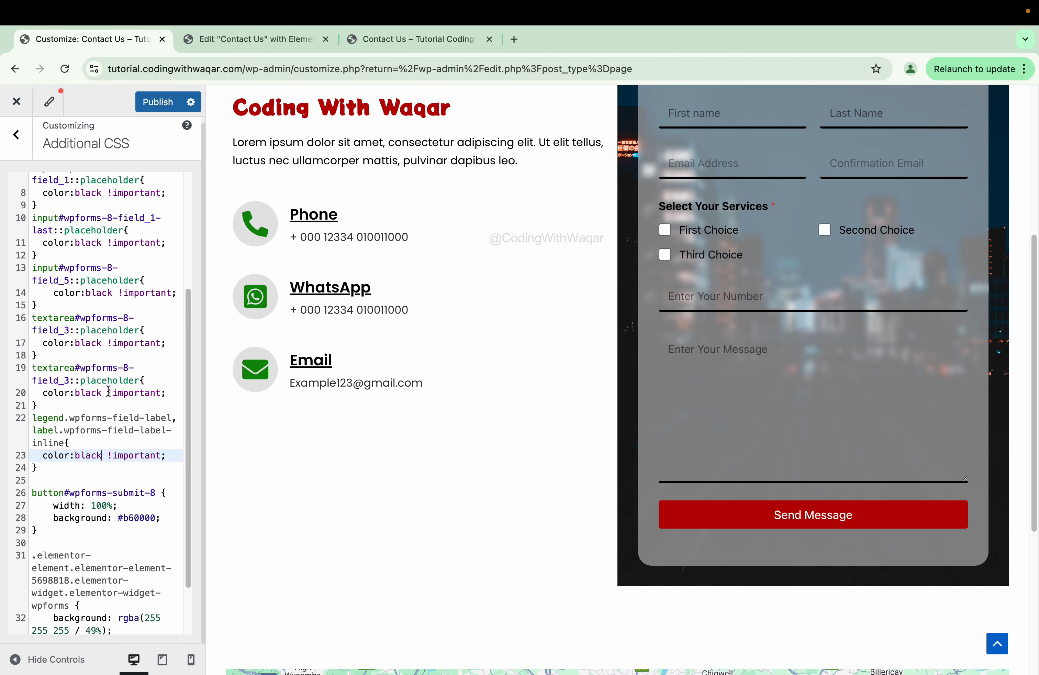
pyautogui.click(137, 105)
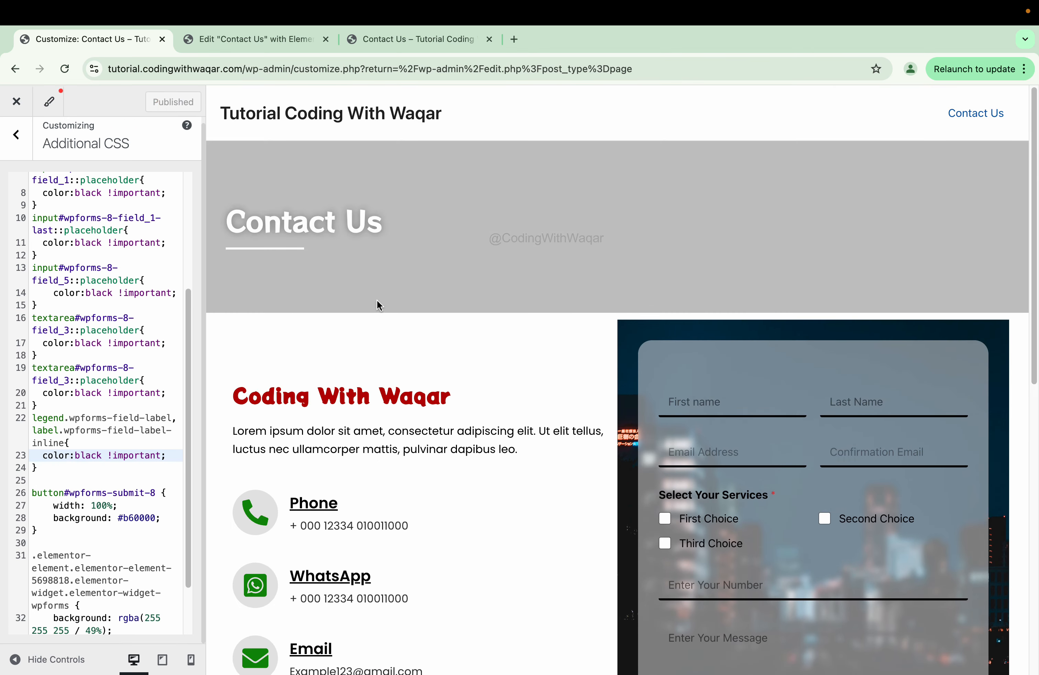
pyautogui.click(411, 39)
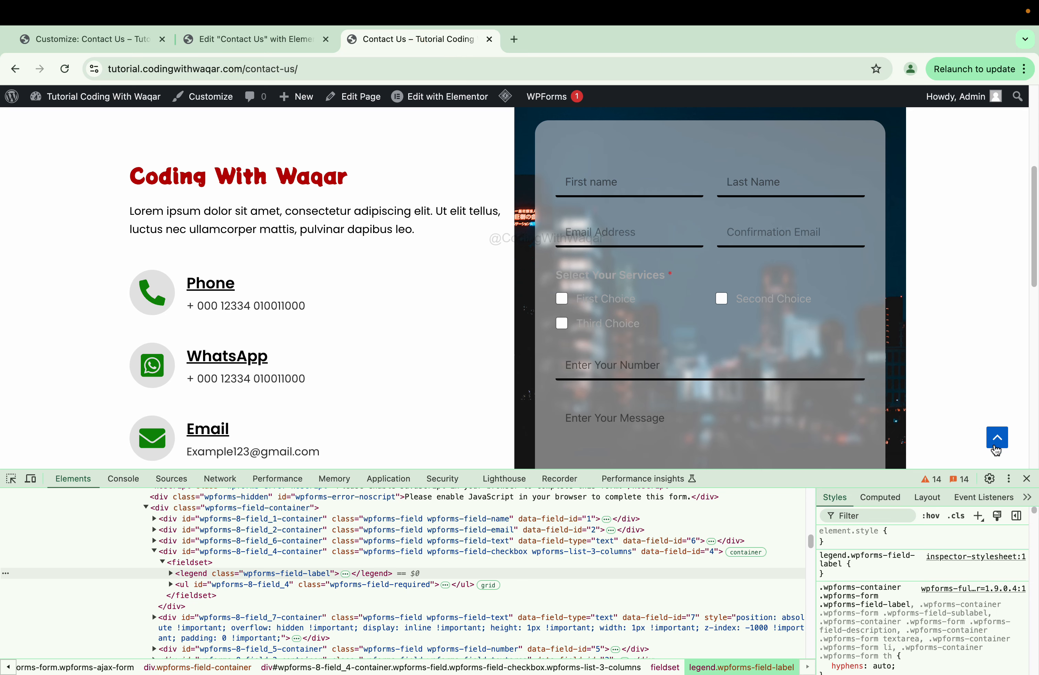
# - Close DevTools, reload the Contact Us page and scroll through the form and map to confirm the black labels
pyautogui.click(1030, 478)
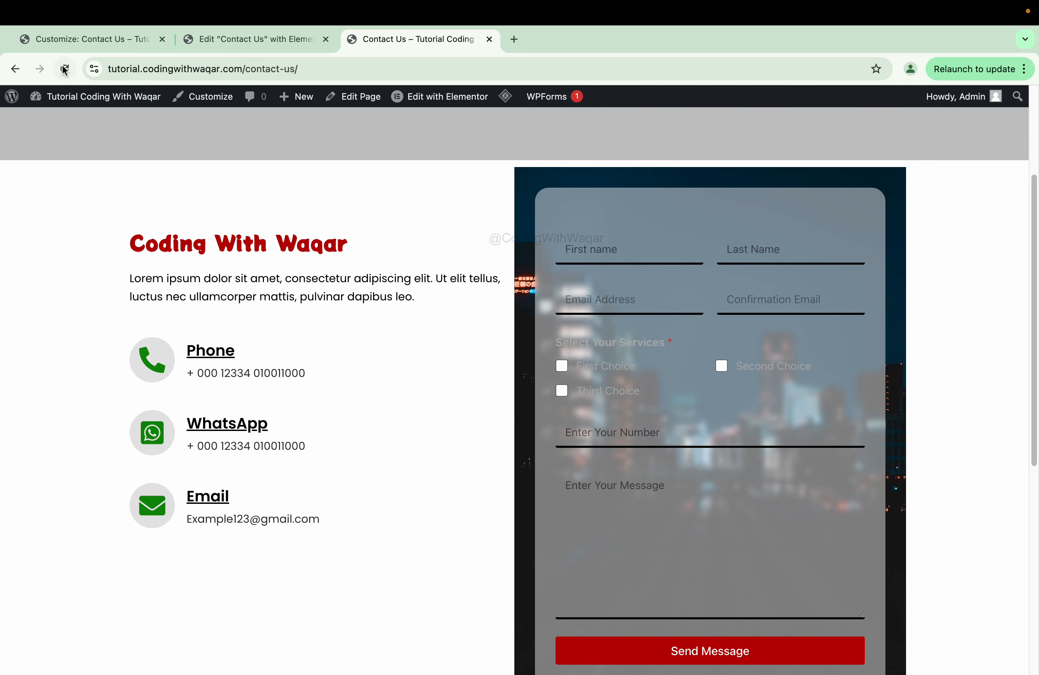
pyautogui.click(65, 69)
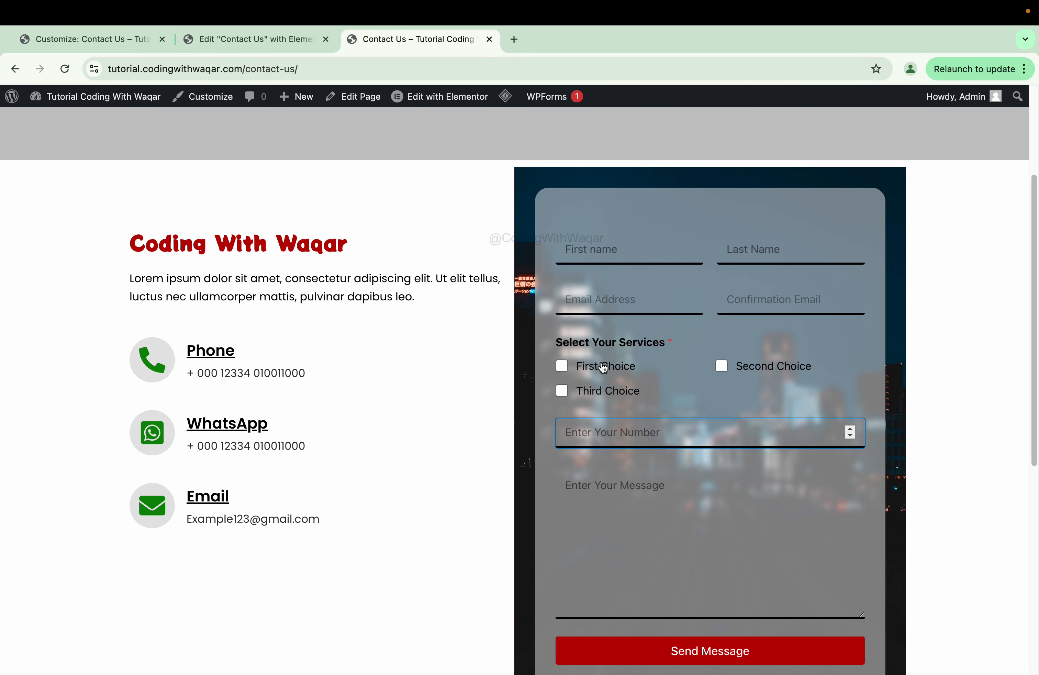
pyautogui.scroll(-5, 577, 423)
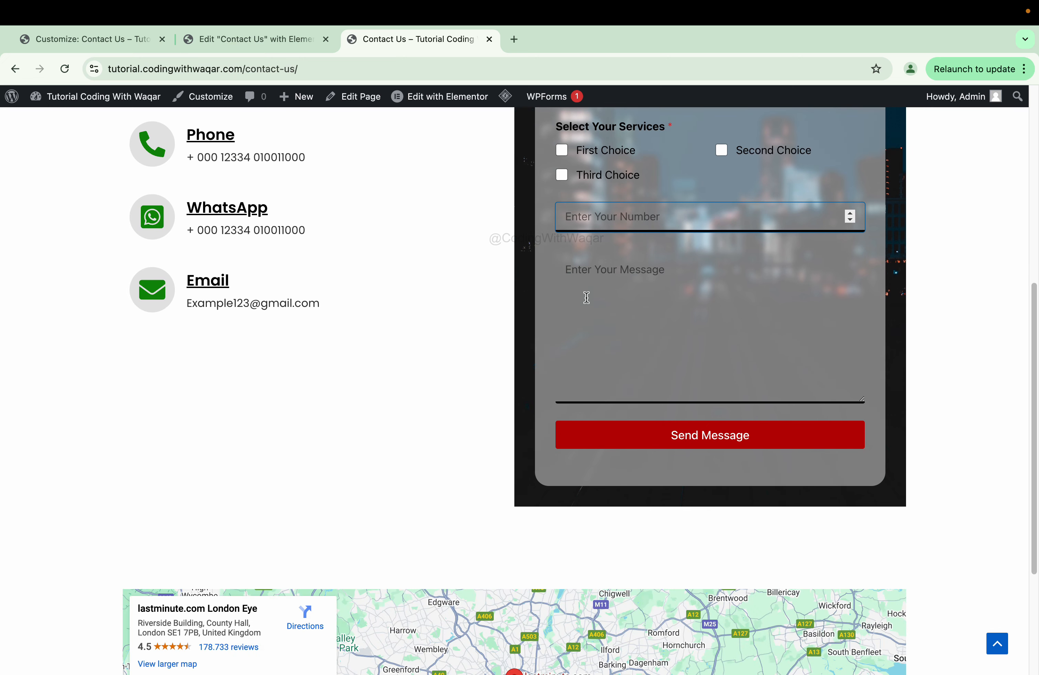
pyautogui.click(635, 353)
pyautogui.scroll(9, 626, 350)
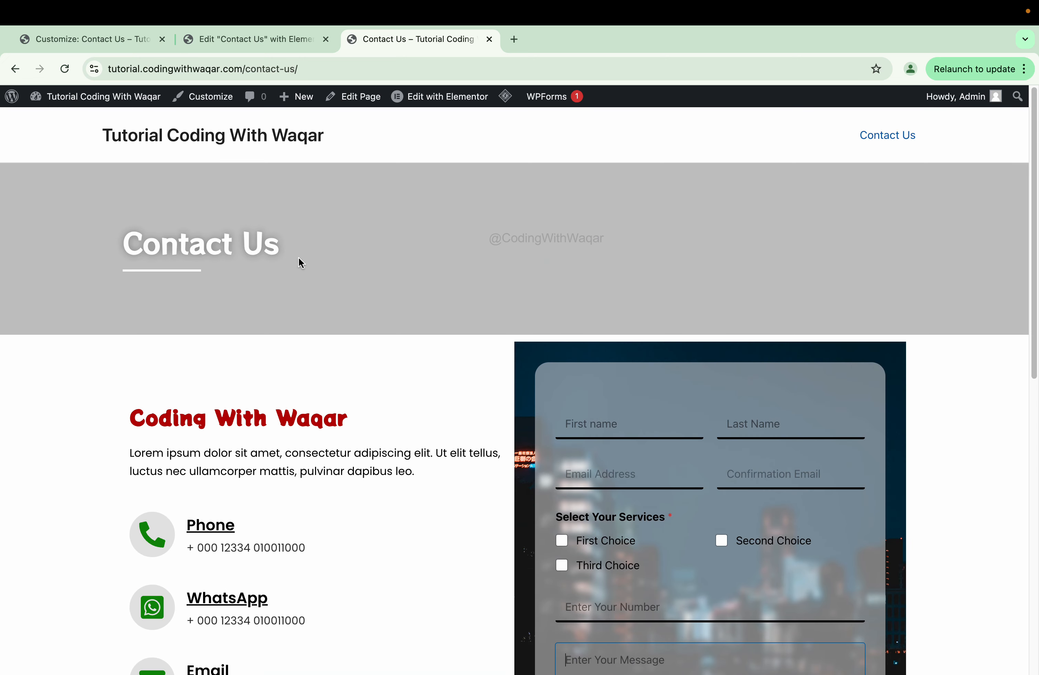
pyautogui.scroll(-5, 324, 346)
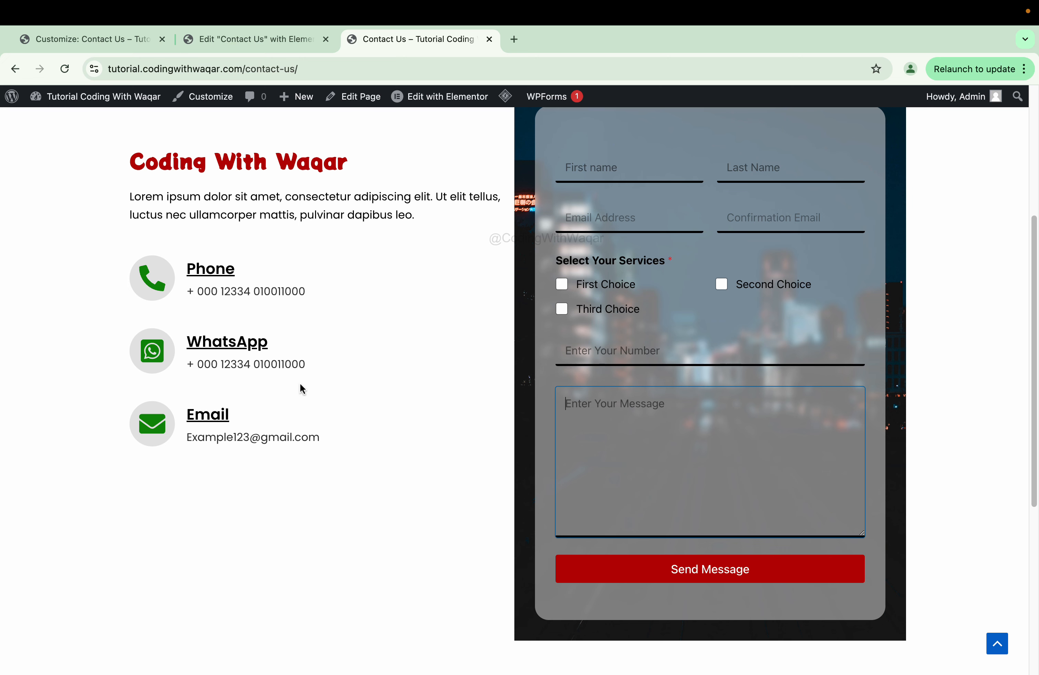
pyautogui.scroll(1, 657, 286)
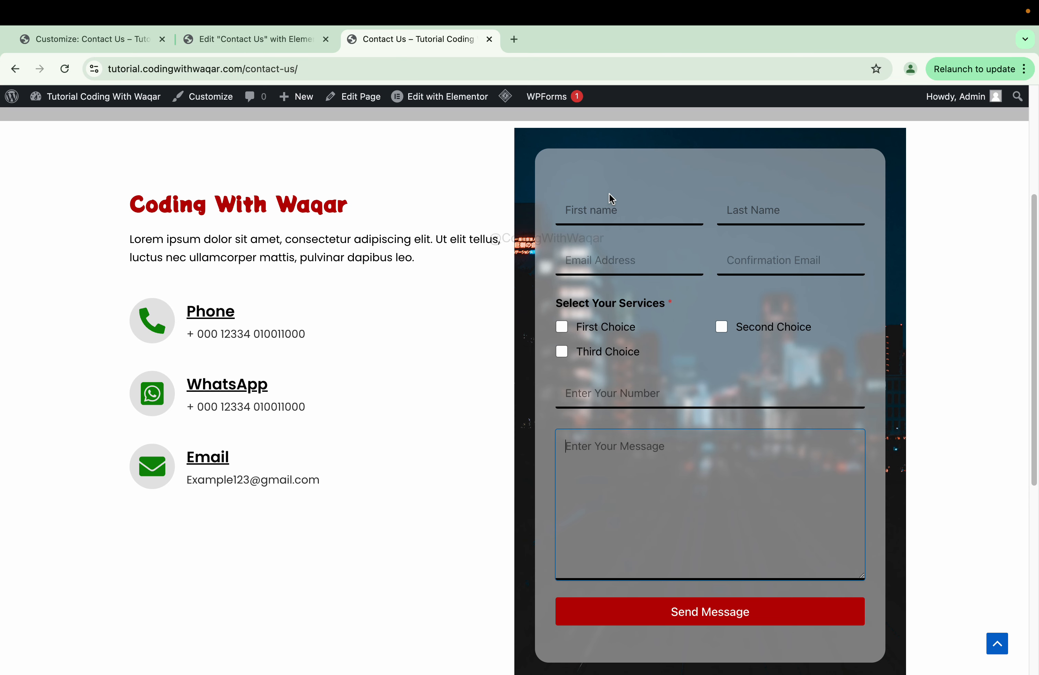
pyautogui.scroll(-2, 547, 220)
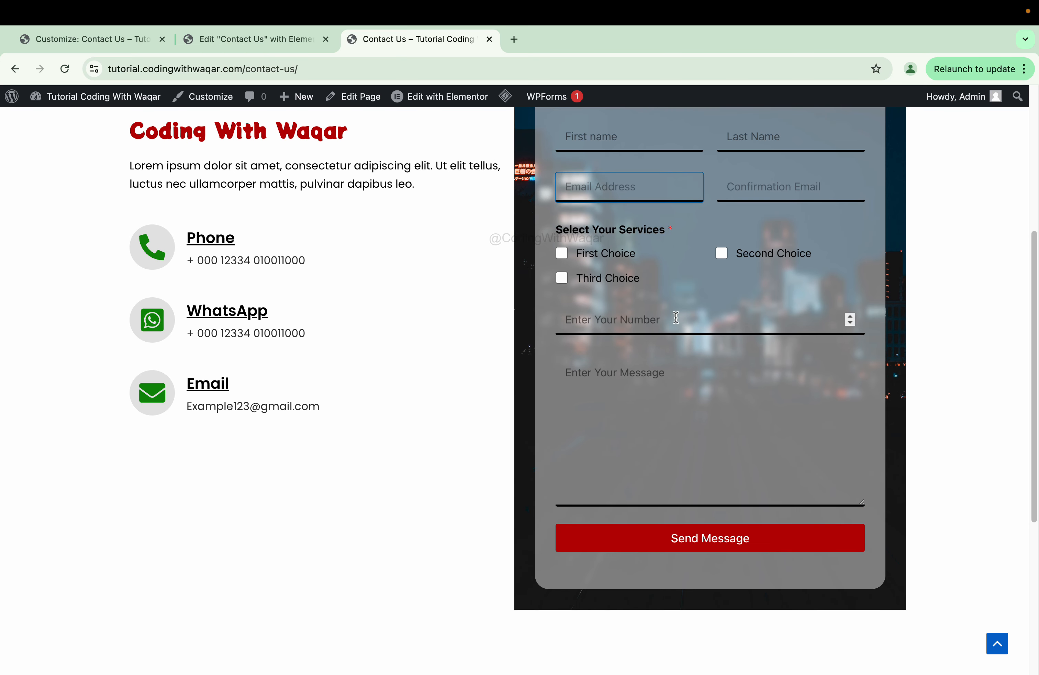
pyautogui.scroll(-6, 676, 317)
pyautogui.scroll(3, 676, 317)
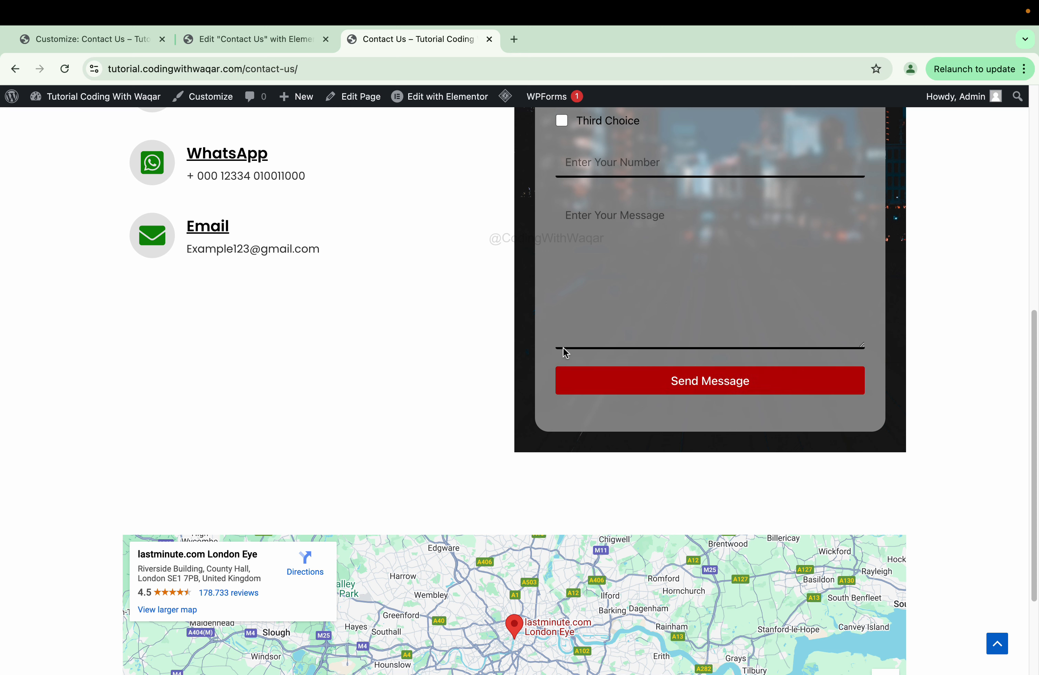
pyautogui.scroll(2, 585, 356)
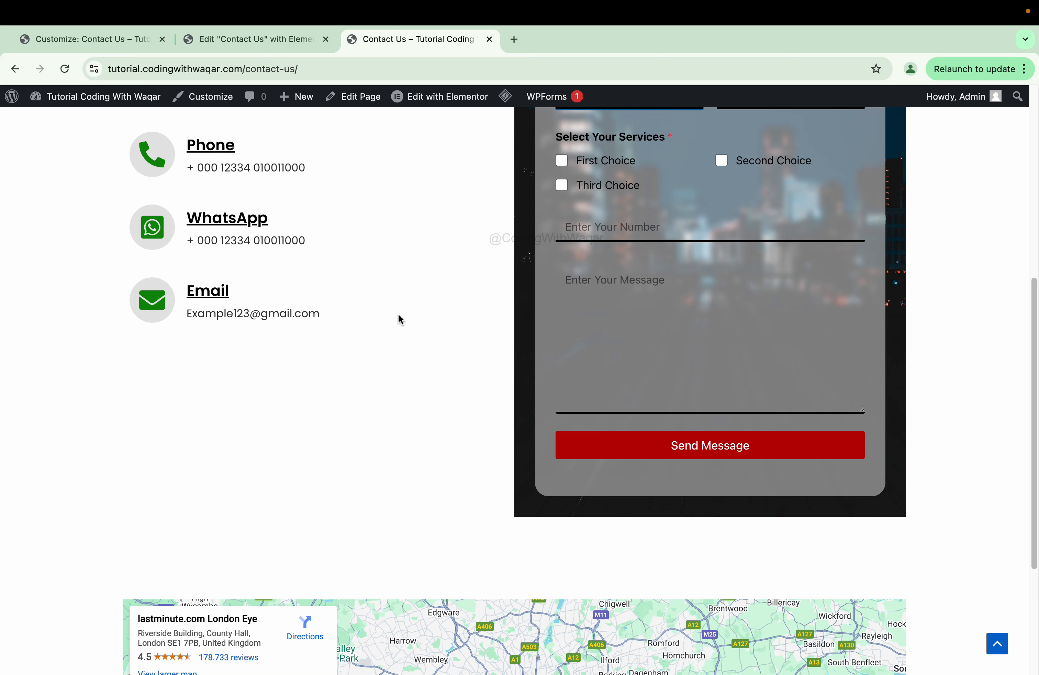
pyautogui.scroll(5, 355, 321)
pyautogui.scroll(-10, 354, 320)
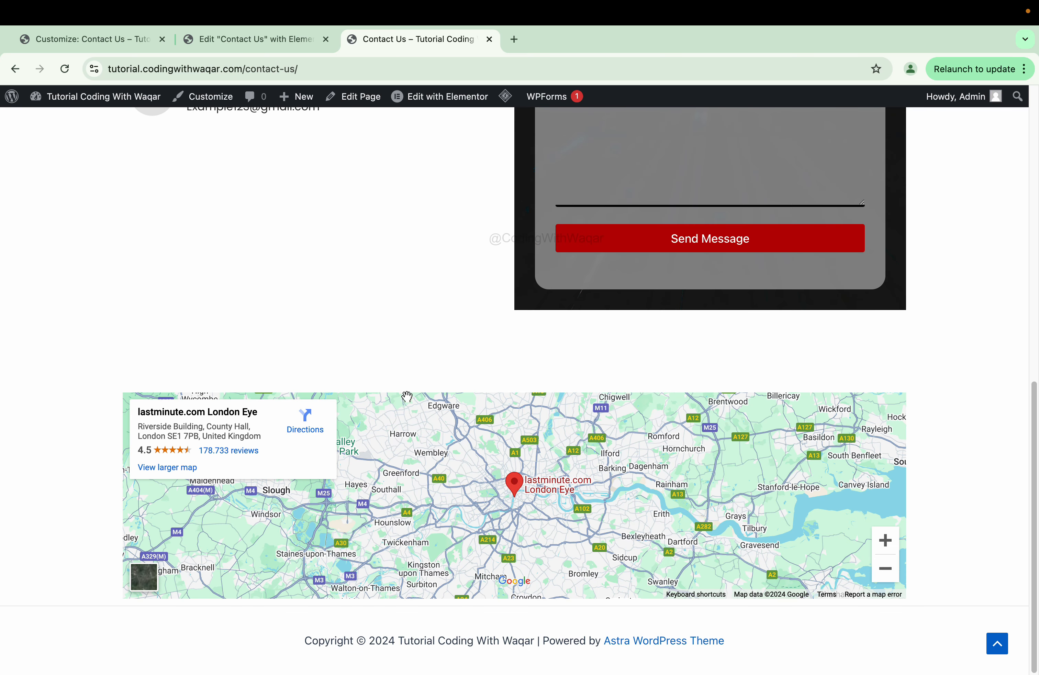
pyautogui.scroll(12, 382, 382)
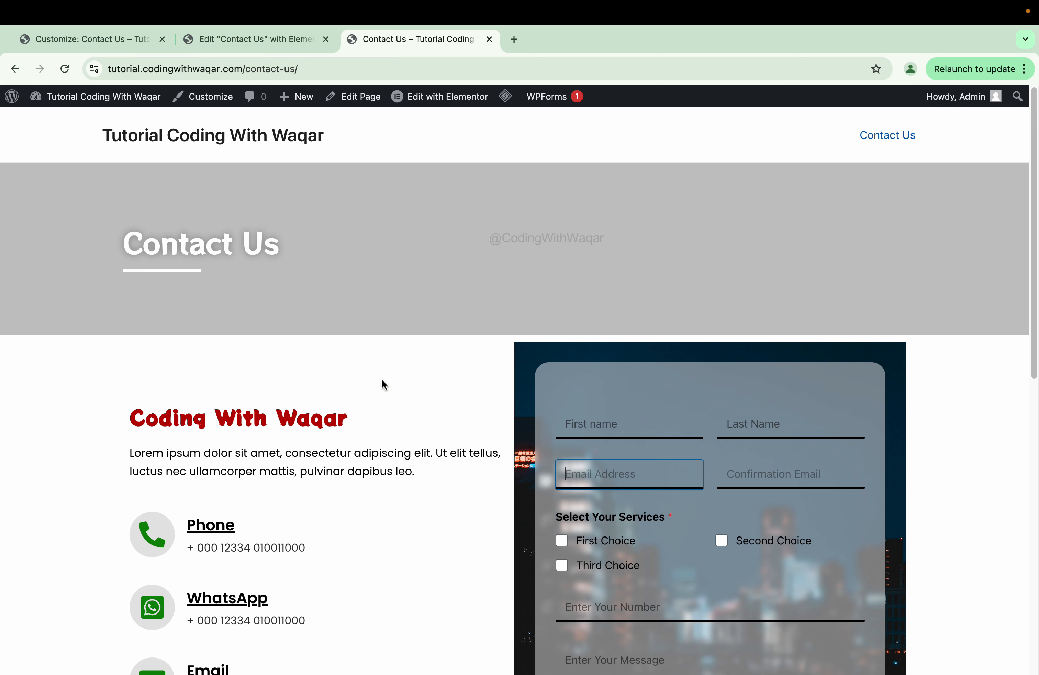
pyautogui.scroll(-2, 382, 380)
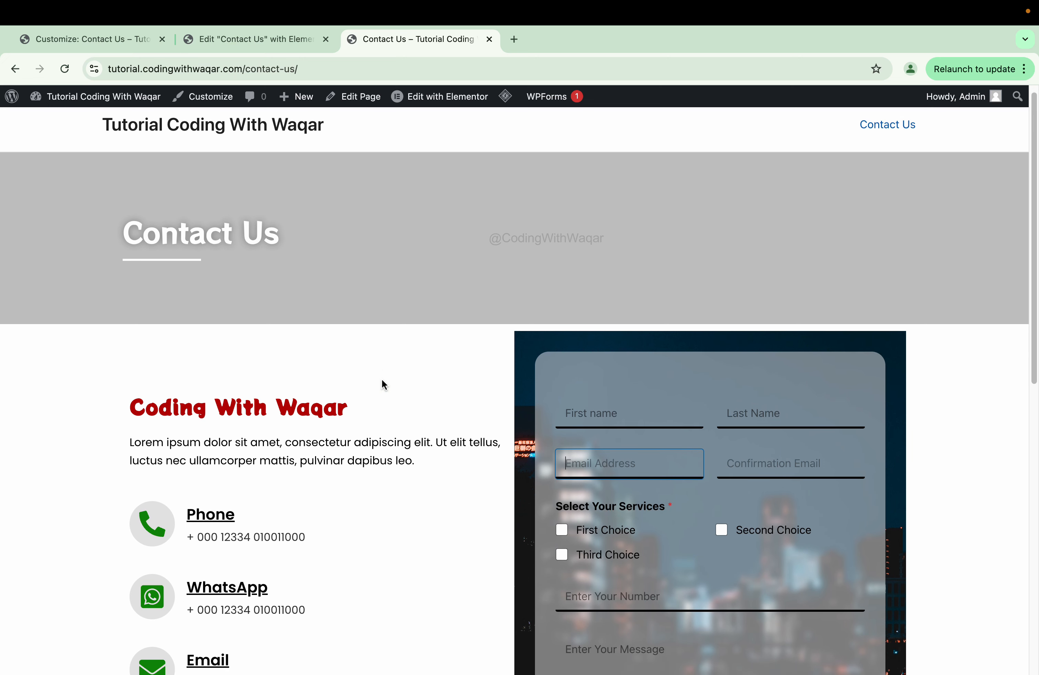
pyautogui.scroll(2, 381, 384)
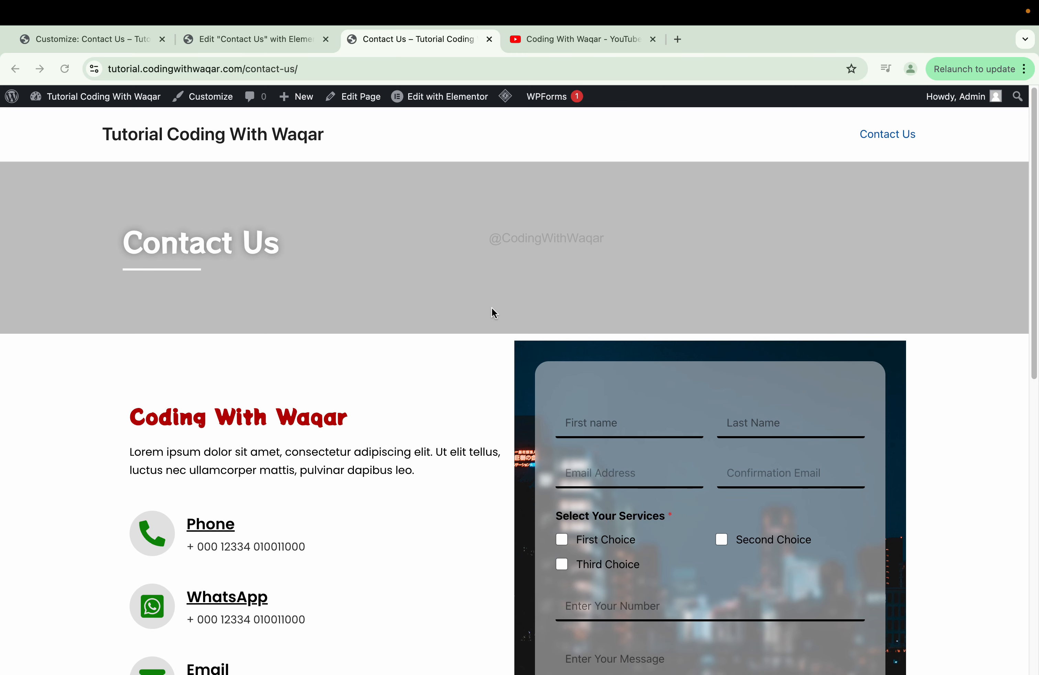
pyautogui.scroll(-12, 491, 308)
pyautogui.scroll(-8, 491, 307)
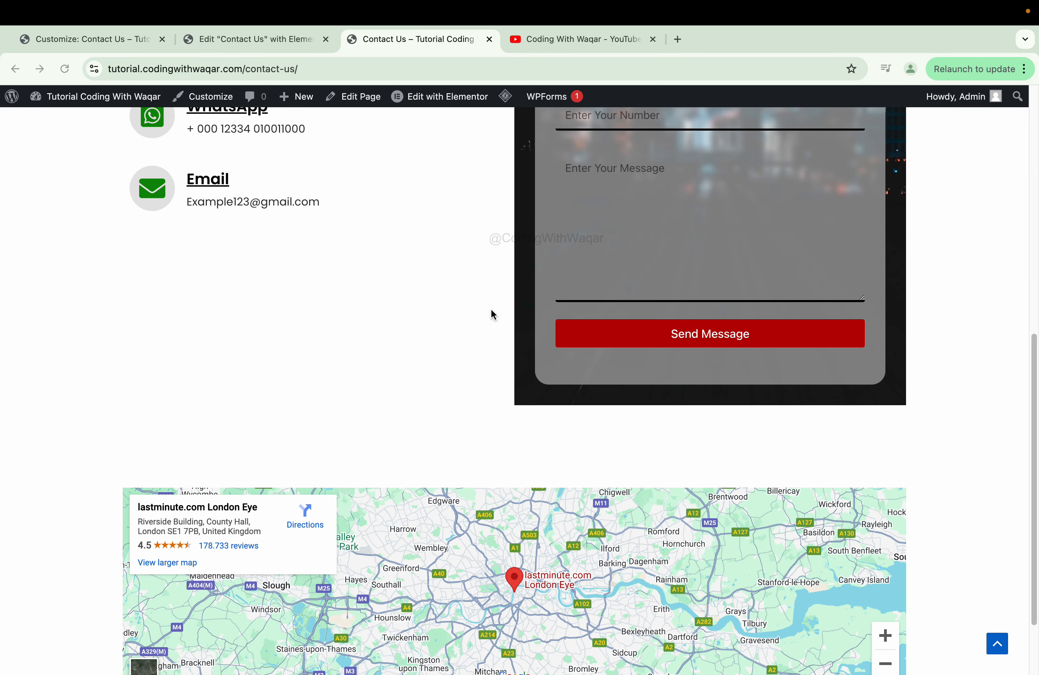
pyautogui.scroll(16, 494, 315)
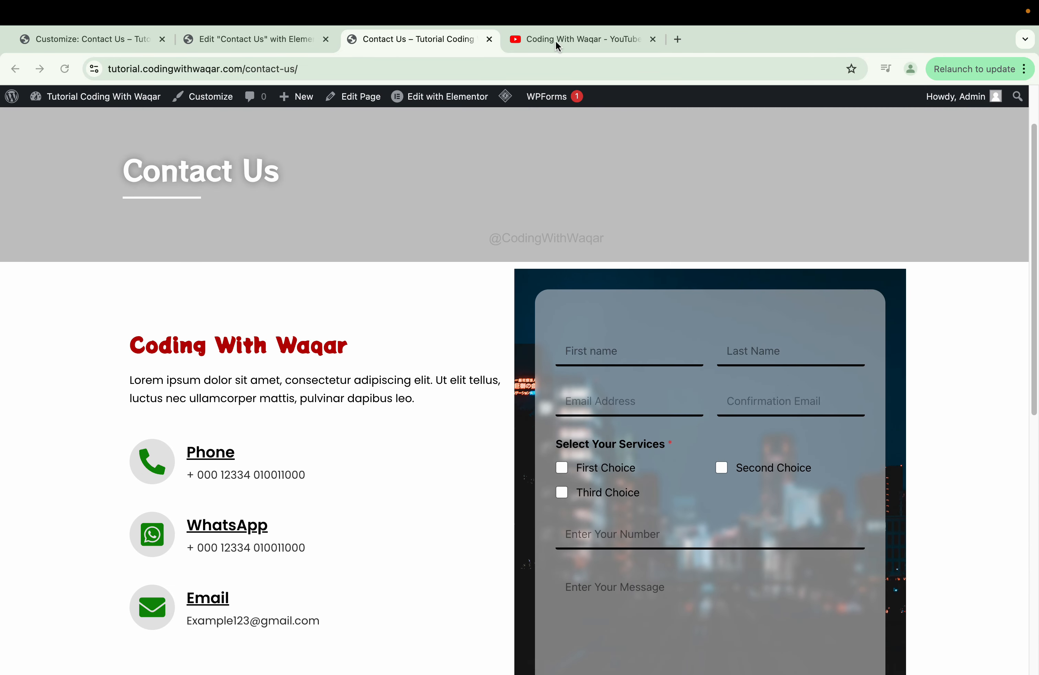
pyautogui.click(555, 41)
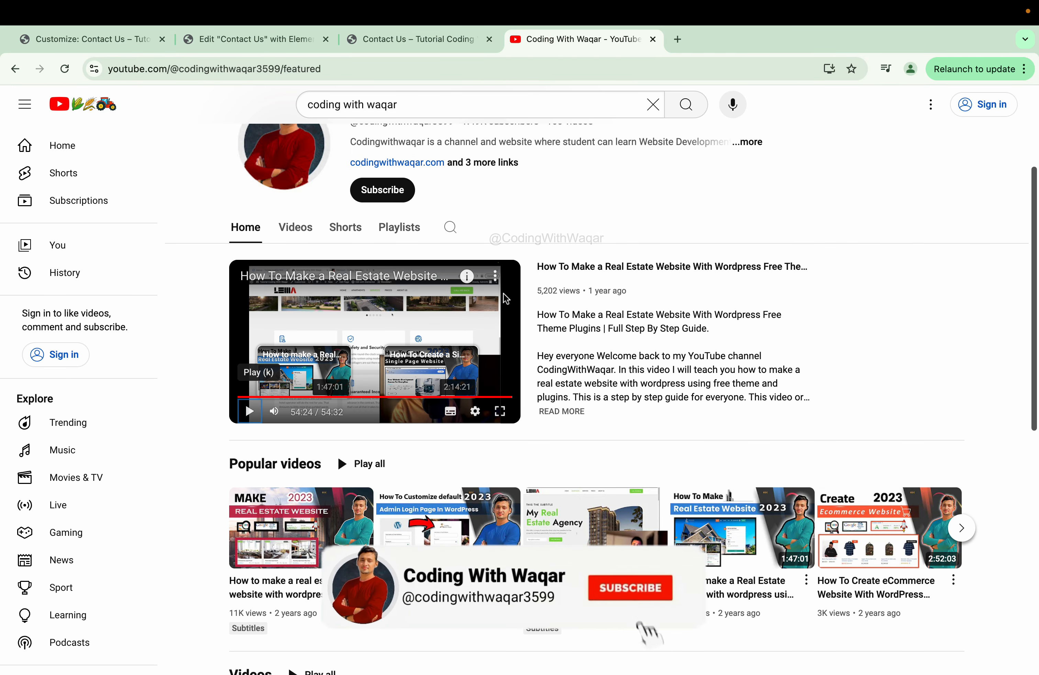